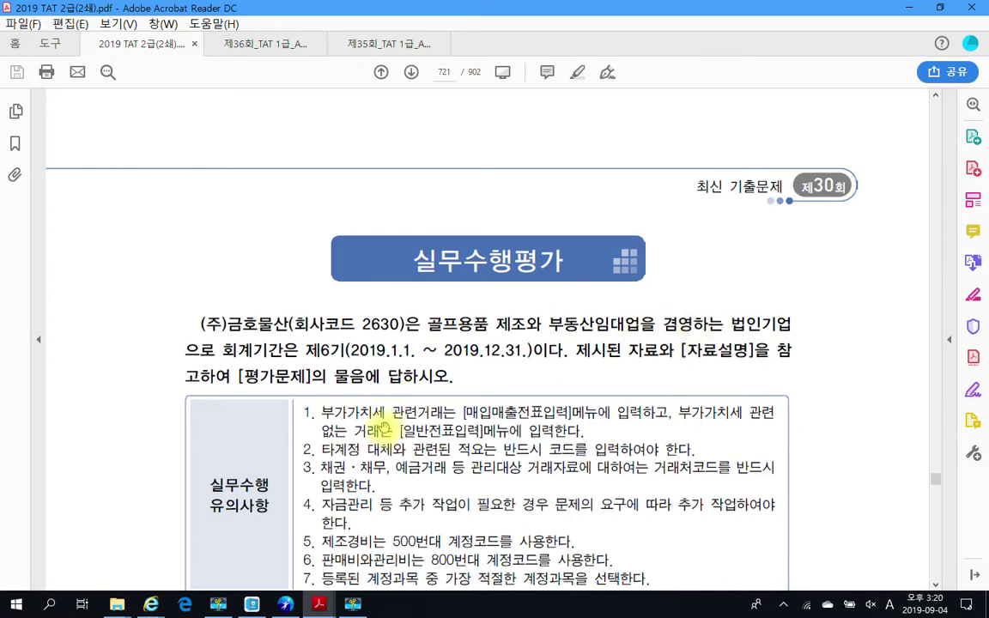
Examine the 리스회계 question and its electronic invoice in 2019 TAT 2급(2쇄).pdf
scroll(378, 418, down, 1)
scroll(378, 418, down, 8)
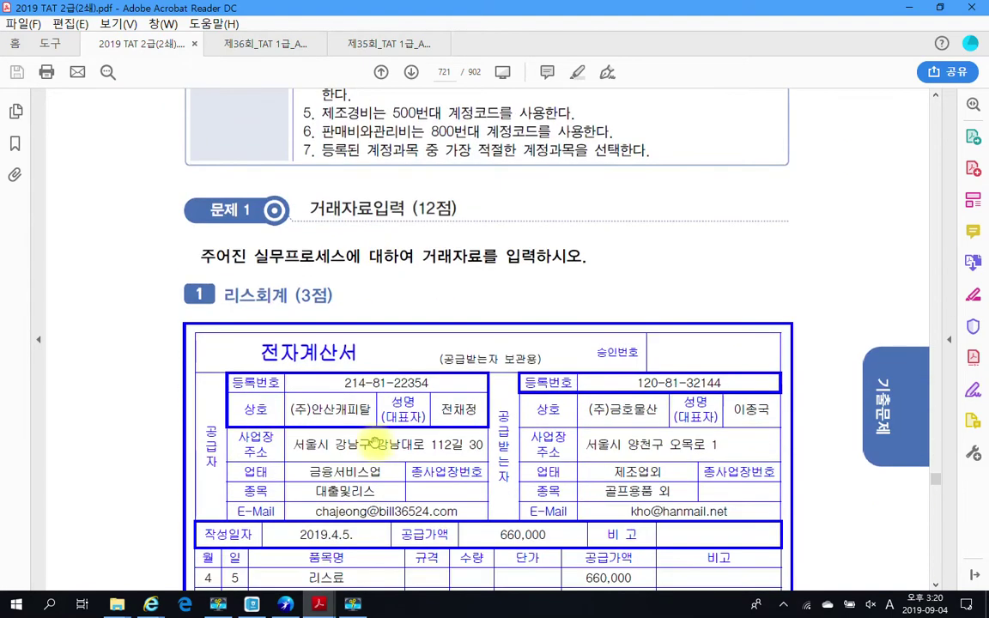
click(318, 605)
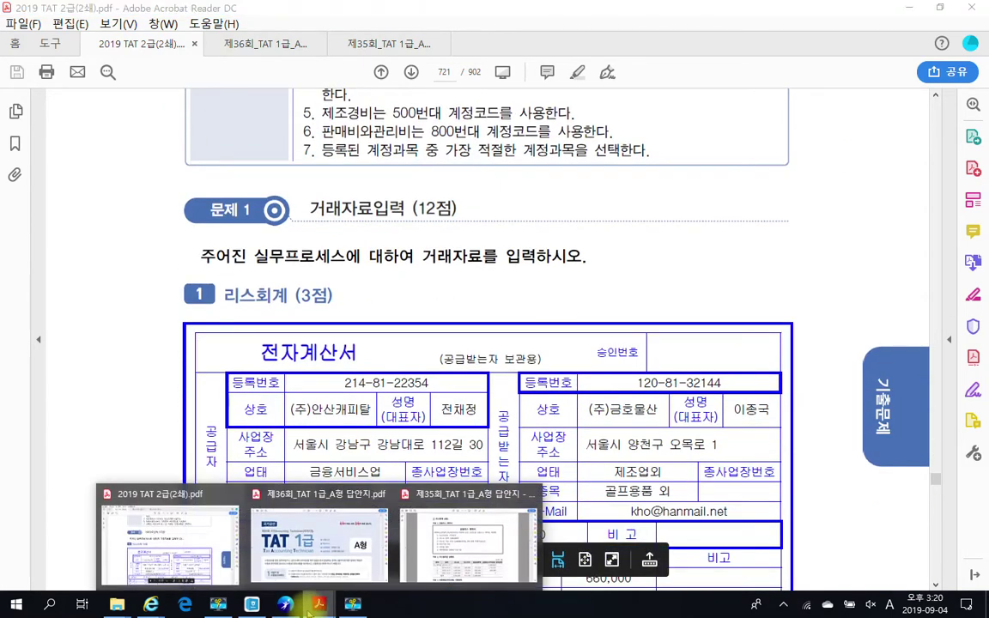
click(316, 607)
click(318, 605)
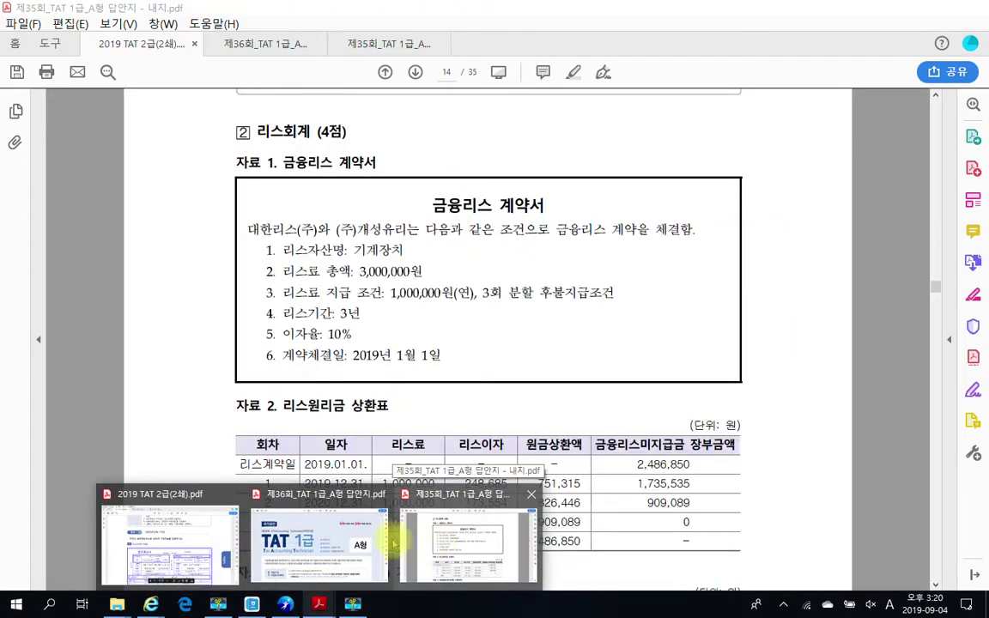
mouse_move(322, 579)
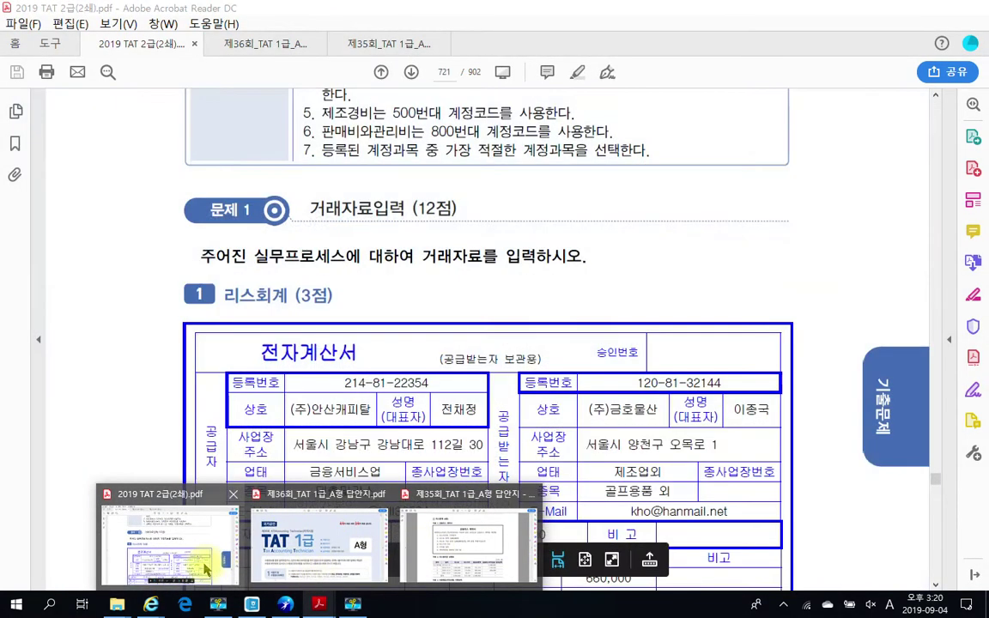
click(184, 515)
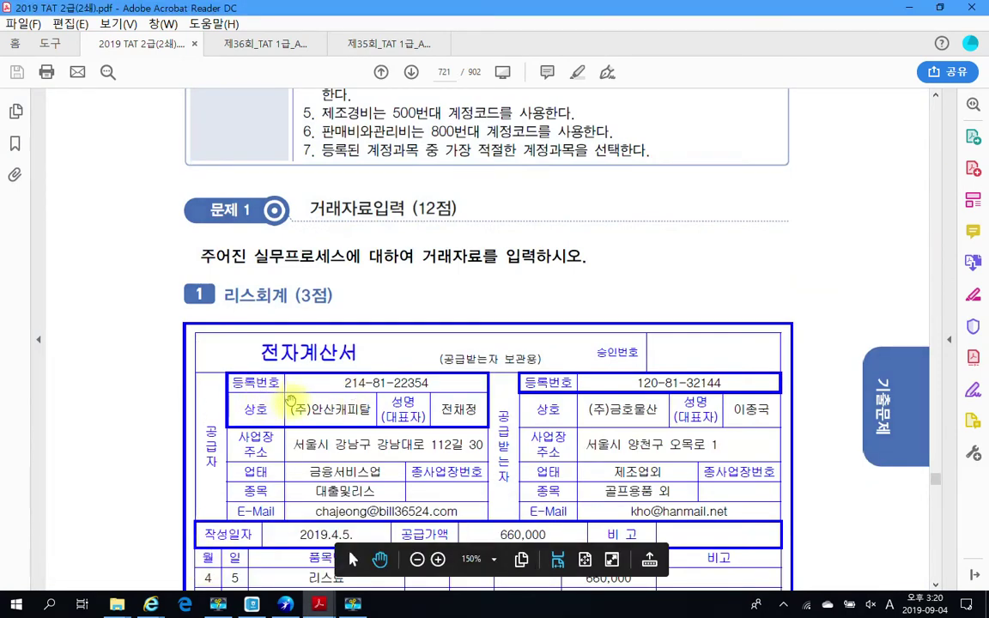
scroll(307, 401, down, 2)
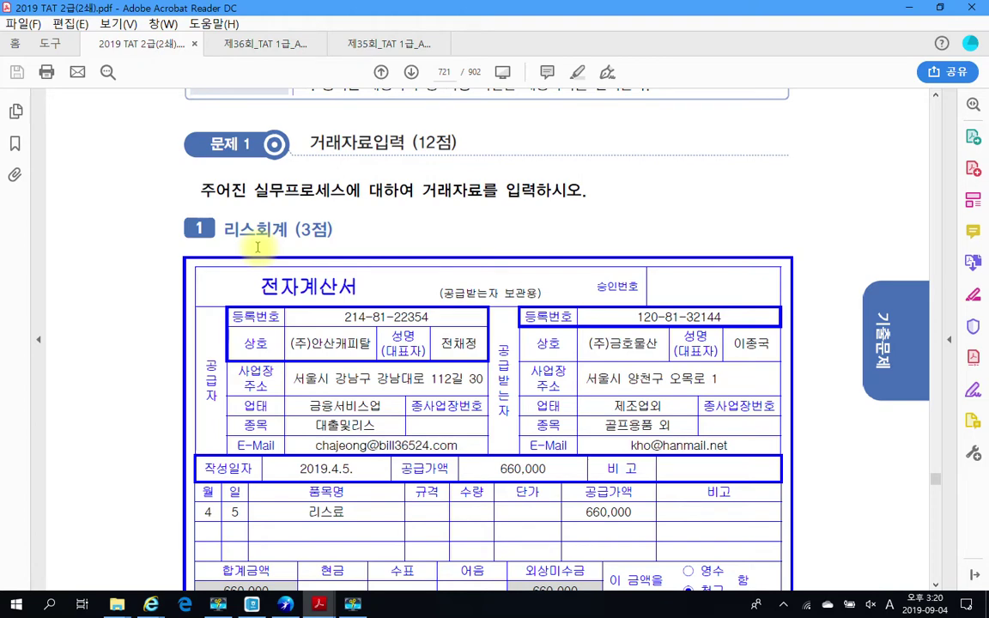
scroll(292, 328, down, 5)
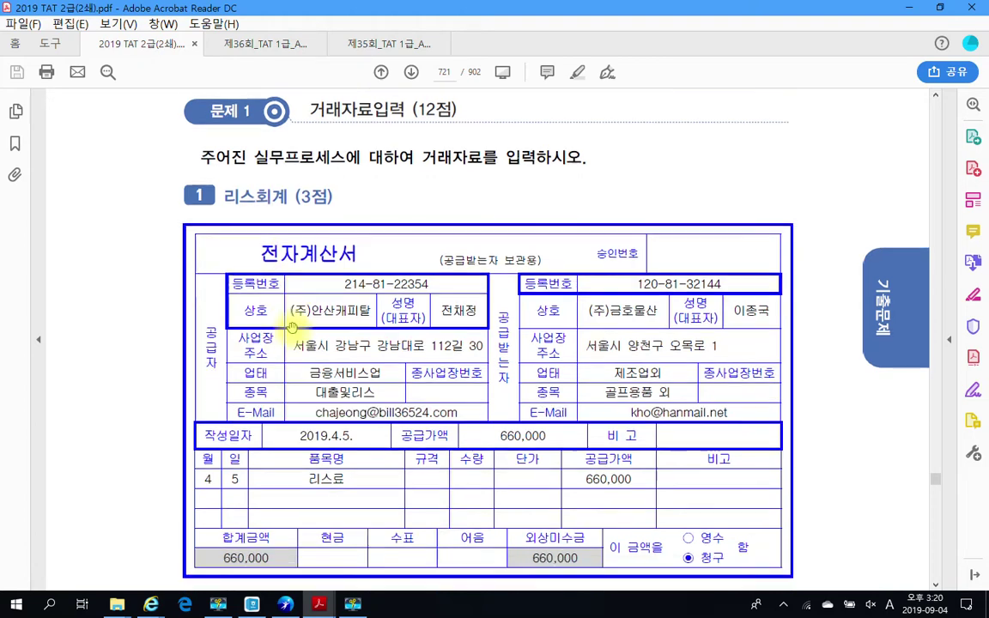
Highlight 운용리스계약 and 자계산서 in the 자료설명 text of the 리스회계 question
scroll(292, 328, down, 4)
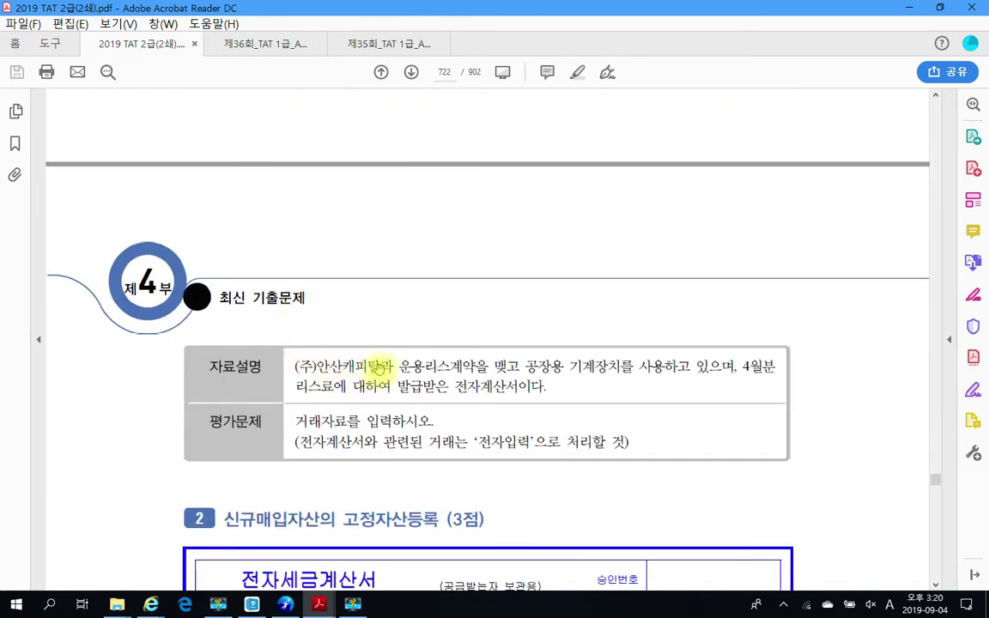
drag(398, 365, 456, 369)
right_click(457, 370)
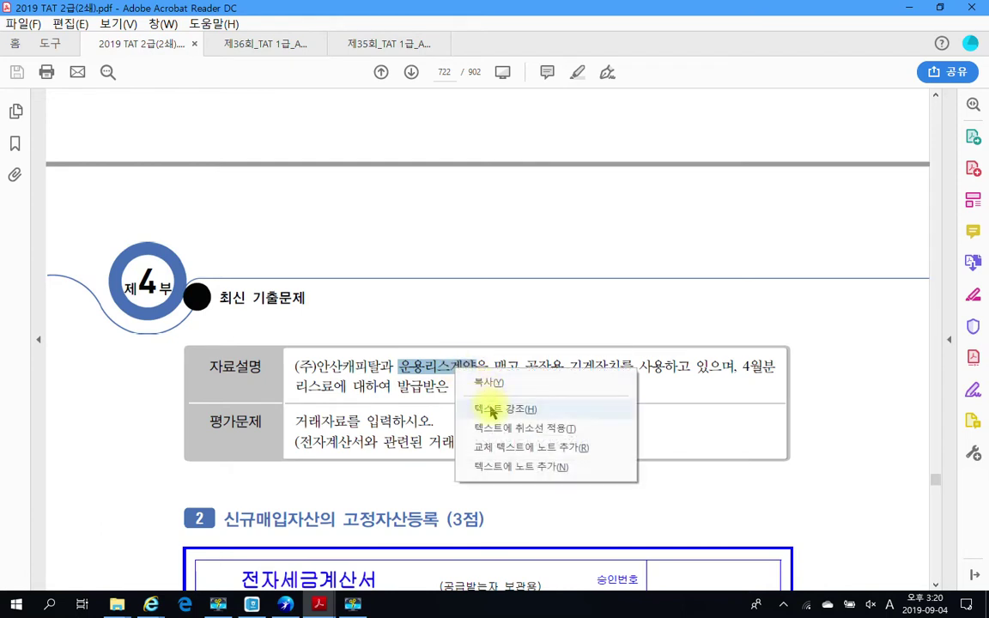
click(483, 409)
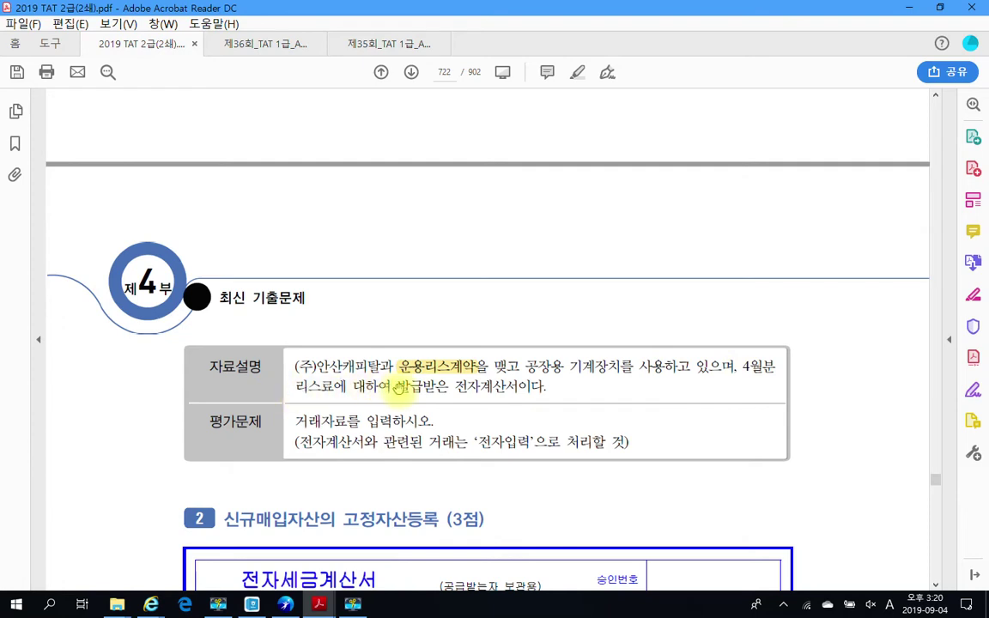
drag(466, 389, 515, 394)
right_click(528, 397)
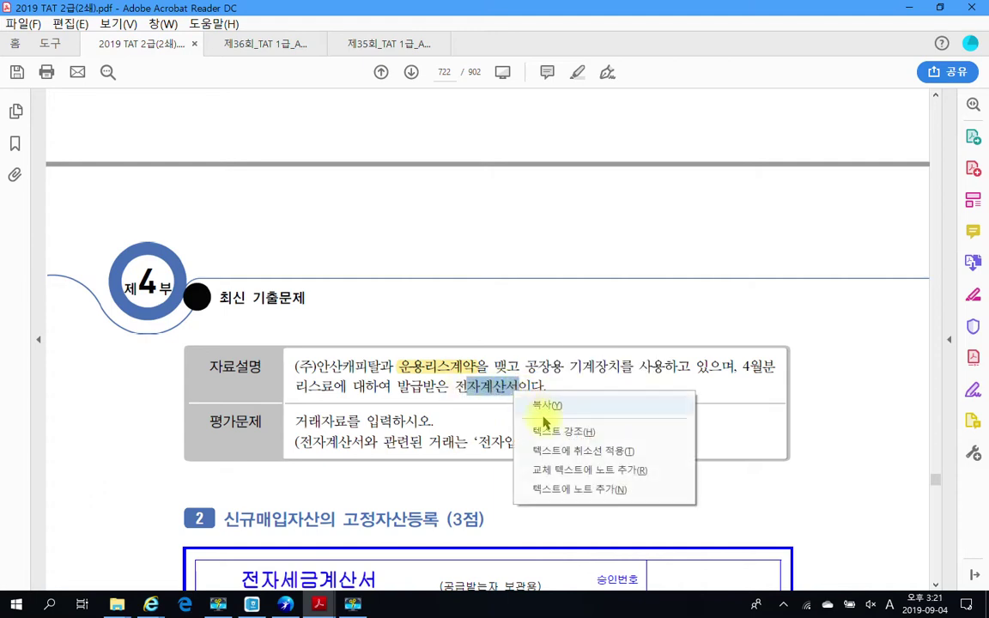
click(549, 432)
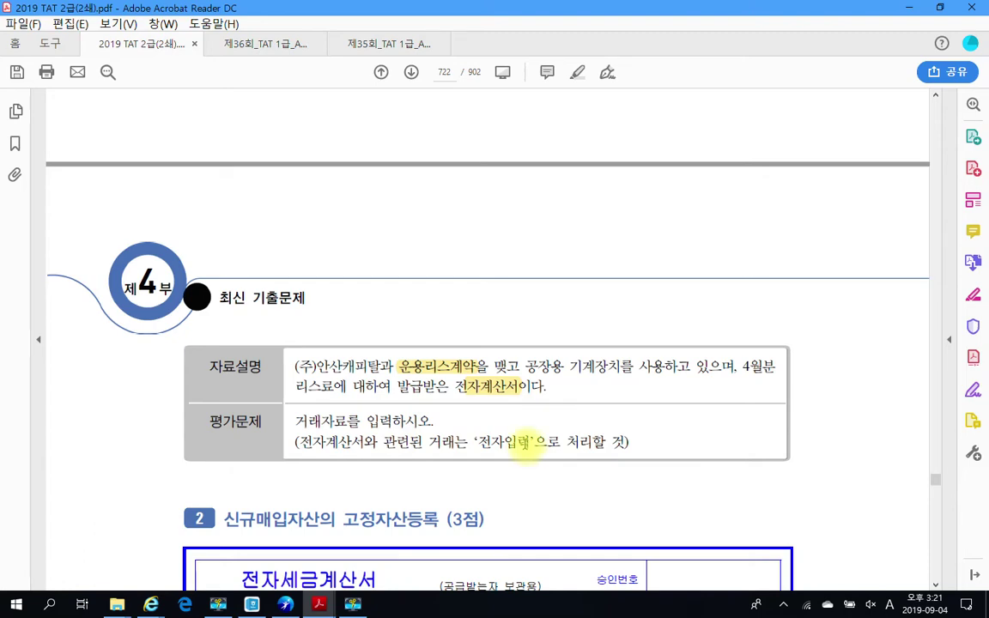
Try to highlight 산캐피 in the lessor's name and select 기계장치 in the 자료설명 text
scroll(524, 440, up, 10)
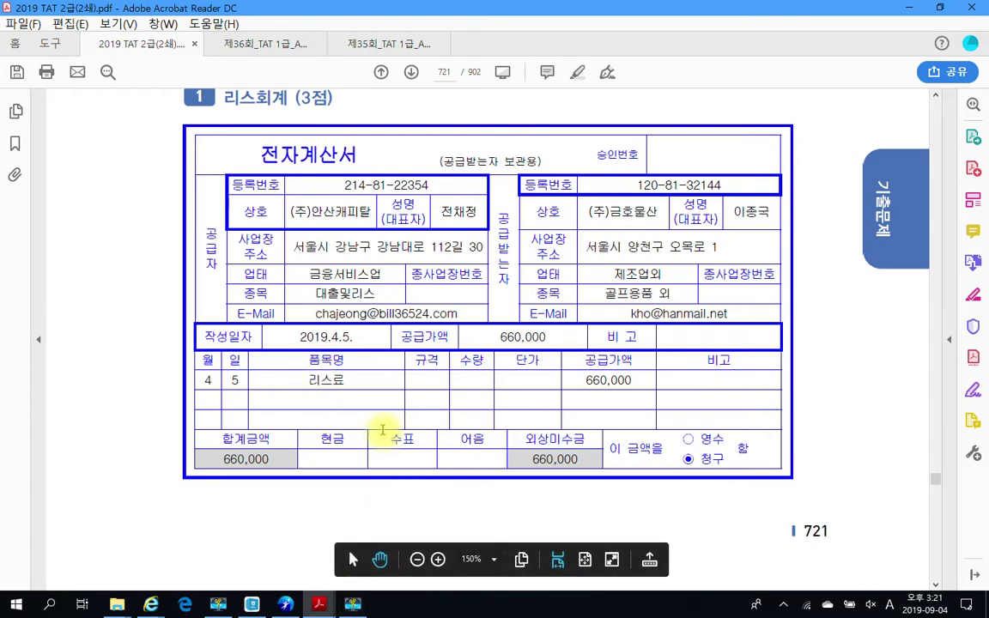
scroll(392, 441, down, 6)
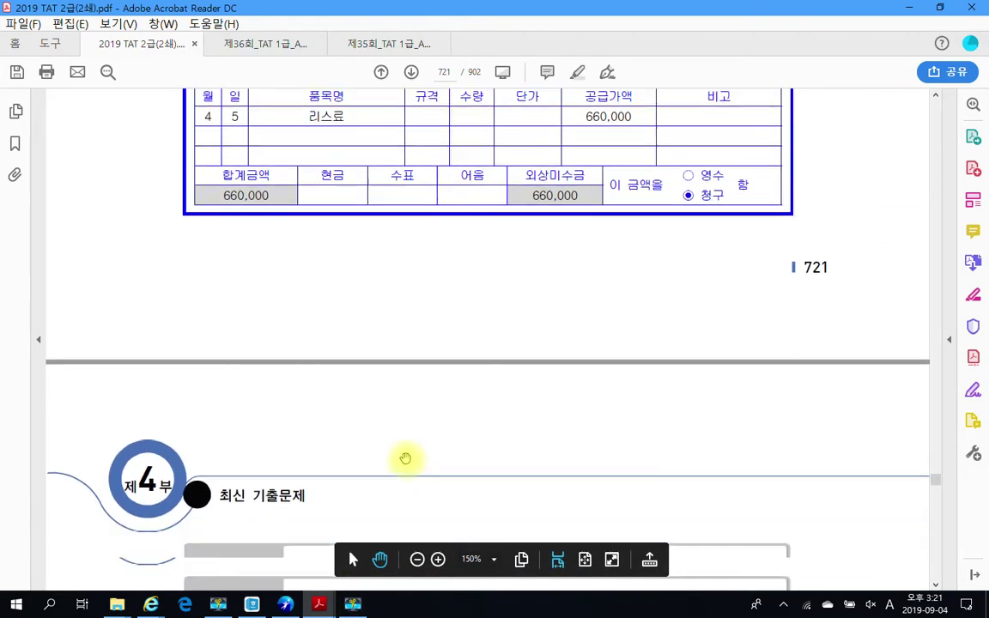
scroll(405, 458, down, 6)
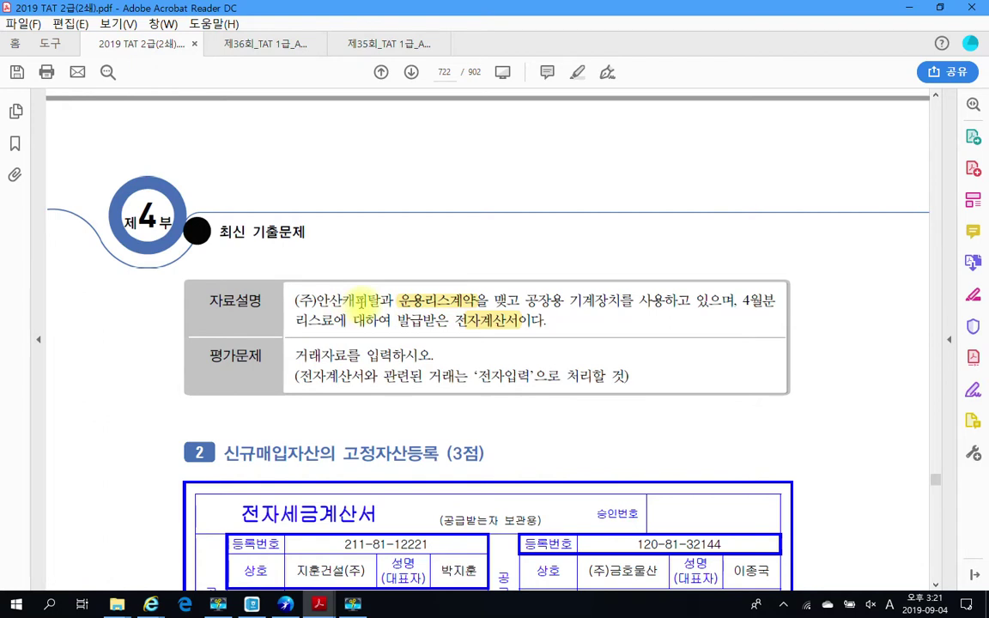
drag(368, 300, 330, 302)
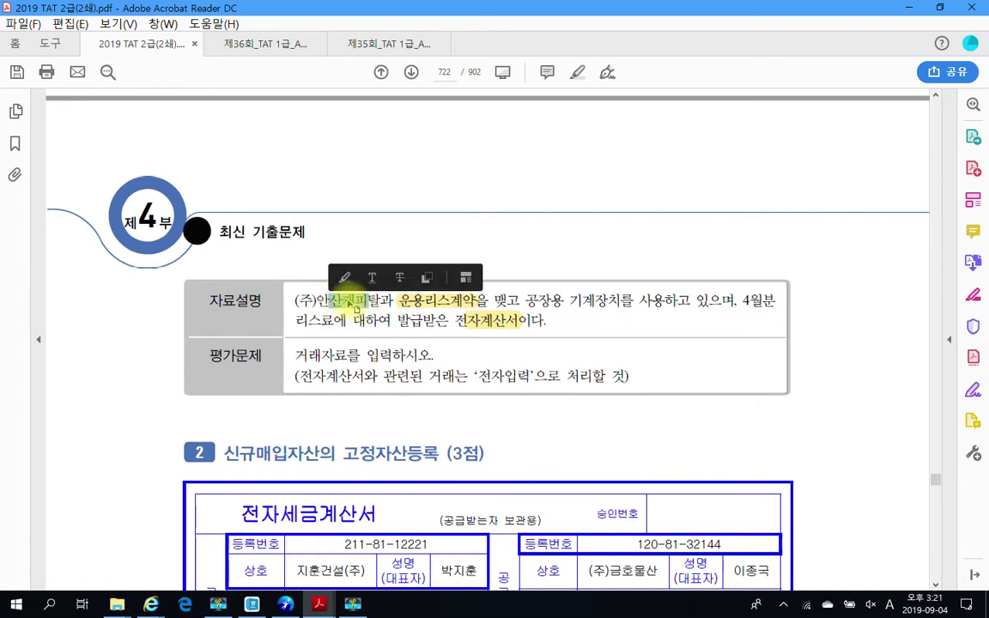
click(344, 277)
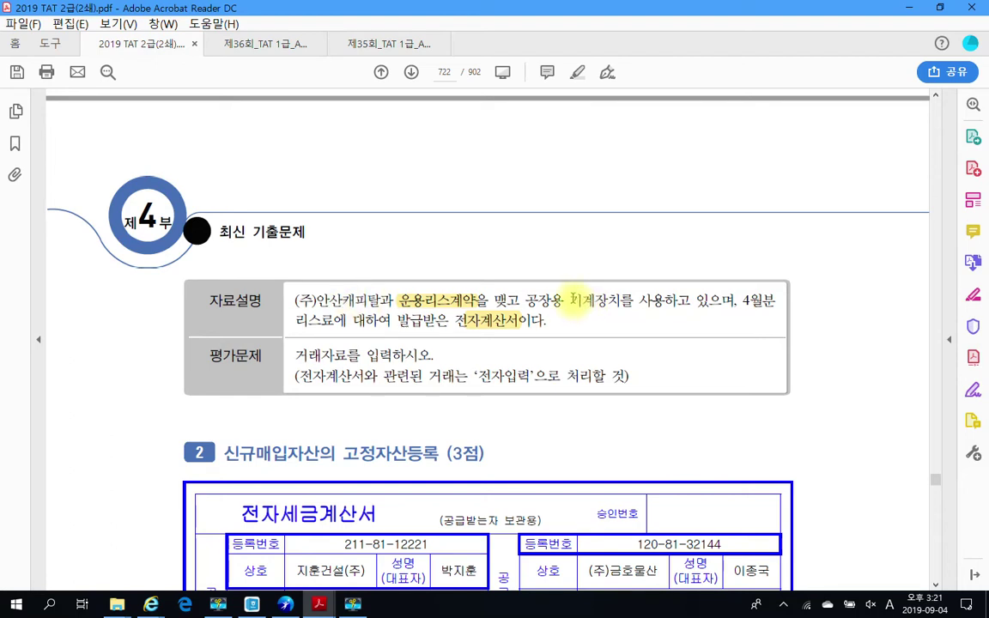
drag(570, 300, 621, 303)
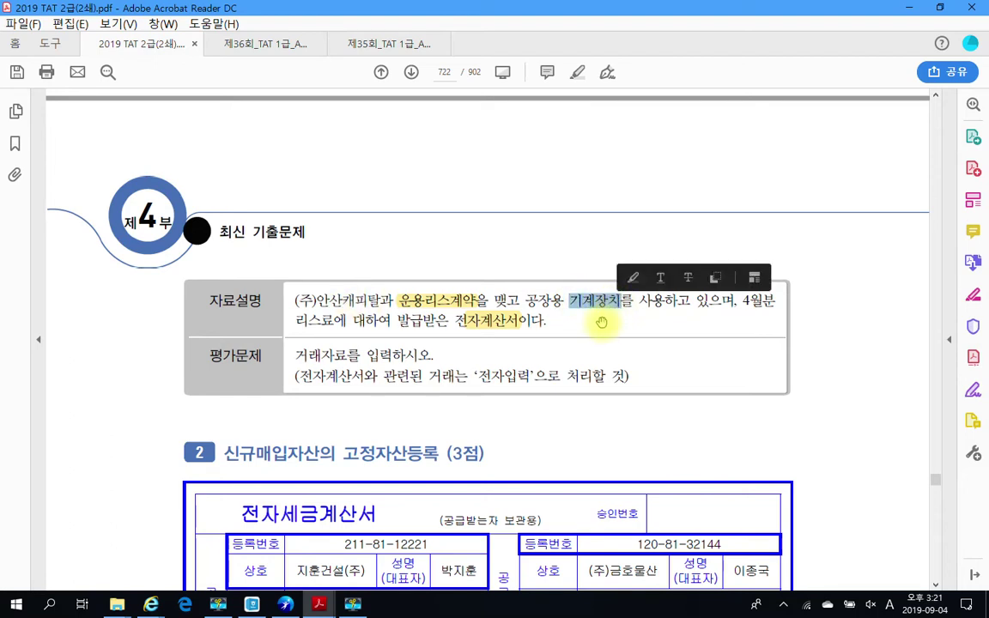
click(518, 332)
Circle 리스료, underline its supply amount and circle the 외상미수금 amount on the invoice in red, and clear the marks
scroll(382, 339, down, 1)
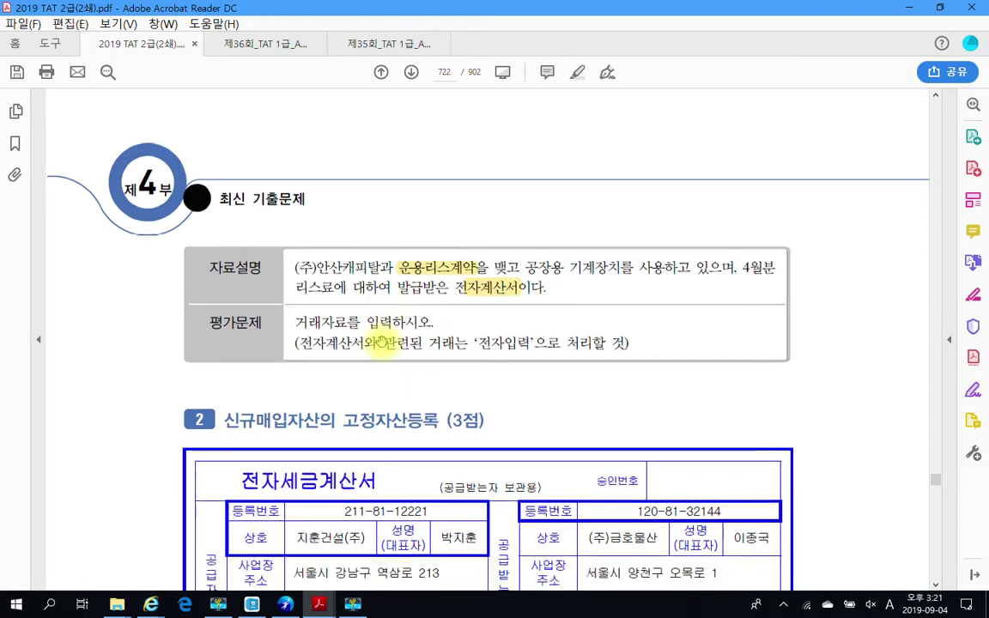
scroll(382, 342, up, 10)
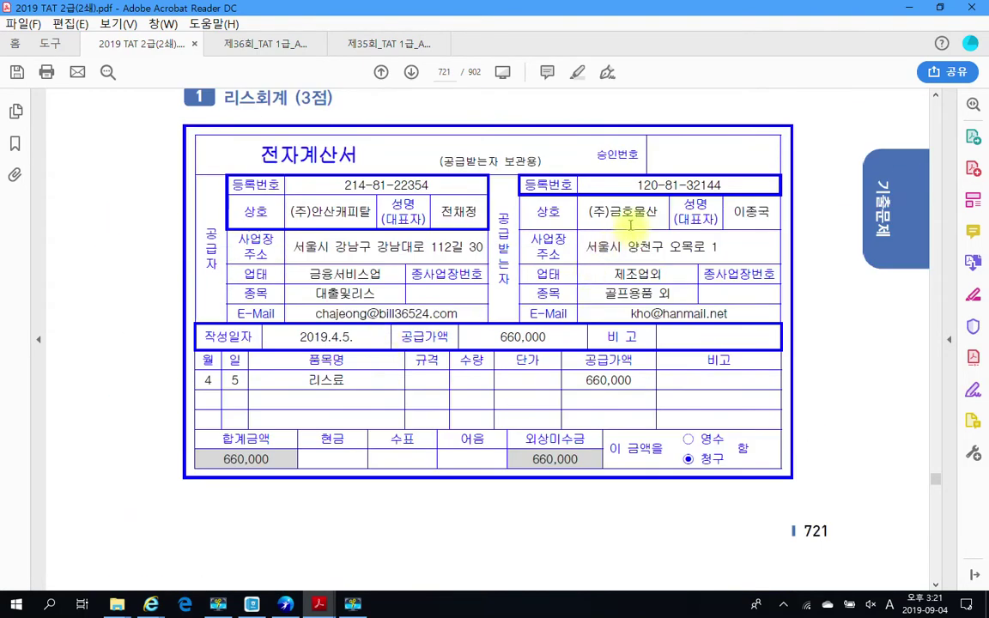
scroll(440, 447, down, 1)
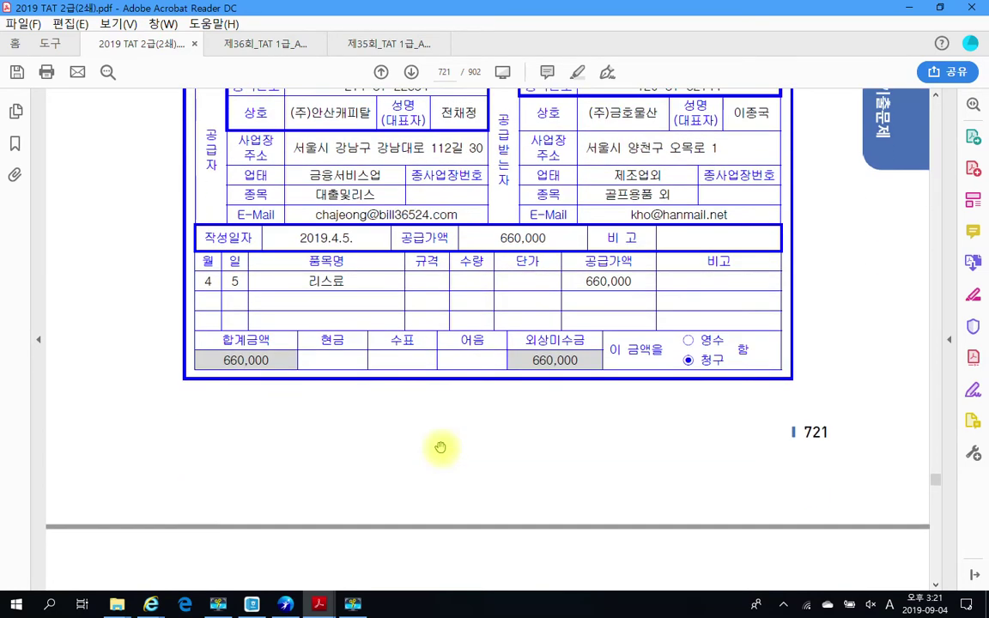
scroll(439, 447, down, 6)
scroll(439, 448, down, 5)
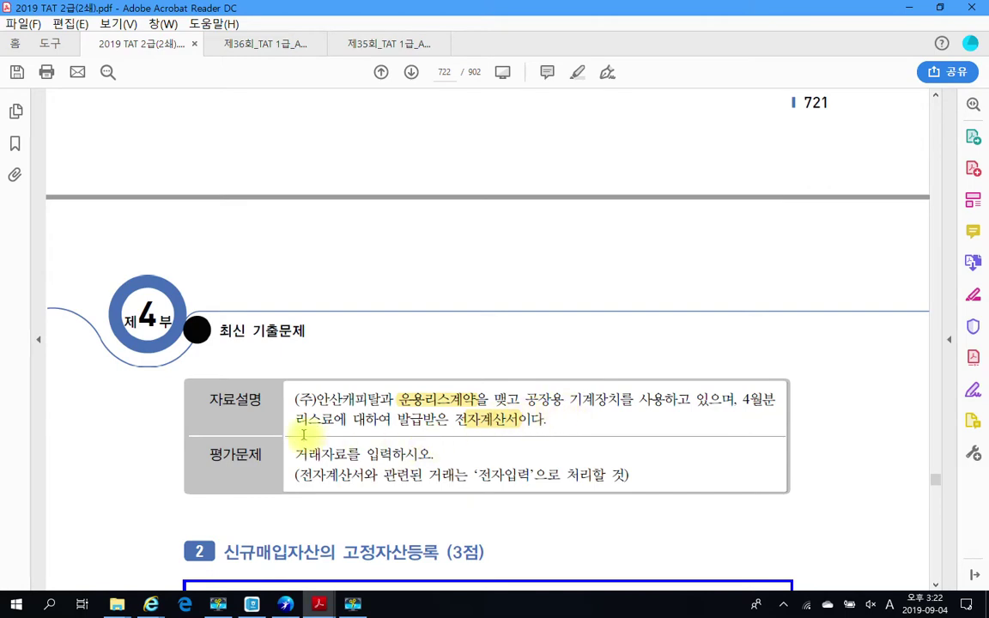
scroll(302, 442, up, 5)
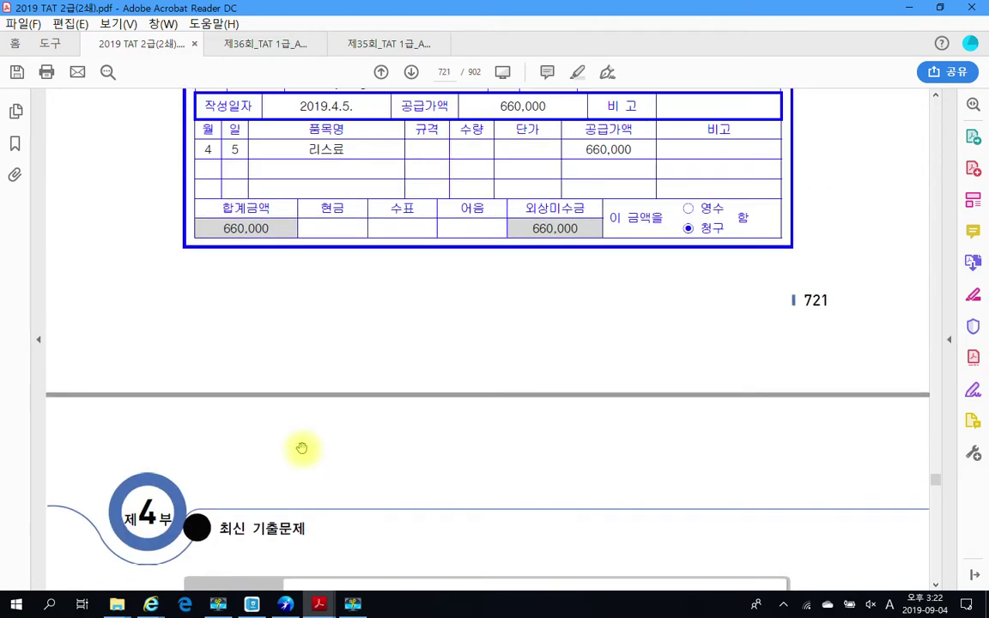
scroll(302, 447, up, 4)
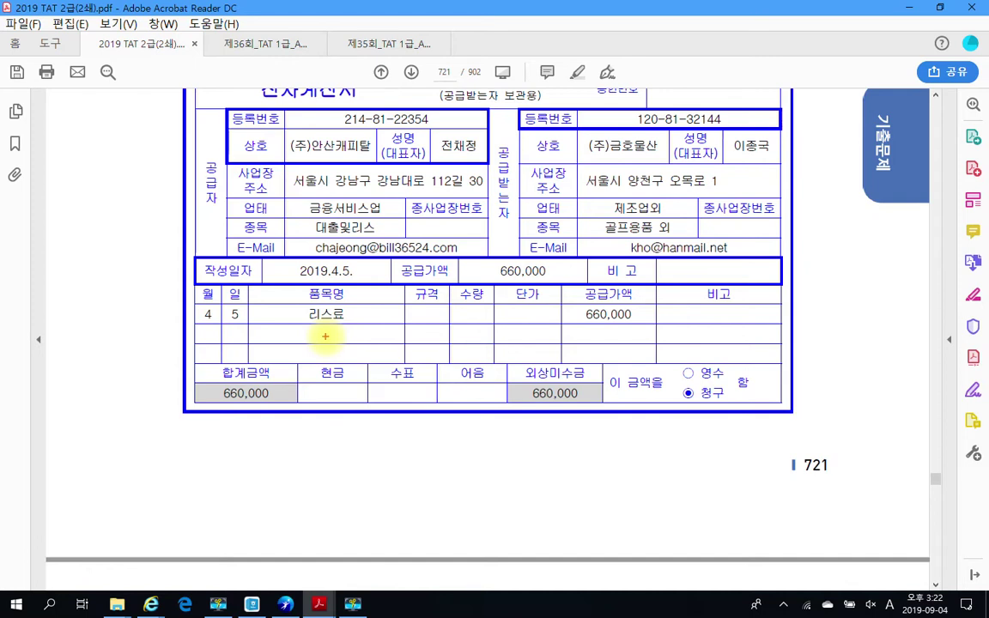
mouse_move(347, 302)
mouse_down()
mouse_move(328, 292)
mouse_move(352, 338)
mouse_up()
drag(555, 329, 657, 330)
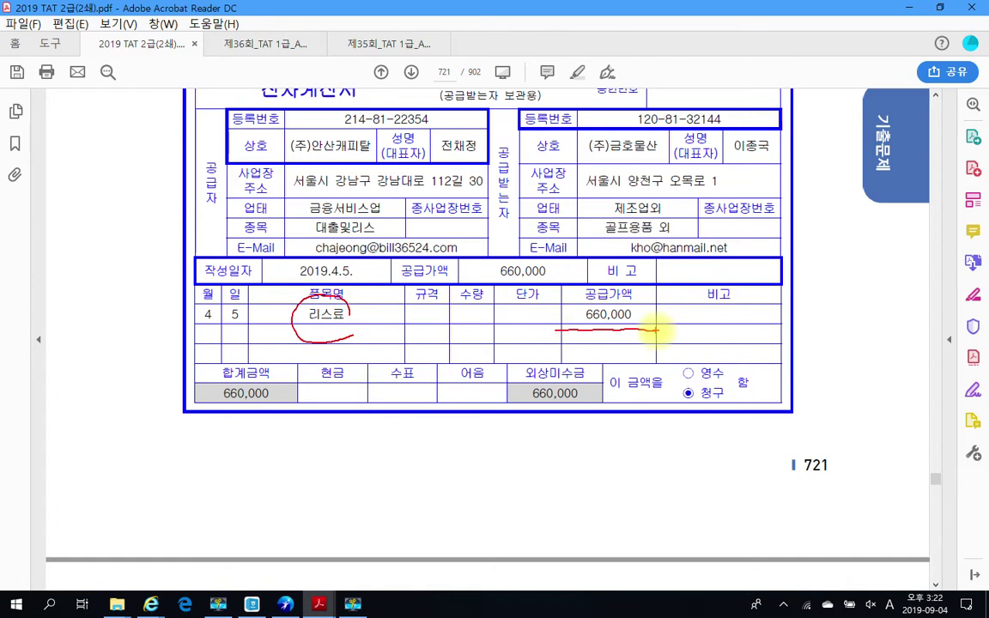
mouse_move(553, 365)
mouse_down()
mouse_move(513, 414)
mouse_move(558, 432)
mouse_up()
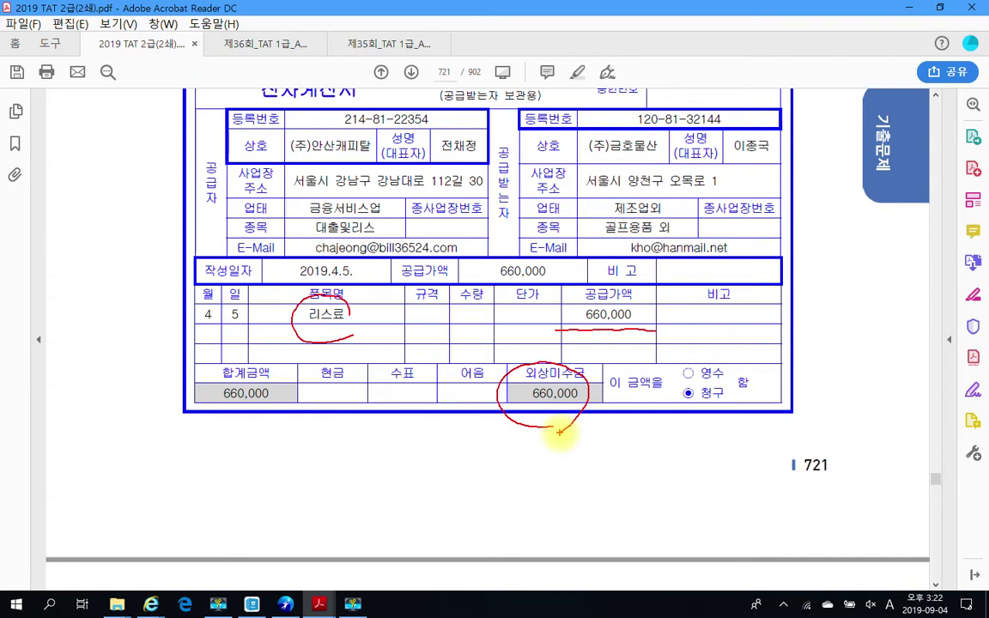
key(Escape)
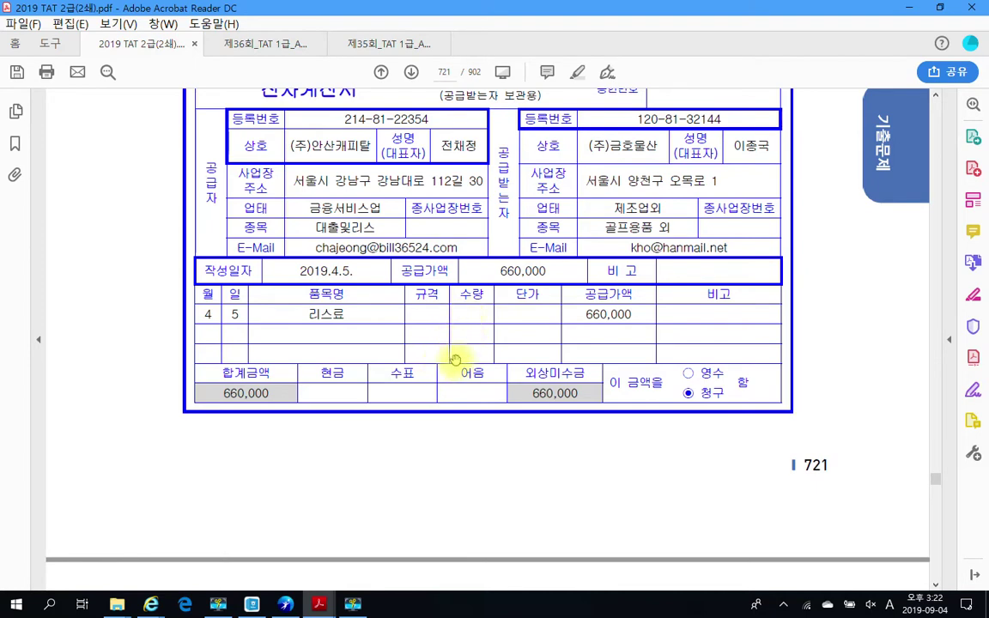
Circle the recipient company (주)금호물산 on the invoice in red
scroll(455, 359, down, 5)
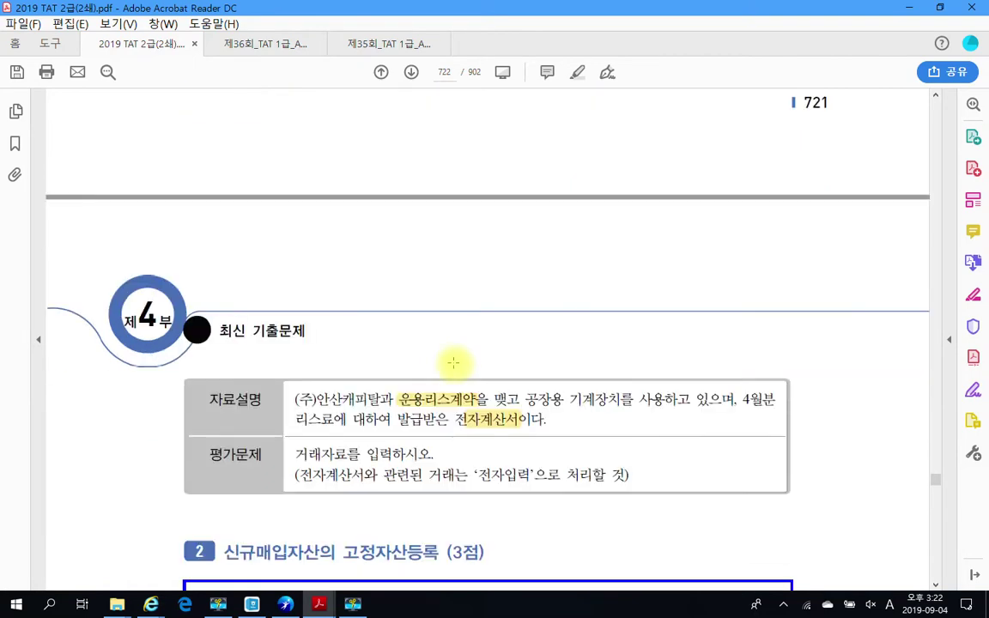
scroll(453, 363, up, 5)
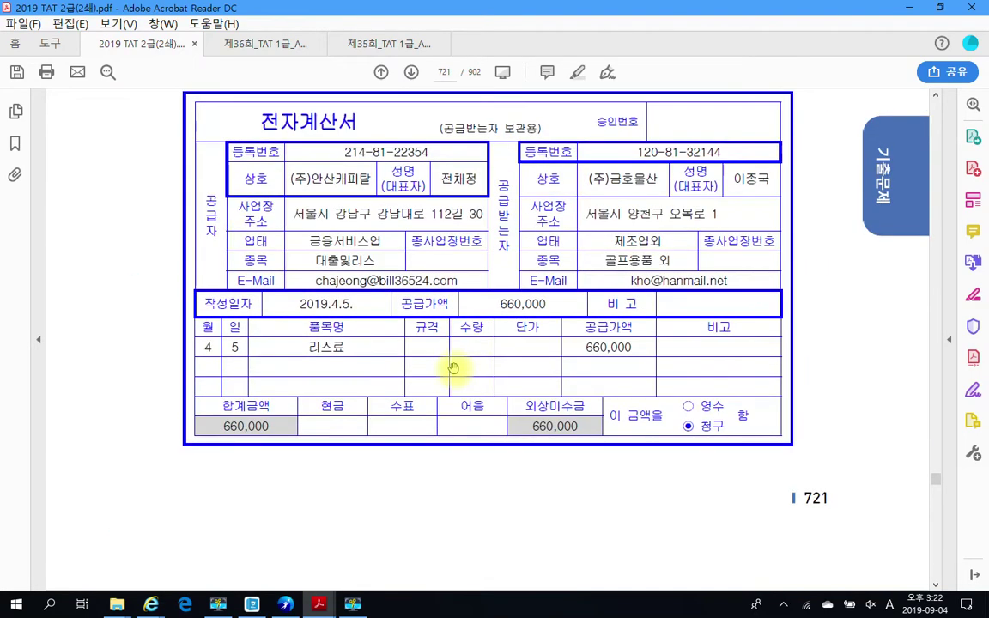
mouse_move(653, 210)
mouse_down()
mouse_move(569, 185)
mouse_move(675, 152)
mouse_up()
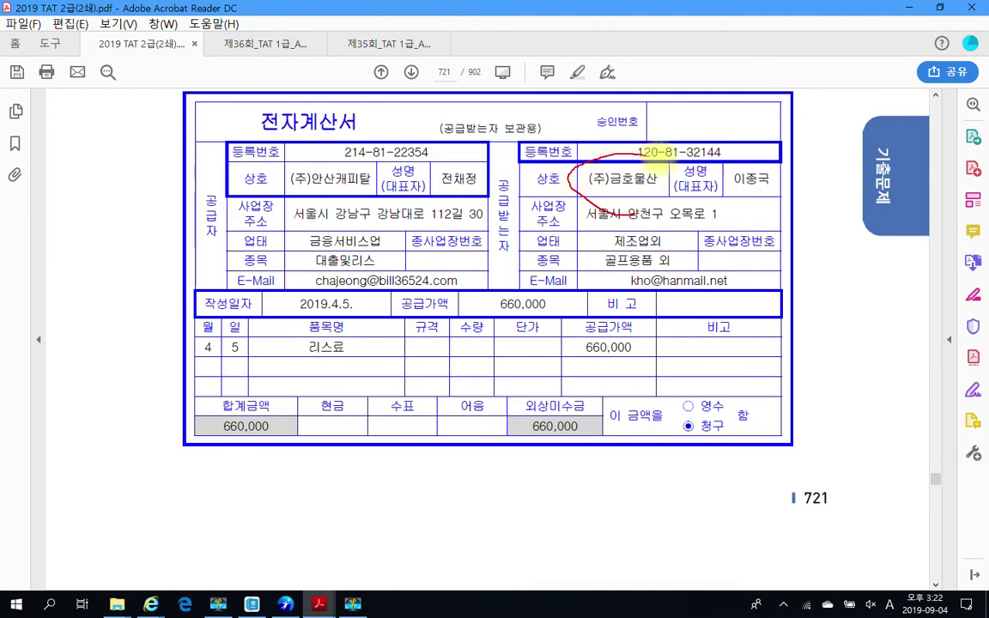
Box and circle 기계장치 in the 자료설명 text, and handwrite an underlined 100억 above the description in red
scroll(507, 343, down, 3)
scroll(508, 343, down, 9)
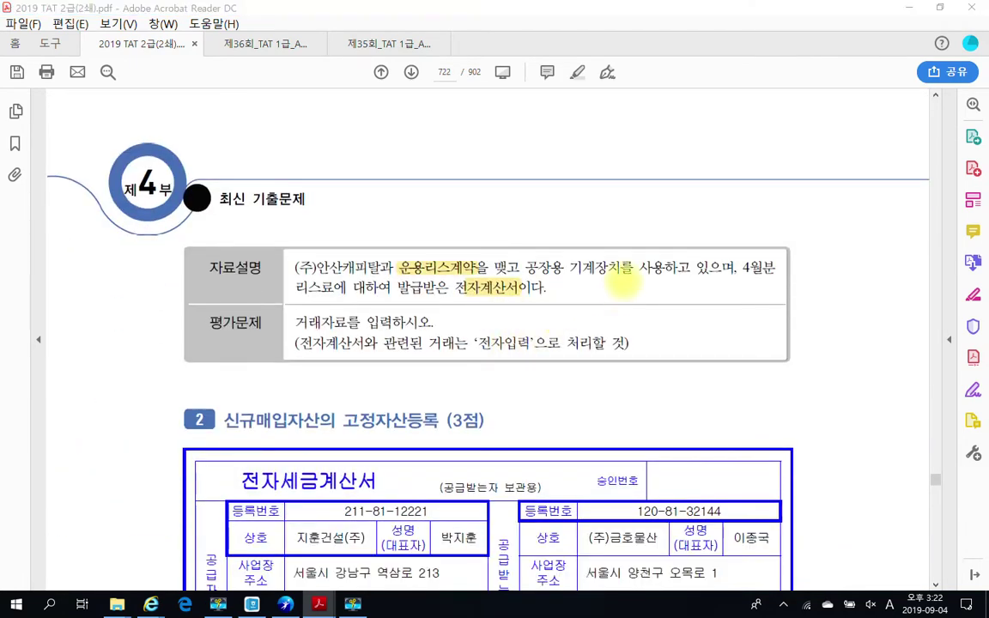
drag(545, 247, 634, 279)
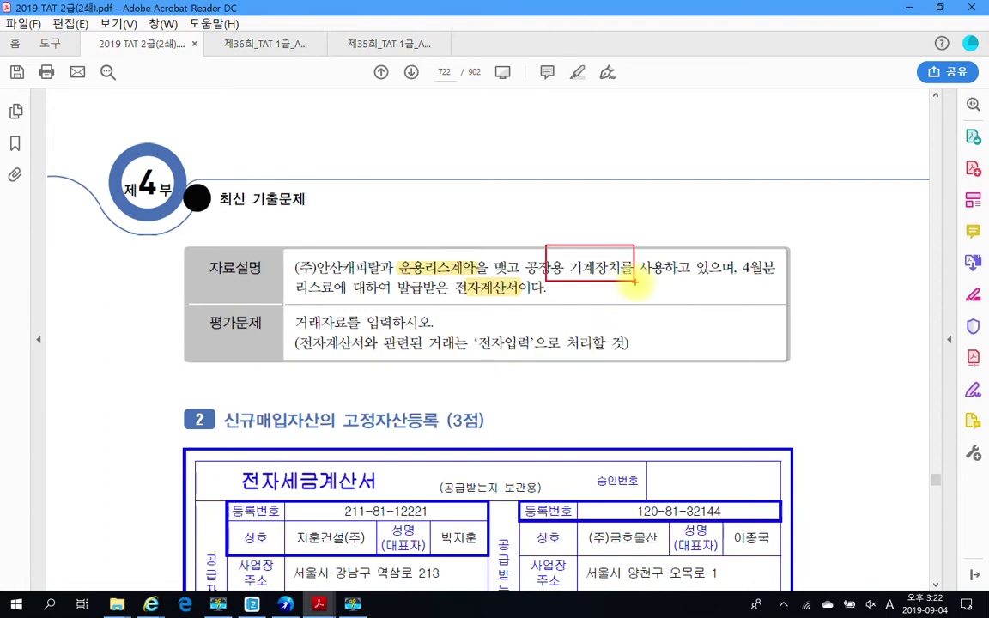
mouse_move(276, 153)
mouse_down()
mouse_move(301, 133)
mouse_move(369, 125)
mouse_up()
mouse_move(432, 113)
mouse_down()
mouse_move(412, 128)
mouse_move(406, 194)
mouse_up()
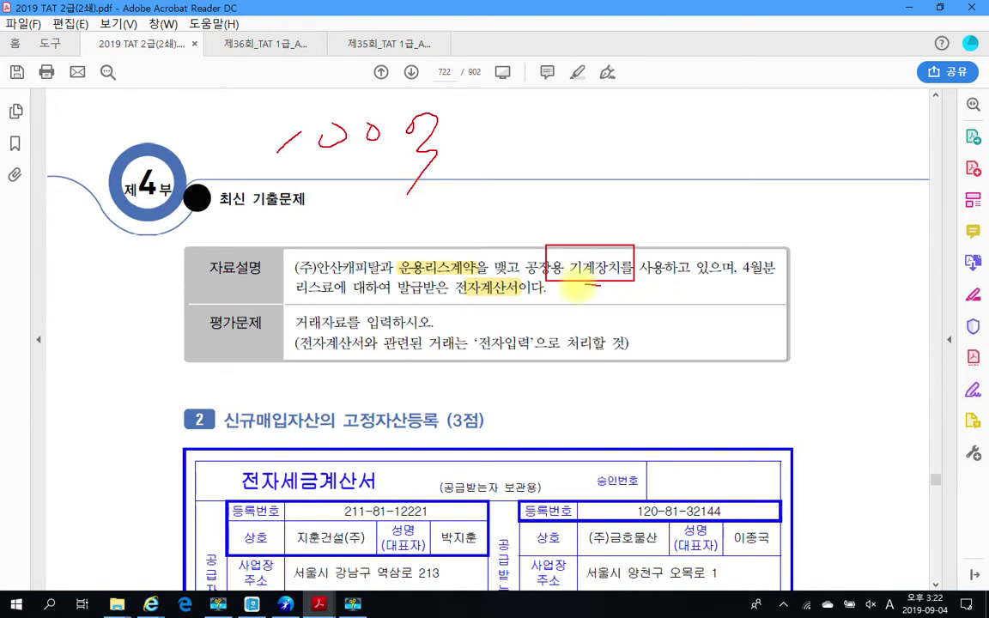
drag(629, 243, 631, 277)
drag(270, 181, 469, 182)
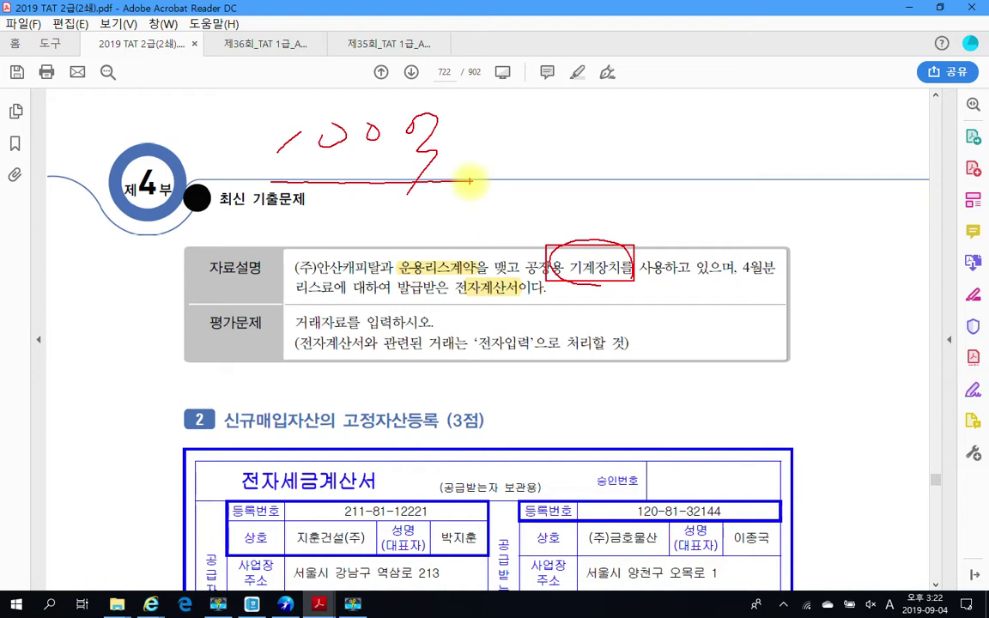
Handwrite a short red note beside the 100억 annotation, above the end of the 자료설명 text
drag(701, 118, 693, 138)
drag(728, 96, 715, 139)
drag(704, 128, 705, 179)
drag(745, 112, 754, 137)
mouse_move(732, 145)
mouse_down()
mouse_move(751, 143)
mouse_move(755, 155)
mouse_up()
mouse_move(745, 155)
mouse_down()
mouse_move(746, 167)
mouse_move(761, 161)
mouse_up()
mouse_move(761, 160)
mouse_down()
mouse_move(788, 129)
mouse_move(794, 161)
mouse_up()
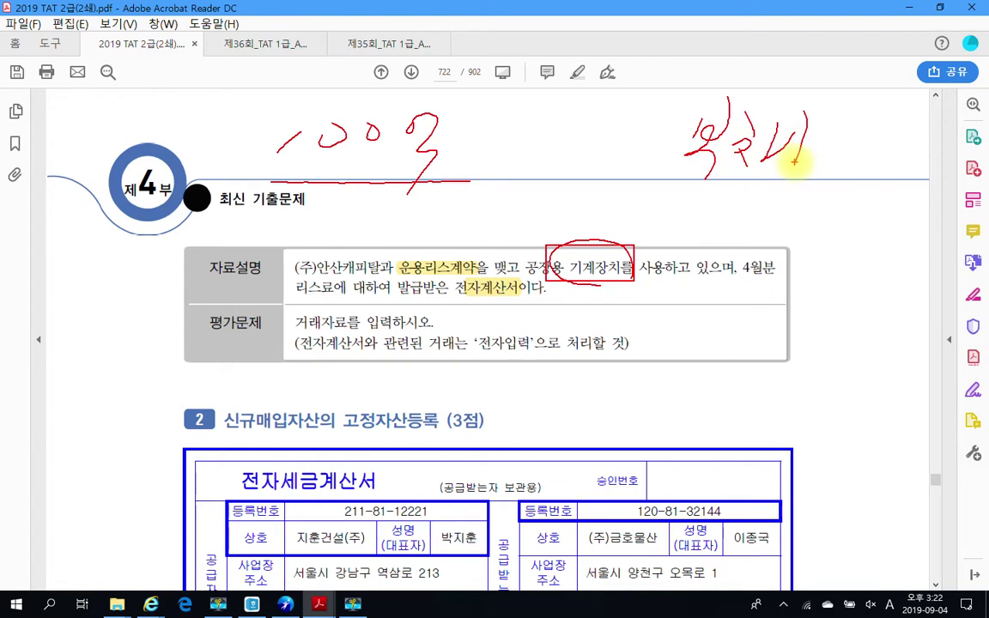
Circle 기계장치 again, handwrite a circled 10년 above the 제4부 emblem, curve a line from it to the handwritten note, and mark 캐피탈 in red
drag(631, 249, 633, 300)
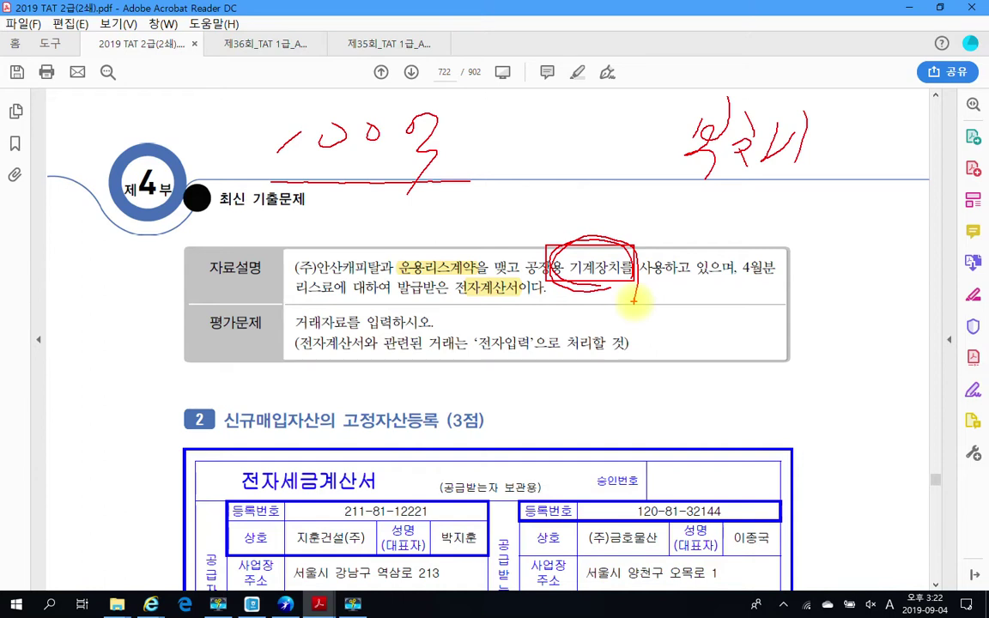
drag(131, 96, 122, 129)
mouse_move(160, 86)
mouse_down()
mouse_move(237, 109)
mouse_move(215, 43)
mouse_move(225, 142)
mouse_move(678, 223)
mouse_up()
drag(337, 273, 381, 293)
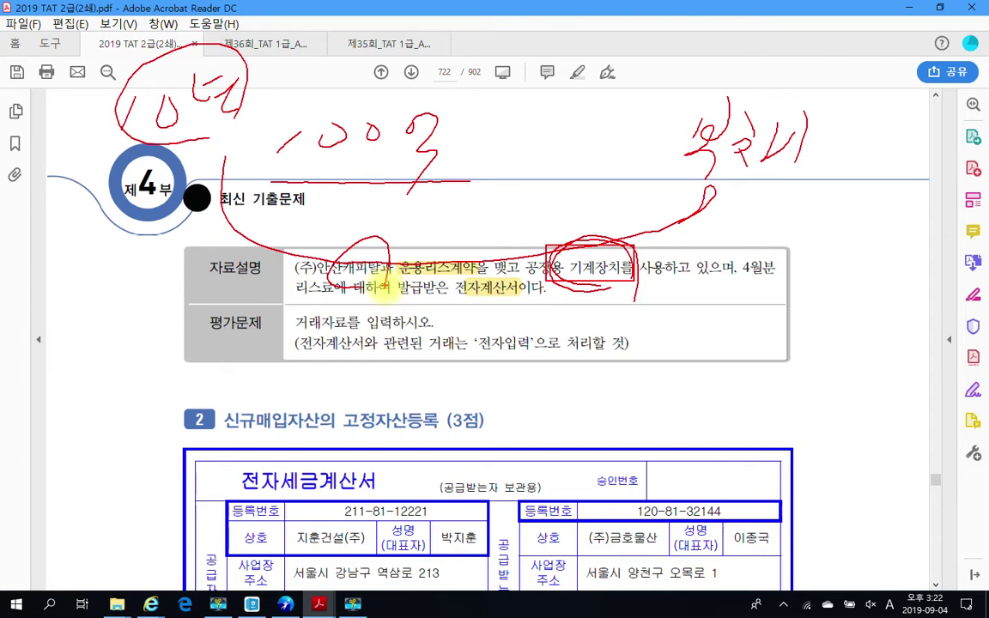
Circle 기계장치 once more, double-underline the handwritten note above the 자료설명 text in red, and clear all marks
mouse_move(610, 288)
mouse_down()
mouse_move(570, 290)
mouse_move(628, 265)
mouse_move(627, 280)
mouse_up()
drag(662, 170, 768, 176)
drag(669, 177, 784, 186)
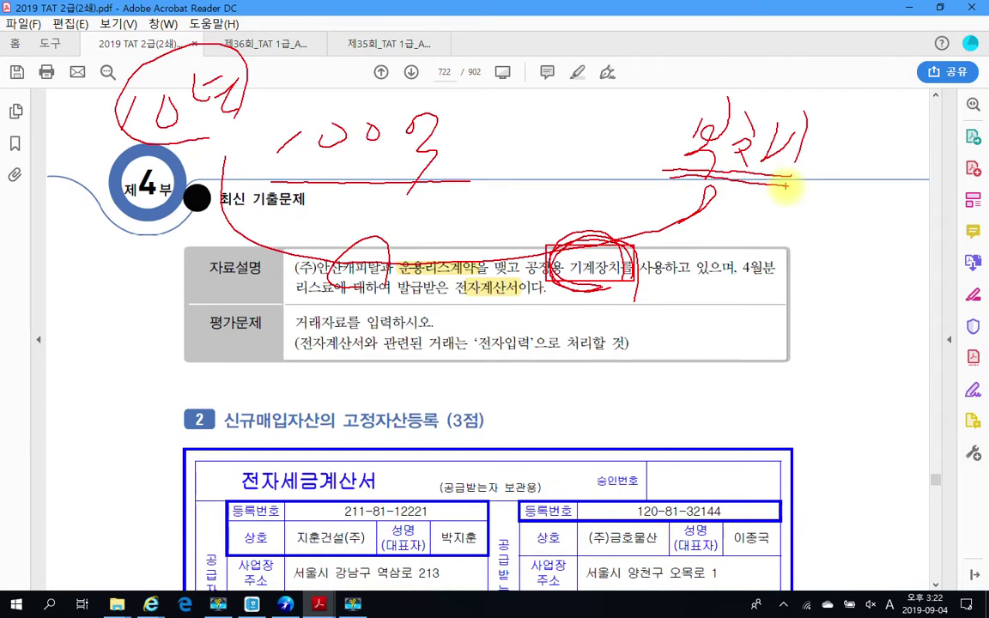
key(Escape)
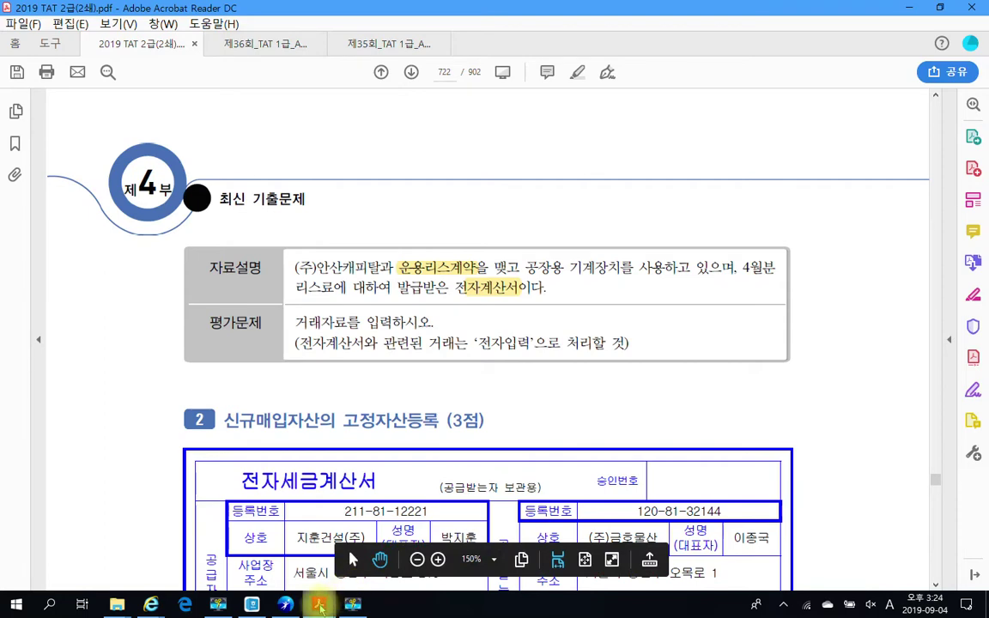
Switch to the 제35회 TAT 1급 document and highlight 금융리스 계약을 in the 금융리스 계약서
mouse_move(319, 606)
click(483, 567)
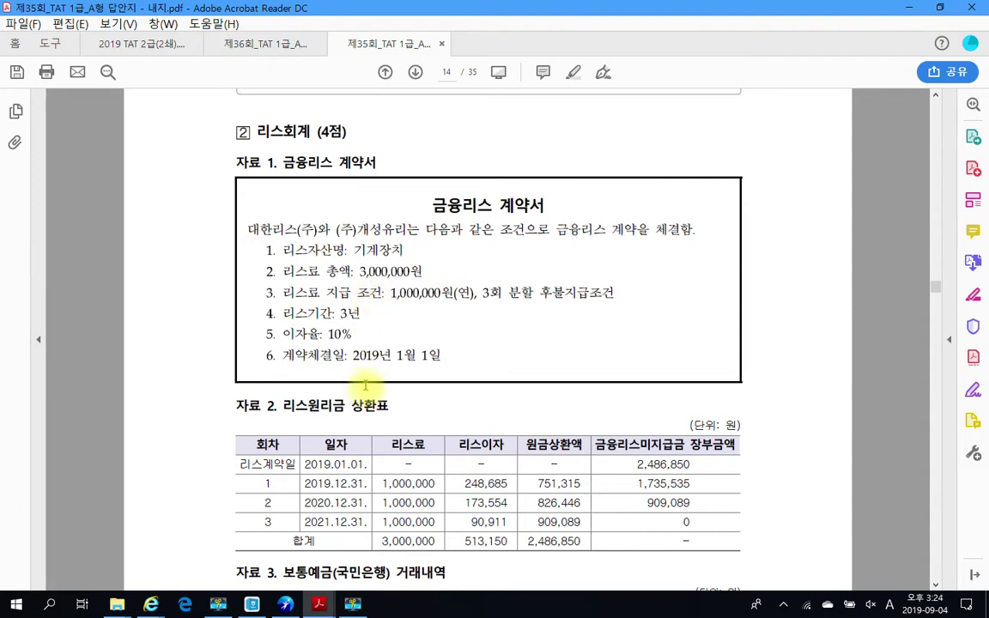
drag(555, 230, 613, 231)
right_click(615, 234)
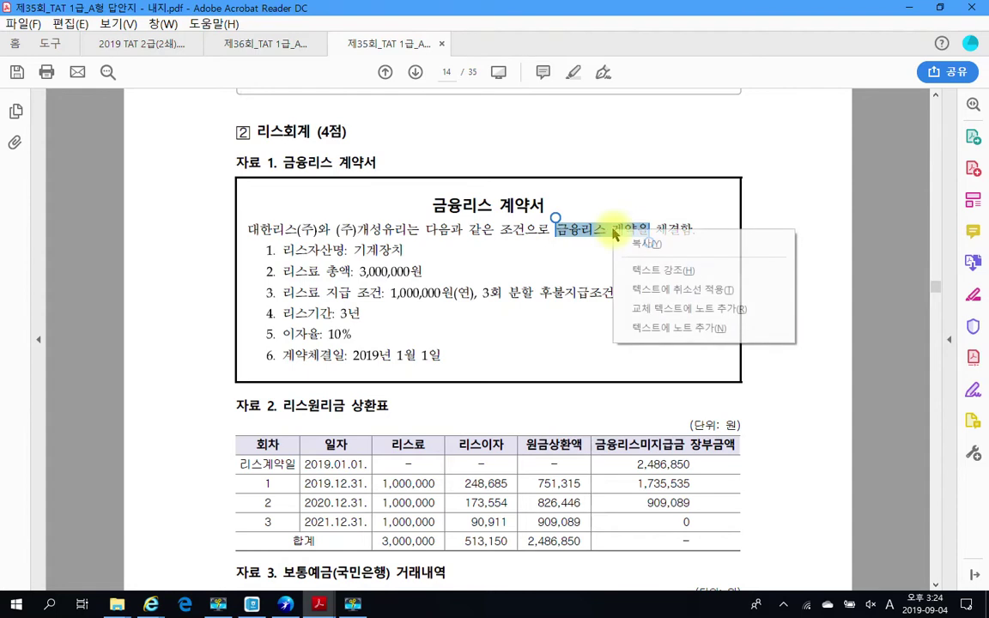
click(654, 269)
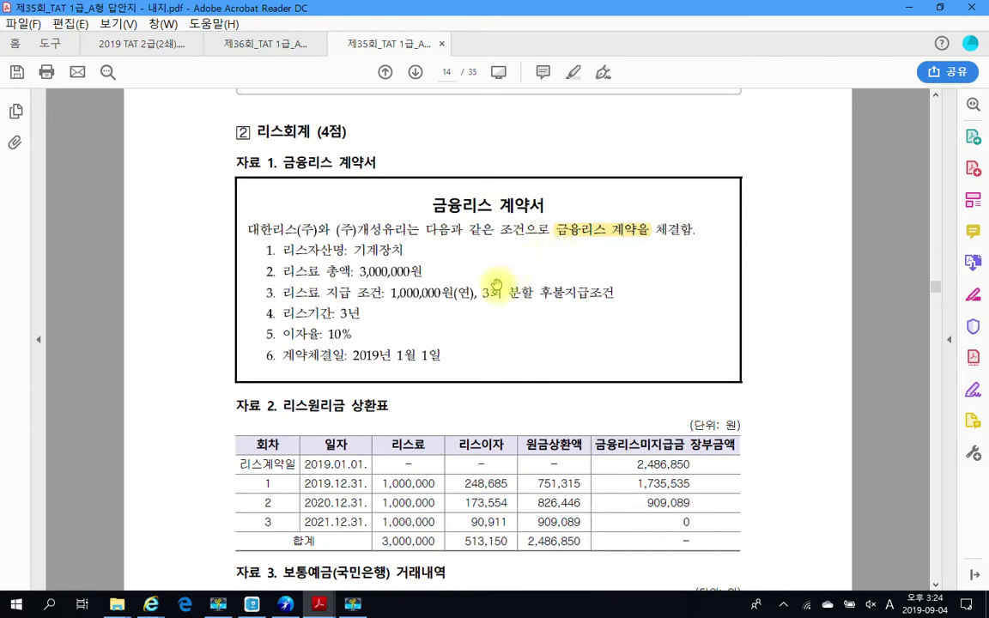
Box 기계장치 and the 2,486,850 book value, circle 대한리스, and mark the 금융리스미지급금 장부금액 heading in red
scroll(352, 410, down, 3)
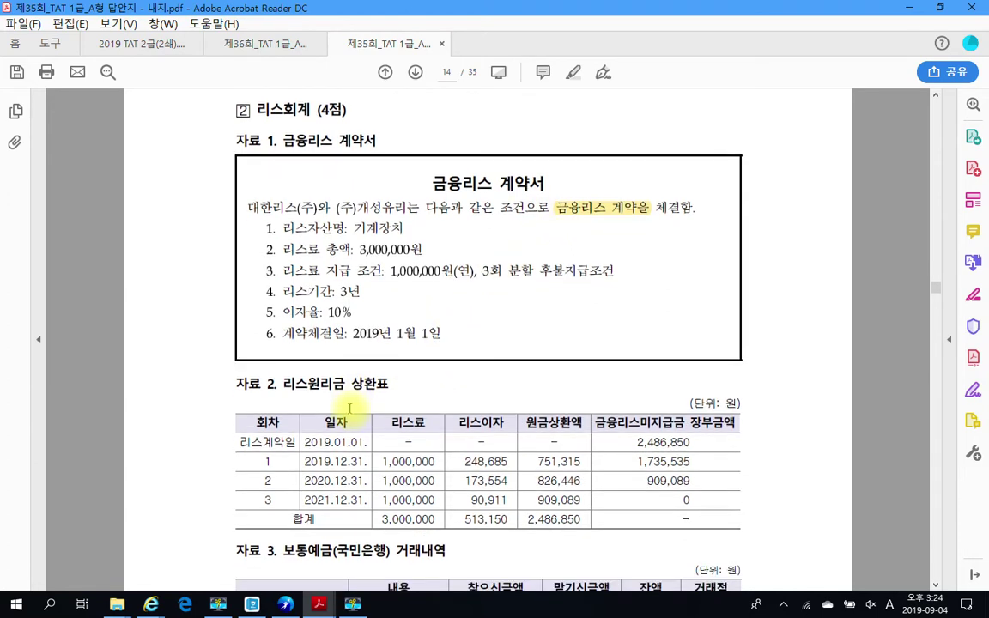
scroll(350, 402, down, 1)
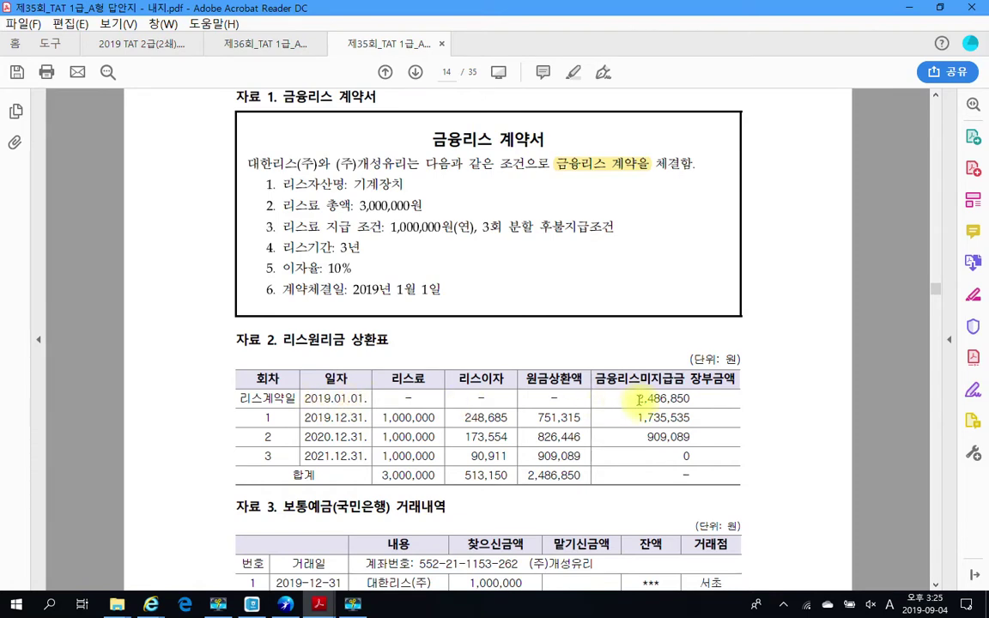
mouse_move(332, 174)
mouse_down()
mouse_move(403, 206)
mouse_move(422, 196)
mouse_up()
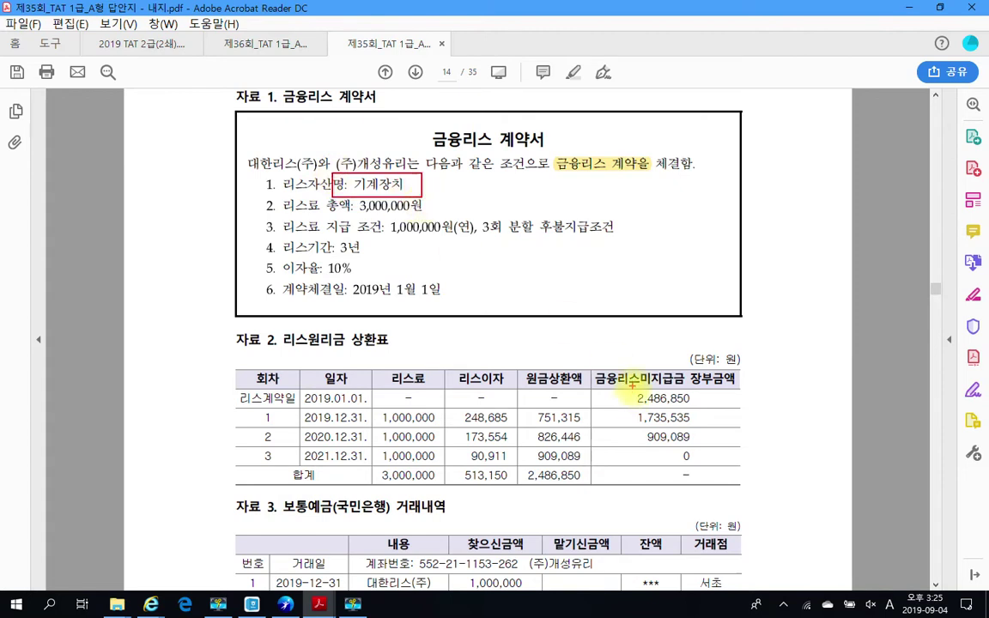
drag(626, 387, 708, 407)
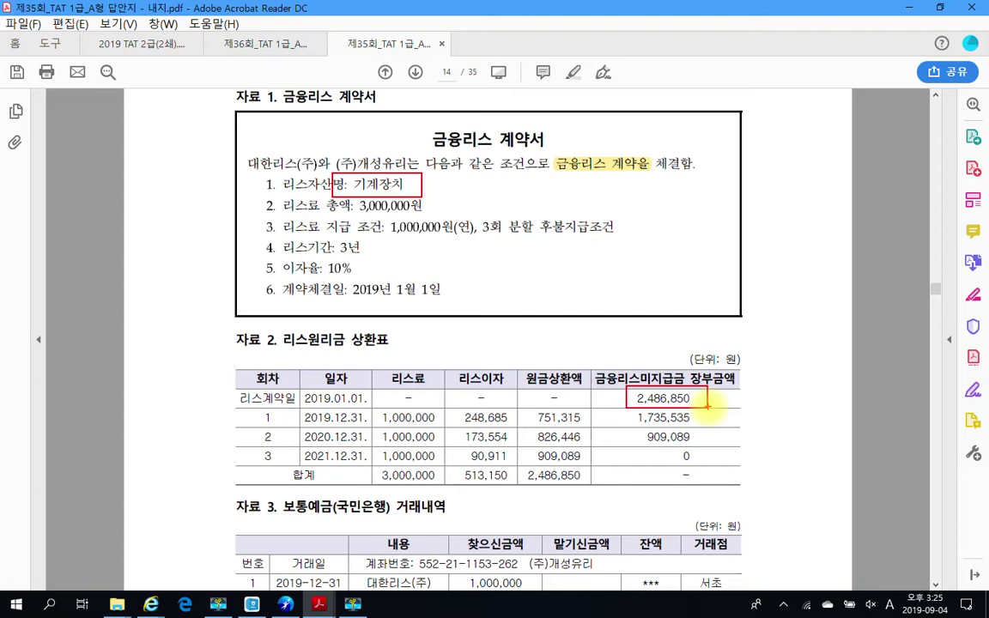
mouse_move(258, 176)
mouse_down()
mouse_move(270, 136)
mouse_move(301, 175)
mouse_up()
drag(711, 373, 735, 391)
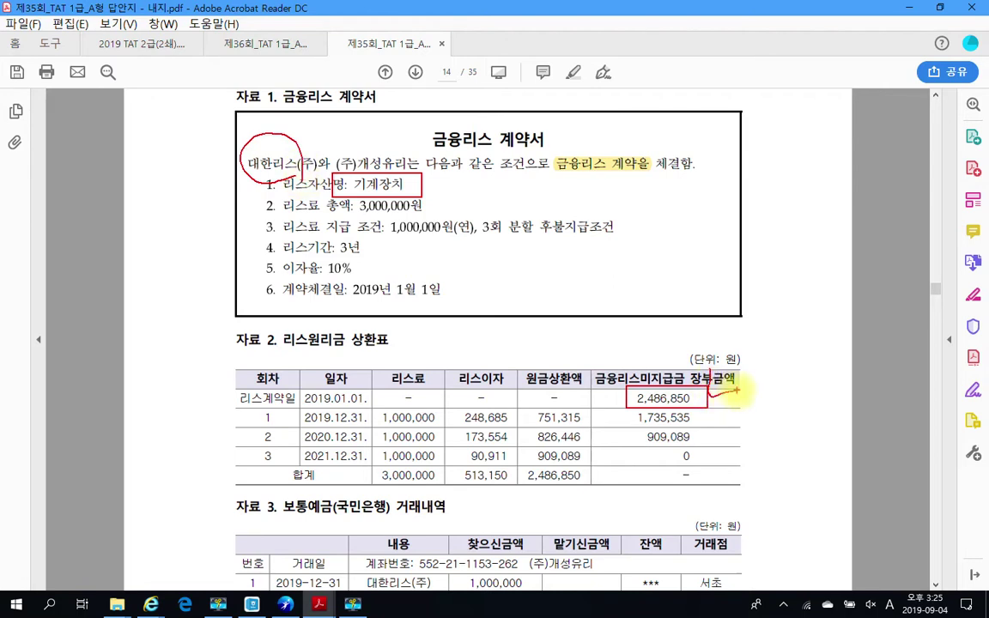
Circle the 리스이자 amounts and underline their 513,150 total and the 회차 1 lease fee, interest and principal in red
mouse_move(476, 459)
mouse_down()
mouse_move(448, 429)
mouse_move(525, 401)
mouse_move(518, 455)
mouse_up()
drag(452, 487, 532, 489)
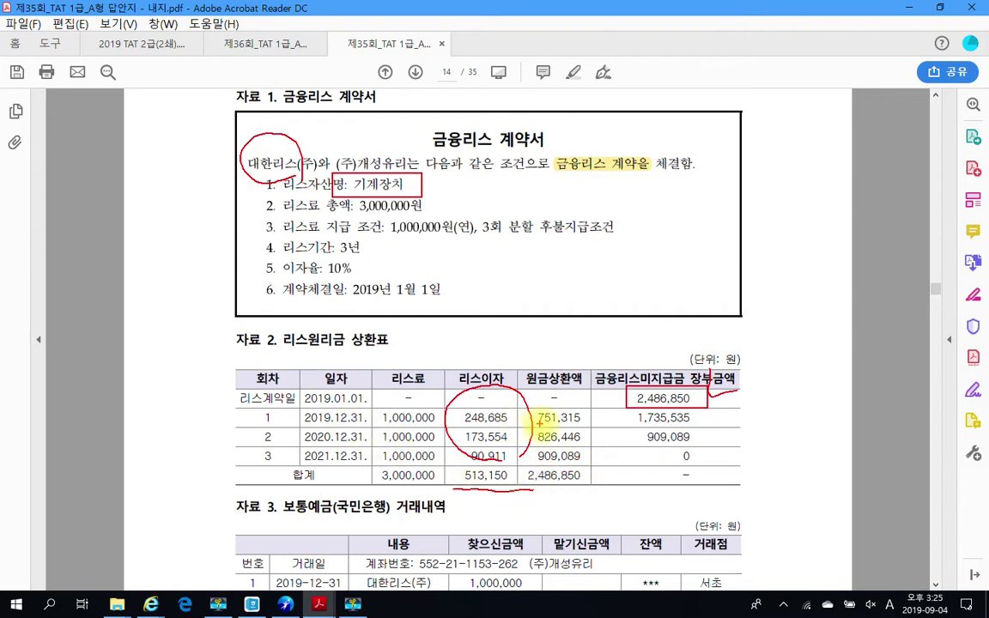
drag(537, 426, 588, 426)
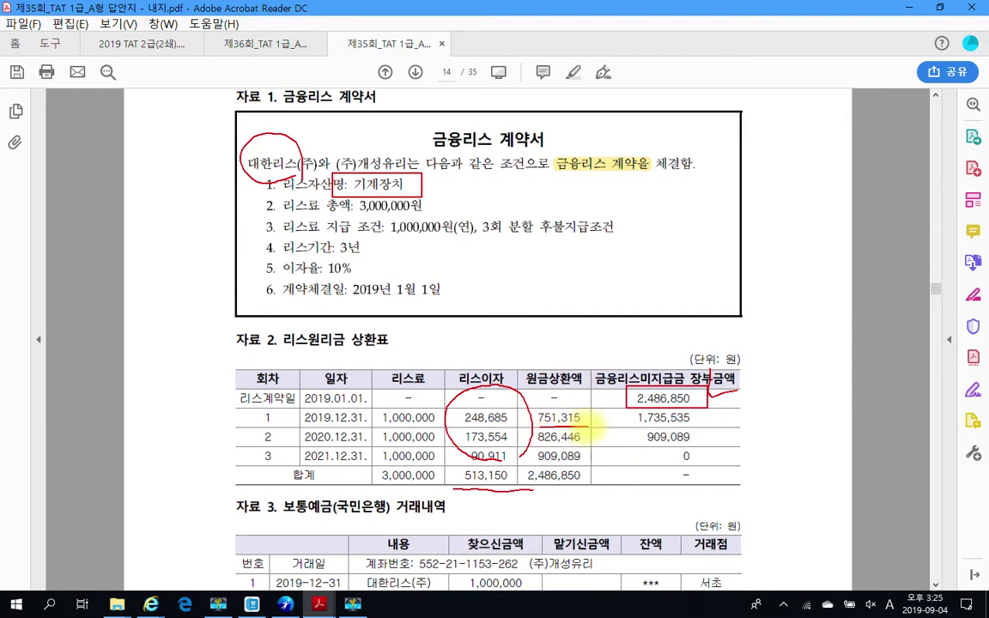
drag(465, 427, 513, 426)
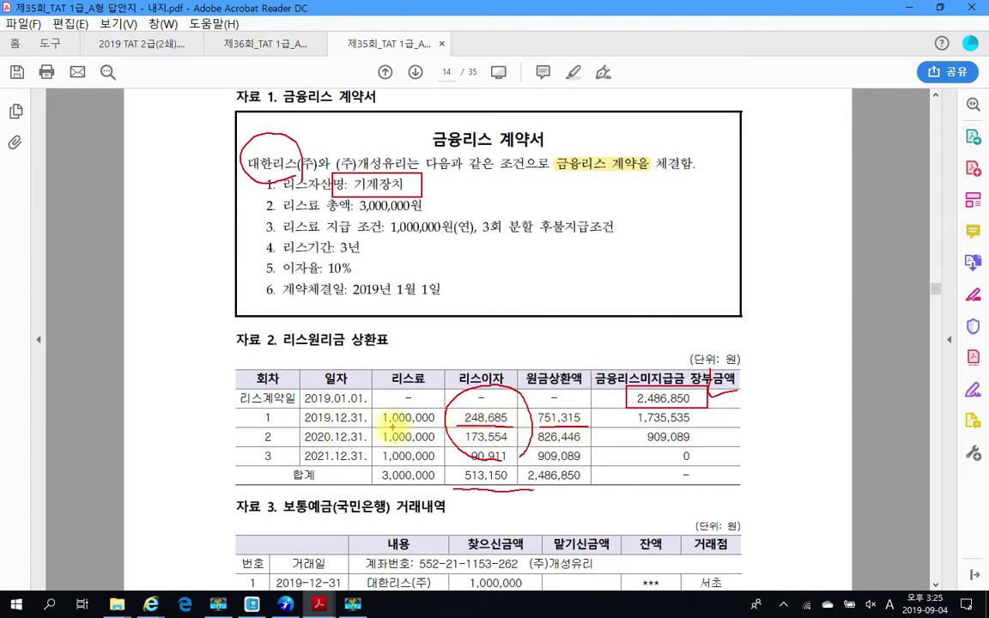
drag(384, 427, 440, 427)
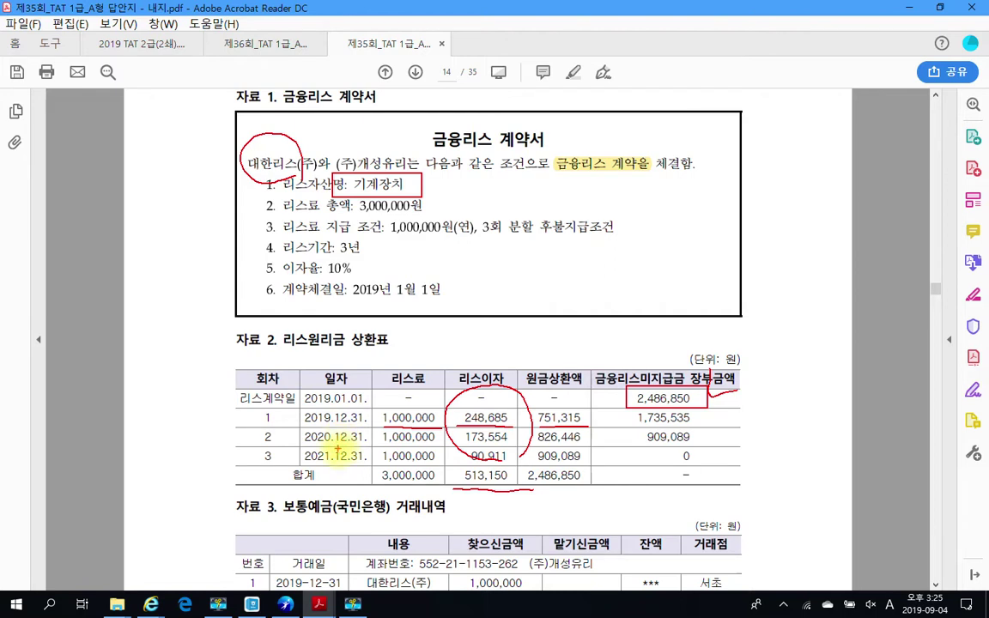
Underline the 회차 2 and 3 lease fee, interest and principal amounts in red, and clear the marks
drag(341, 445, 434, 445)
drag(537, 446, 583, 445)
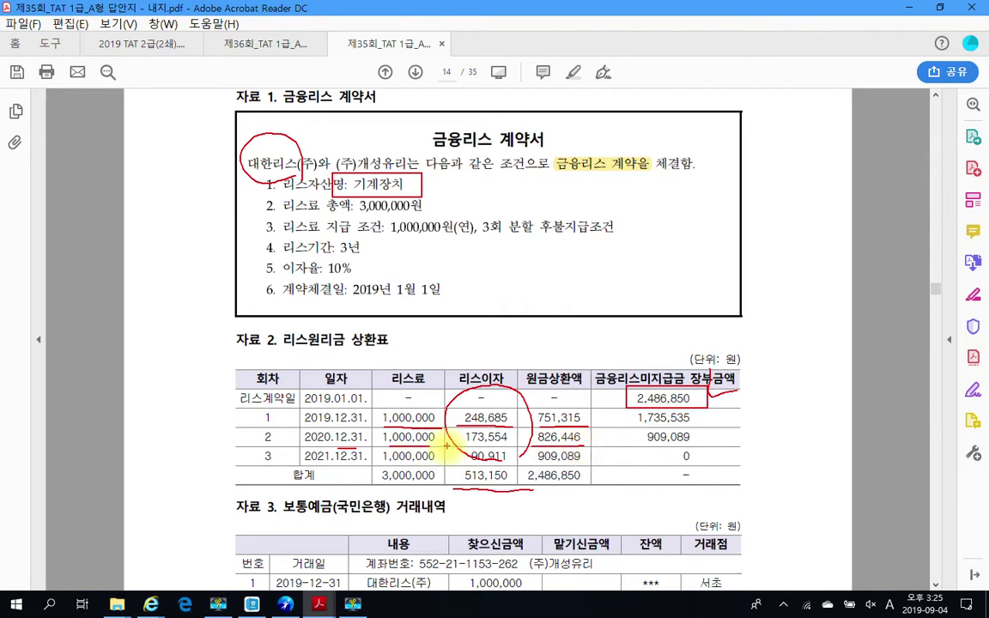
drag(381, 468, 595, 464)
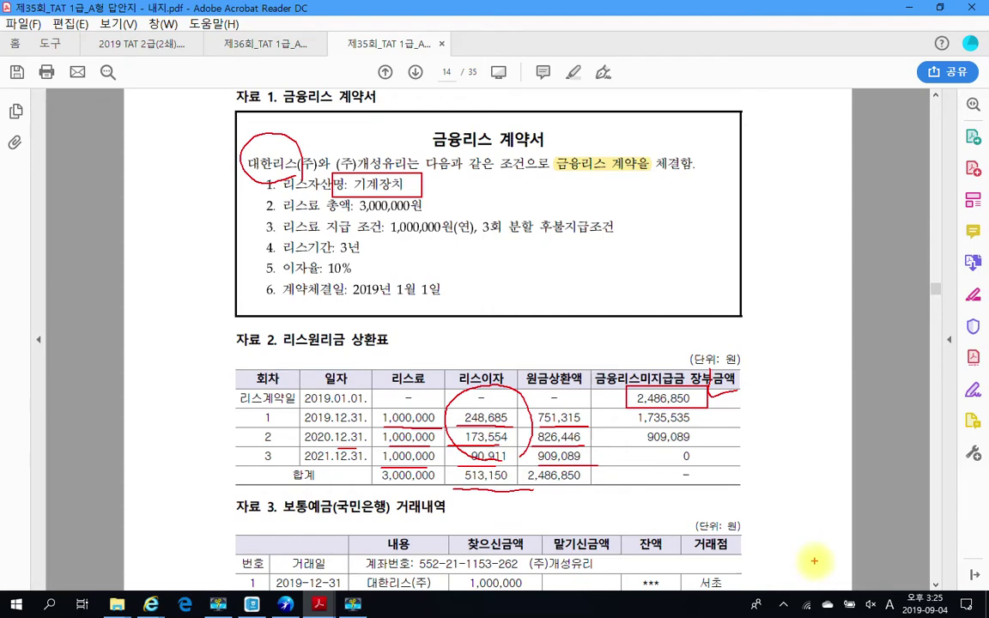
key(Escape)
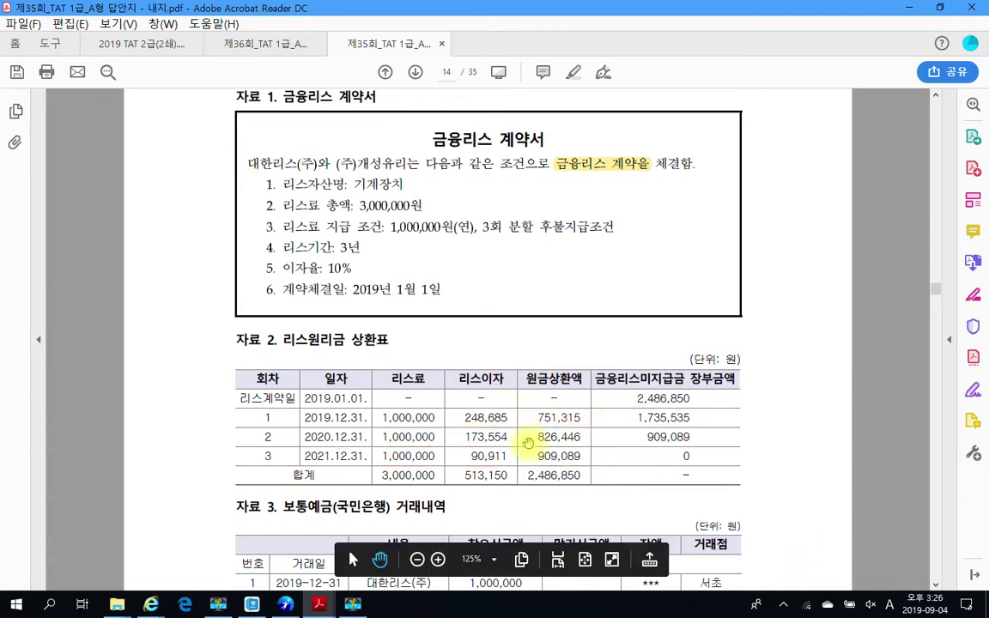
Box the 2019.12.31. row of the 리스원리금 상환표 and circle its 1,000,000 리스료 in red, and clear the marks
scroll(527, 441, down, 2)
key(alt+Tab)
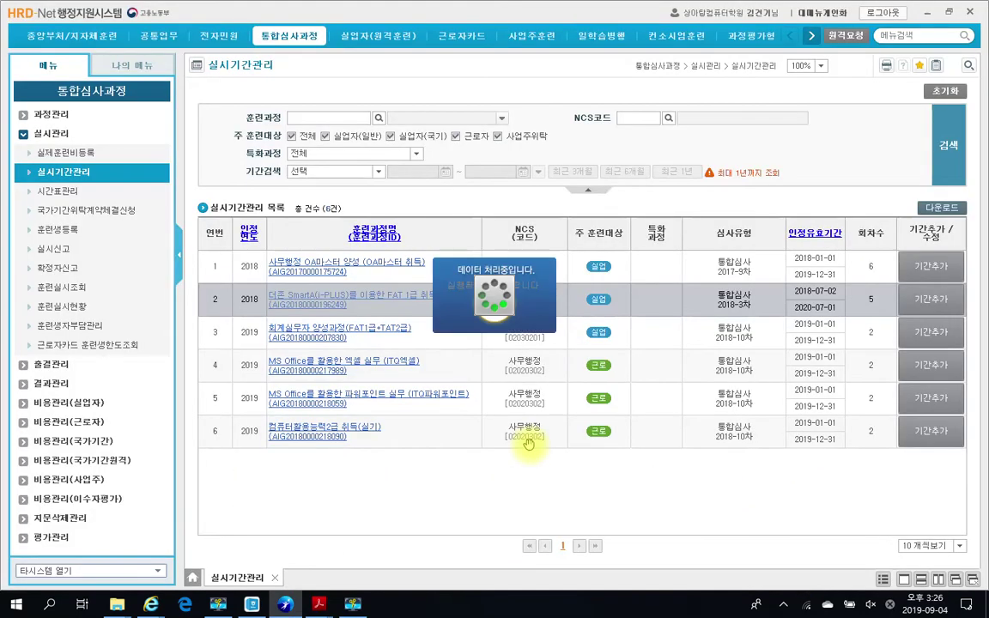
key(alt+Tab)
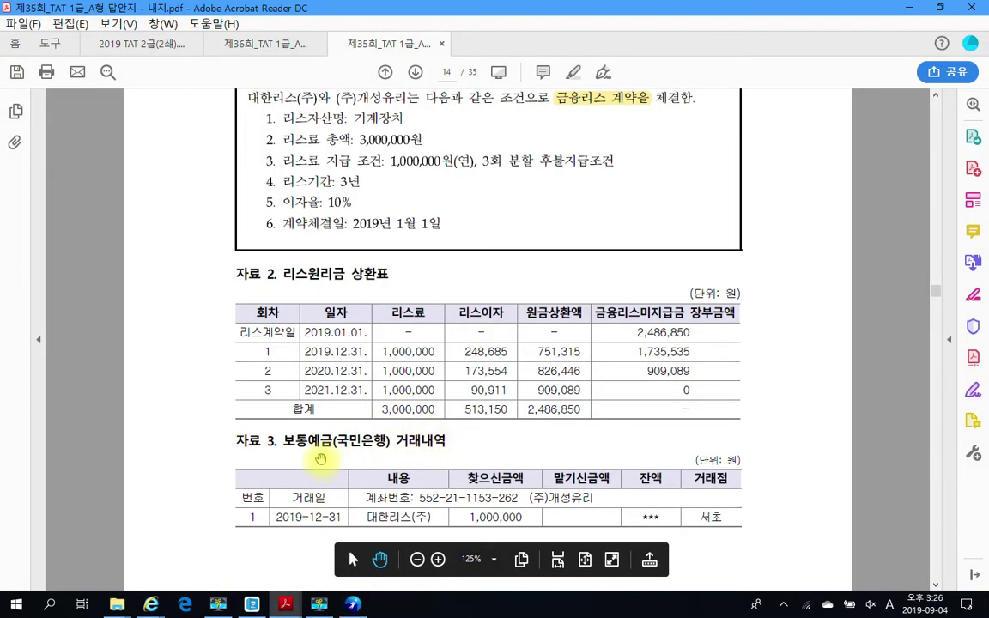
scroll(321, 459, down, 2)
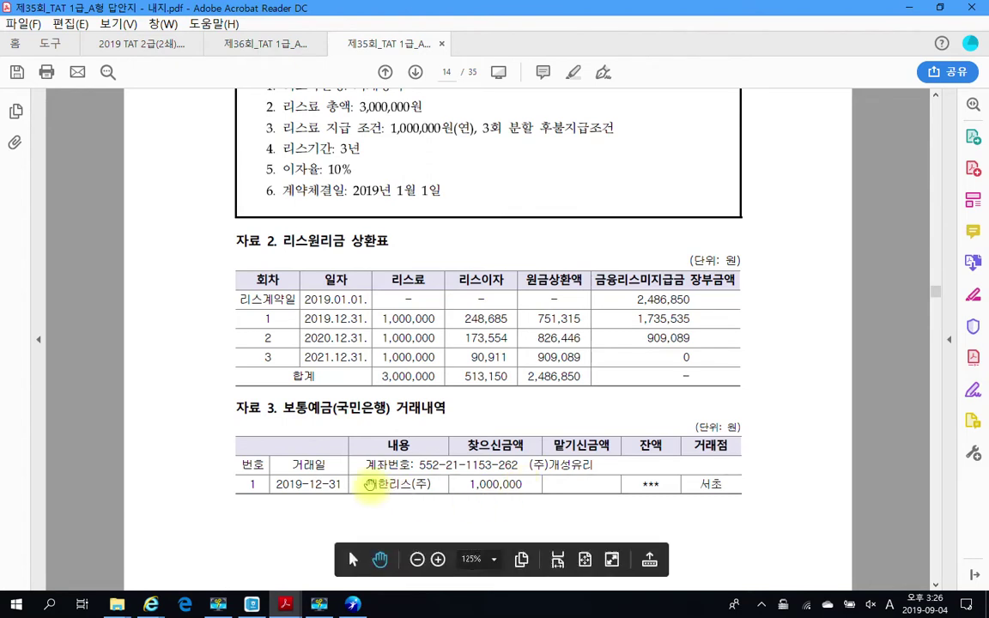
mouse_move(293, 301)
mouse_down()
mouse_move(410, 332)
mouse_move(648, 331)
mouse_move(591, 331)
mouse_up()
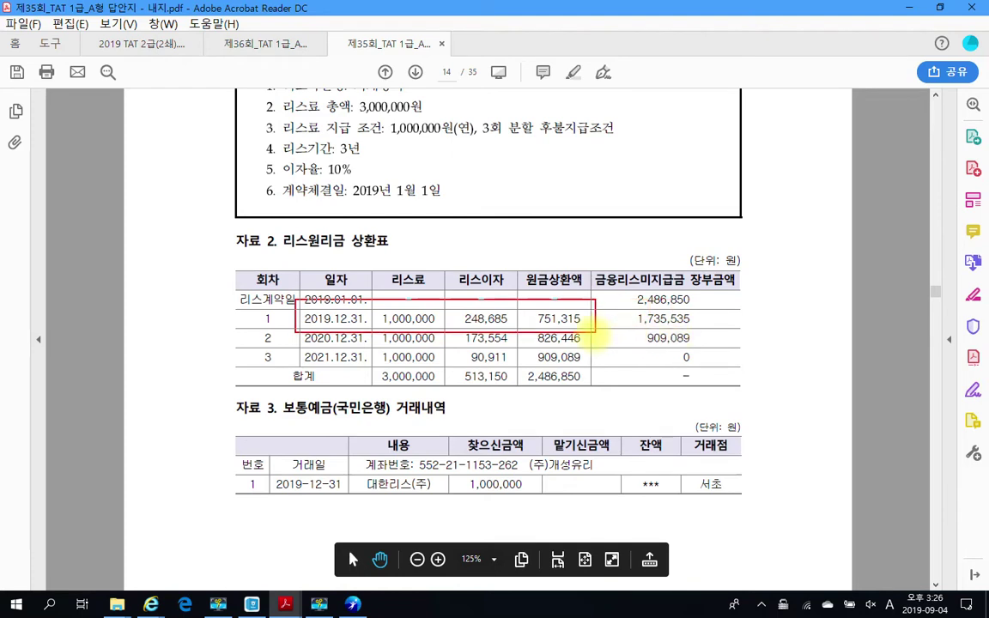
drag(427, 314, 434, 346)
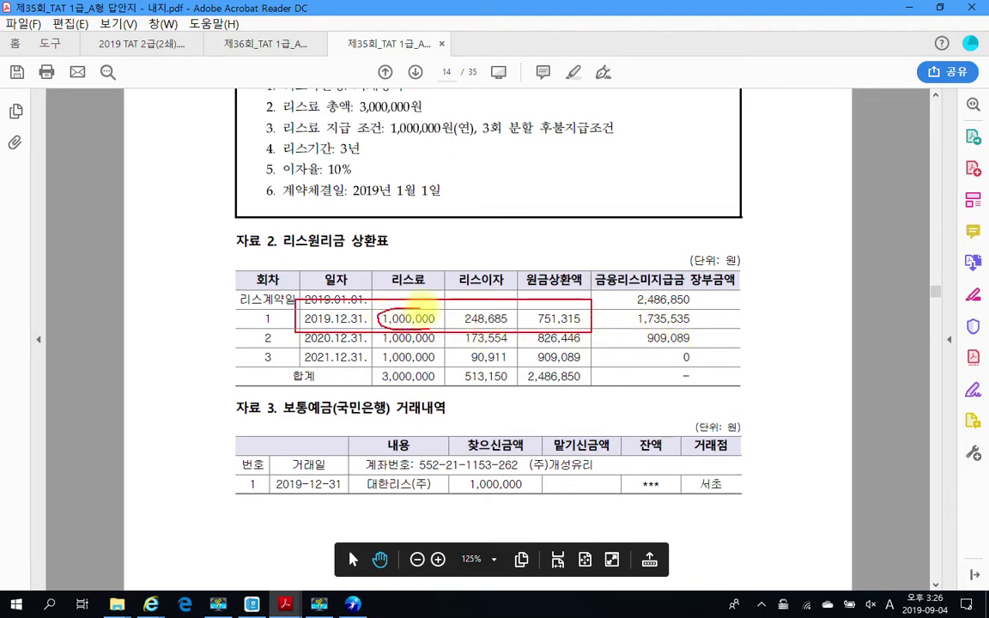
key(Escape)
Box 평가문제 item 1 on page 15, circle 취득 내역, underline its exclusion note and 금융리스부채 in red, and clear the marks
scroll(326, 495, down, 1)
scroll(326, 496, down, 5)
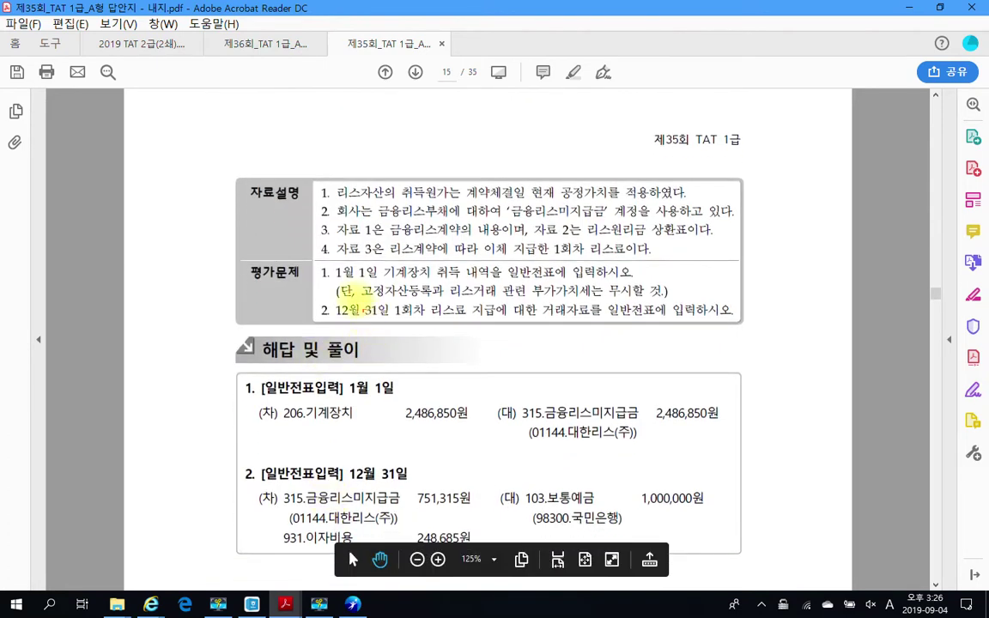
mouse_move(311, 261)
mouse_down()
mouse_move(621, 299)
mouse_move(664, 281)
mouse_up()
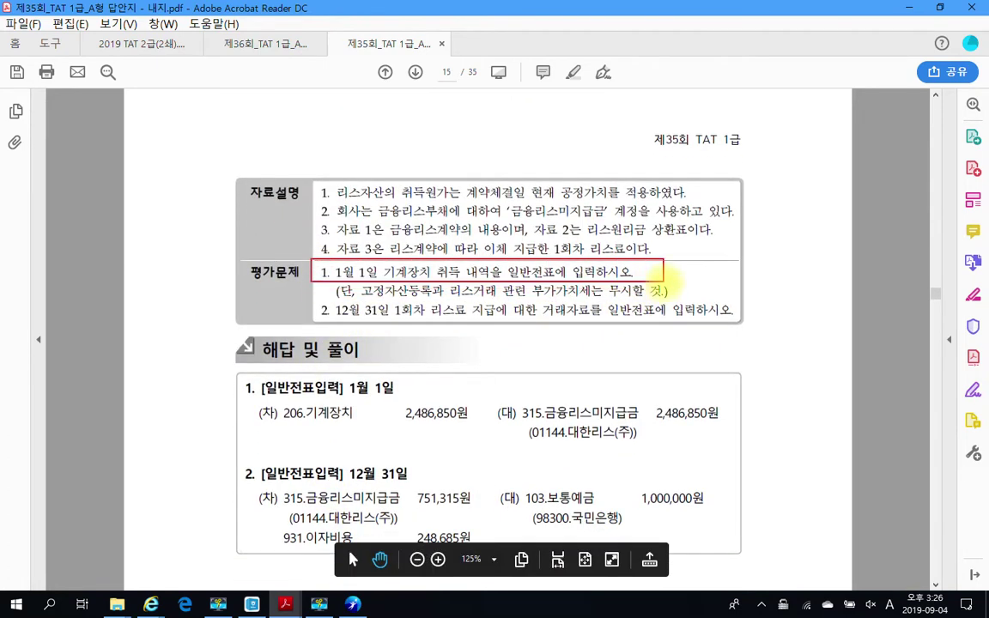
mouse_move(496, 266)
mouse_down()
mouse_move(435, 276)
mouse_move(463, 263)
mouse_up()
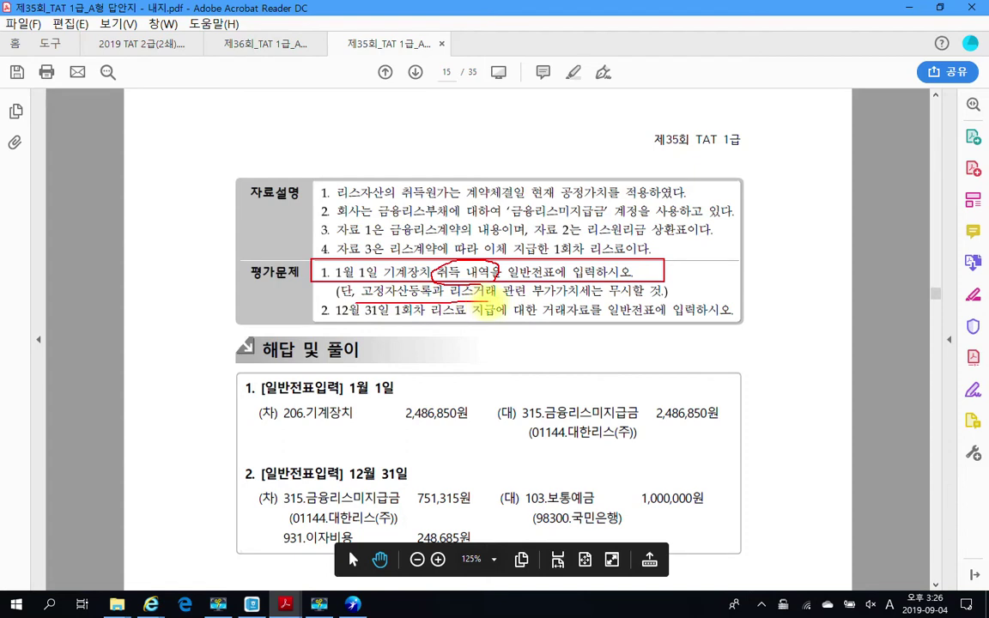
drag(626, 302, 649, 301)
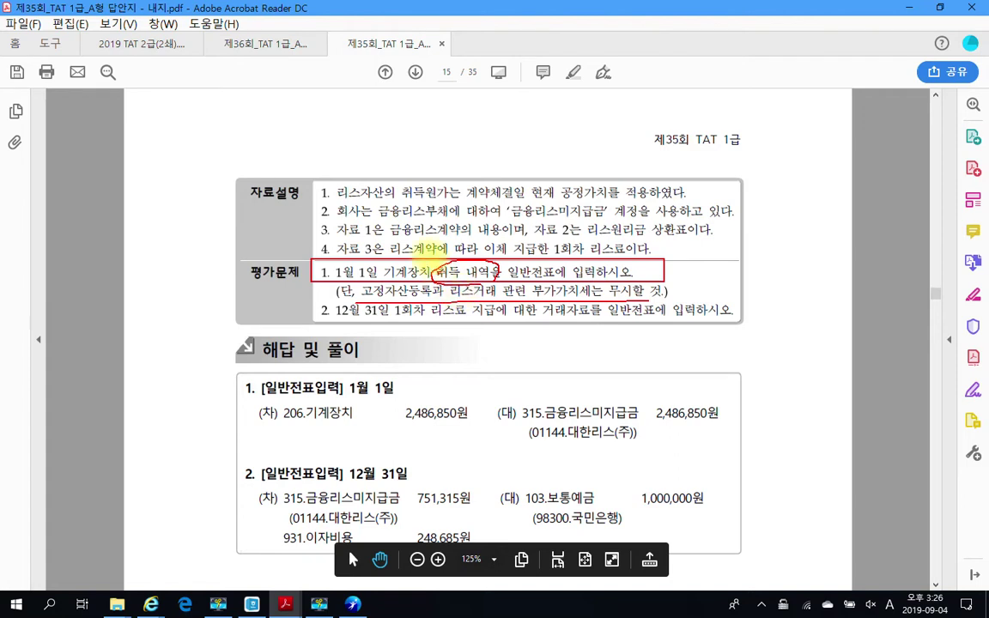
drag(380, 222, 452, 224)
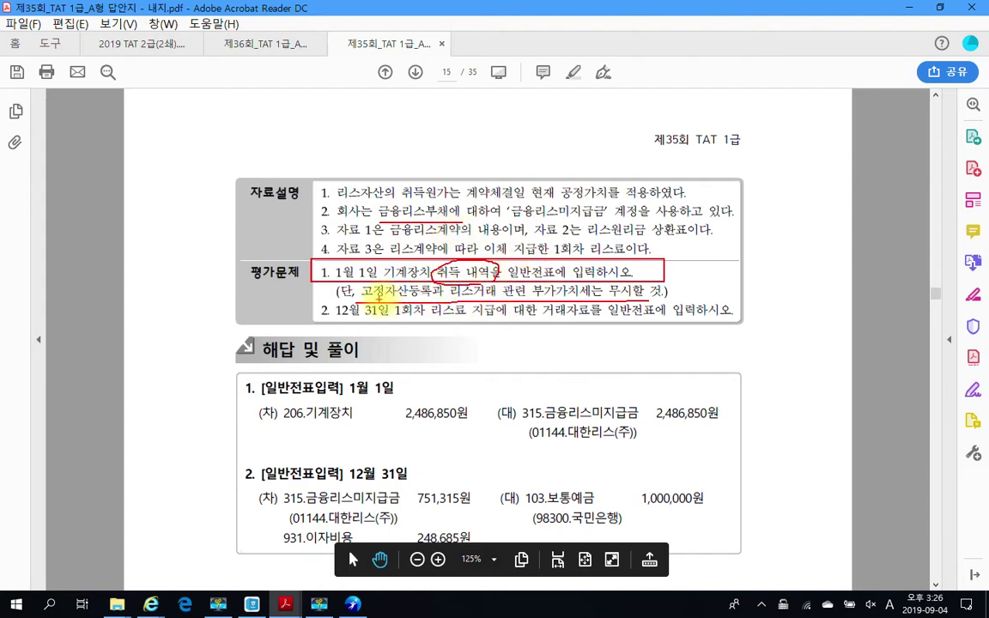
key(Escape)
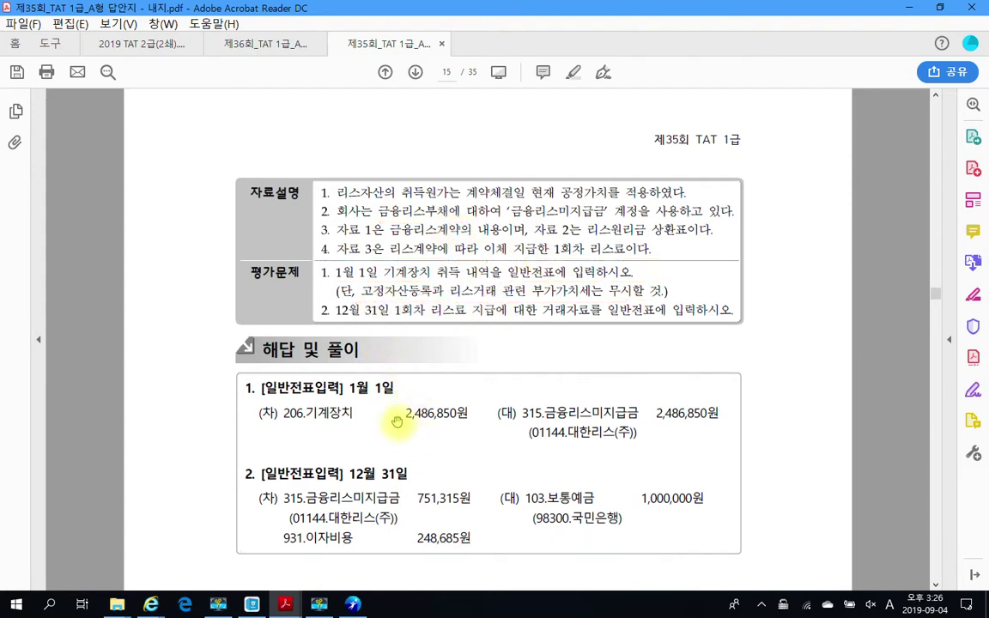
Box the contract date 2019.01.01. and its 2,486,850 금융리스미지급금 book value in the repayment table in red, and clear the boxes
scroll(383, 427, up, 5)
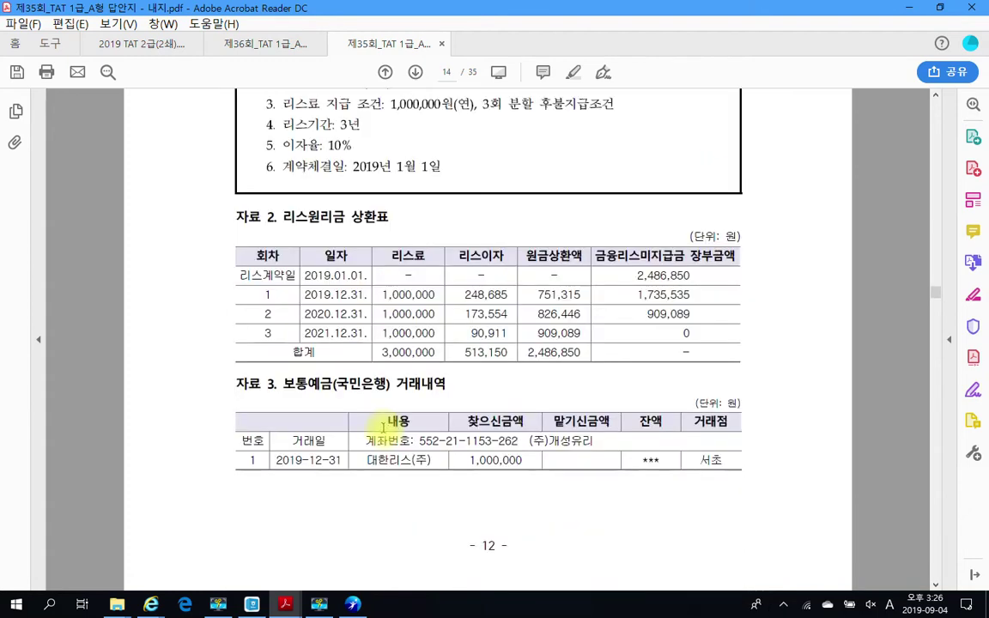
drag(294, 265, 379, 286)
drag(623, 259, 708, 286)
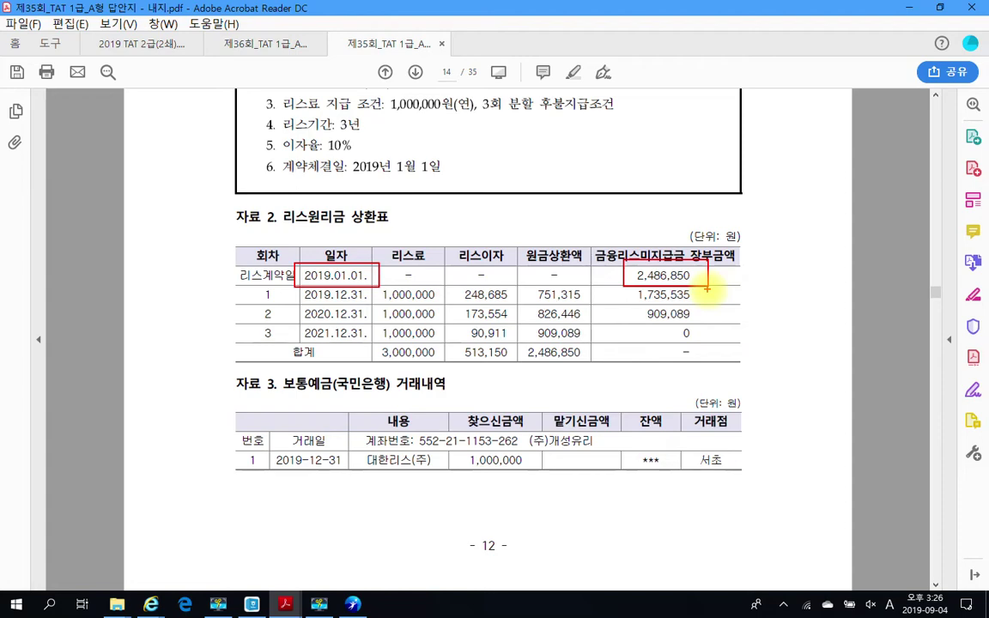
key(Escape)
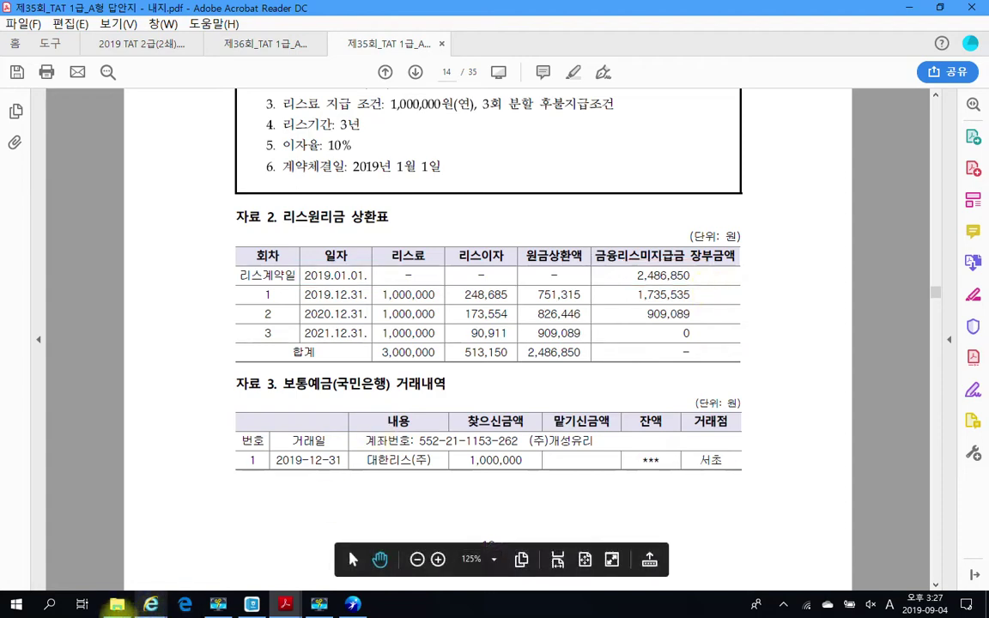
Open a blank Notepad window over the lease document
click(17, 605)
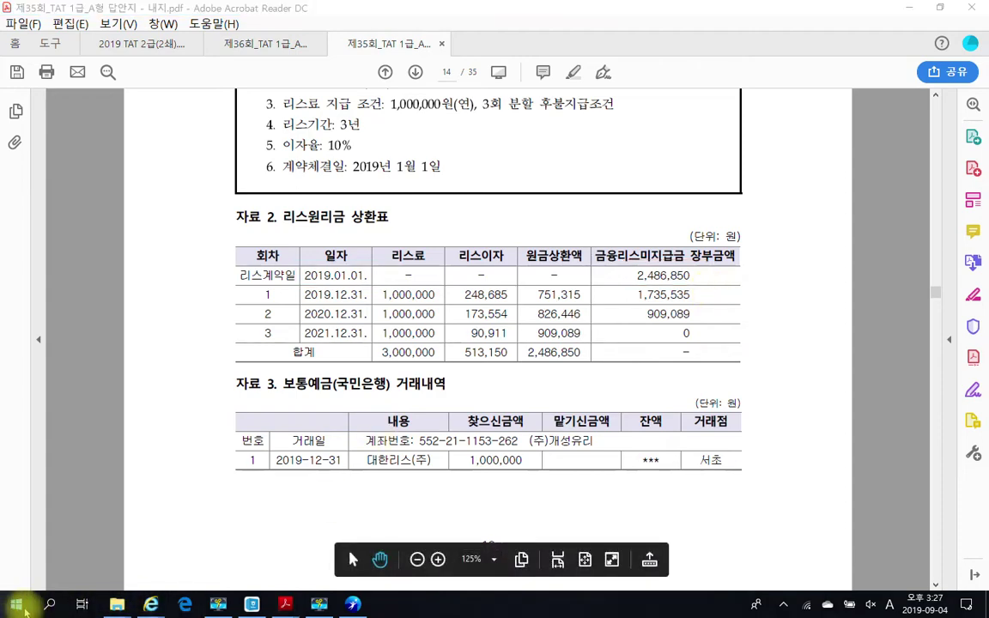
click(639, 343)
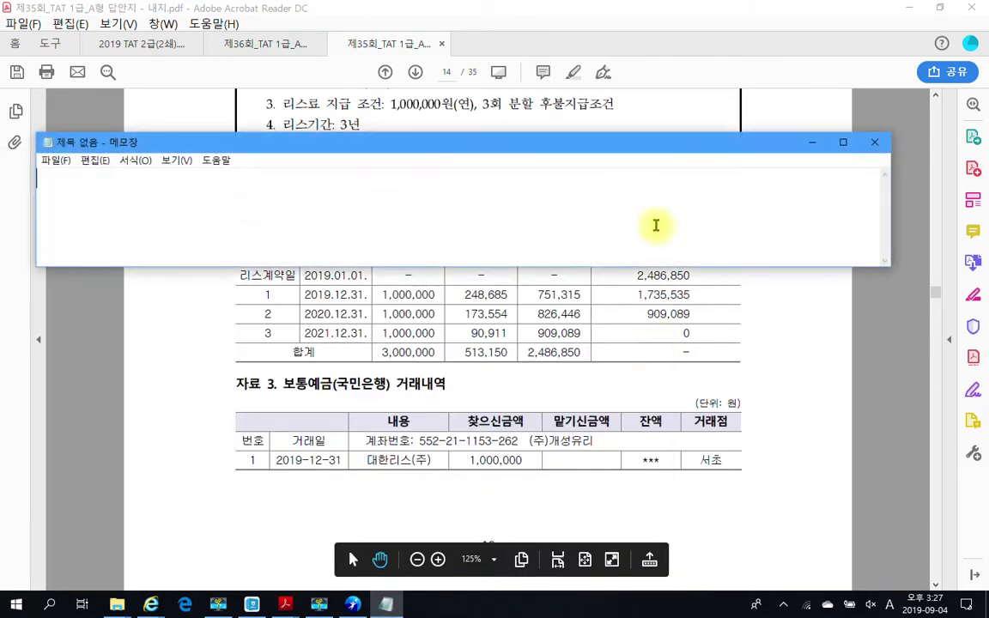
Move the Notepad window down to uncover the first rows of the repayment table and begin the note with "차)"
drag(633, 146, 703, 350)
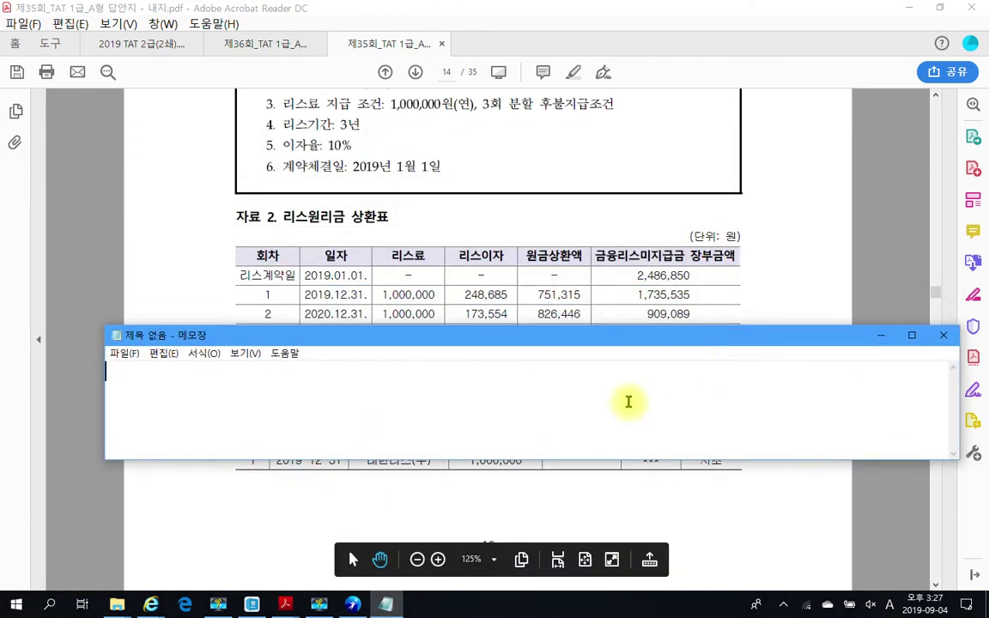
text(ck)
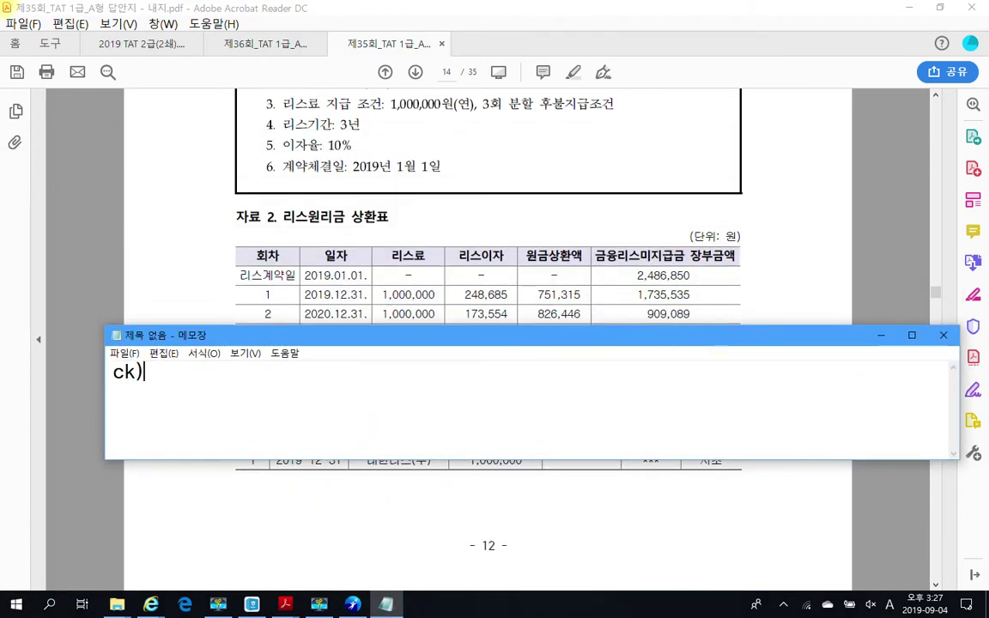
key(BackSpace)
key(BackSpace)
key(Hangul)
text(차)
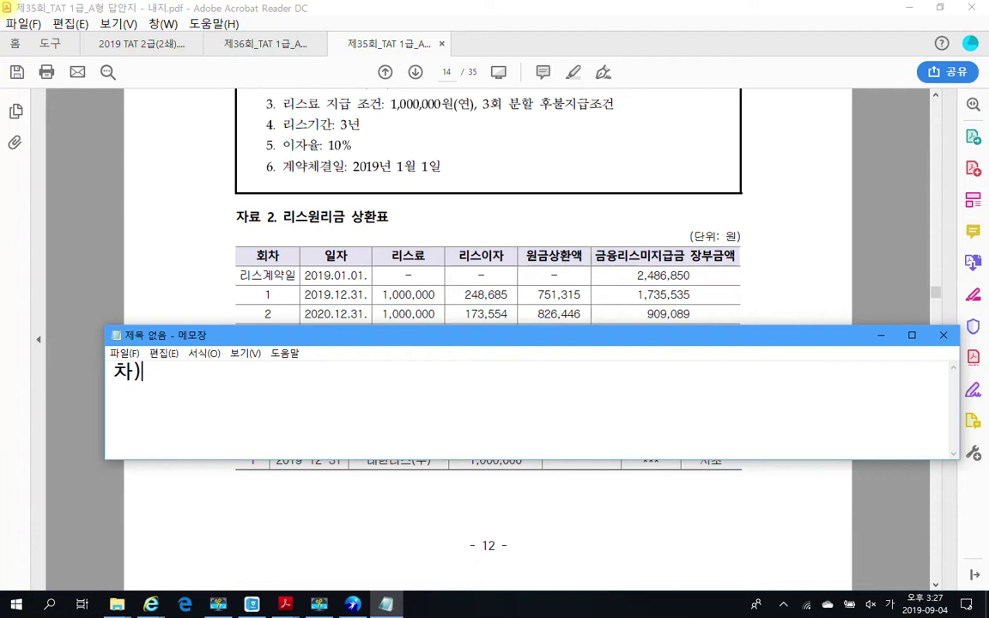
Enter the debit "기게장치 2,486,850" and begin the credit side of the same line with "대)리스"
text(기4게)
key(BackSpace)
key(BackSpace)
key(BackSpace)
text(ㄱ계장치 )
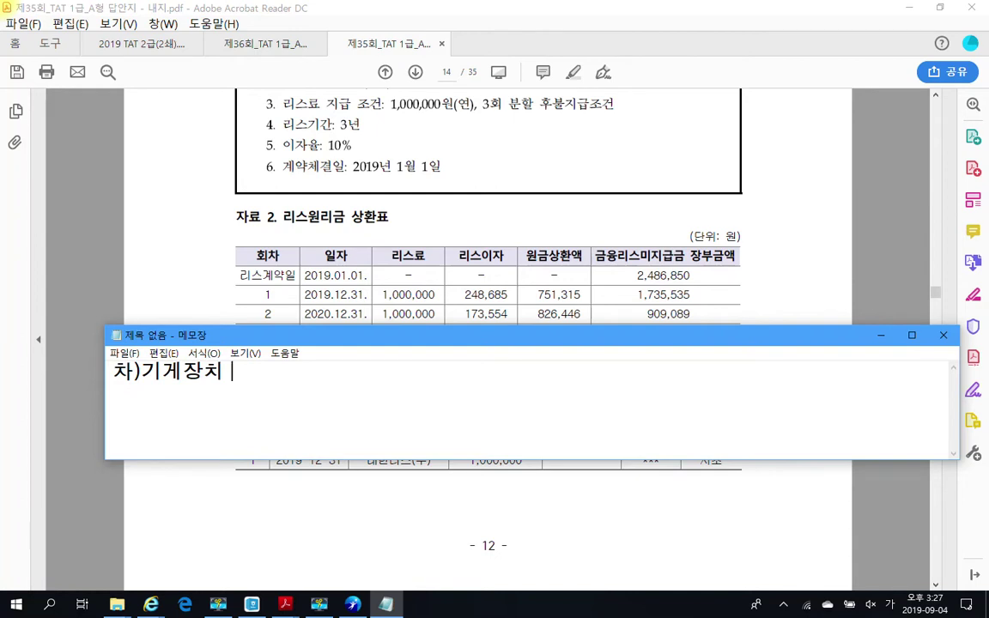
text(2,486,)
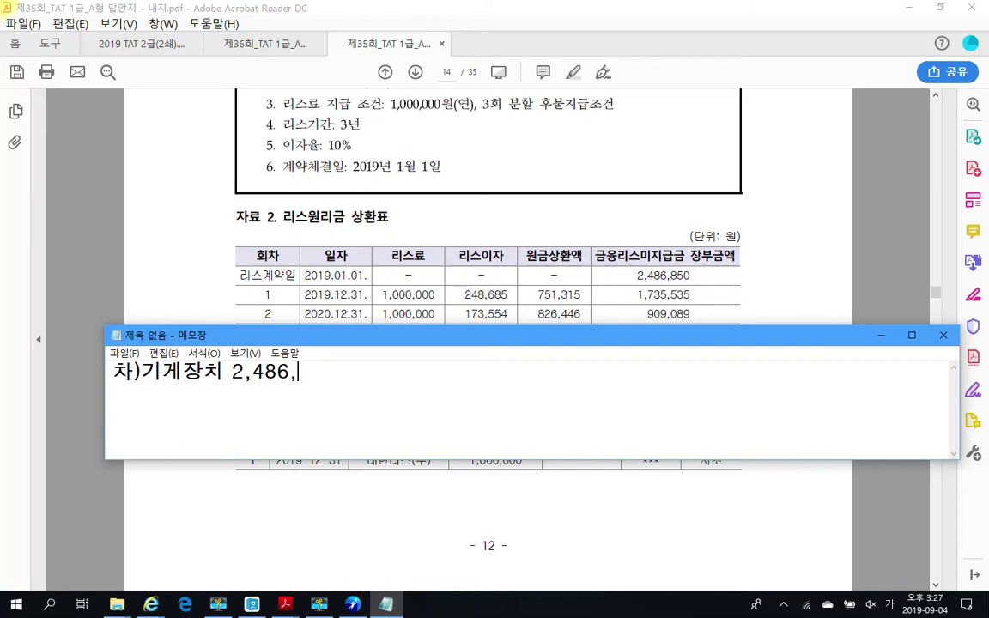
text(850대)
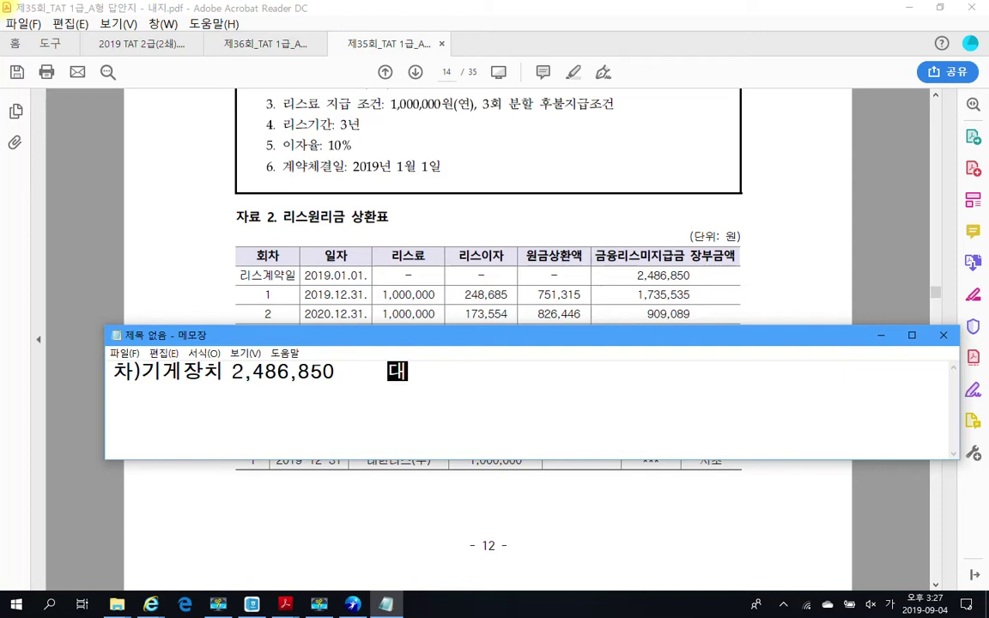
text()리지)
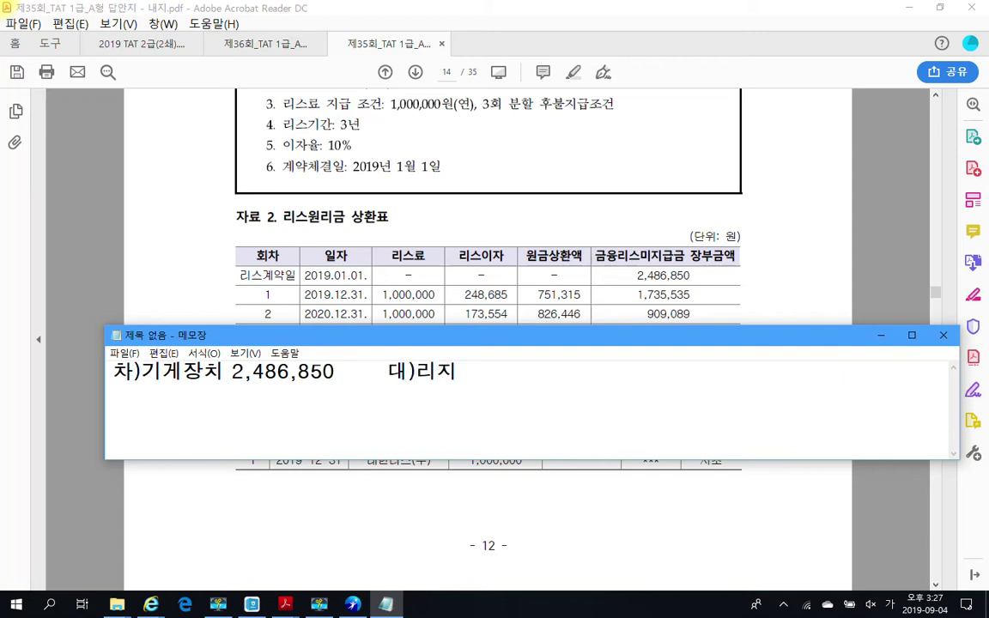
key(BackSpace)
text(스)
Look up the lease liability account in 자료설명 item 2 on page 15, selecting 금융리스미지급금 and clearing the selection
click(604, 276)
scroll(565, 425, down, 5)
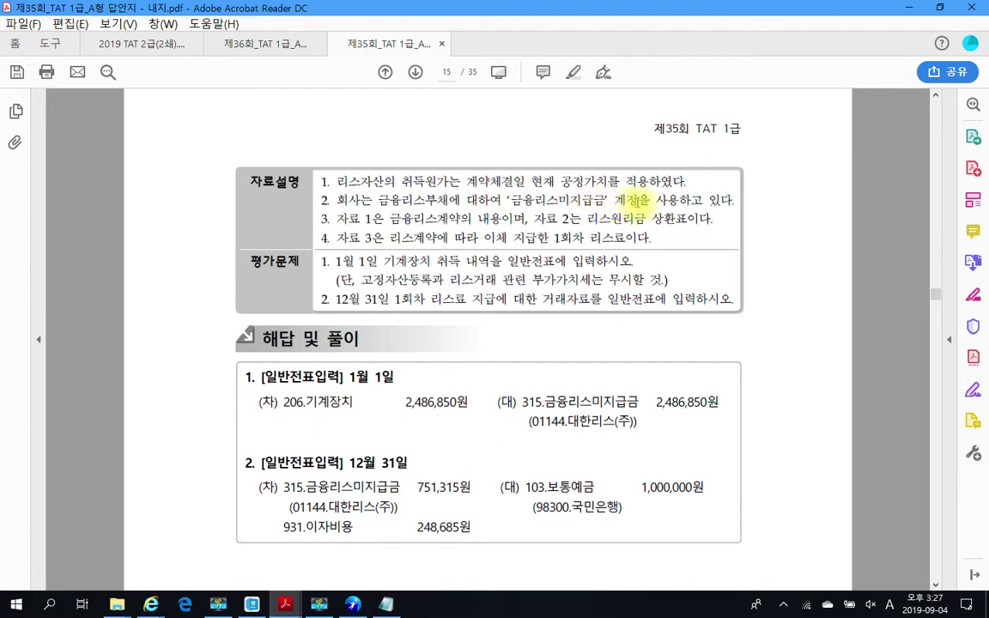
drag(514, 199, 590, 201)
click(576, 214)
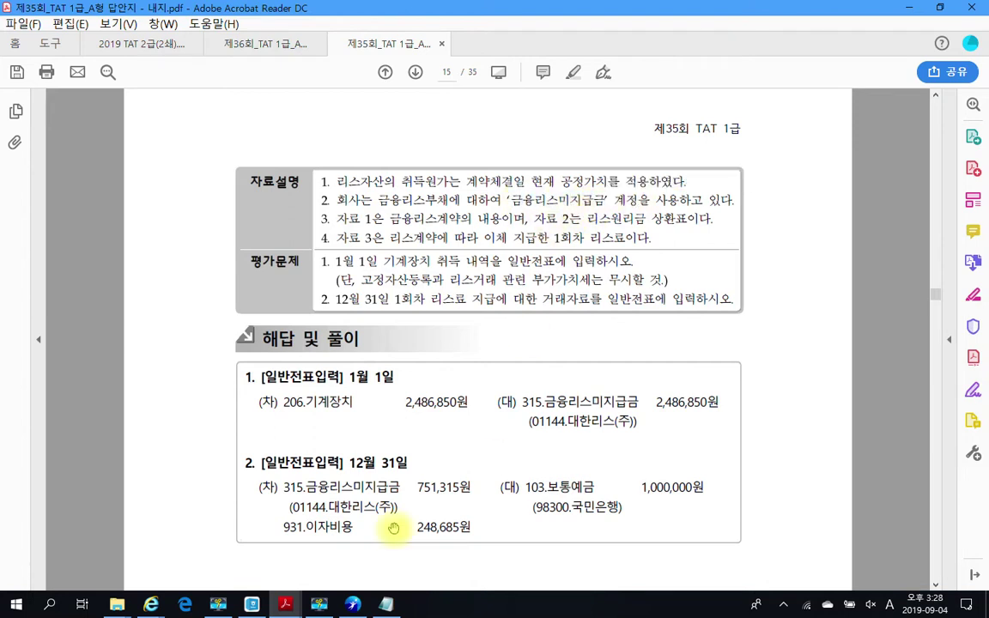
In Notepad, replace 리스 on the credit side with "금융리스미지급금 2,486,850"
click(387, 604)
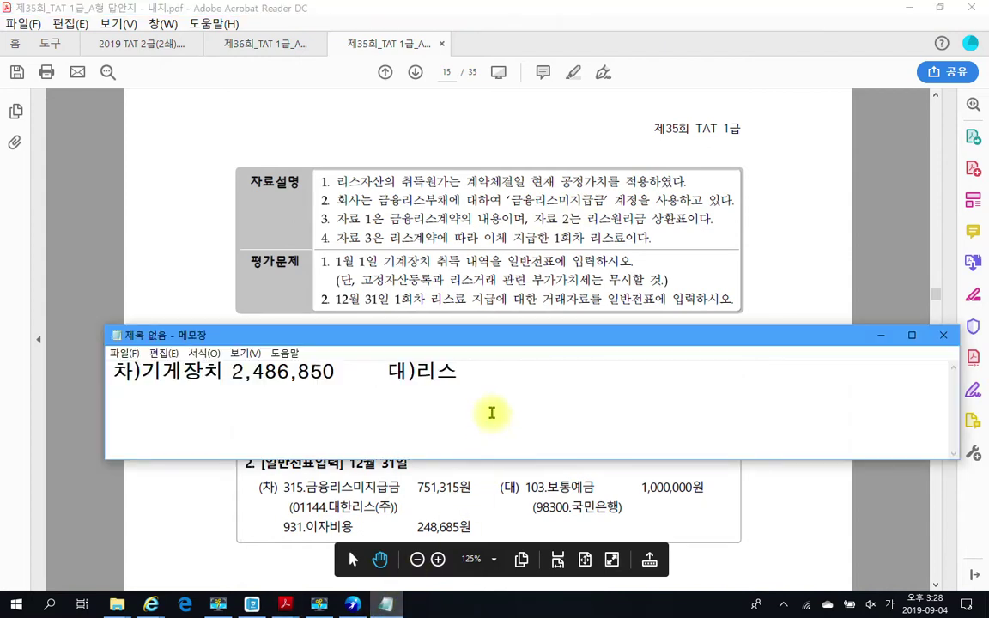
key(BackSpace)
key(BackSpace)
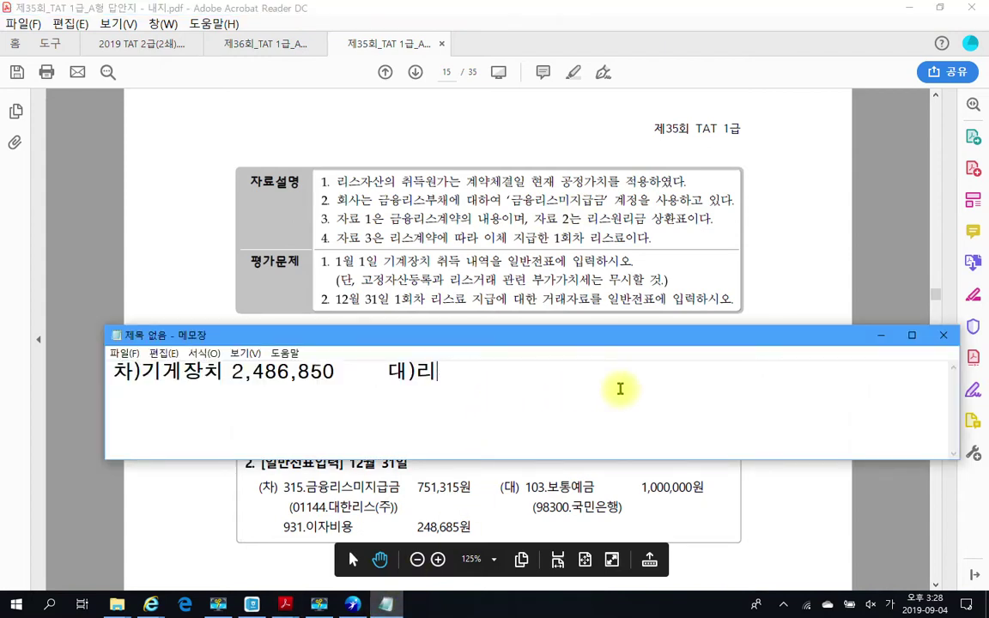
text(ㄱㅡㅁㅇㅠㄹㅣㅅㅡㅁㅣㅈㅣㄱㅡㅂ)
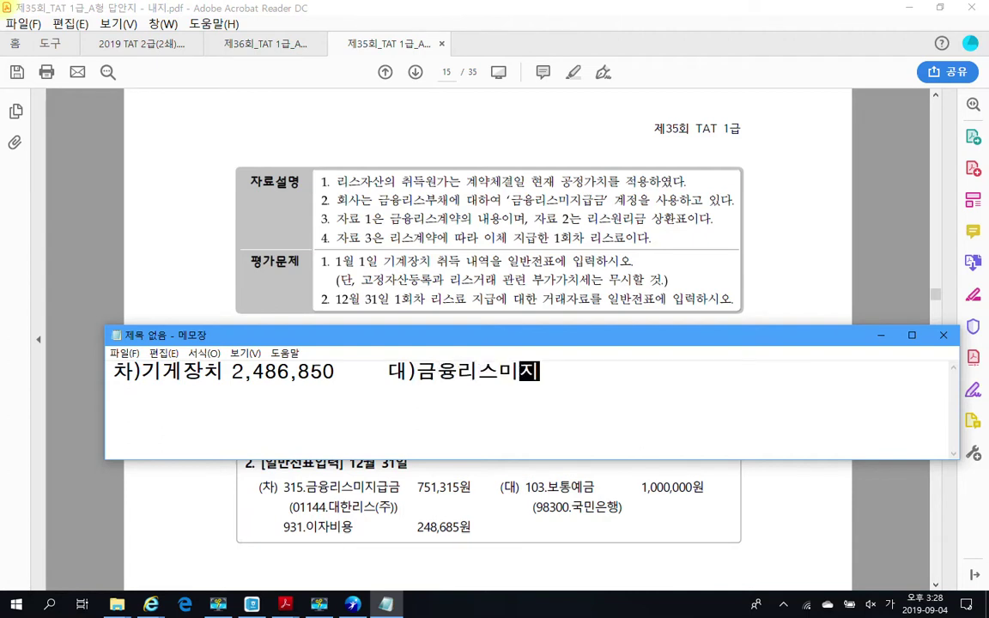
text(ㄱㅡㅁ)
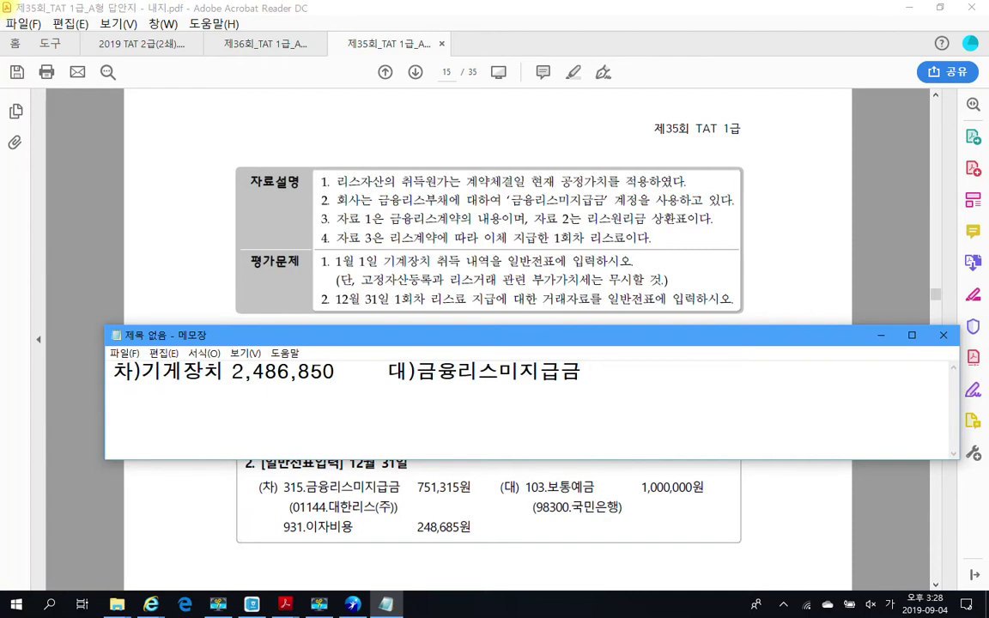
text(  2,486)
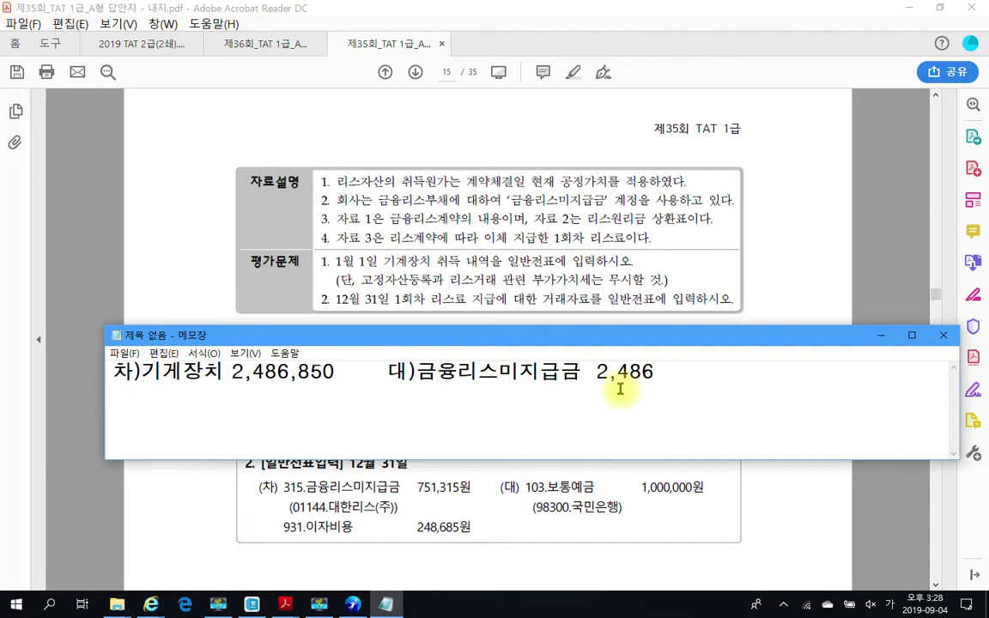
text(,85)
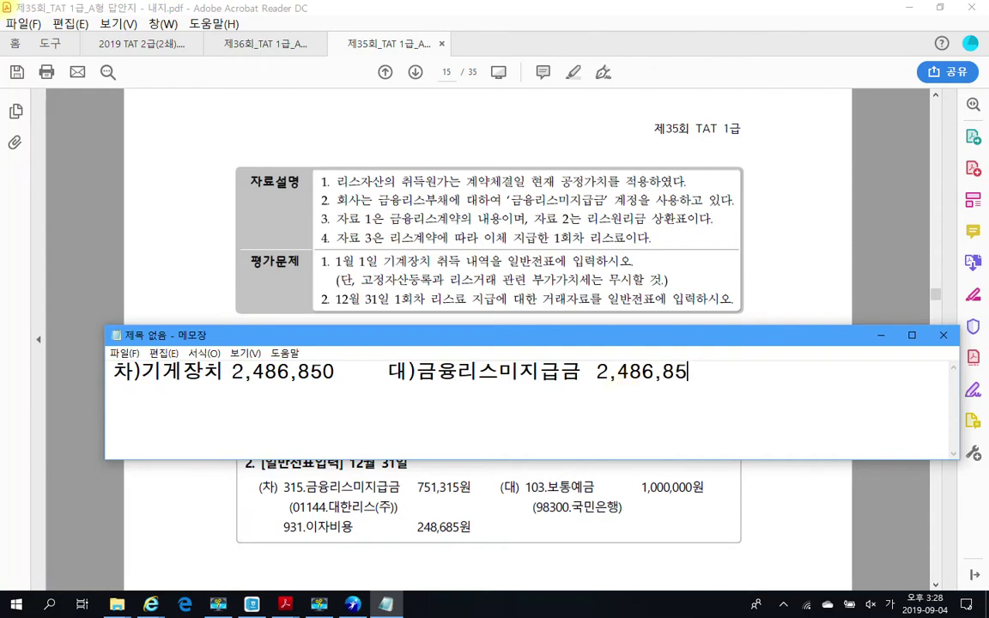
text(0)
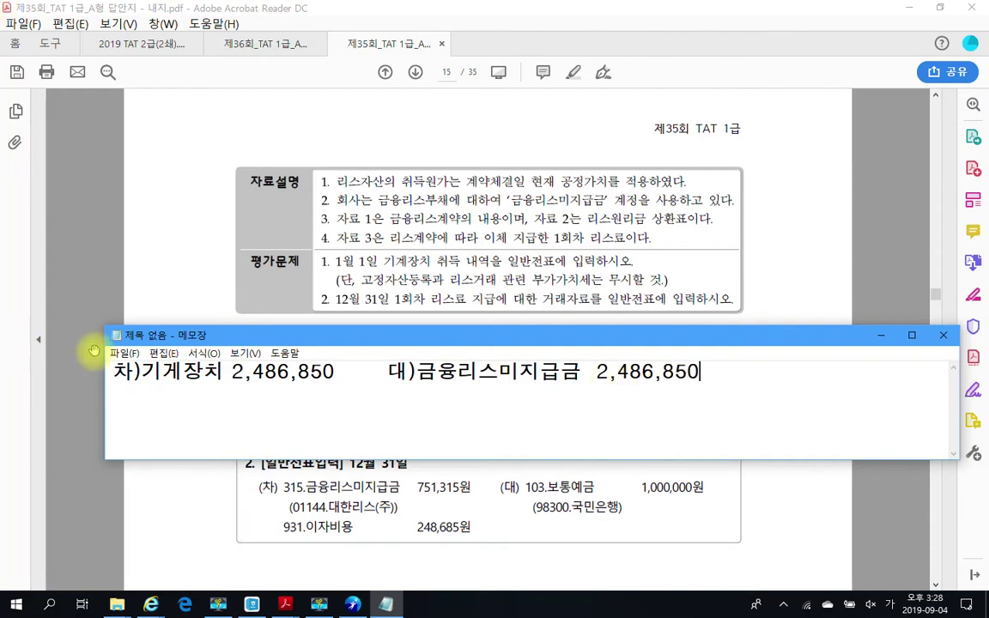
Correct the debit account to 기계장치, prefix the entry with "취득시 -- >", and start a new line below it
click(182, 370)
key(BackSpace)
text(계)
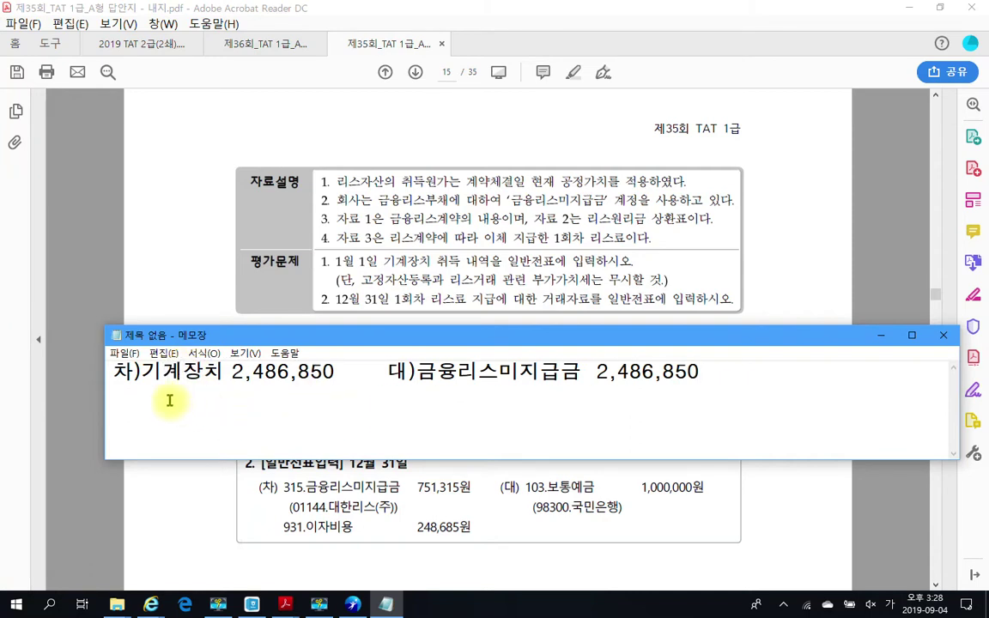
click(116, 372)
text(췄)
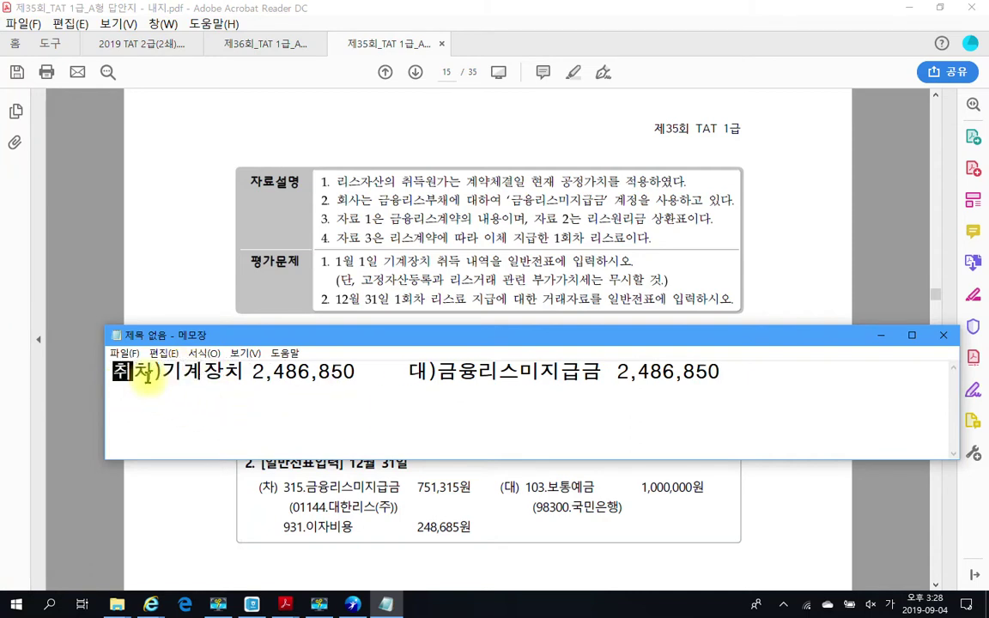
text(득시)
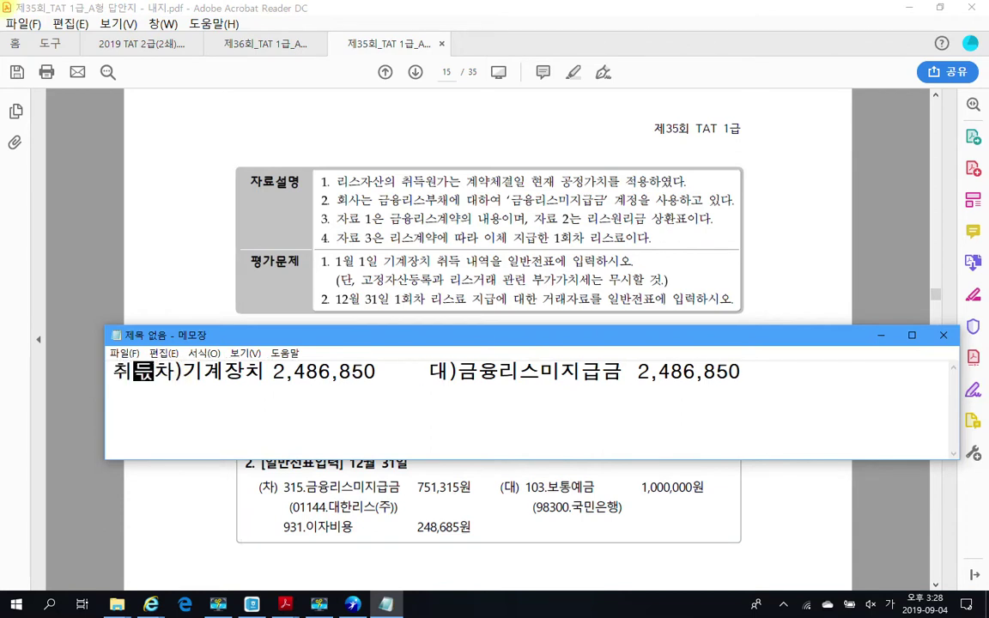
text( -- >)
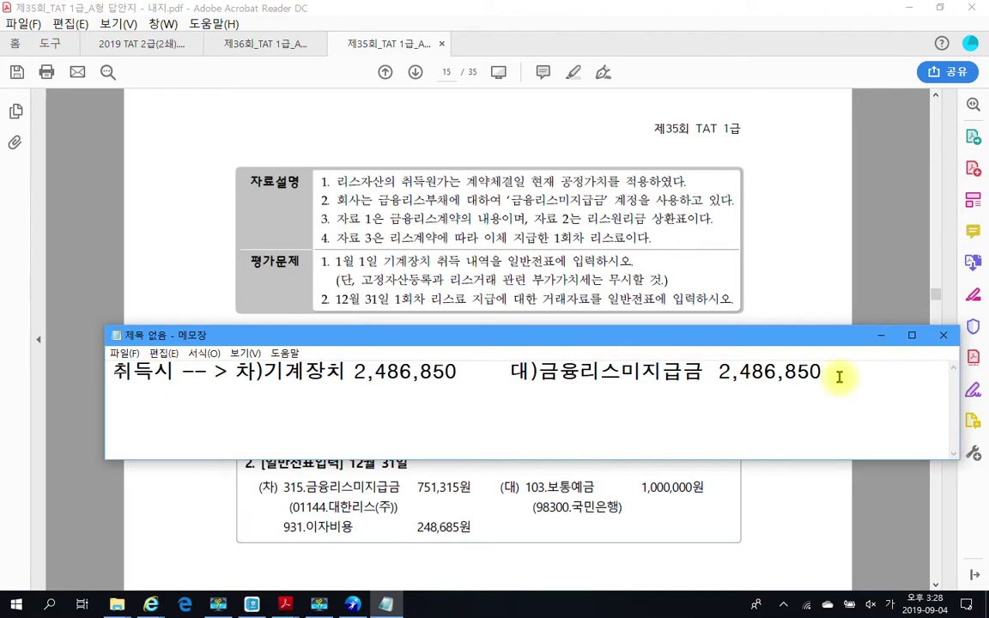
key(Return)
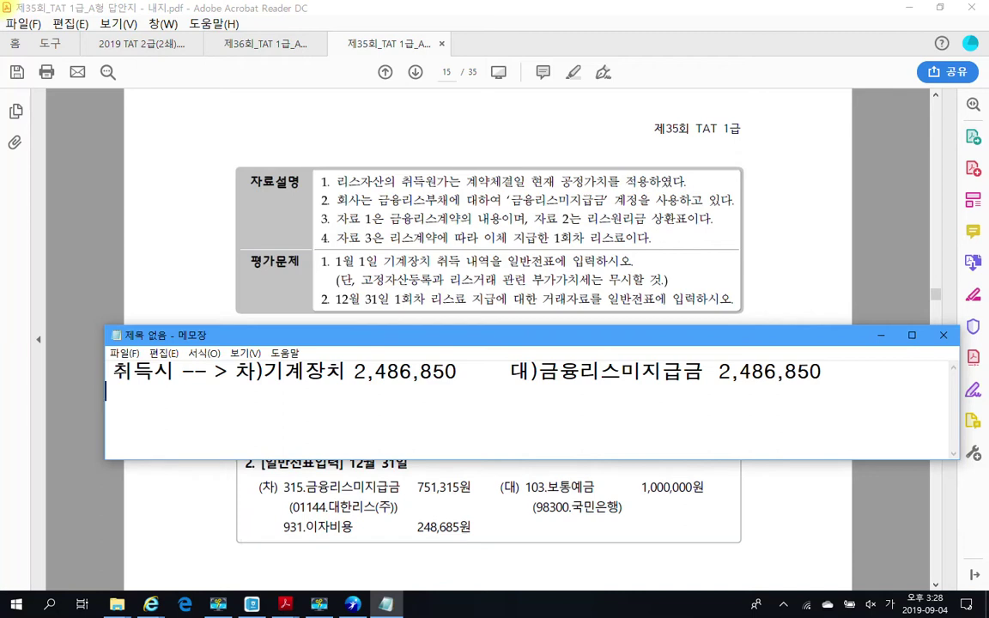
Select 평가문제 item 2 about the December 31 first lease payment on page 15, and clear the selection
click(553, 300)
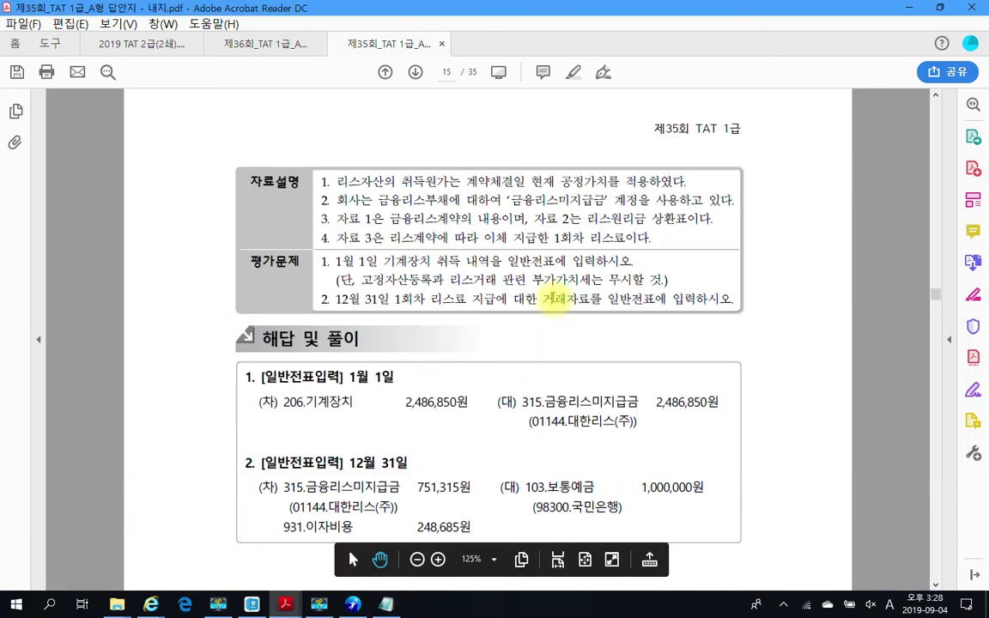
drag(332, 298, 629, 302)
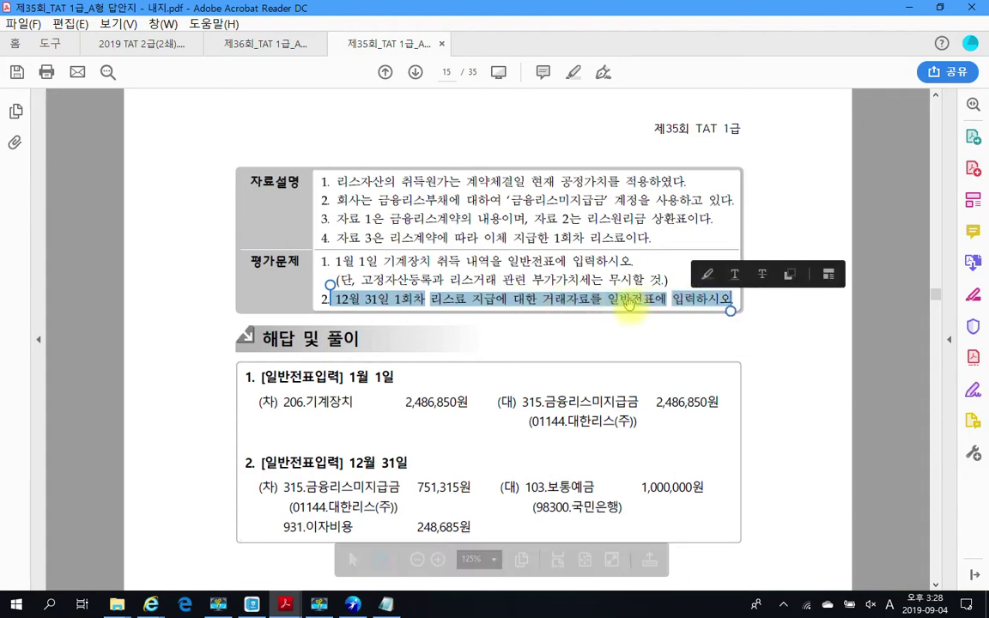
click(559, 279)
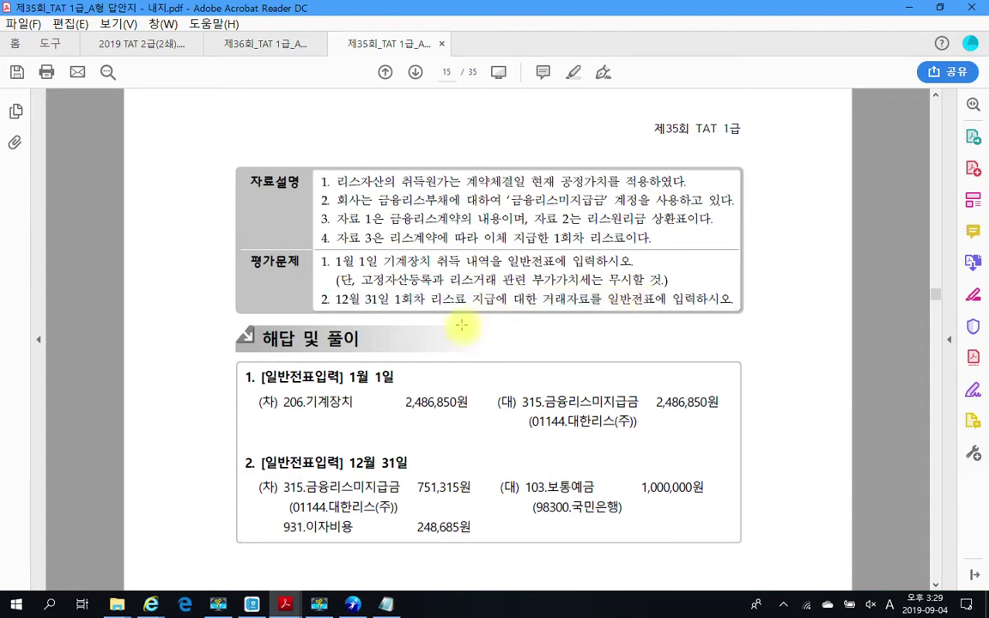
Return to the repayment table with Notepad shown, box the 2019.12.31. row in red, and clear the box
scroll(461, 324, up, 5)
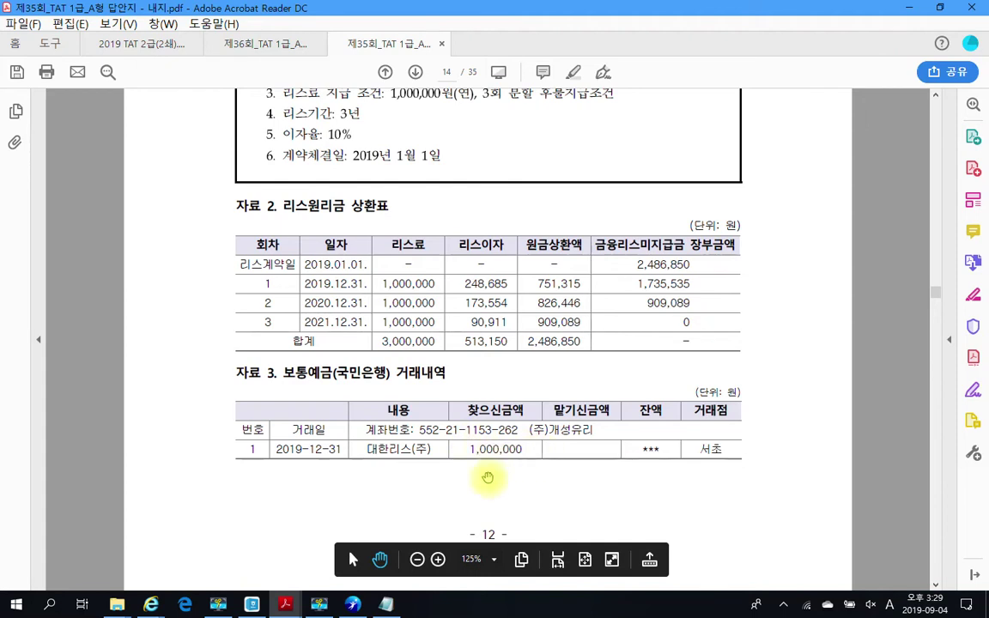
click(386, 604)
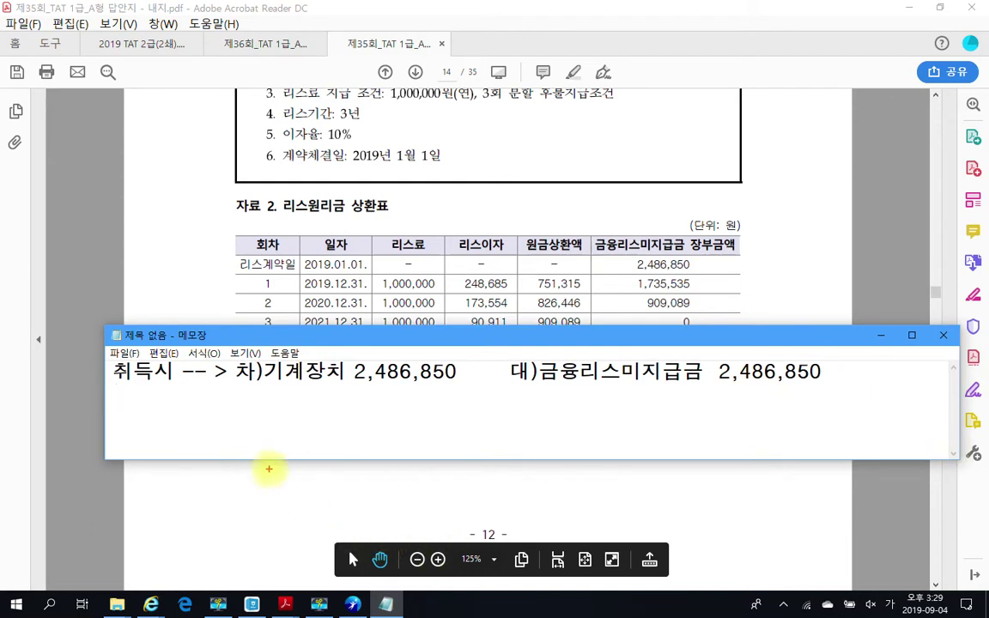
mouse_move(295, 274)
mouse_down()
mouse_move(644, 308)
mouse_move(620, 294)
mouse_up()
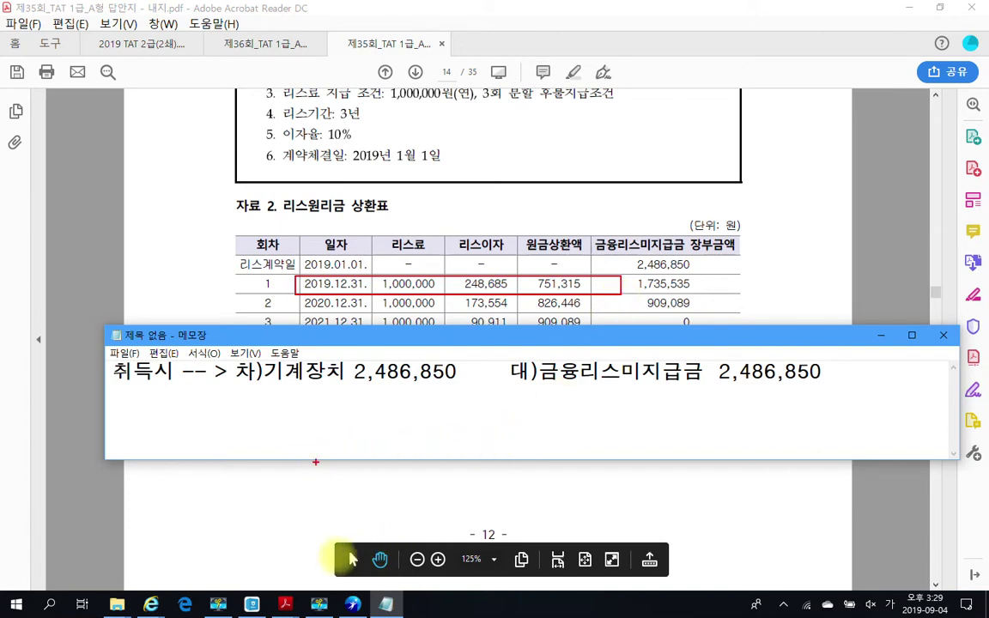
Write "2019.12.31. 차)금융리스미지급금" on the second line of the Notepad note
text(2019)
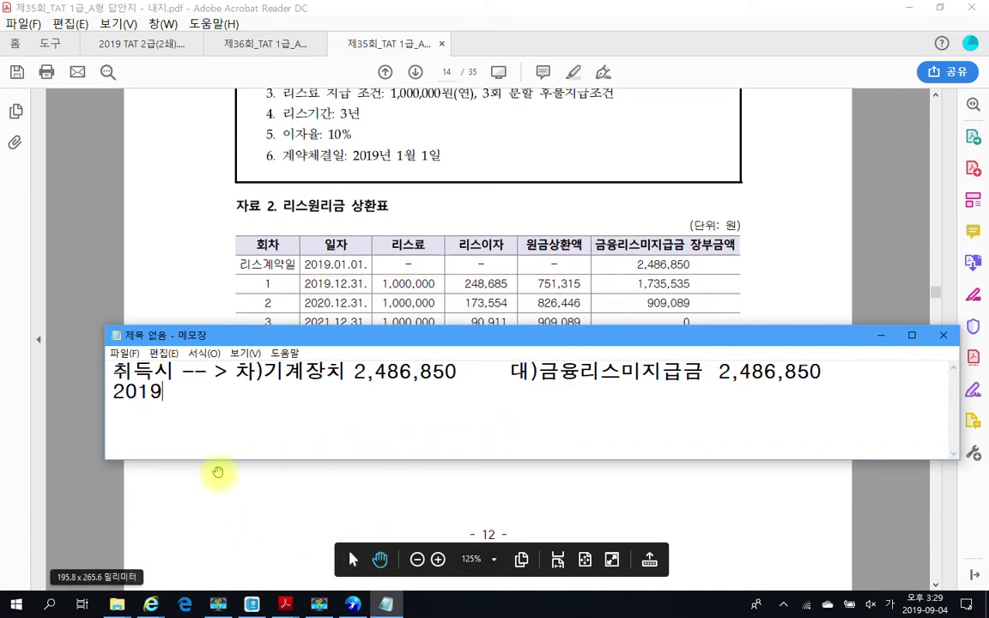
text(.12.31. 차))
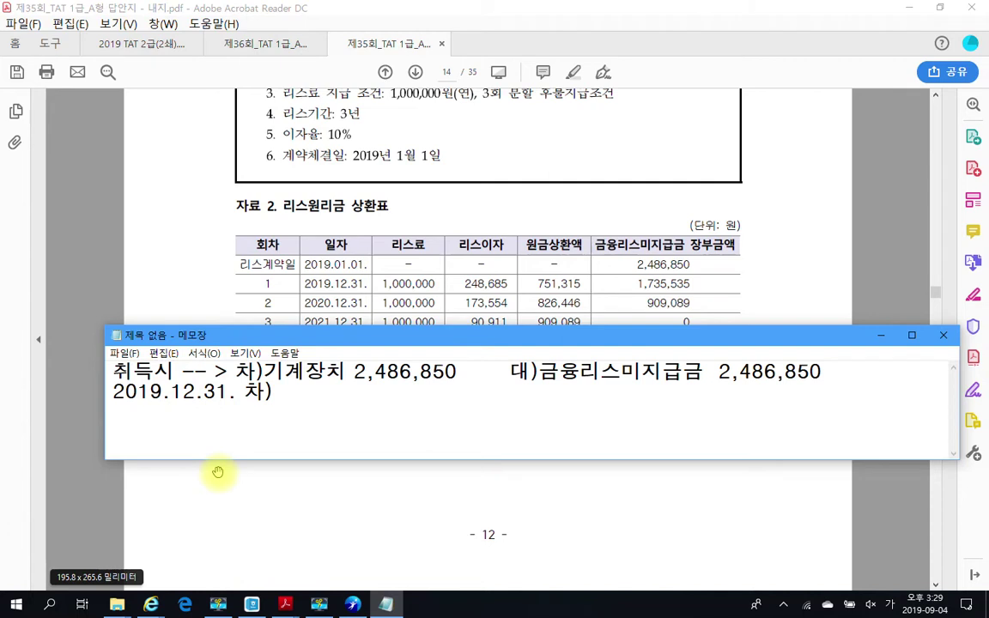
text(금융)
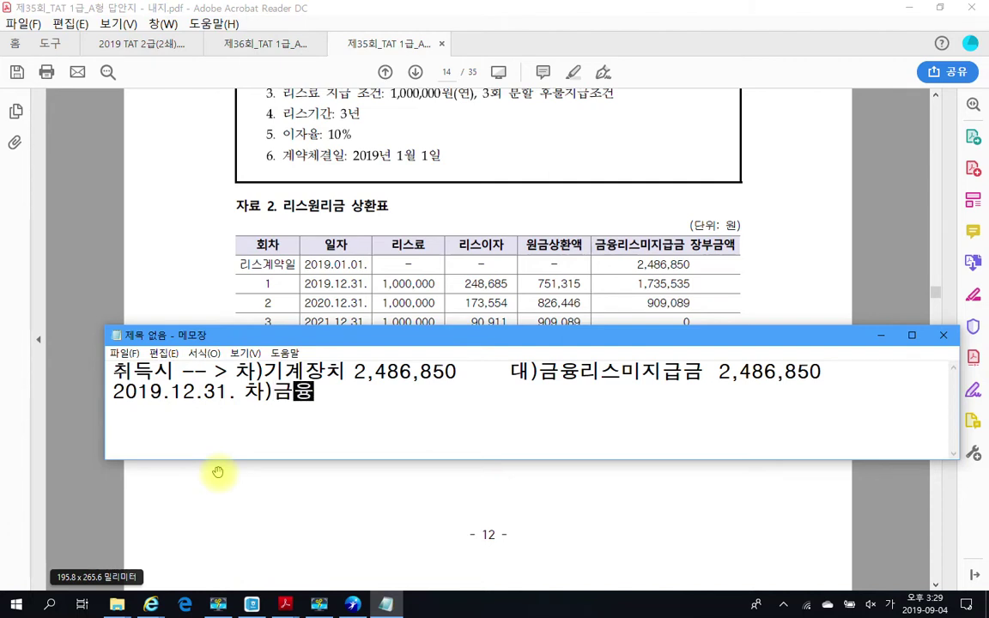
text(리스미)
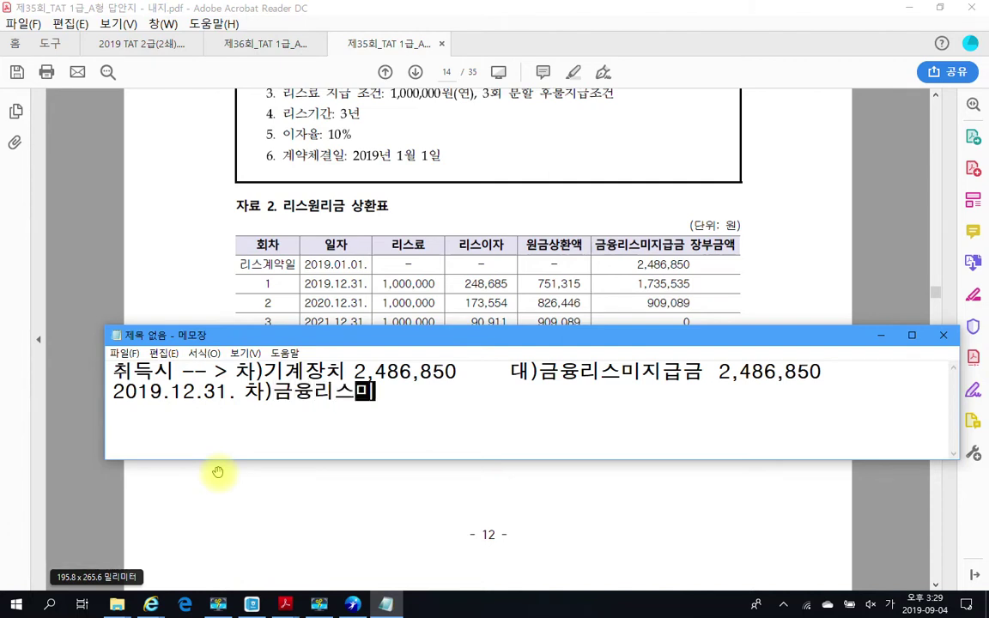
text(지급금)
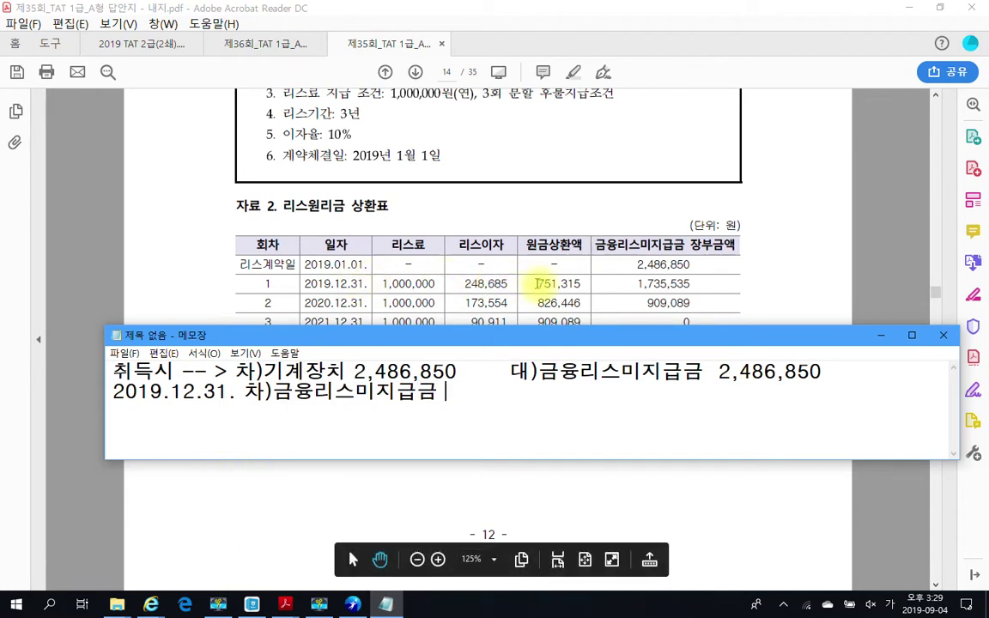
Copy the first 원금상환액, 751,315, from the repayment table into the 2019.12.31. debit entry and start the next line
drag(534, 283, 584, 287)
key(ctrl+c)
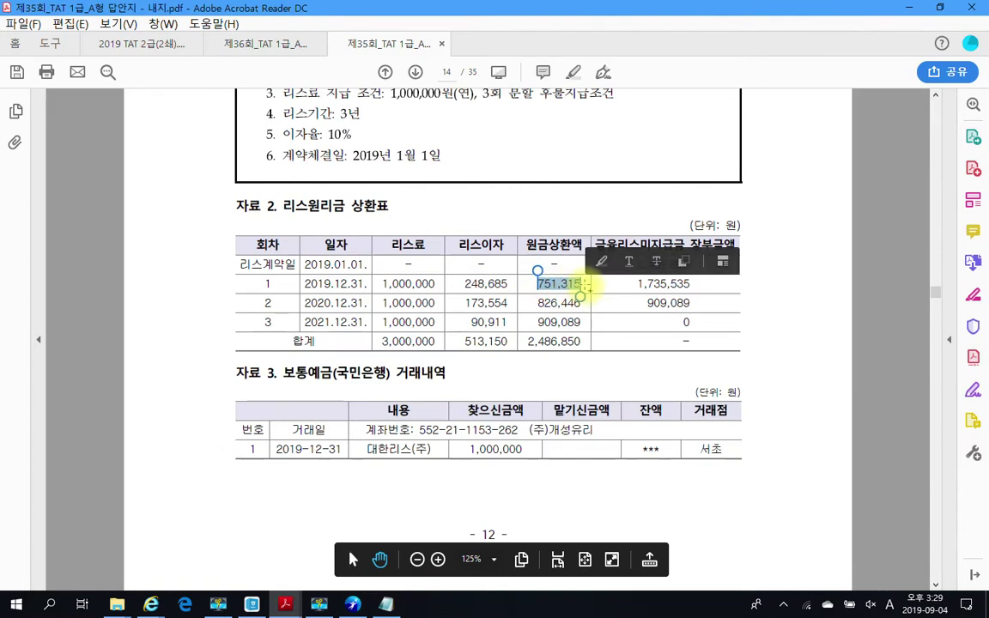
click(385, 605)
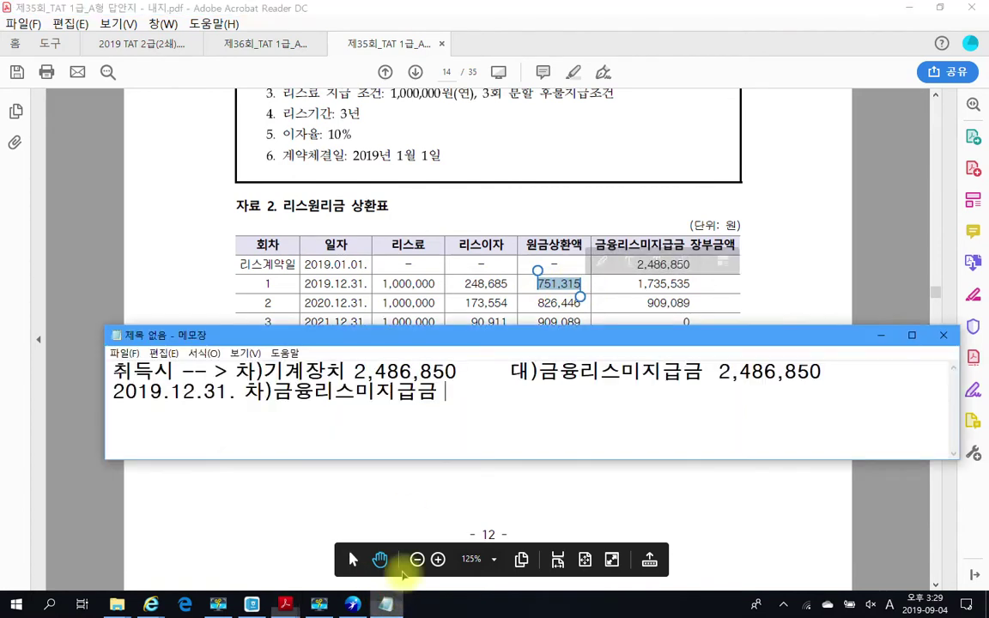
key(ctrl+v)
key(Return)
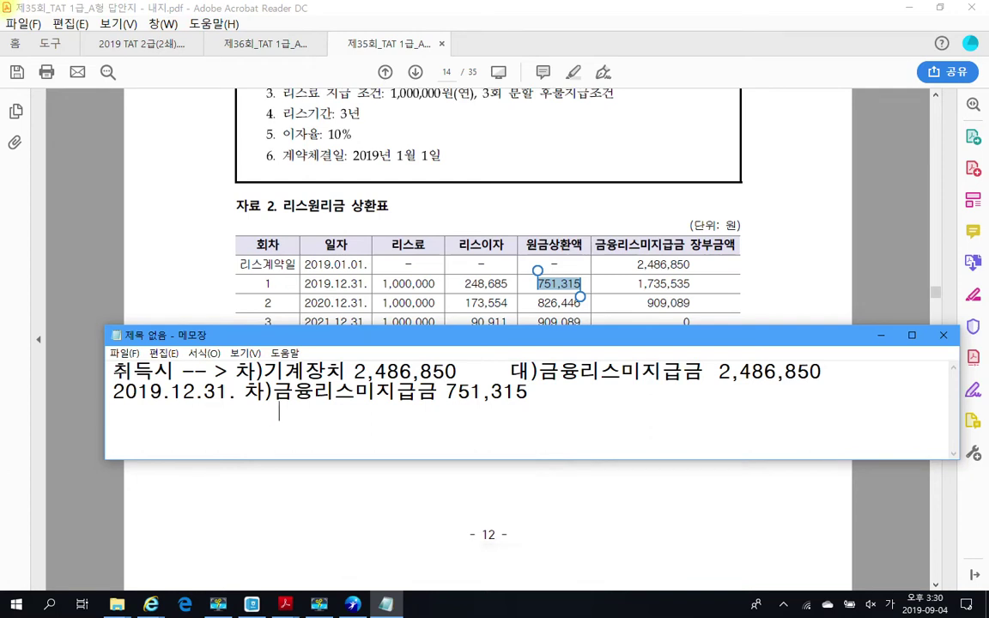
Add the debit line "이자비용" to the 2019.12.31. entry with the first 리스이자, 248,685, copied from the repayment table and aligned under 751,315
text(이자비용)
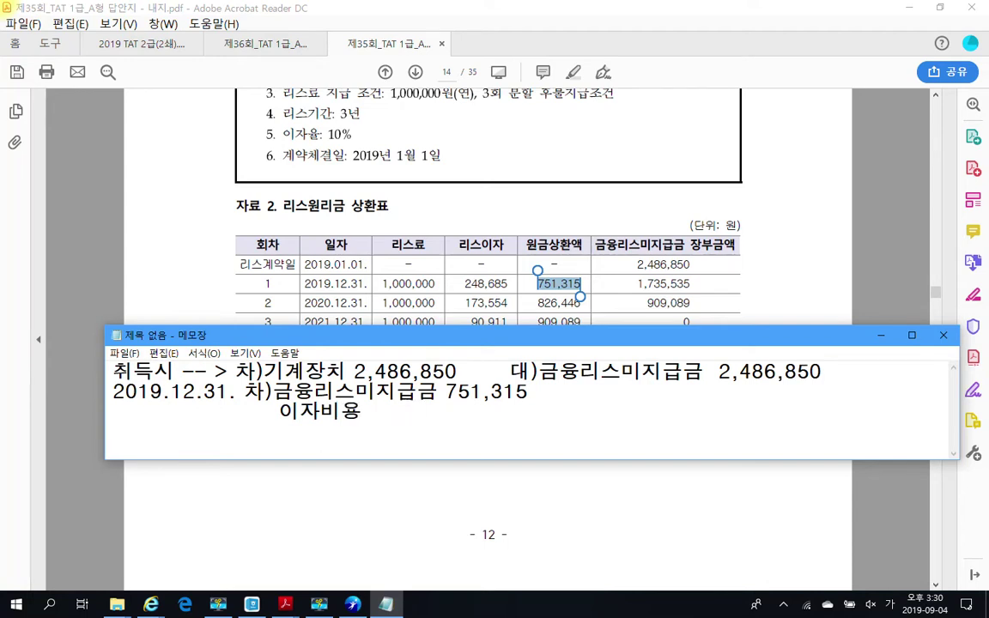
double_click(479, 284)
key(ctrl+c)
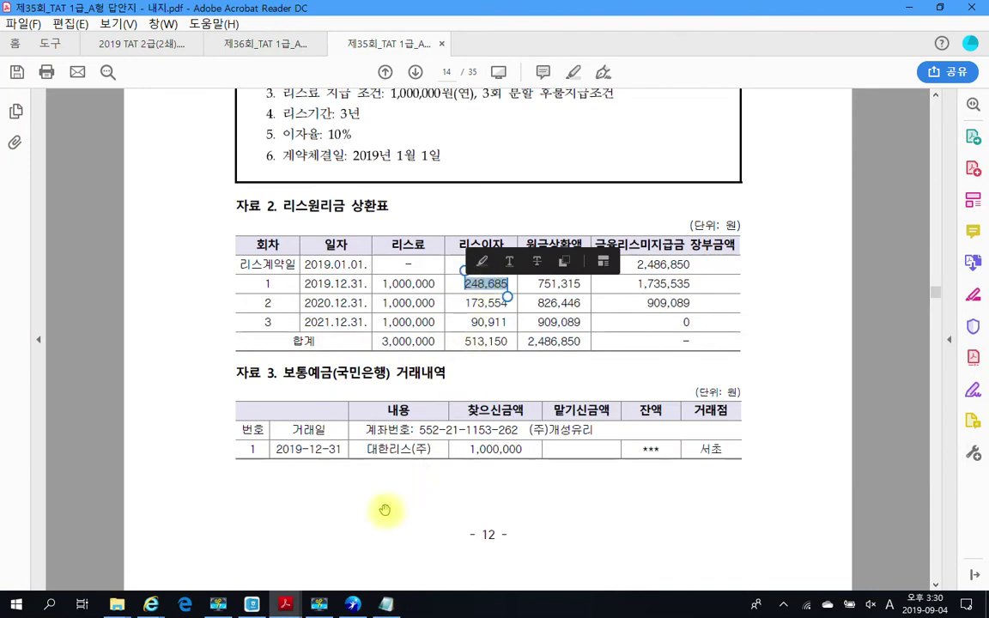
key(alt+Tab)
key(ctrl+v)
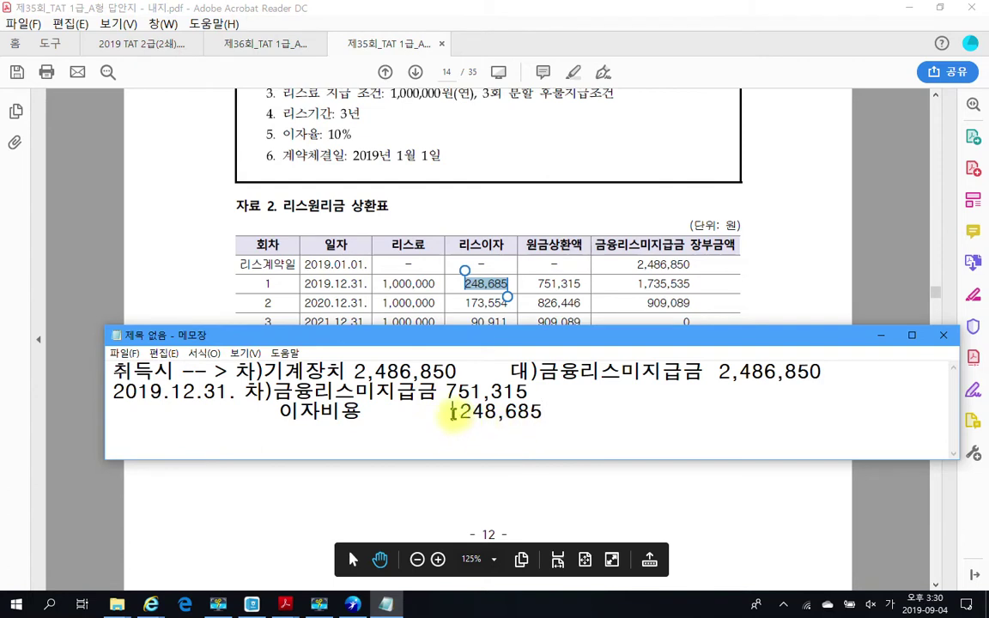
key(ctrl+Left)
key(BackSpace)
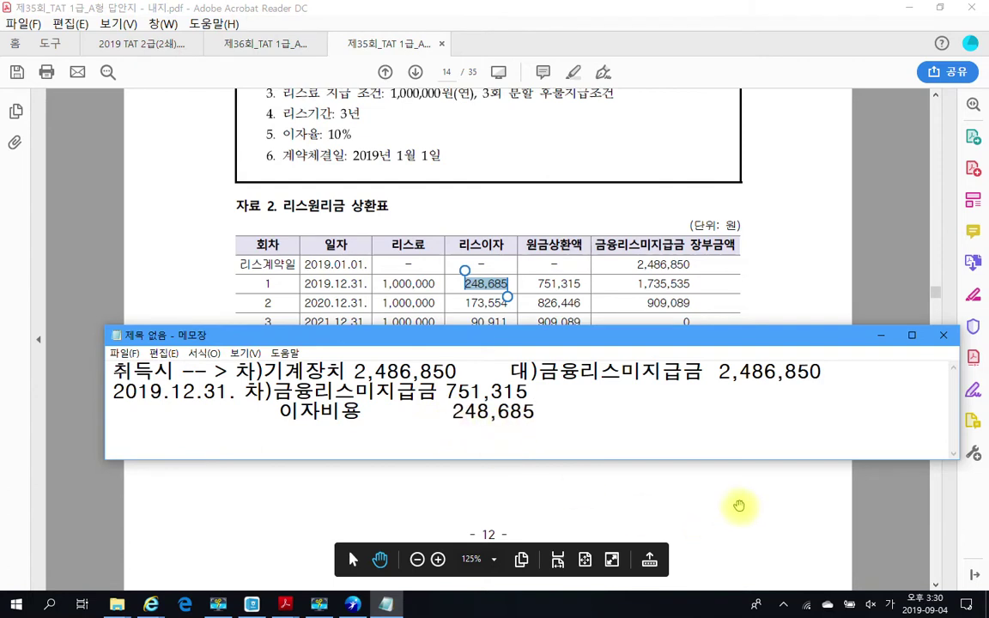
Insert a blank line above the 2019.12.31. entry and complete its credit side with "대)보통예금(국민) 1,000,000"
click(856, 378)
key(Return)
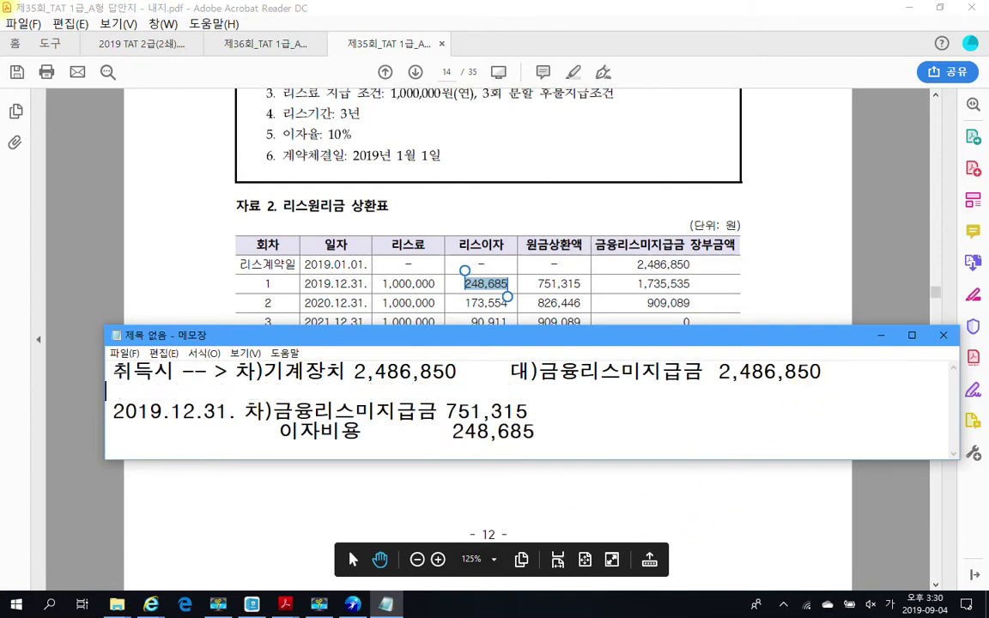
click(579, 410)
text(ㄷ)보)
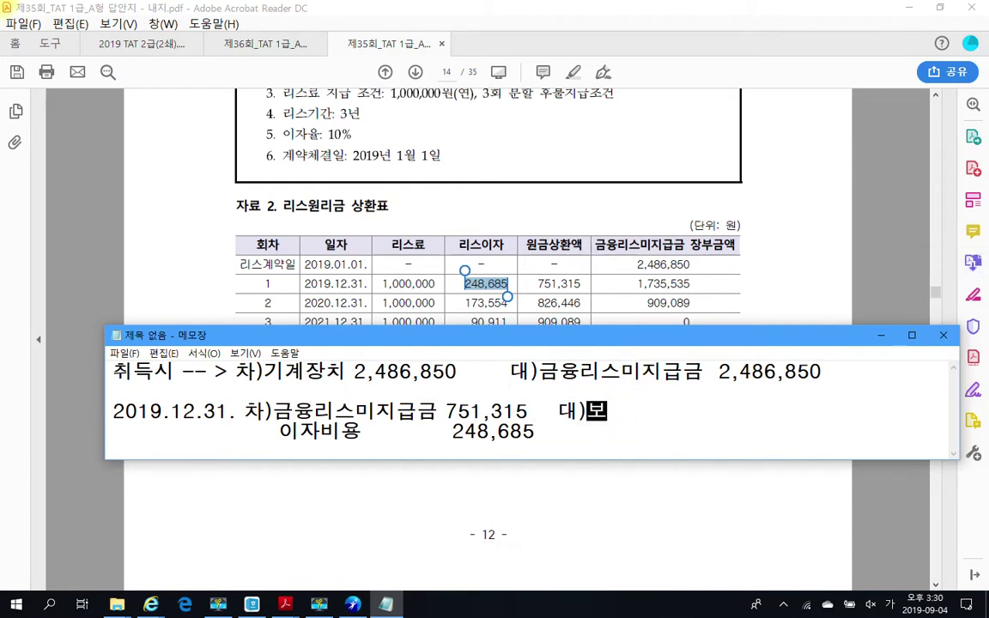
text(통ㅇ)
text(금)
mouse_move(723, 346)
mouse_down()
mouse_move(724, 438)
mouse_move(712, 468)
mouse_move(715, 344)
mouse_up()
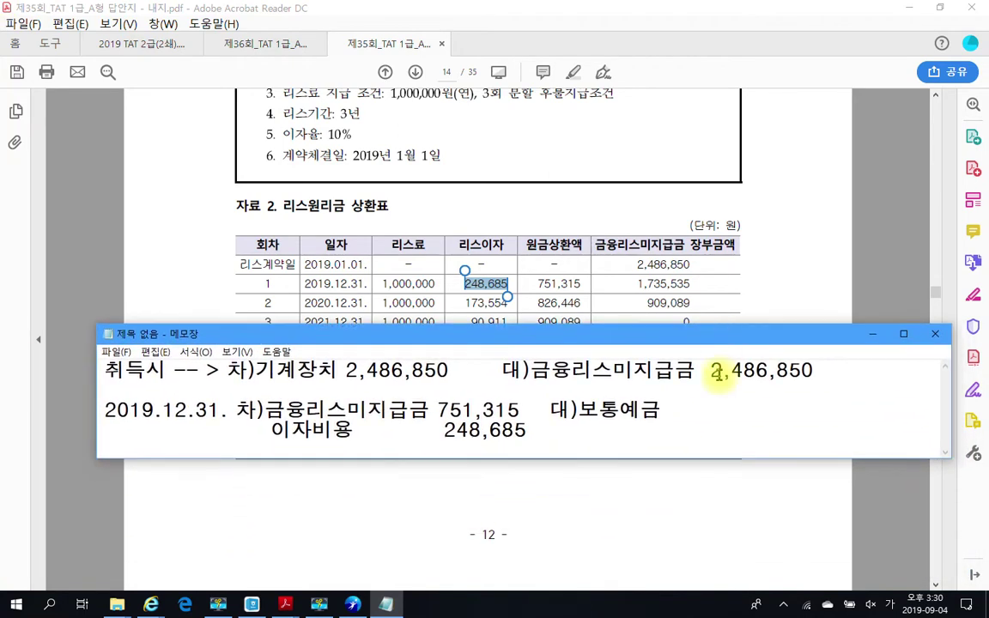
text((국ㅁ)
text()  1,000,000)
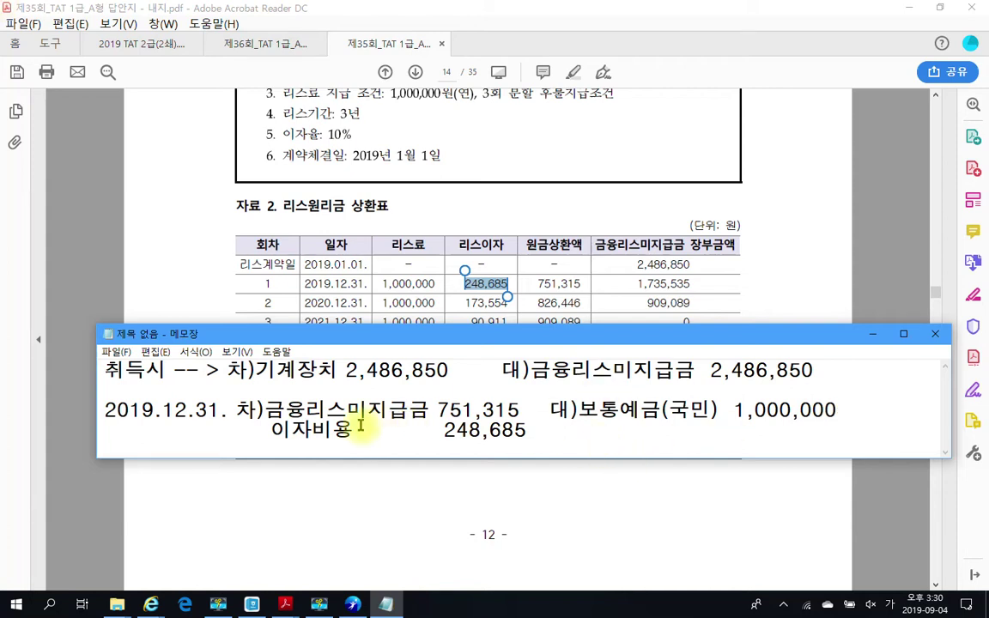
drag(291, 431, 532, 431)
key(Delete)
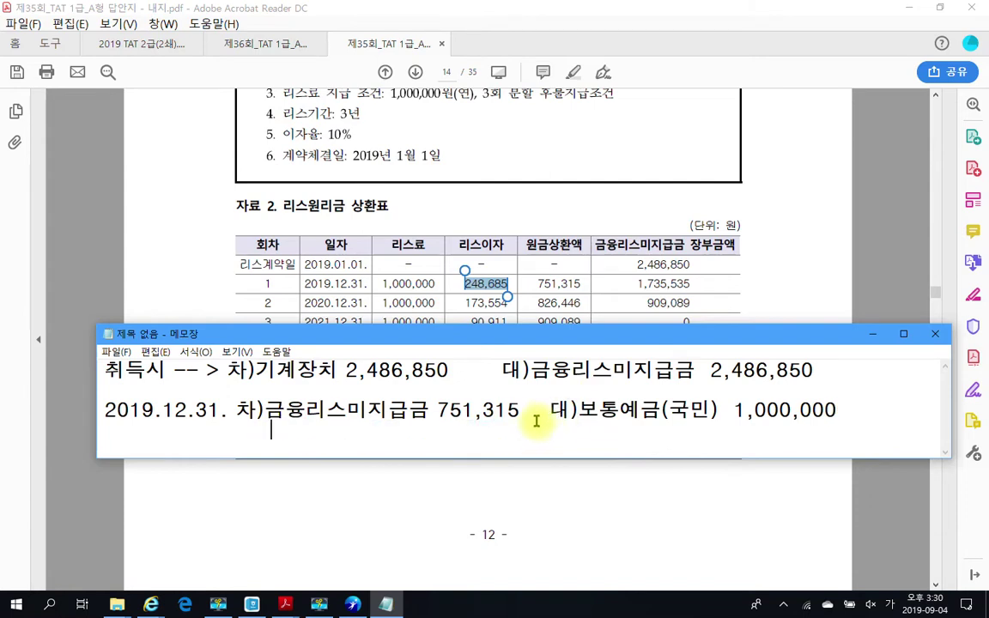
key(ctrl+z)
click(839, 411)
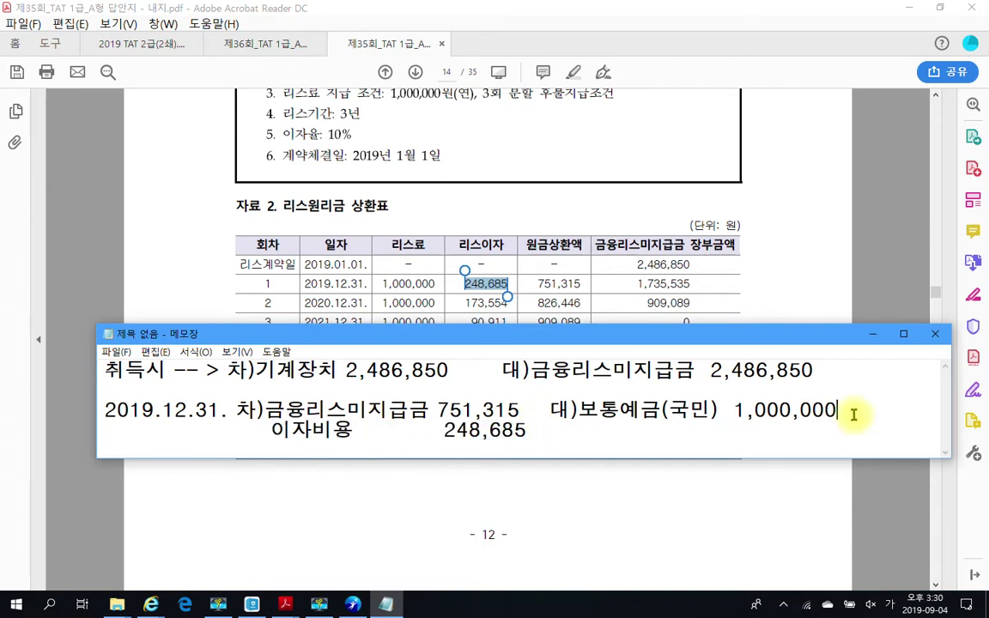
Duplicate the whole 2019.12.31. entry below the original in the note, separated by blank space
drag(528, 430, 103, 404)
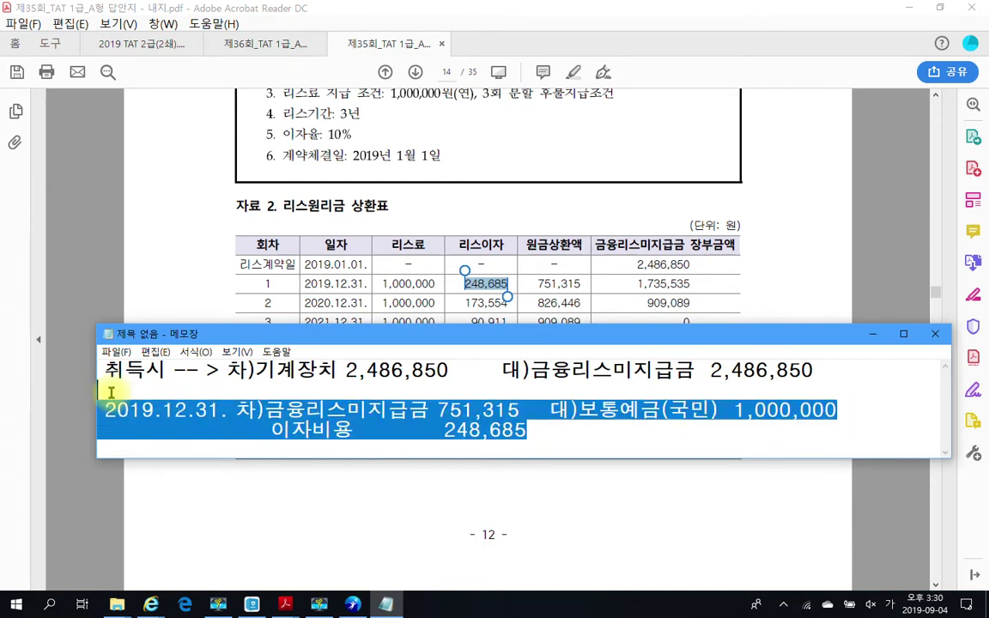
click(567, 437)
key(Return)
key(Return)
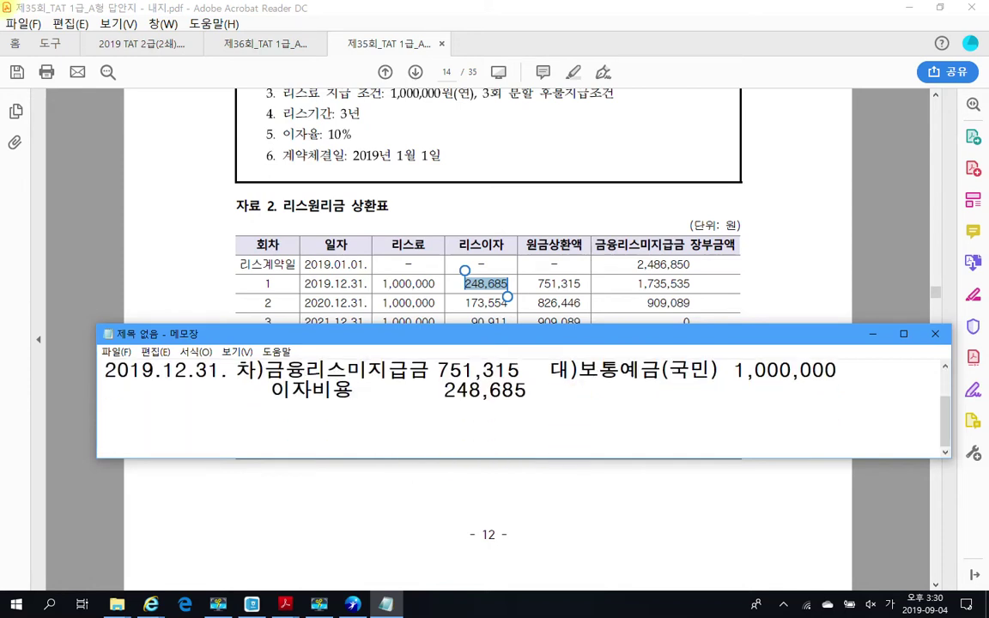
key(BackSpace)
key(BackSpace)
Remove the date and the 이자비용 line from the copied entry
drag(231, 409, 1, 401)
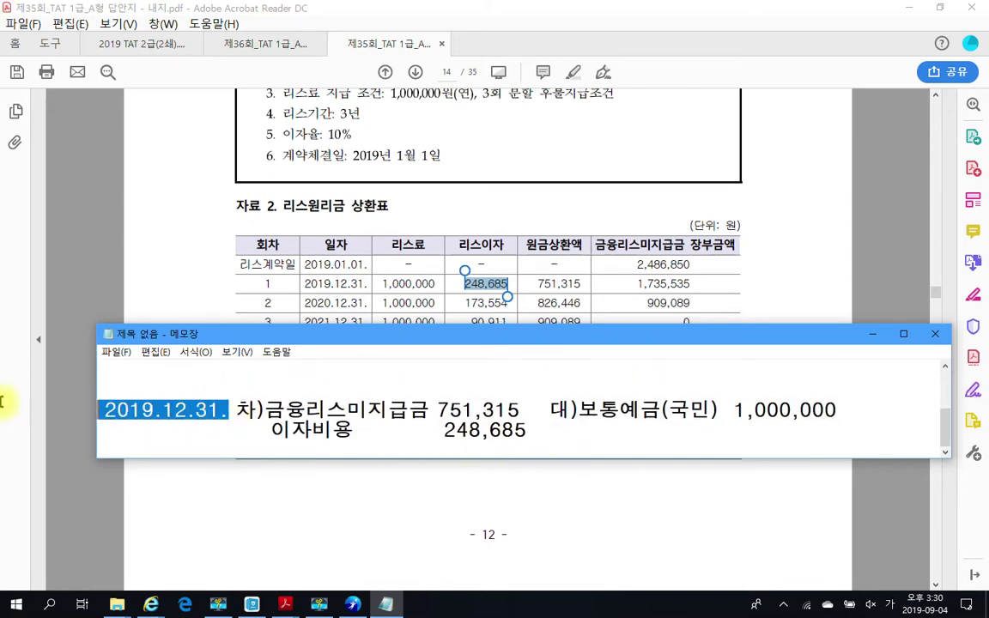
key(BackSpace)
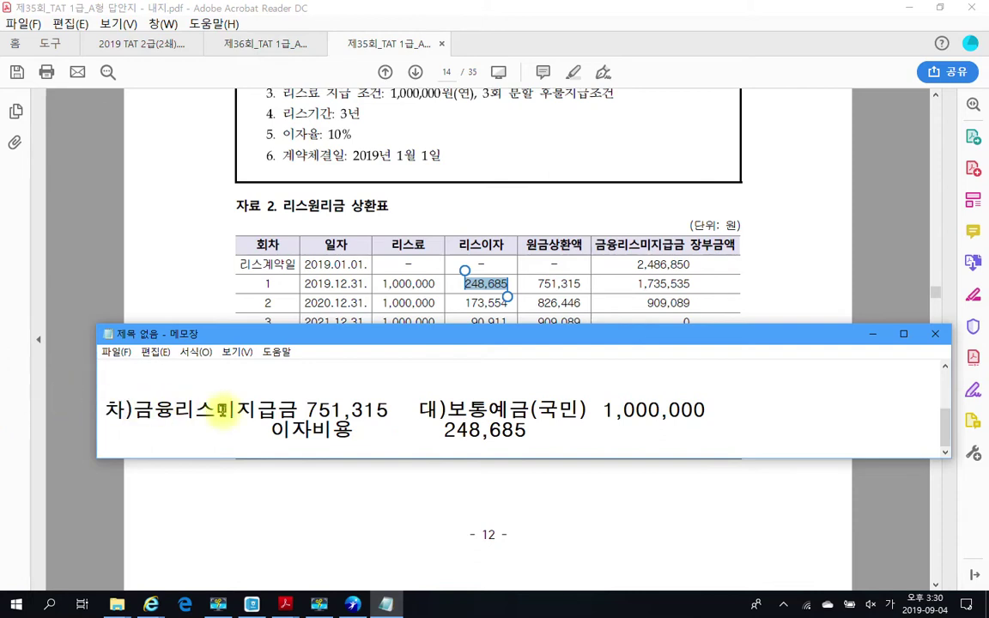
drag(255, 433, 345, 435)
key(BackSpace)
key(Delete)
key(Delete)
key(Delete)
key(Delete)
key(Delete)
key(Delete)
key(Delete)
key(Delete)
key(Delete)
key(Delete)
key(Delete)
key(Delete)
key(Delete)
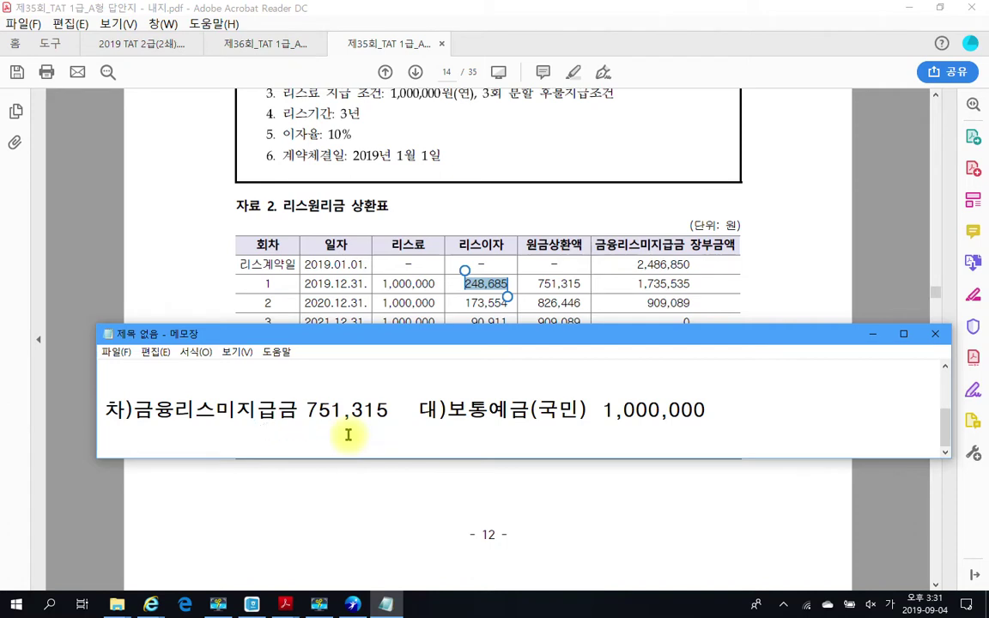
Set the 금융리스미지급금 debit amount in the copied entry to 660,000
click(395, 411)
key(BackSpace)
key(BackSpace)
key(BackSpace)
key(BackSpace)
key(BackSpace)
key(BackSpace)
key(BackSpace)
key(BackSpace)
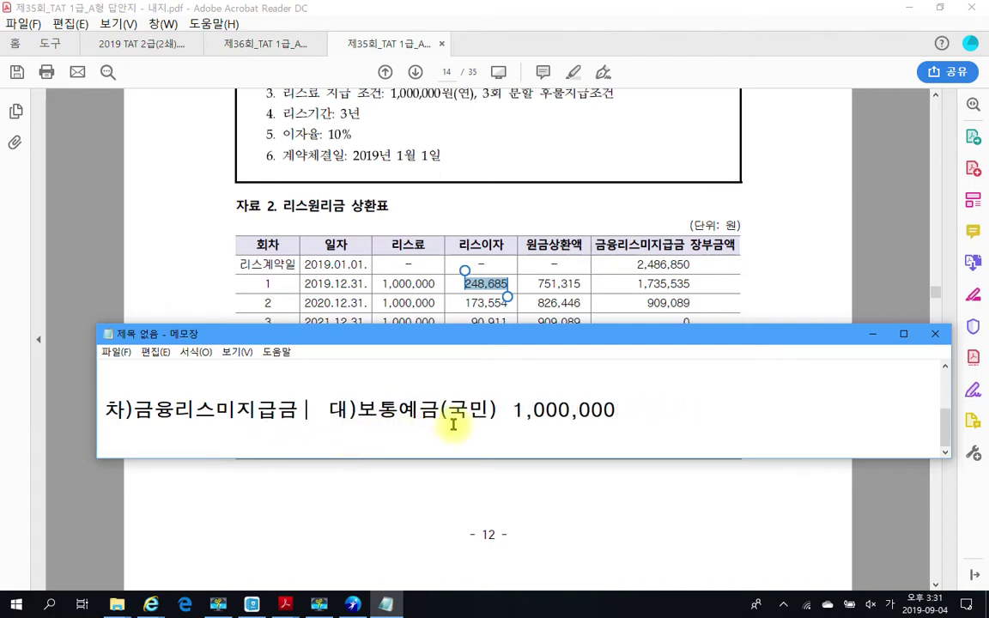
text(660,000)
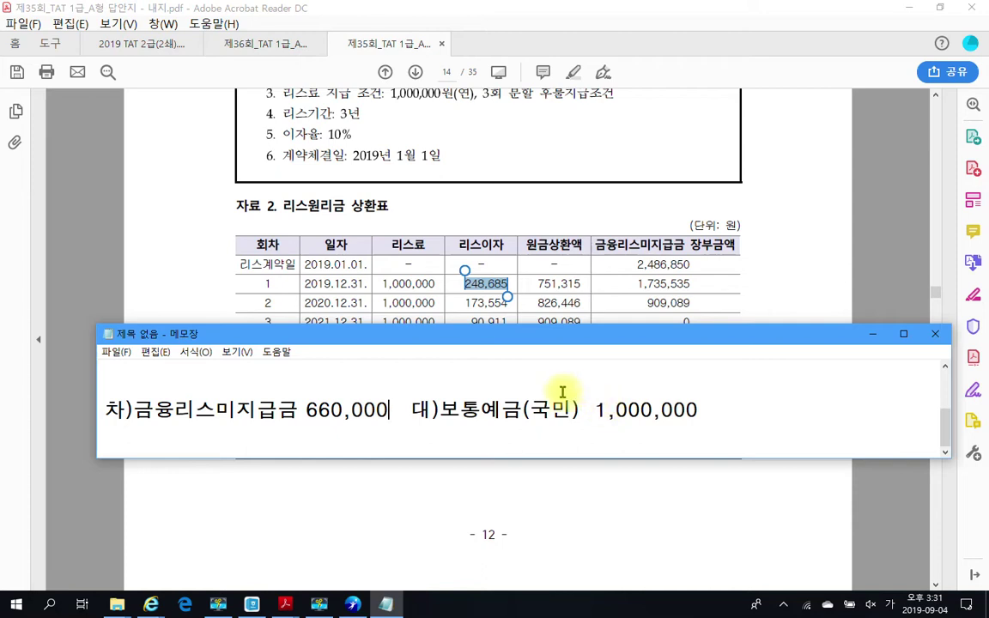
Change the credit side of the copied entry to 미지급금 660,000
drag(439, 410, 579, 410)
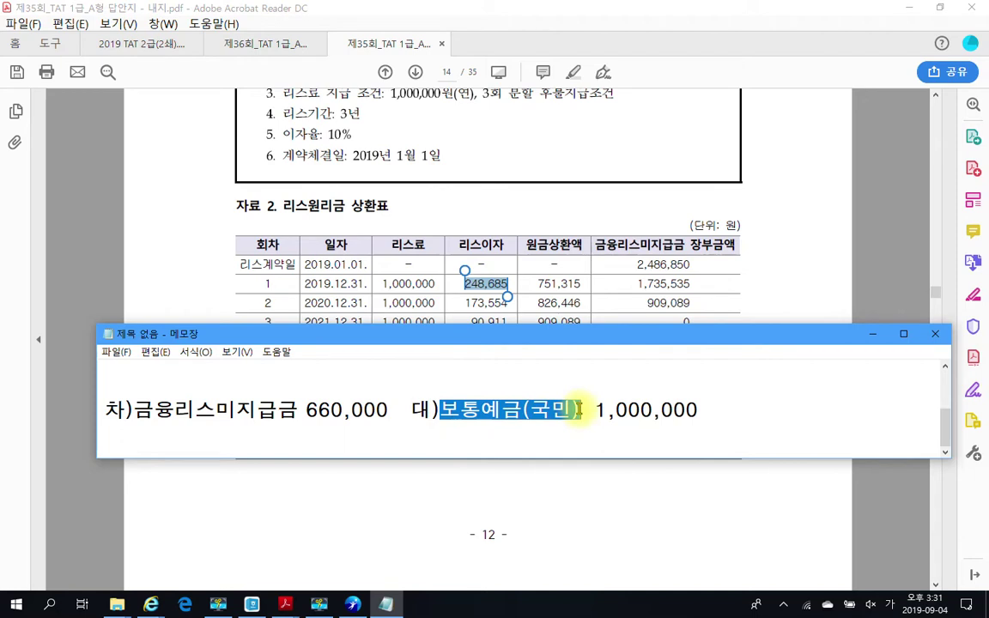
text(미지ㄱ)
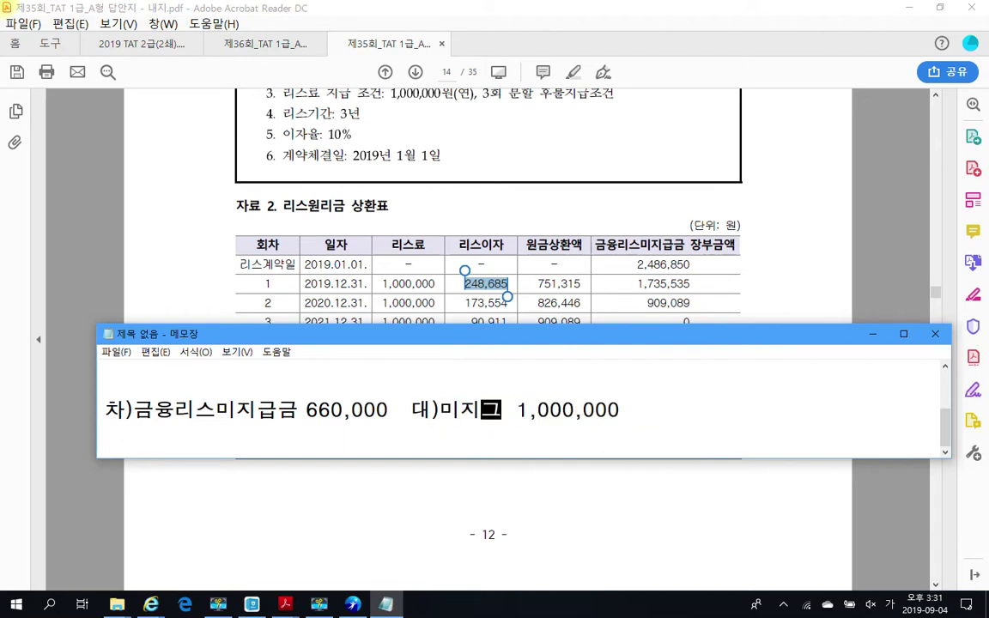
text(ㄱㅡㅁ)
key(Right)
key(shift+Right)
key(shift+Right)
key(shift+Right)
key(shift+Right)
key(shift+Right)
key(shift+Right)
key(shift+Right)
key(shift+Right)
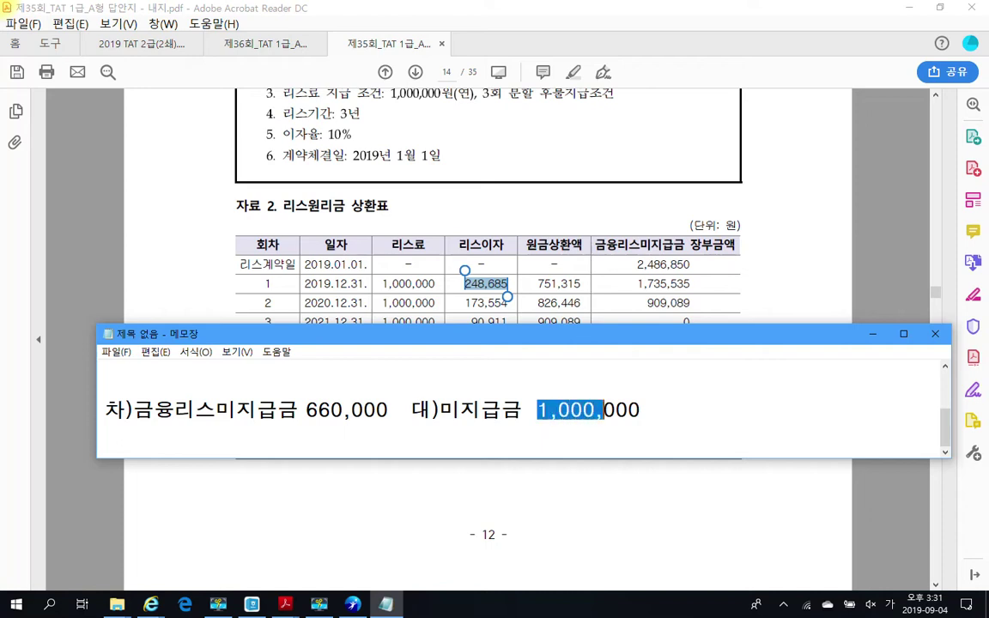
text(66,00)
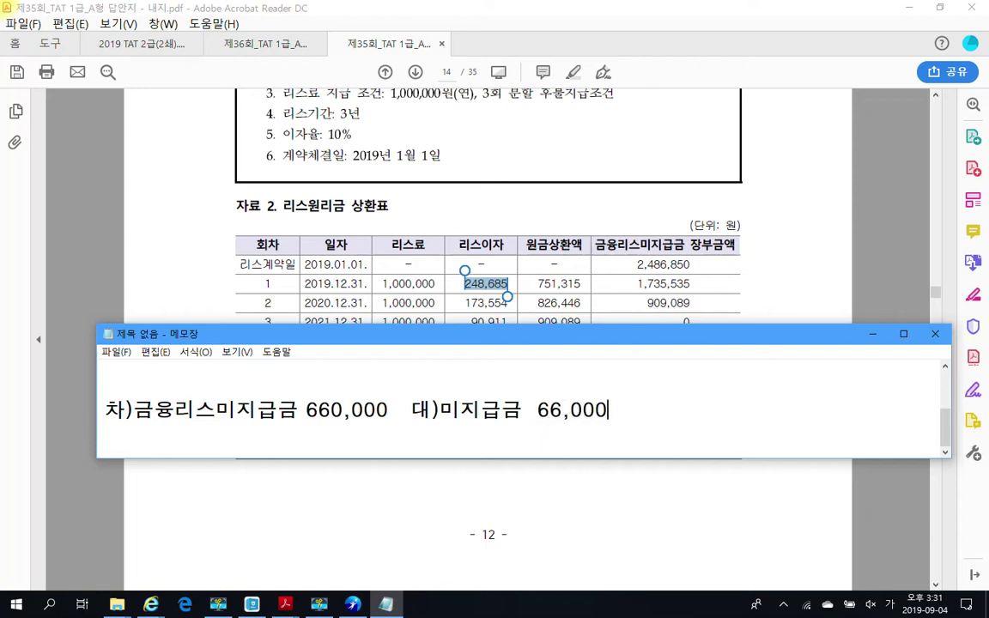
click(556, 410)
text(0)
Look up the lease company in 2019 TAT 2급(2쇄).pdf and add "(안산캐피탈)" after the debit account 금융리스미지급금 in the note
click(298, 410)
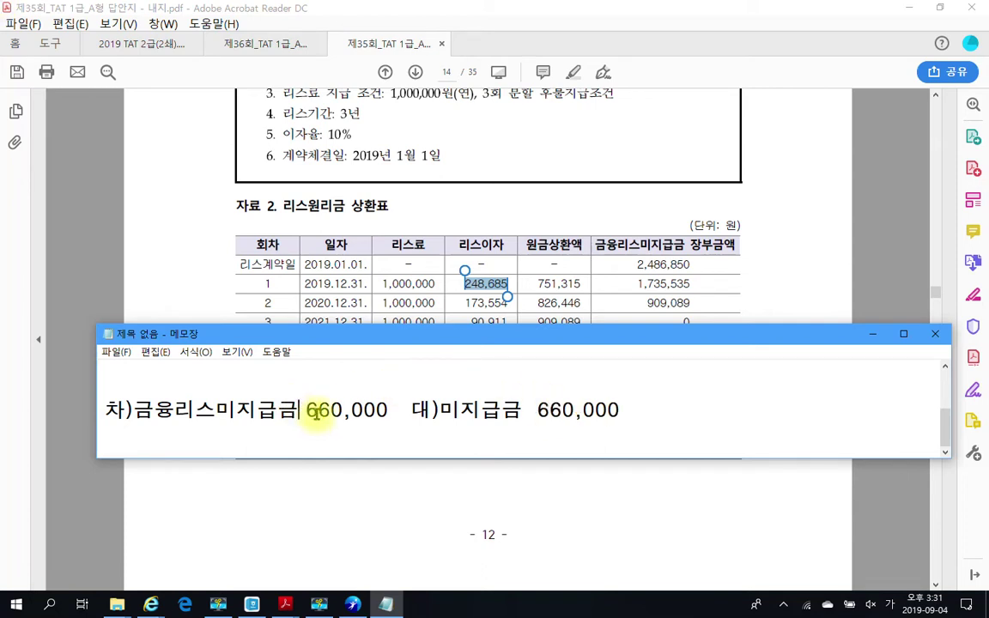
text(()
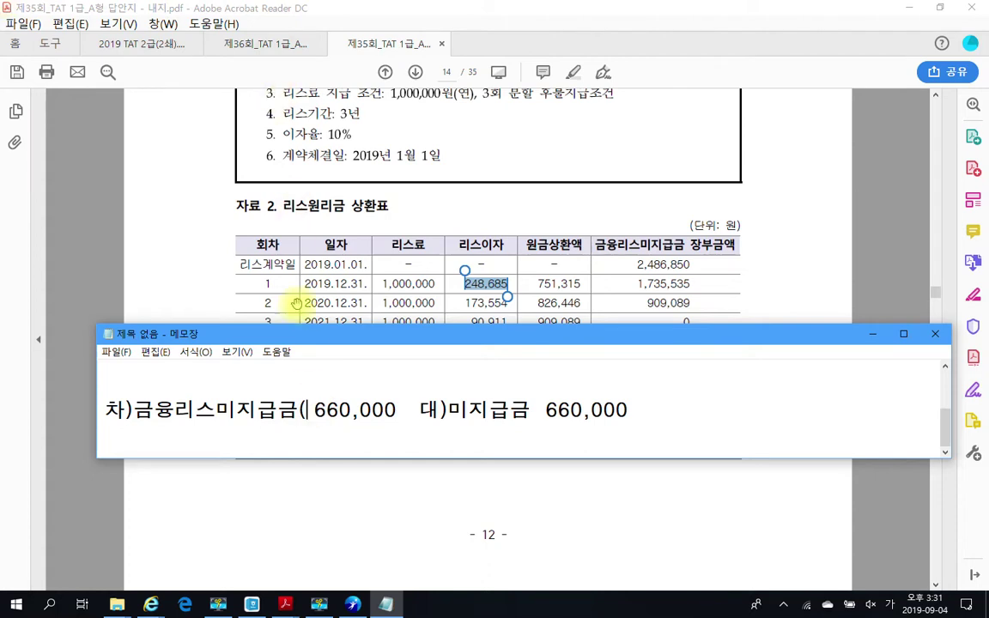
mouse_move(292, 611)
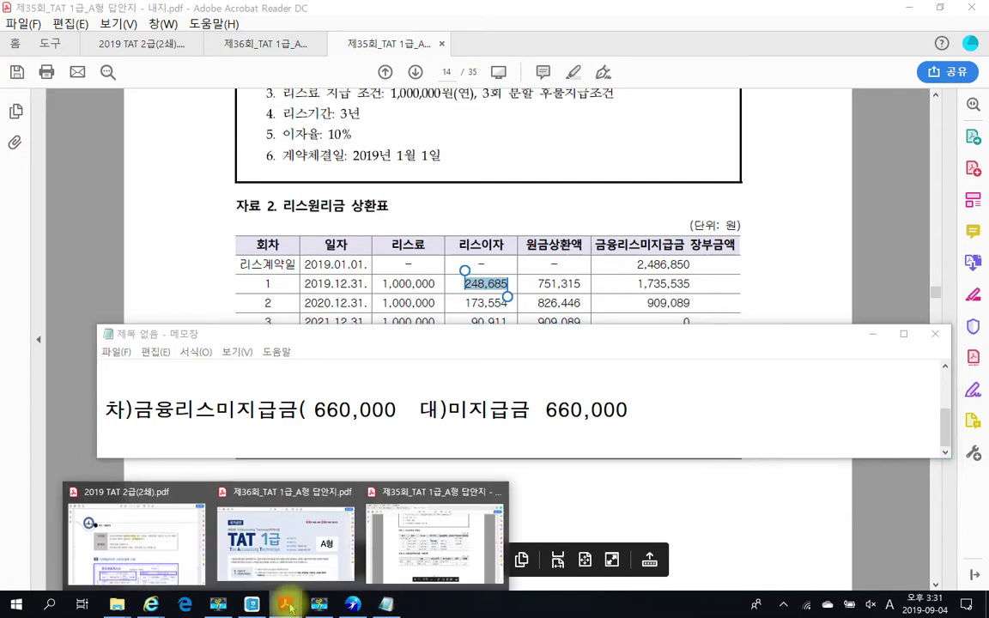
mouse_move(414, 559)
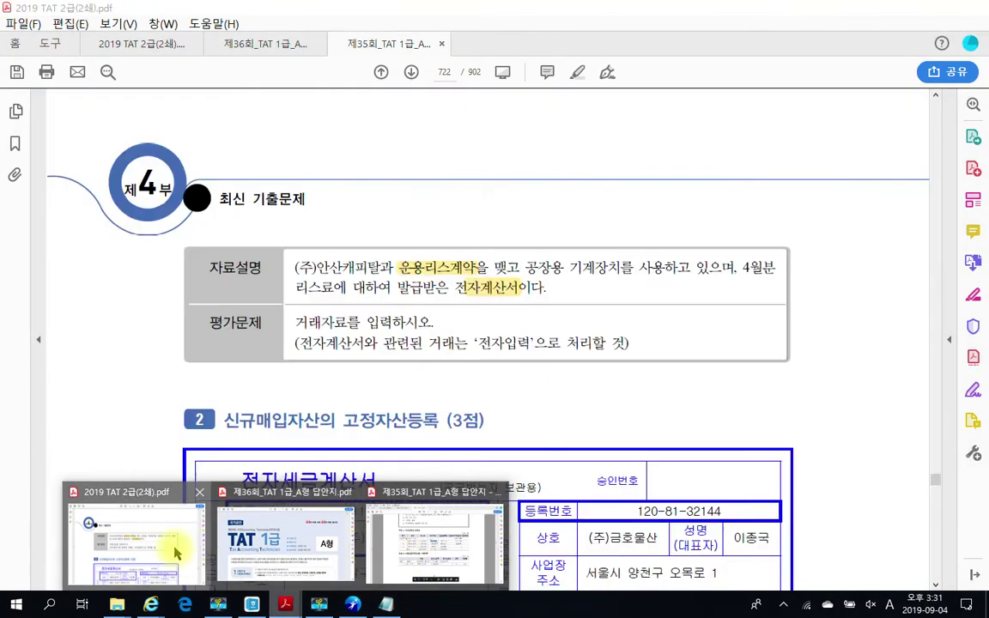
click(137, 541)
scroll(321, 502, down, 3)
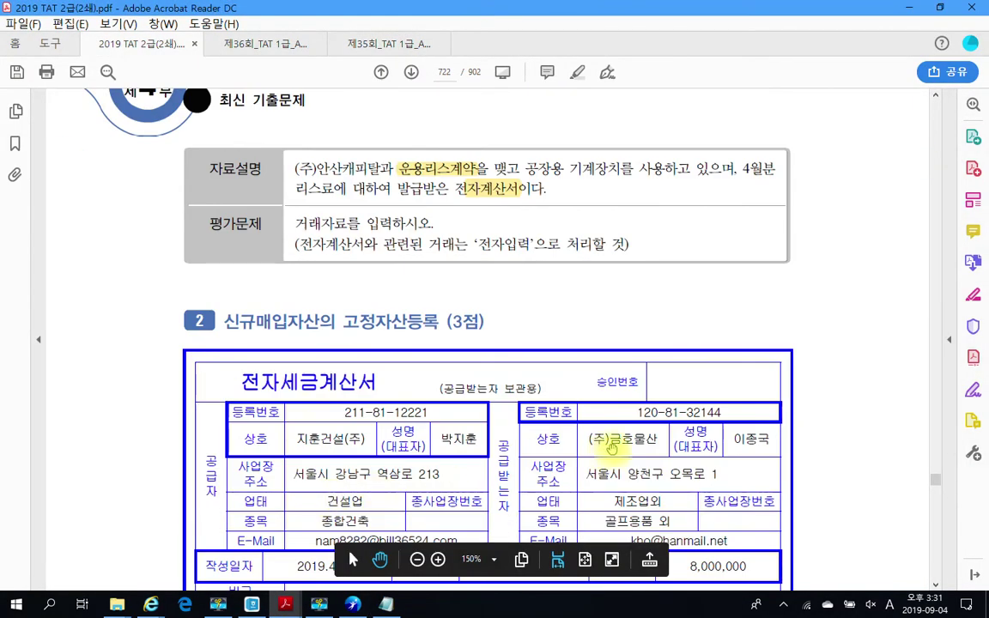
scroll(335, 429, down, 1)
scroll(342, 443, down, 1)
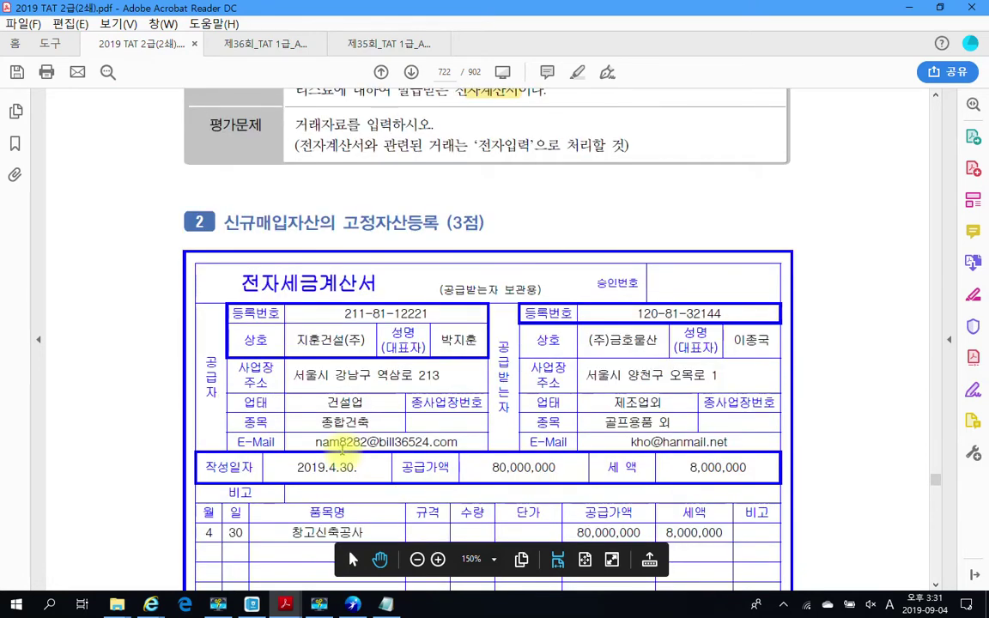
scroll(342, 448, up, 5)
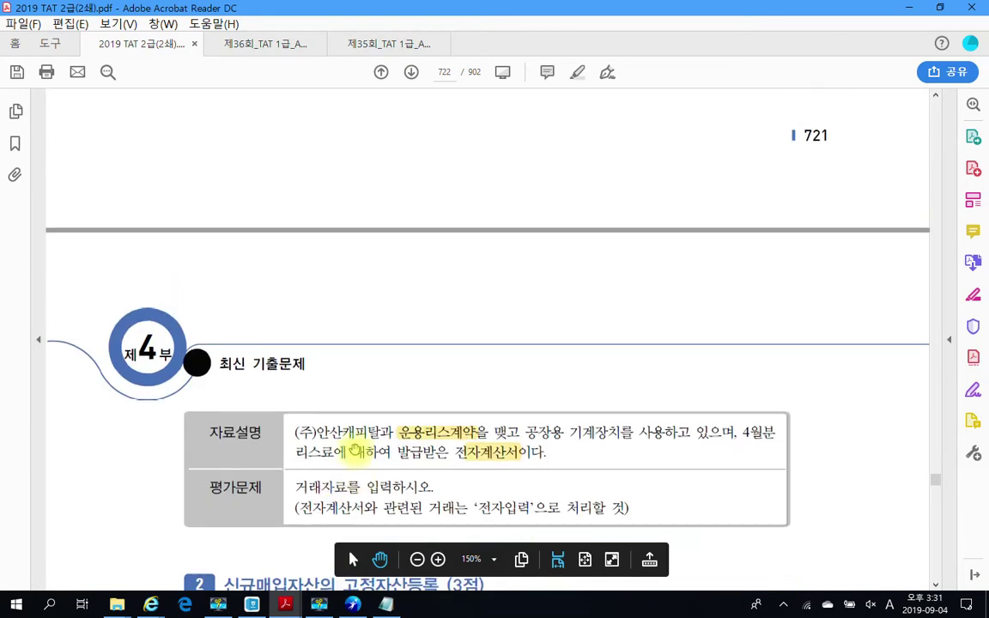
scroll(355, 453, up, 1)
key(alt+Tab)
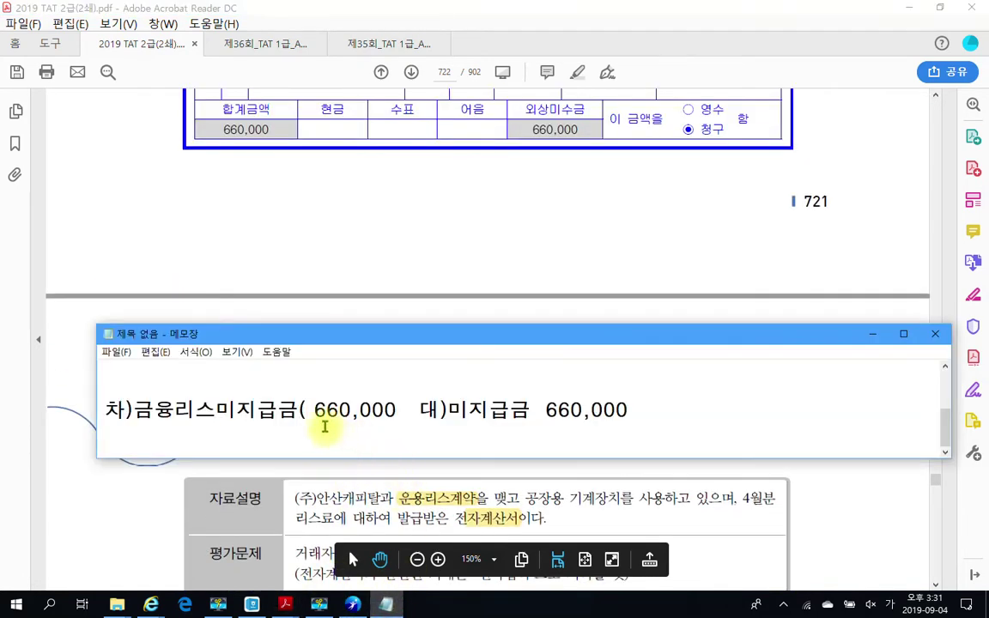
text(ㅇㄴㅅㅏㄴㅋㅐㅍ)
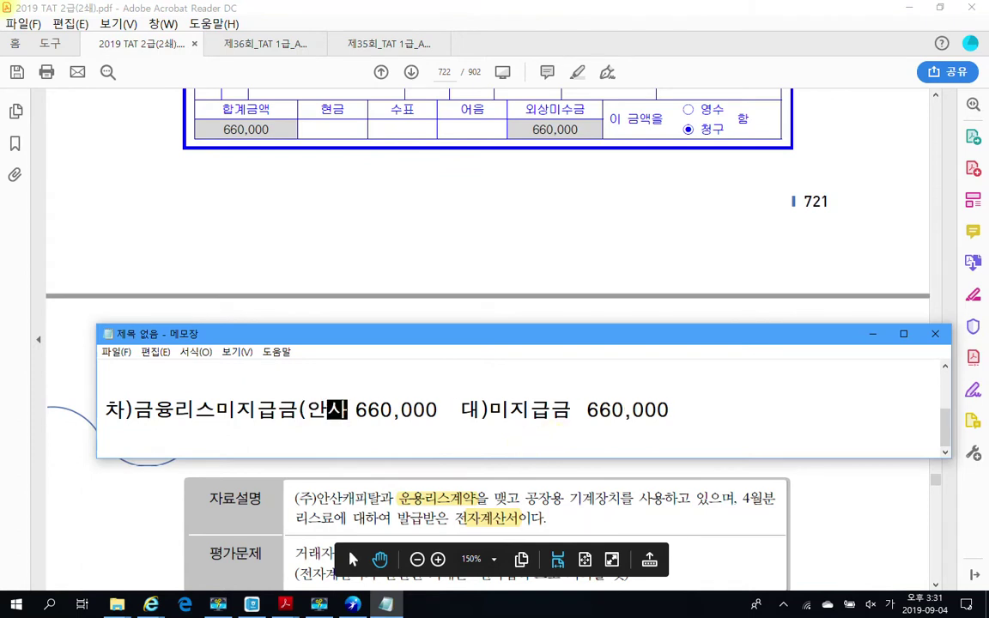
text(ㅣㅌㅏㄹ))
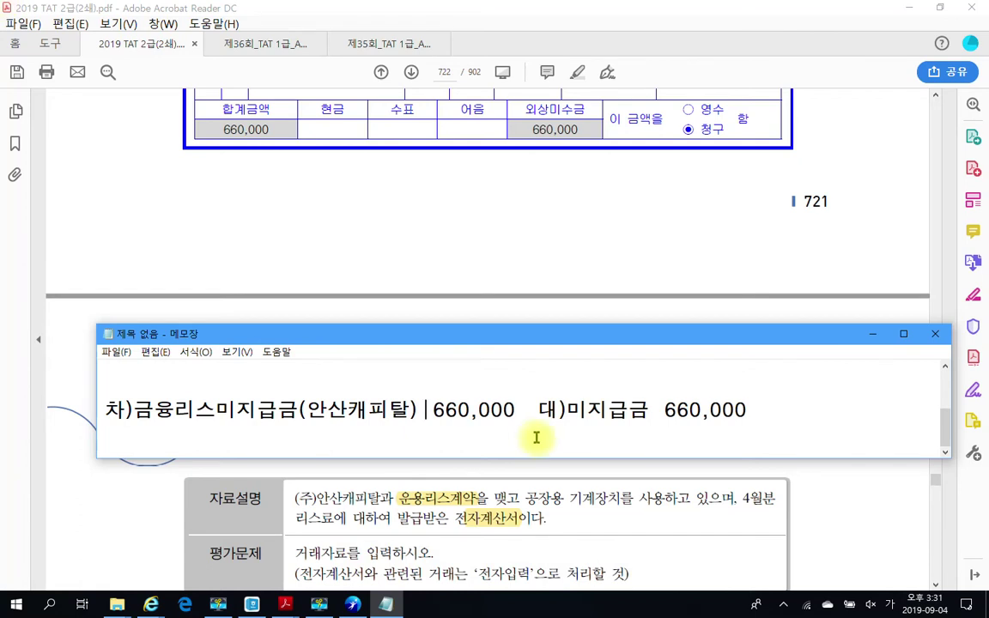
Add "(안산캐피탈)" after the credit account 미지급금 and move Notepad up, clear of the 자료설명 box
text( (ㅅㅏㅏㄴㅅㅏㄴ)
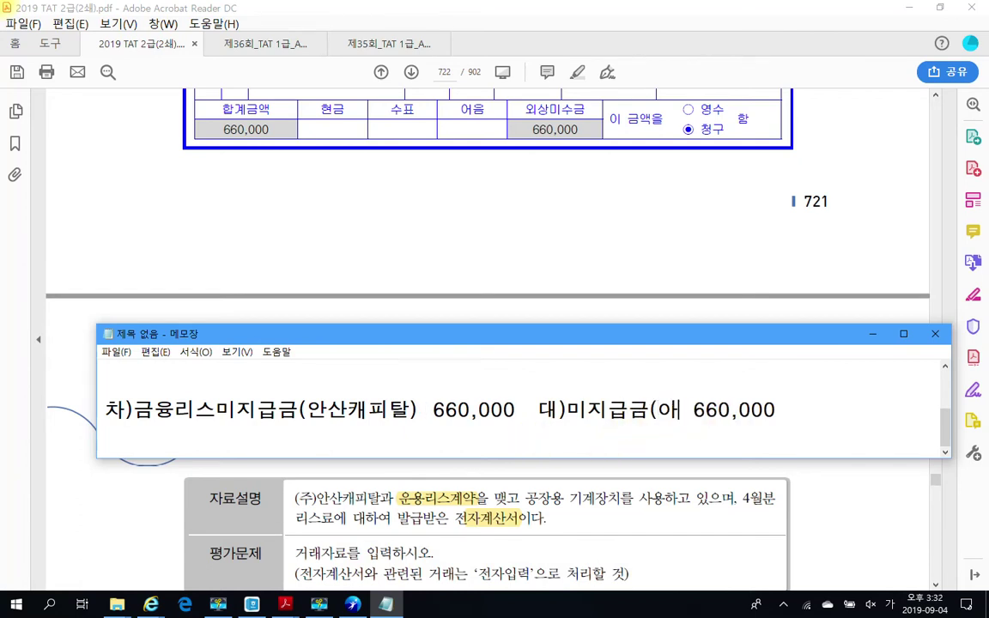
text(ㅋㅐㅍㅣㅌㅏㄹ)
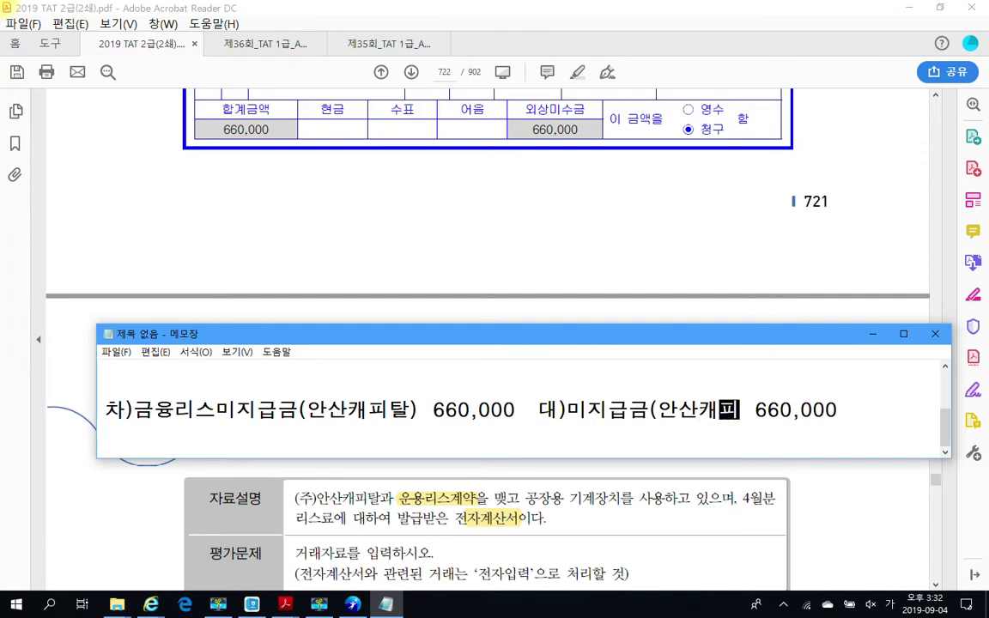
text())
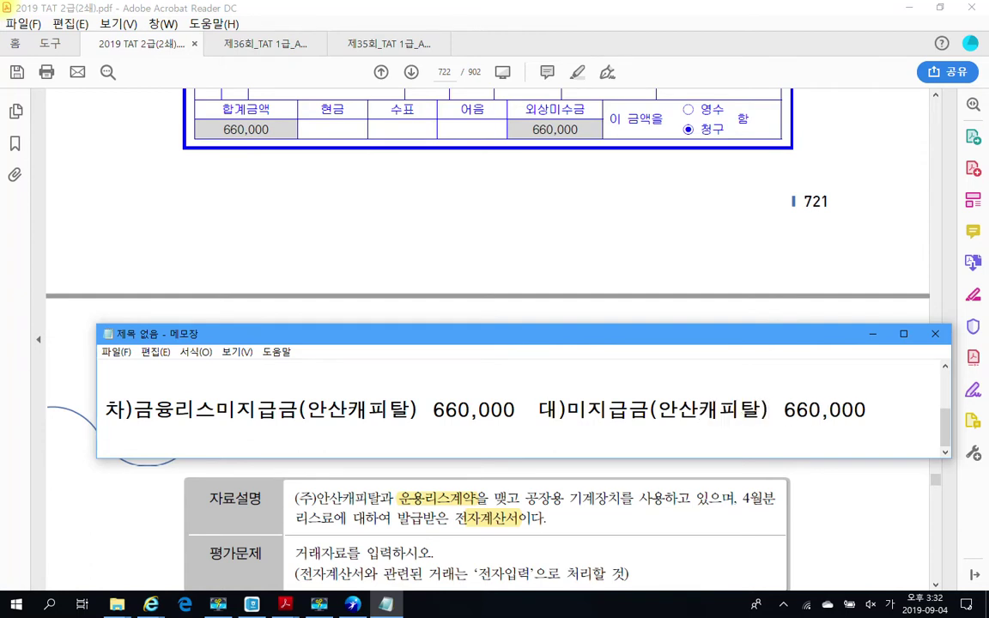
drag(459, 336, 401, 301)
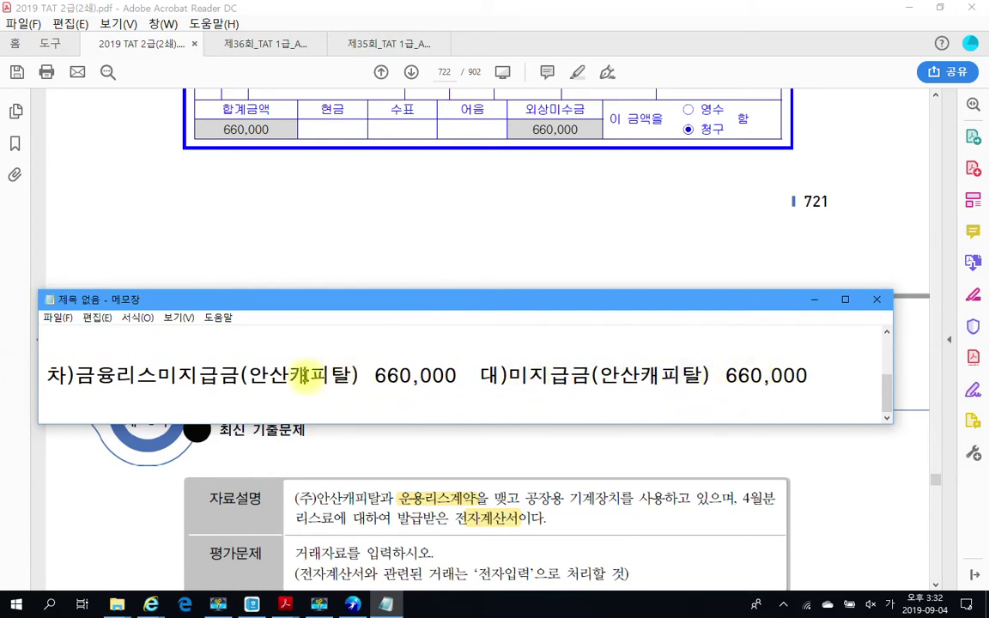
Minimize Notepad and review the 운용리스계약 question and its 리스료 electronic invoice in 2019 TAT 2급(2쇄).pdf
click(814, 300)
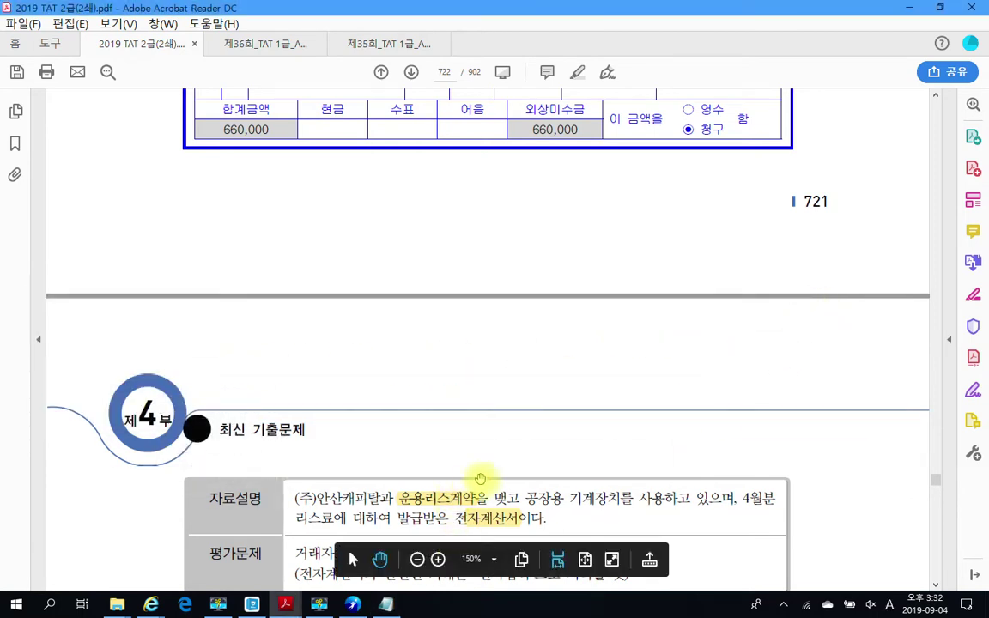
scroll(557, 470, down, 3)
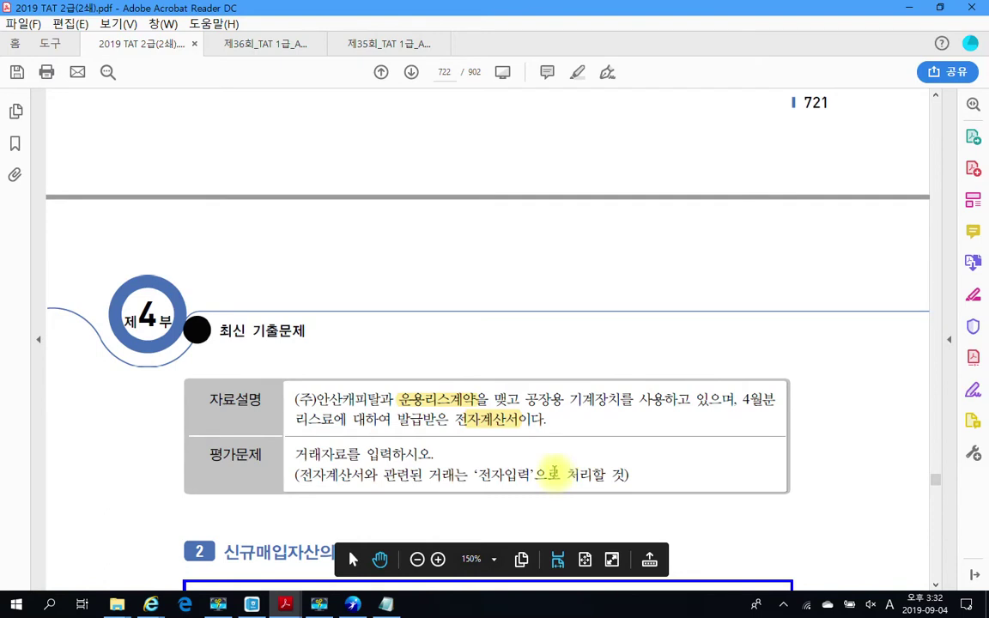
scroll(553, 472, up, 8)
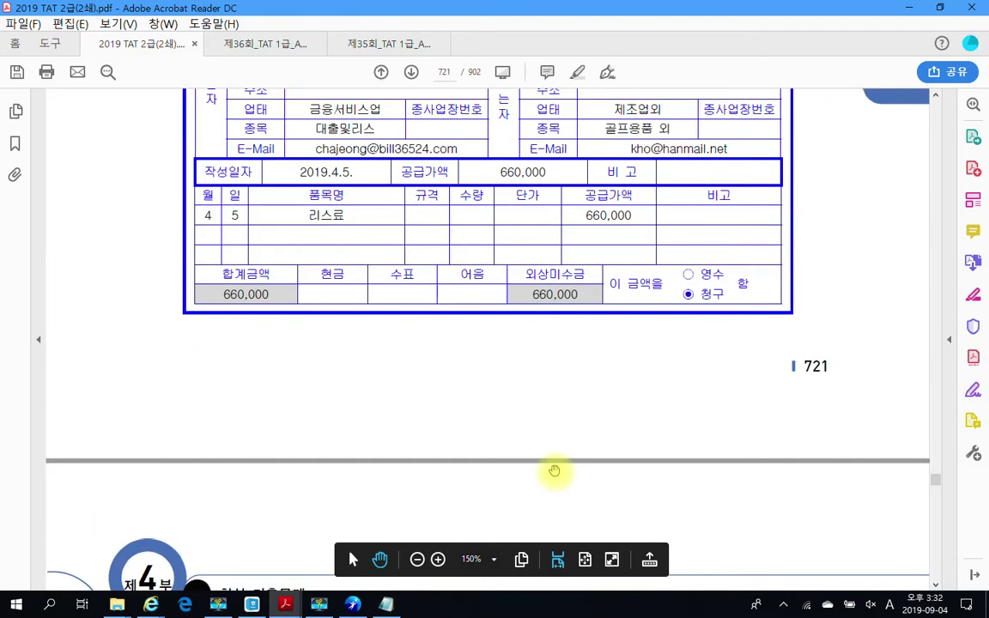
scroll(553, 470, up, 2)
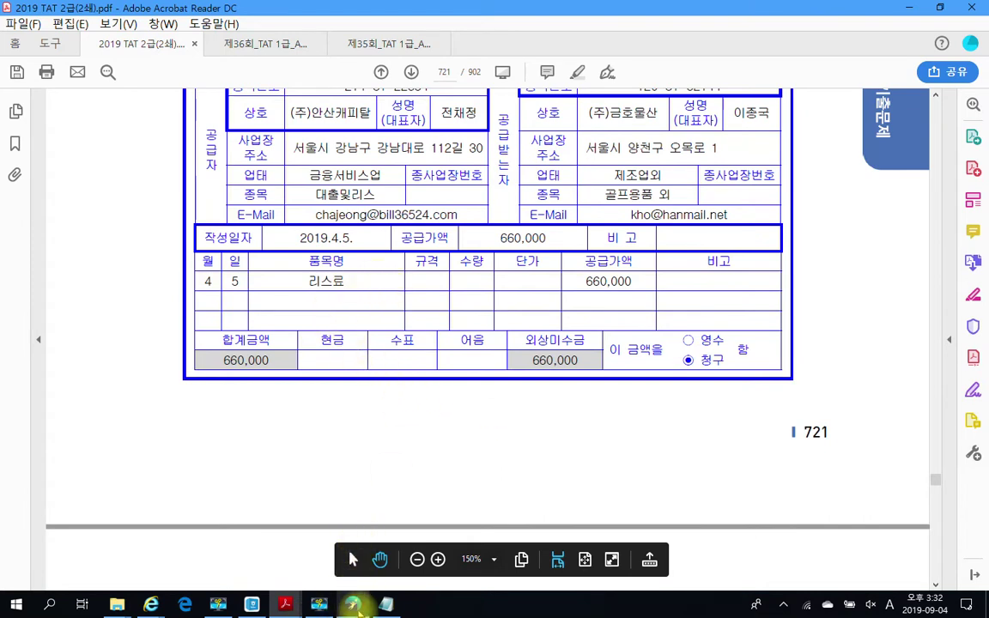
Launch the 더존 Smart A(iPLUS) 실무교육프로그램 2019
mouse_move(280, 610)
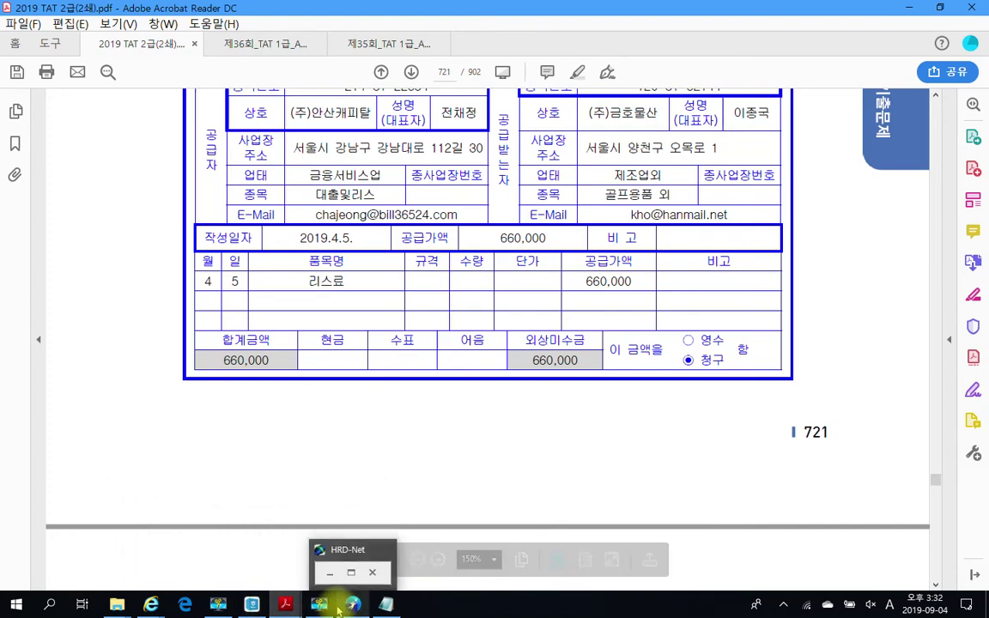
key(super)
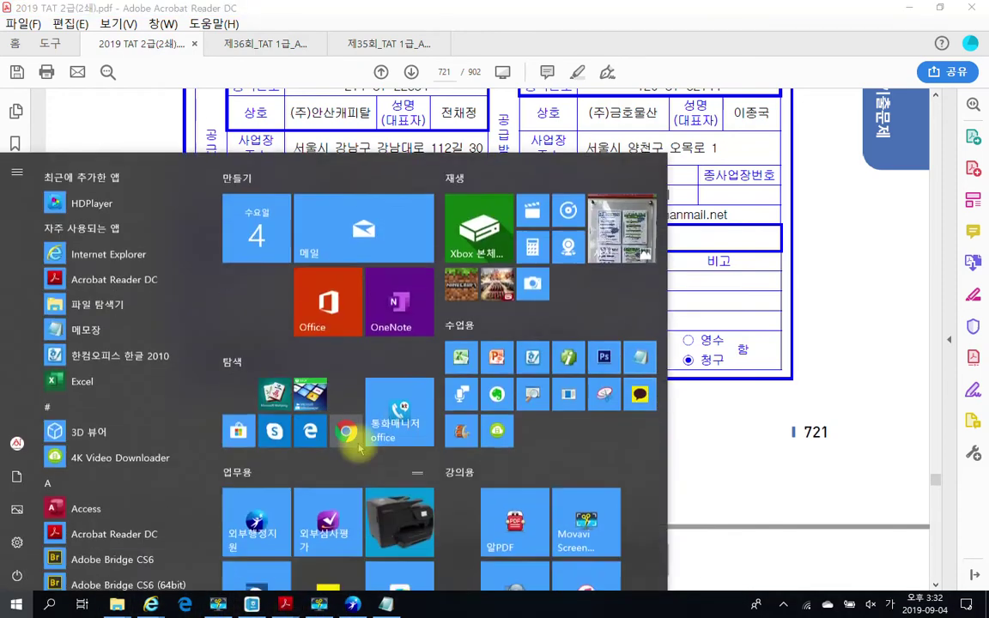
key(super)
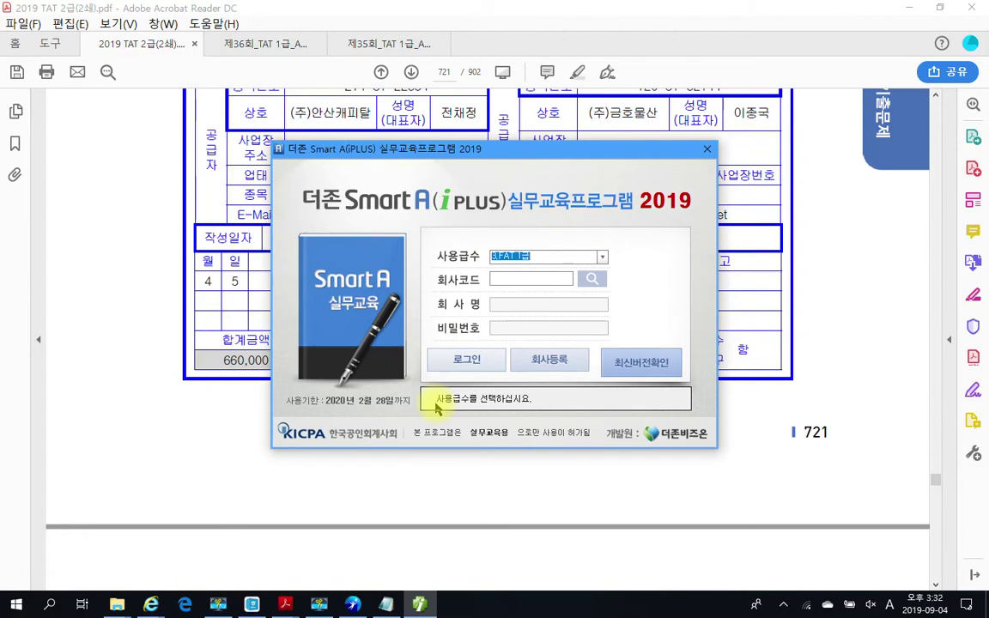
Log in at level TAT 2급 with company code 2630, maximize the window and open the 회계 menu list
click(601, 257)
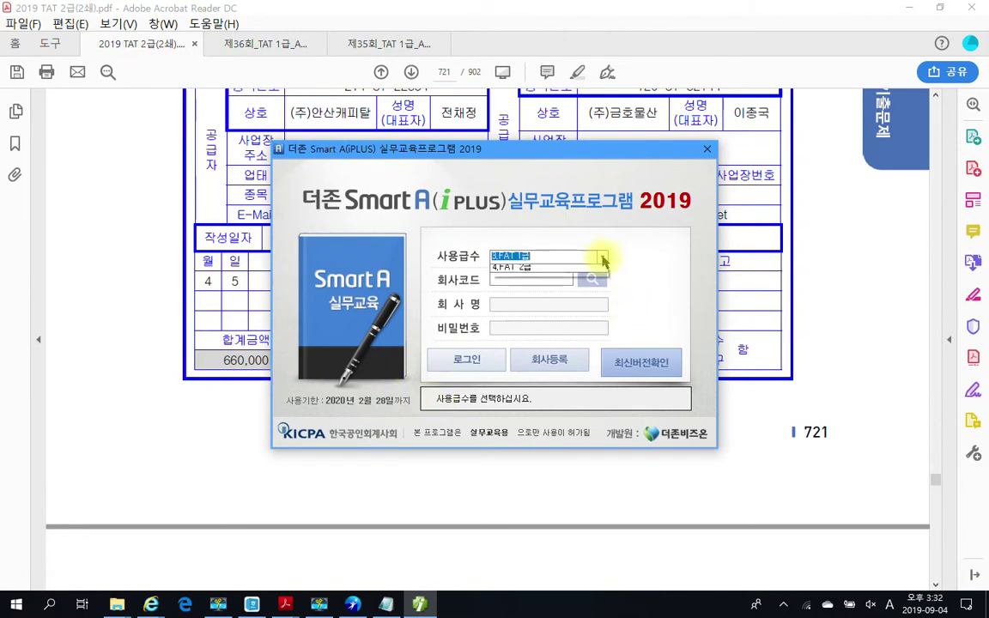
click(556, 281)
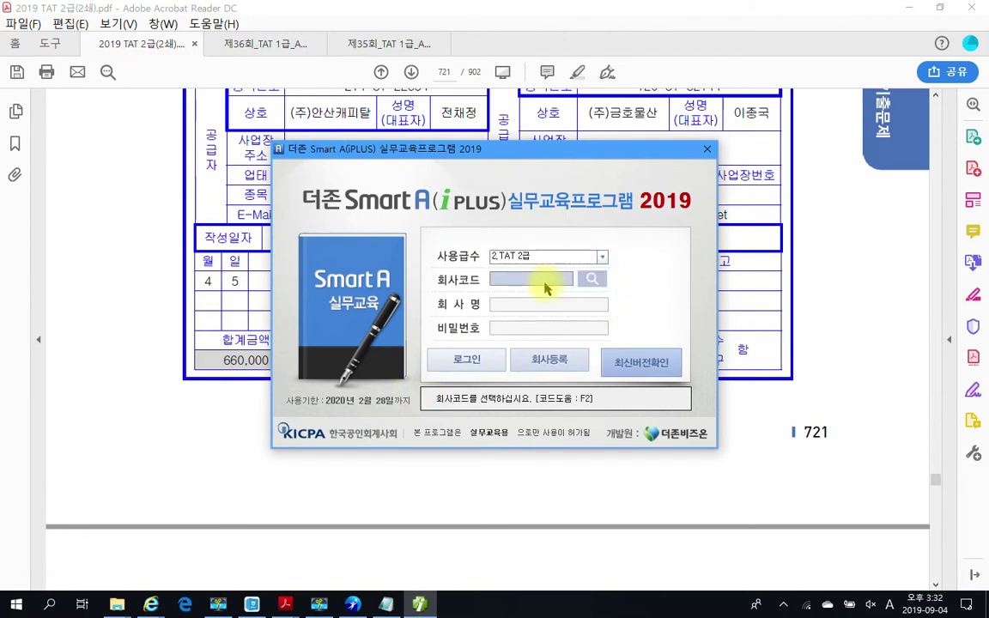
text(2630)
key(Return)
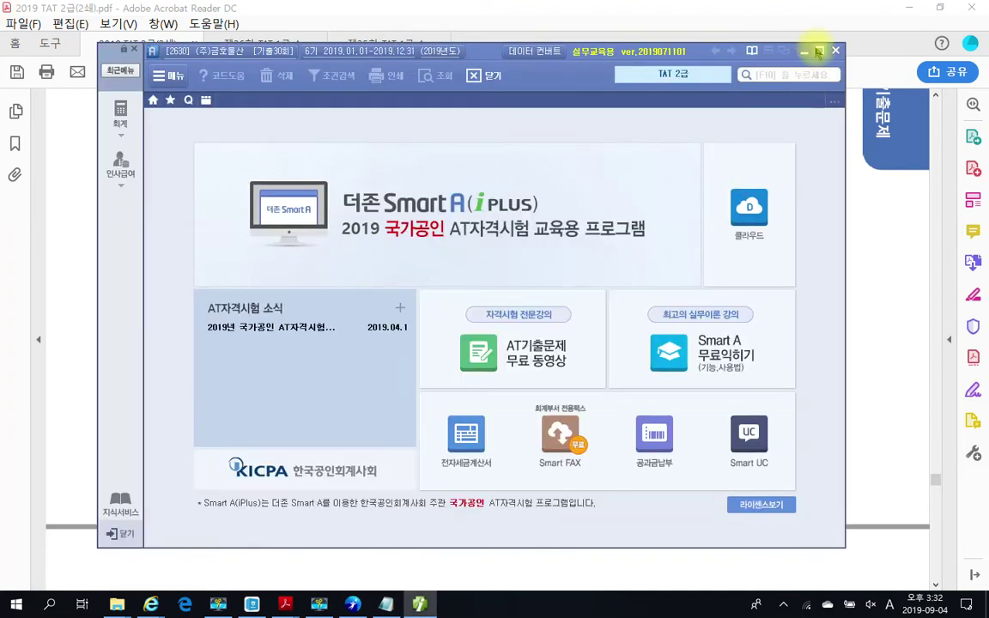
double_click(735, 48)
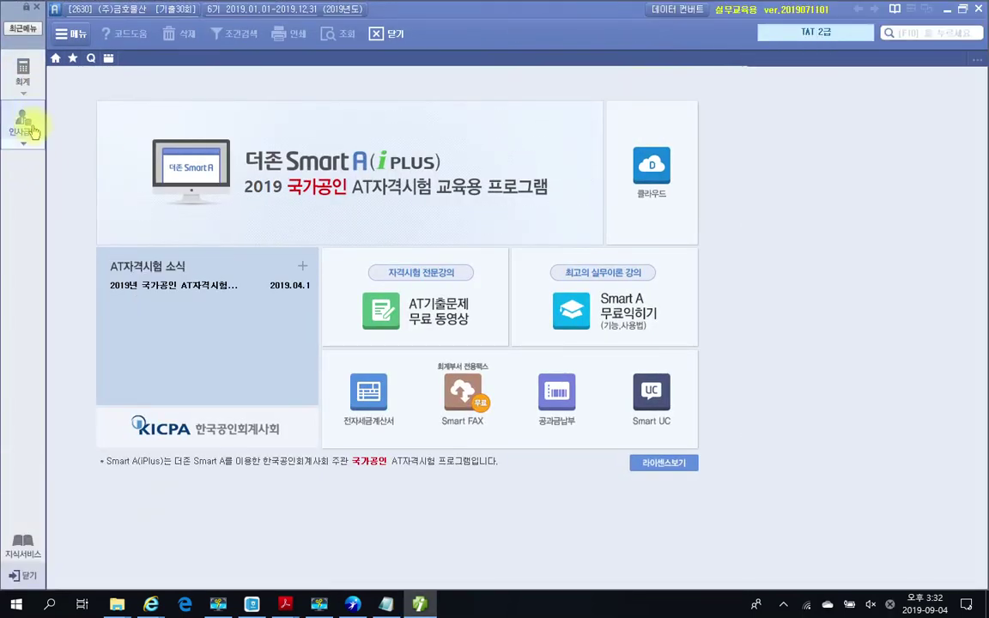
click(34, 94)
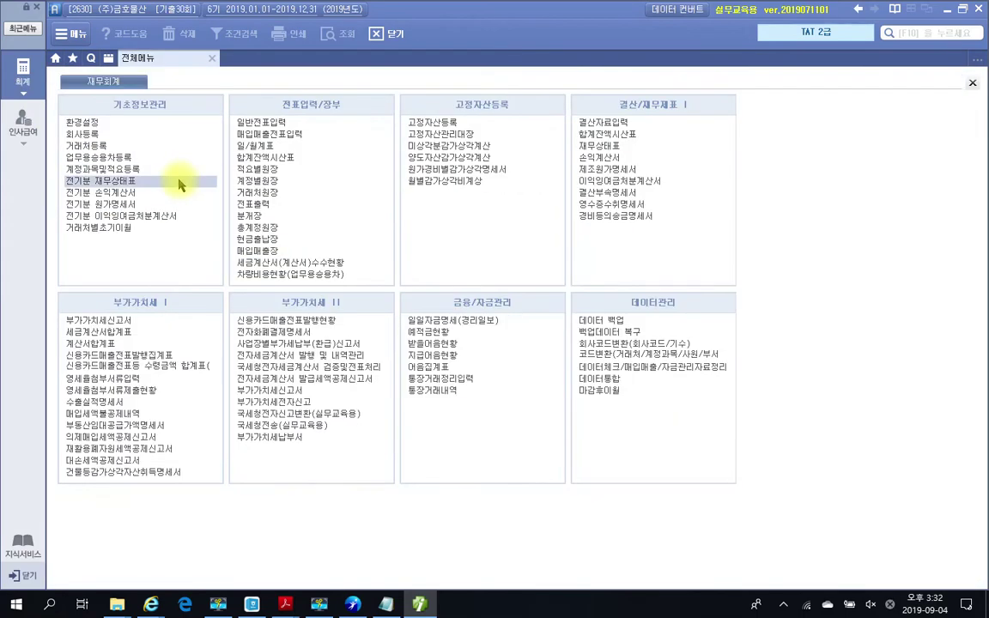
click(257, 123)
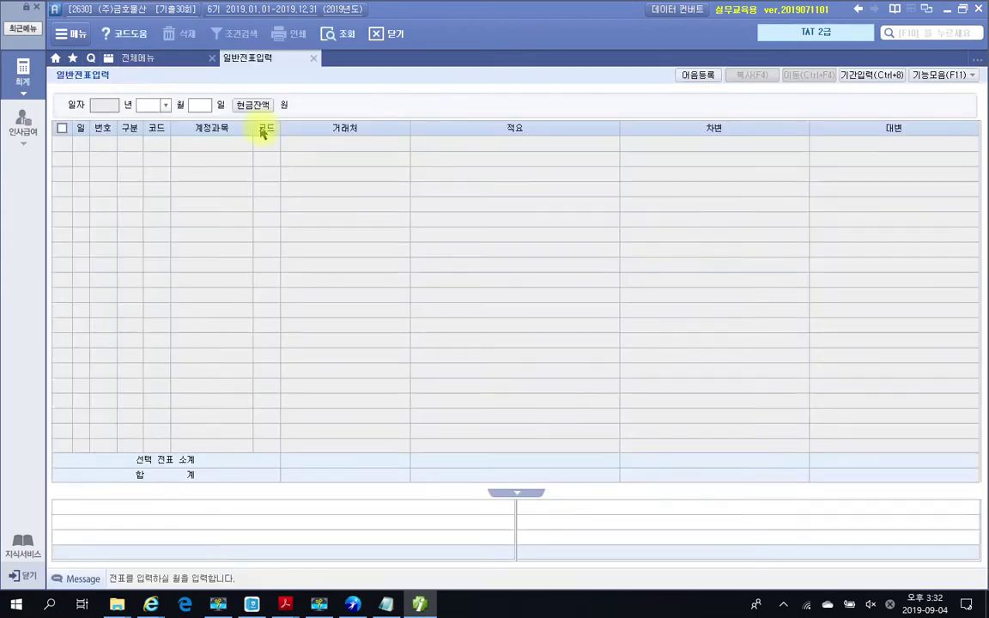
text(4)
key(Return)
text(5)
key(Return)
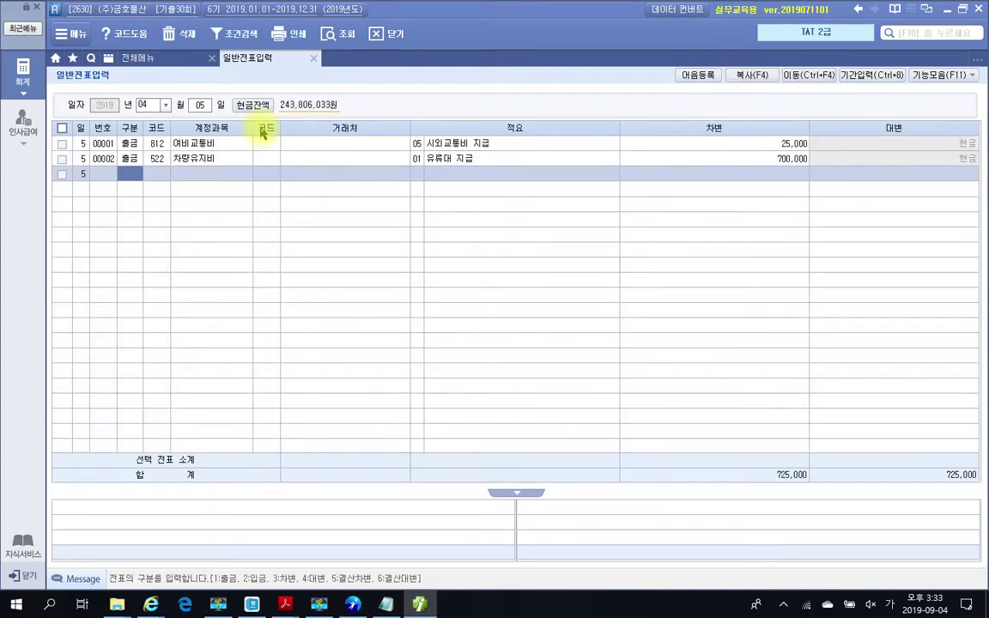
text(3)
key(Return)
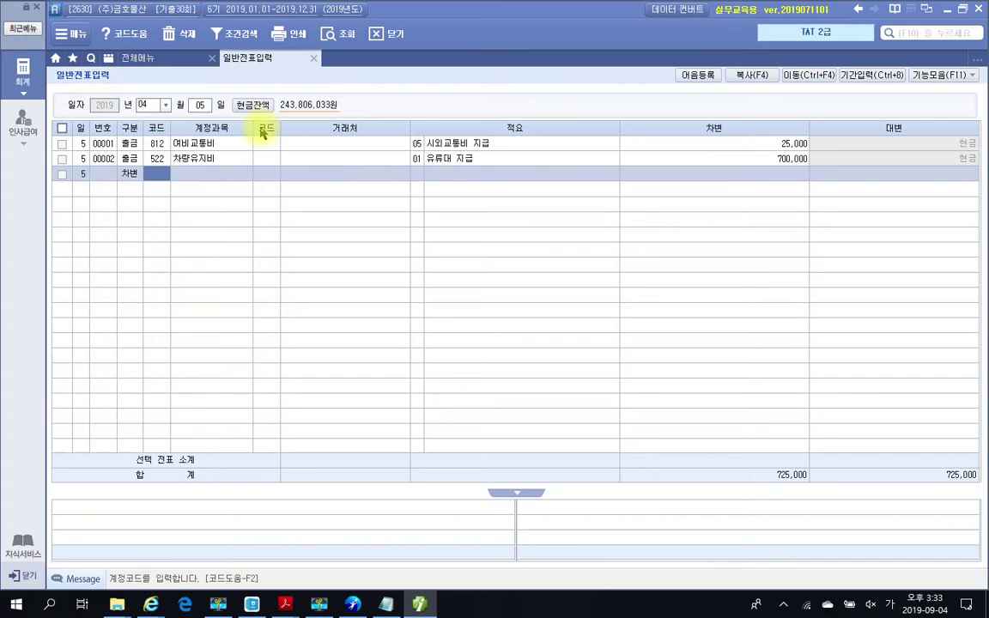
click(316, 61)
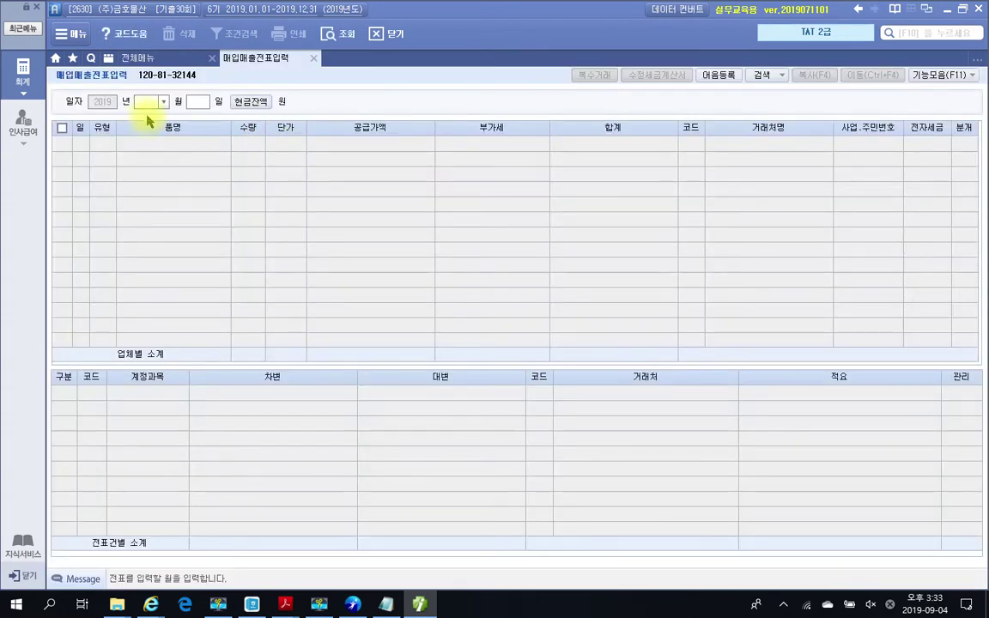
In 매입매출전표입력, start an entry dated April 5 with purchase type 53 (면세)
text(4)
key(Return)
text(5)
key(Return)
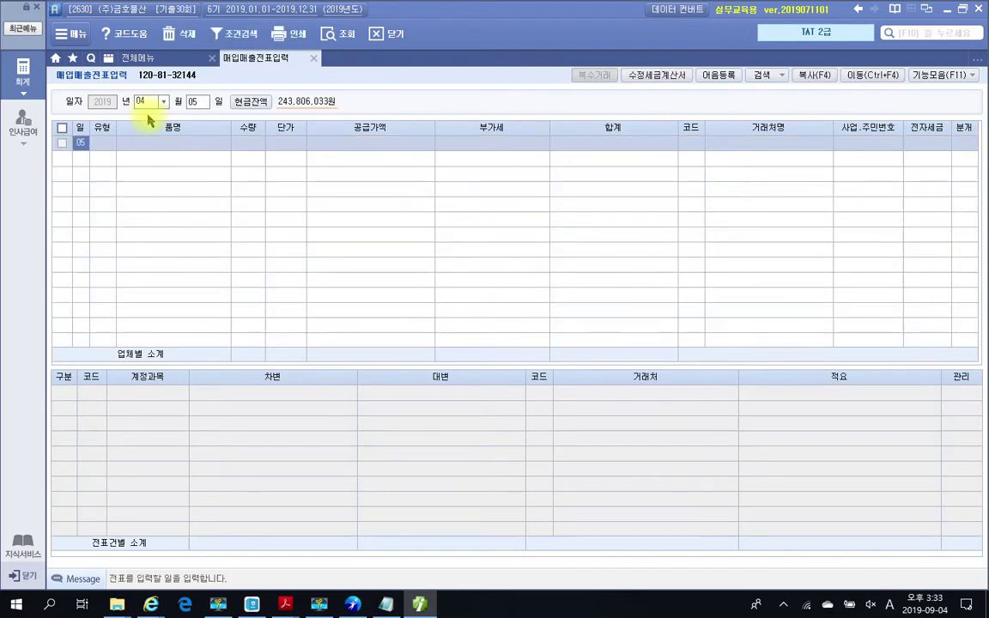
key(Return)
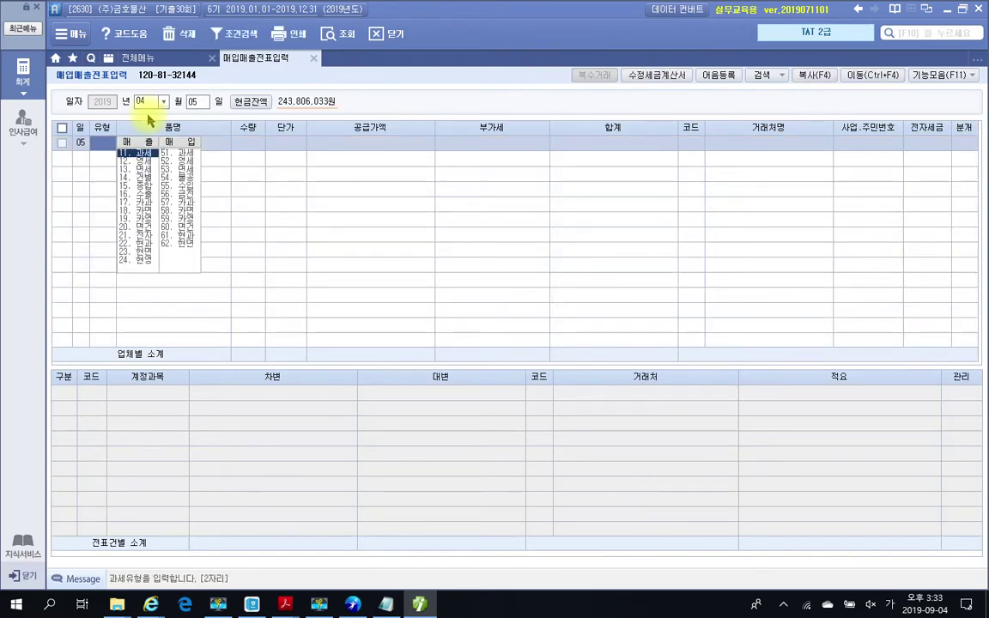
text(53)
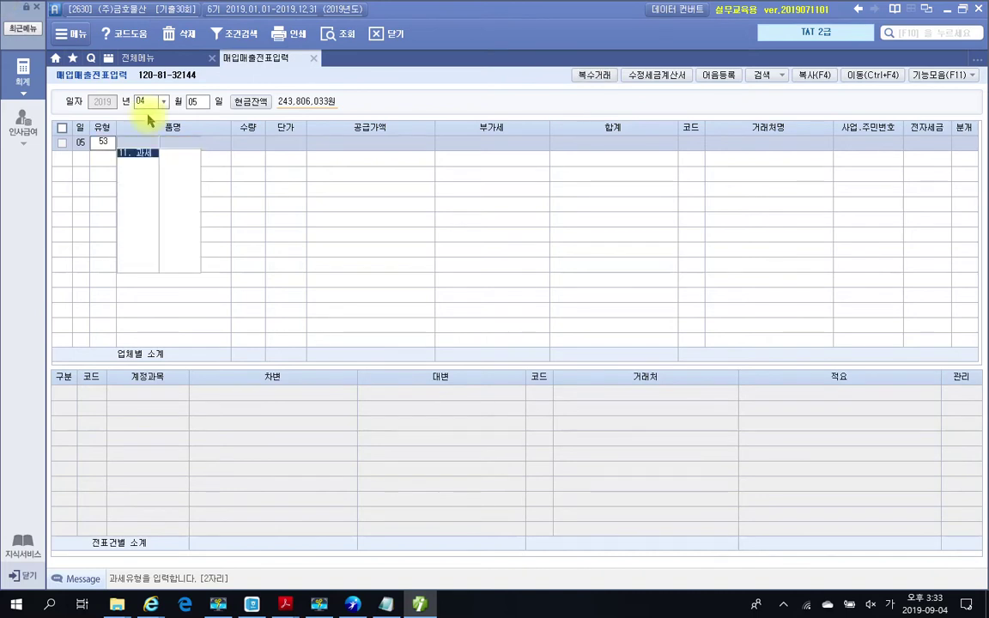
key(Return)
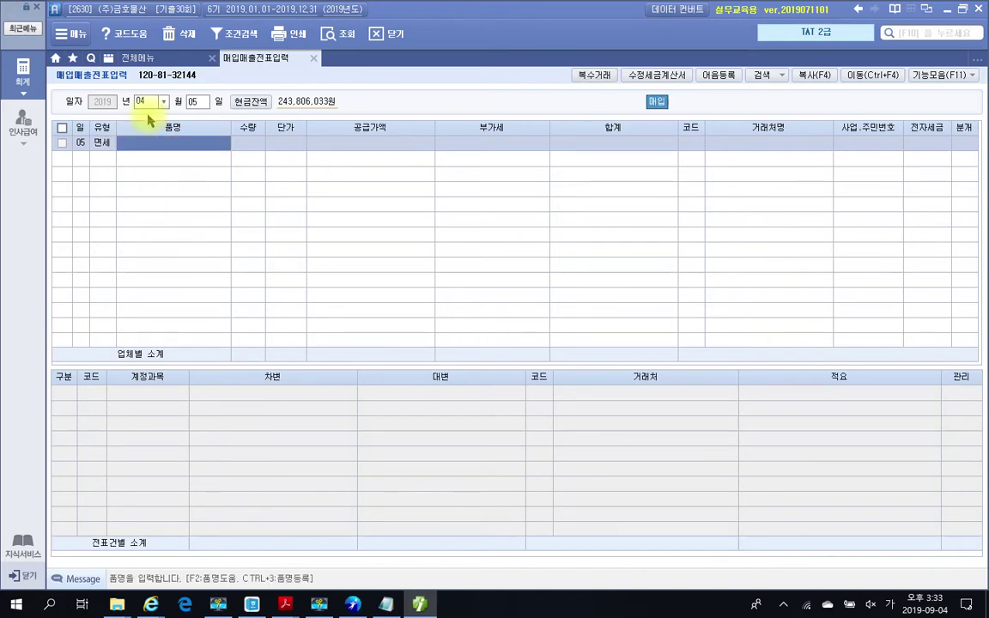
Enter 리스료 as the item name and 660,000 as the supply value of the 면세 entry
text(리스)
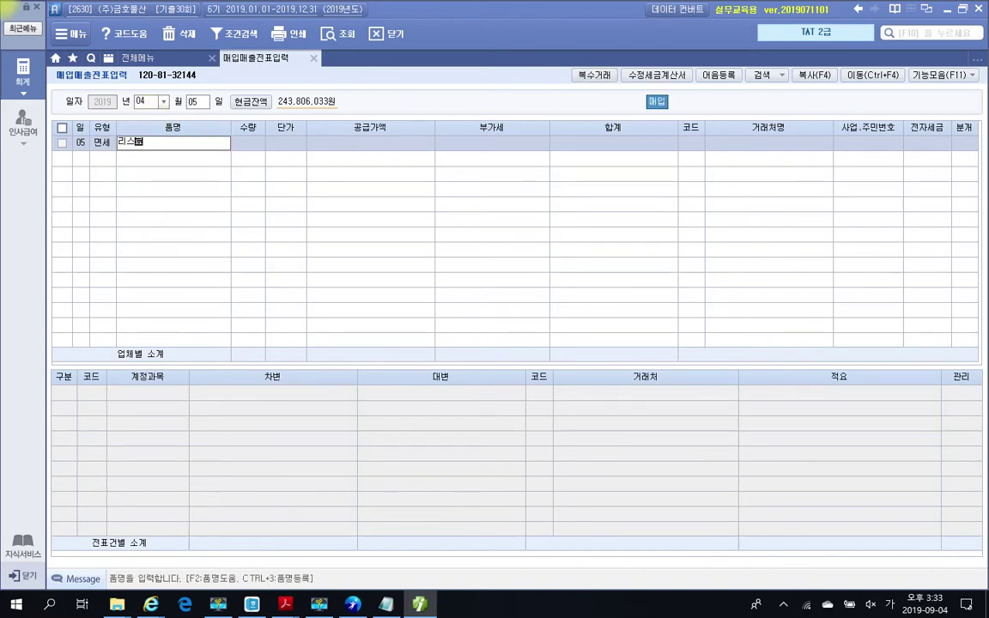
text(료)
key(Return)
key(Return)
key(Return)
text(ㅌ)
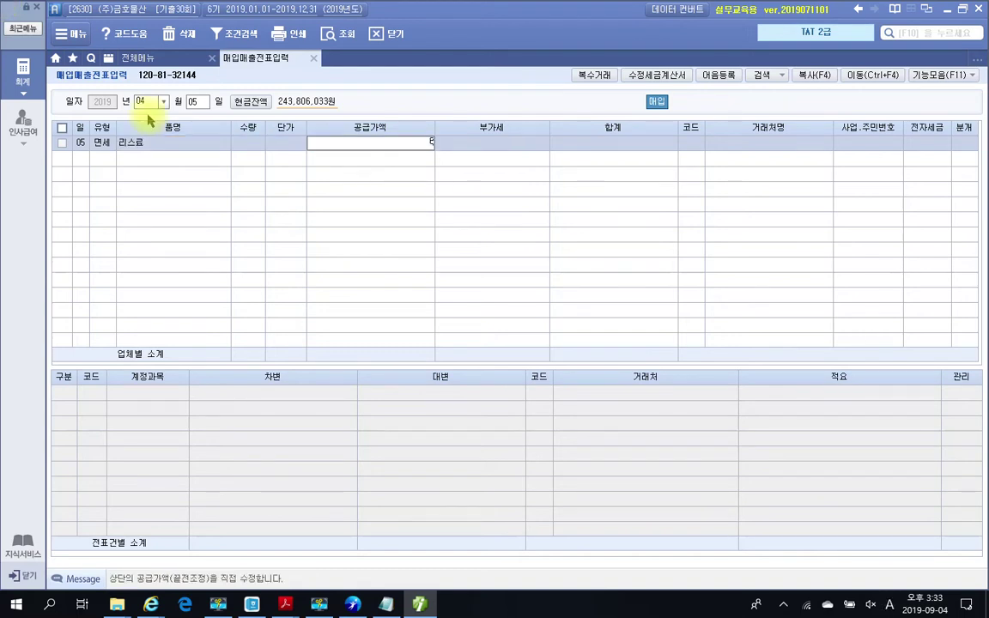
key(Return)
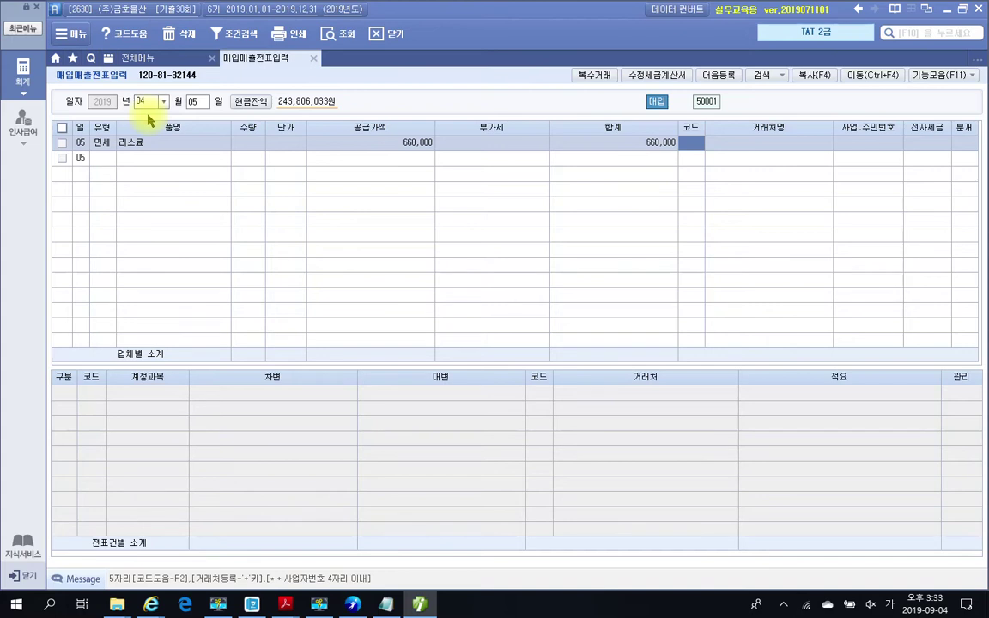
Set the entry's trading partner to (주)안산캐피탈, its electronic invoice status to 전자입력 and its journal type to 혼합
text(안산)
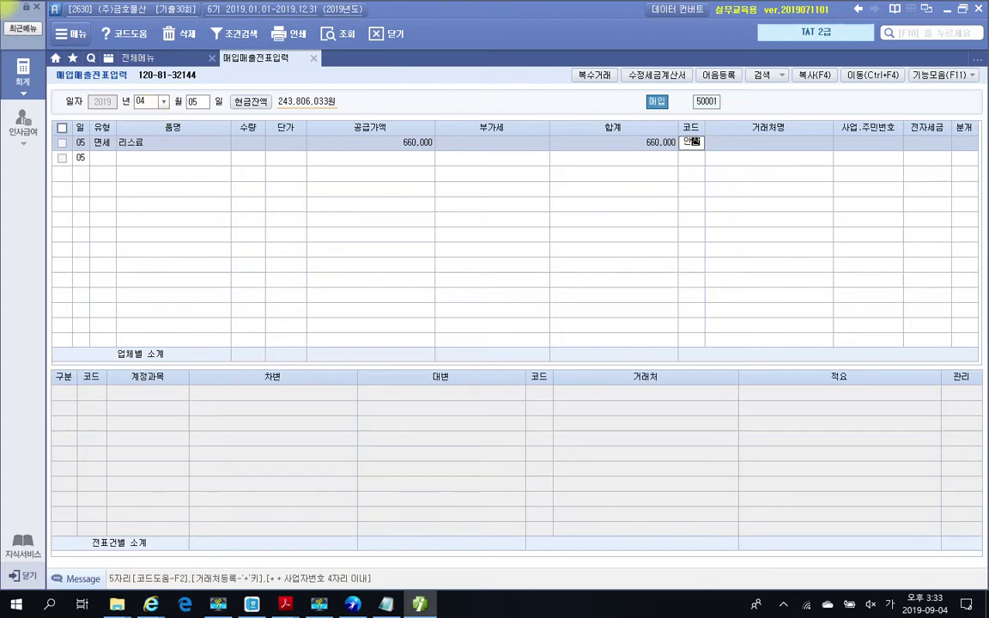
key(Return)
key(Return)
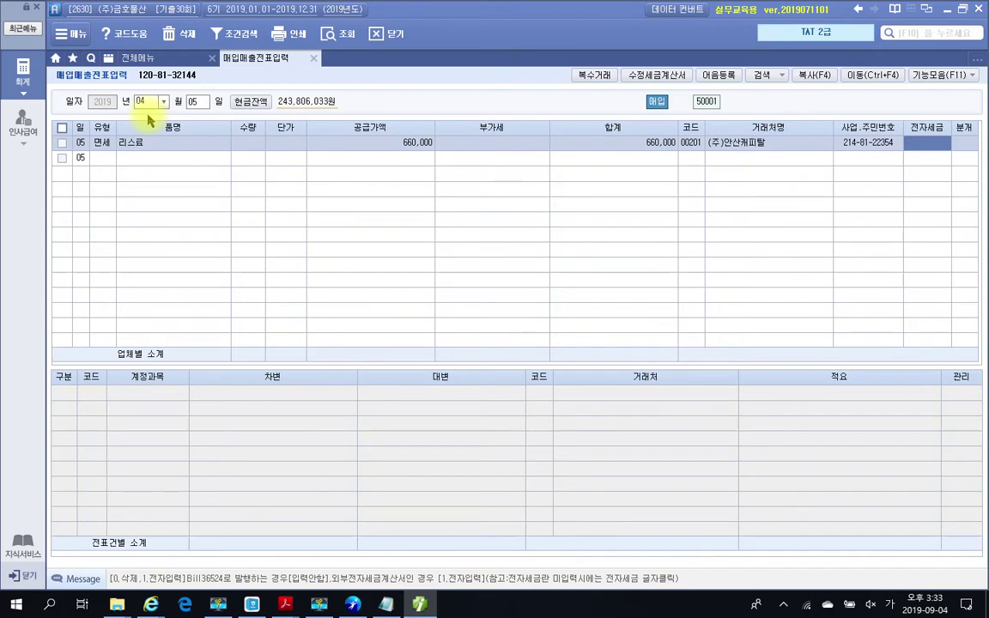
text(1)
key(Return)
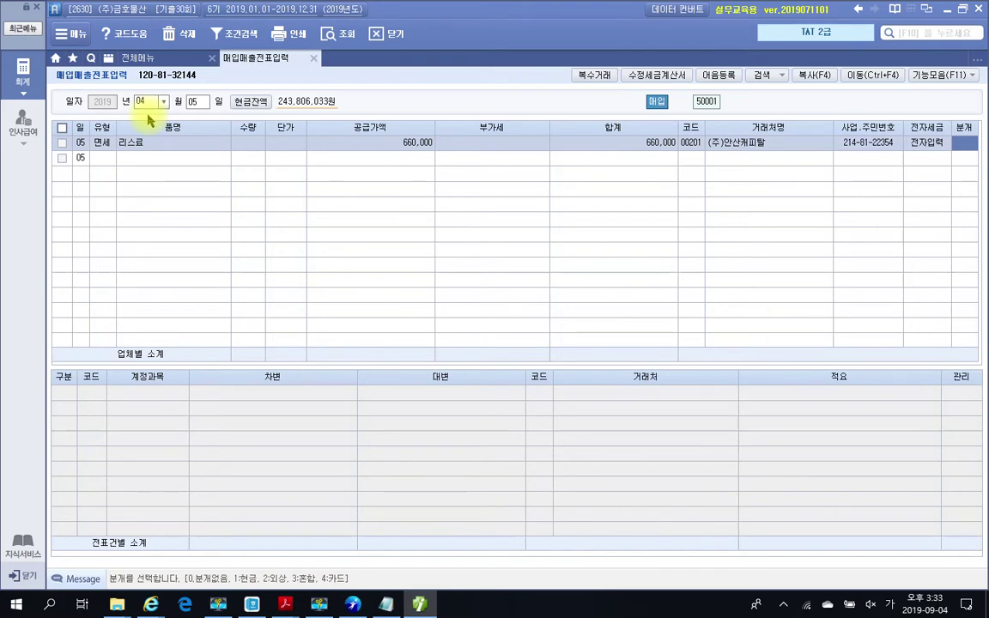
text(3)
key(Return)
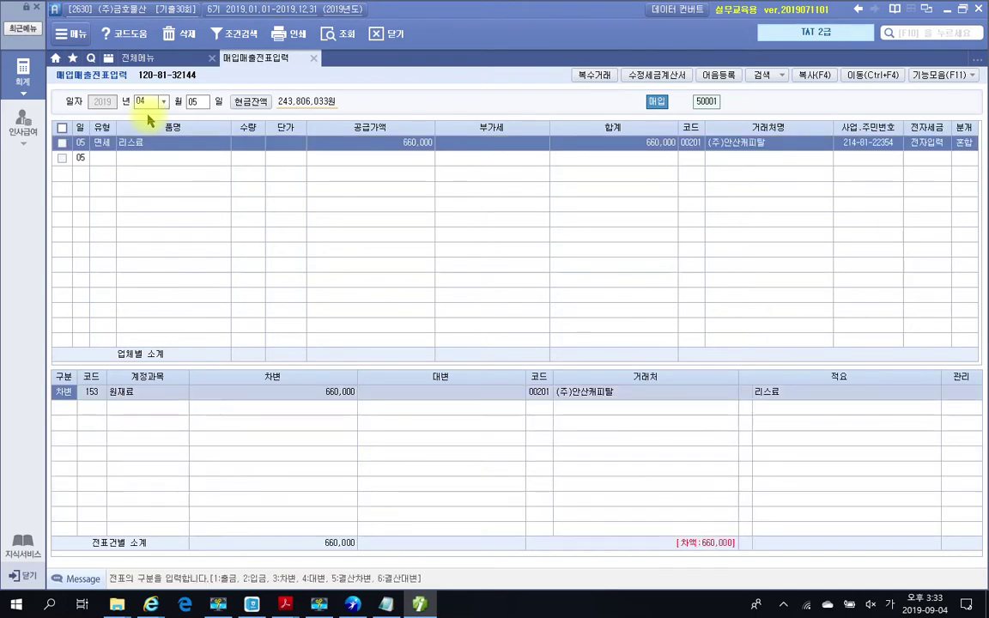
Search accounts for 임차, check the machine's use in the PDF question, and change the debit account to 519 임차료
key(Return)
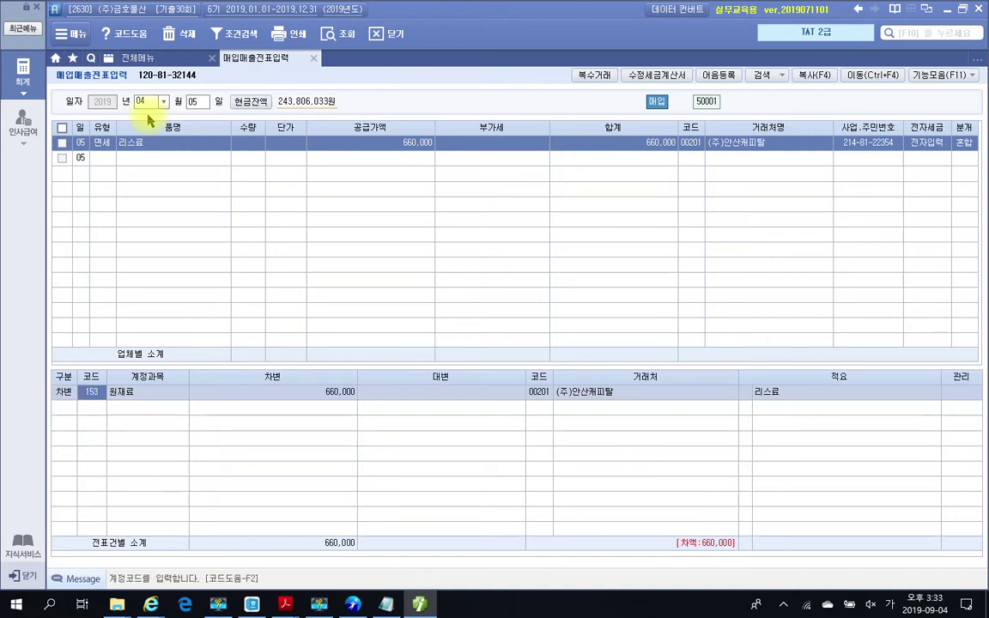
text(이)
key(BackSpace)
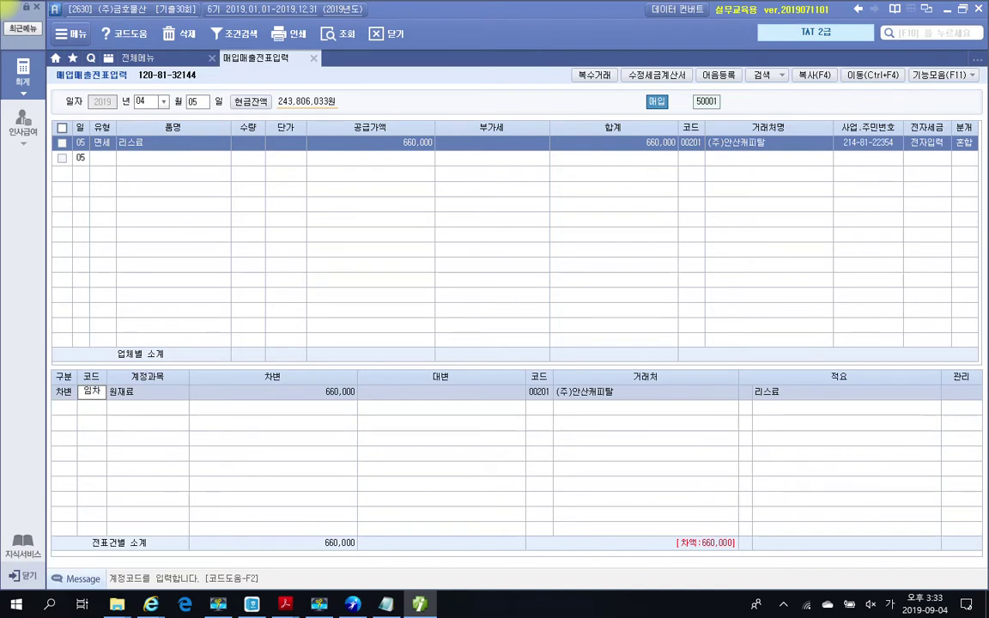
text(임차)
key(Return)
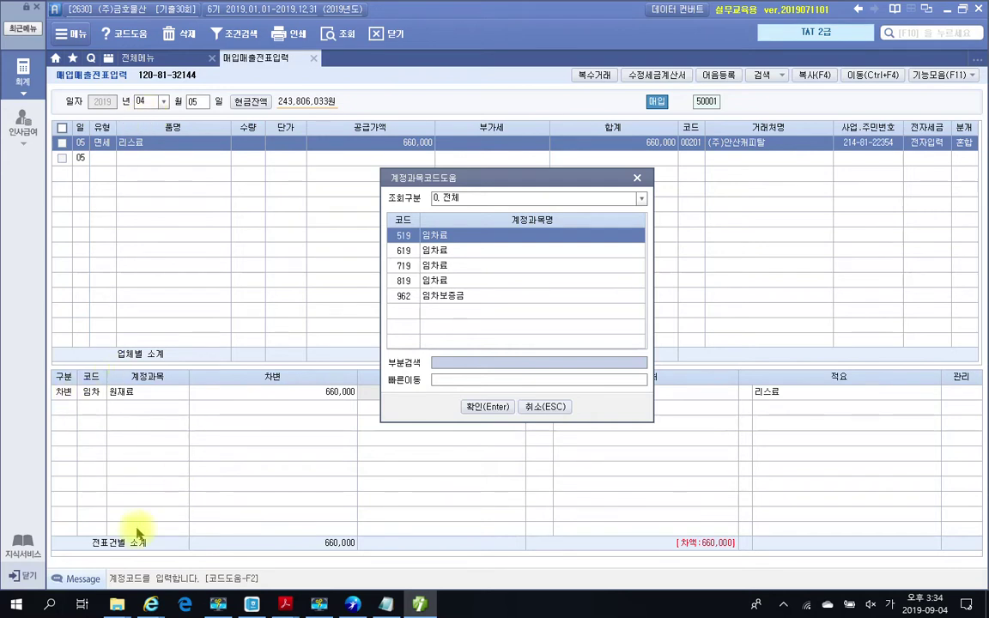
click(296, 610)
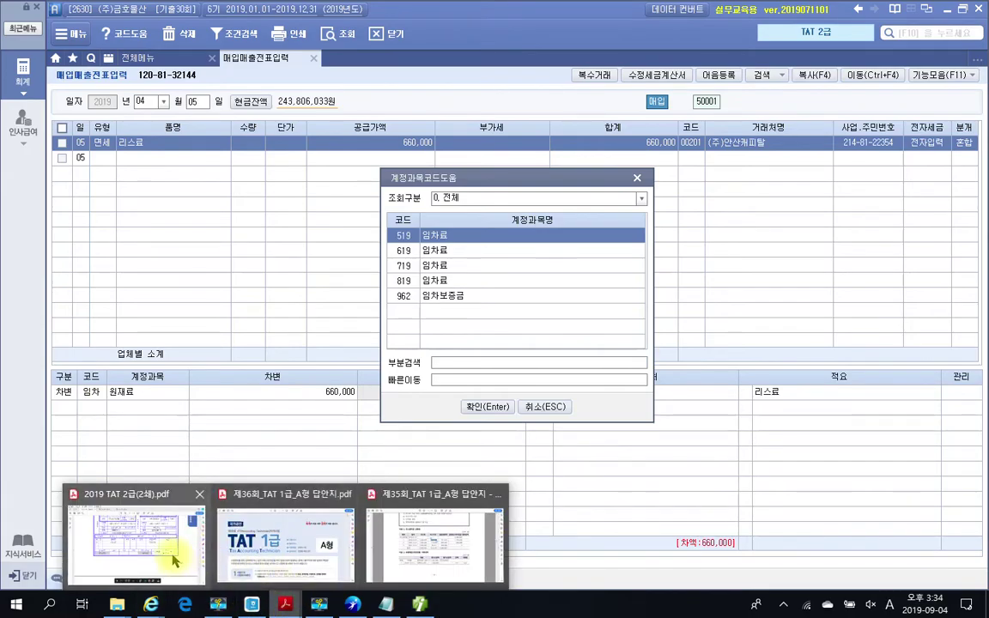
click(171, 559)
scroll(380, 411, down, 5)
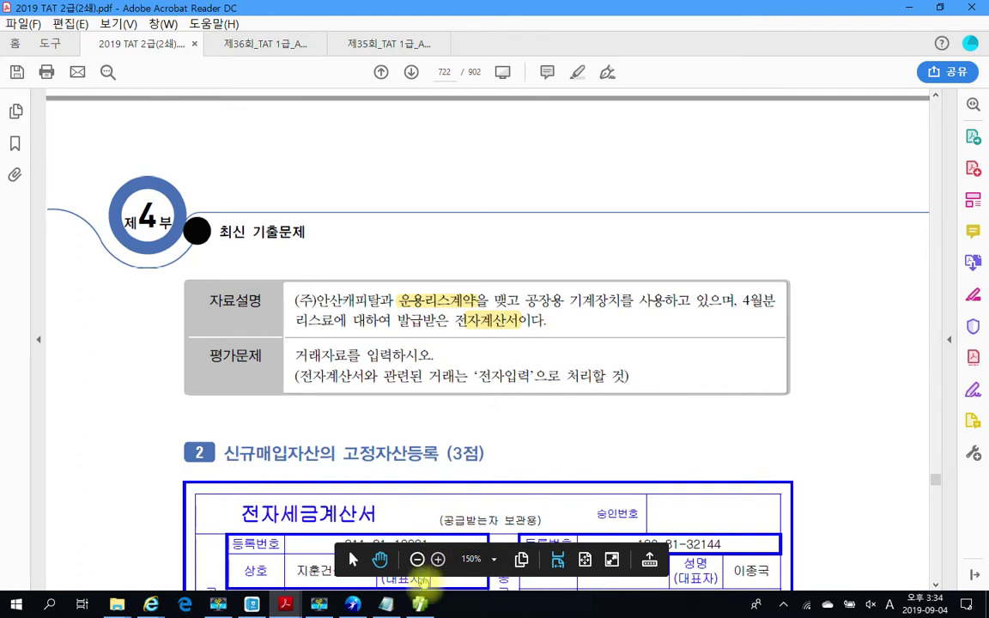
click(420, 604)
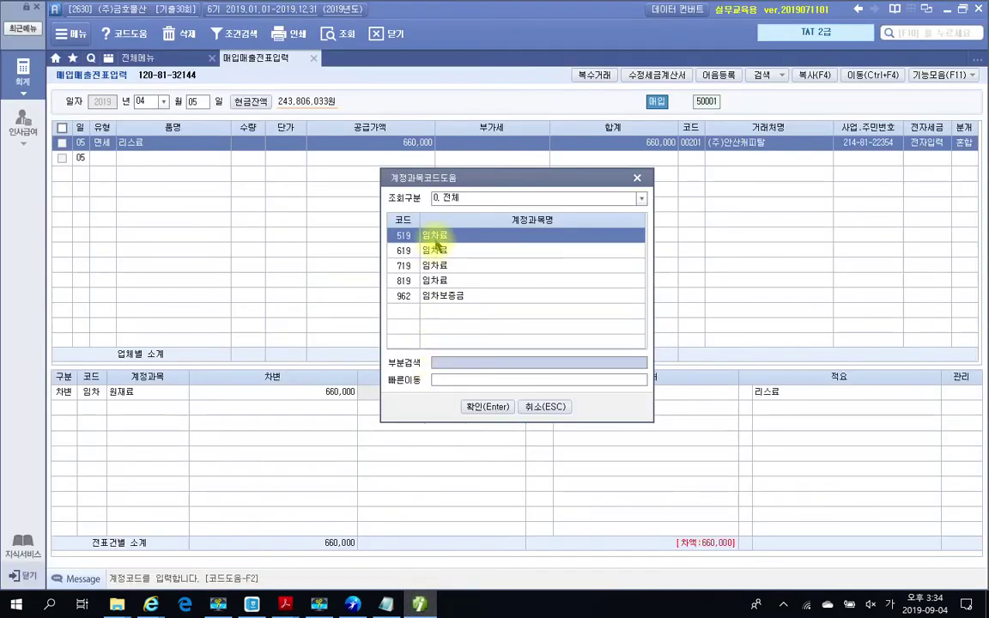
click(483, 407)
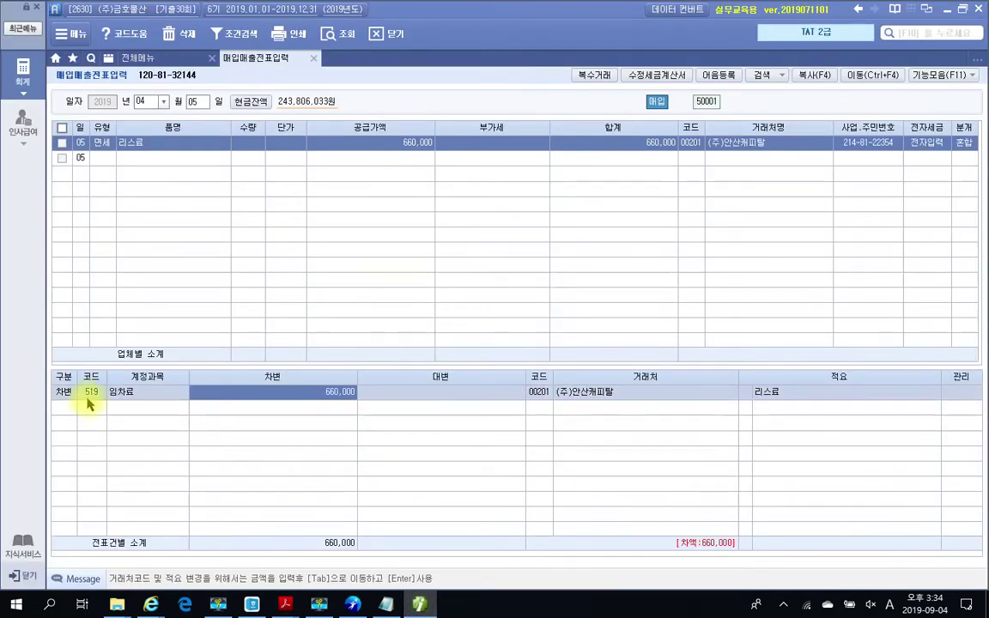
Start a credit line (대변) in the lease entry's journal and check the invoice's payment details in 2019 TAT 2급(2쇄).pdf
click(73, 411)
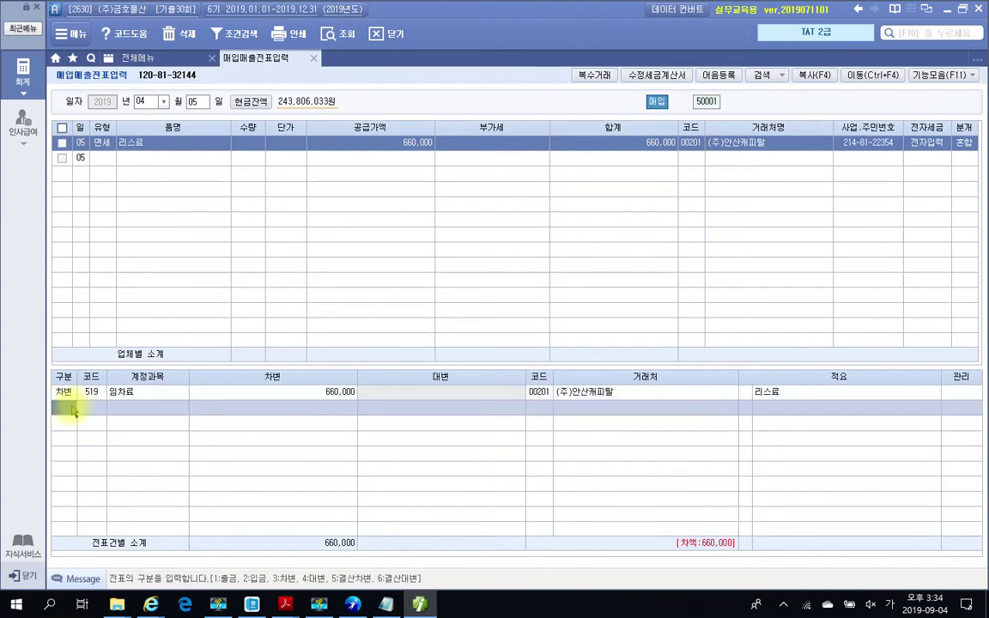
text(4)
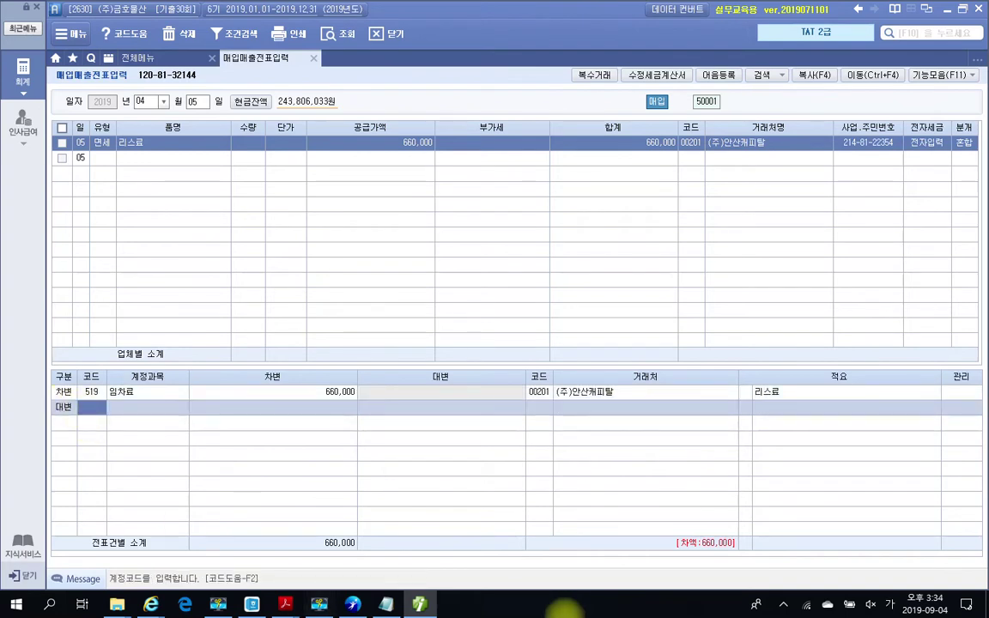
mouse_move(284, 605)
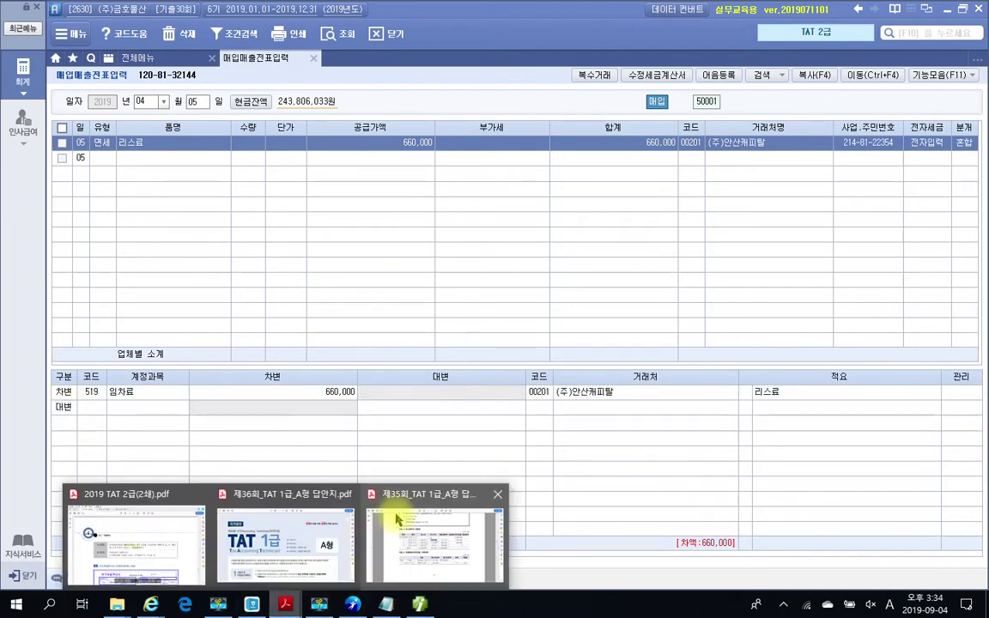
click(133, 489)
scroll(403, 444, down, 10)
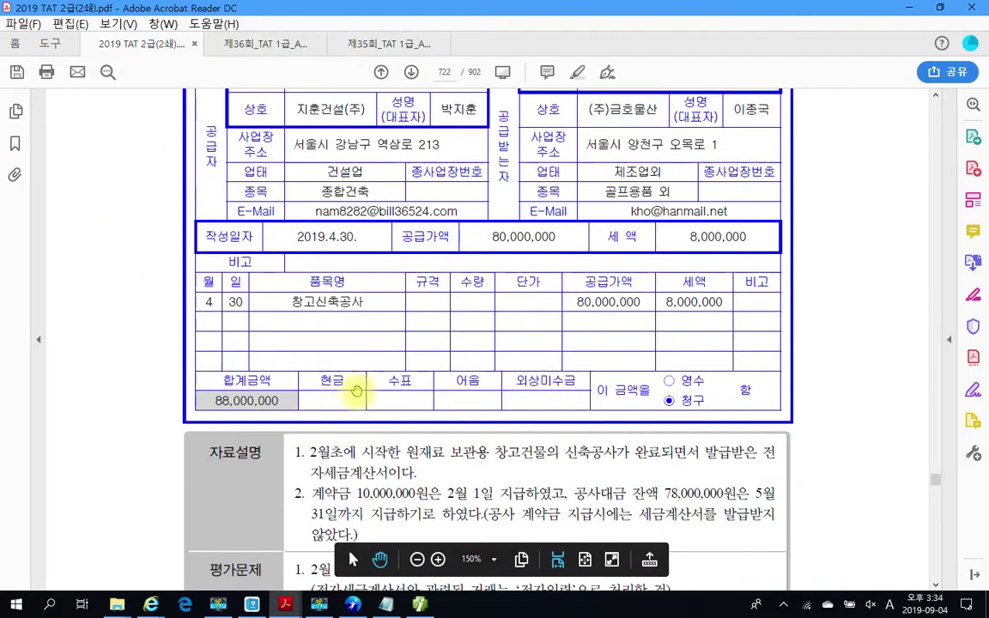
scroll(347, 386, up, 10)
scroll(343, 386, up, 8)
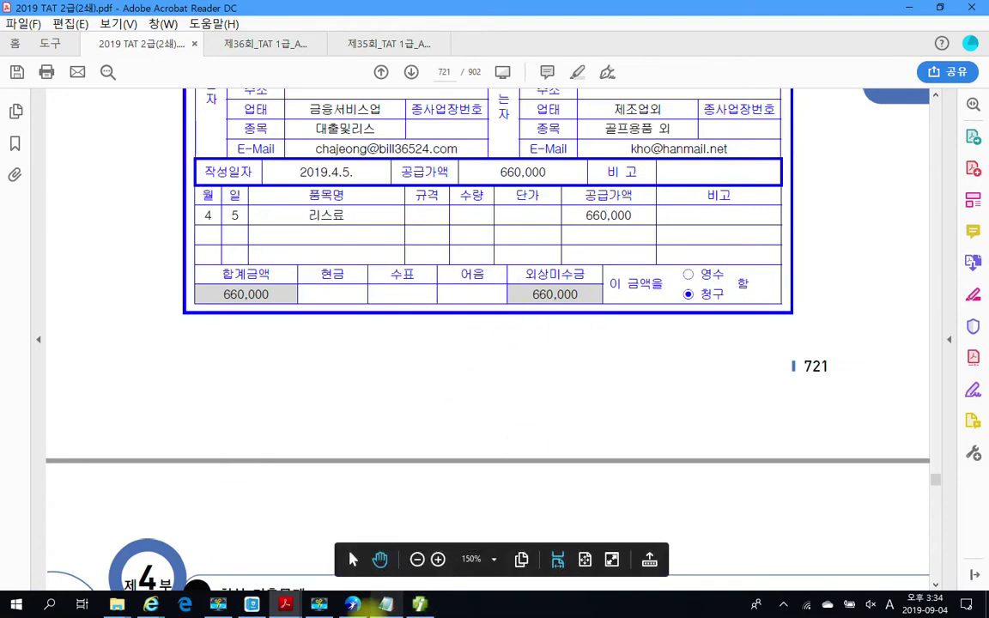
mouse_move(419, 608)
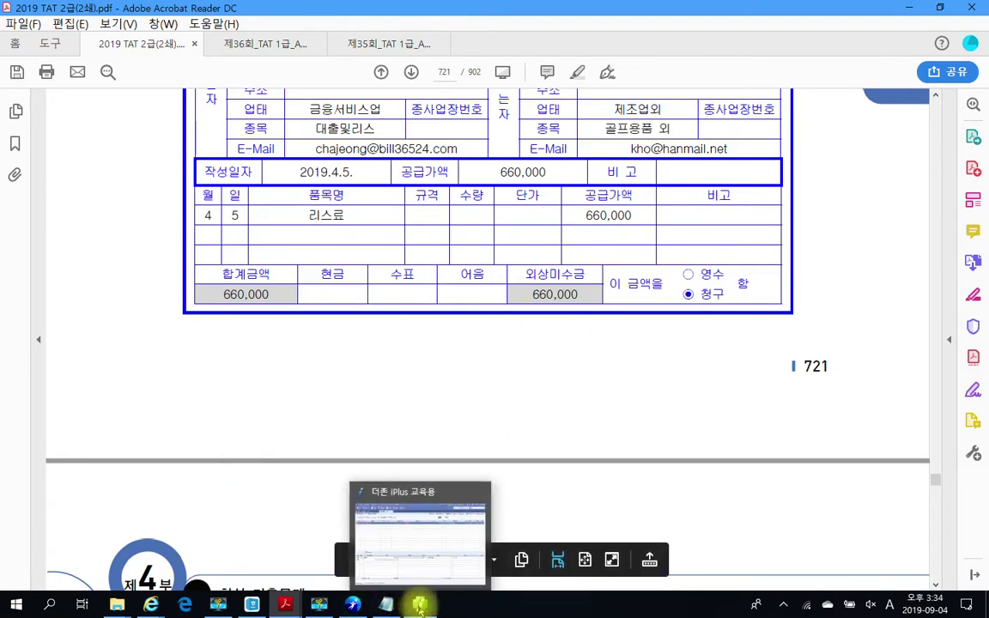
click(419, 606)
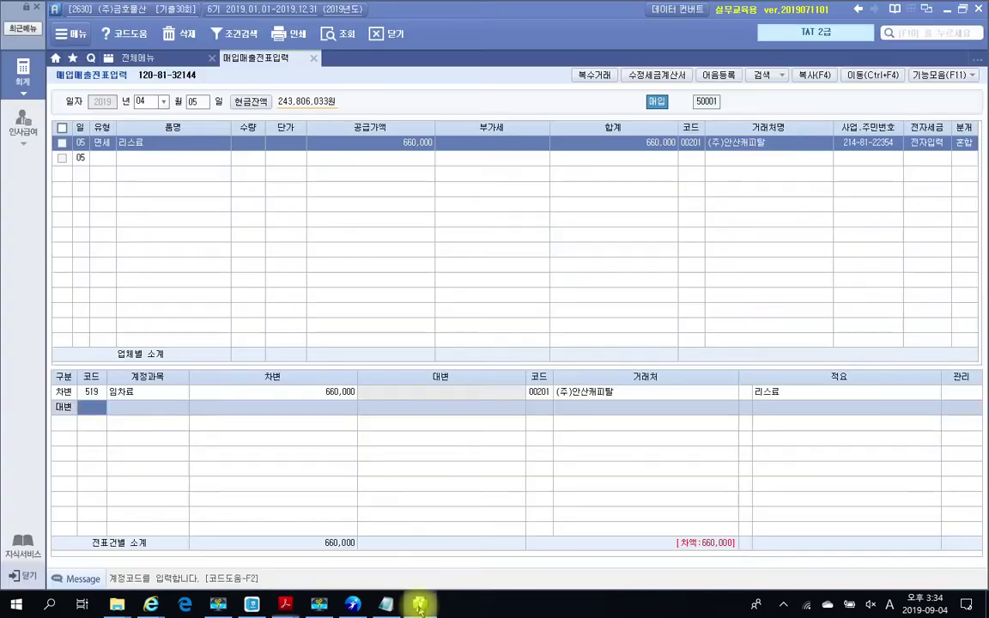
Set the credit line to account 253 미지급금 for 660,000 and reselect the saved 리스료 entry to review its journal
text(253)
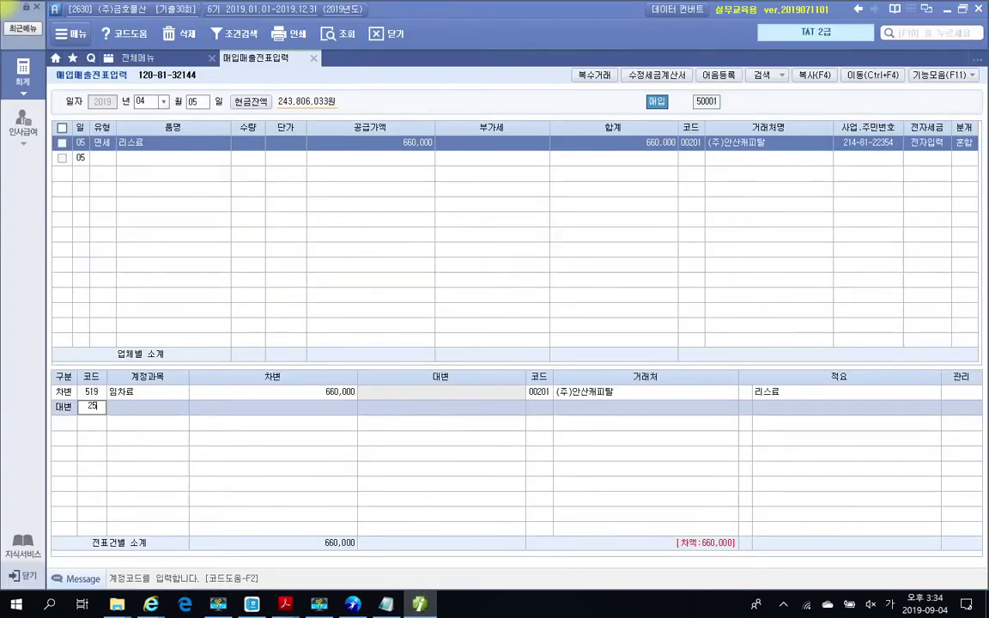
key(Return)
text(66)
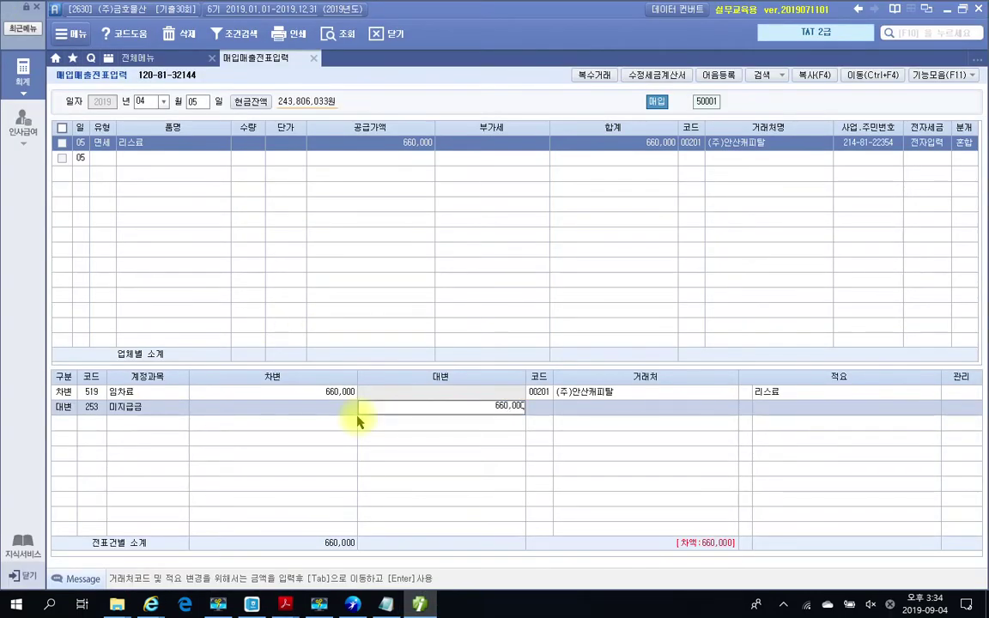
text(0,000)
key(Return)
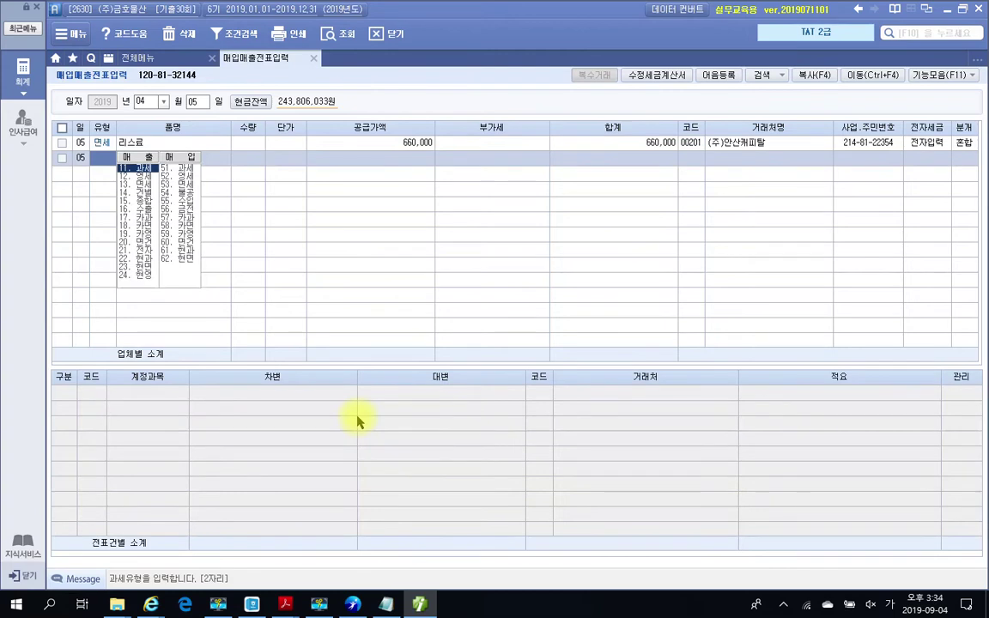
click(964, 146)
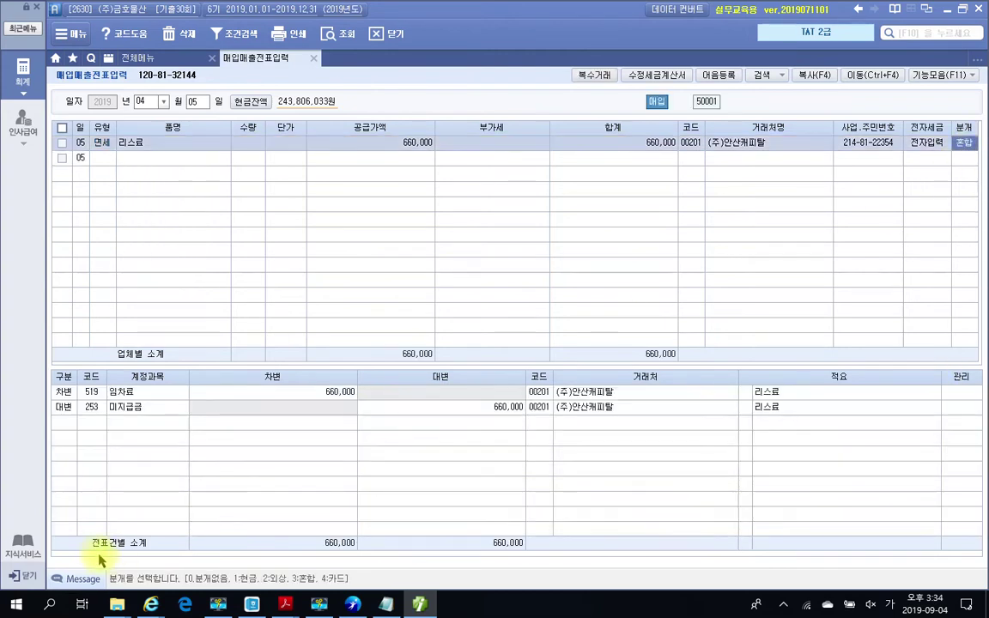
In the TAT 2급 PDF, read question 2 (신규매입자산의 고정자산등록), including the warehouse construction invoice, the data description and the tasks
mouse_move(290, 609)
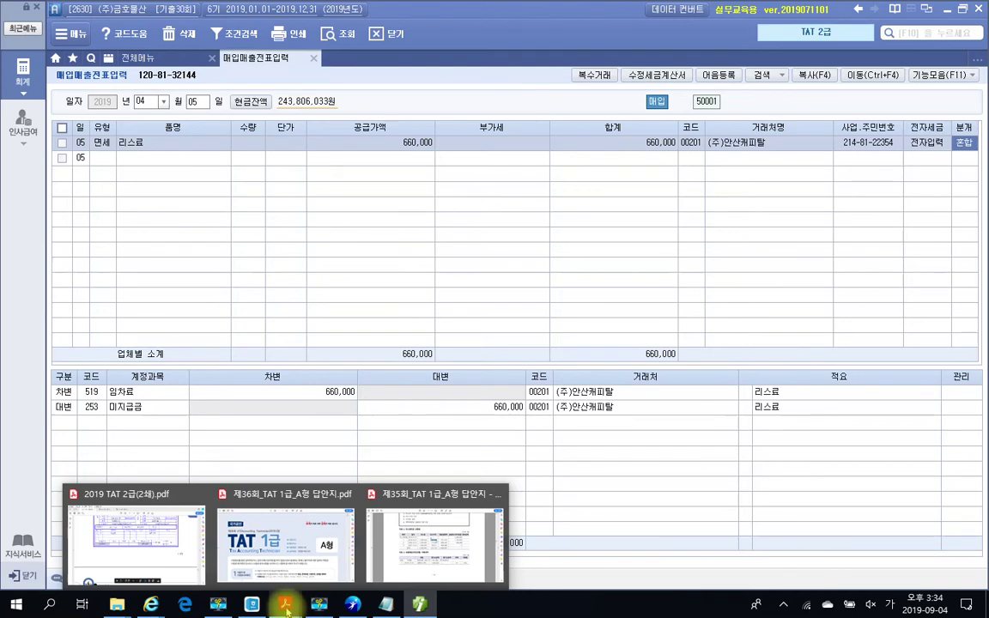
click(136, 566)
scroll(472, 446, down, 12)
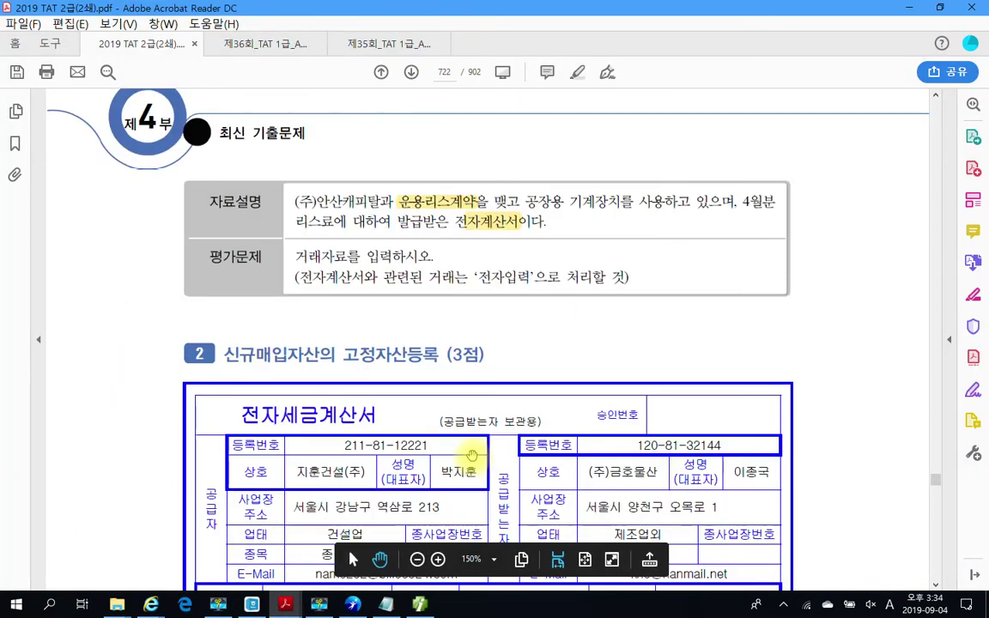
scroll(470, 455, down, 2)
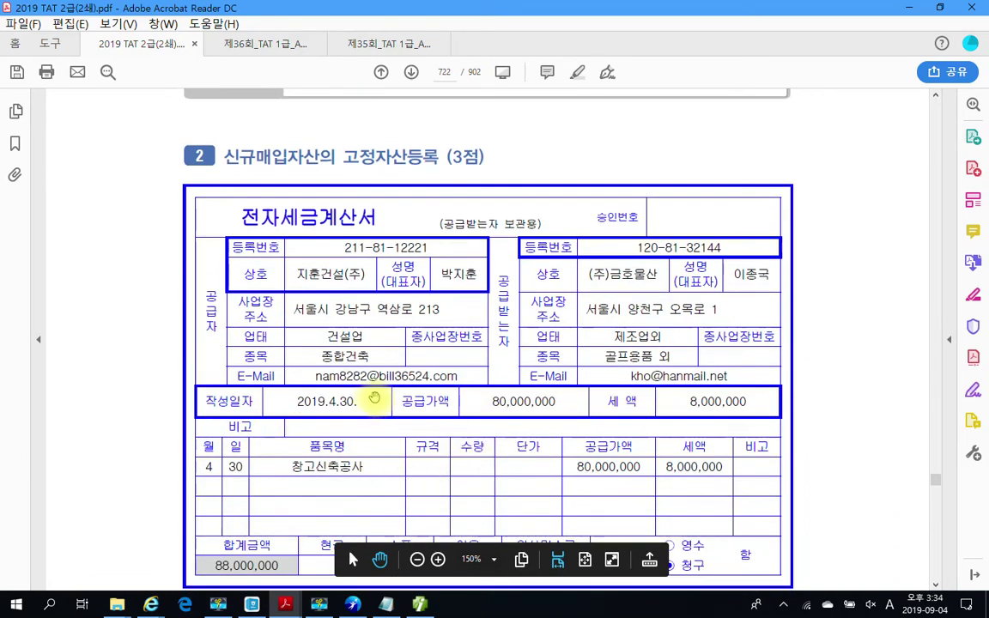
scroll(374, 402, down, 3)
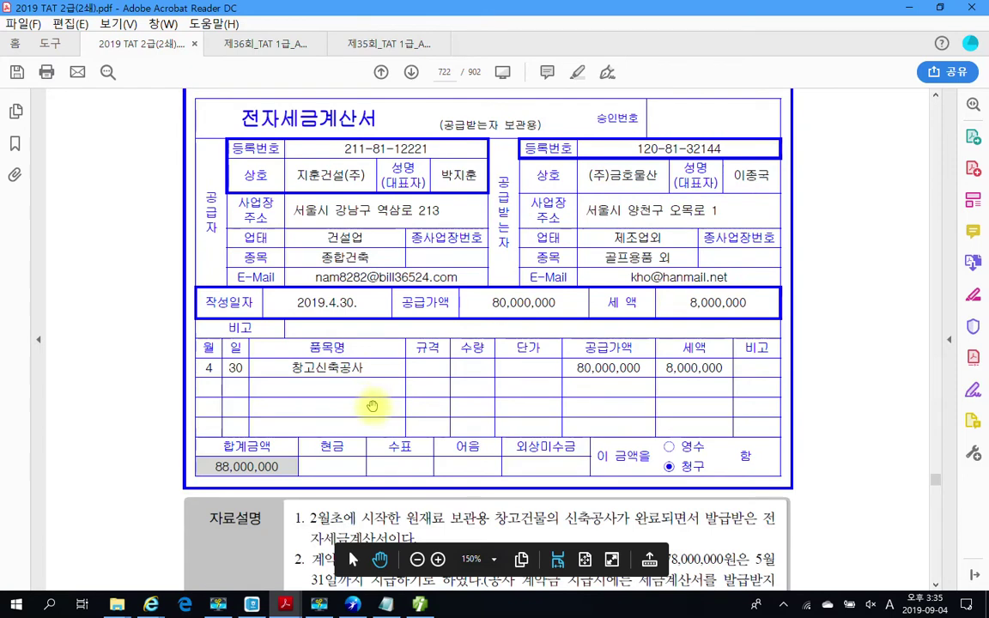
scroll(347, 379, down, 4)
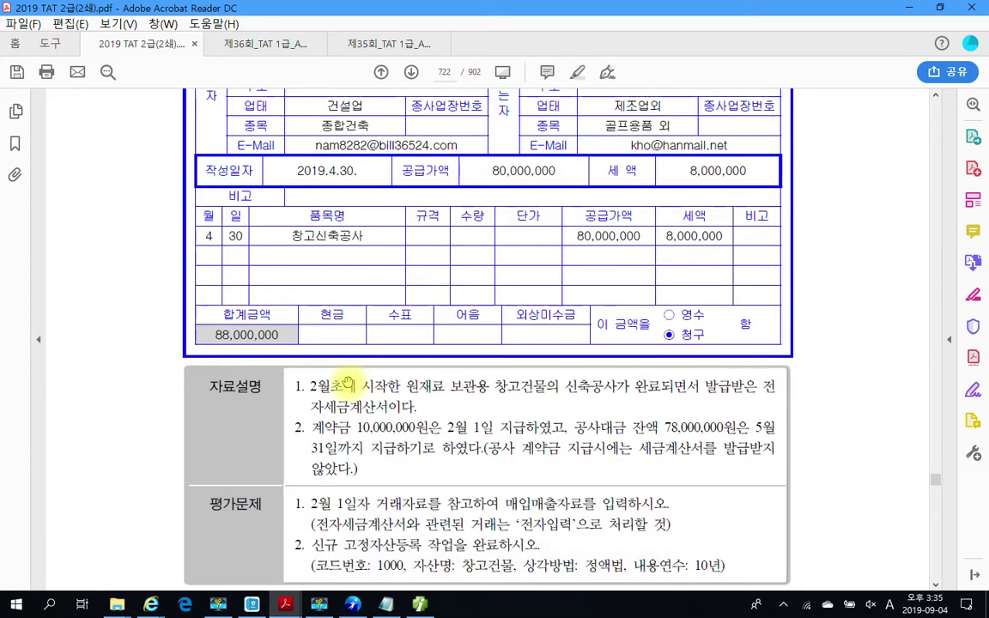
scroll(346, 385, down, 1)
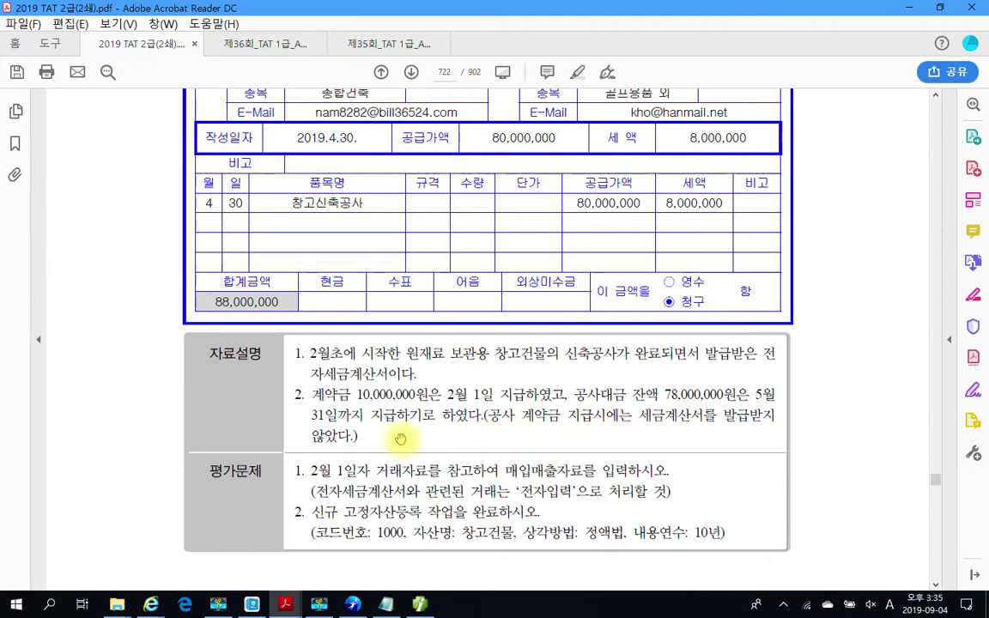
scroll(400, 439, down, 2)
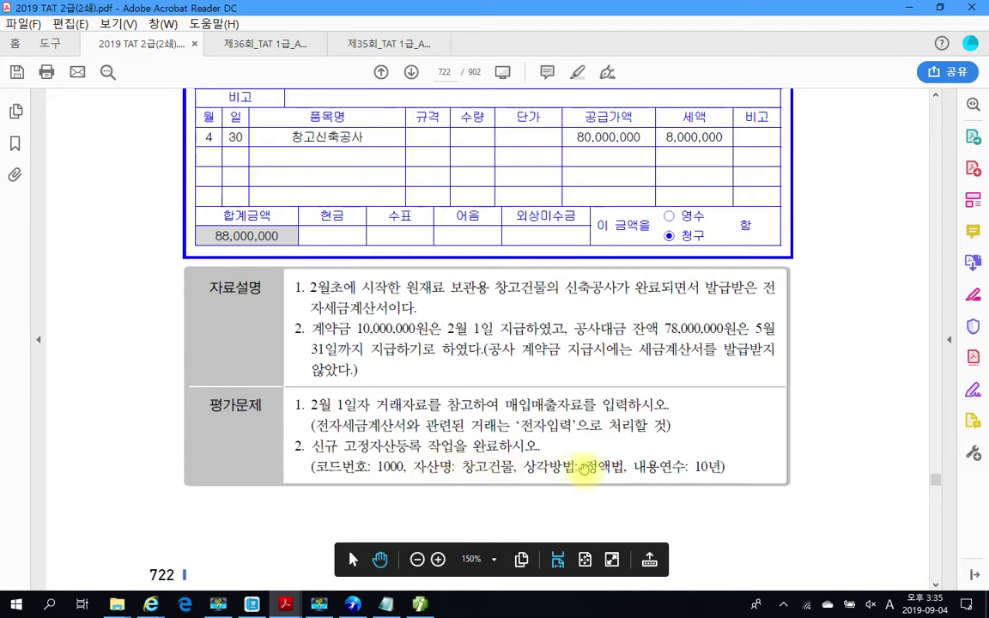
scroll(485, 471, up, 2)
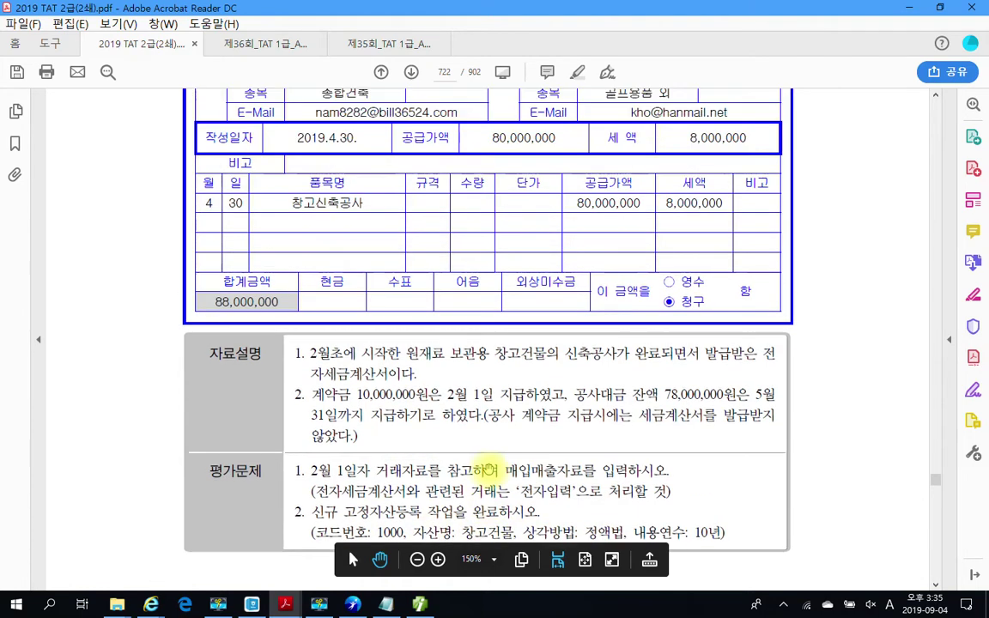
scroll(485, 470, up, 3)
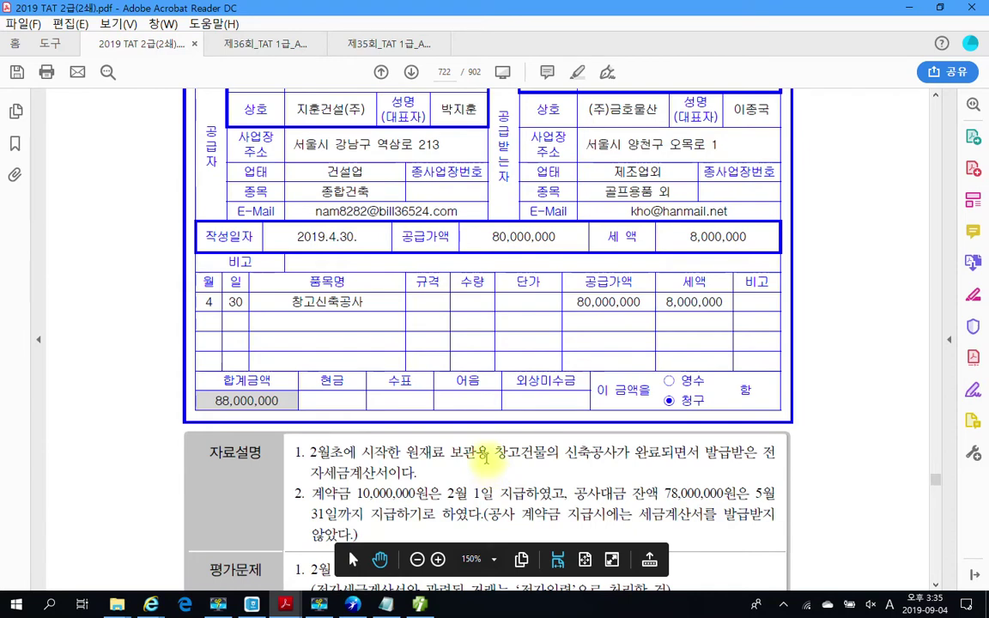
scroll(485, 460, up, 1)
scroll(485, 461, down, 1)
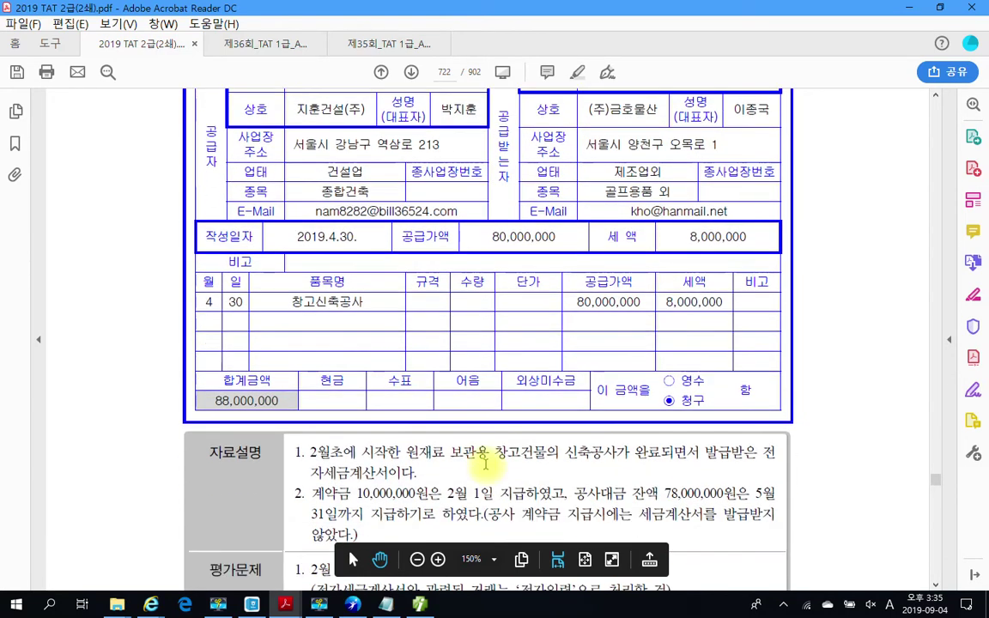
scroll(485, 463, up, 2)
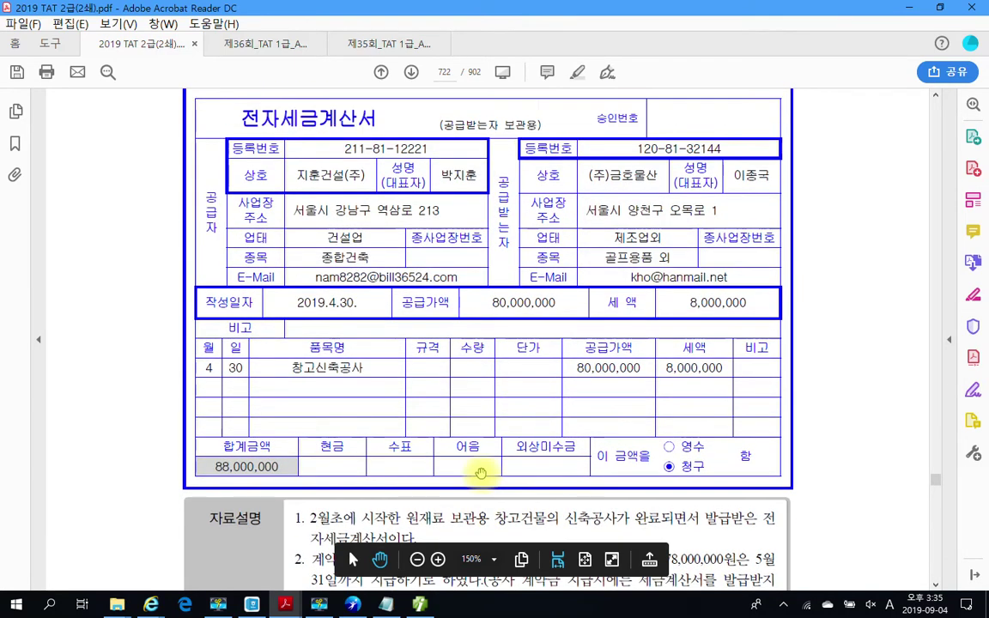
scroll(566, 395, down, 4)
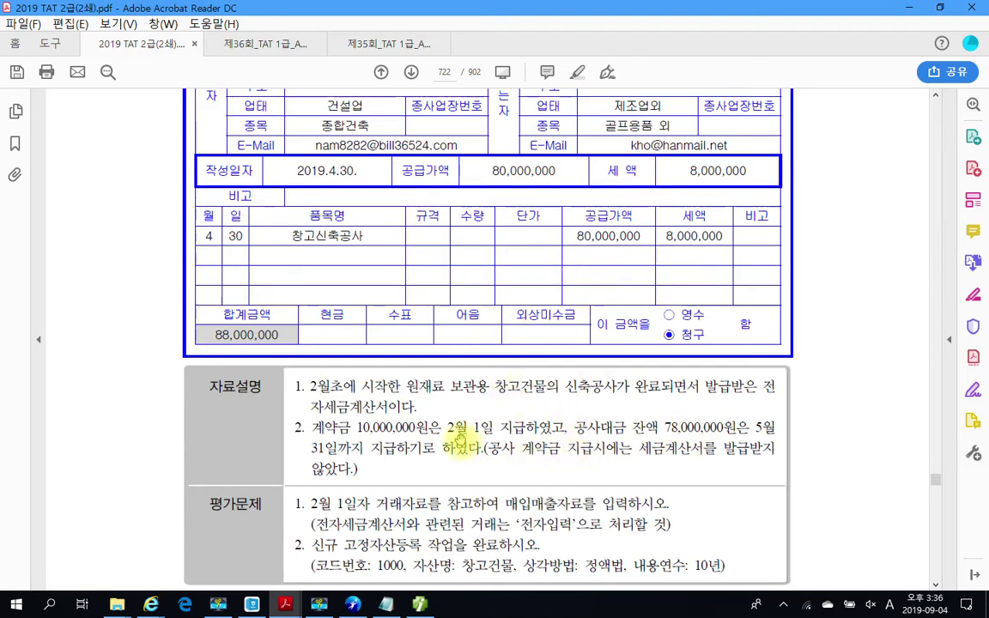
scroll(460, 434, down, 1)
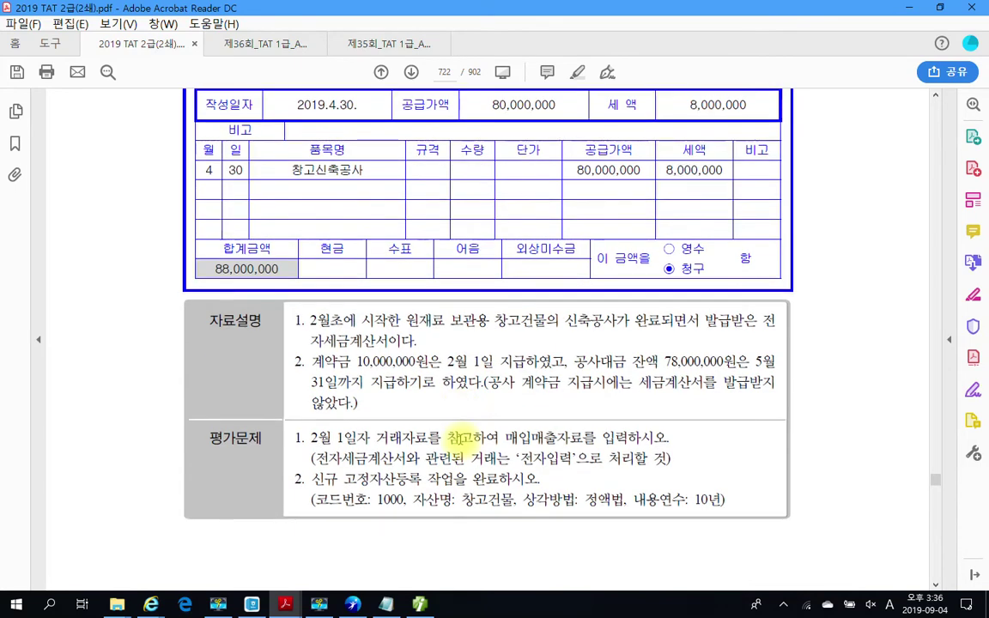
Highlight the phrase "계약금 10,000,000원은 2월 1일 지급하였고" in question 2's data description
drag(314, 361, 564, 361)
right_click(519, 372)
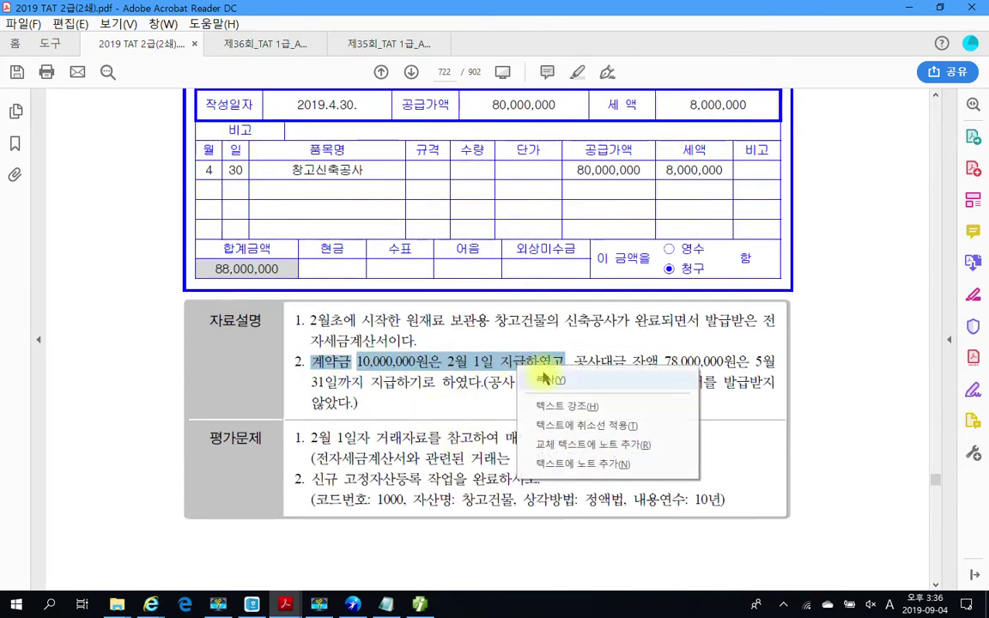
click(575, 414)
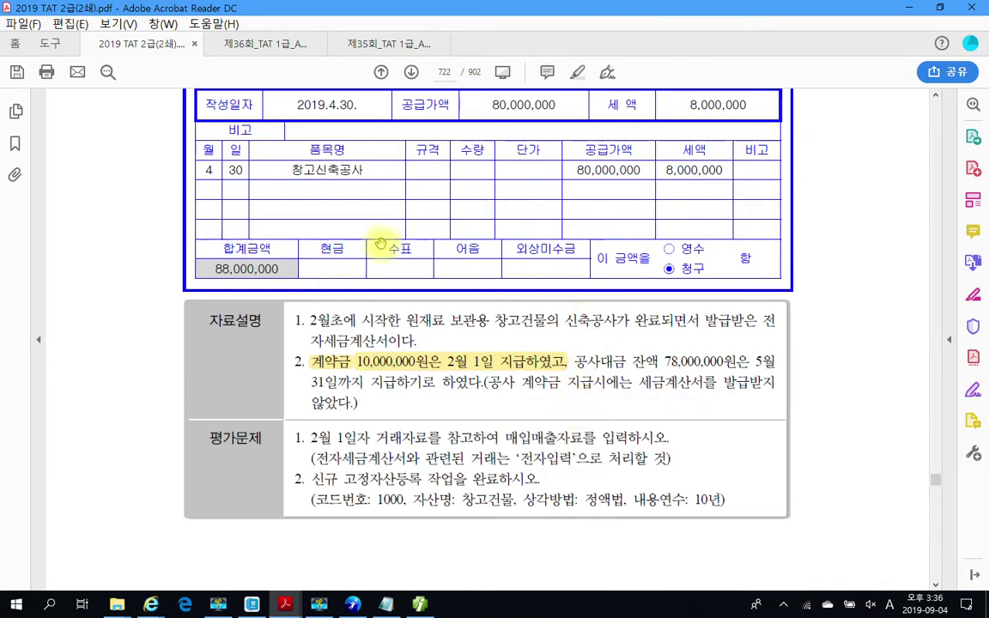
Mark the invoice total, 창고신축공사, the payment deadline, 매입매출자료 and the deposit phrase in red, and clear the marks
mouse_move(290, 277)
mouse_down()
mouse_move(214, 278)
mouse_move(210, 250)
mouse_move(266, 247)
mouse_move(343, 269)
mouse_up()
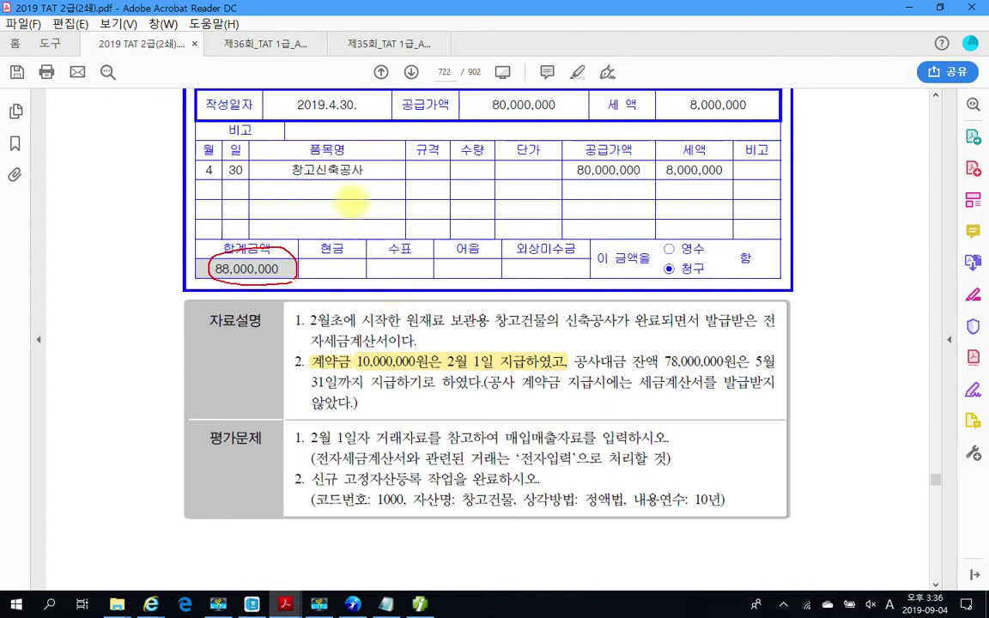
drag(291, 182, 397, 186)
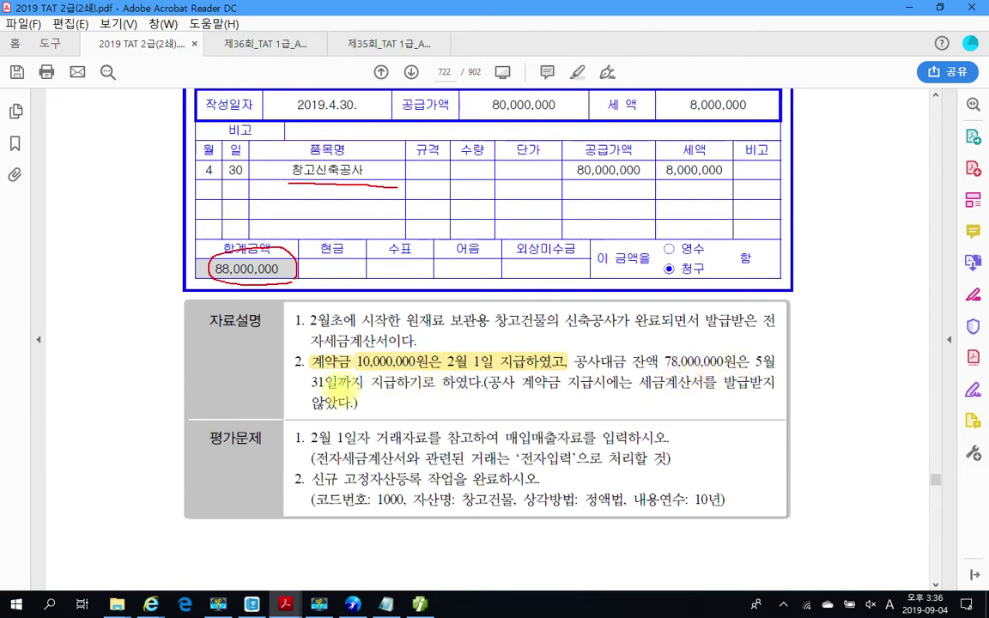
drag(313, 389, 442, 391)
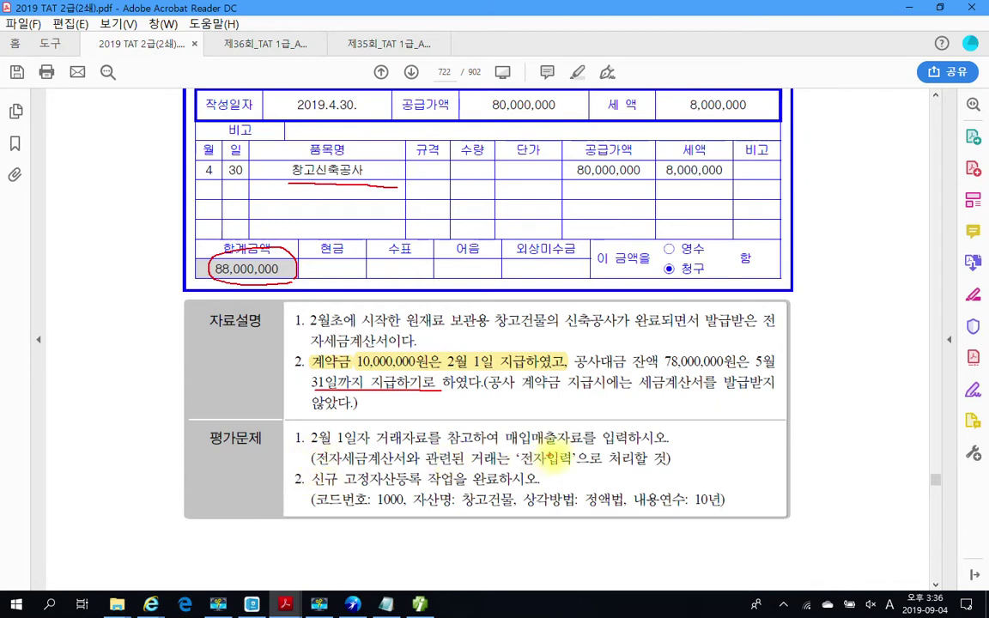
drag(510, 446, 594, 445)
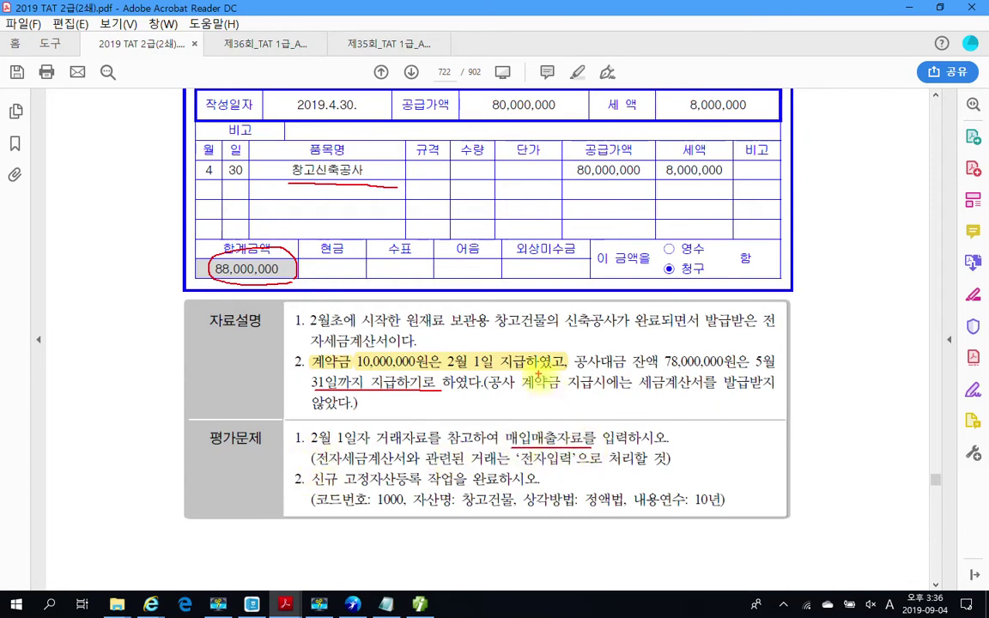
mouse_move(562, 366)
mouse_down()
mouse_move(311, 382)
mouse_move(307, 357)
mouse_move(506, 350)
mouse_move(562, 364)
mouse_move(435, 366)
mouse_up()
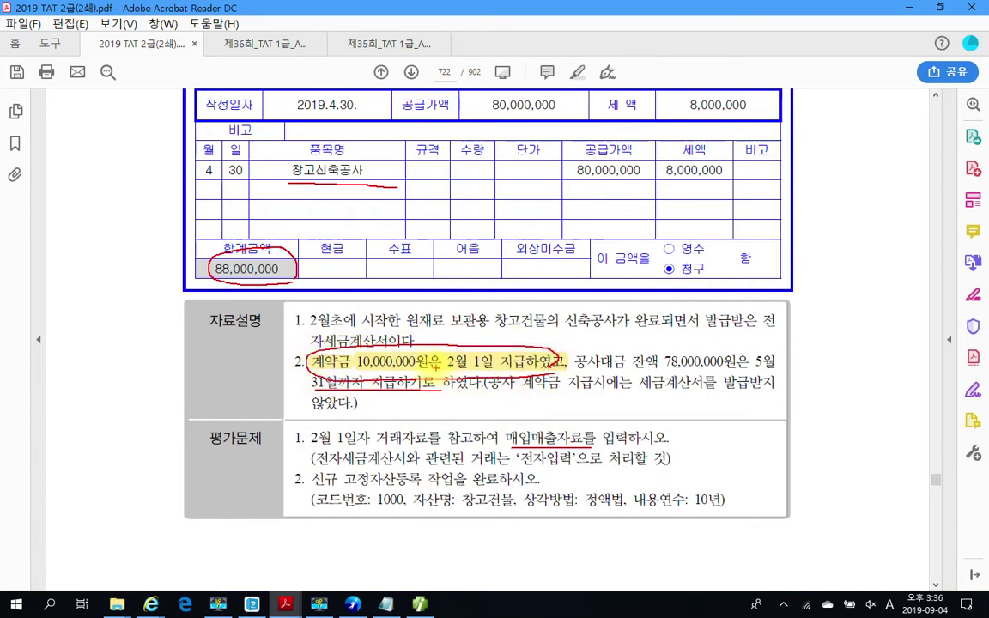
key(Escape)
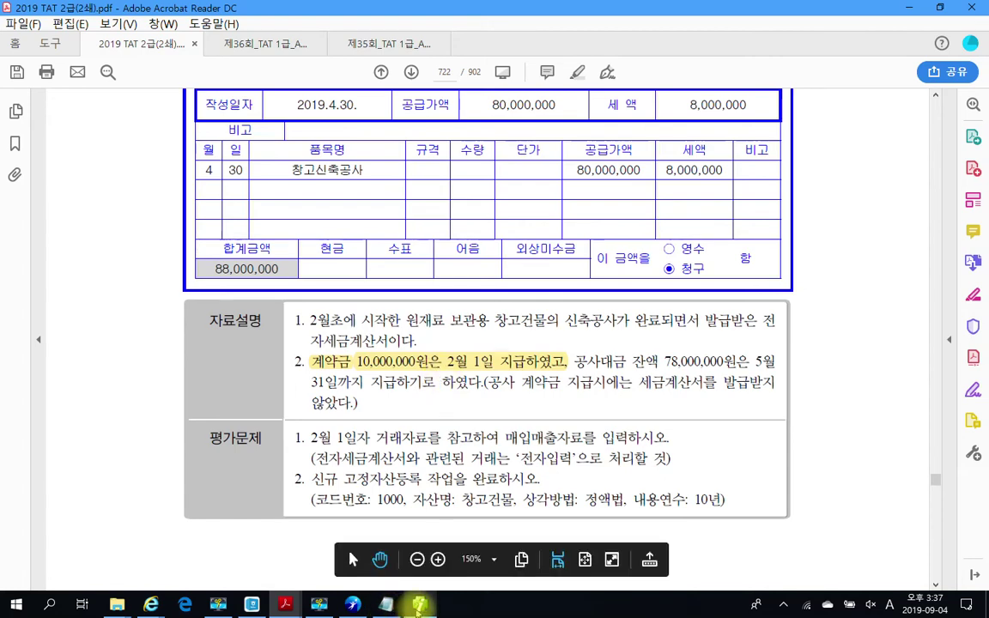
Switch to the accounting program, open 일반전표입력 and set the voucher month to 02
click(418, 604)
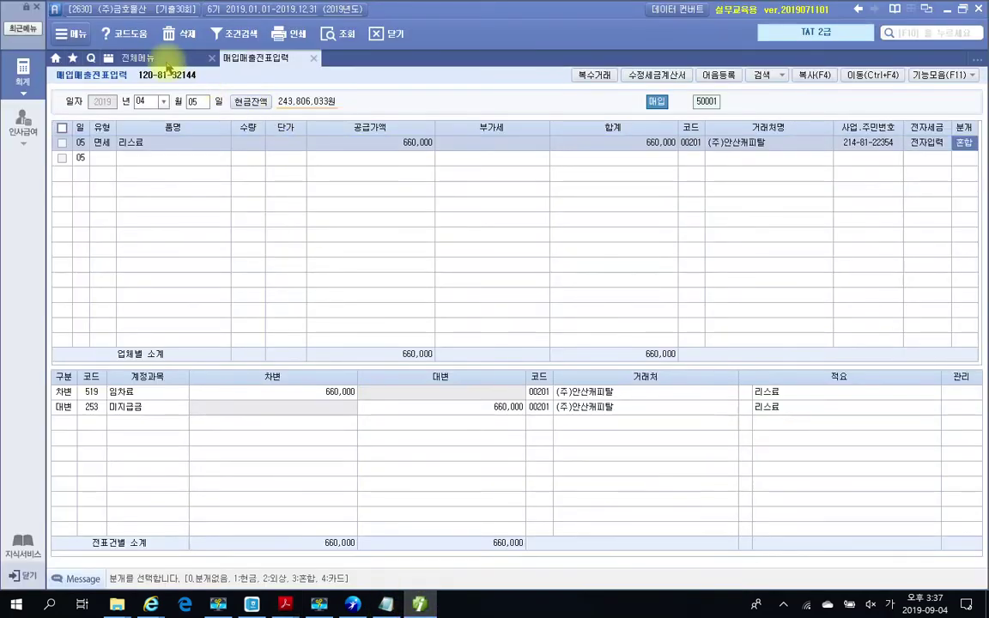
click(142, 58)
click(266, 123)
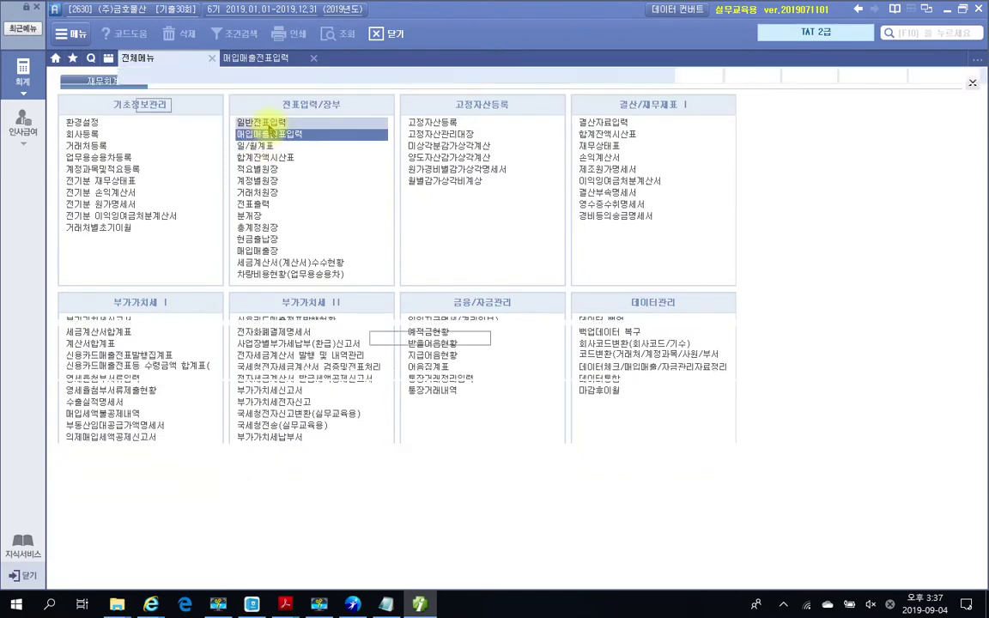
text(2)
key(Return)
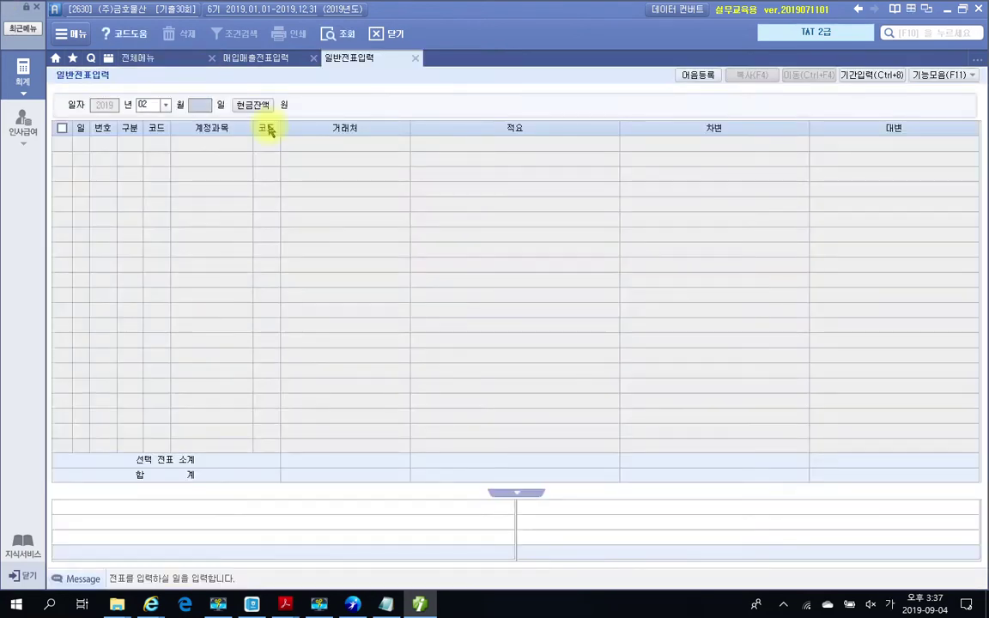
Look up the February 1 vouchers and inspect the 창고신축공사 계약금 entry's debit and credit lines
text(1)
key(Return)
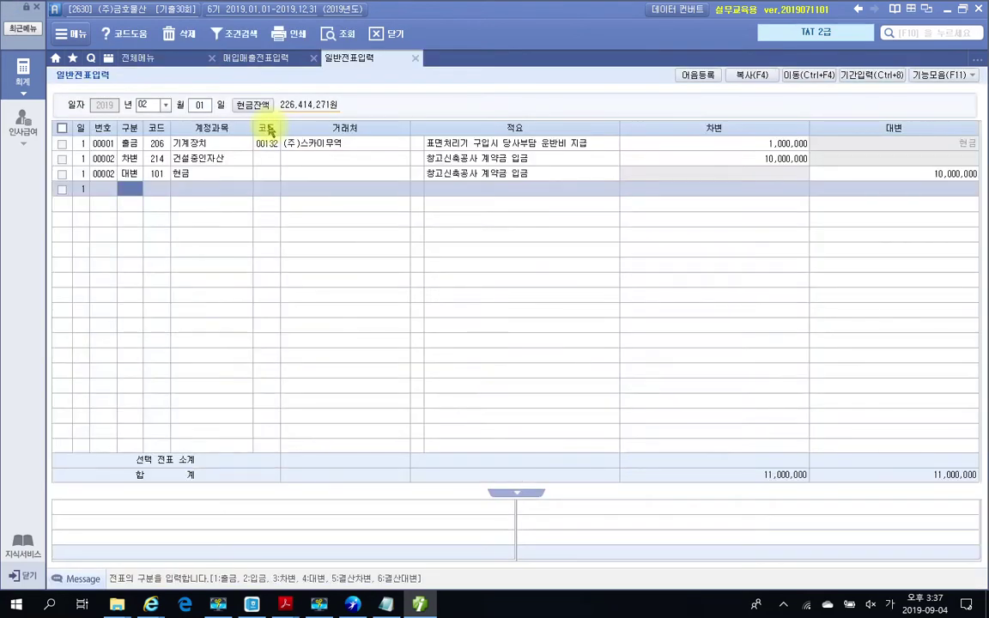
click(227, 173)
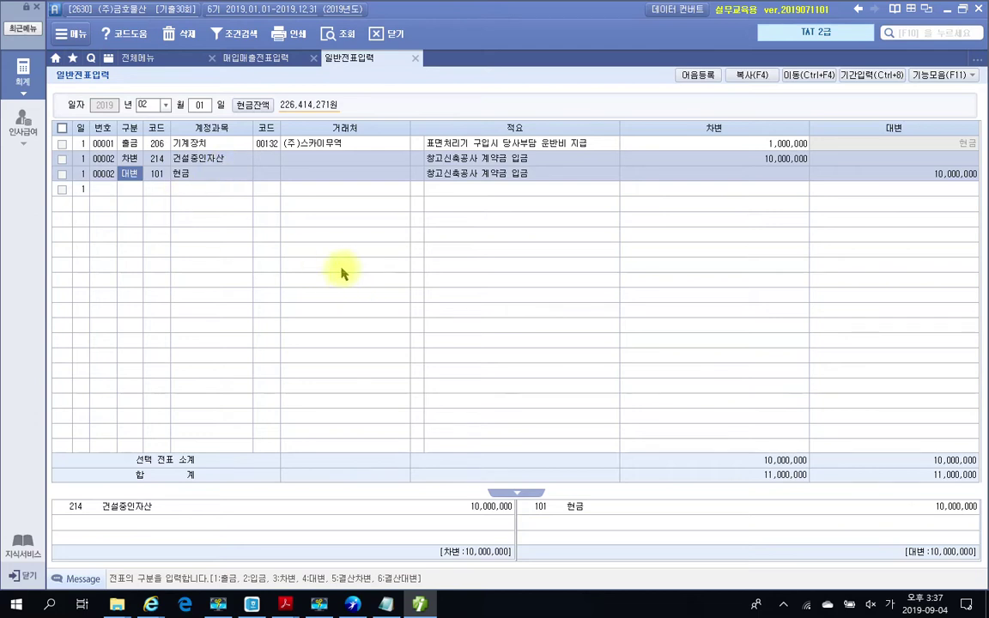
click(130, 157)
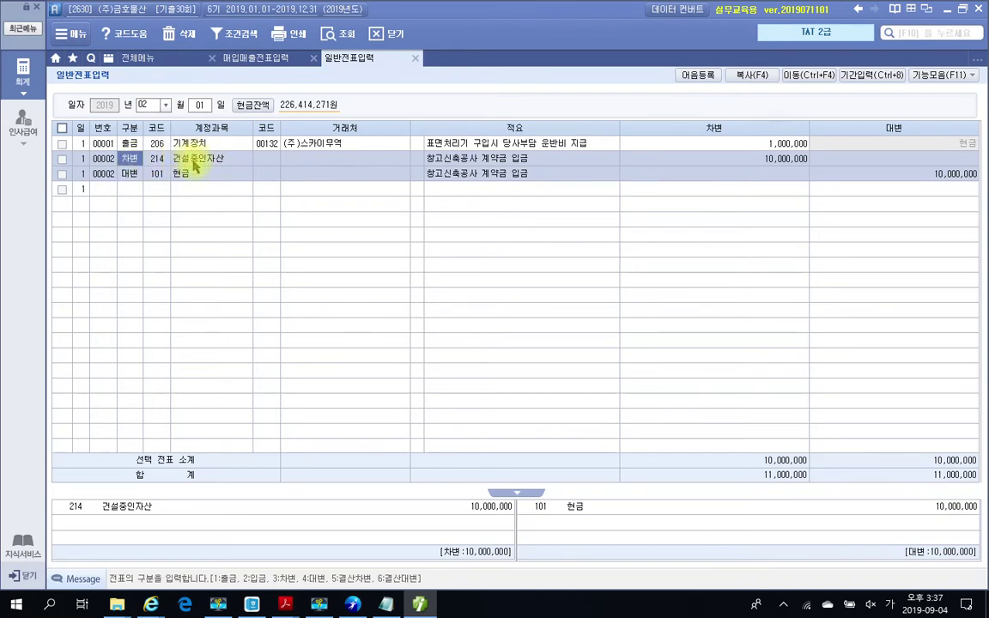
In 매입매출전표입력, start a purchase voucher dated April 30 with the type 51 과세
click(232, 60)
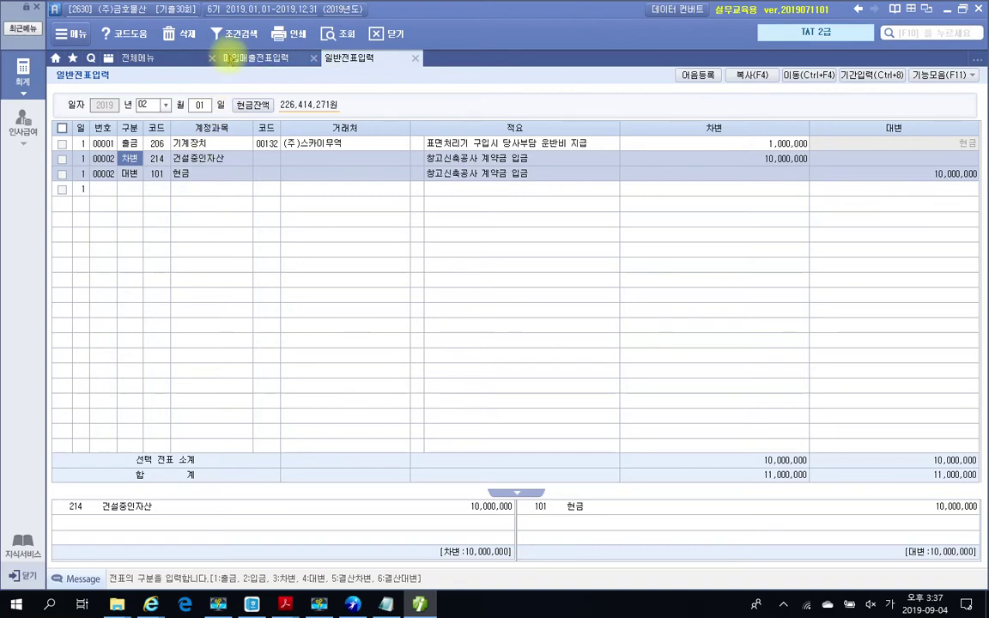
click(145, 103)
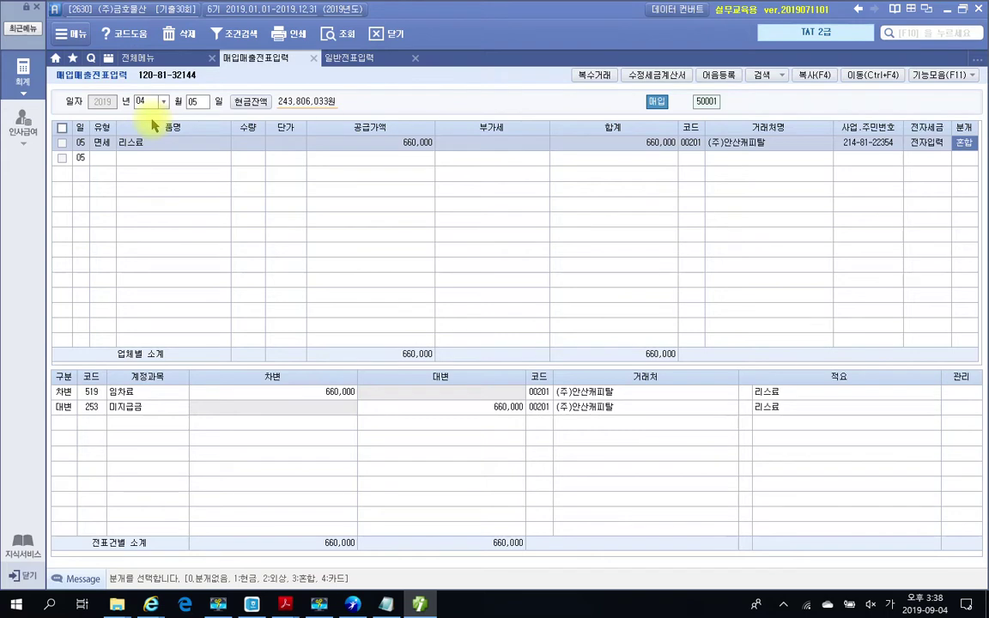
click(194, 103)
text(30)
key(Return)
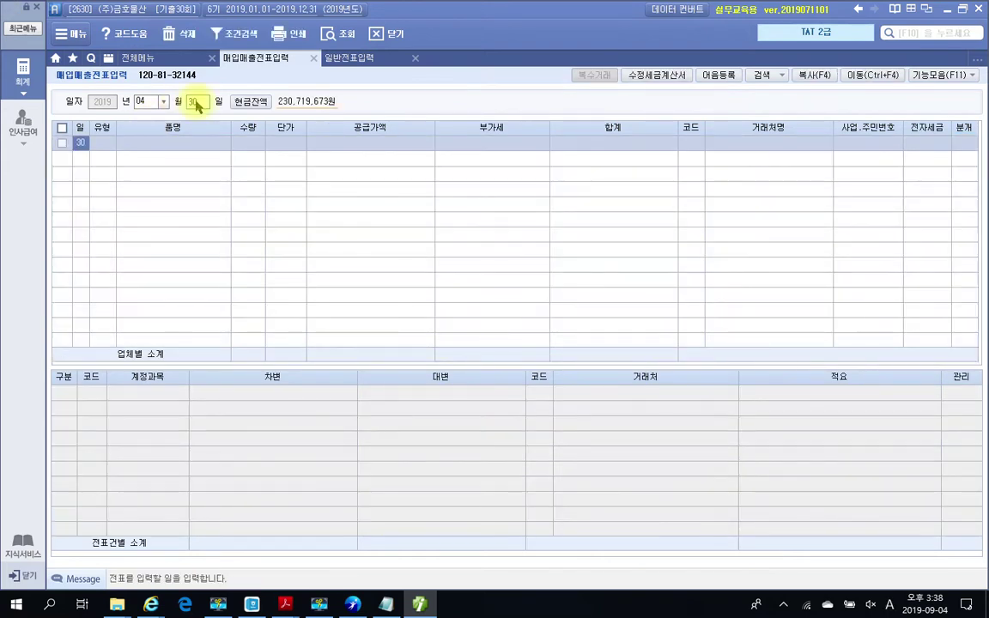
key(Return)
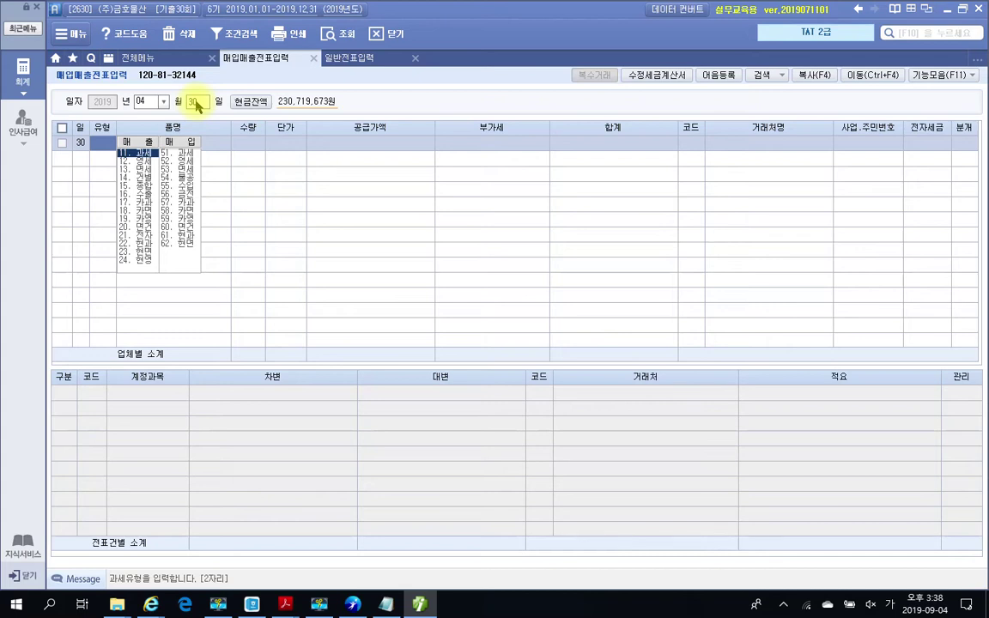
text(11)
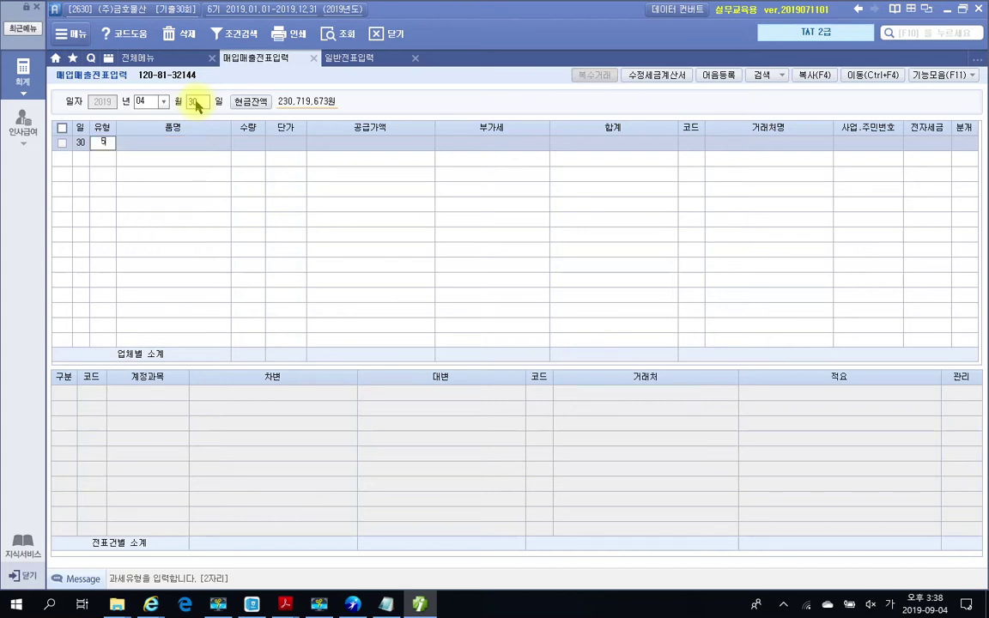
key(Return)
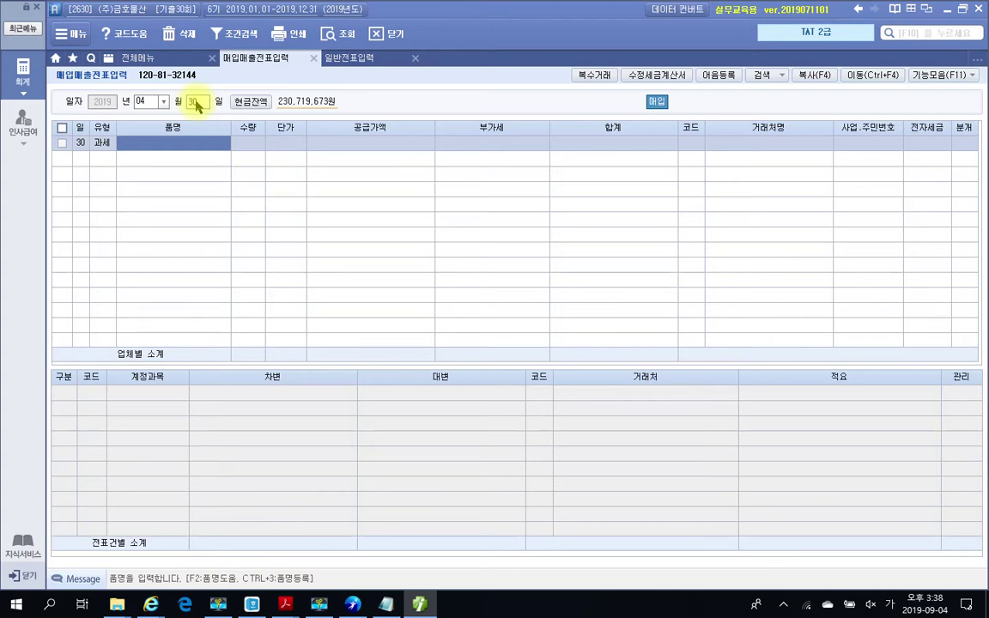
Enter 창고건물 as the voucher's item name and check the item name on the warehouse invoice in the PDF
text(창고건물)
key(Return)
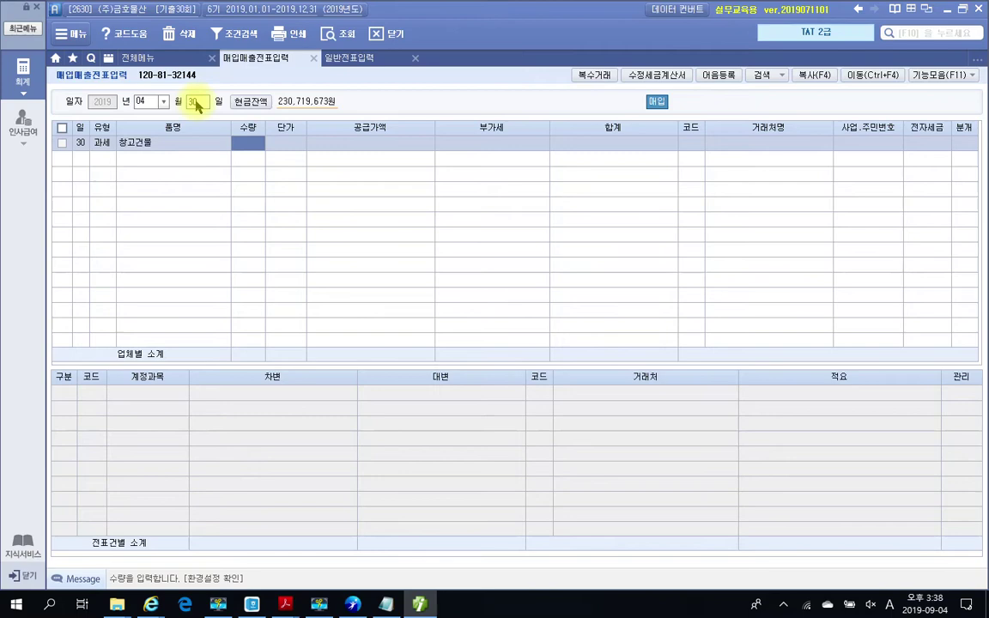
click(273, 608)
click(172, 556)
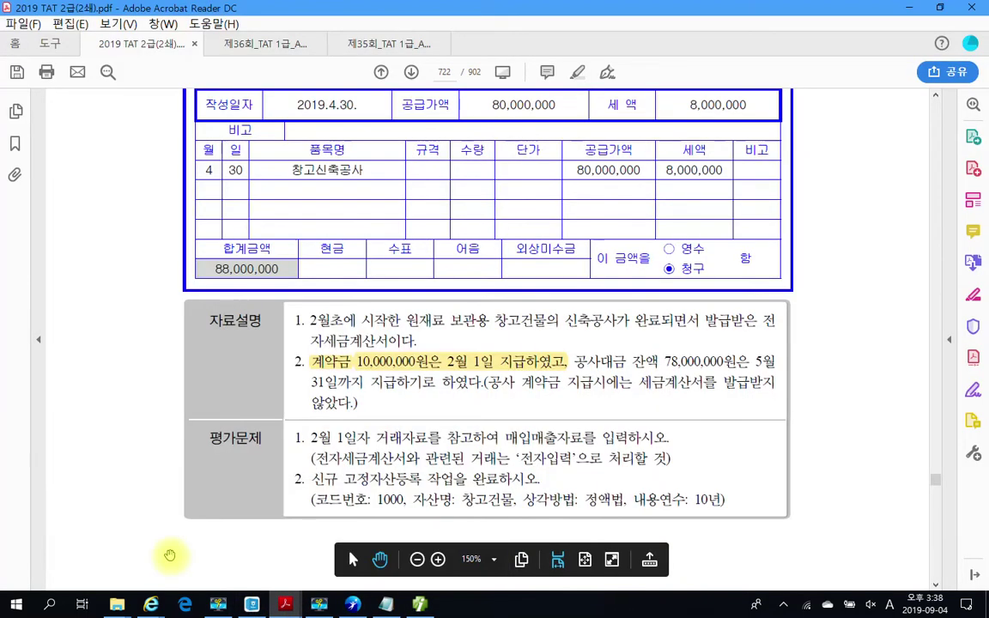
click(419, 605)
Correct the April 30 voucher's item name to 창고신축공사
click(163, 141)
click(171, 144)
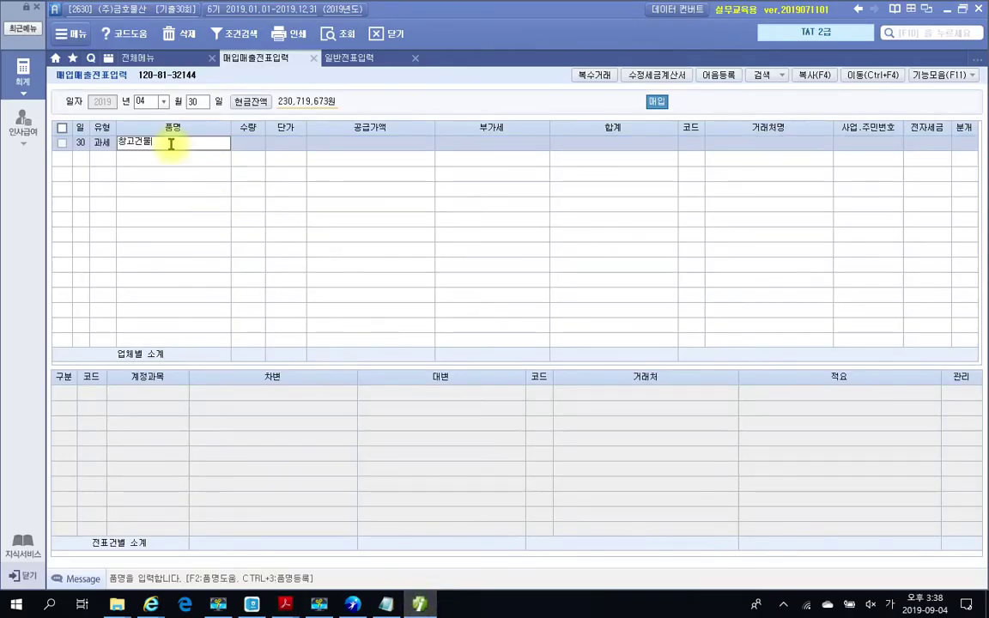
key(BackSpace)
key(BackSpace)
text(시ㅣㅓㄹ)
key(BackSpace)
key(BackSpace)
key(BackSpace)
text(ㄴ)
key(BackSpace)
key(BackSpace)
text(신축)
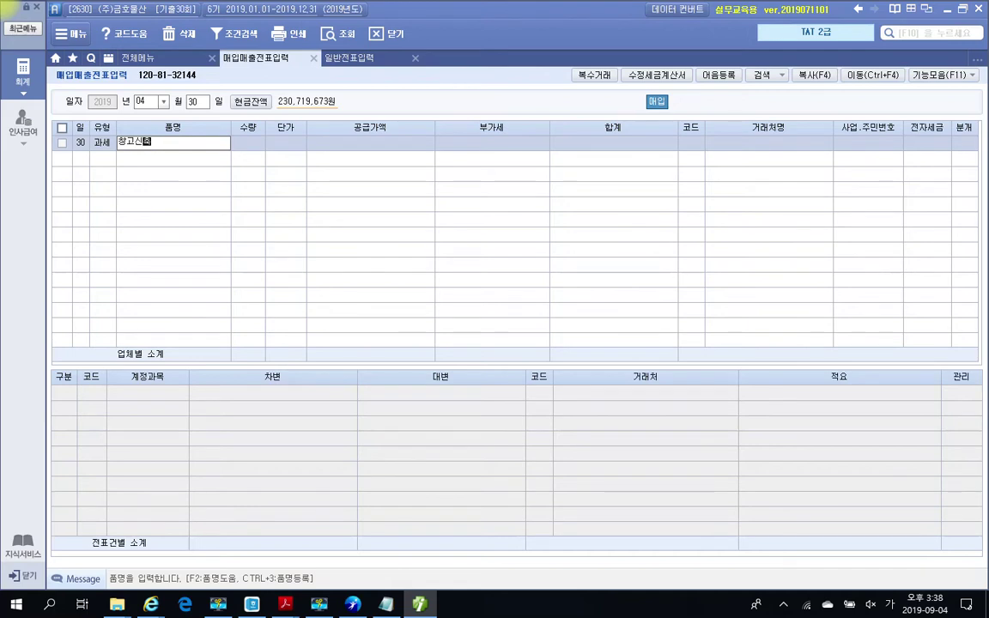
text(공사)
key(Return)
Leave the quantity and unit price blank, set the supply value to 80,000,000 and accept the calculated VAT
key(Return)
key(Return)
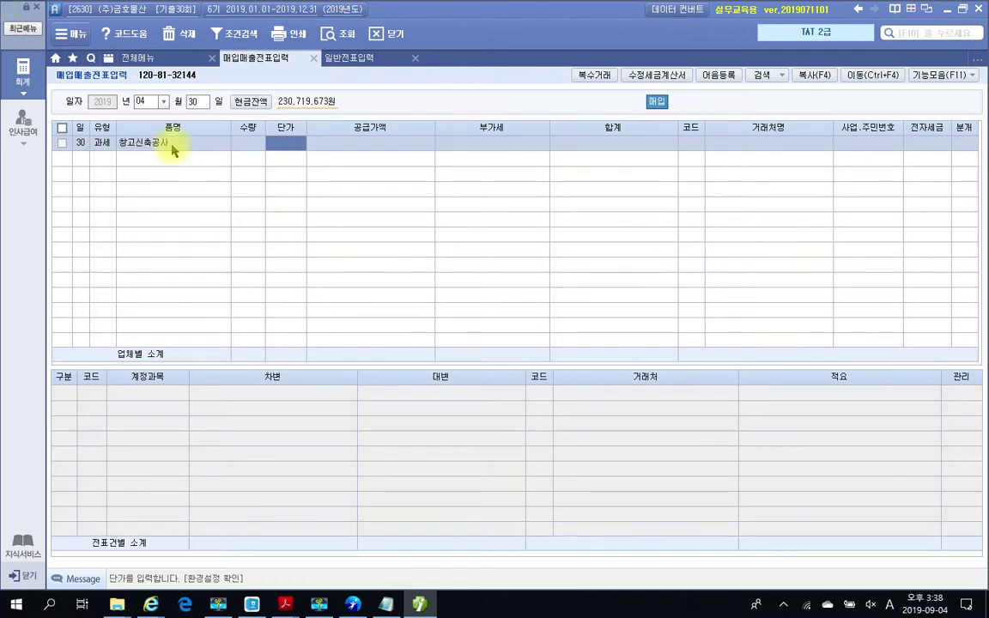
text(80000000)
key(Return)
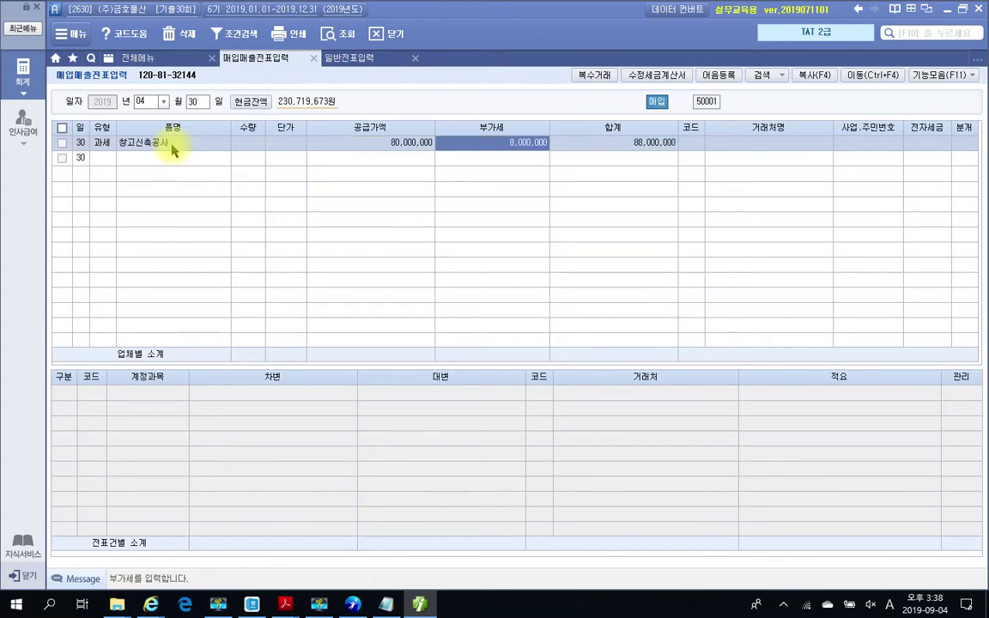
key(Return)
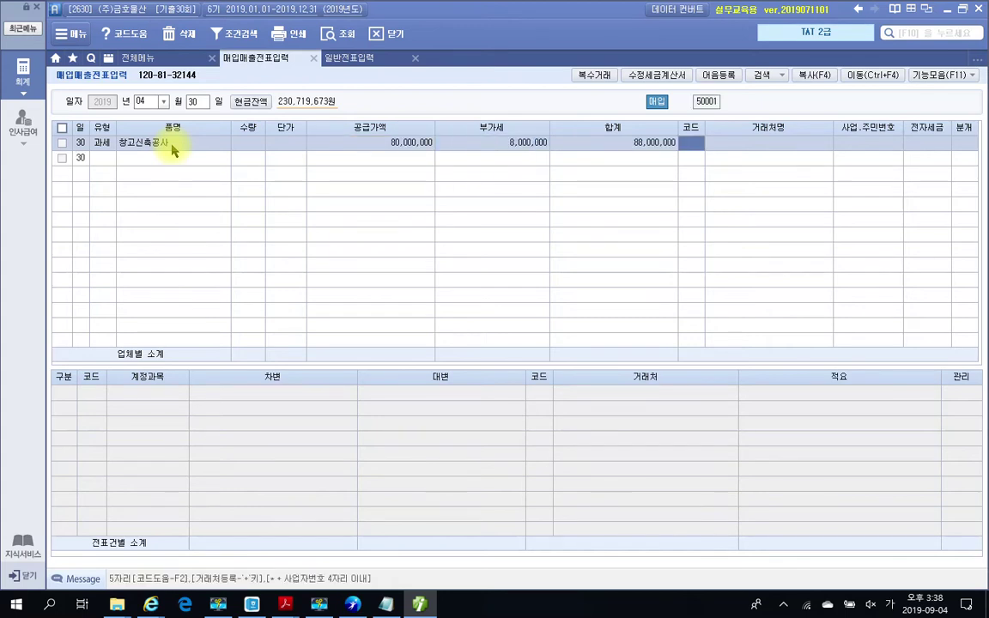
Assign 지훈건설(주) as the vendor, mark the tax invoice as 전자입력 and set the journal type to 혼합
text(지훈)
key(Return)
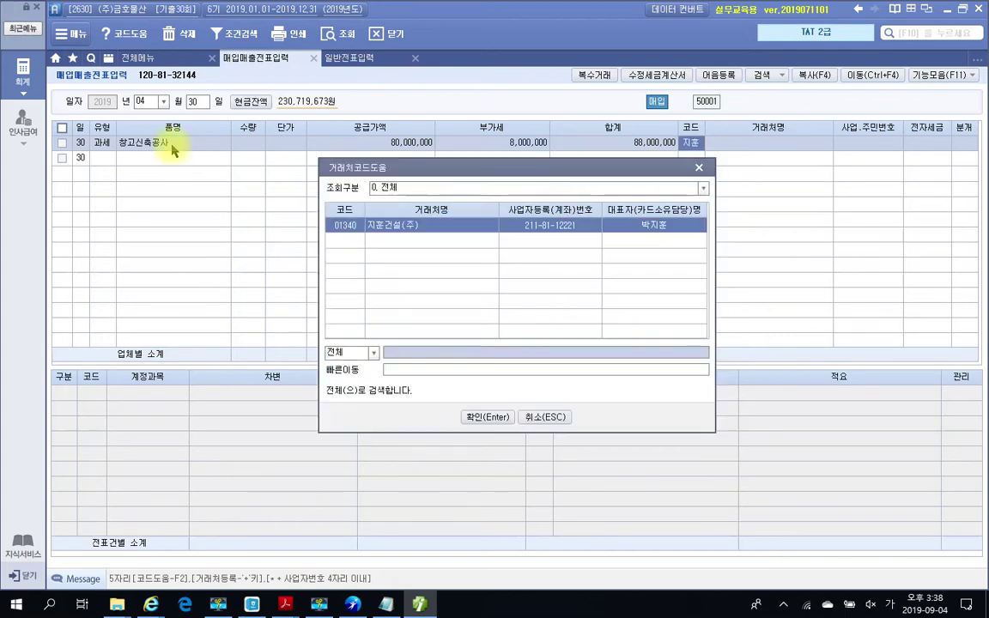
key(Return)
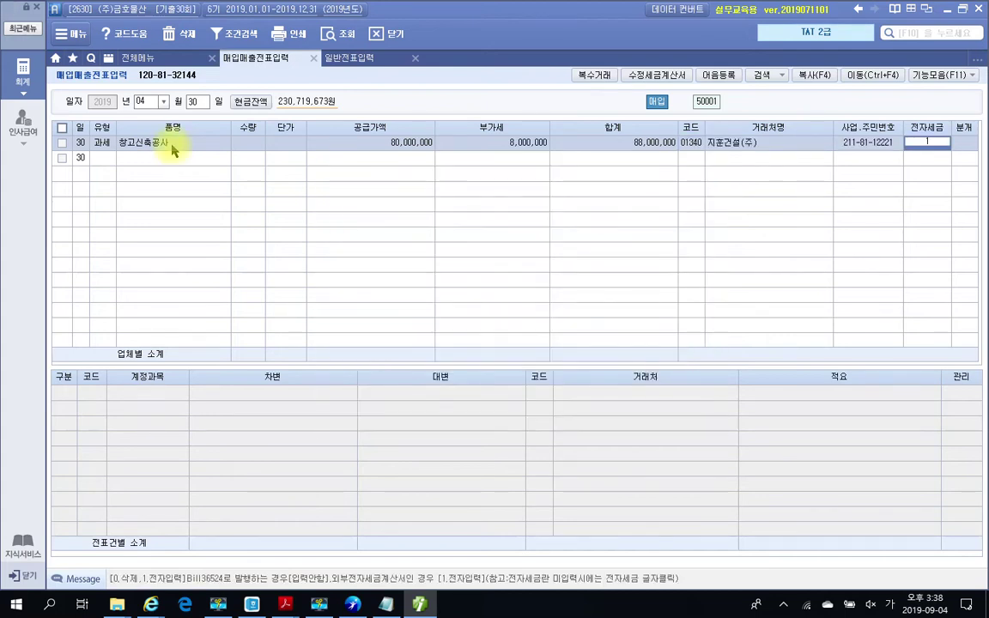
text(1)
key(Return)
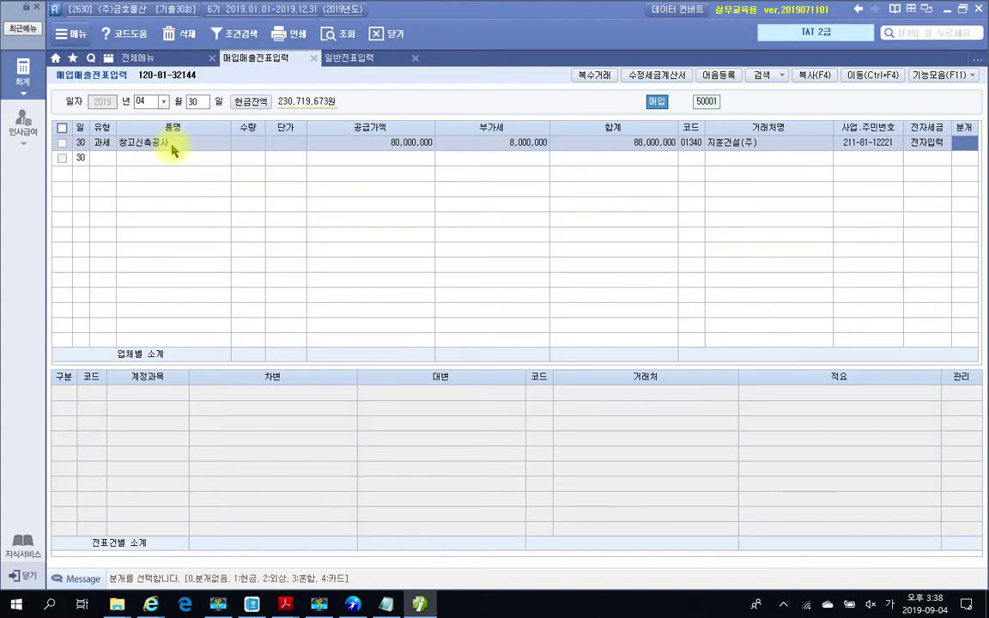
text(3)
key(Return)
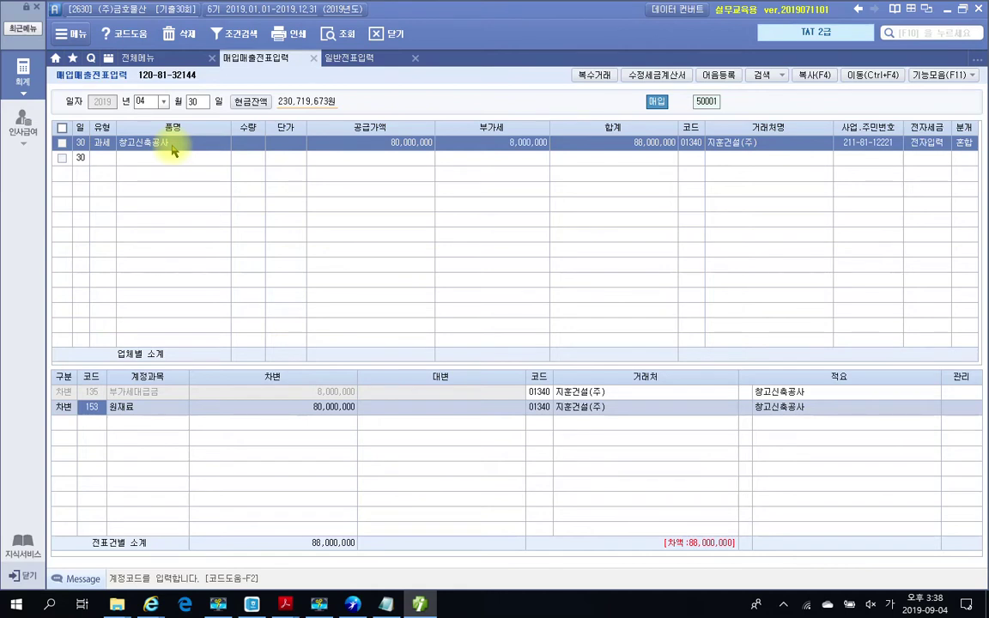
Circle the 원재료 account and the 창고신축공사 item name in red, and clear the marks
drag(131, 402, 146, 421)
mouse_move(161, 168)
mouse_down()
mouse_move(131, 146)
mouse_move(185, 178)
mouse_up()
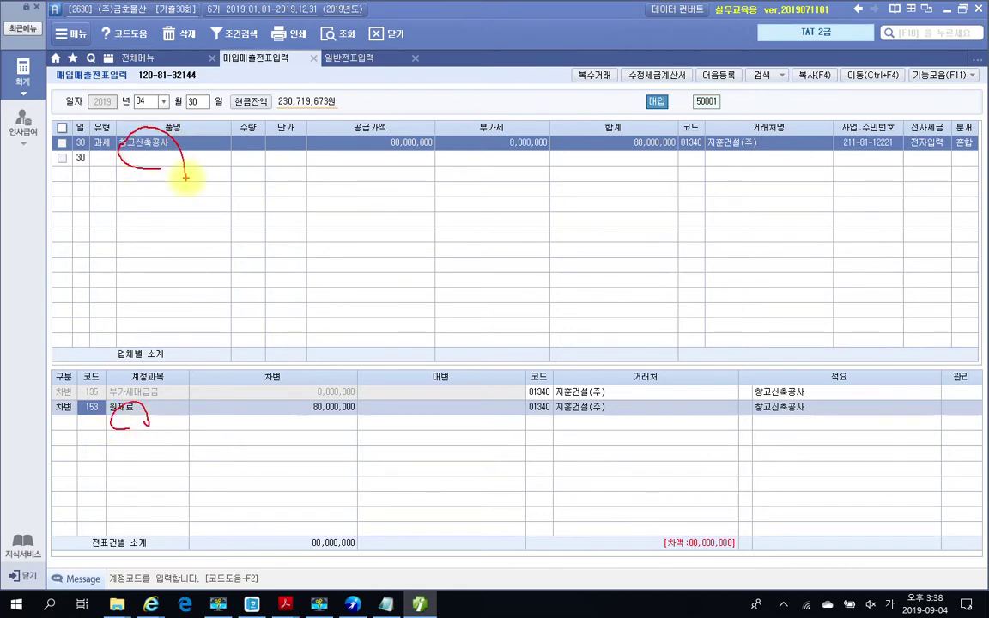
key(Escape)
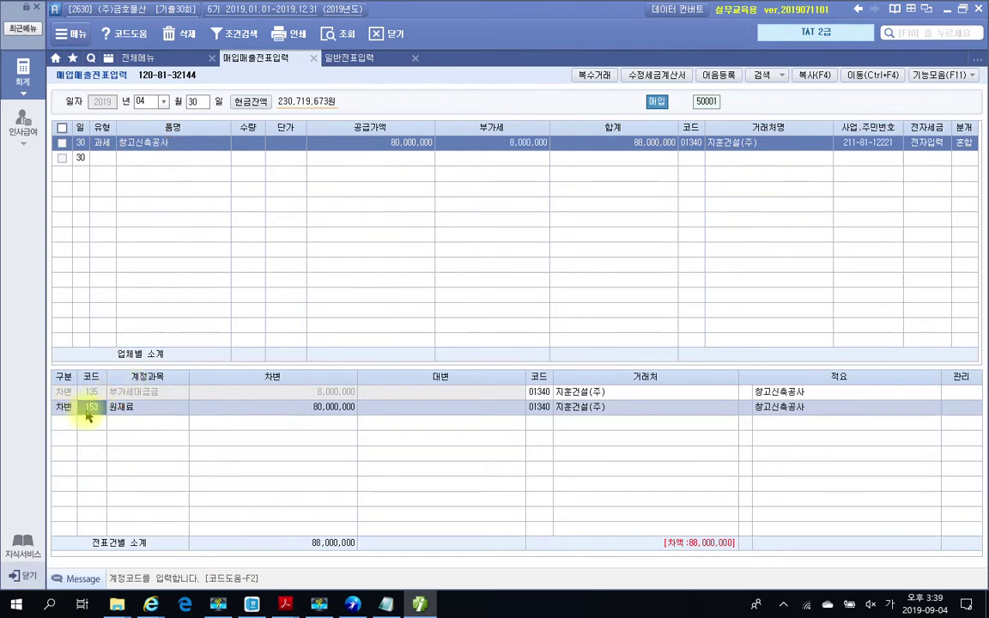
Change the account of the 원재료 debit line to 202 건물
text(건물)
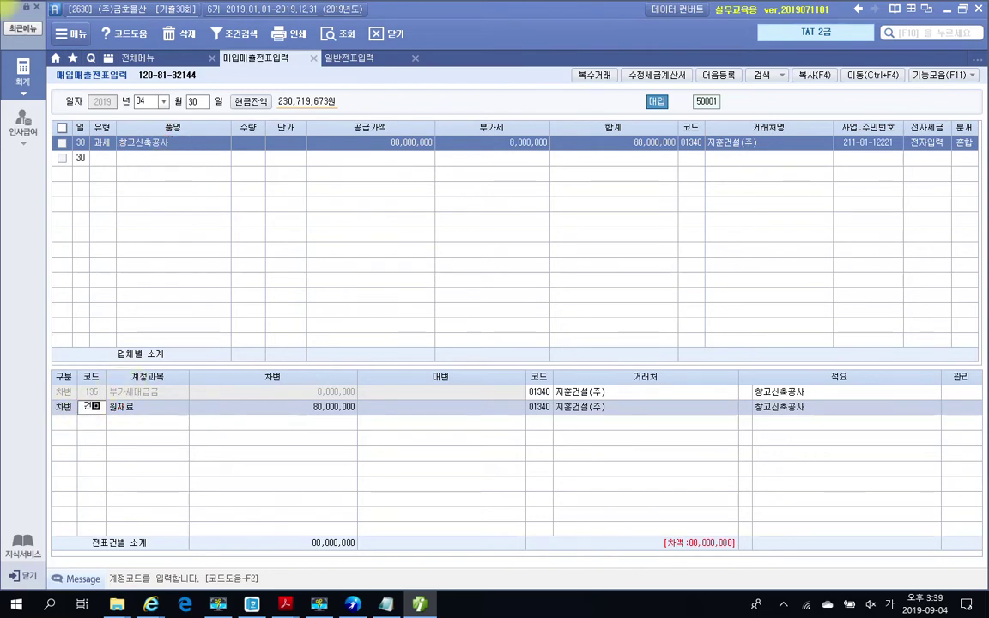
key(Return)
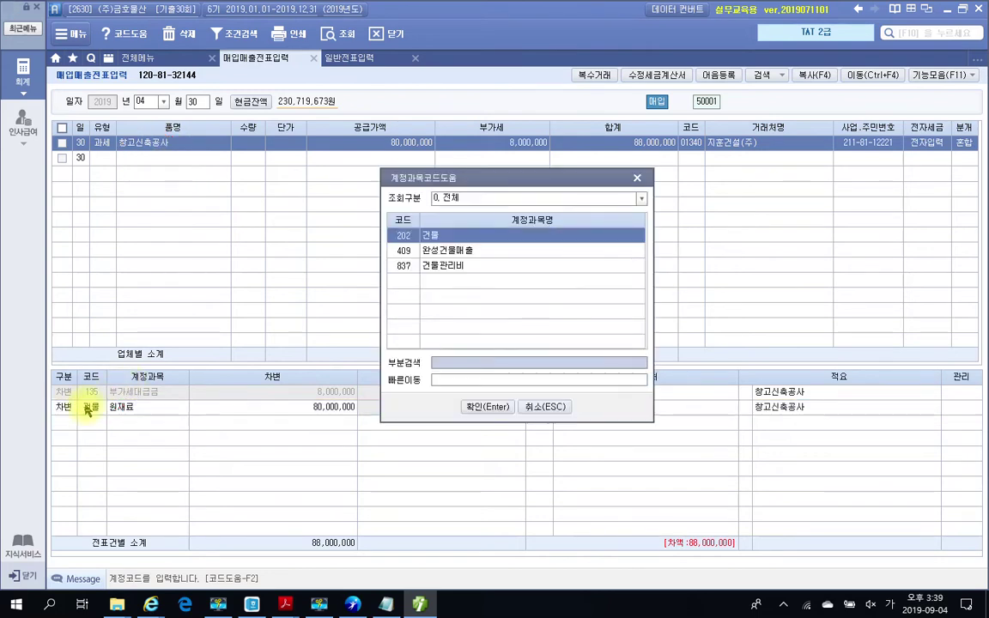
click(480, 407)
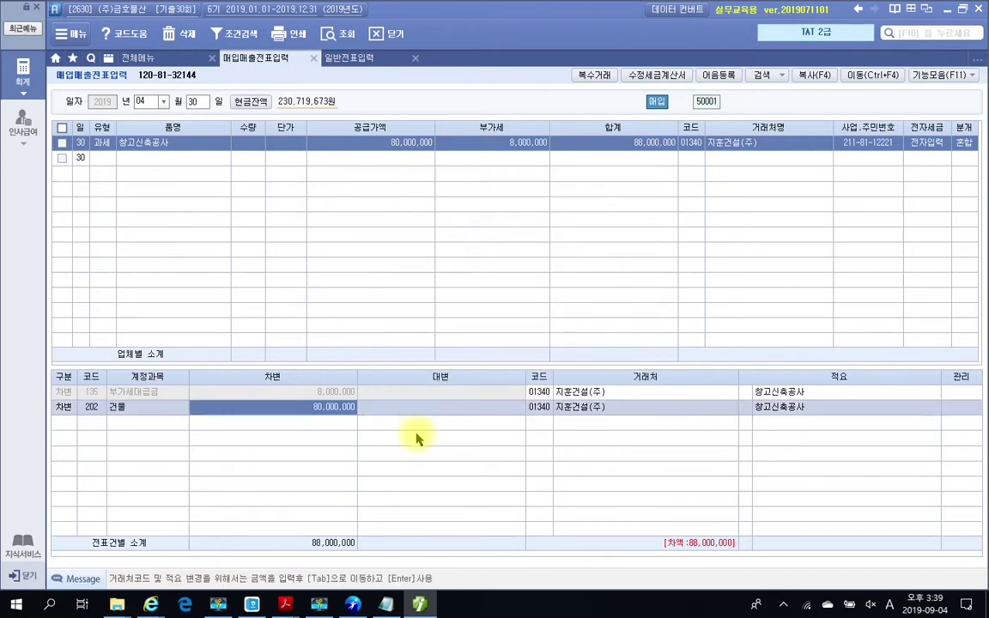
Add a credit line for 214 건설중인자산 with an amount of 10,000,000
click(75, 426)
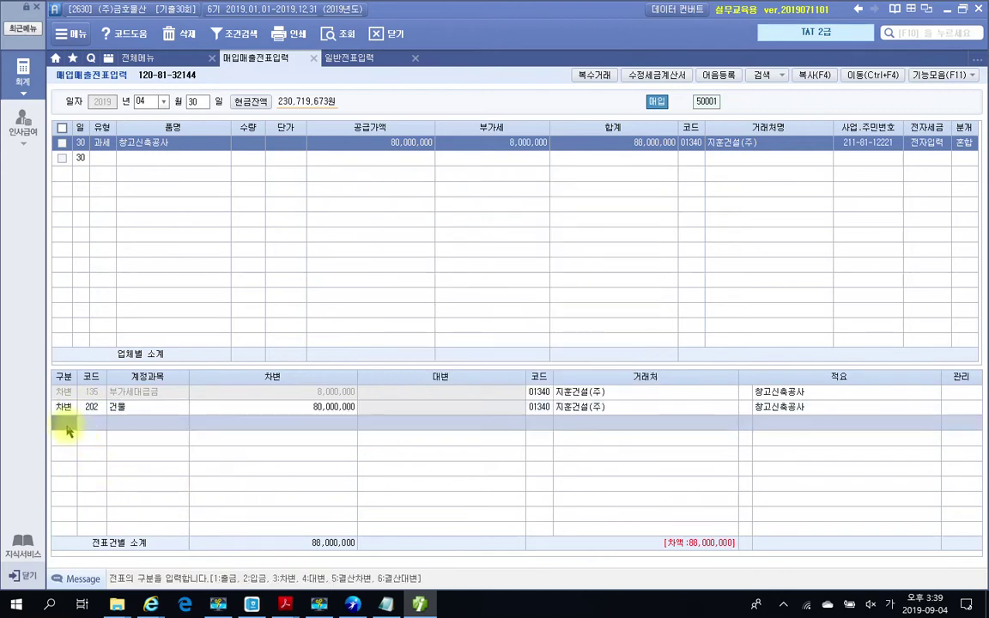
key(4)
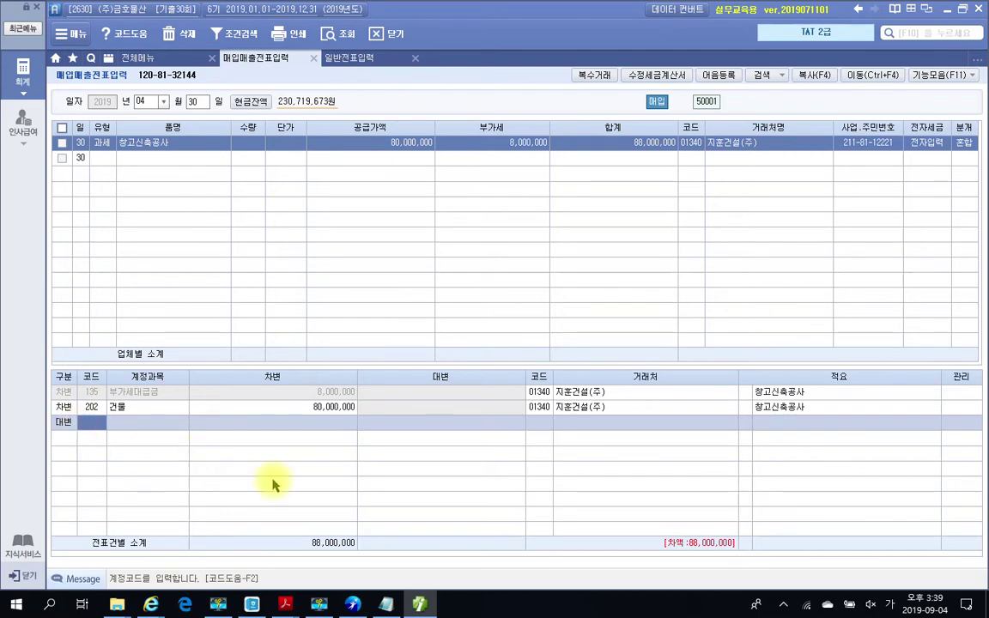
text(건설)
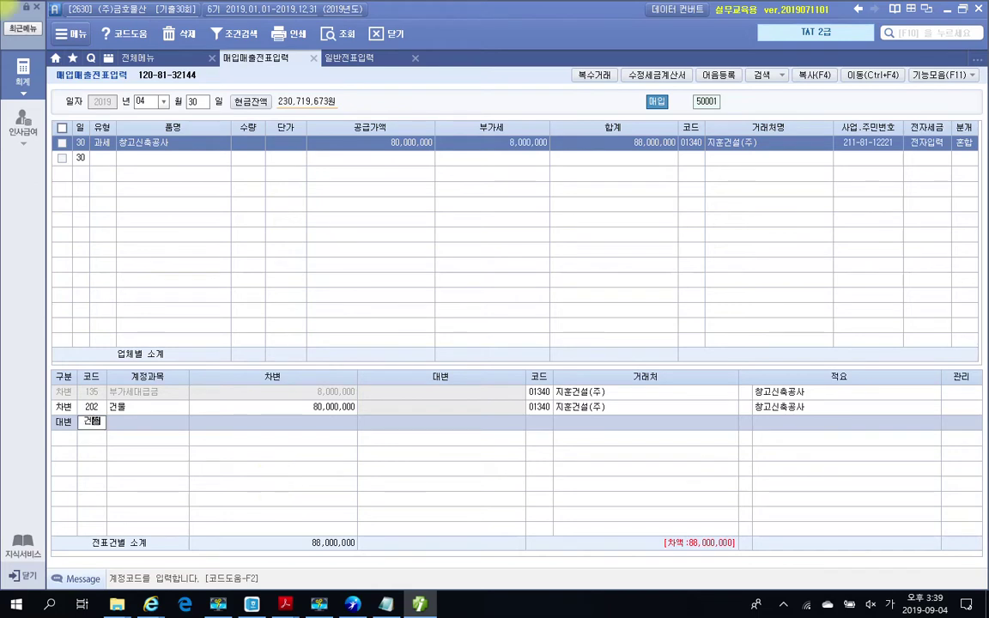
key(Return)
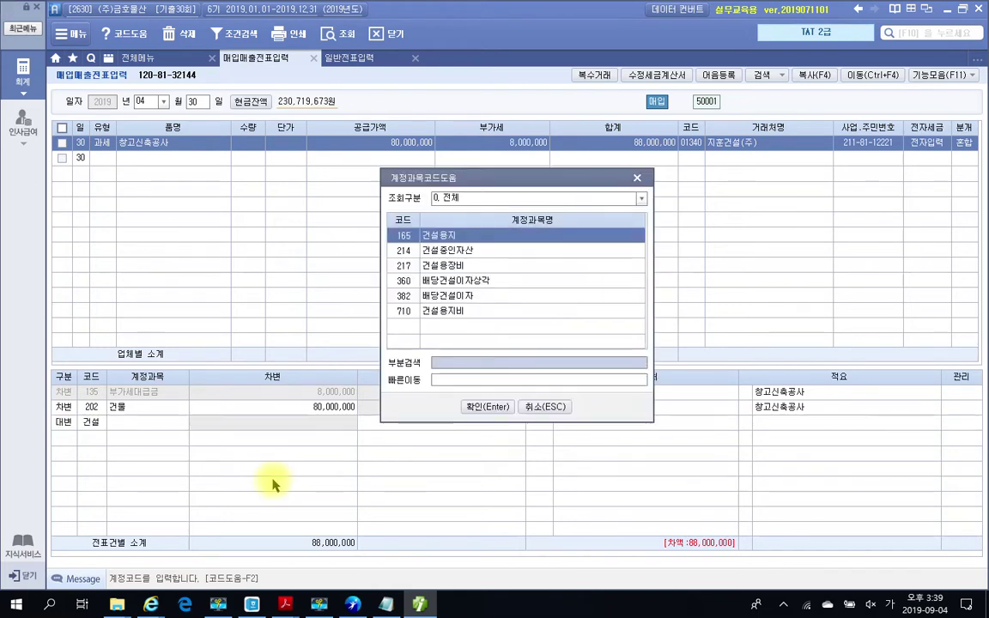
key(Down)
key(Return)
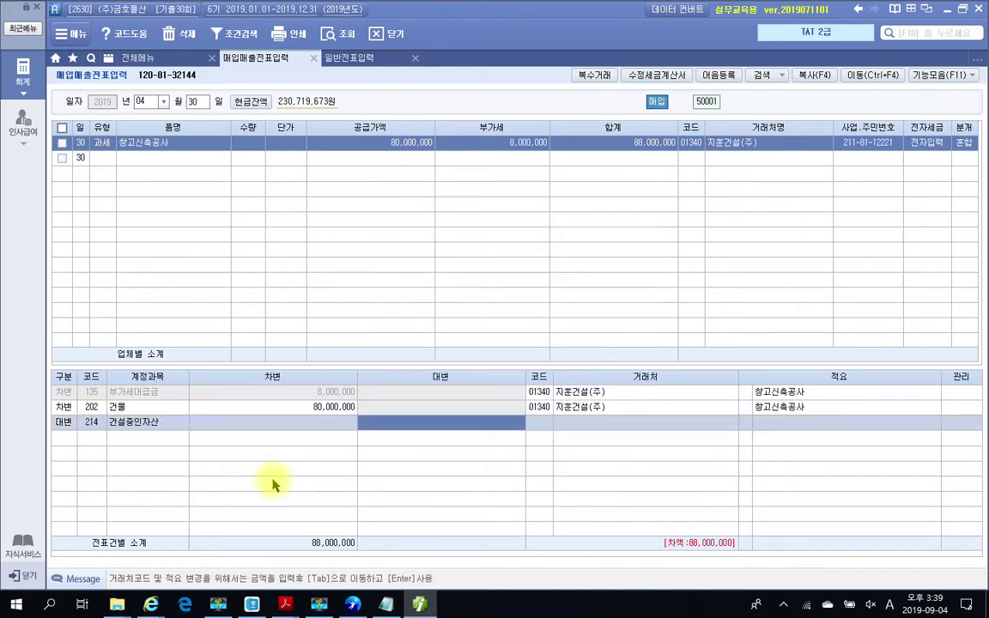
text(10000000)
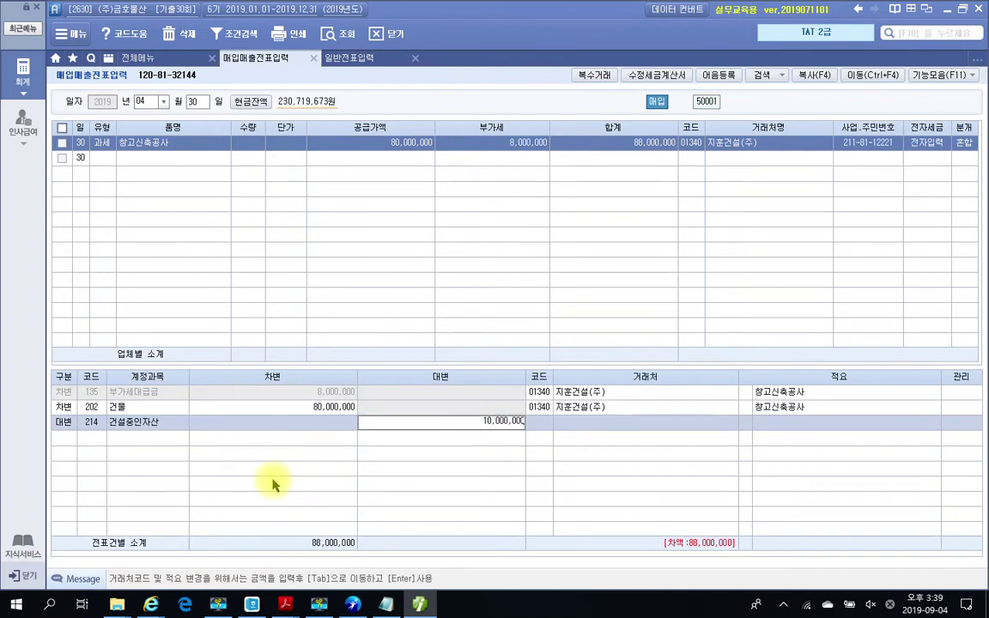
key(Return)
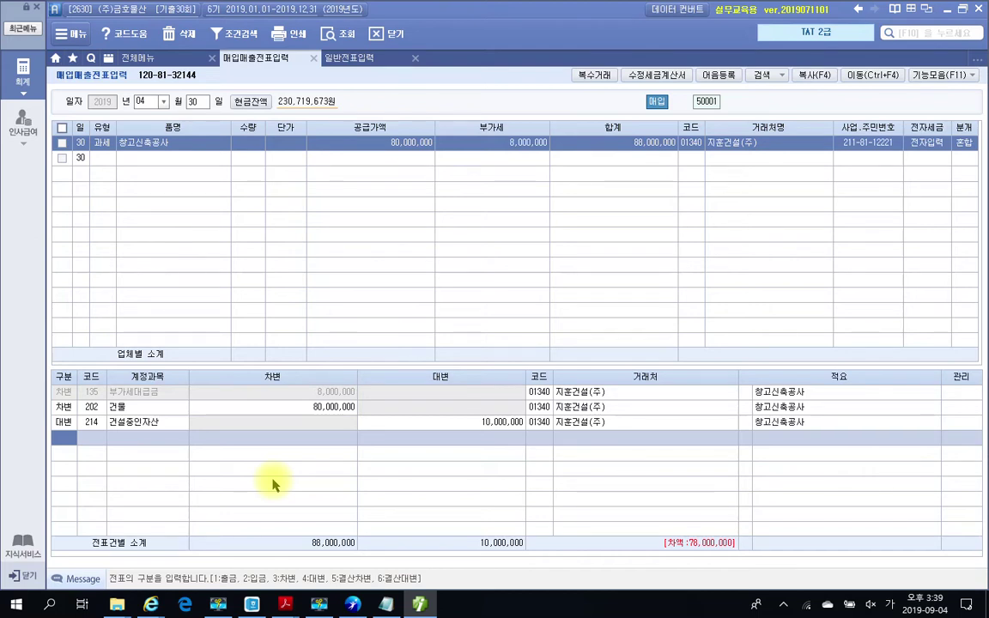
Add a credit line for 253 미지급금 with an amount of 78,000,000
text(4253)
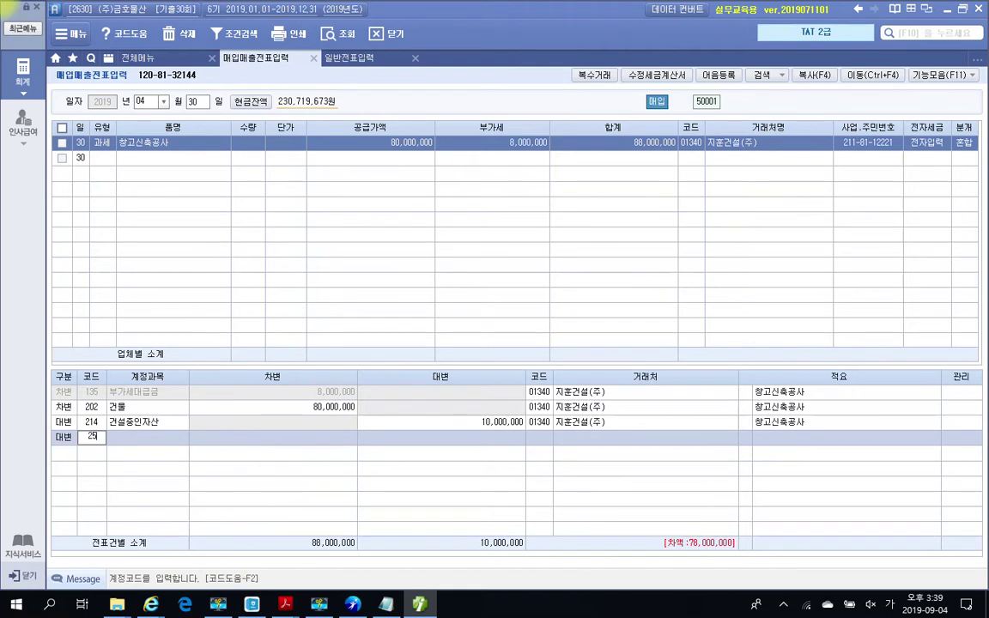
key(Return)
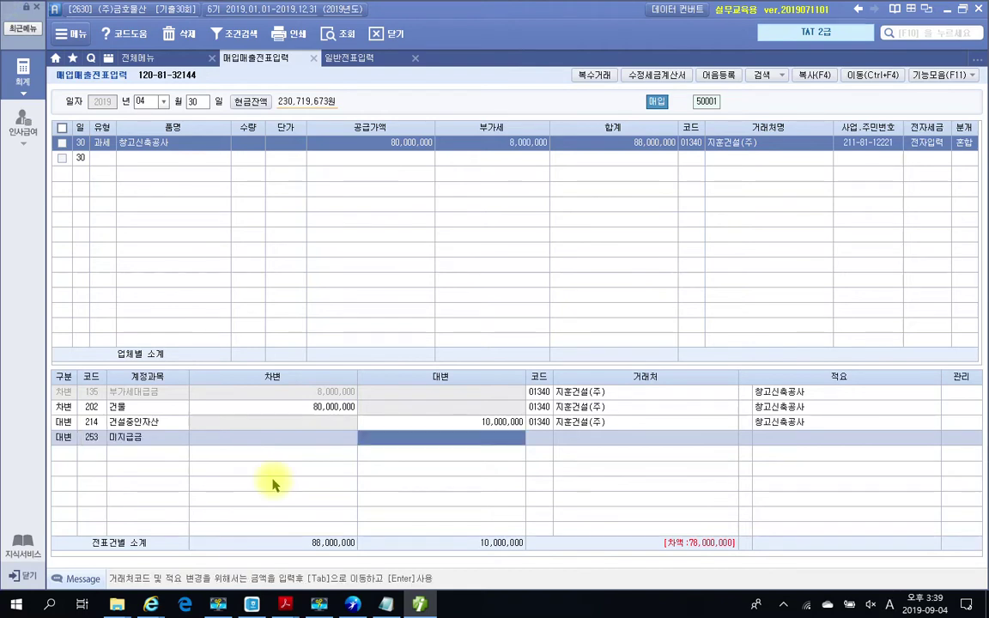
drag(738, 521, 750, 518)
text(78000000)
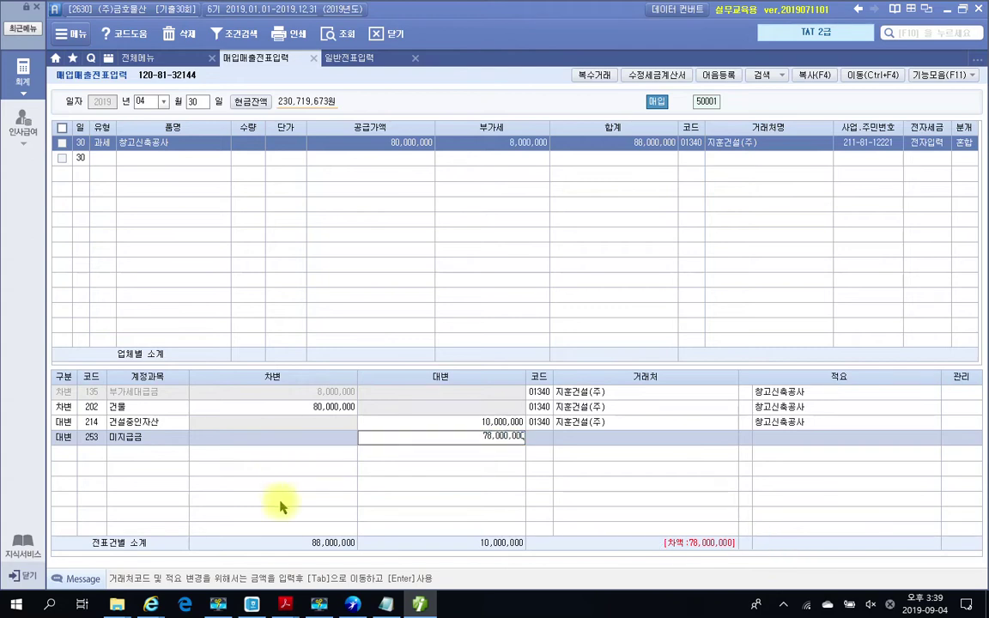
key(Return)
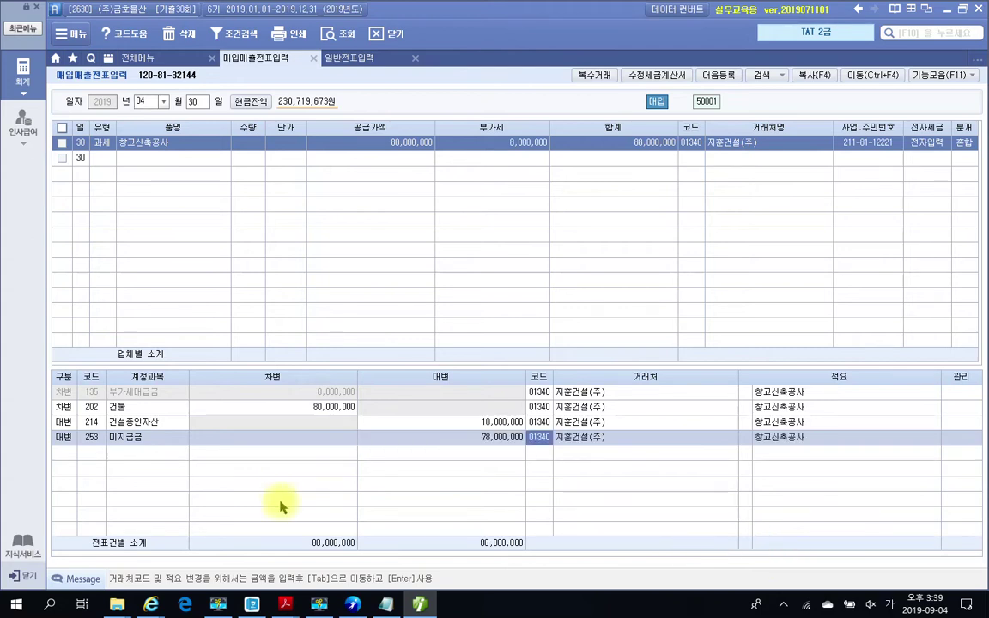
Circle the debit and credit totals in red, underline the four journal line amounts, and clear the marks
mouse_move(369, 558)
mouse_down()
mouse_move(331, 577)
mouse_move(397, 525)
mouse_up()
mouse_move(541, 563)
mouse_down()
mouse_move(477, 515)
mouse_move(551, 540)
mouse_up()
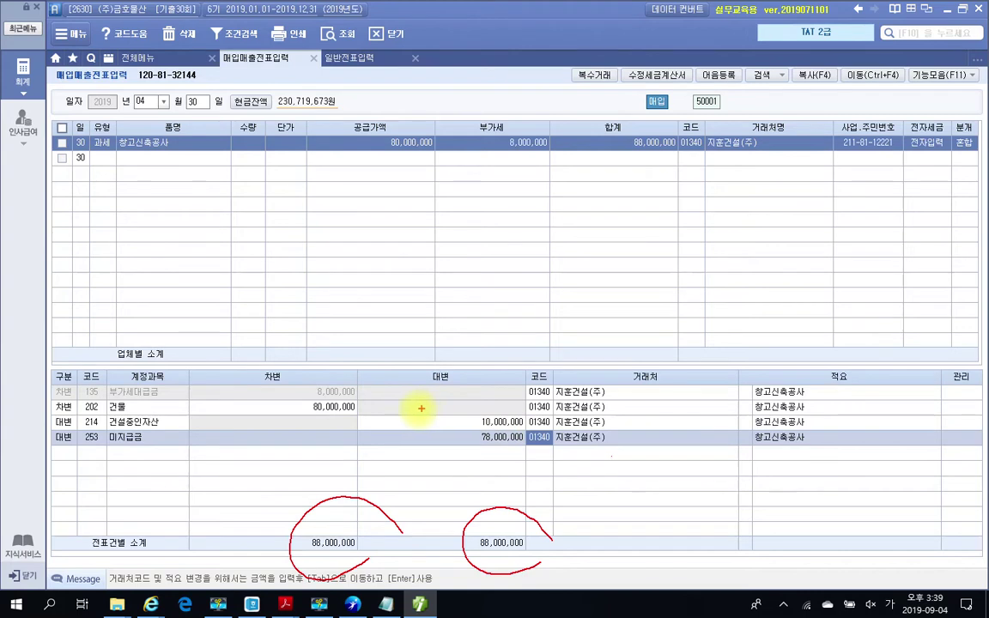
mouse_move(299, 398)
mouse_down()
mouse_move(352, 396)
mouse_move(367, 419)
mouse_up()
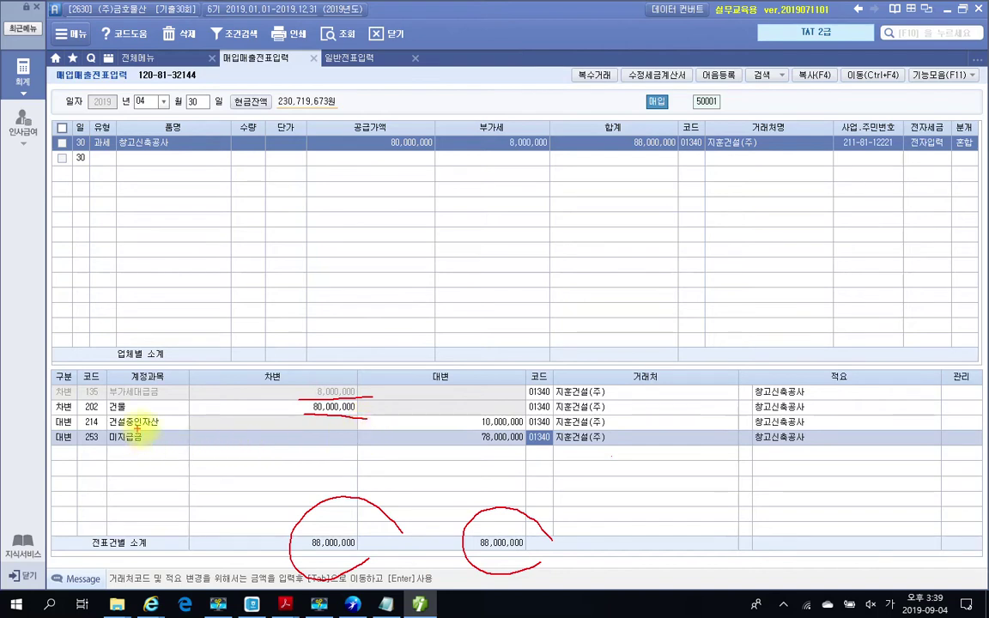
drag(467, 433, 525, 421)
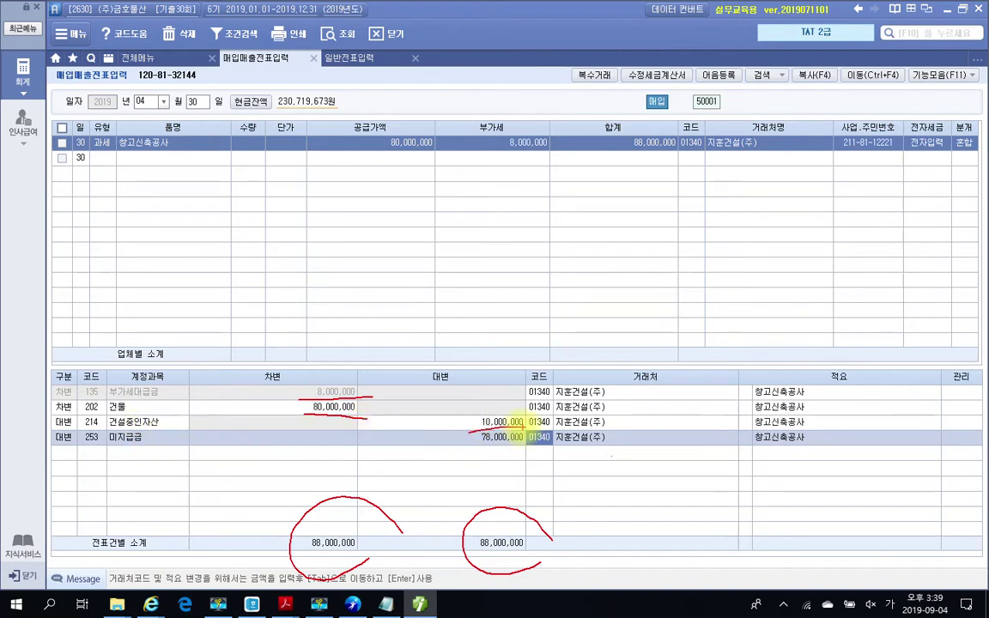
drag(461, 447, 522, 445)
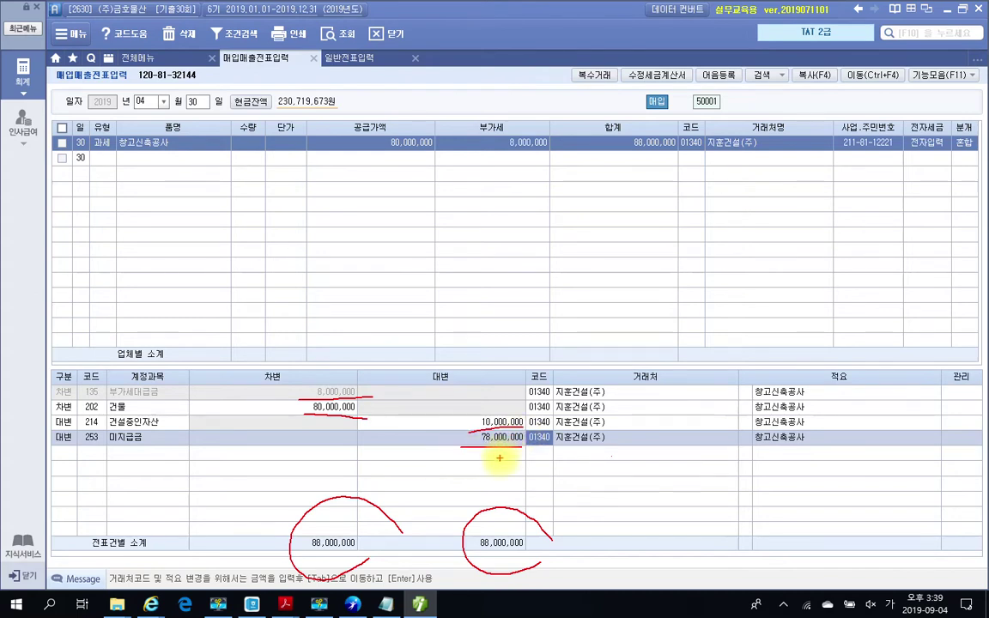
key(Escape)
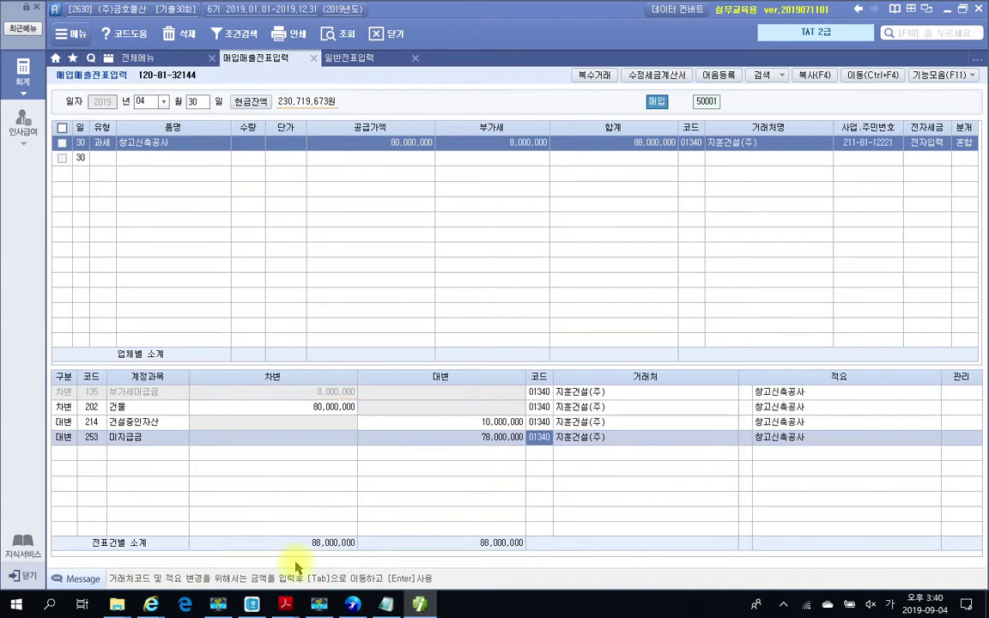
Switch to the exam PDF in Acrobat Reader and highlight 당좌예 in the 자료설명 of question 3
mouse_move(320, 605)
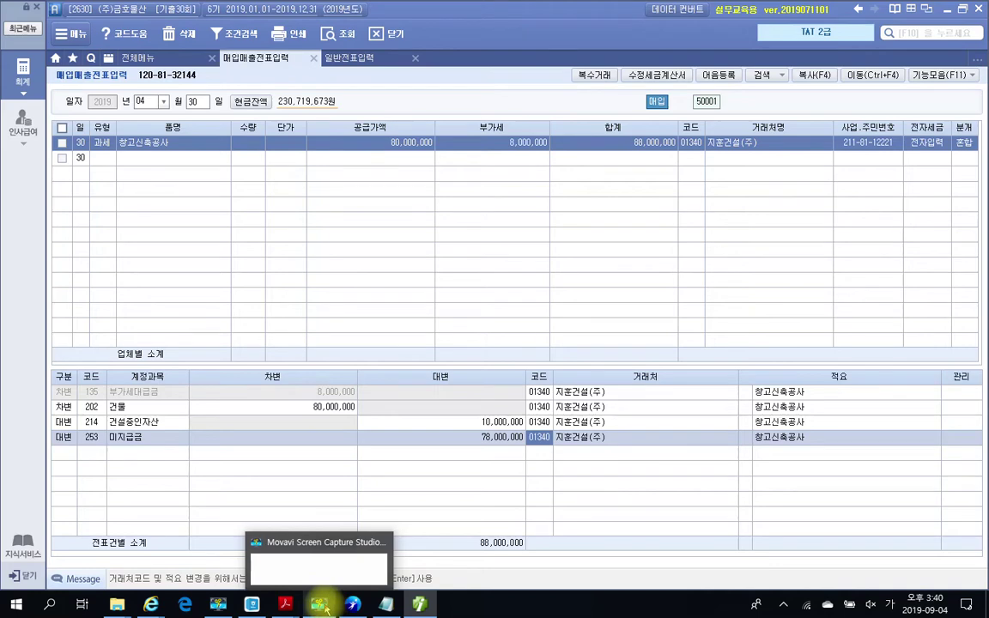
click(419, 606)
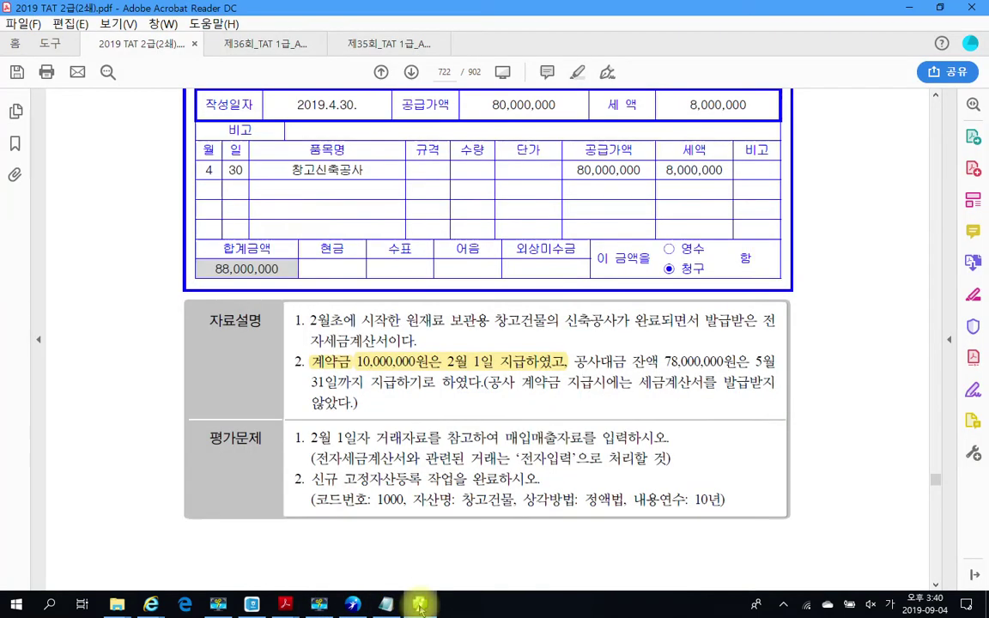
scroll(471, 415, down, 10)
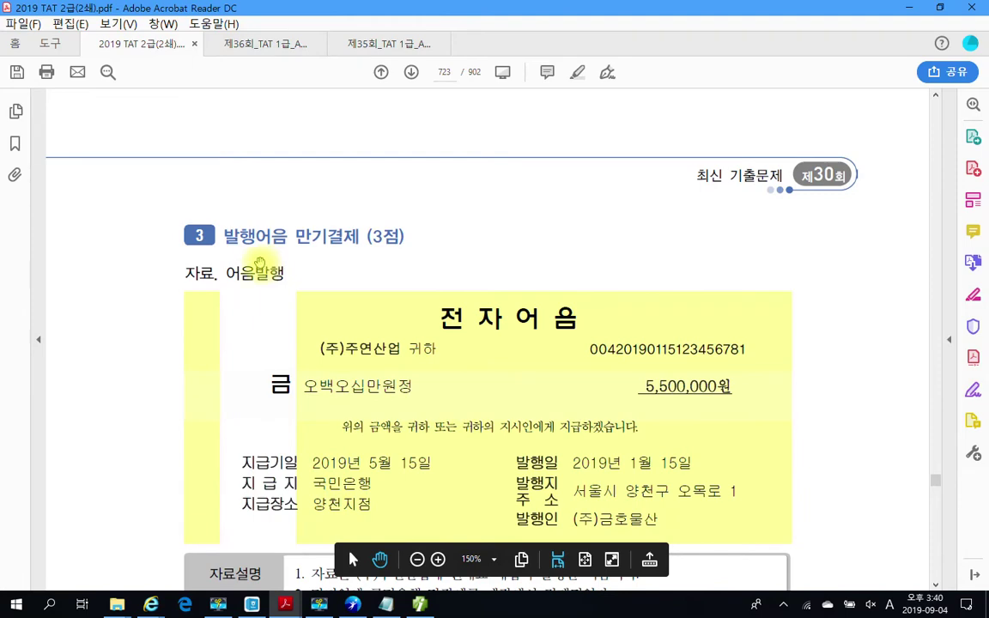
scroll(261, 261, down, 3)
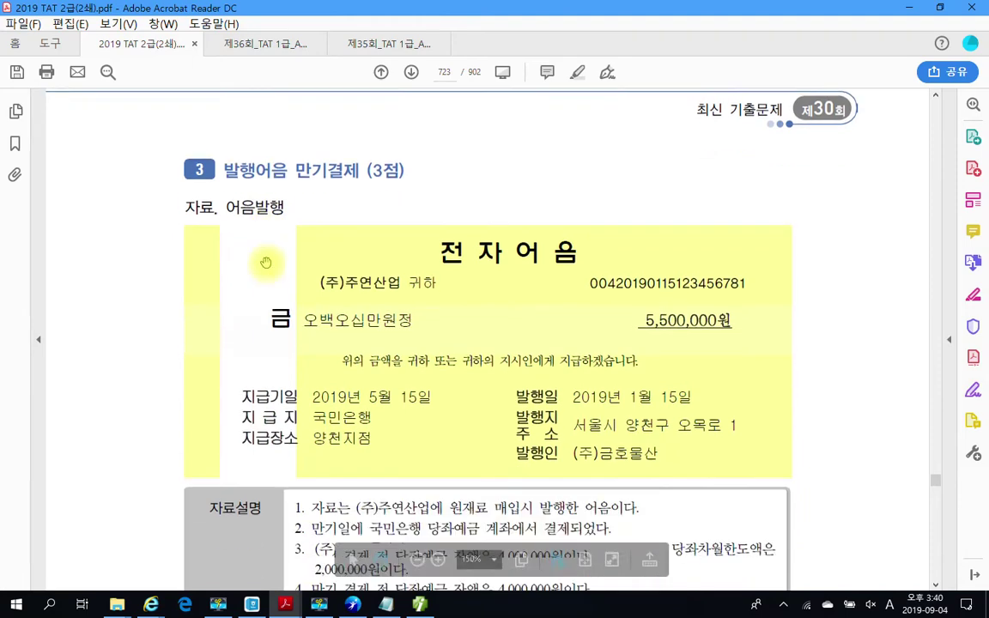
scroll(329, 369, down, 3)
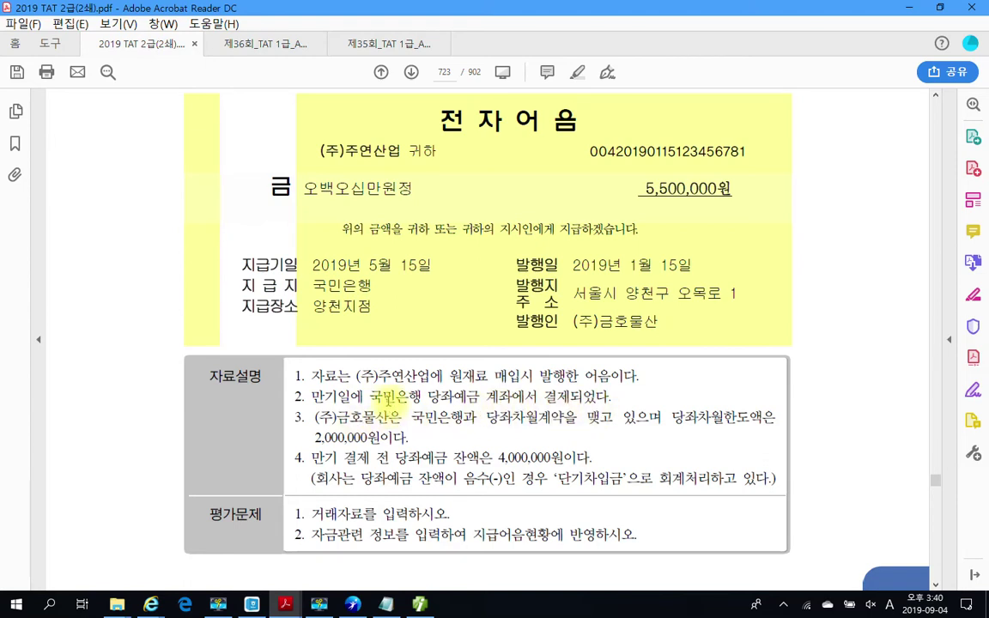
drag(466, 396, 427, 395)
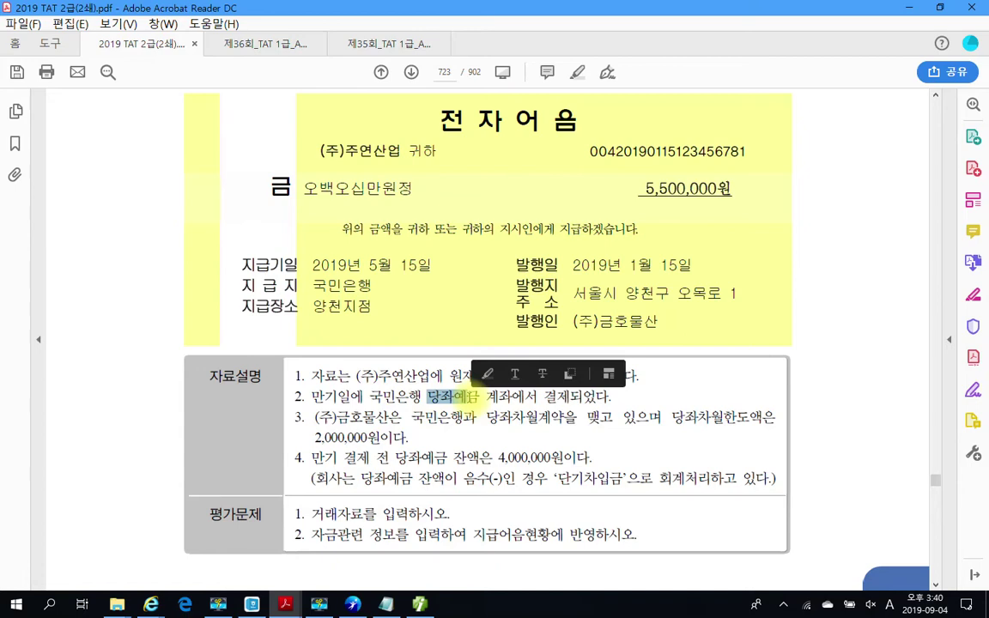
right_click(448, 397)
click(480, 438)
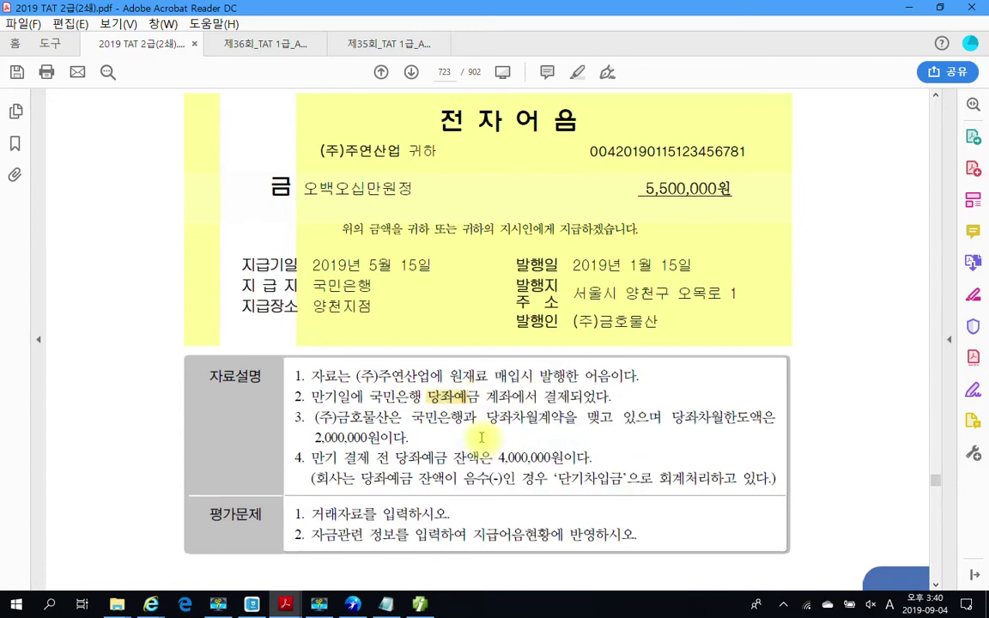
Review question 2's fixed asset instructions in the PDF and, back in Smart A, open 고정자산등록 for account 202 건물
scroll(479, 436, up, 10)
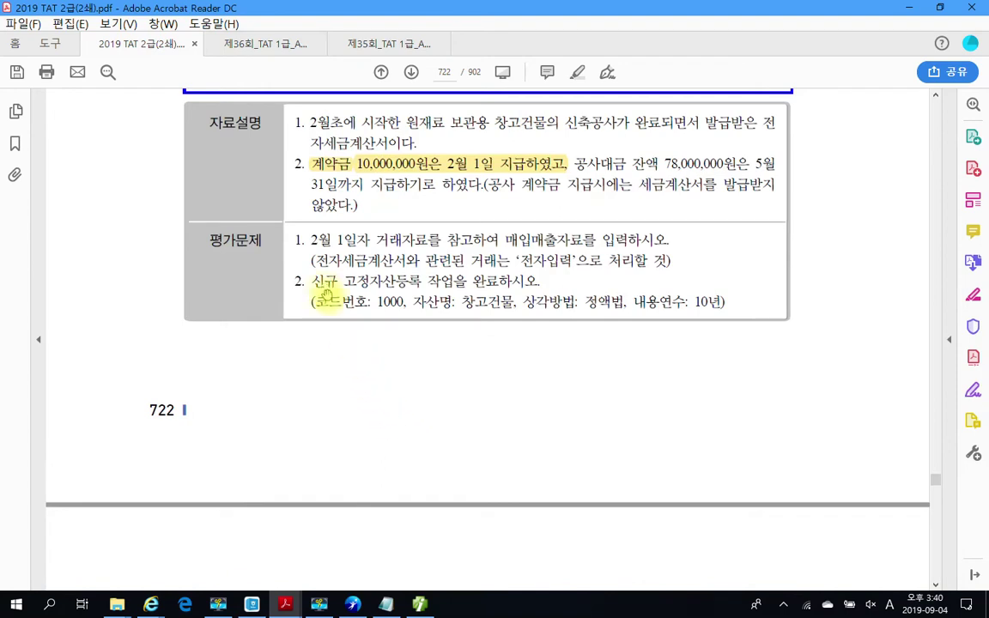
drag(311, 282, 537, 282)
click(482, 301)
scroll(485, 388, up, 2)
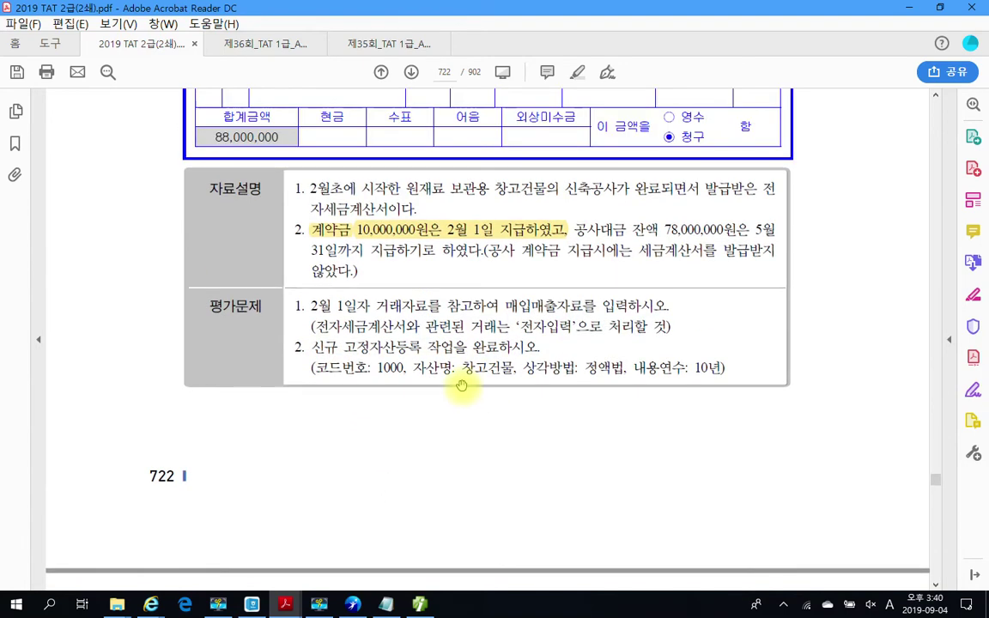
click(422, 606)
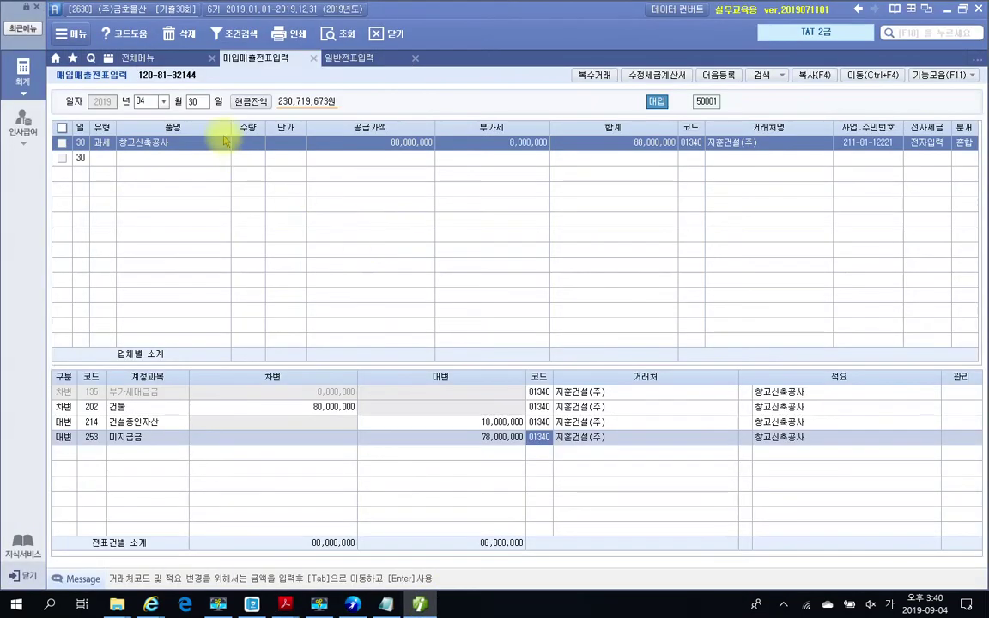
click(148, 58)
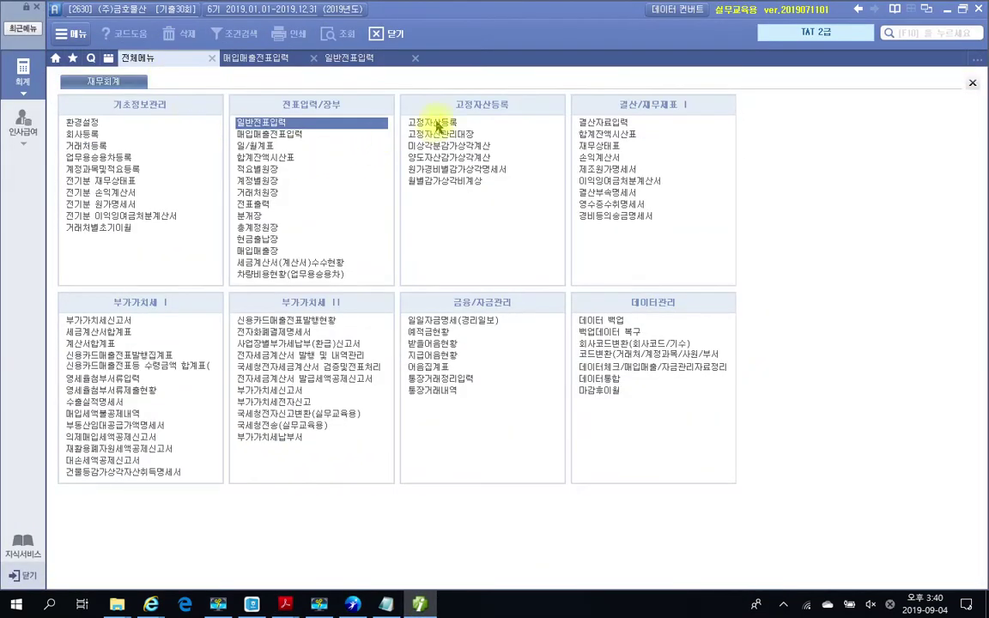
click(433, 123)
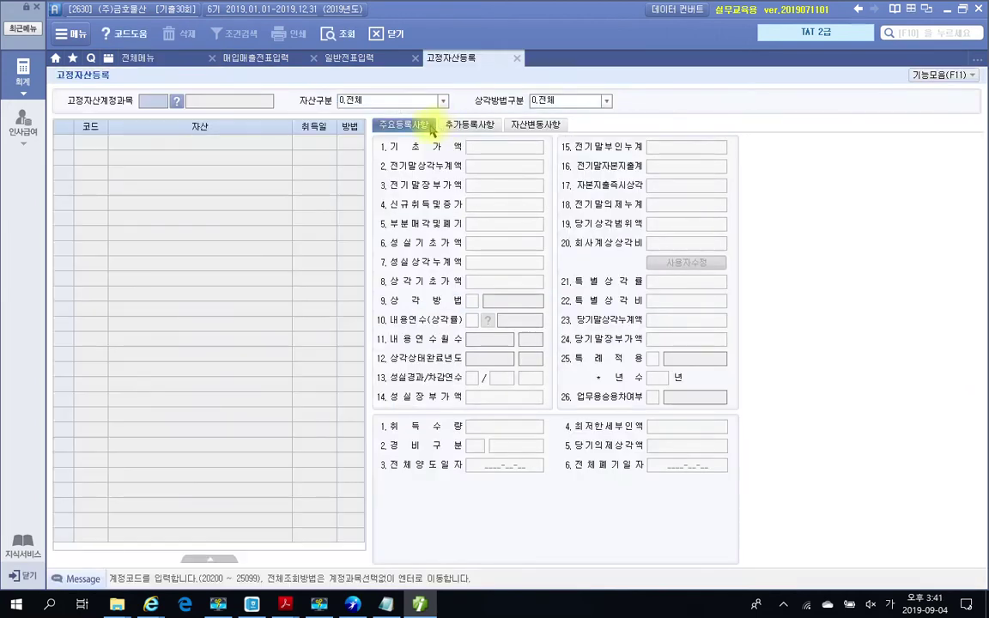
click(177, 102)
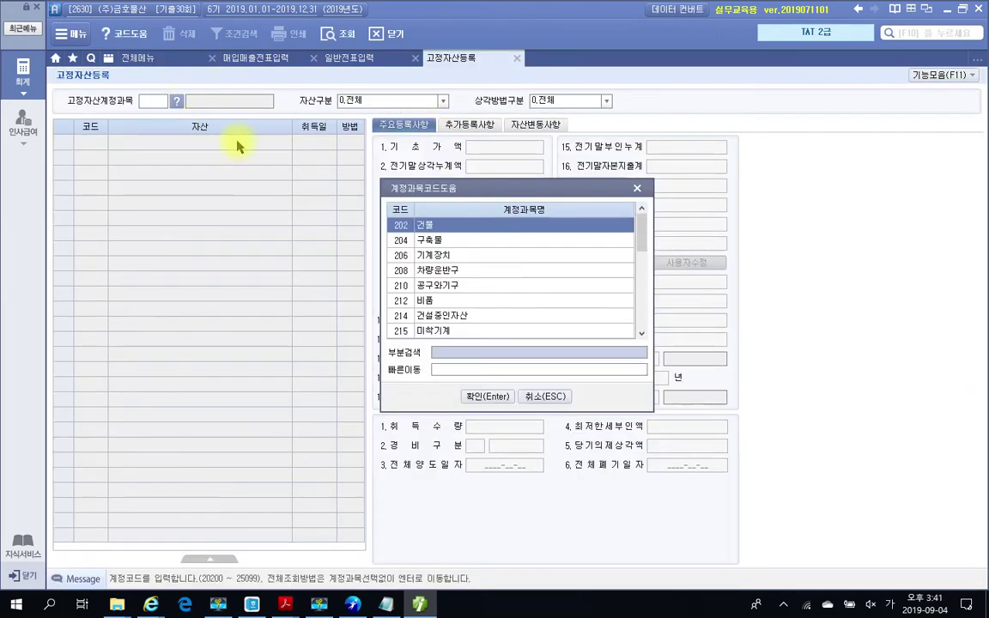
click(486, 396)
key(Return)
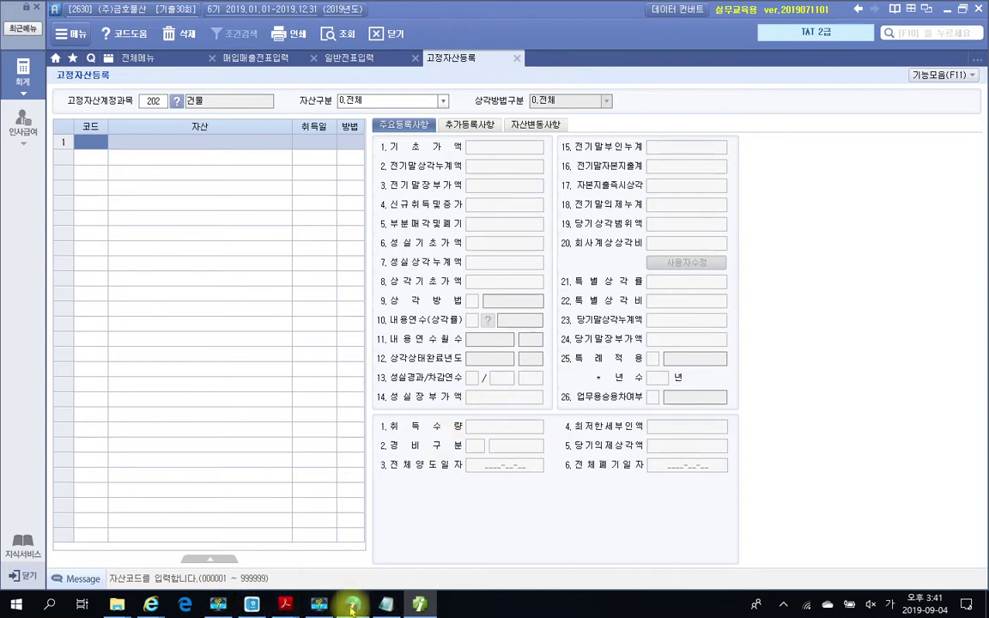
Check the asset details in the exam PDF and register asset code 1000 in Smart A as 창고건물, acquired 2019-04-30
mouse_move(289, 605)
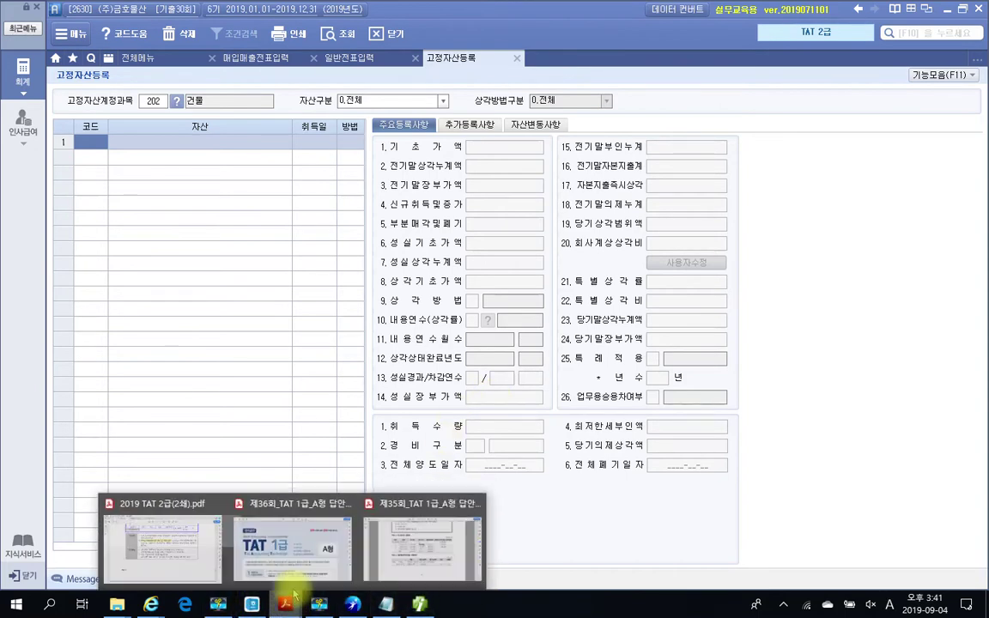
click(139, 525)
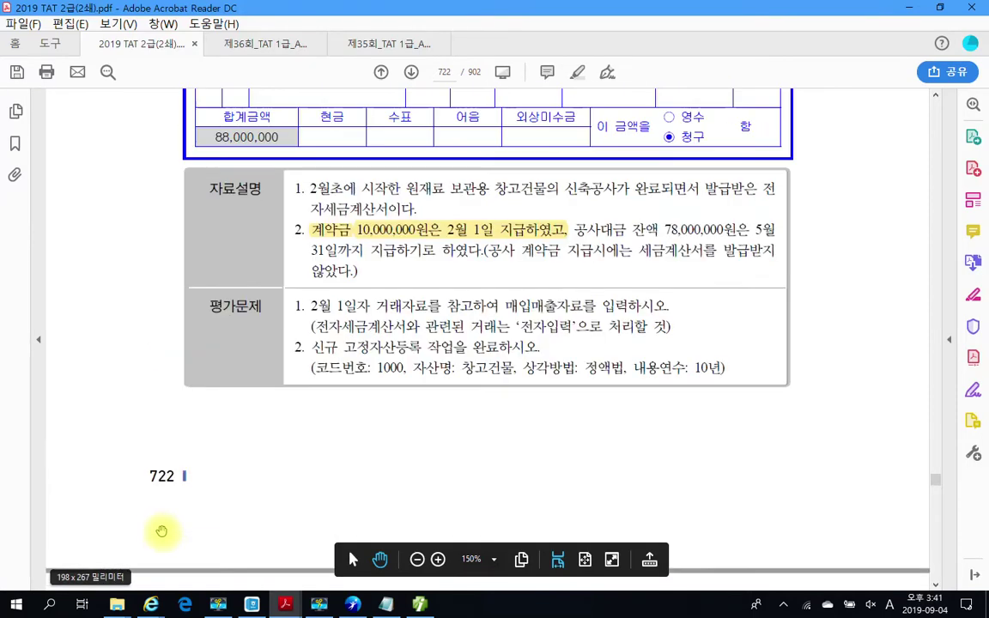
scroll(161, 531, up, 6)
scroll(164, 531, down, 7)
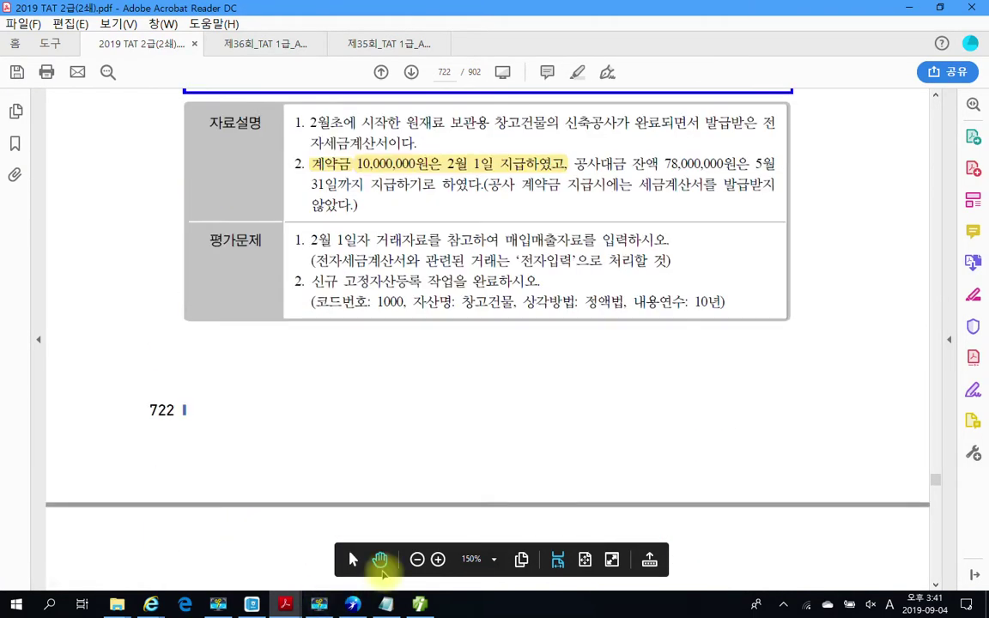
click(419, 604)
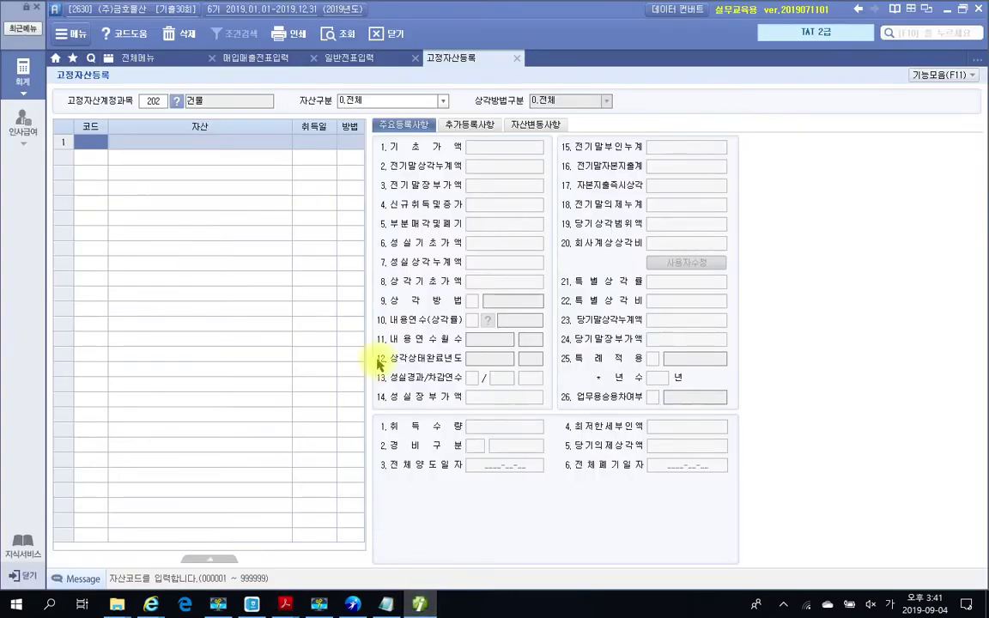
text(1000)
key(Return)
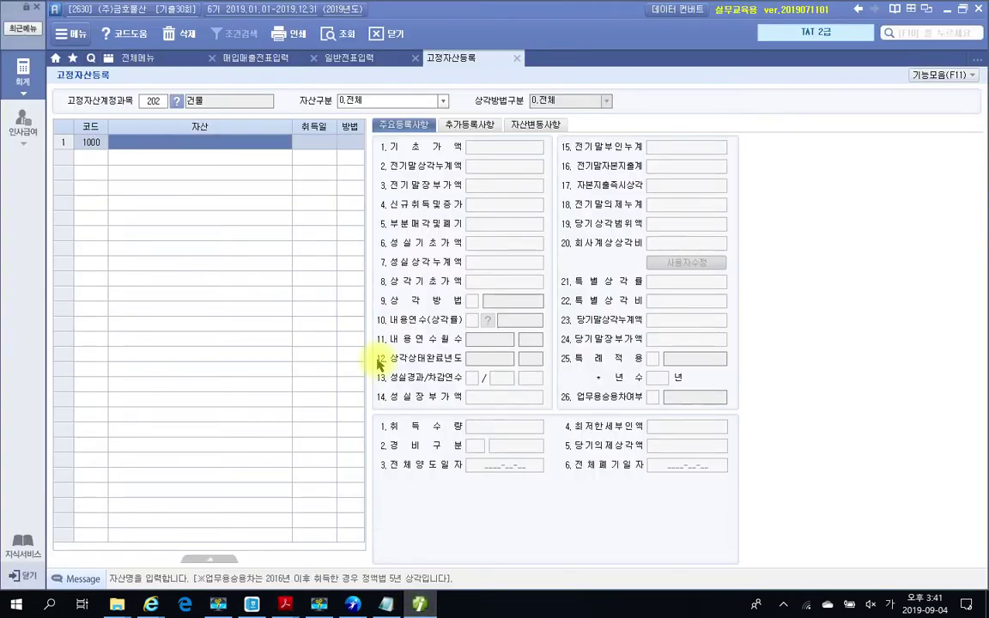
text(창고건물)
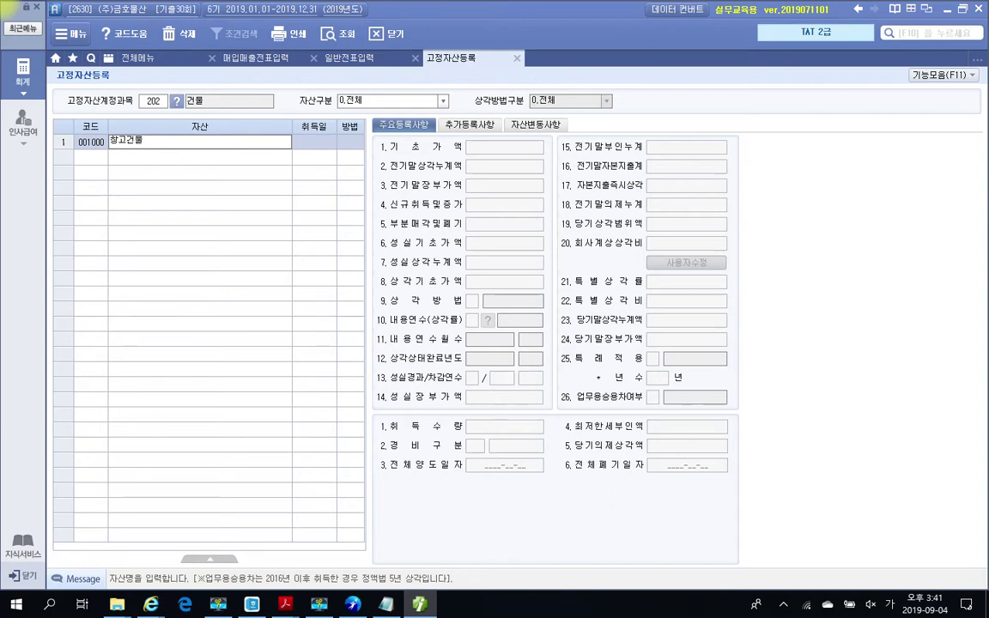
key(Return)
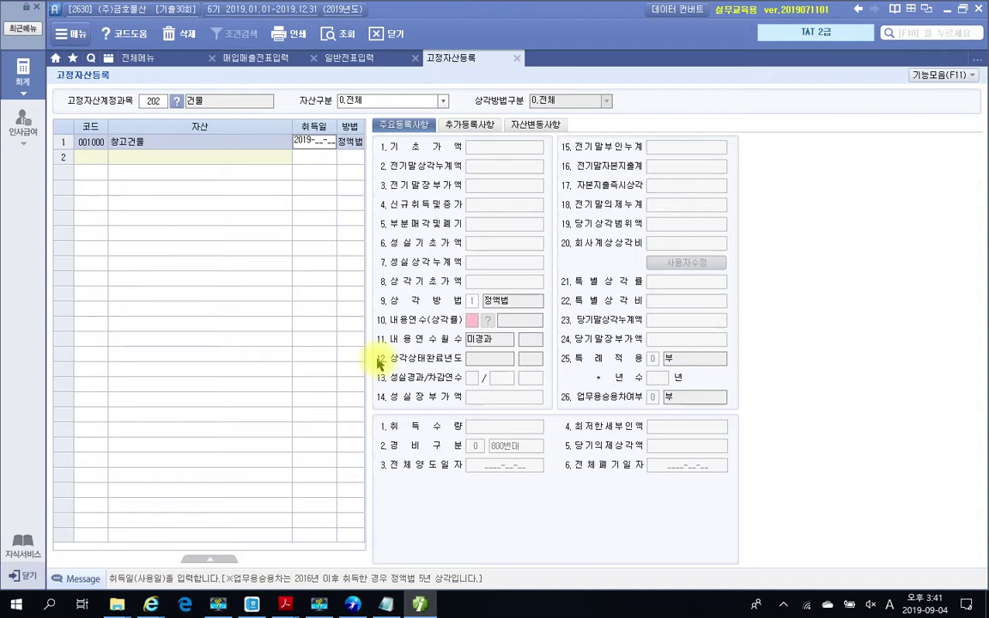
text(2019-04-30)
key(Return)
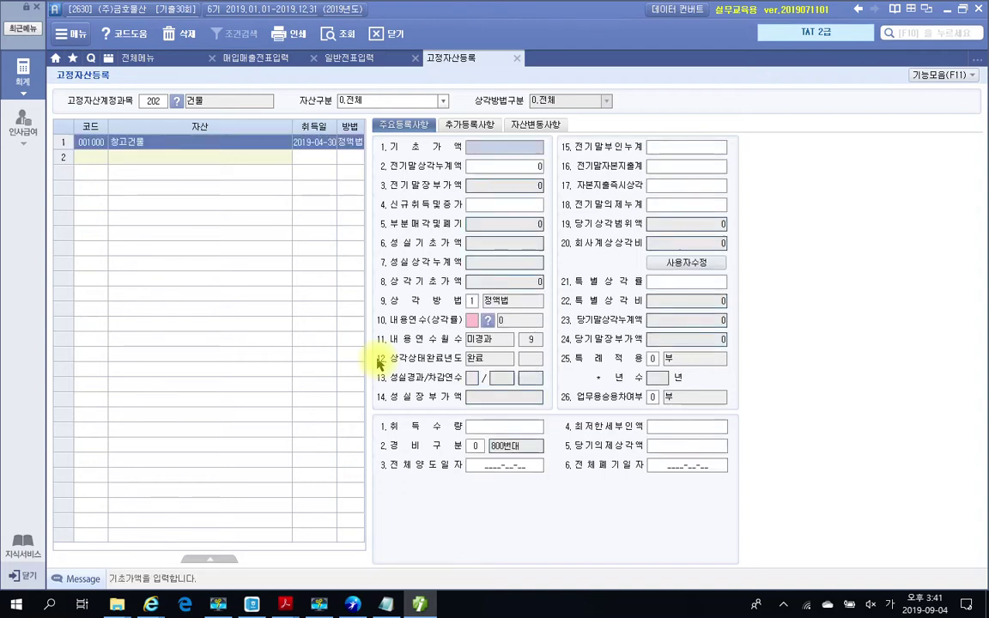
Check the tax invoice's supply value in the exam PDF and, back in Smart A, set 창고건물's 신규취득및증가 to 80,000,000
key(Return)
key(Return)
key(Return)
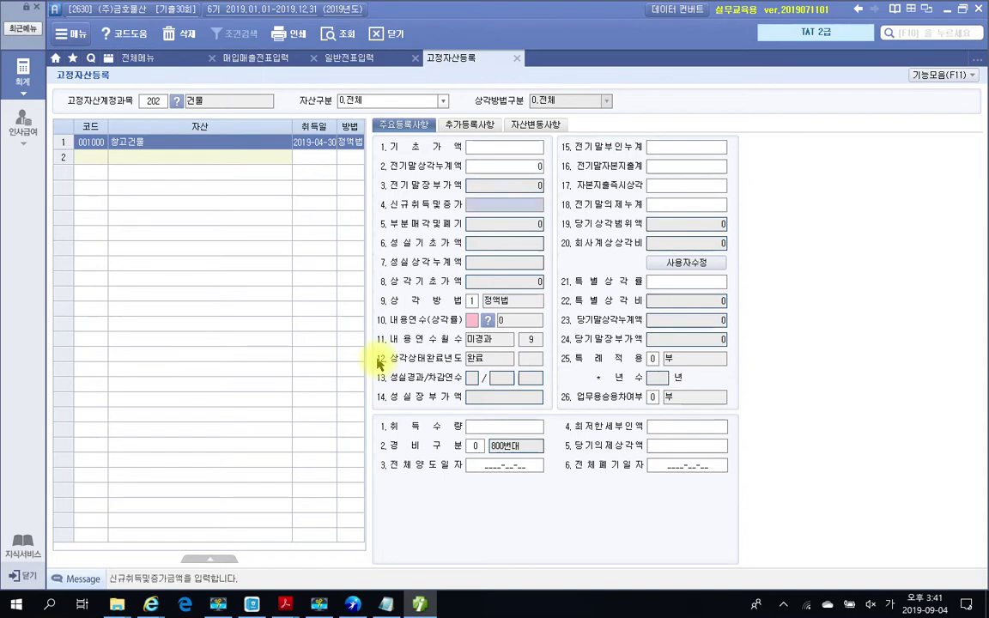
click(419, 604)
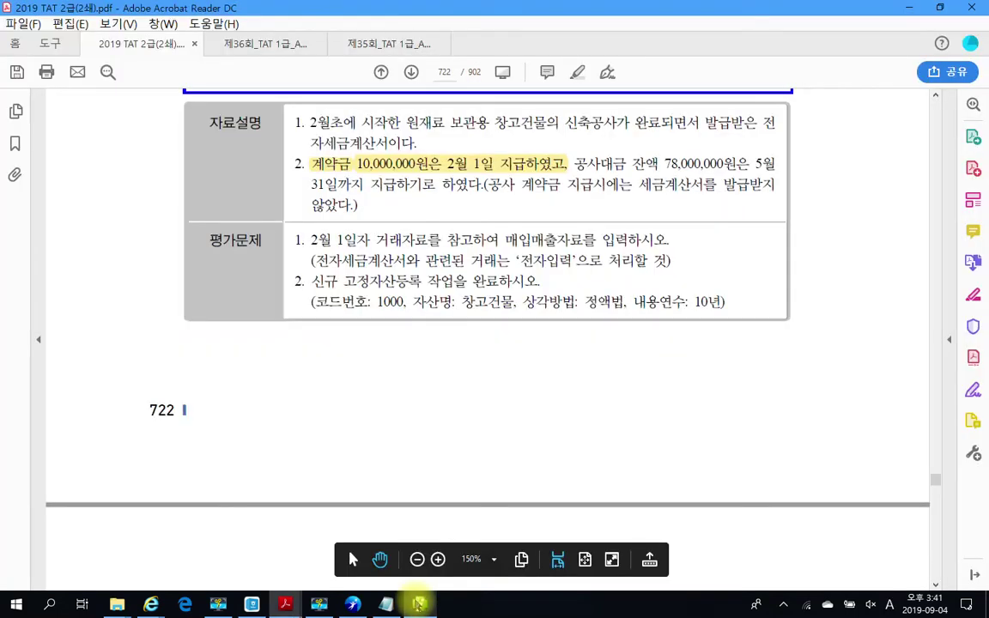
scroll(420, 352, up, 3)
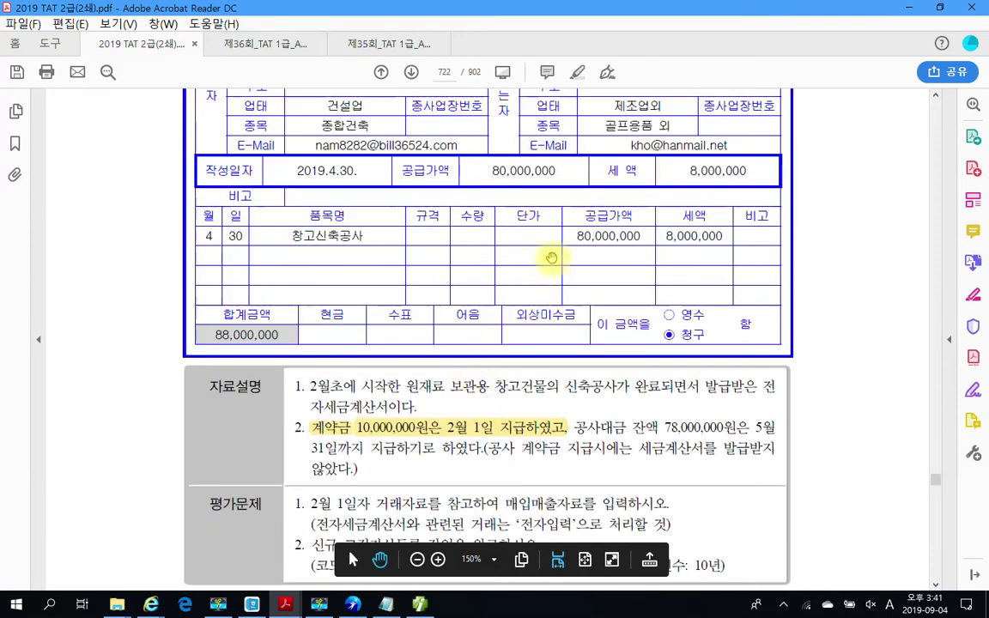
click(419, 604)
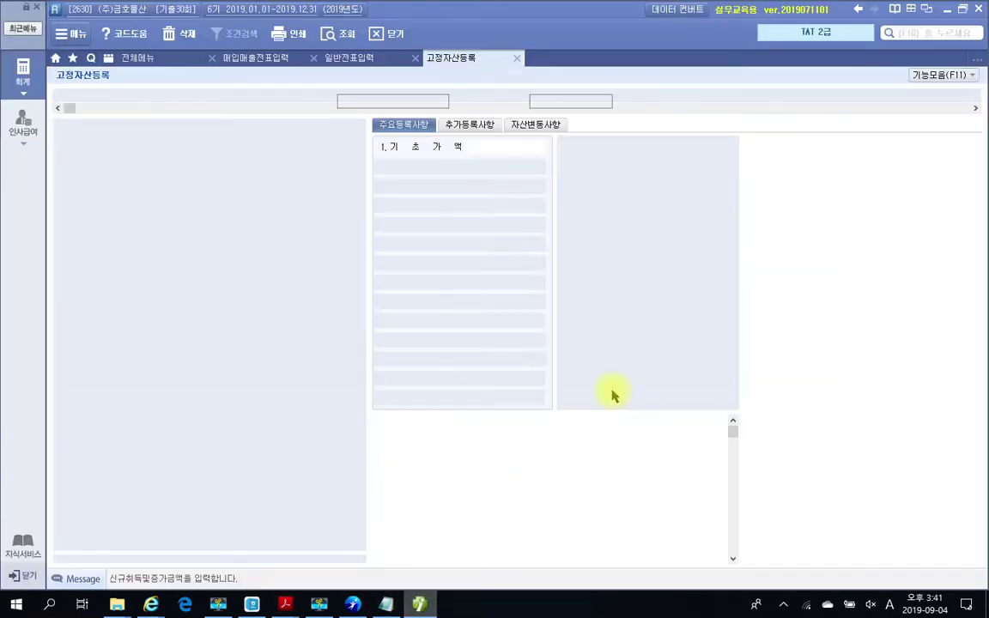
text(80,000,000)
key(Return)
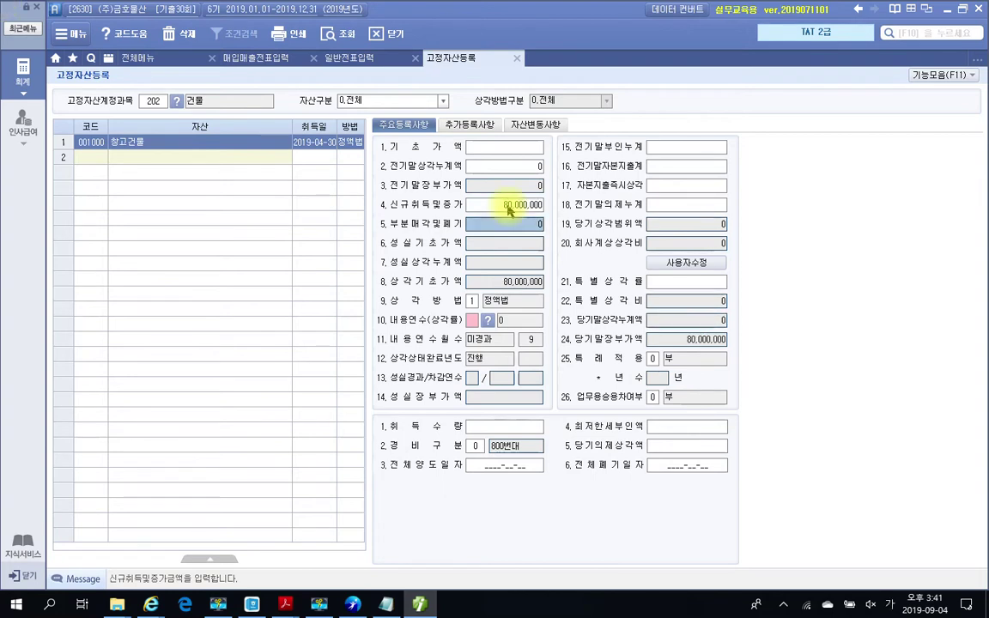
key(Return)
key(Return)
key(Return)
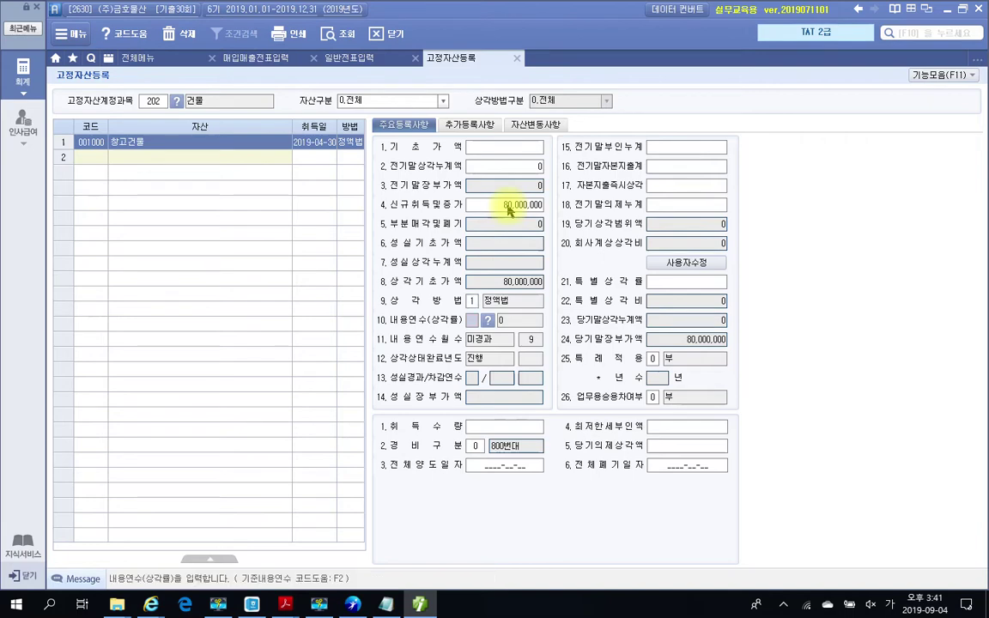
Check the depreciation method and useful life in the exam PDF and set 창고건물's 내용연수 to 10 in Smart A
click(471, 301)
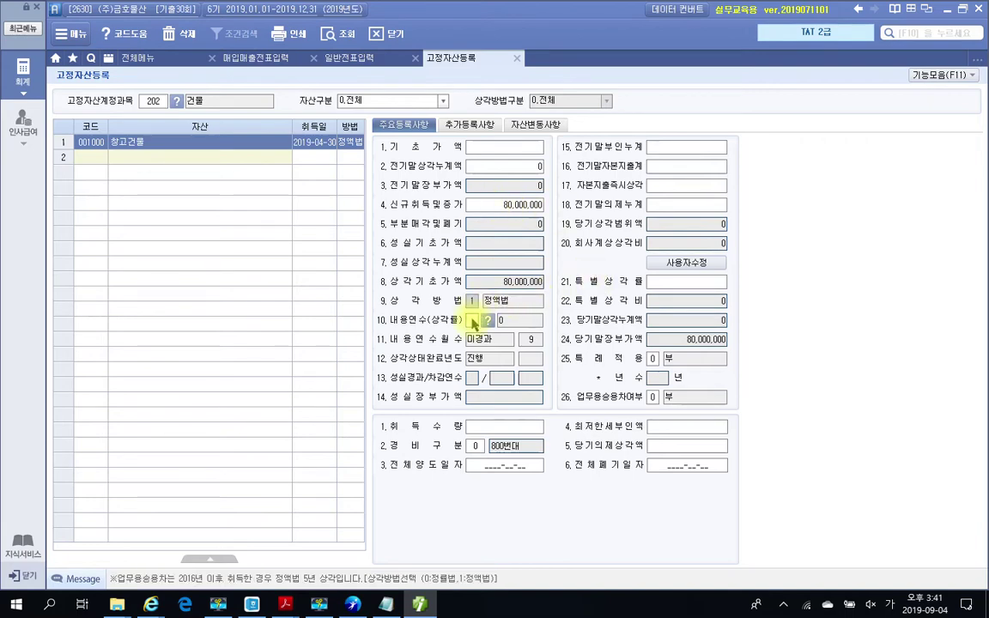
mouse_move(285, 599)
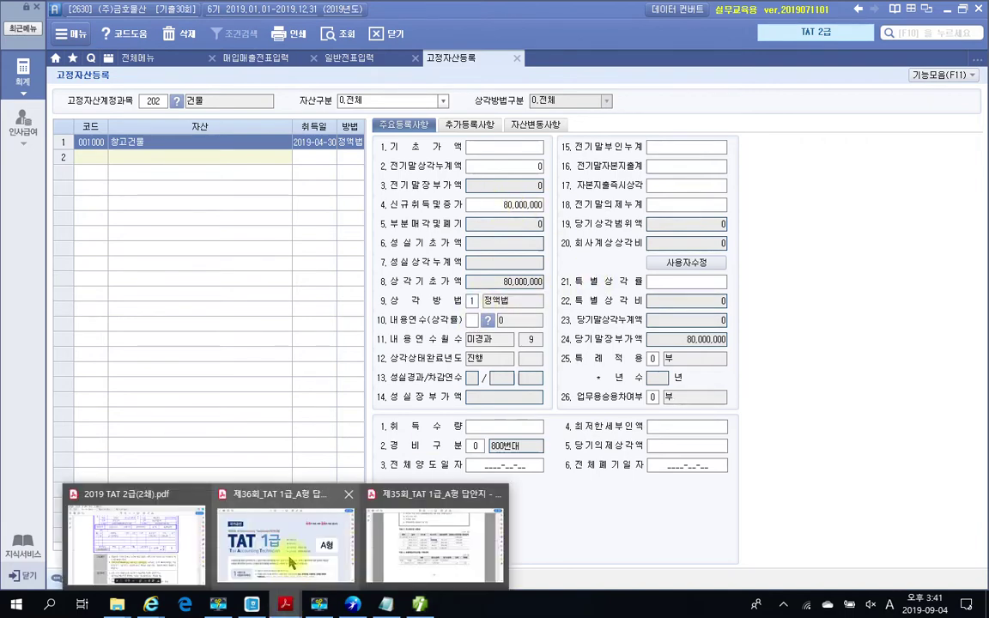
click(146, 541)
scroll(333, 388, down, 2)
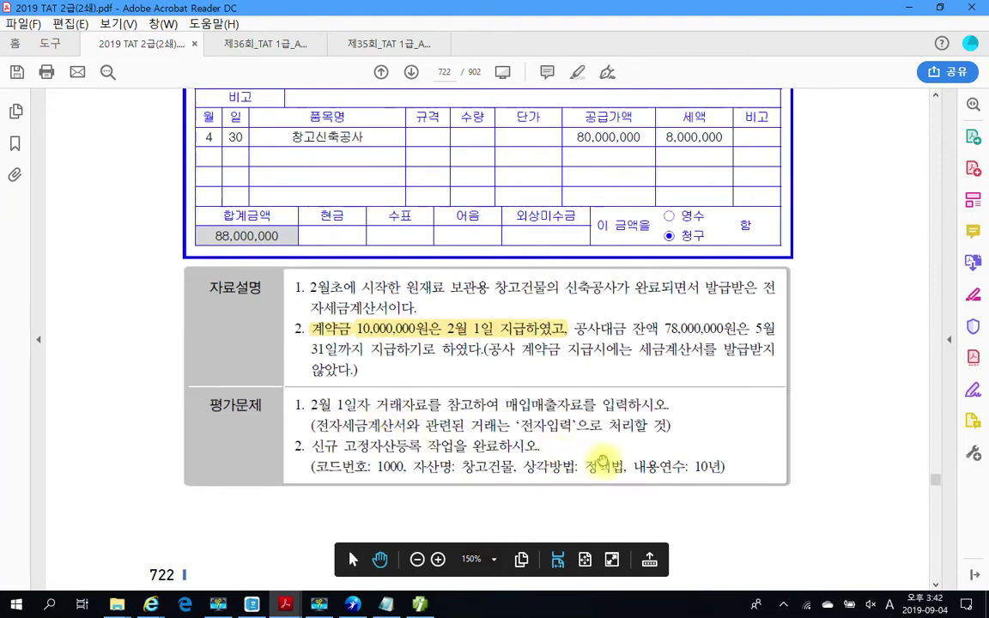
click(419, 604)
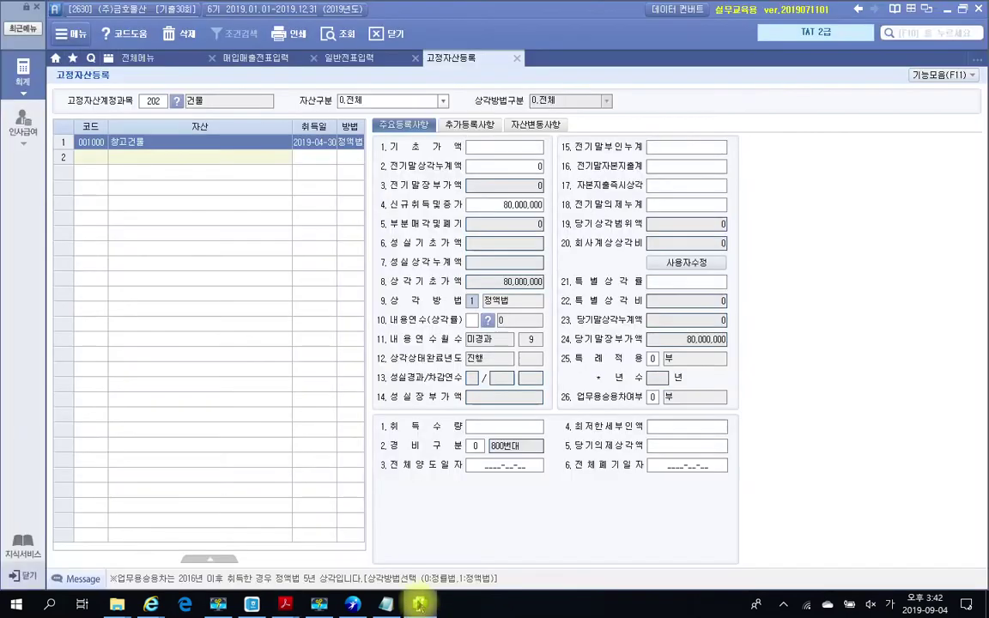
click(473, 321)
text(1)
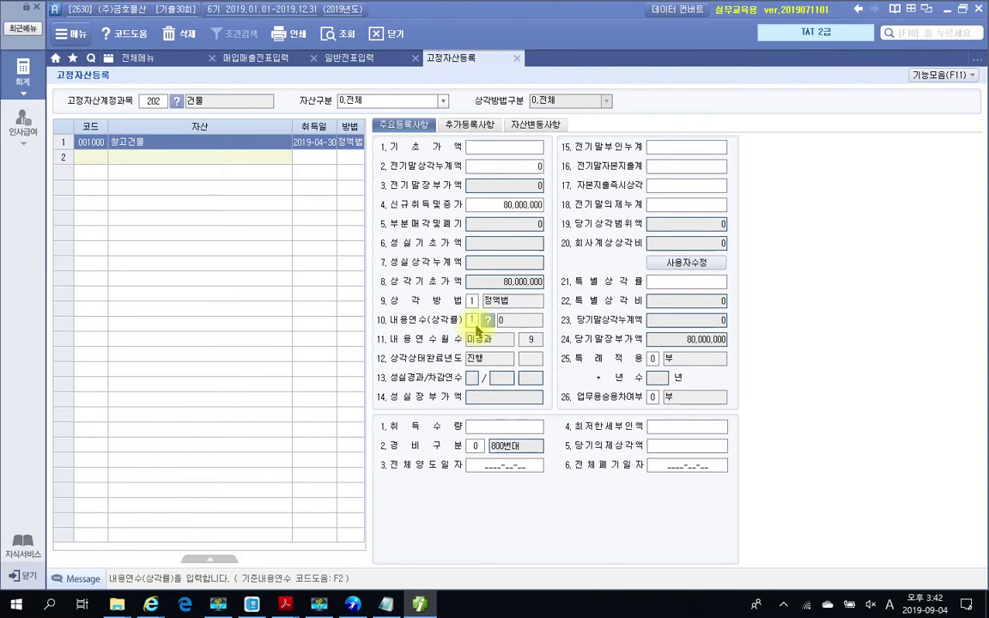
text(0)
key(Return)
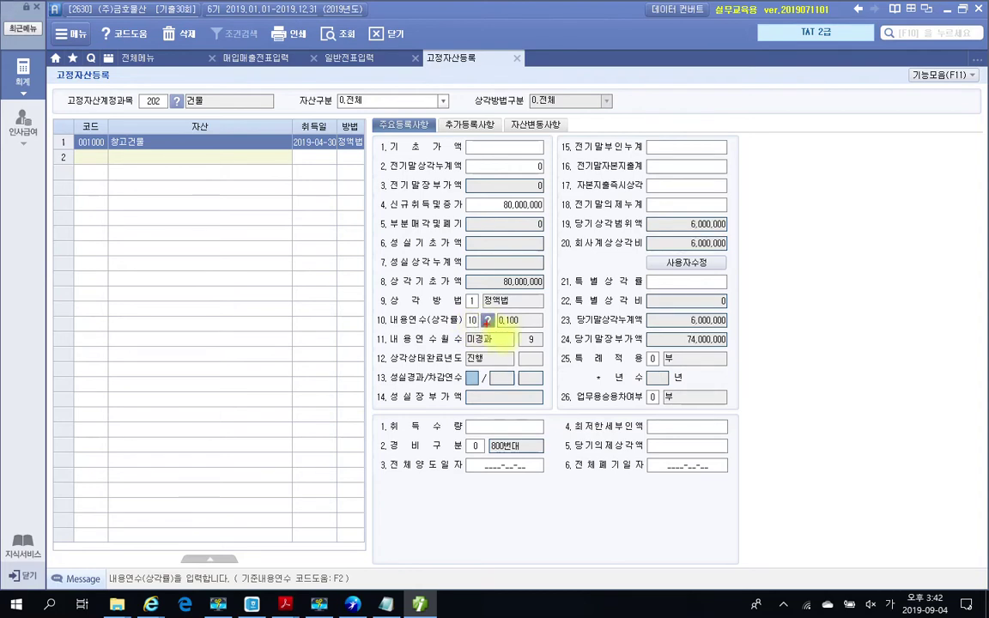
Box the 내용연수월수 months and the 회사계상상각비 amount in red, and clear the marks
drag(519, 327, 545, 360)
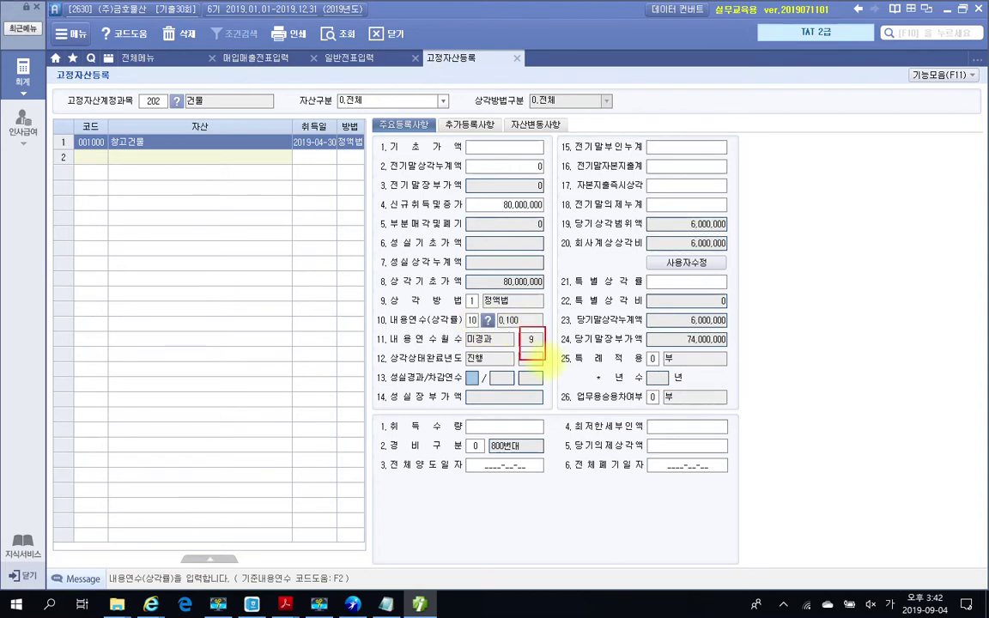
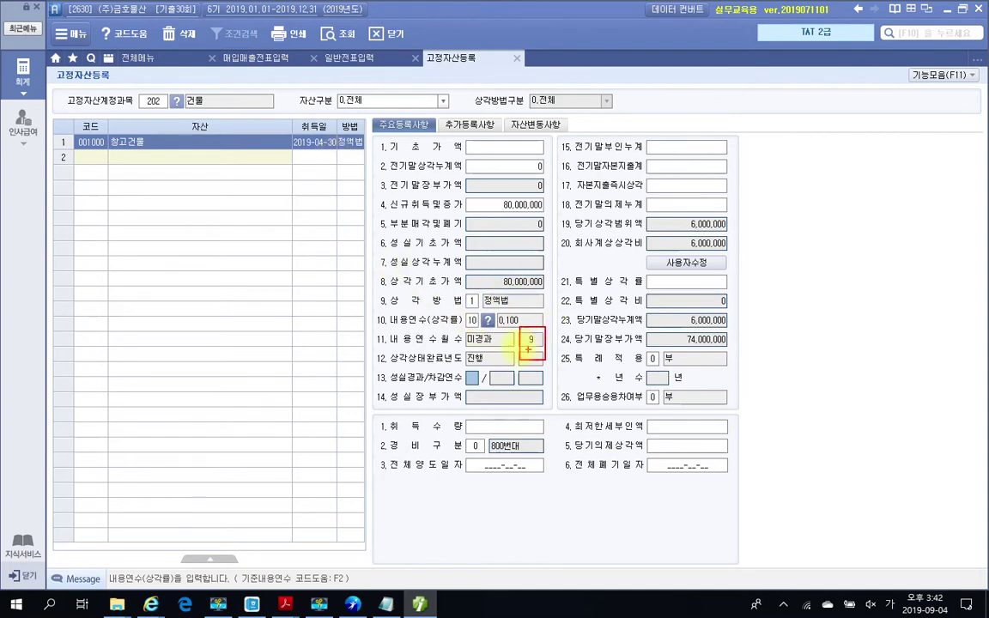
drag(612, 236, 736, 253)
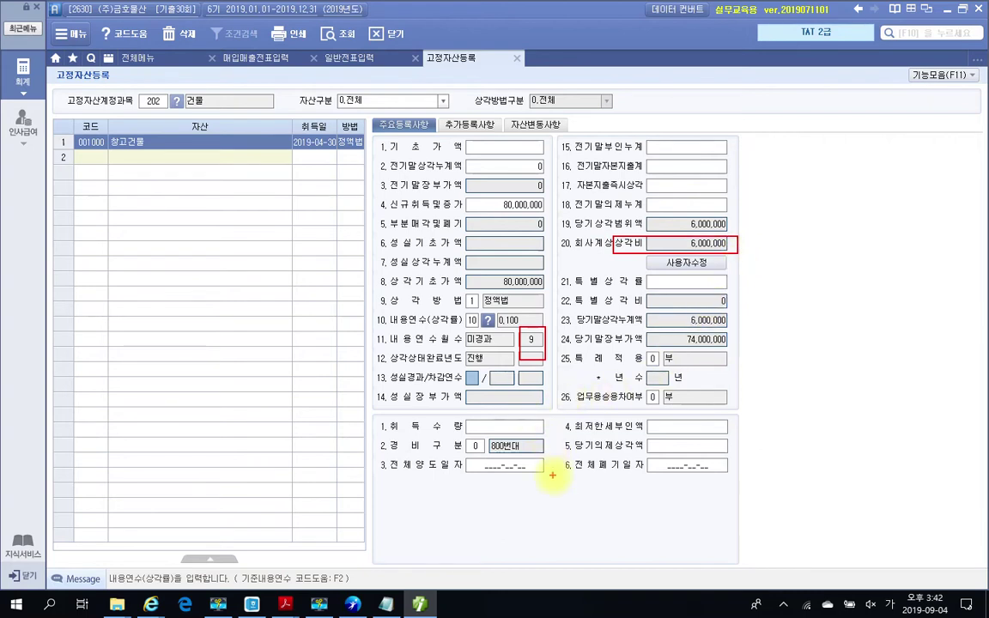
mouse_move(518, 460)
mouse_down()
mouse_move(475, 464)
mouse_move(525, 427)
mouse_move(505, 463)
mouse_up()
key(Escape)
Set the 경비구분 of 창고건물 to 1, 500번대
click(474, 446)
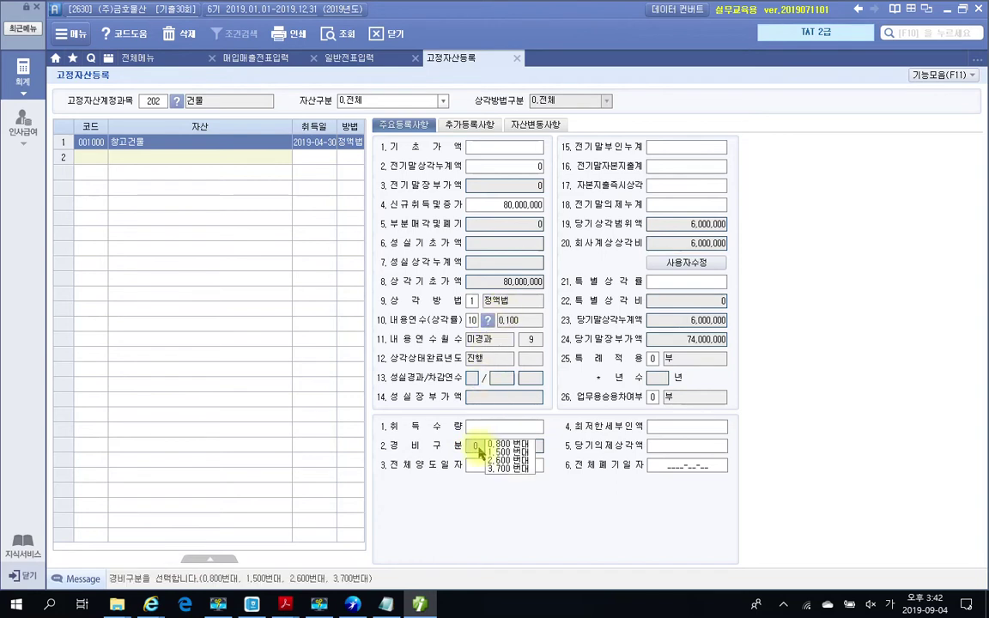
click(498, 452)
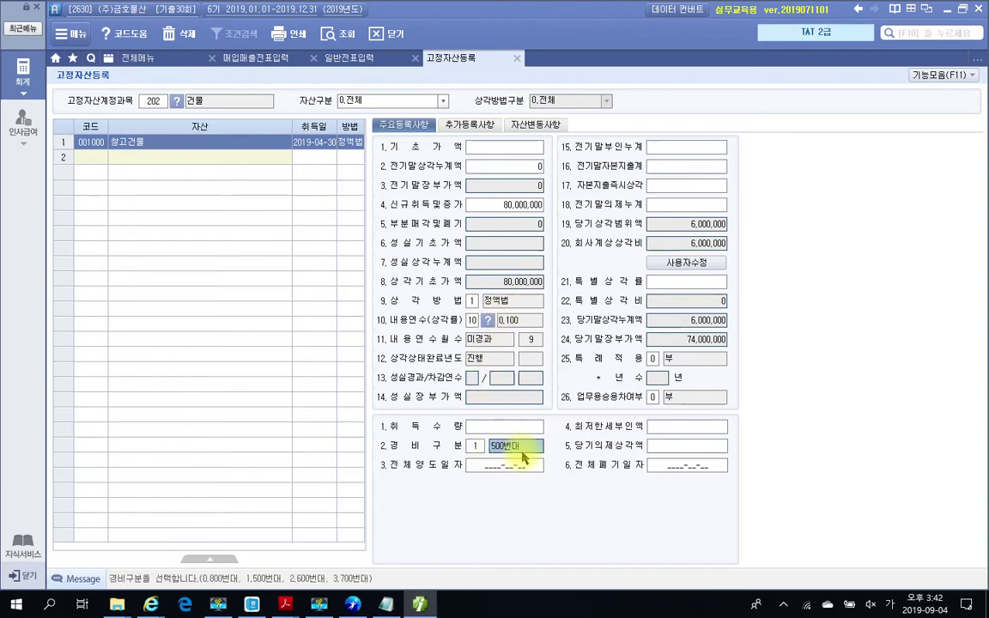
key(Return)
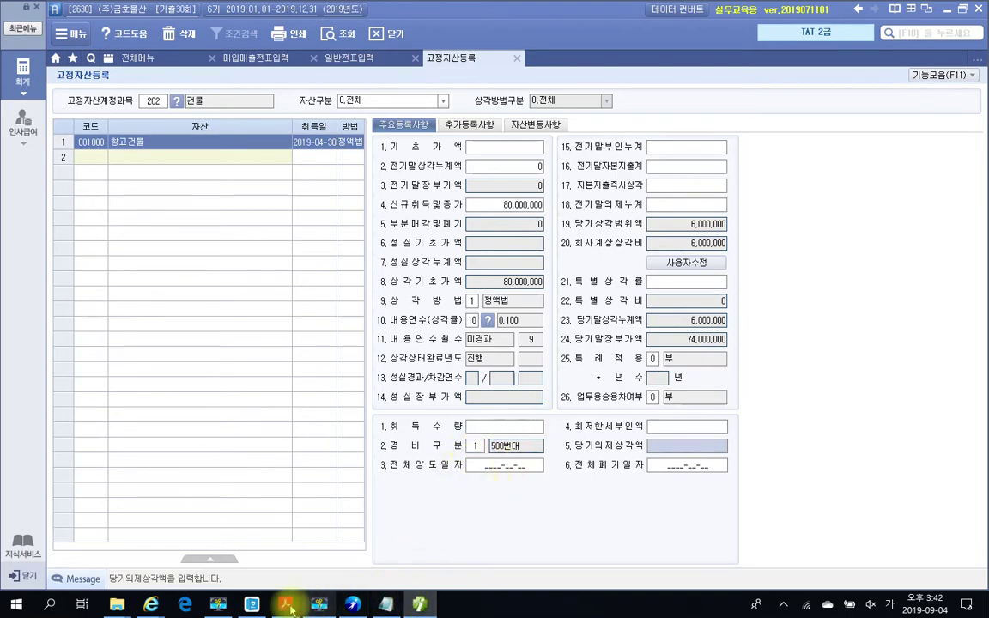
Recheck question 2's asset registration conditions in the exam PDF and, back in Smart A, close 고정자산등록
mouse_move(289, 606)
click(126, 541)
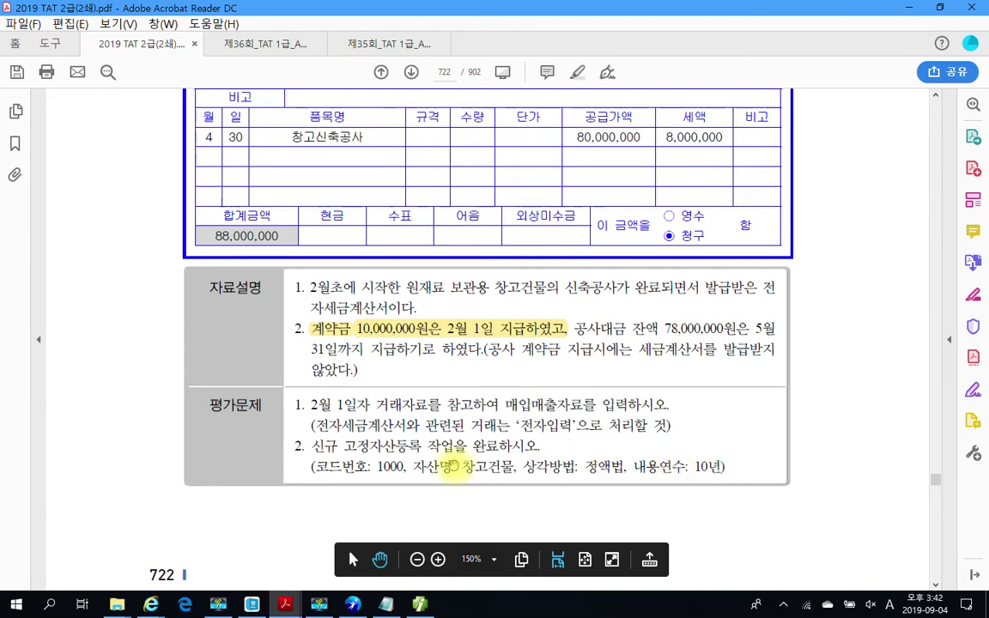
click(400, 606)
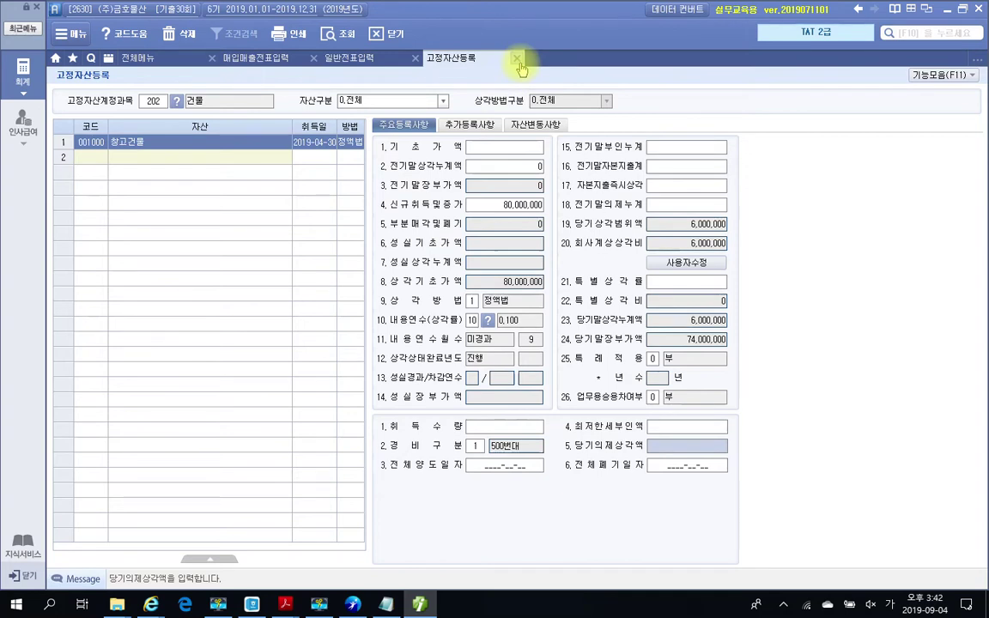
click(517, 60)
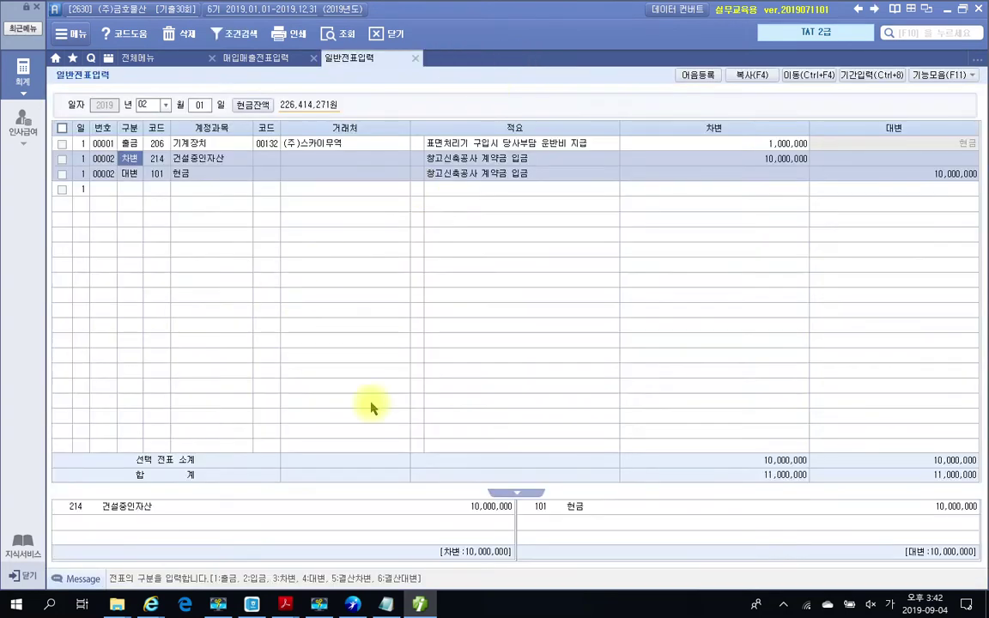
Switch to the exam PDF in Acrobat Reader and highlight 2,000,000원이다 and 4,000,000원 in question 3's 자료설명
key(alt+Tab)
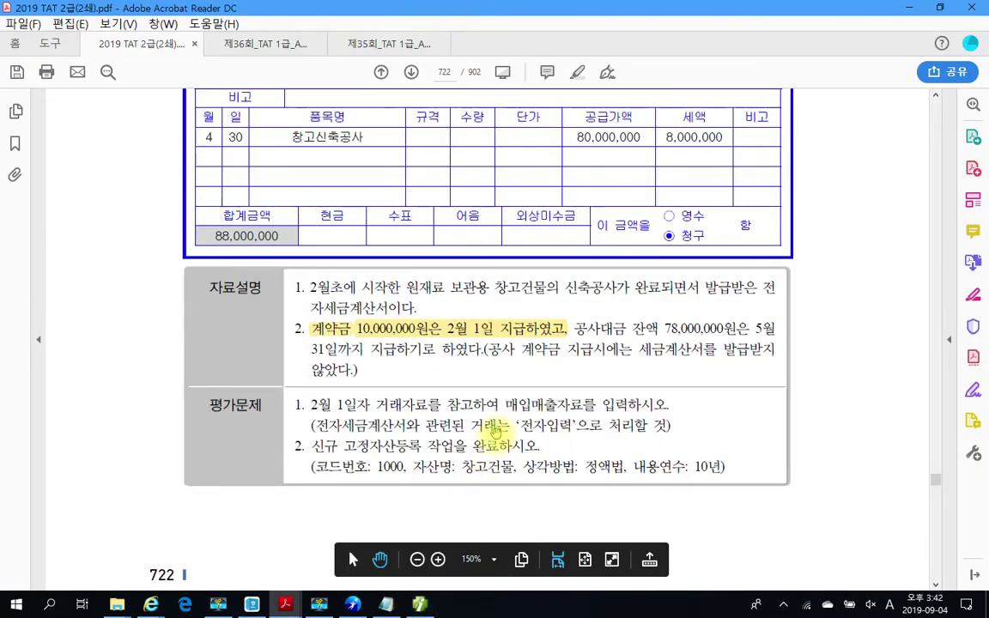
scroll(496, 434, down, 10)
scroll(498, 436, up, 2)
scroll(497, 436, down, 5)
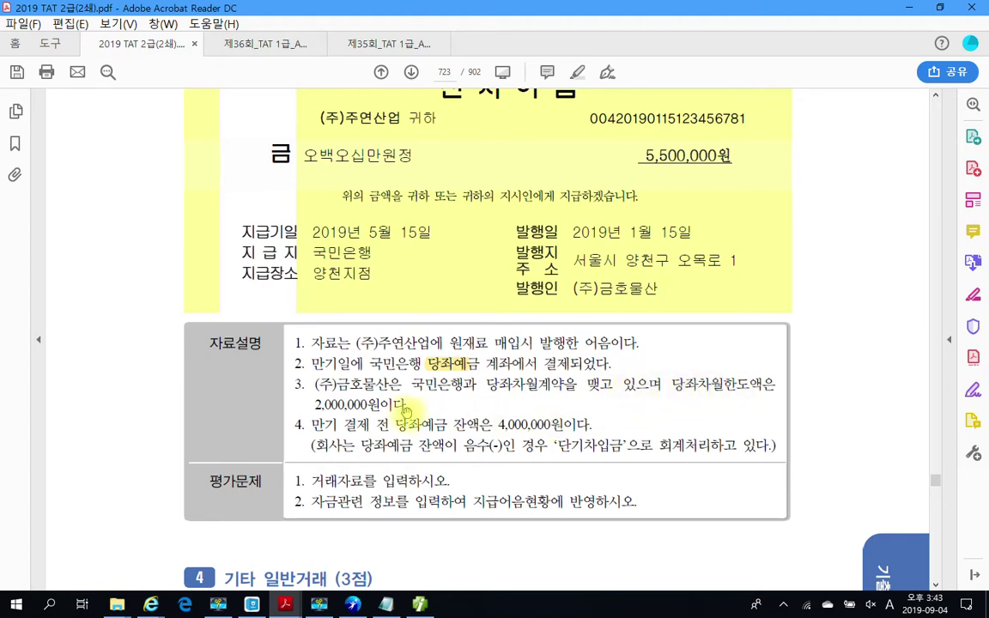
drag(406, 404, 317, 403)
right_click(317, 403)
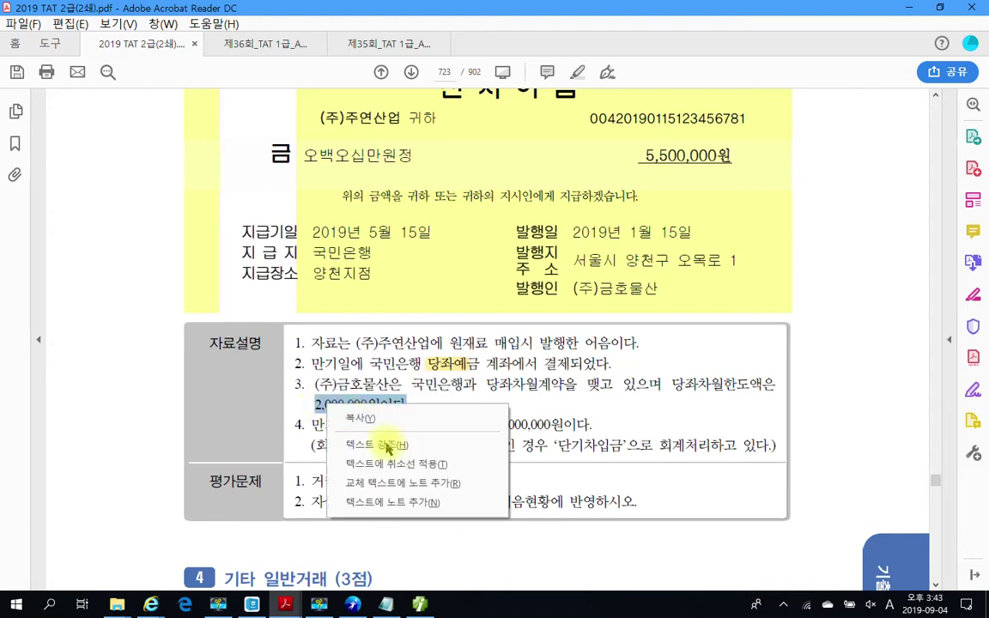
click(395, 438)
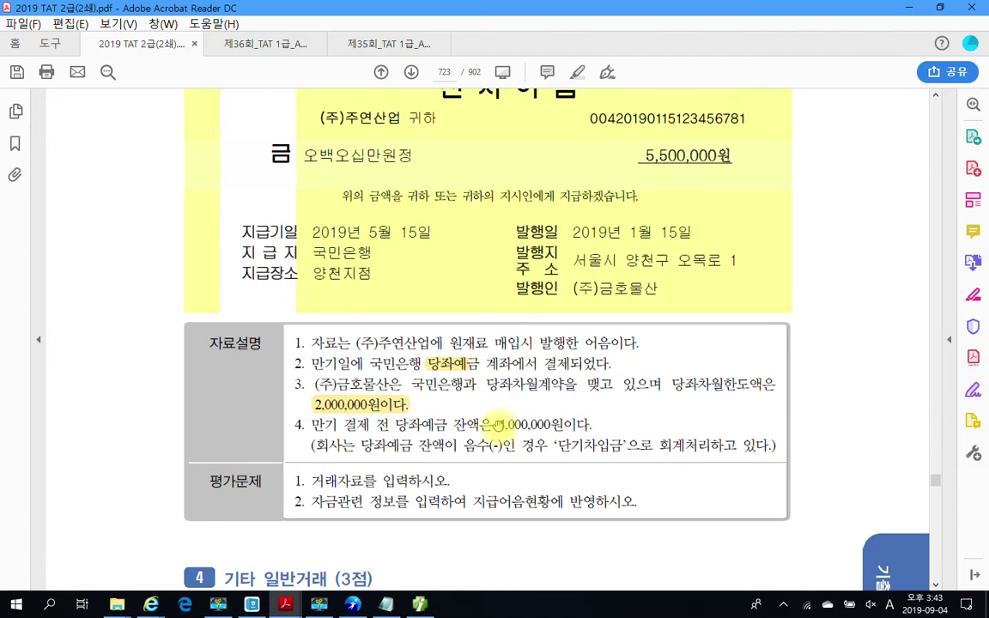
drag(498, 424, 563, 425)
right_click(536, 427)
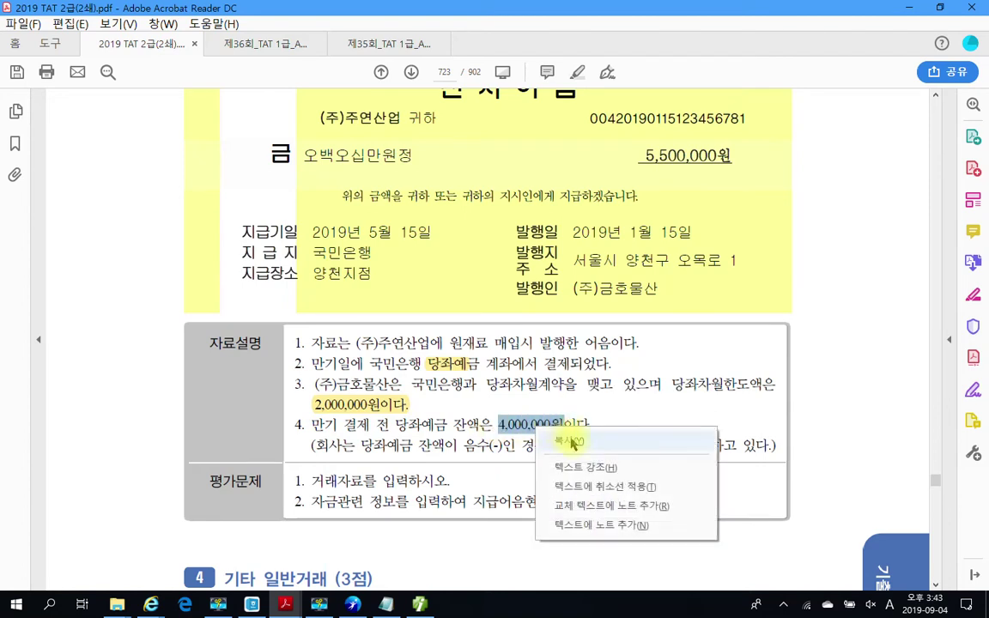
click(582, 469)
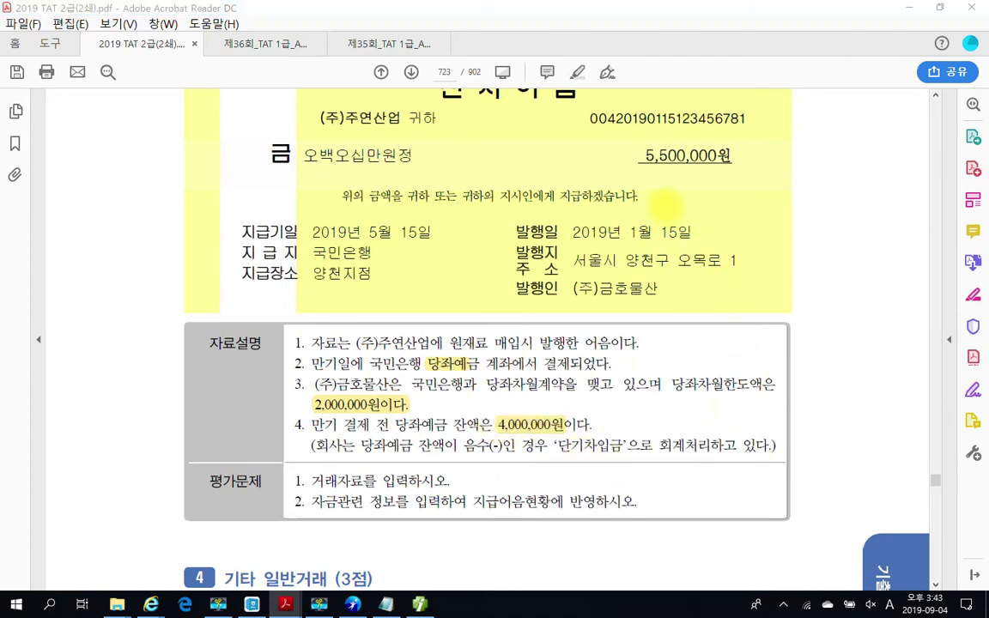
Mark question 3 in red: box the 5,500,000원 note amount and 단기차입금, underline 당좌차월한도, and circle 4,000,000원
drag(620, 135, 797, 184)
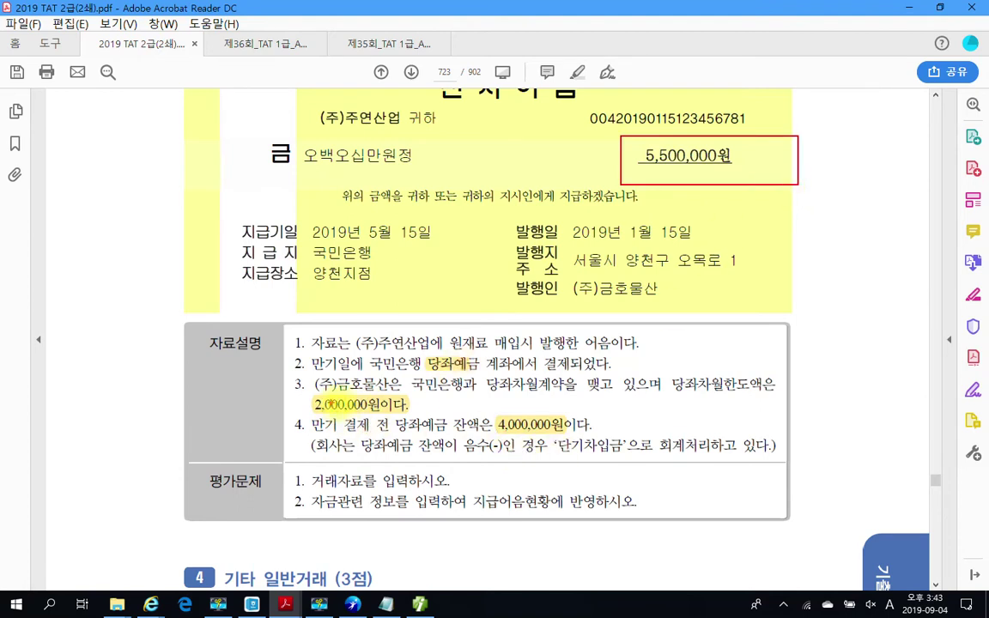
drag(673, 390, 723, 390)
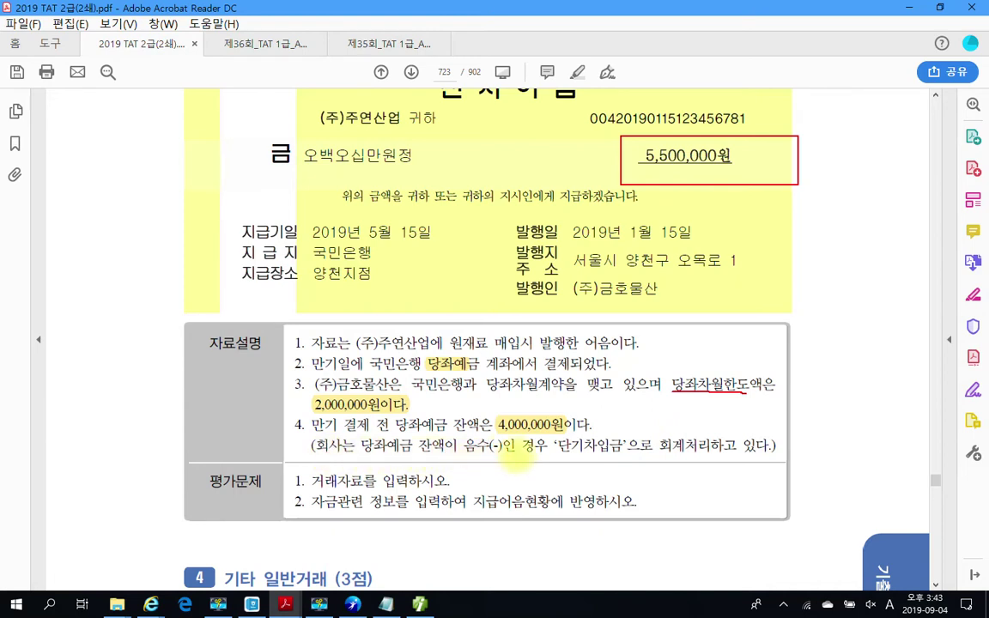
drag(555, 454, 620, 454)
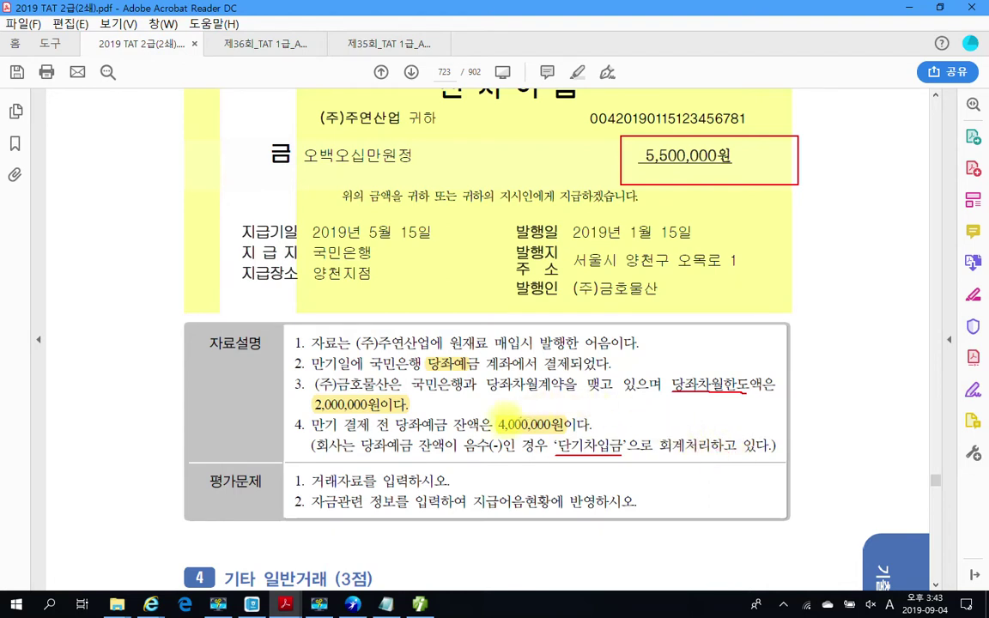
mouse_move(501, 413)
mouse_down()
mouse_move(500, 434)
mouse_move(558, 431)
mouse_move(515, 410)
mouse_move(541, 399)
mouse_up()
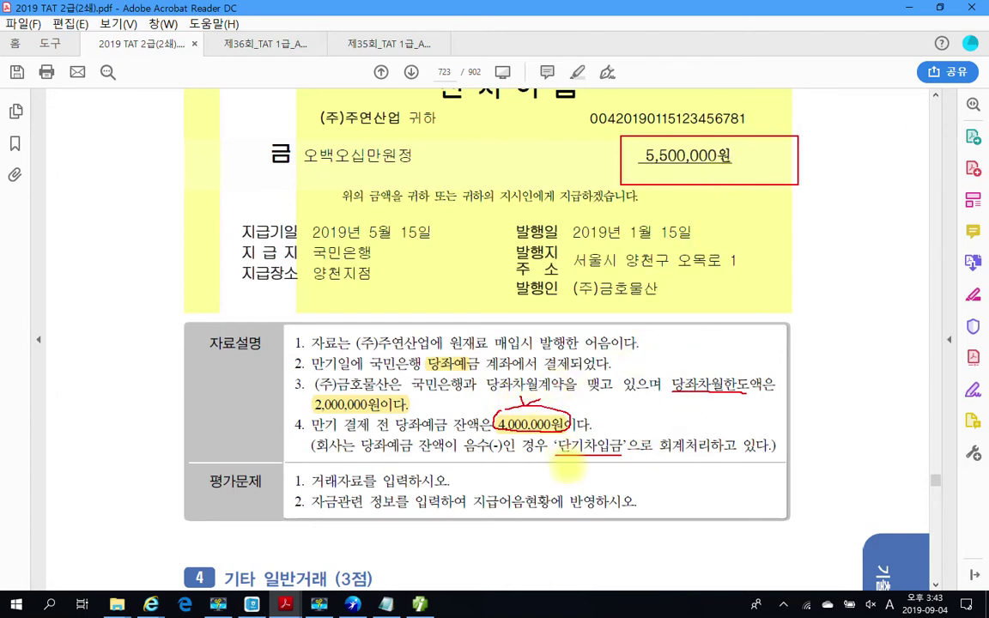
drag(553, 445, 625, 449)
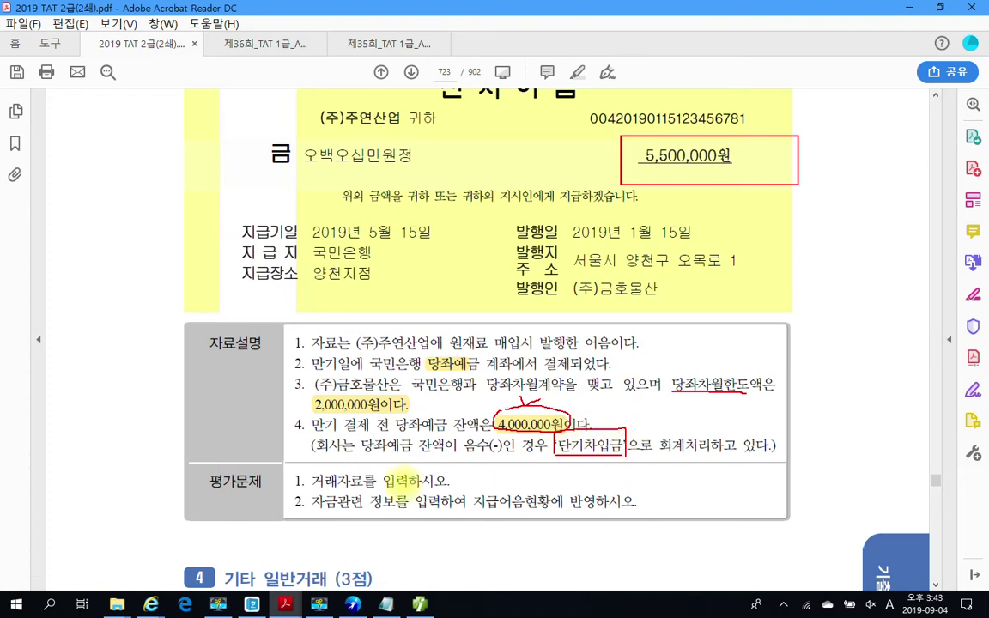
Underline both 평가문제 items of question 3 in red and circle 지급어음현황 in the second
drag(312, 489, 448, 489)
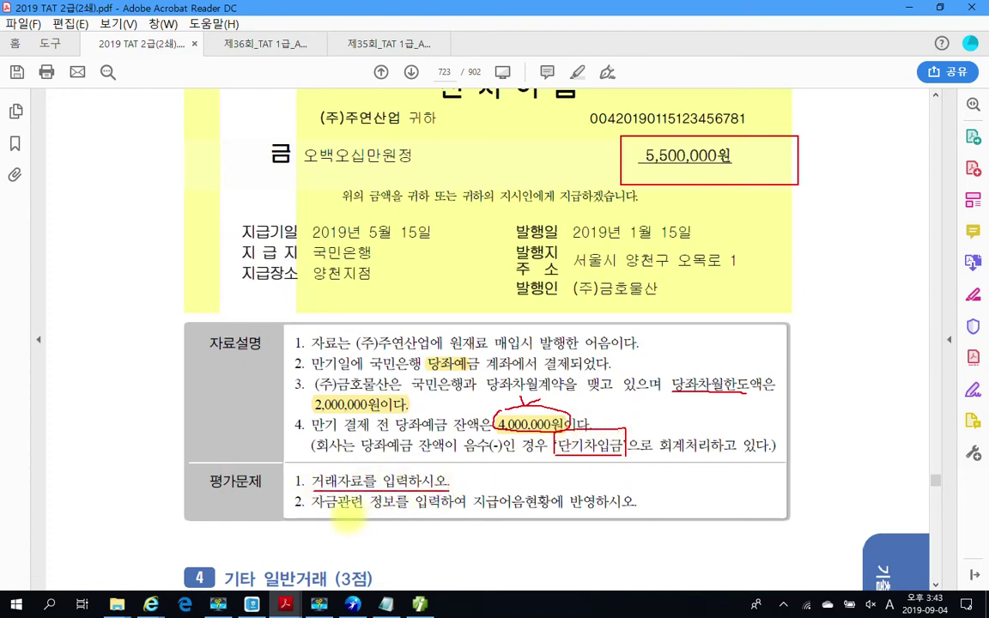
drag(312, 509, 616, 512)
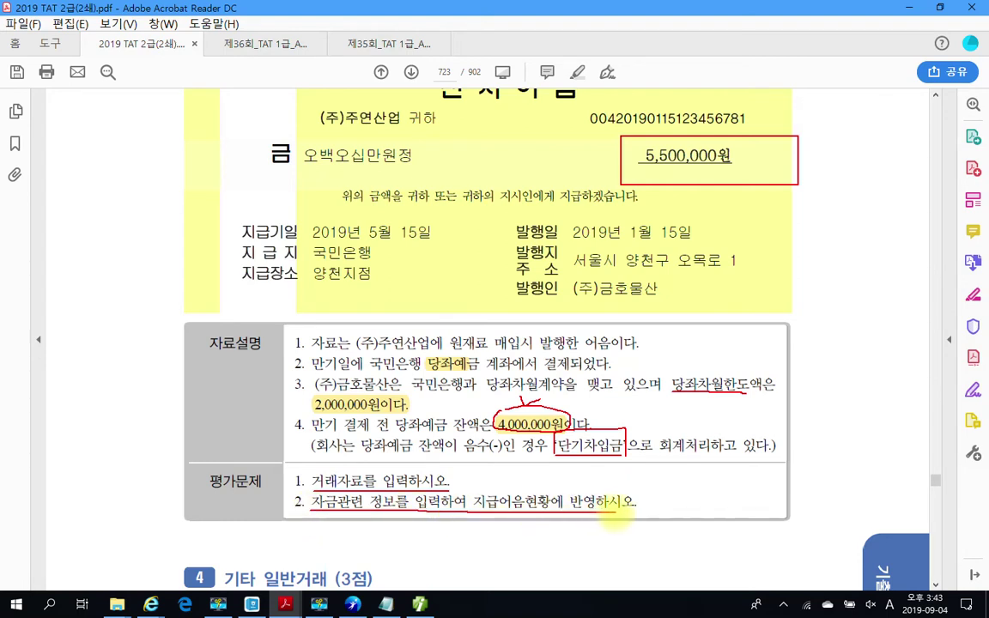
mouse_move(504, 513)
mouse_down()
mouse_move(483, 493)
mouse_move(547, 496)
mouse_move(539, 514)
mouse_up()
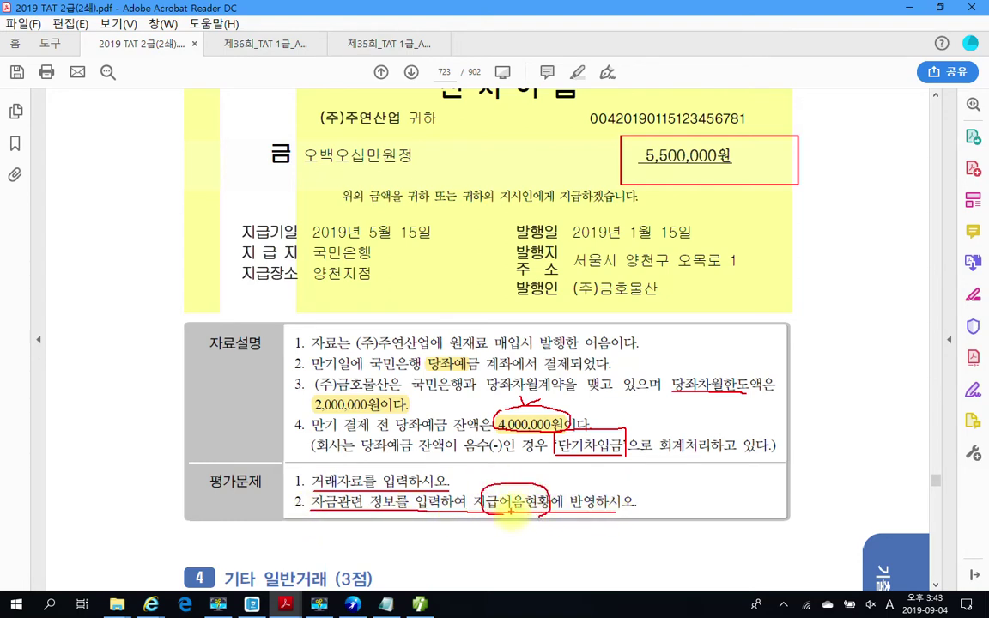
Clear the red marks on question 3 and box the electronic note's payment date, 2019년 5월 15일, in red
key(Escape)
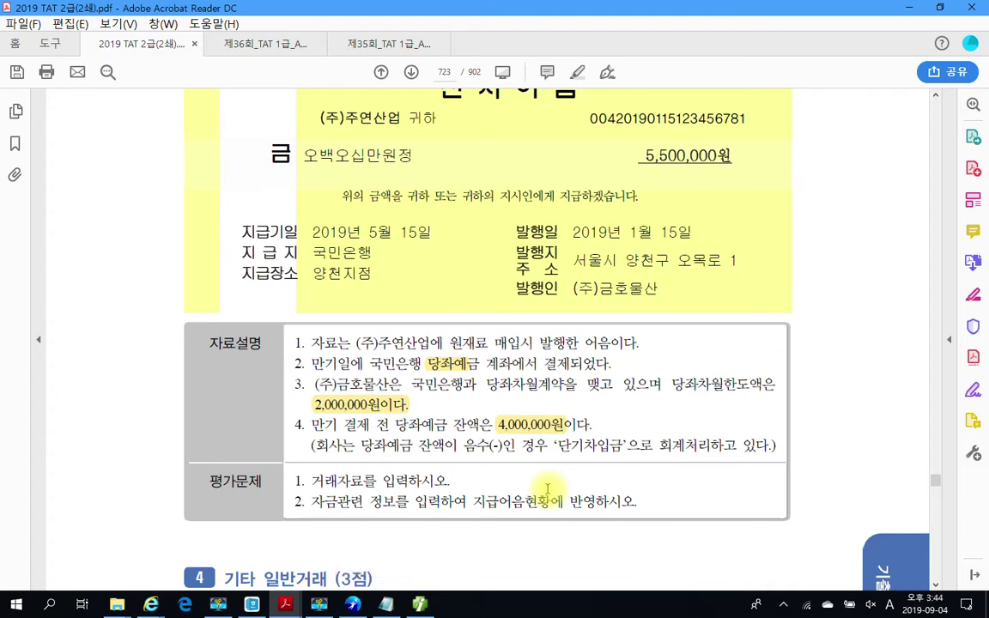
scroll(483, 309, up, 2)
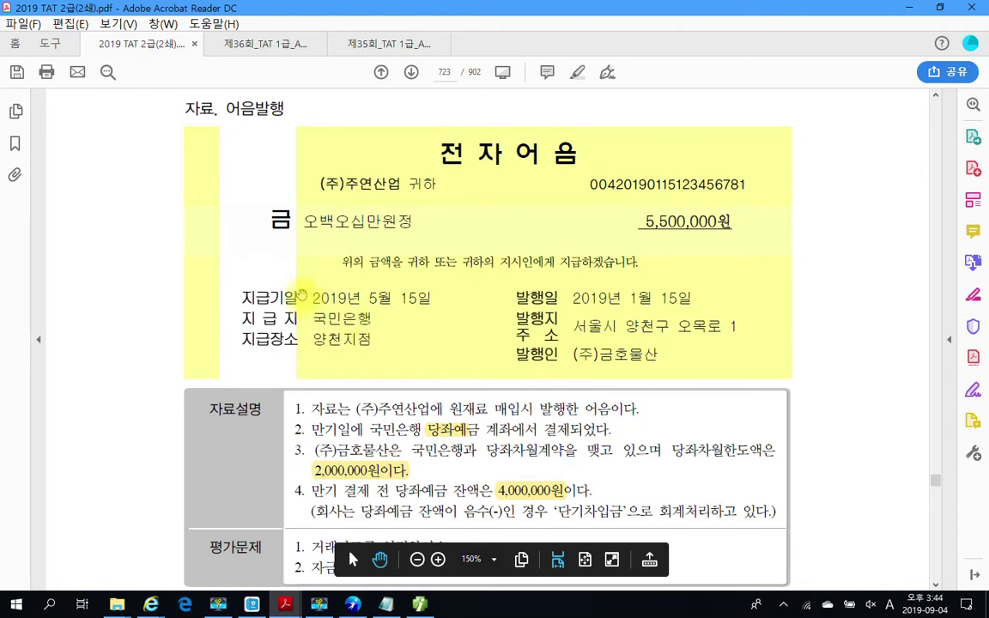
drag(284, 286, 482, 324)
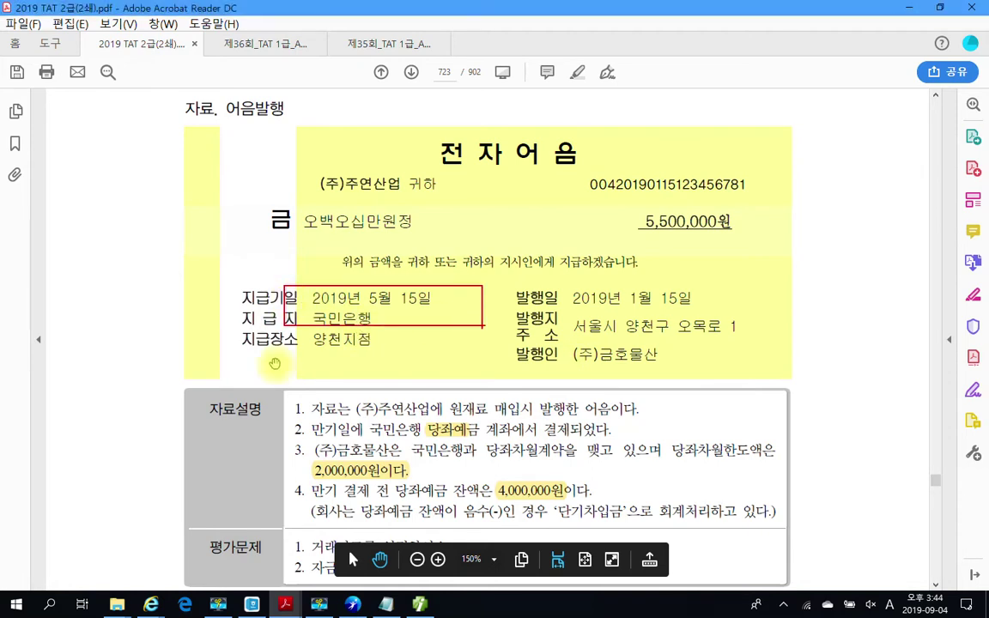
Switch to Smart A and set the 일반전표입력 date to May 15
click(419, 603)
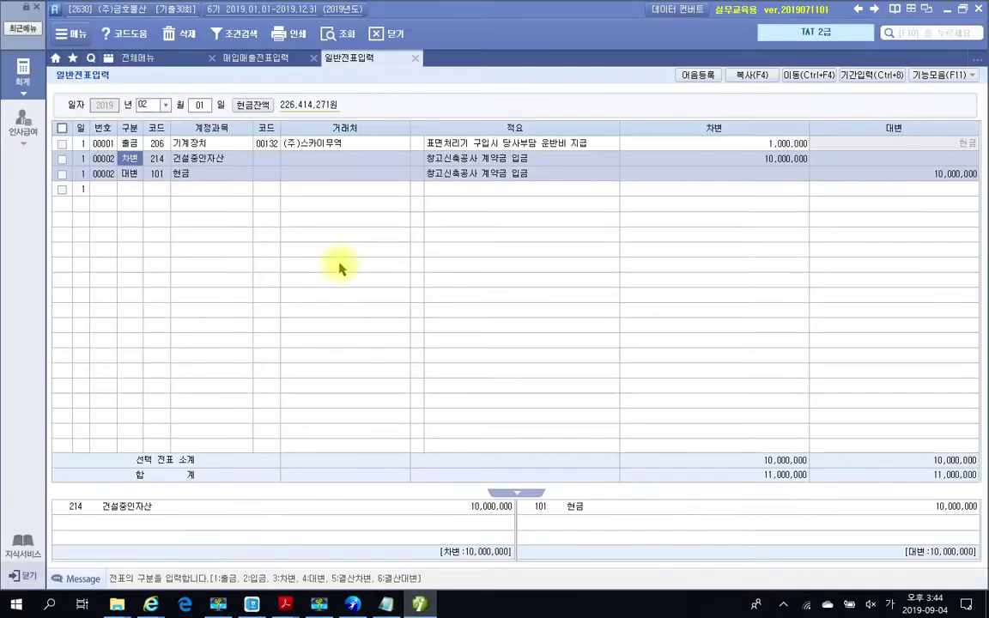
click(152, 103)
text(5)
key(Return)
text(15)
key(Return)
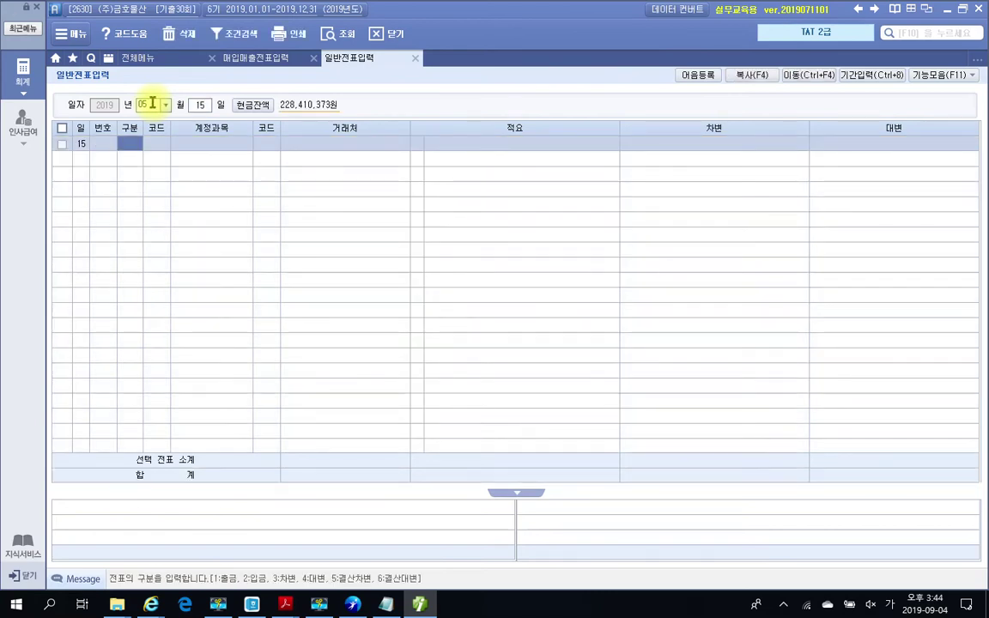
Enter a 차변 line for account 252 지급어음 with 거래처 (주)주연산업 and amount 5,500,000
text(3)
key(Return)
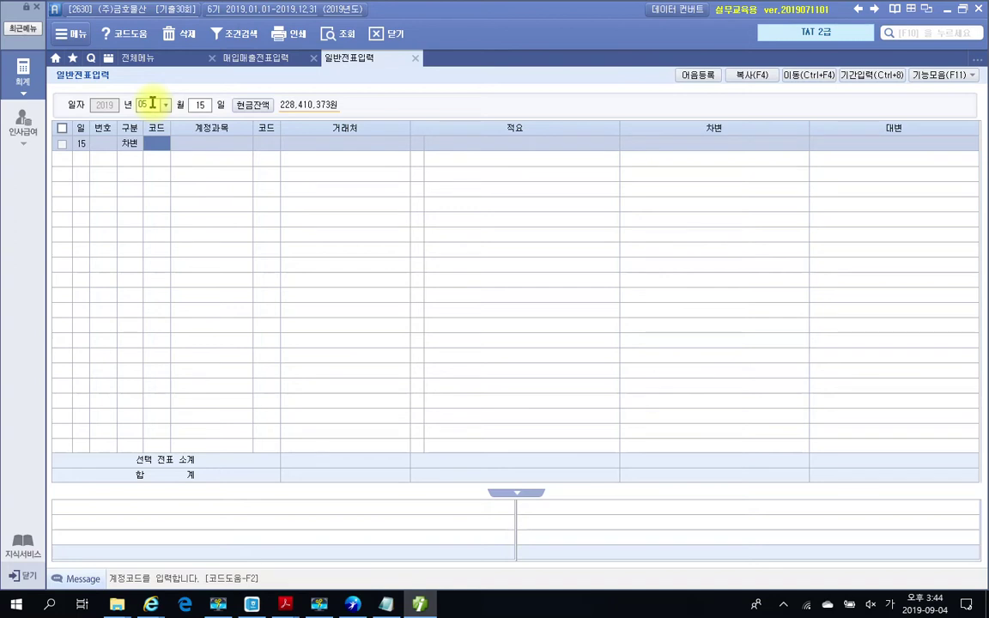
text(252)
key(Return)
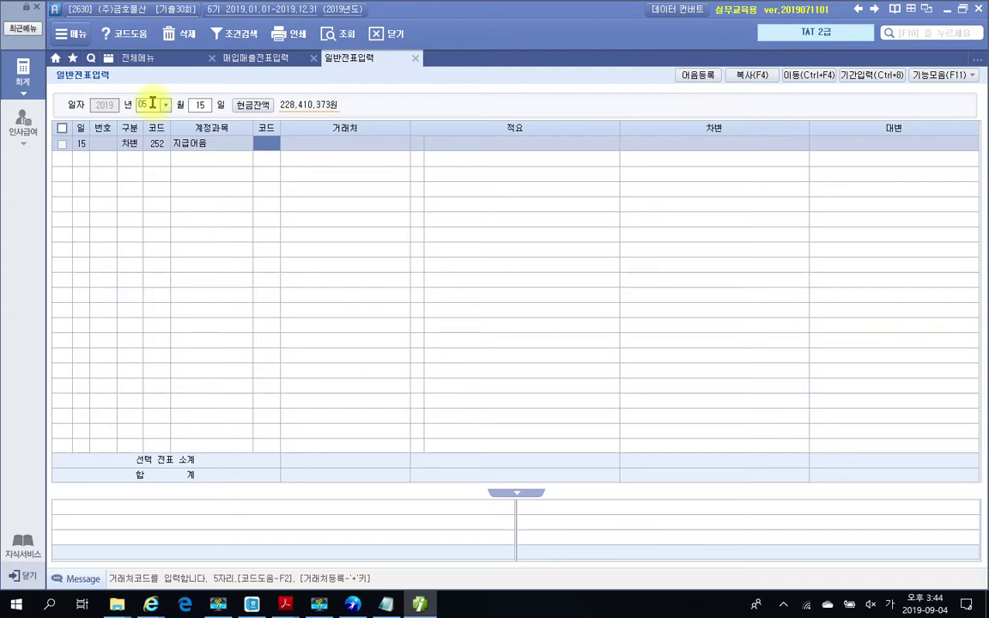
text(주)
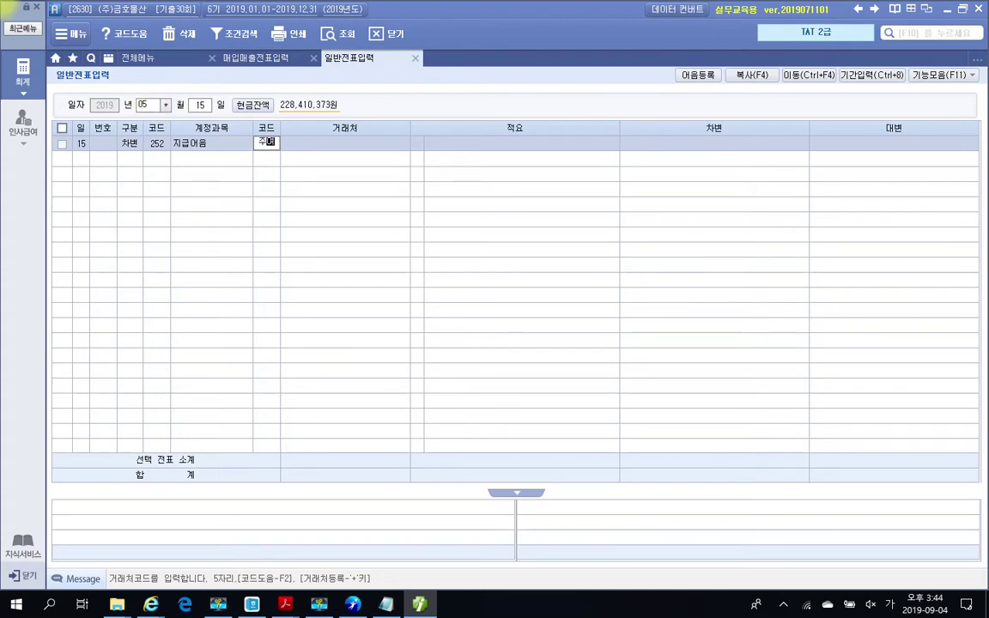
text(연)
key(Return)
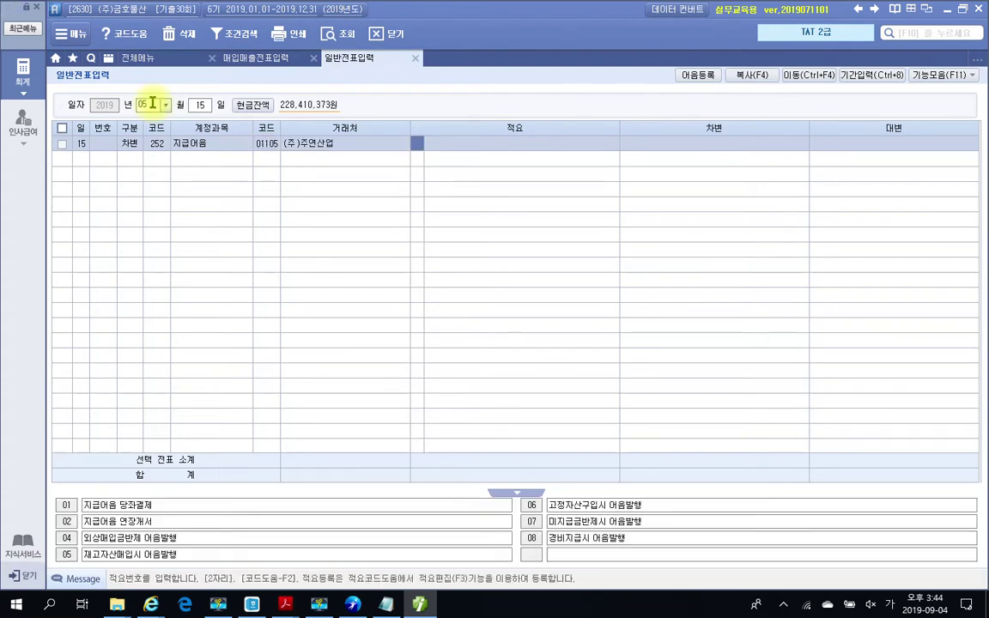
key(Return)
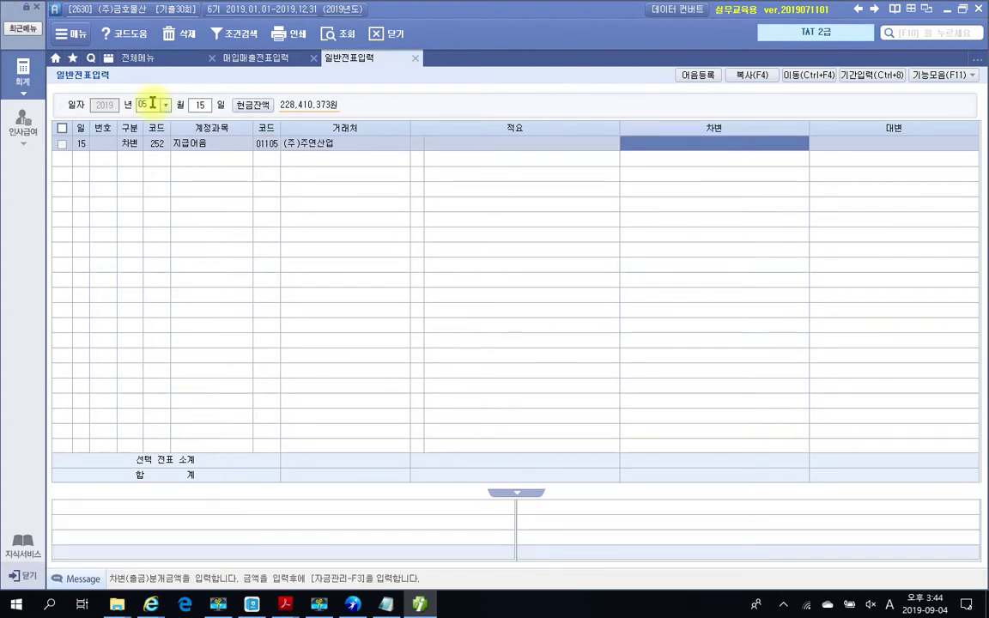
text(5,500,000)
key(Return)
Add a 대변 line for account 102 당좌예금 with 거래처 국민은행 and amount 4,000,000
text(4)
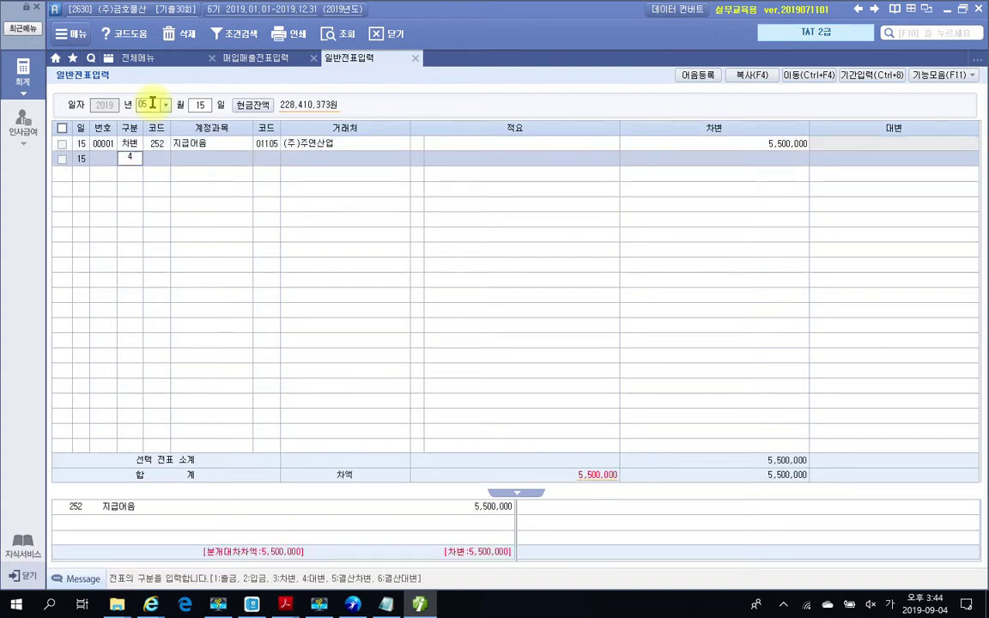
key(Return)
text(102)
key(Return)
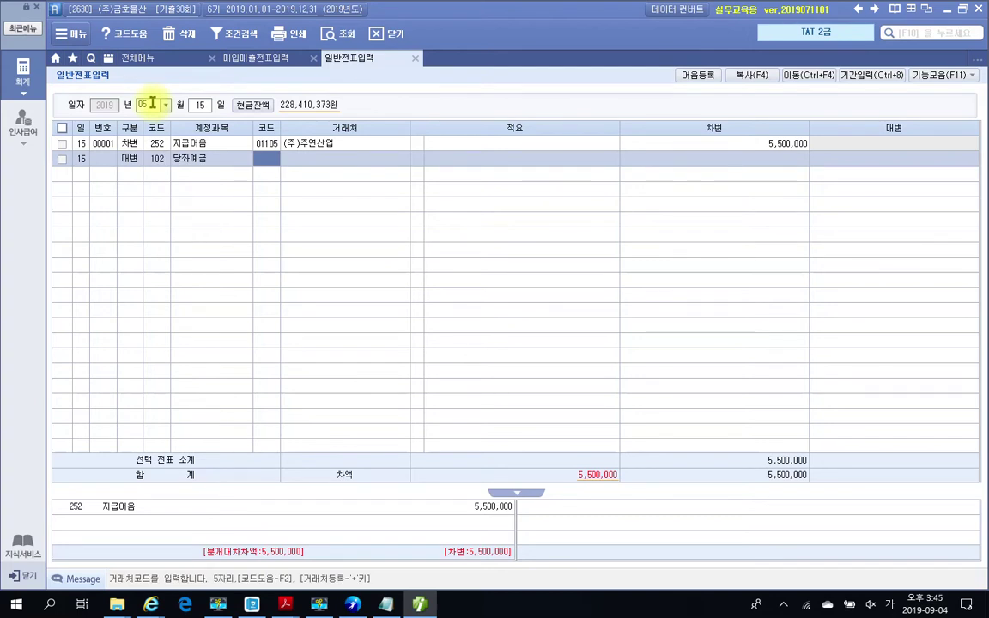
text(국민)
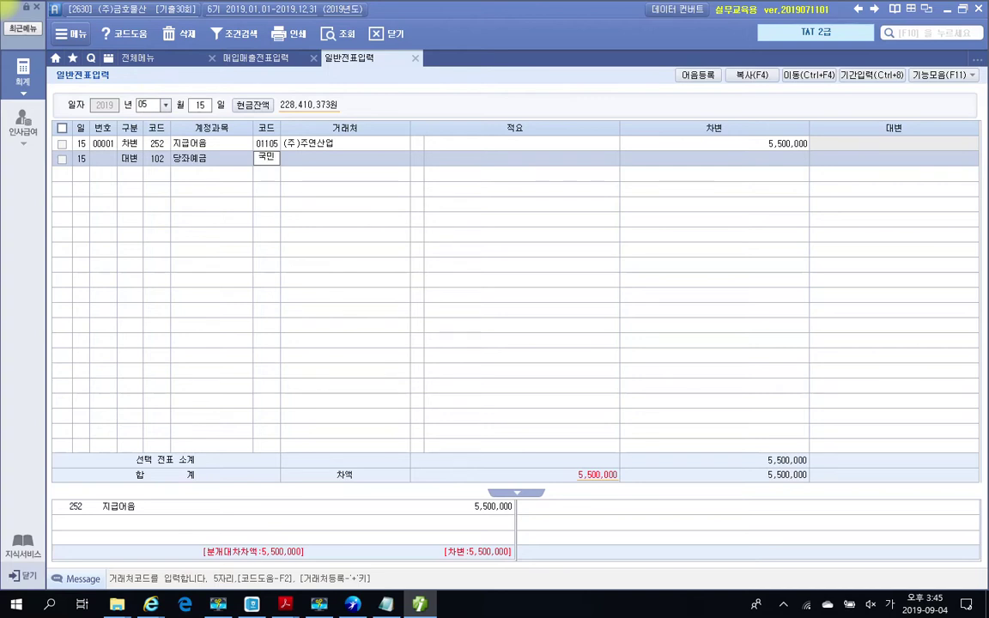
key(Return)
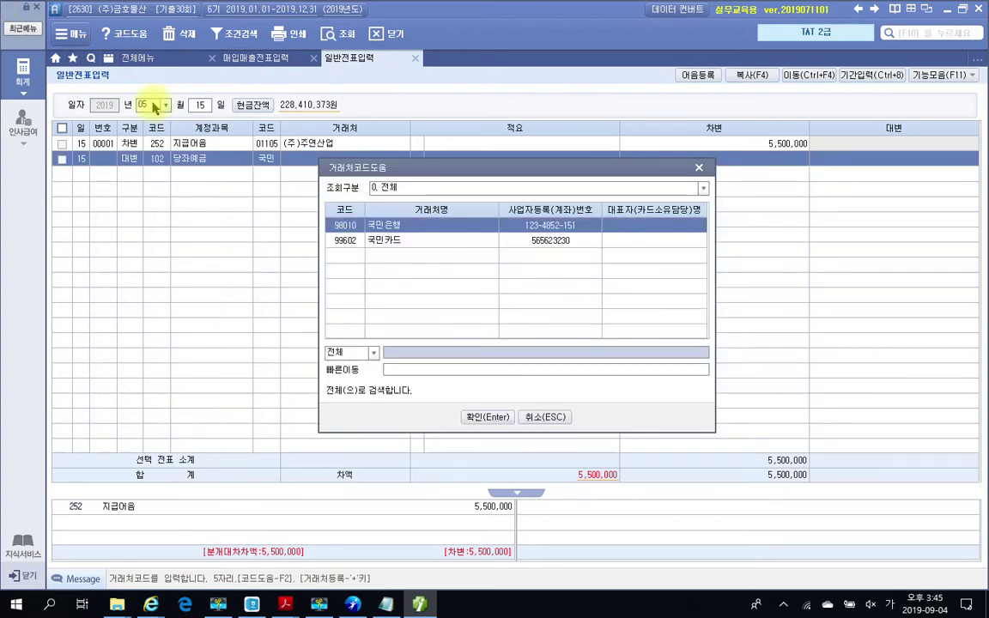
key(Return)
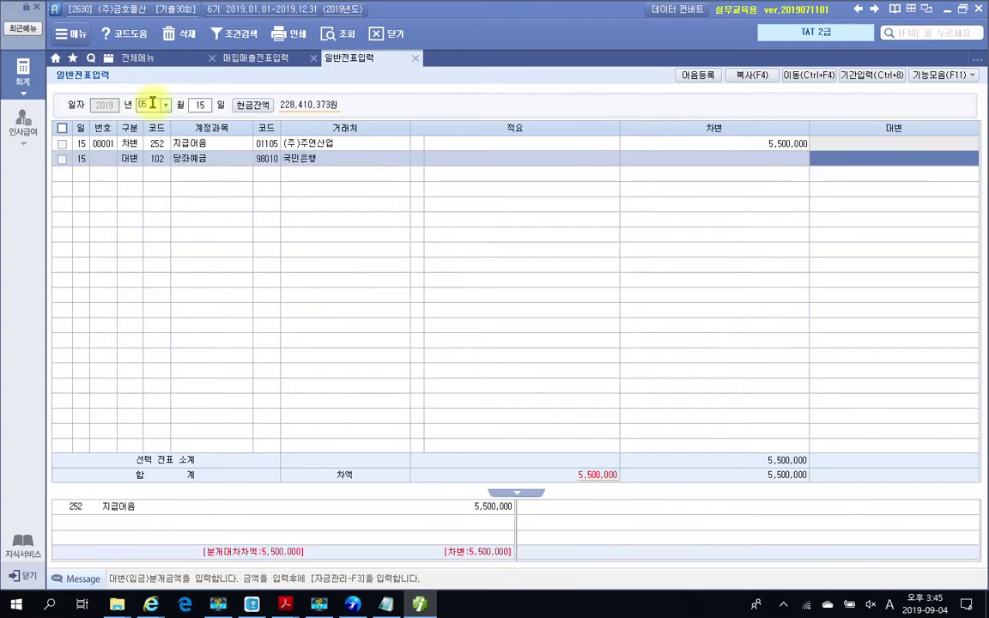
text(4000000)
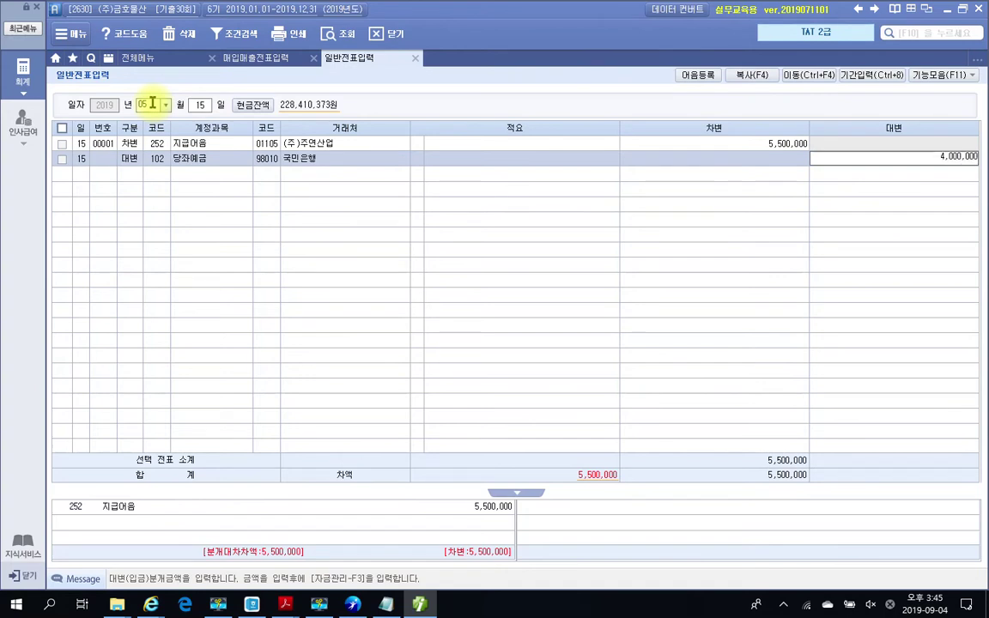
key(Return)
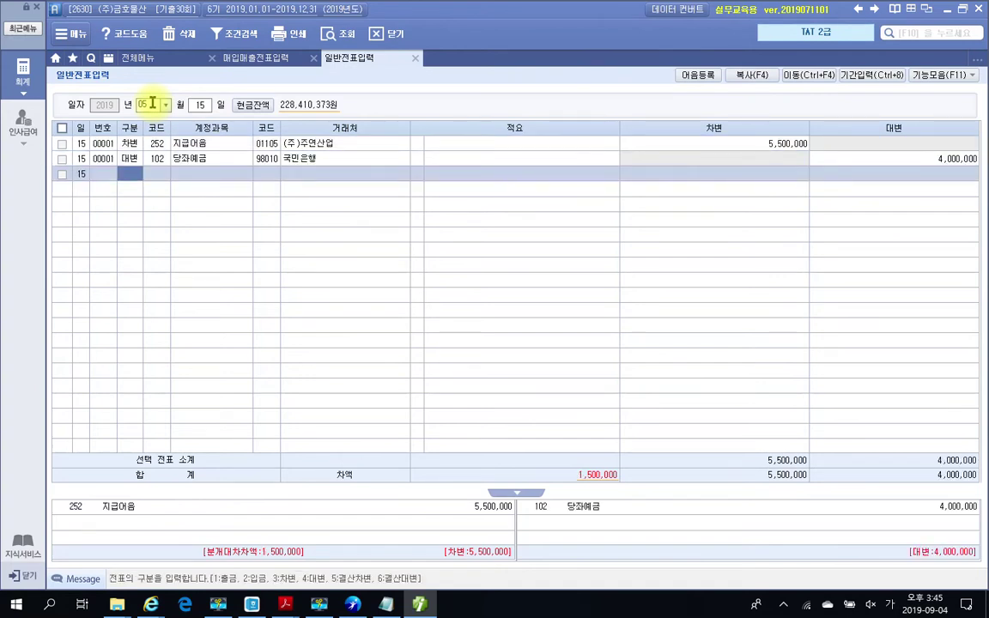
Start another 대변 line and look up 단기 to choose account 260 단기차입금
text(4)
key(Return)
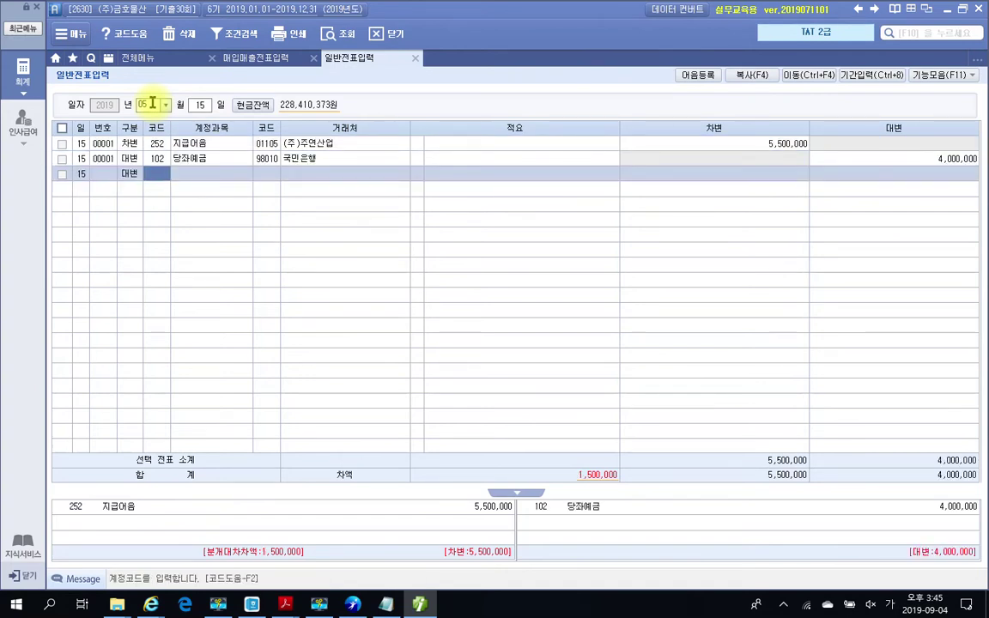
text(단기)
key(Return)
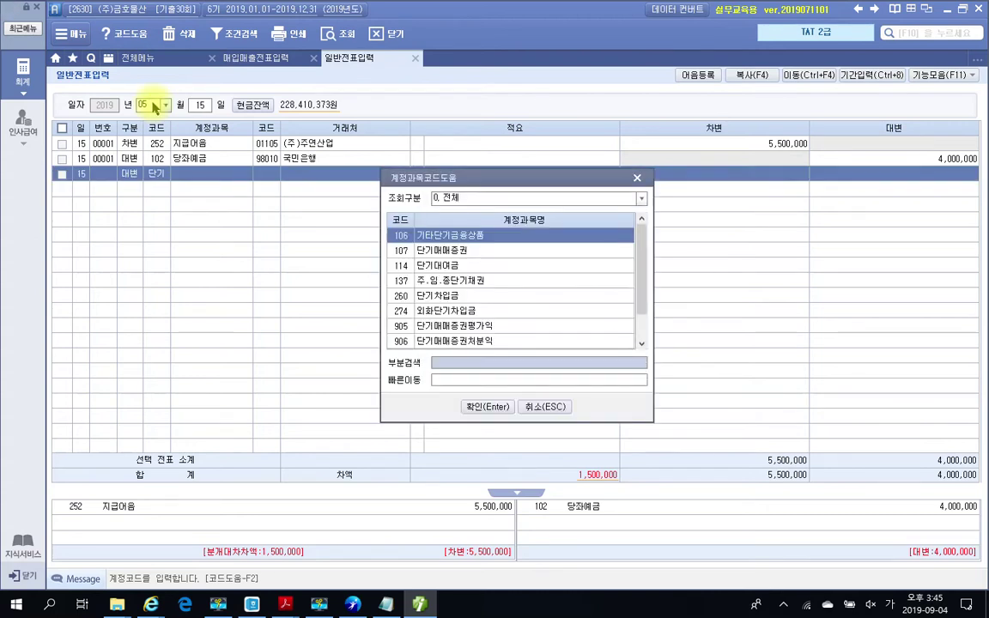
key(Down)
key(Down)
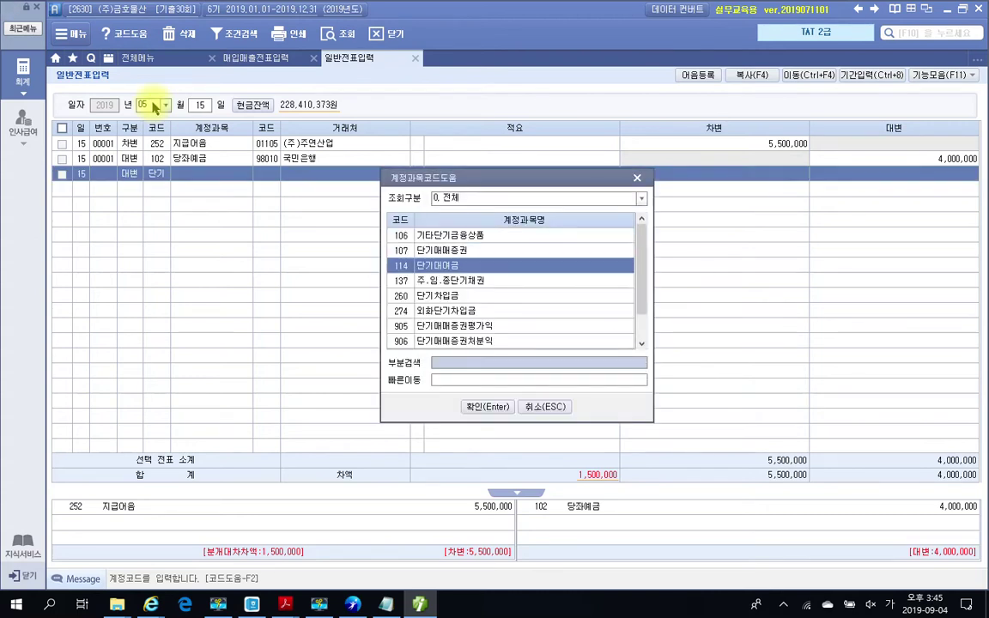
key(Down)
key(Down)
key(Return)
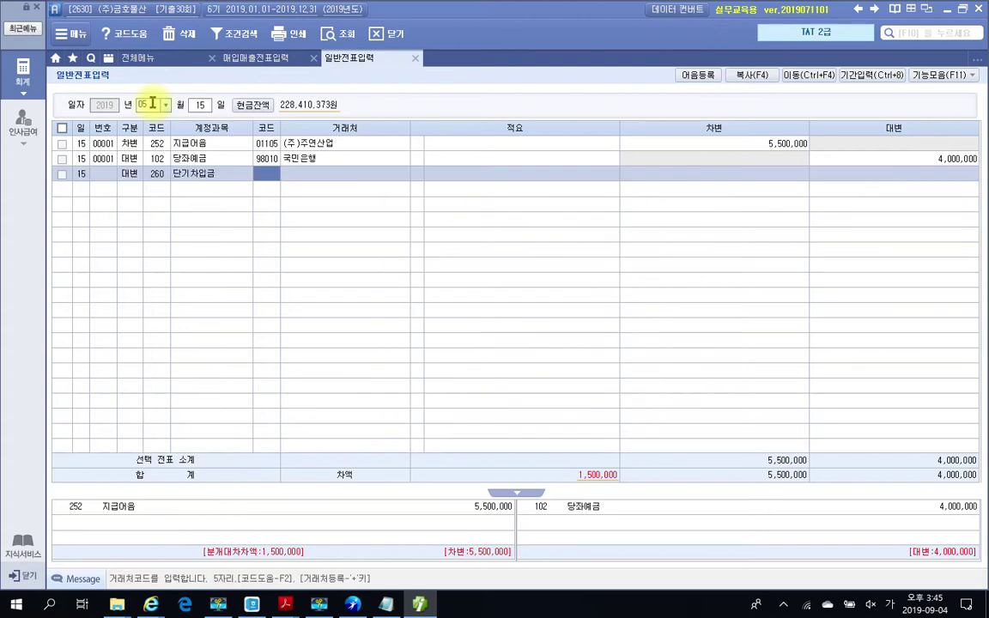
Complete the 단기차입금 line with 거래처 98010 국민은행 and amount 1,500,000
text(98010)
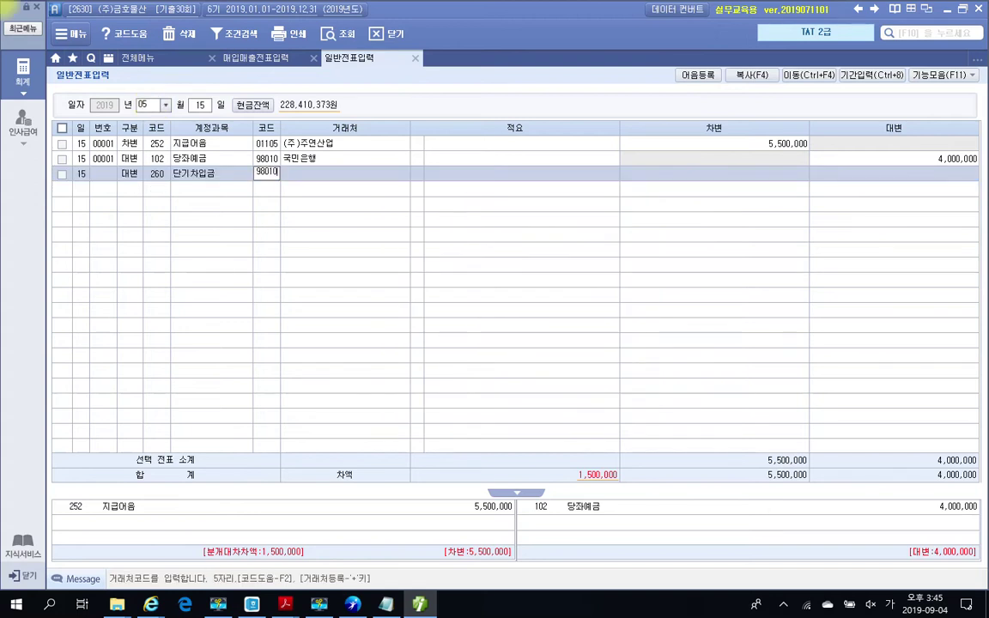
key(Return)
key(Return)
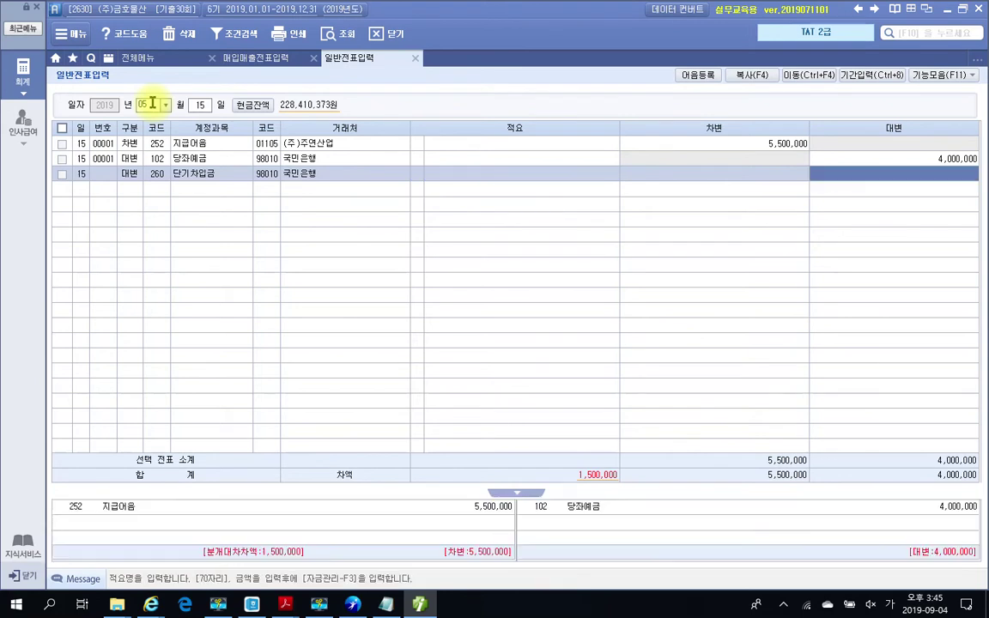
text(1,500)
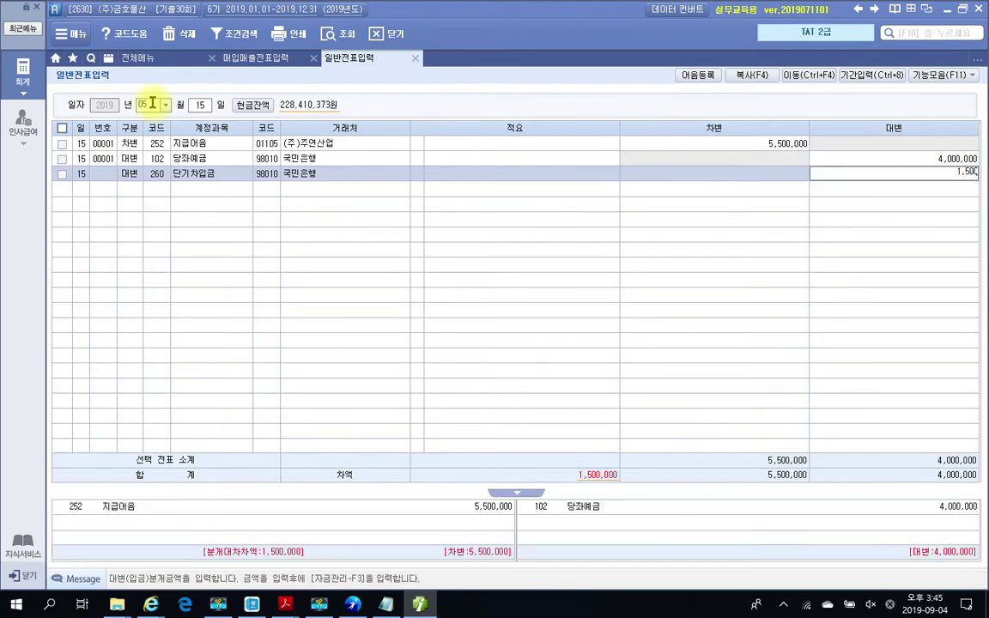
text(,000)
key(Return)
click(162, 161)
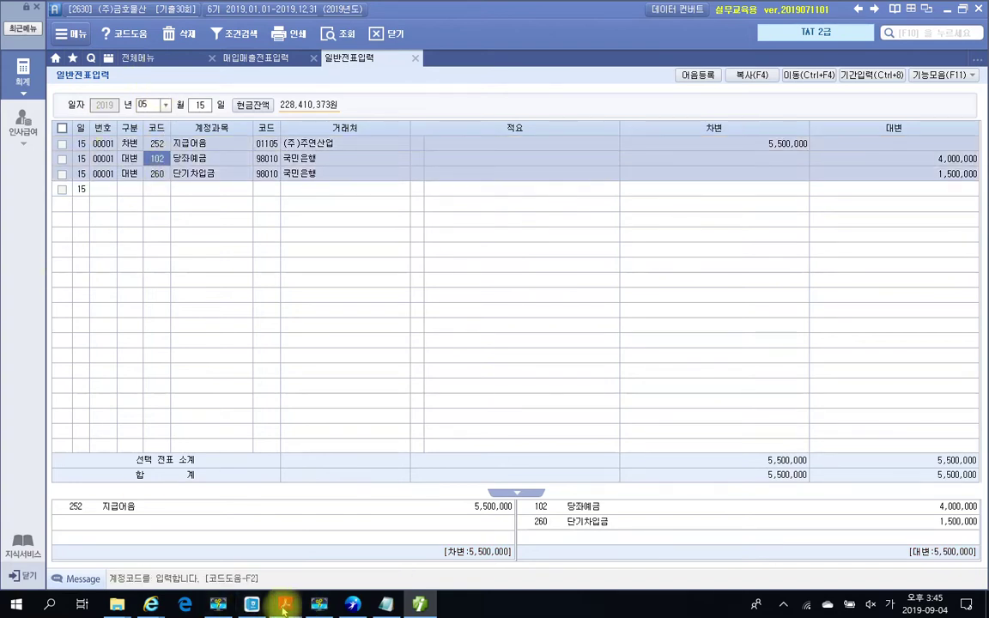
Switch to the exam PDF and reread question 3's 평가문제 items on entering the transaction and reflecting it in 지급어음현황
mouse_move(284, 607)
click(129, 523)
scroll(292, 467, down, 3)
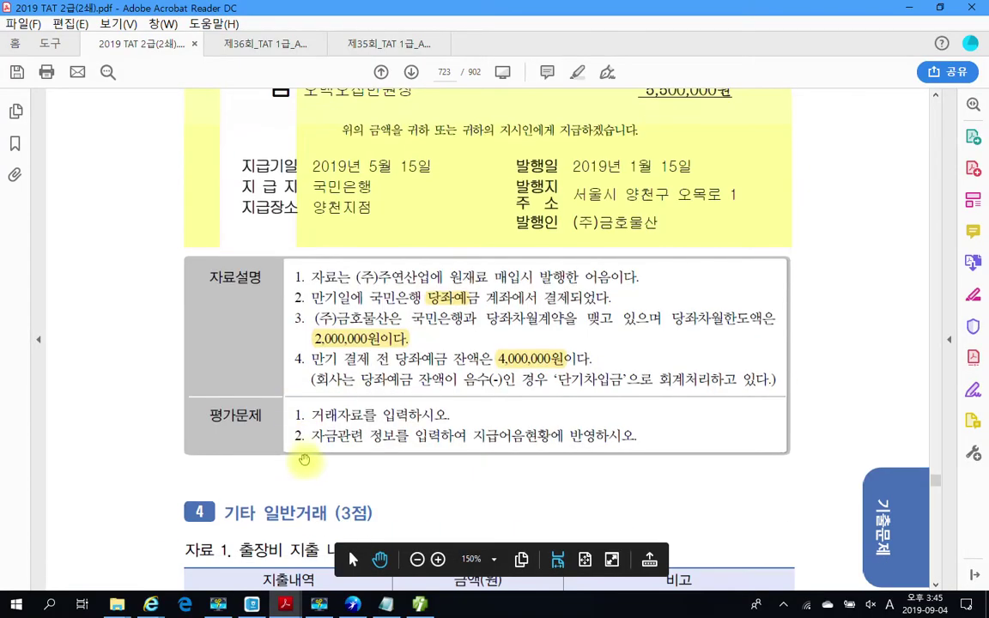
drag(315, 416, 397, 418)
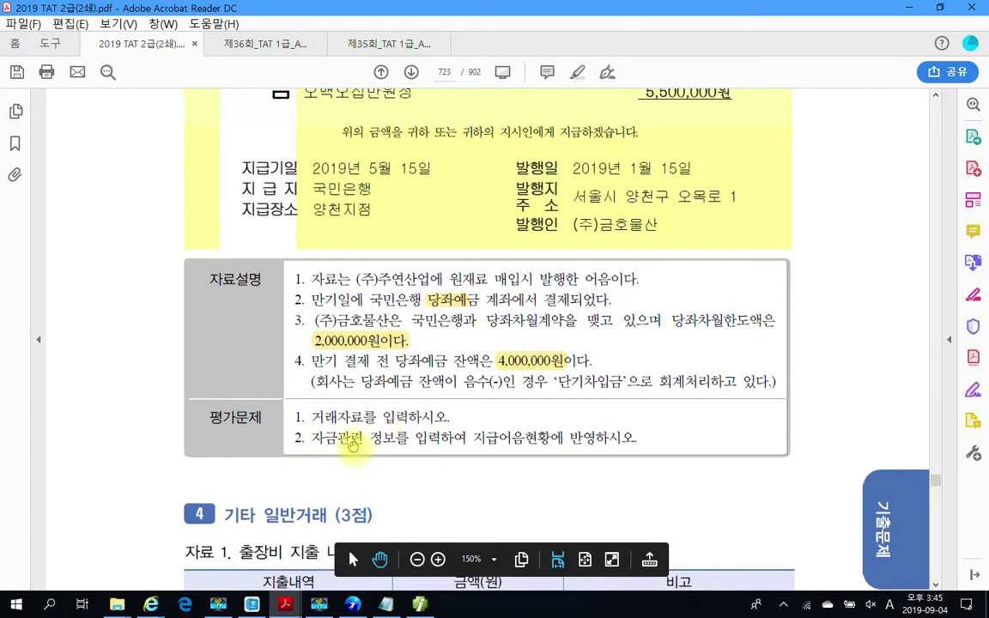
drag(312, 439, 532, 448)
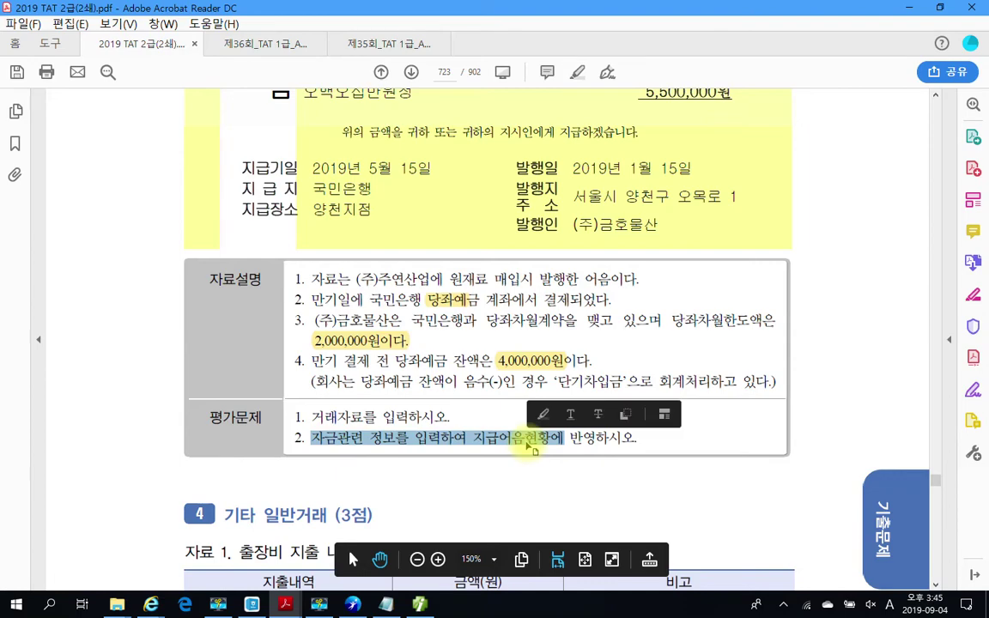
click(531, 448)
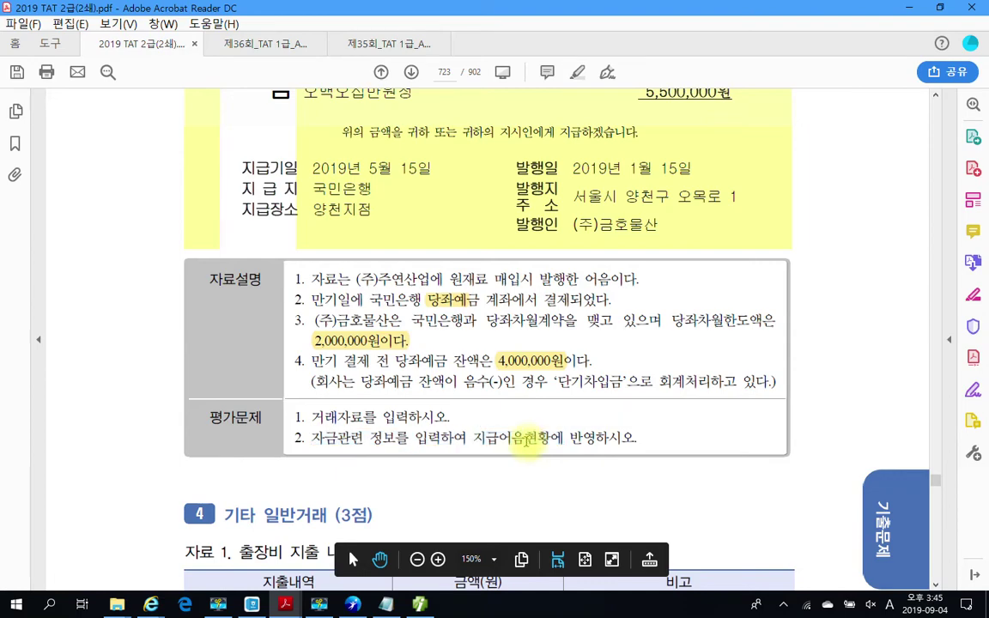
Back in Smart A, open 지급어음 관리 for the 지급어음 line and select (주)주연산업's 5,500,000 electronic note for settlement
click(428, 607)
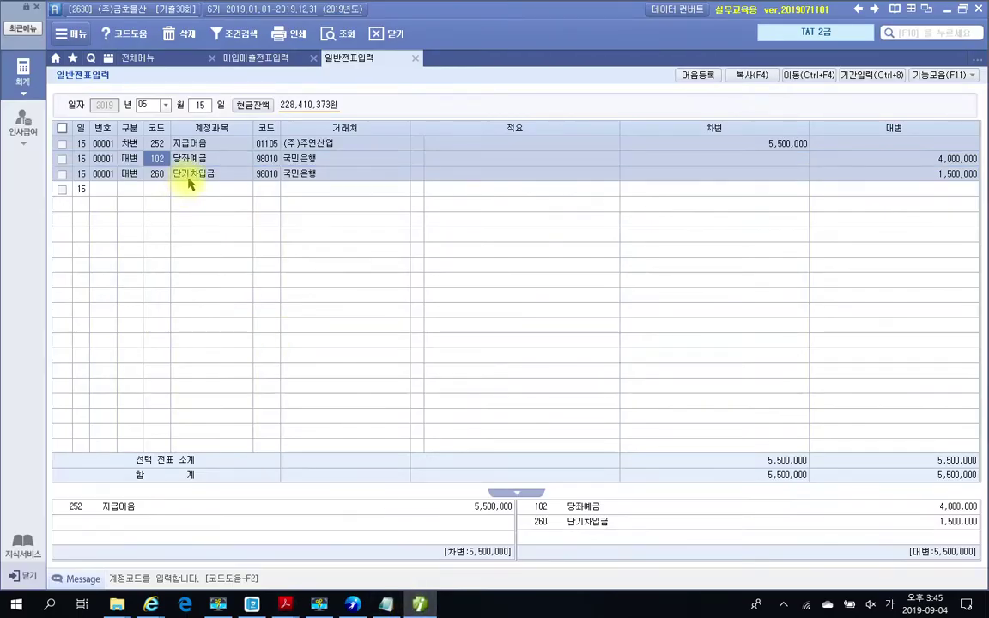
click(196, 145)
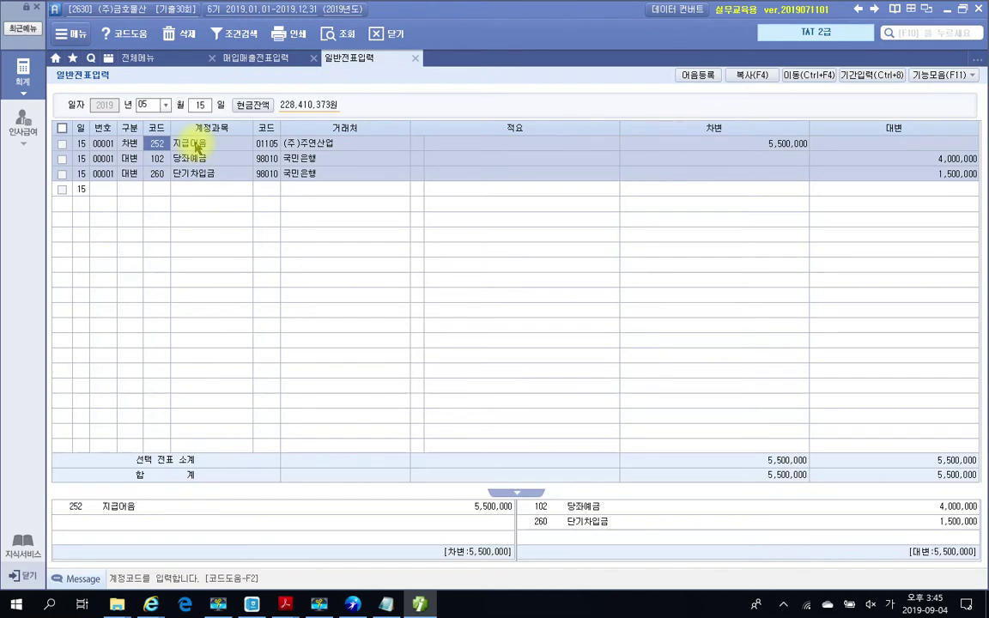
key(F3)
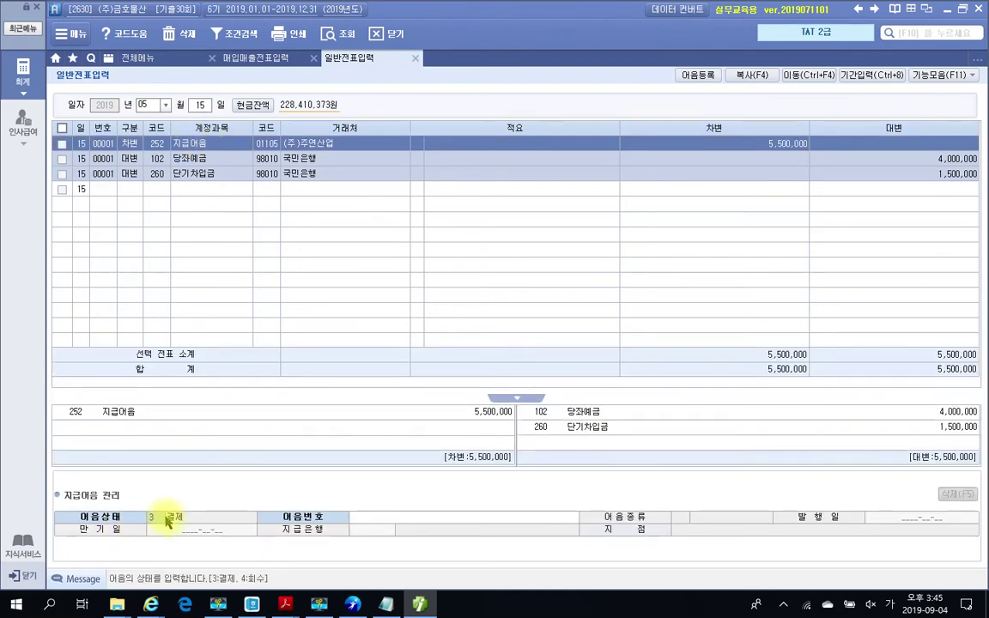
click(364, 519)
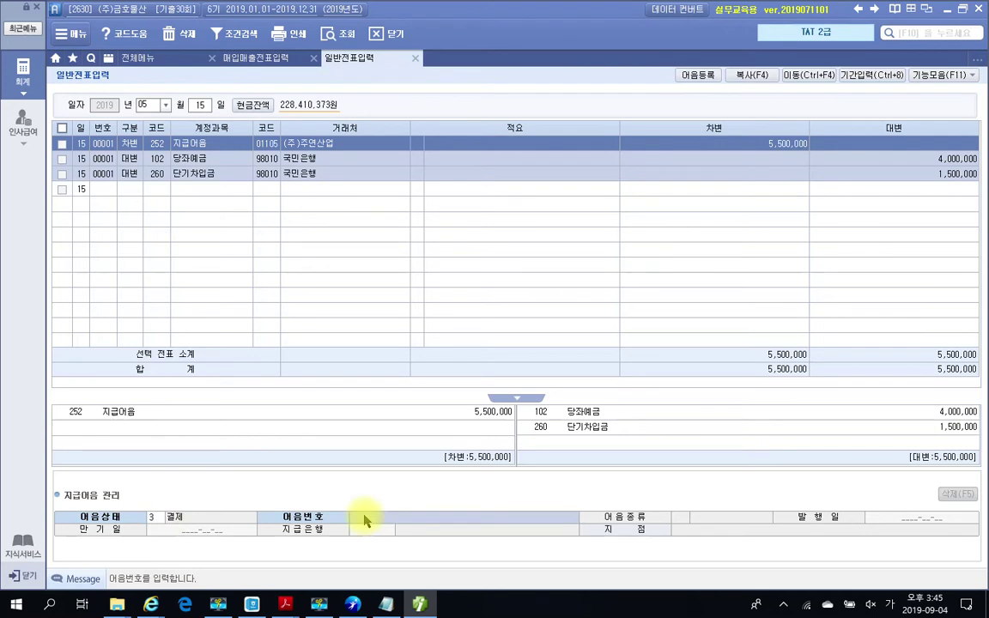
key(F2)
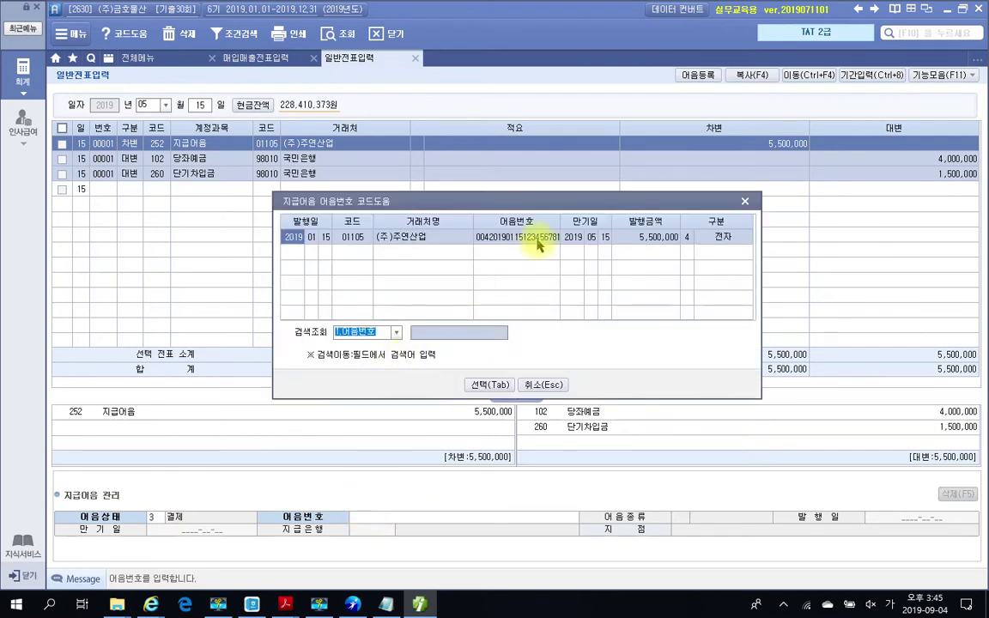
click(478, 386)
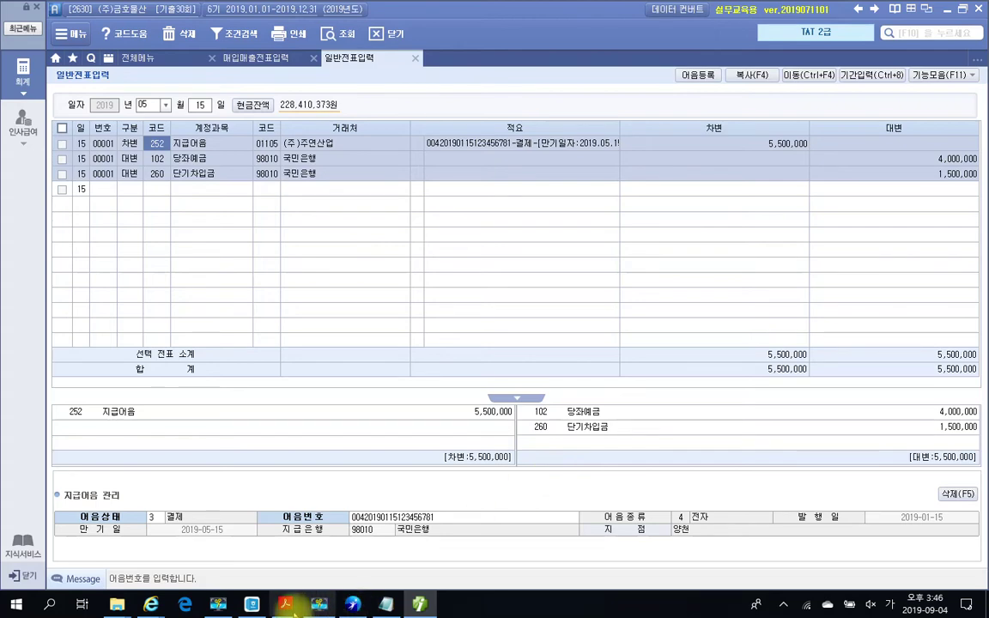
Switch to the 2019 TAT 2급 exam PDF and find question 4, 기타 일반거래, with its 출장비 지출 내역 table
mouse_move(292, 598)
click(167, 570)
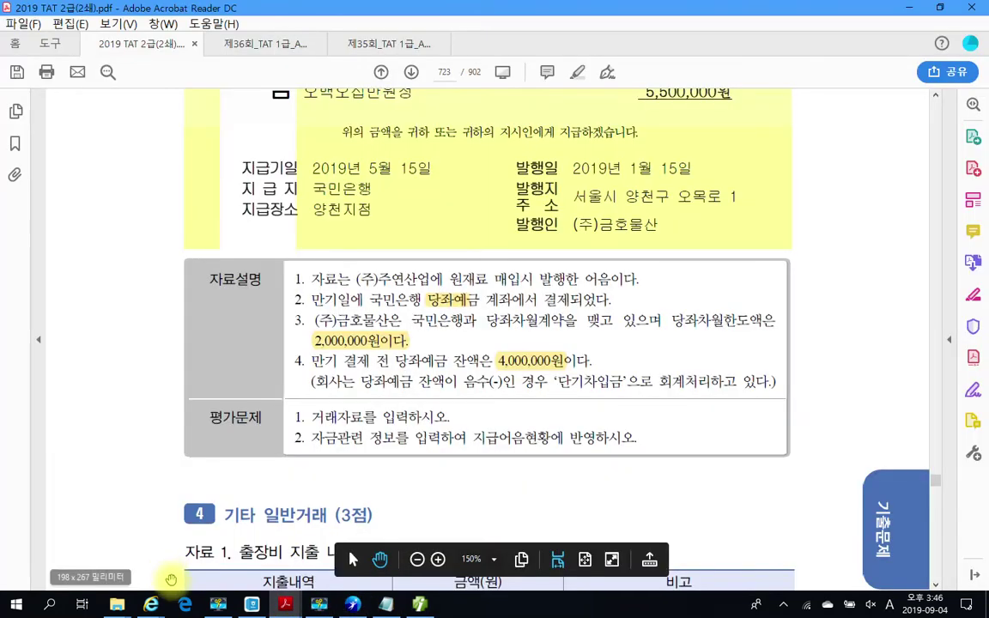
scroll(170, 579, up, 3)
scroll(171, 579, down, 8)
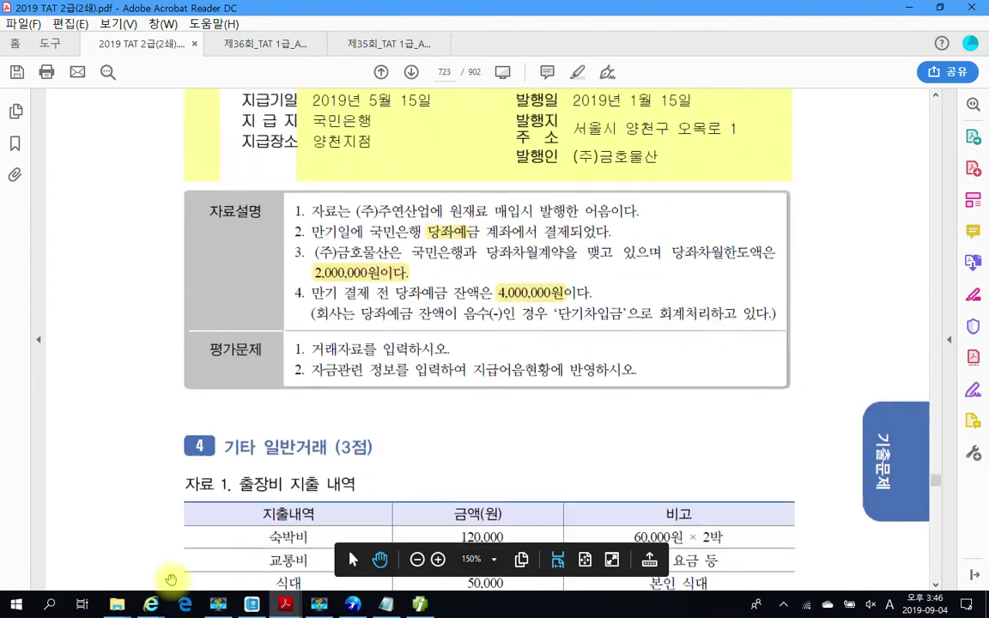
scroll(171, 579, down, 5)
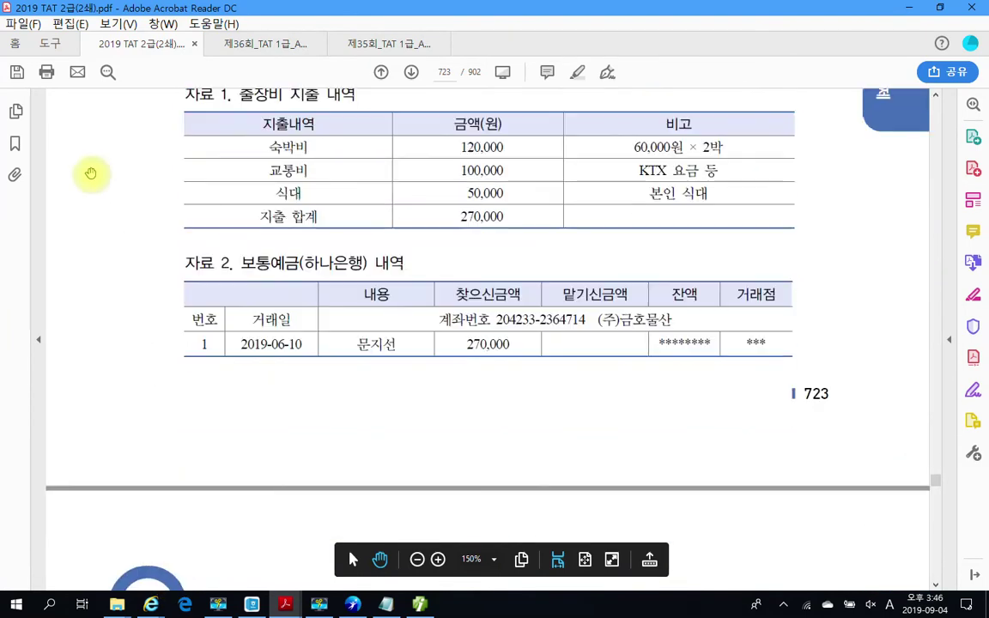
scroll(89, 171, up, 4)
scroll(91, 174, down, 1)
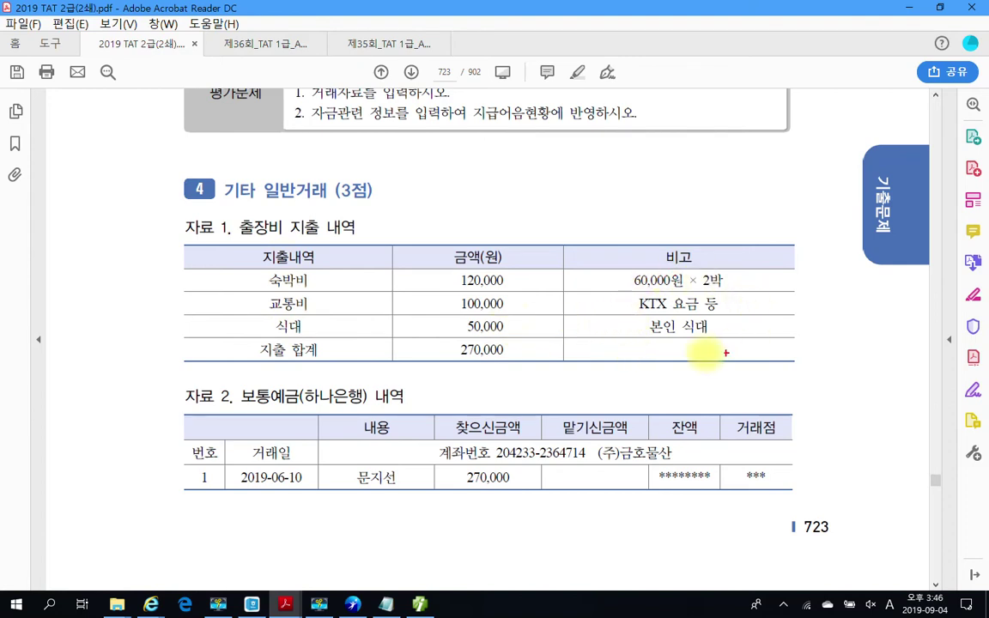
Temporarily underline the three 비고 entries and box the 지출 합계 and 찾으신금액 amounts in question 4, clearing the marks at the end
drag(643, 337, 722, 335)
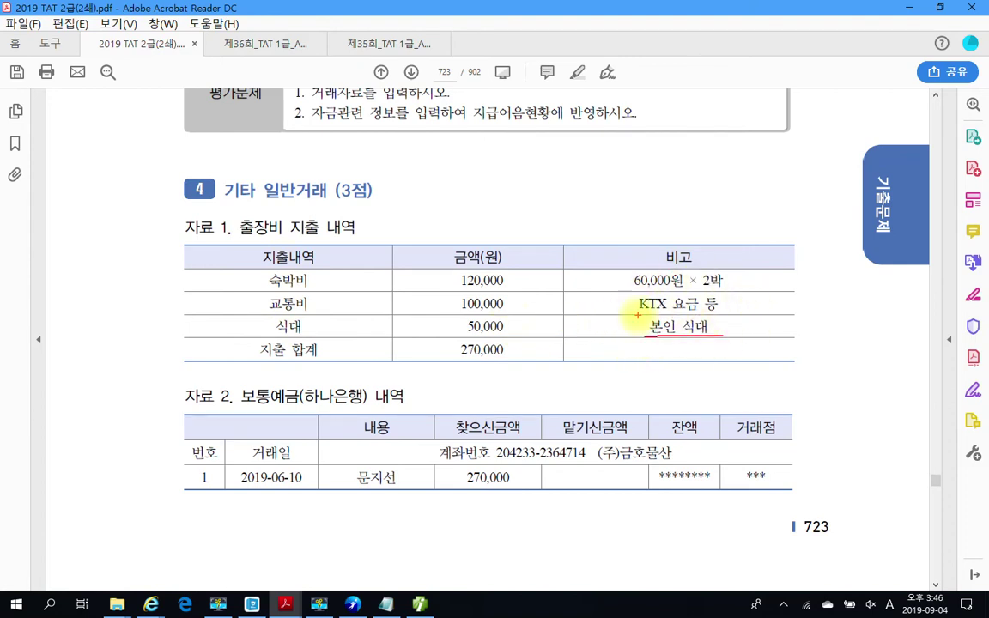
drag(632, 316, 725, 318)
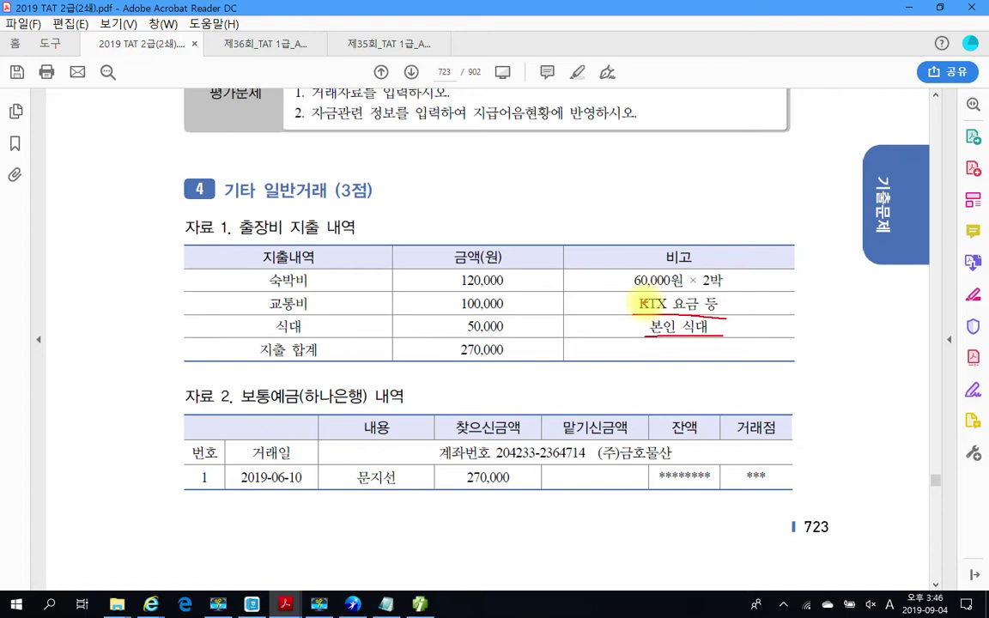
drag(632, 290, 723, 289)
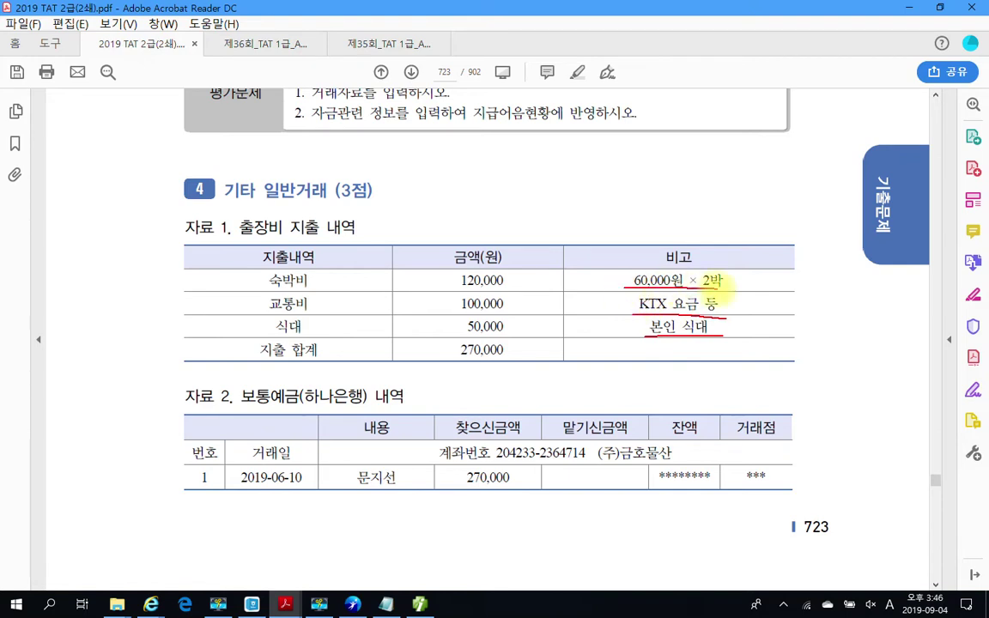
drag(435, 333, 536, 361)
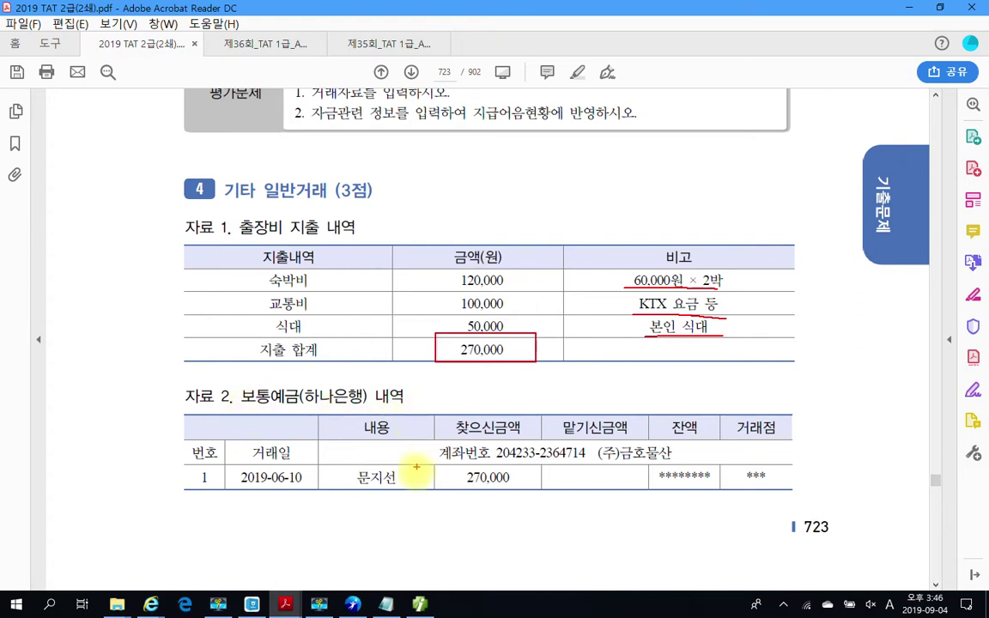
drag(461, 467, 537, 498)
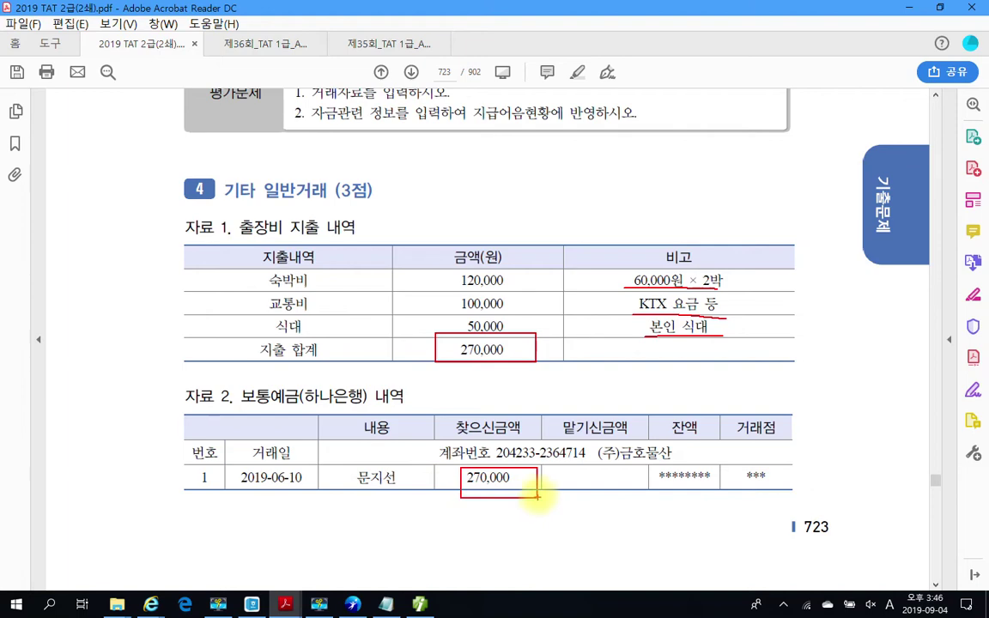
key(Escape)
Read question 4's 자료설명 and 평가문제, and check the transaction date and 지출 합계 in 자료 1 and 자료 2
scroll(96, 160, down, 2)
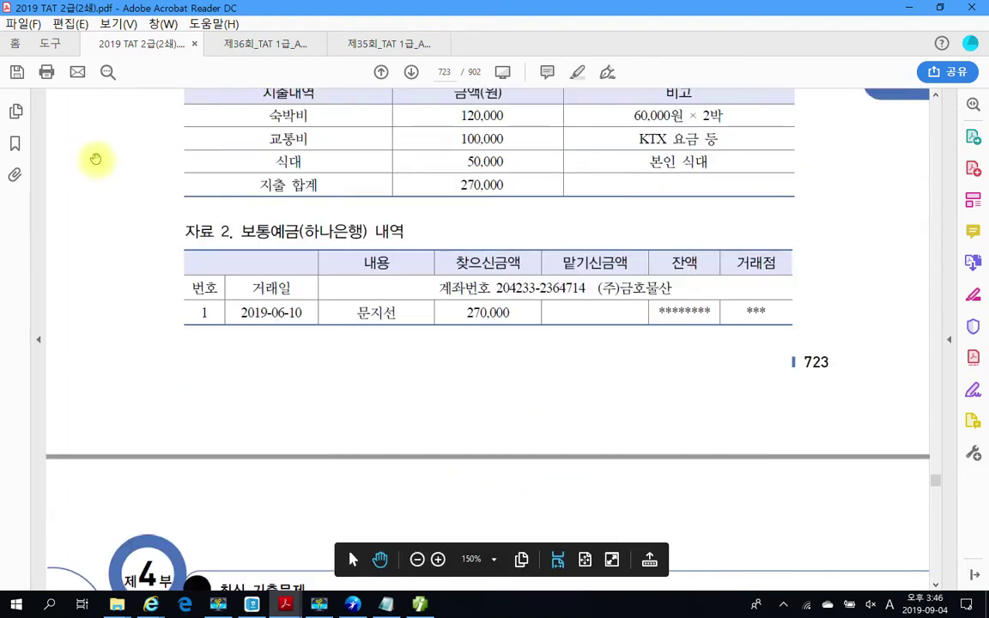
scroll(97, 159, down, 4)
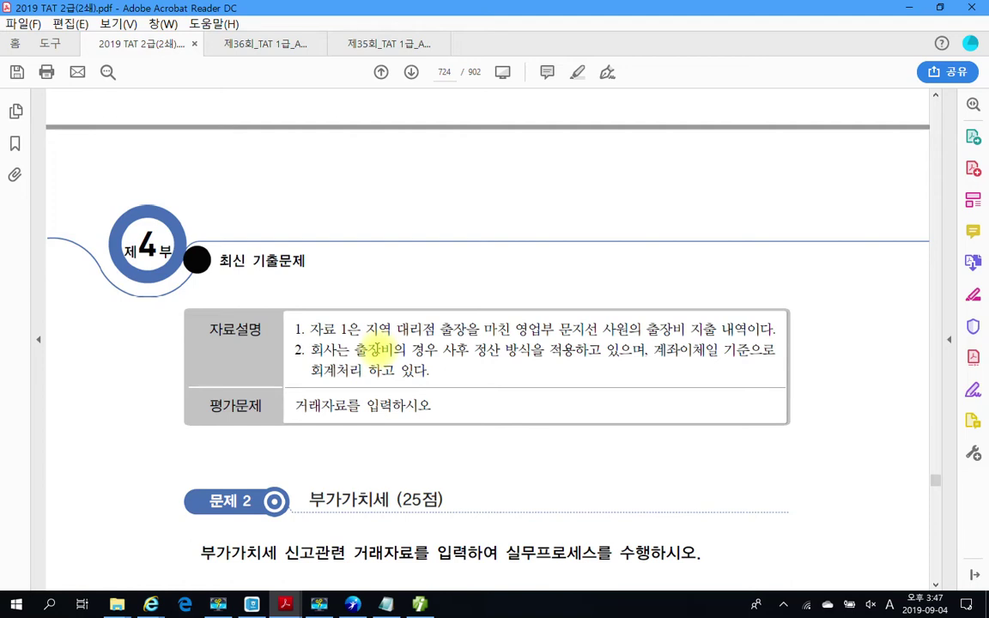
scroll(375, 346, up, 6)
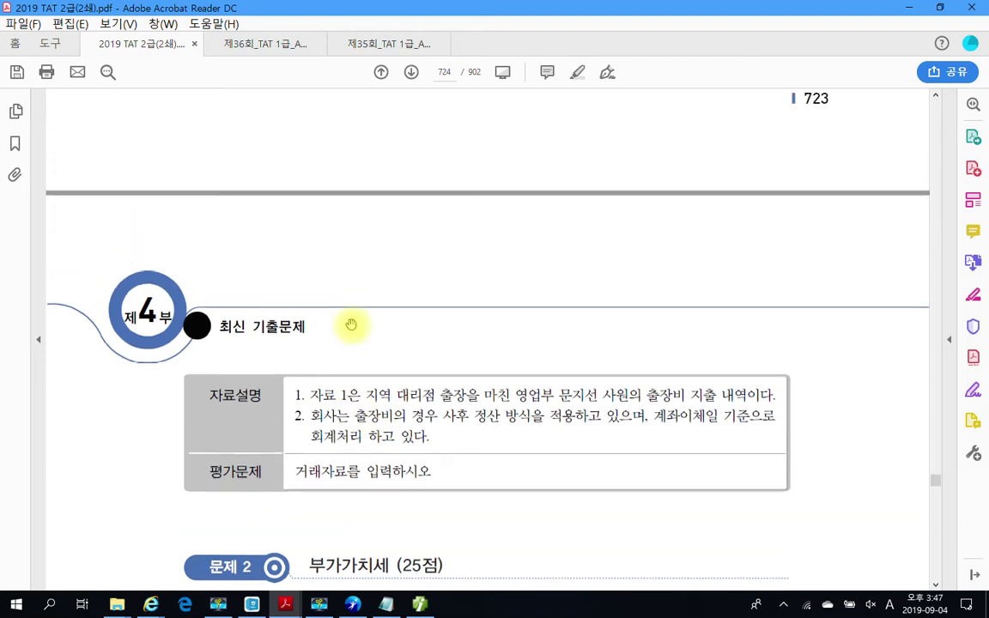
scroll(333, 322, up, 2)
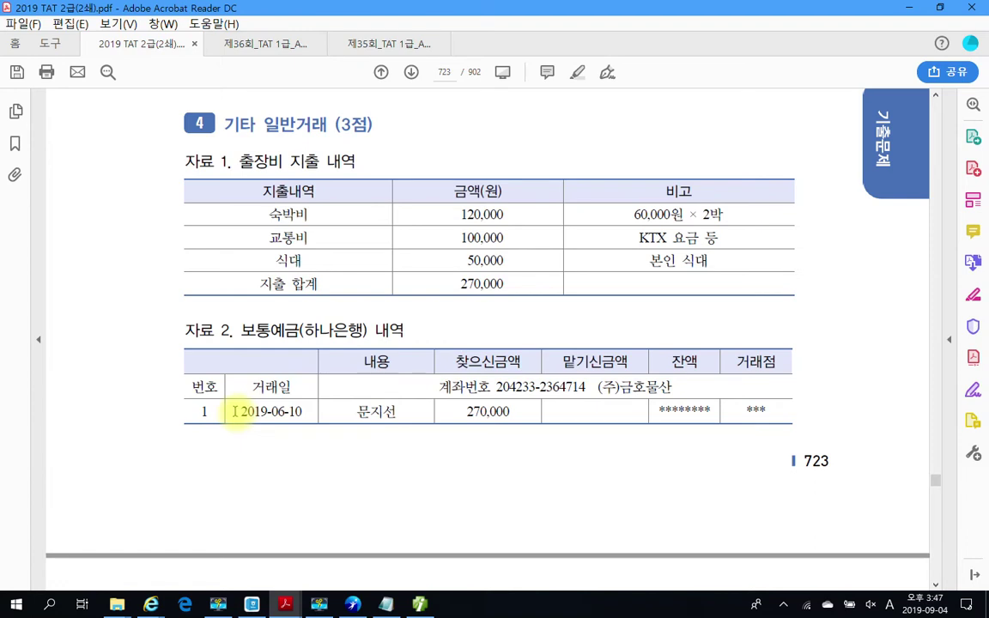
drag(240, 411, 300, 419)
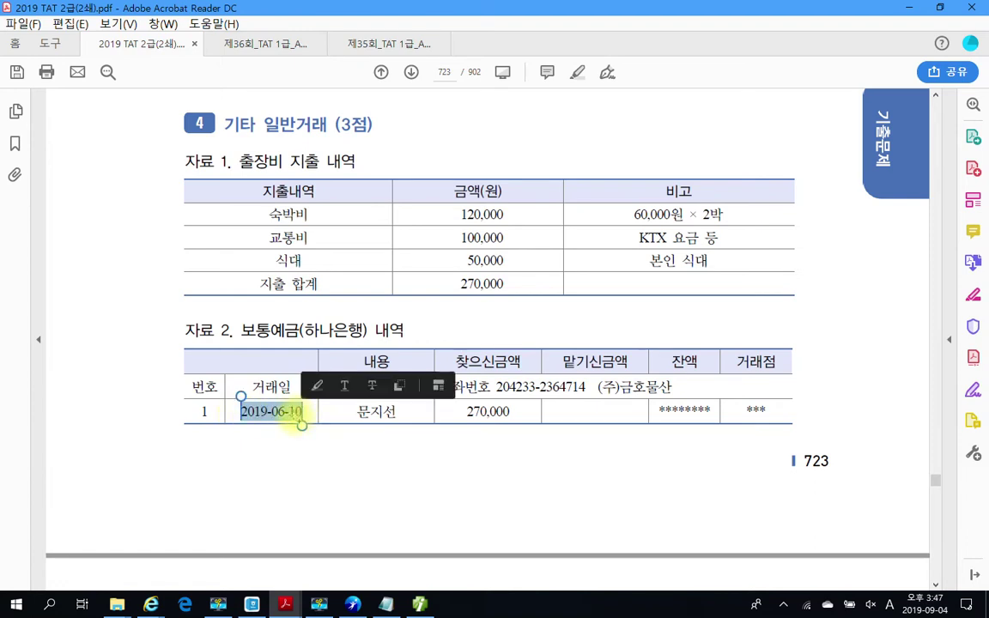
click(488, 441)
scroll(515, 420, down, 3)
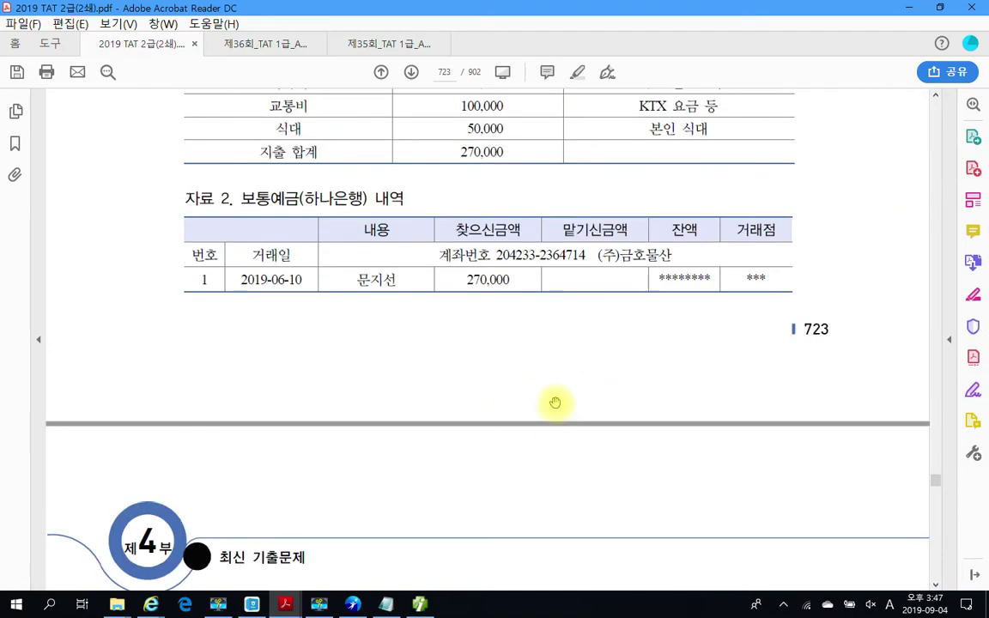
scroll(552, 405, up, 2)
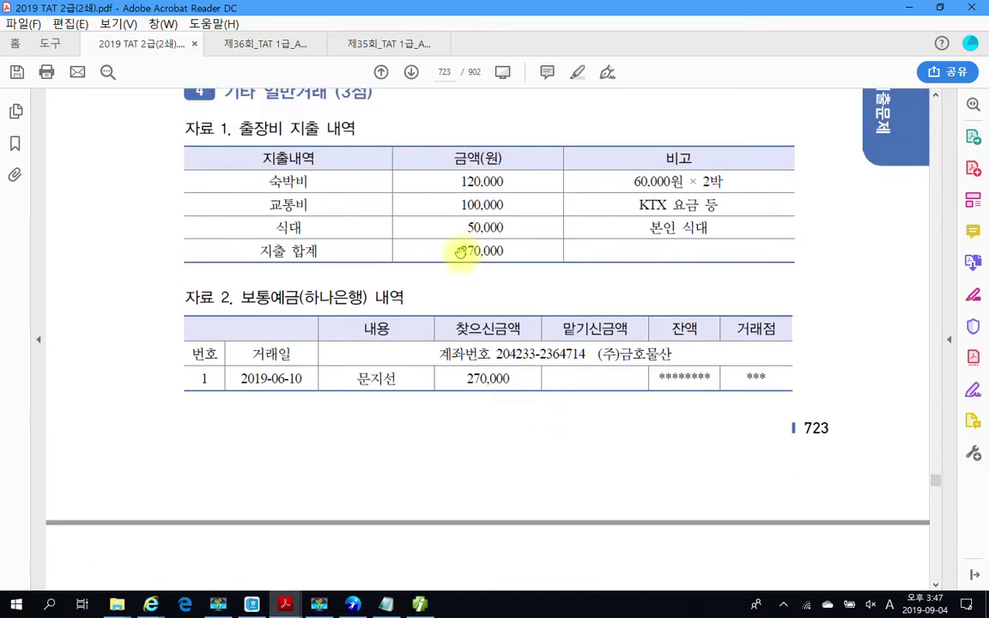
drag(455, 247, 522, 248)
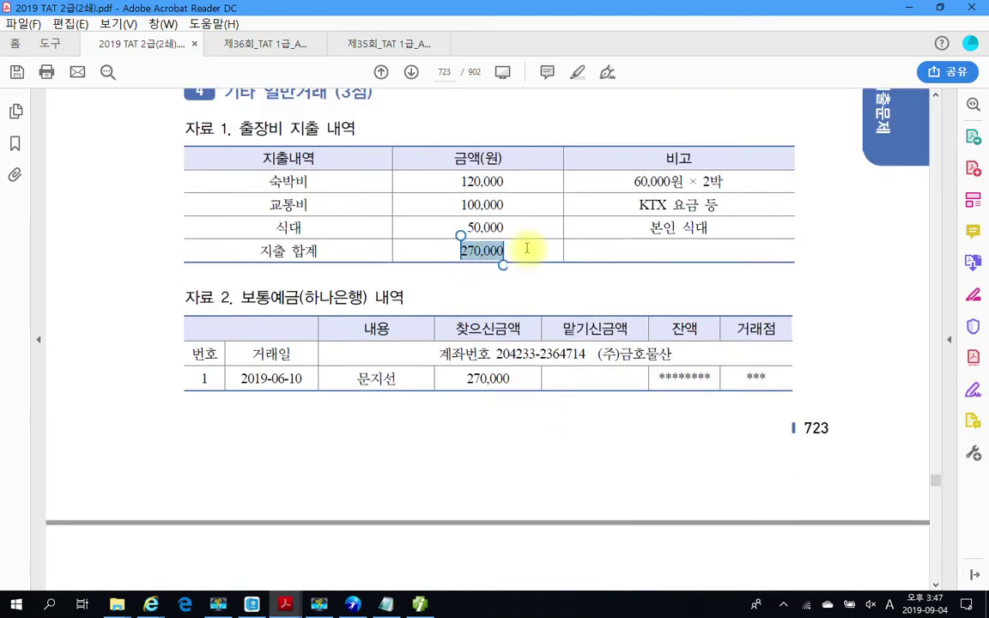
click(532, 438)
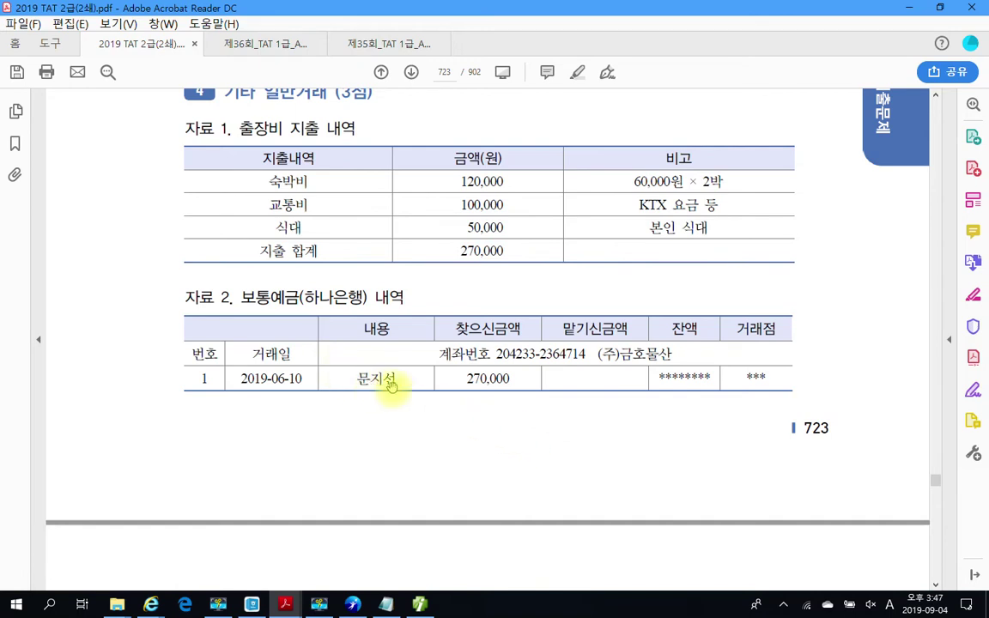
scroll(470, 425, down, 3)
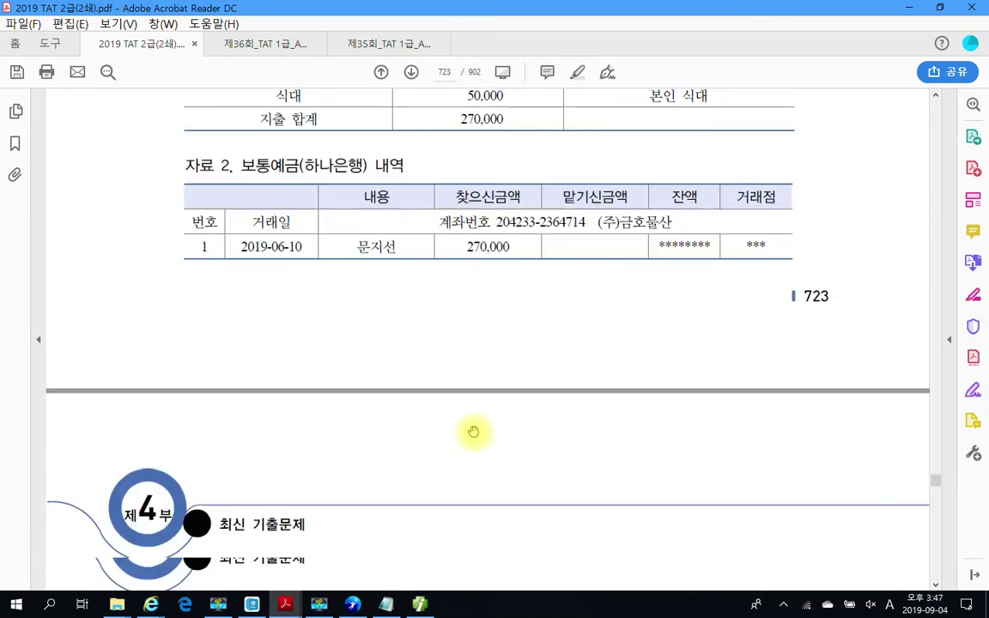
scroll(473, 431, down, 1)
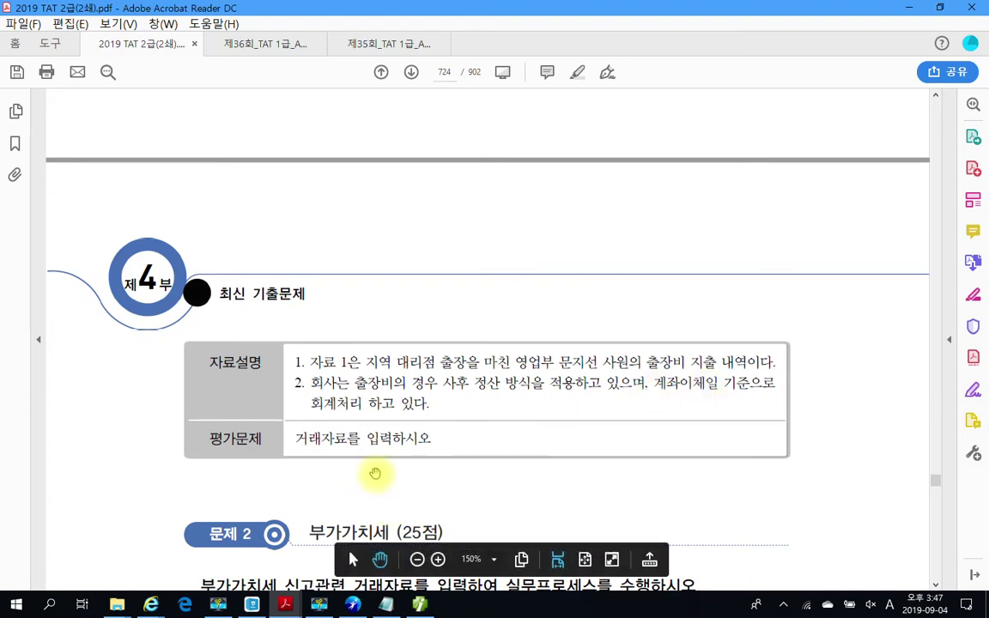
Switch back to Smart A and set the 일반전표입력 date to June 10
click(421, 604)
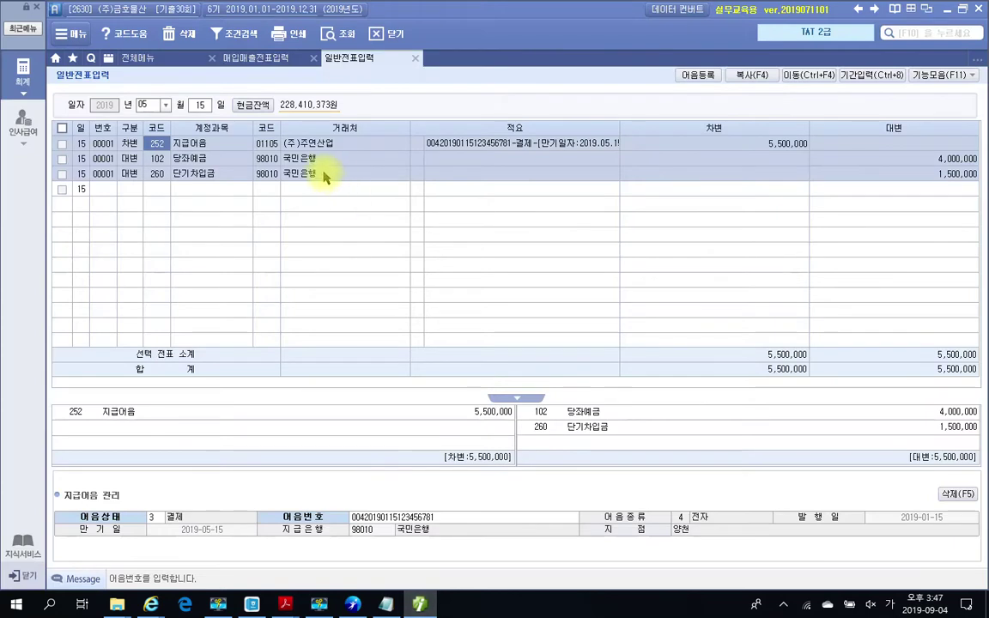
click(150, 105)
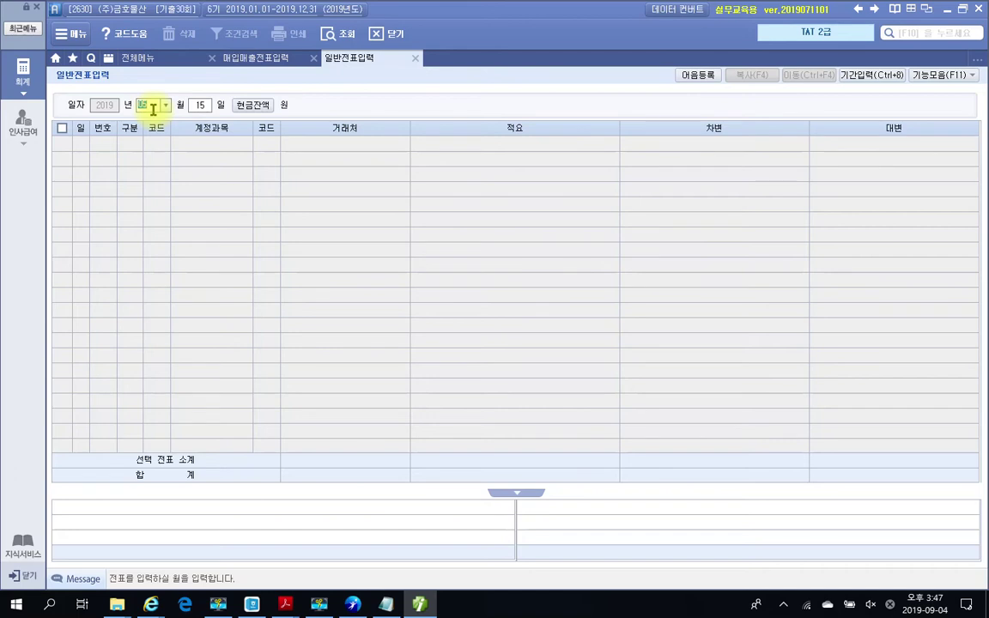
text(06)
key(Return)
text(10)
key(Return)
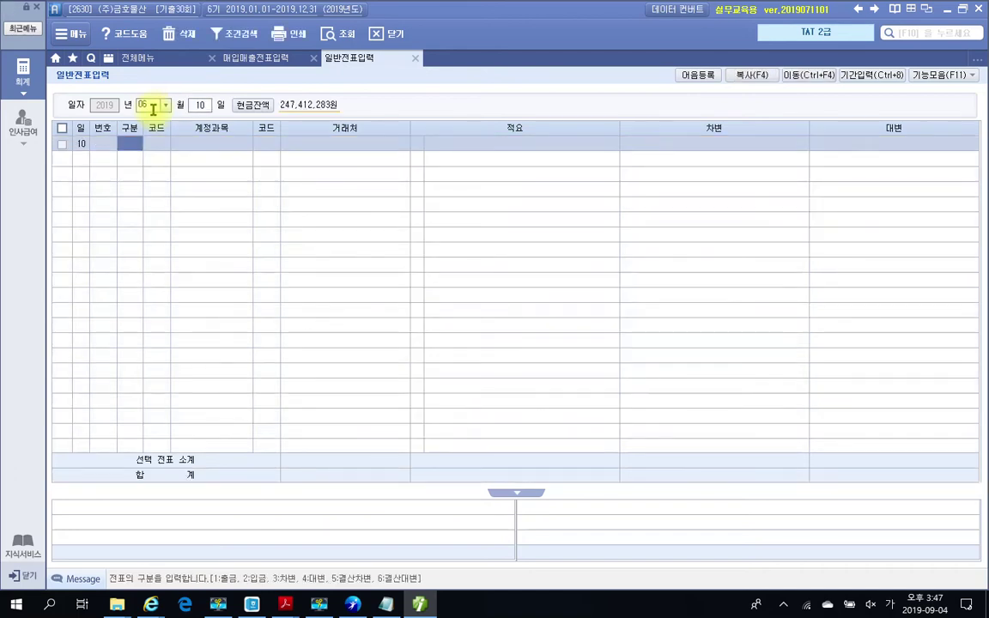
Enter a 차변 line for account 812 여비교통비 with no 거래처 and amount 270,000
text(3)
key(Return)
text(812)
key(Return)
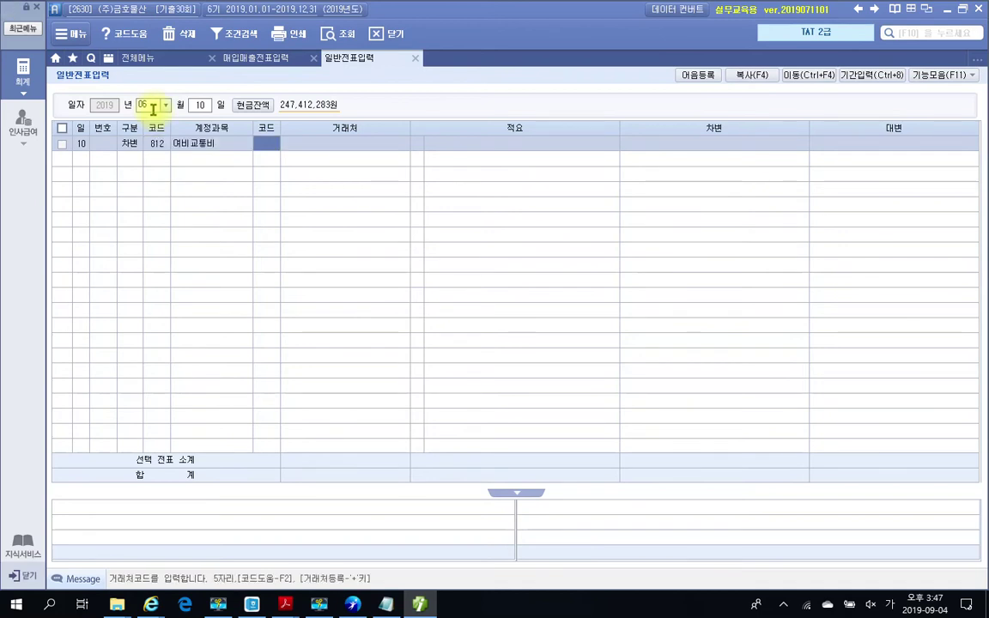
key(Return)
key(Return)
key(Return)
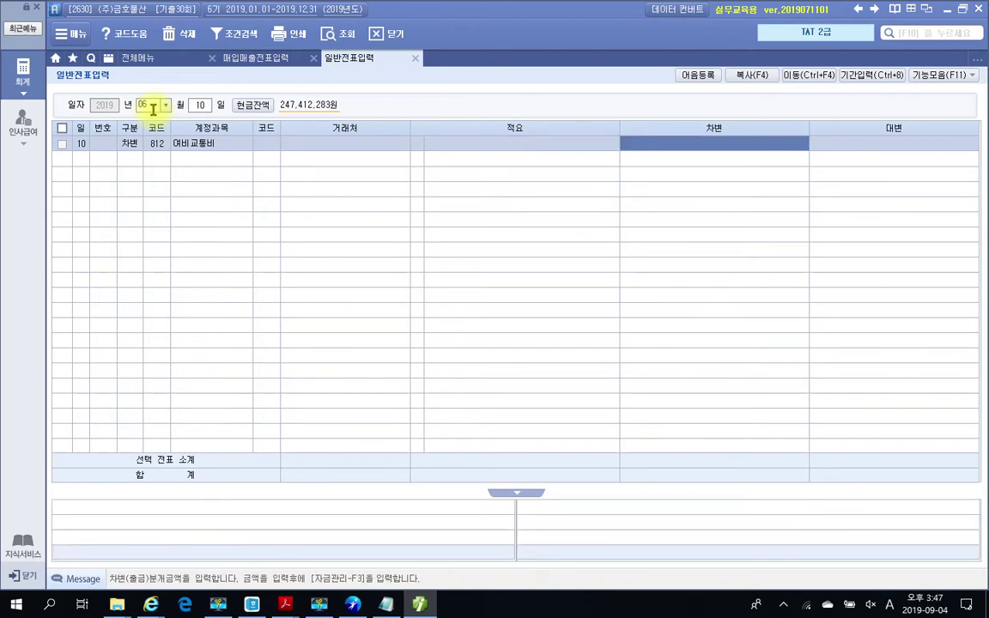
text(2700000)
key(Return)
Add a 대변 line for account 103 보통예금 with 거래처 98010 국민은행 and amount 270,000
text(4)
key(Return)
text(103)
key(Return)
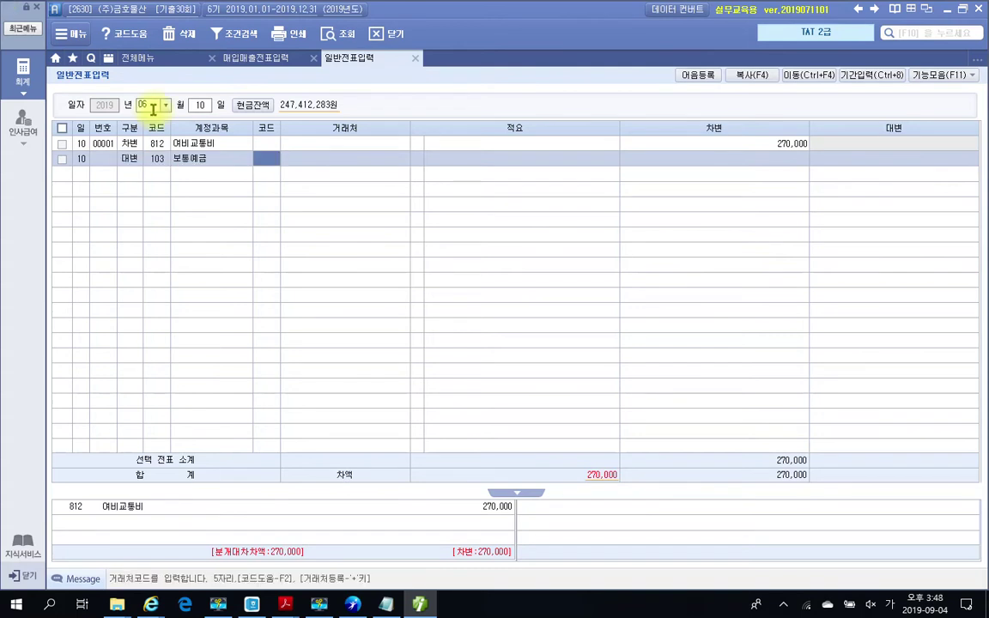
text(ㄱ귀)
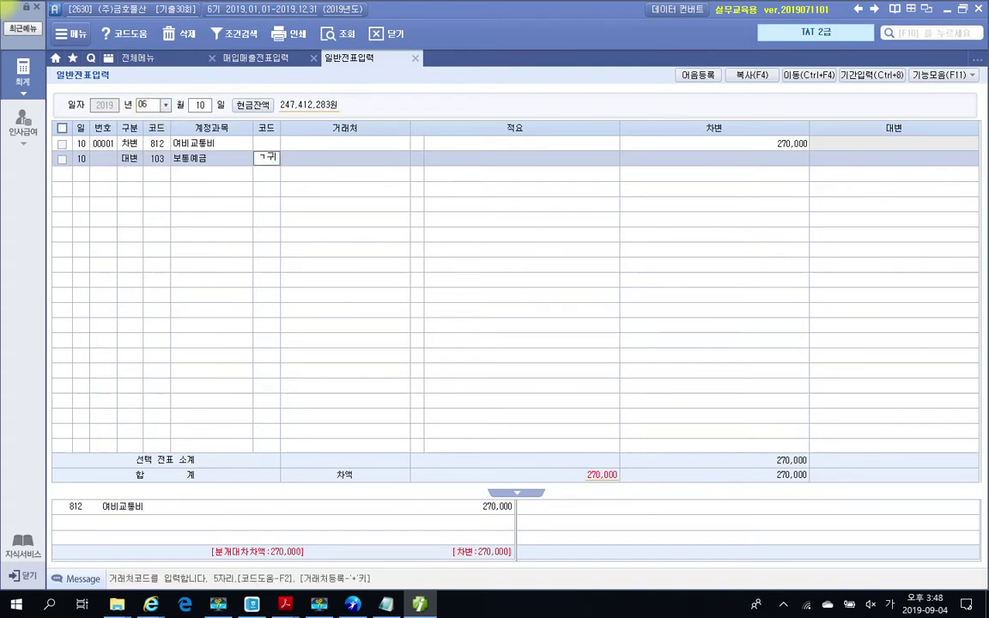
text(ㅜㅜㅅ)
key(Return)
key(Return)
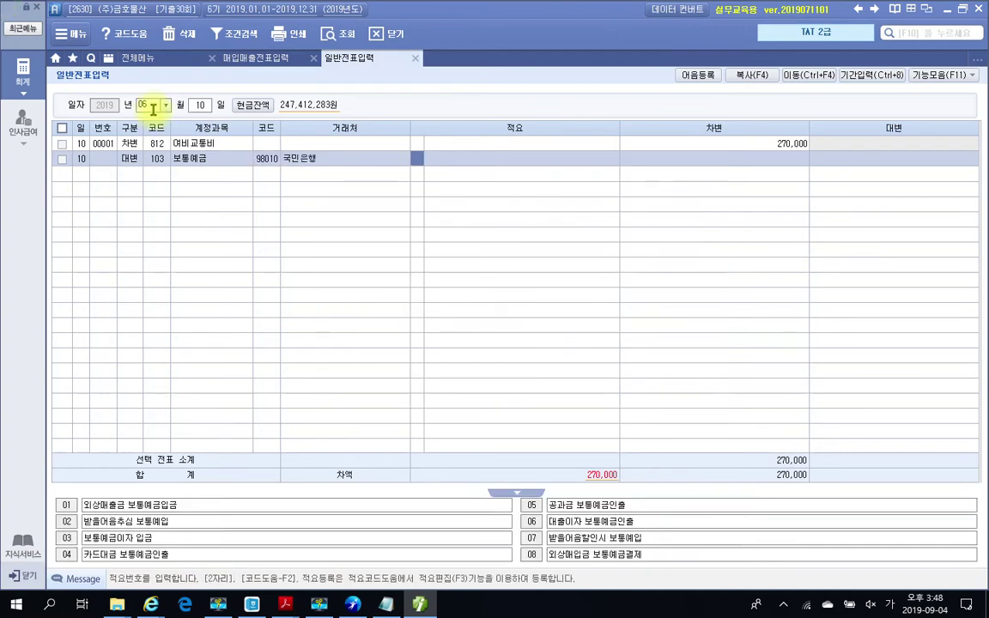
key(Return)
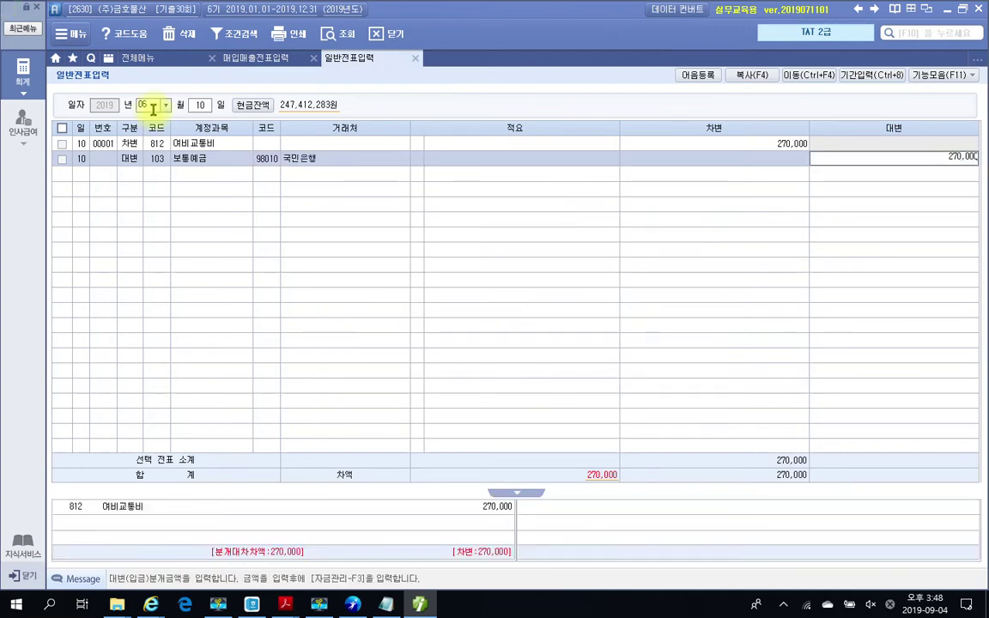
key(Return)
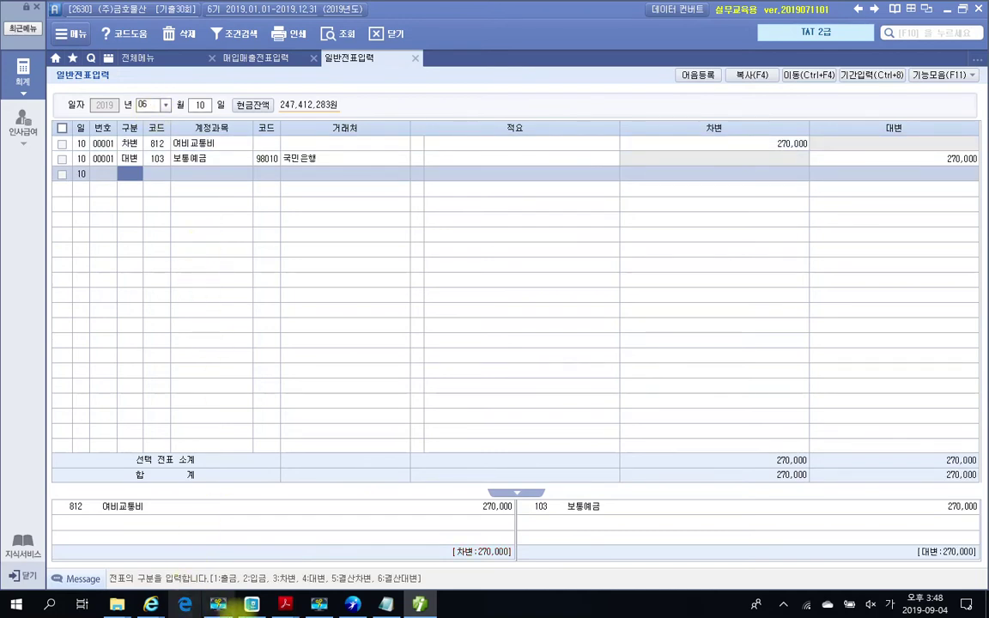
Switch to the exam PDF and recheck the 보통예금 bank named in question 4's 자료 2
mouse_move(281, 605)
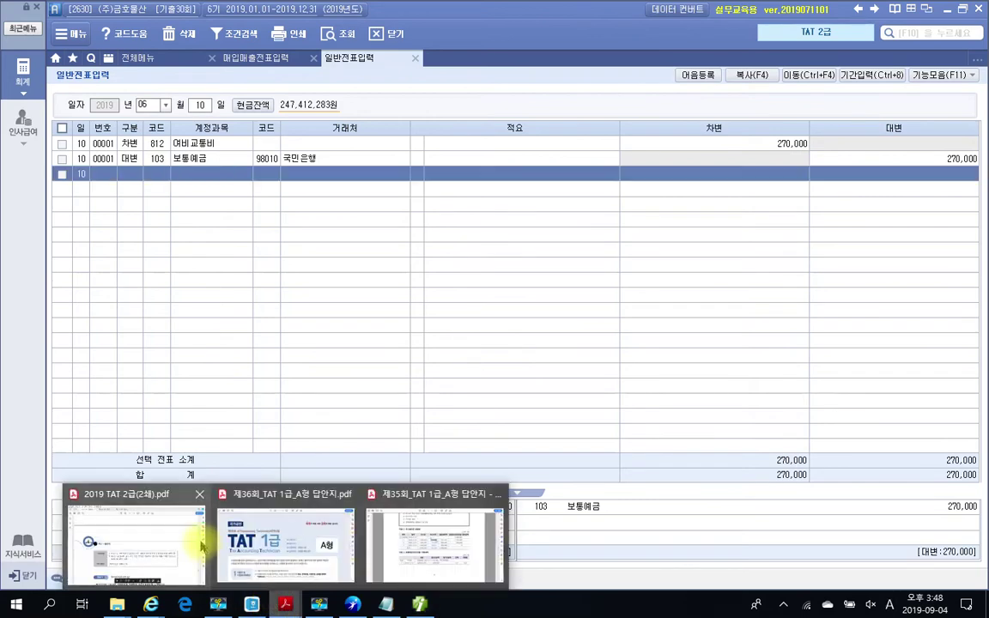
click(199, 539)
scroll(429, 433, down, 3)
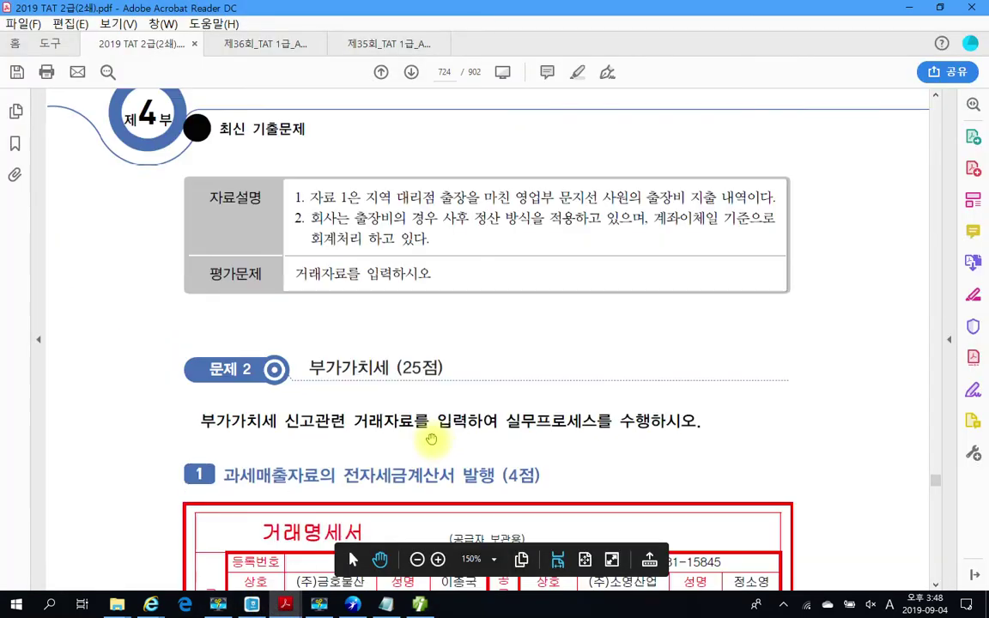
scroll(417, 424, up, 10)
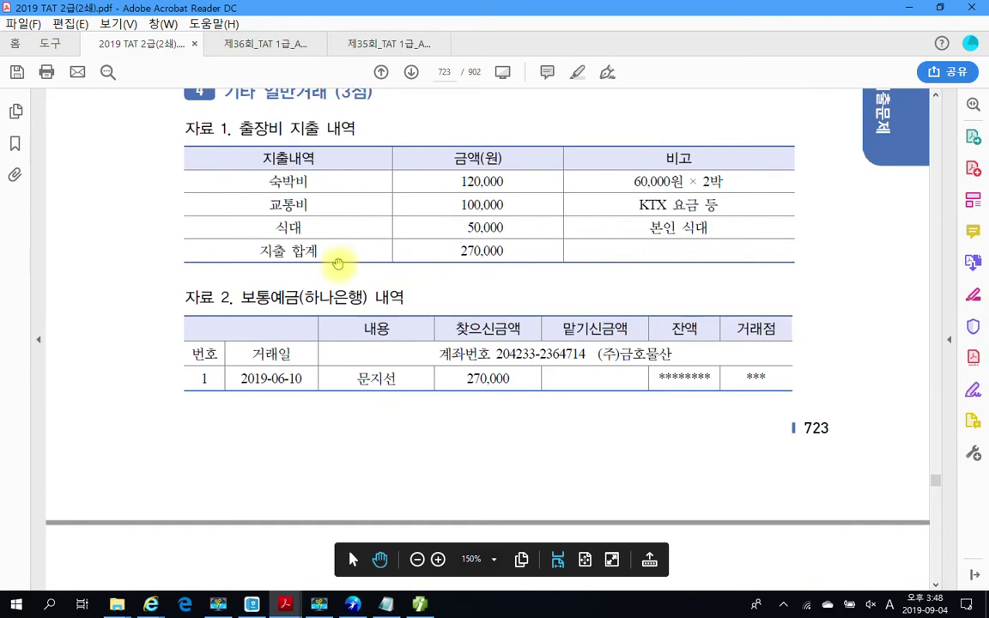
Back in Smart A, change the 보통예금 line's 거래처 to 98050 하나은행
click(421, 604)
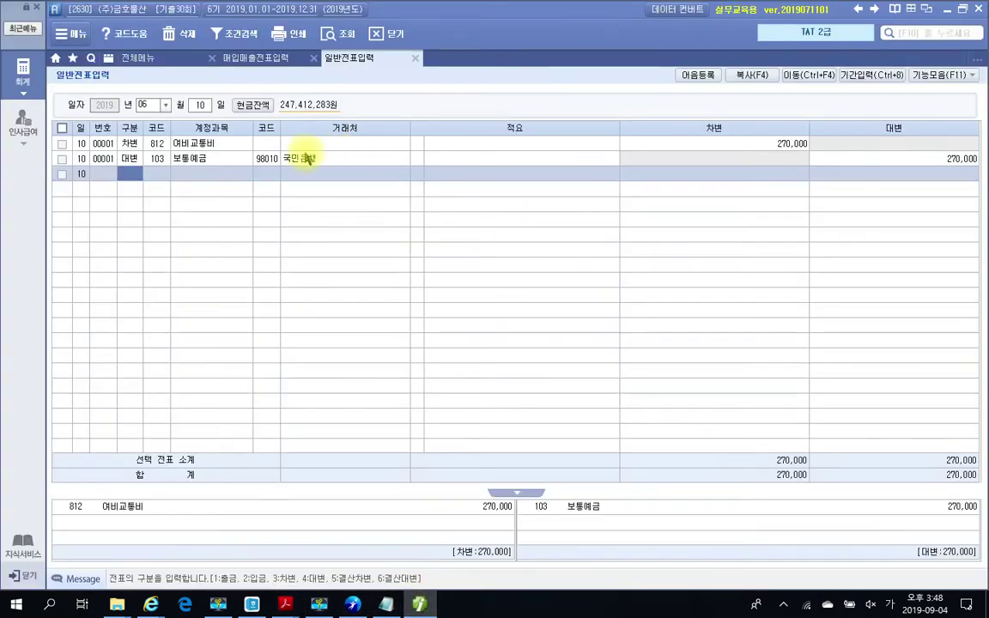
click(273, 161)
text(98050)
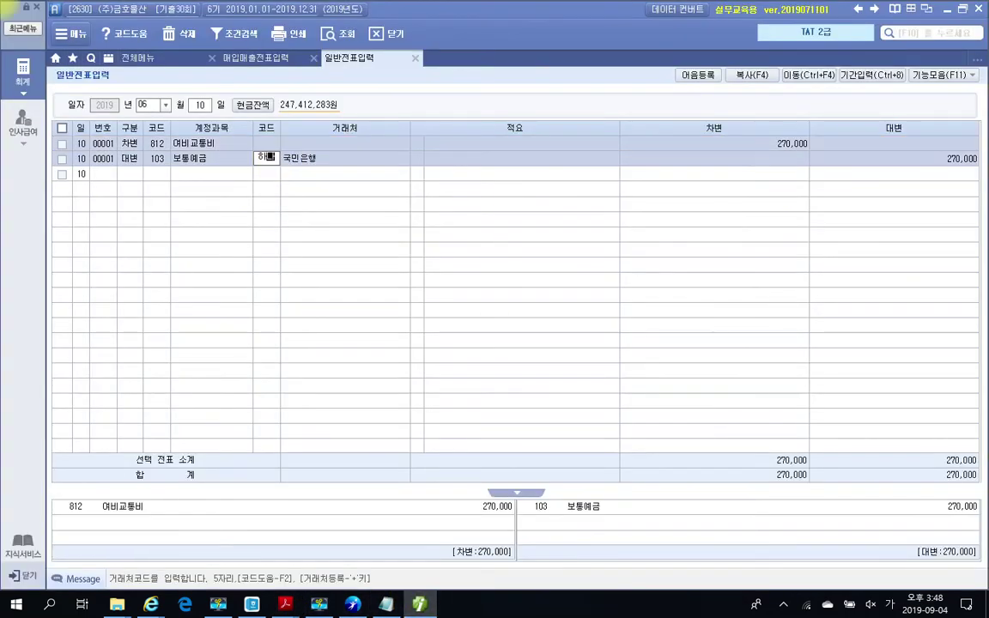
key(Return)
key(Down)
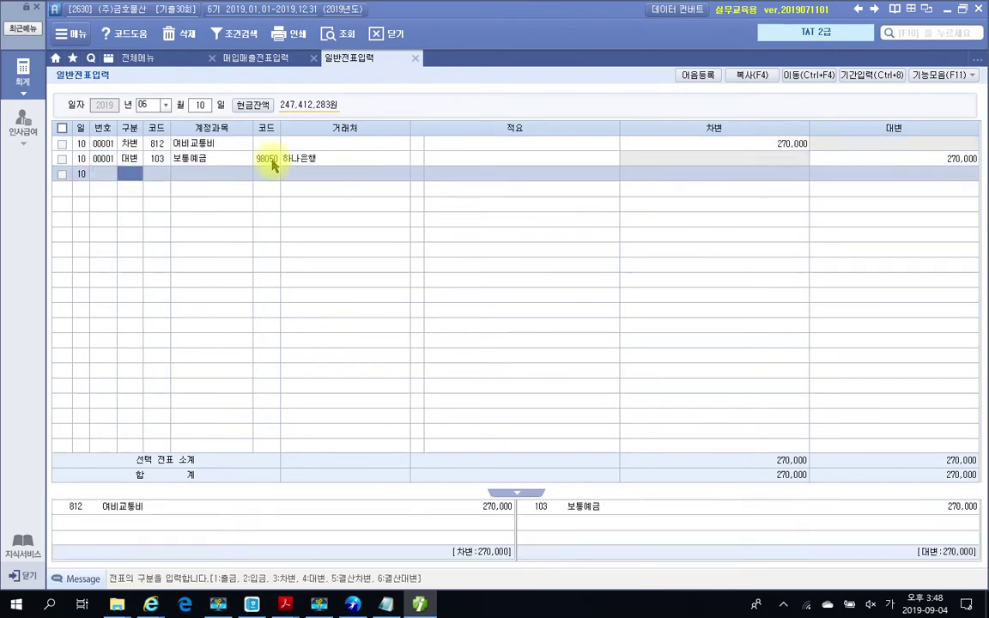
Return to question 4's 자료 tables in the exam PDF
click(283, 611)
click(171, 562)
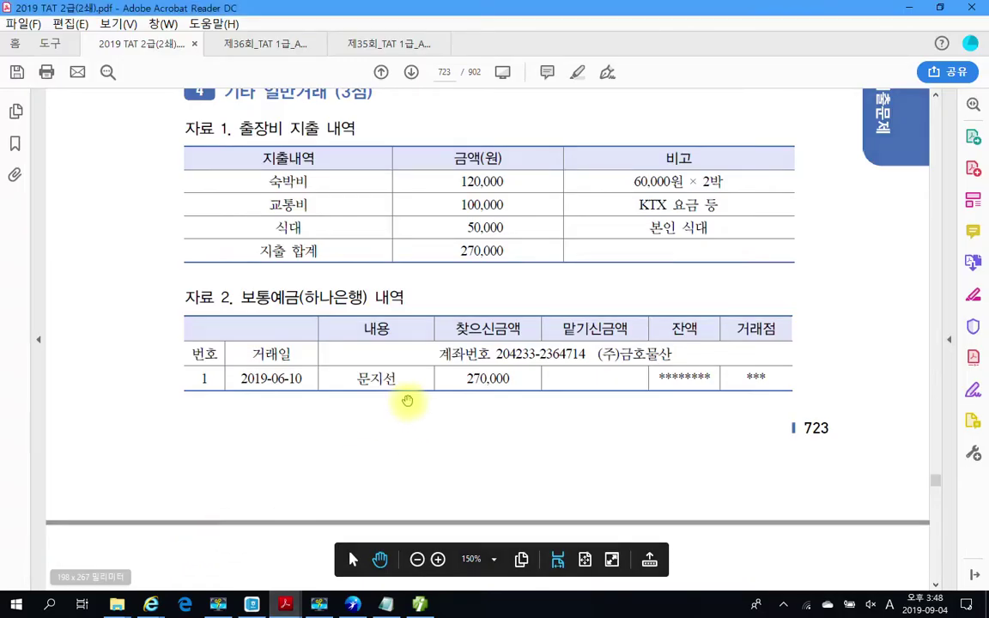
Read the business-trip expense question and the 거래명세서, 자료설명 and 평가문제 of the first VAT question
scroll(408, 400, up, 2)
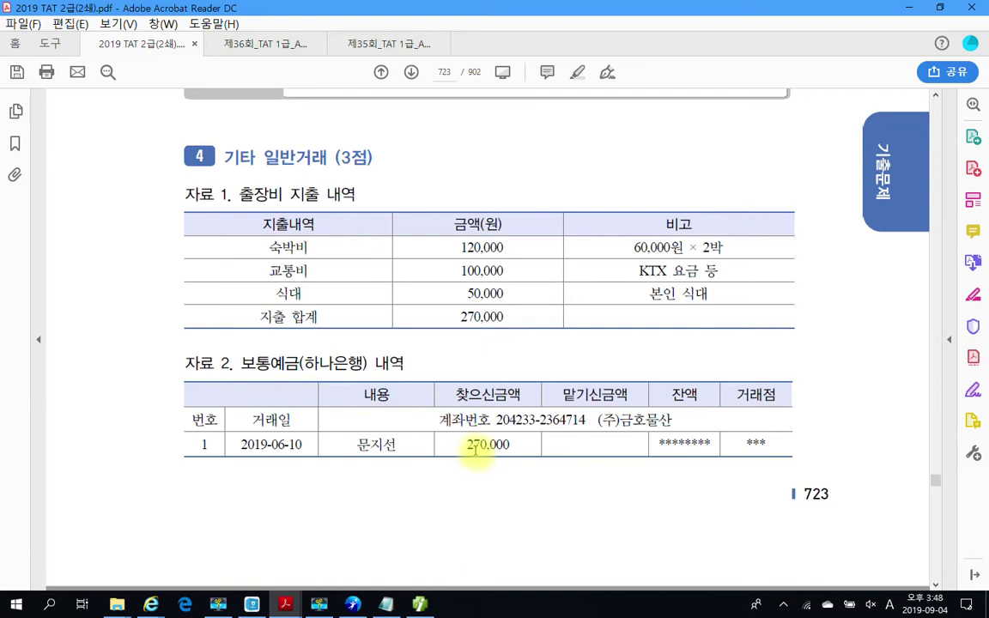
scroll(477, 448, down, 8)
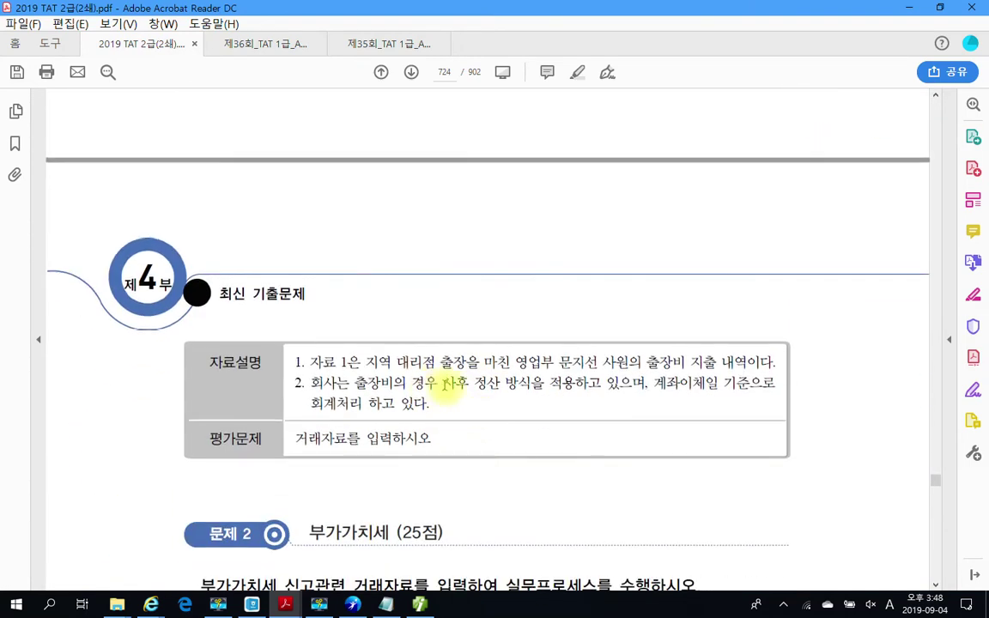
drag(442, 383, 545, 386)
click(536, 397)
scroll(452, 447, down, 5)
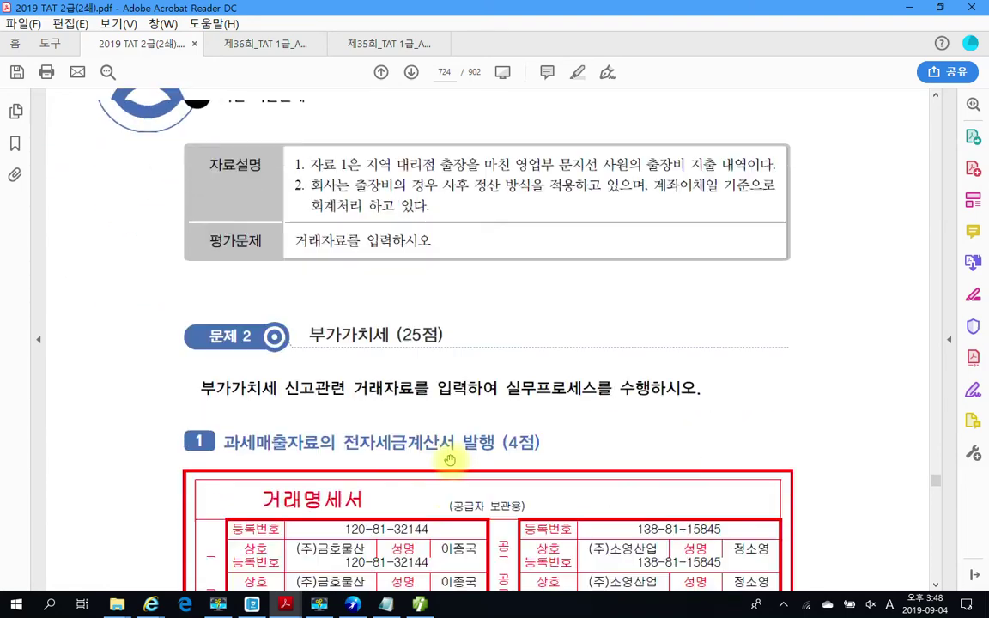
scroll(450, 460, down, 1)
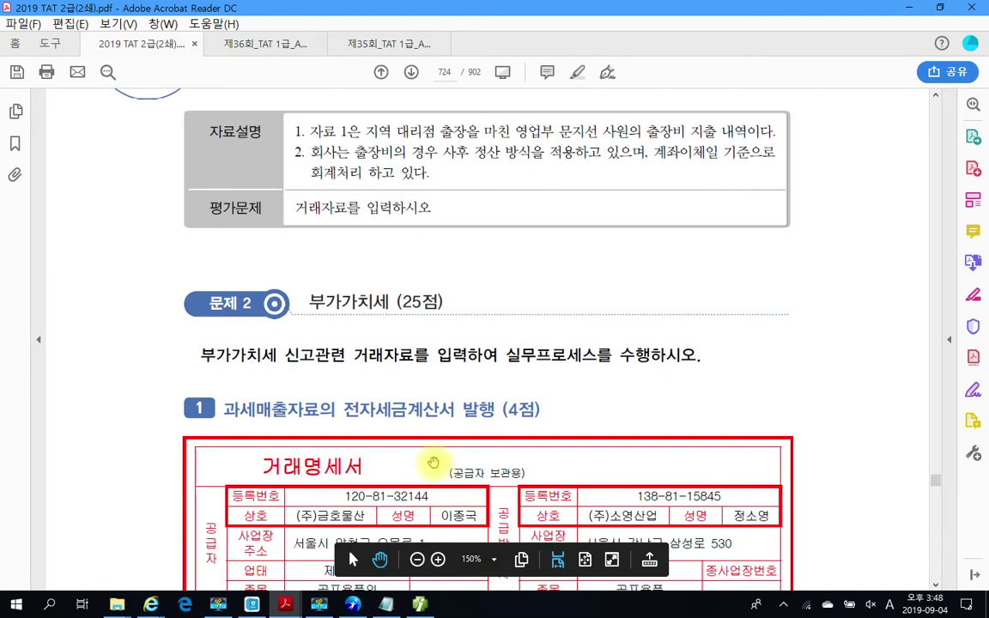
scroll(424, 450, down, 5)
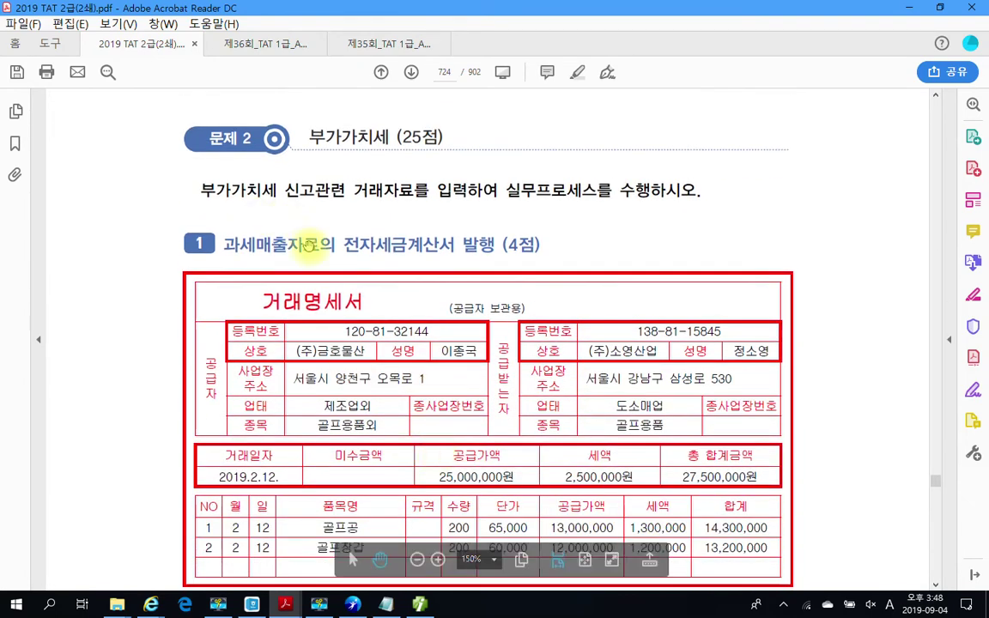
scroll(373, 281, down, 3)
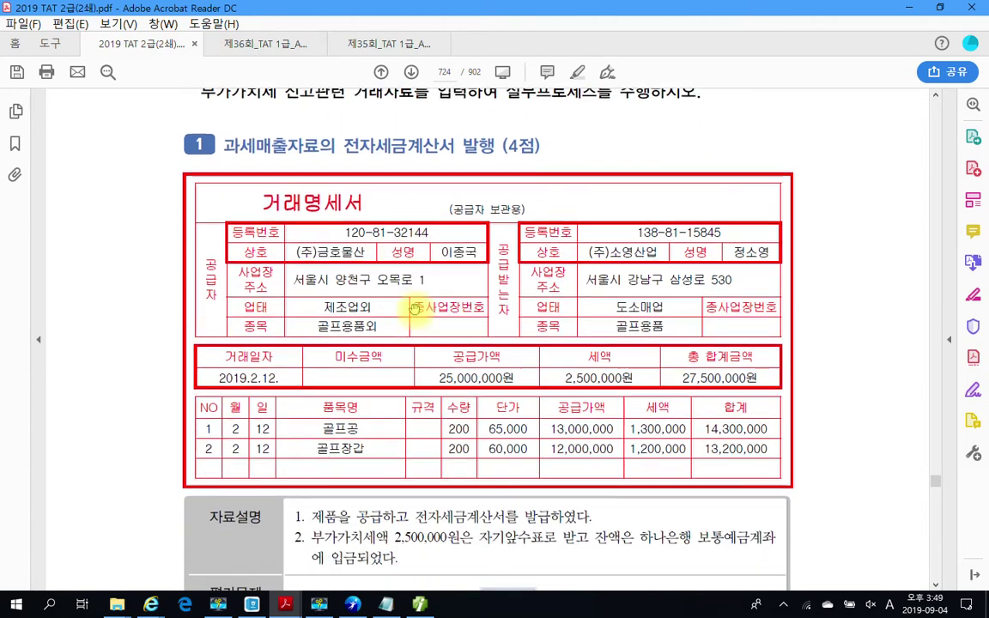
scroll(415, 304, down, 2)
scroll(396, 446, down, 2)
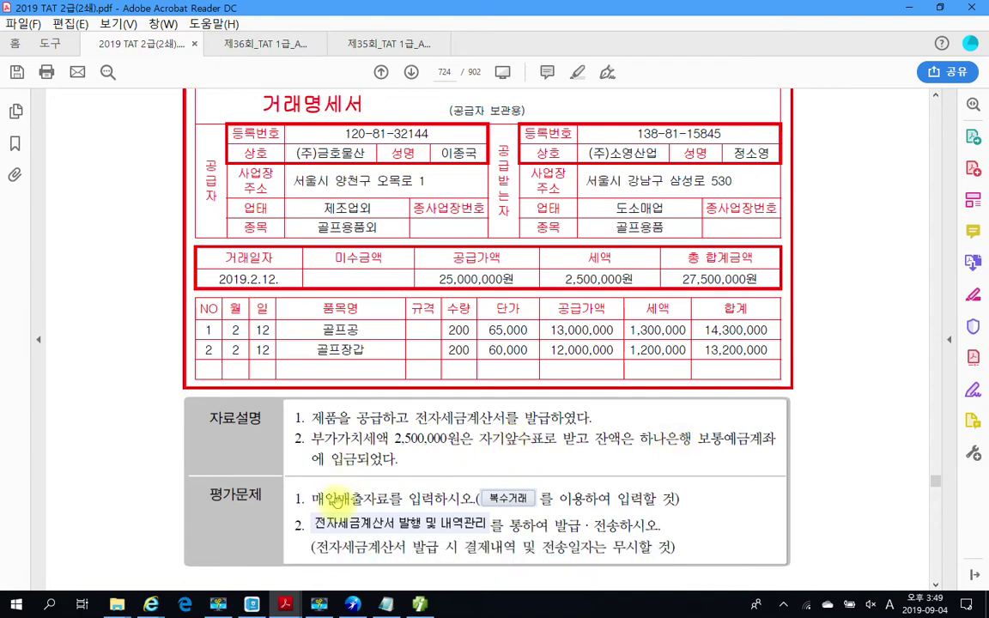
scroll(314, 498, down, 1)
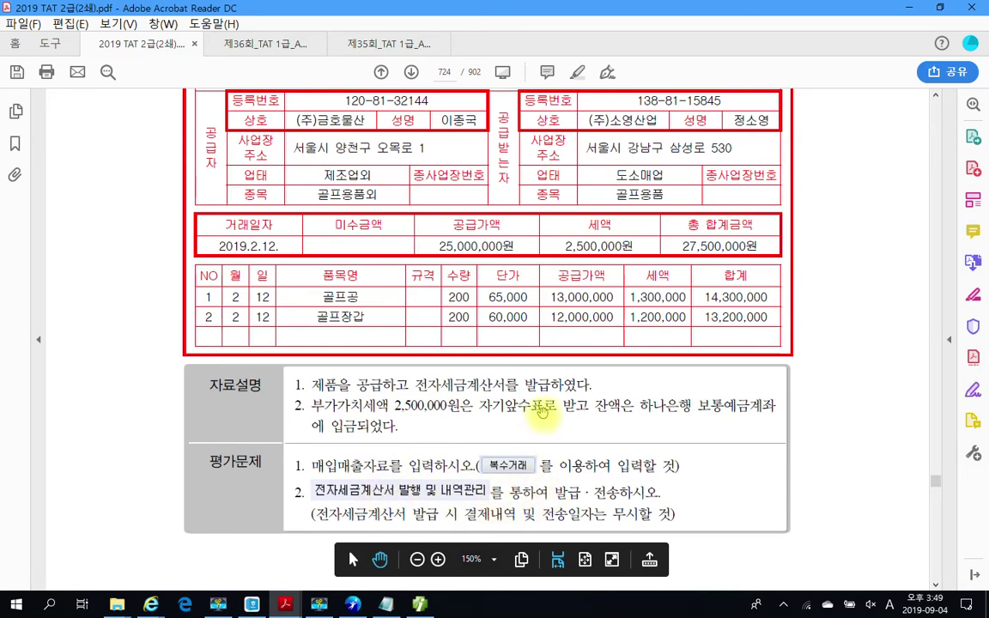
scroll(688, 439, up, 1)
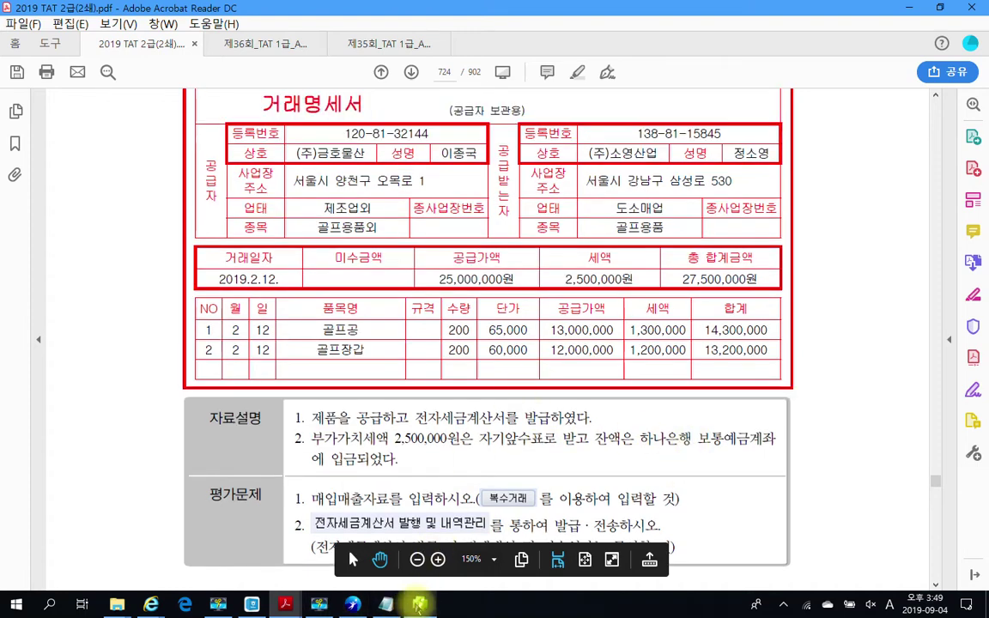
Switch to 더존 iPlus, close 일반전표입력 and set the 매입매출전표입력 date to February 12
click(418, 604)
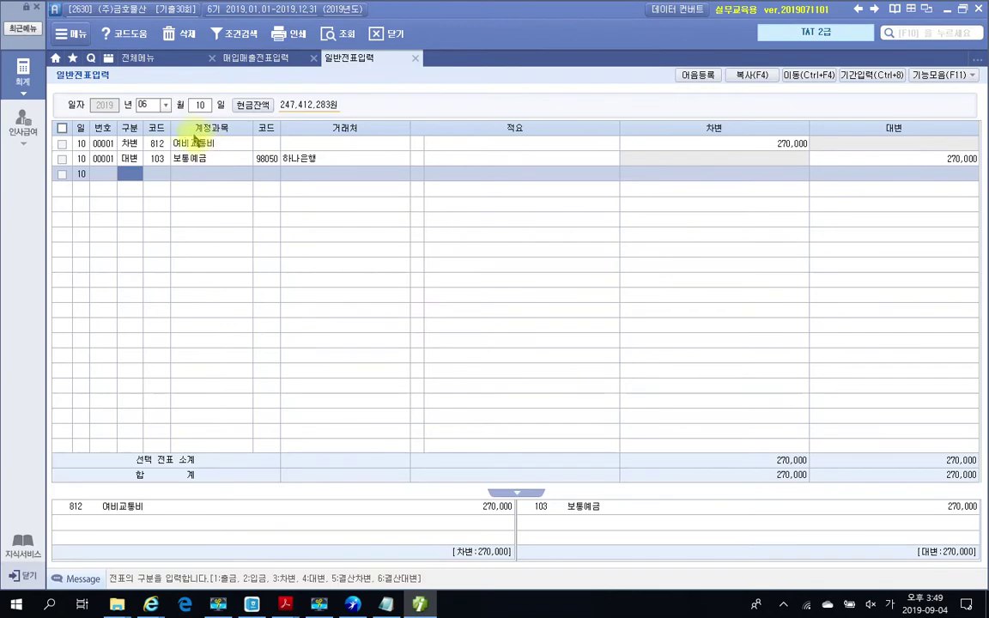
click(415, 58)
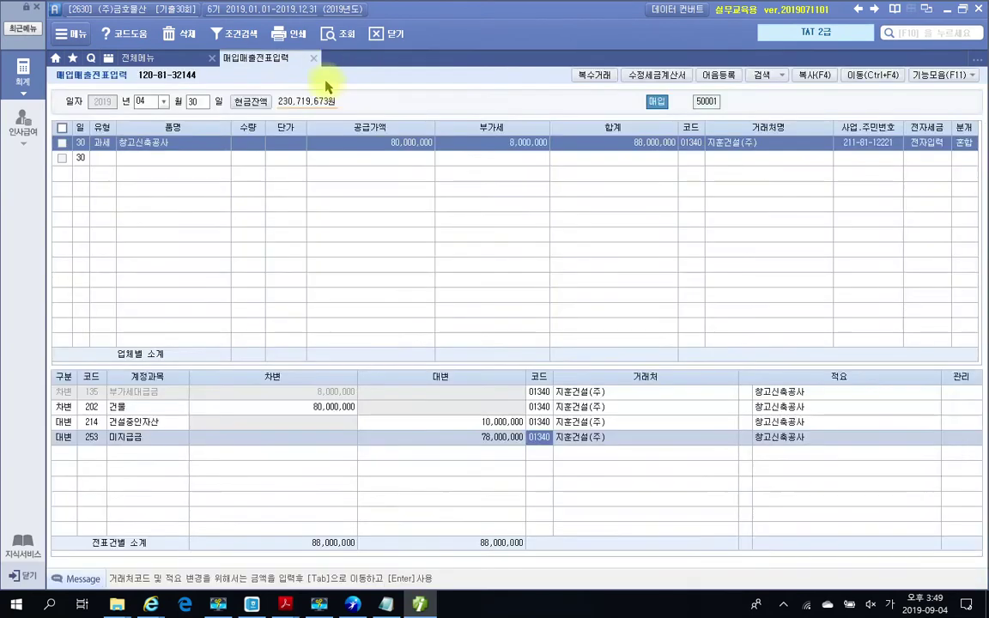
click(140, 100)
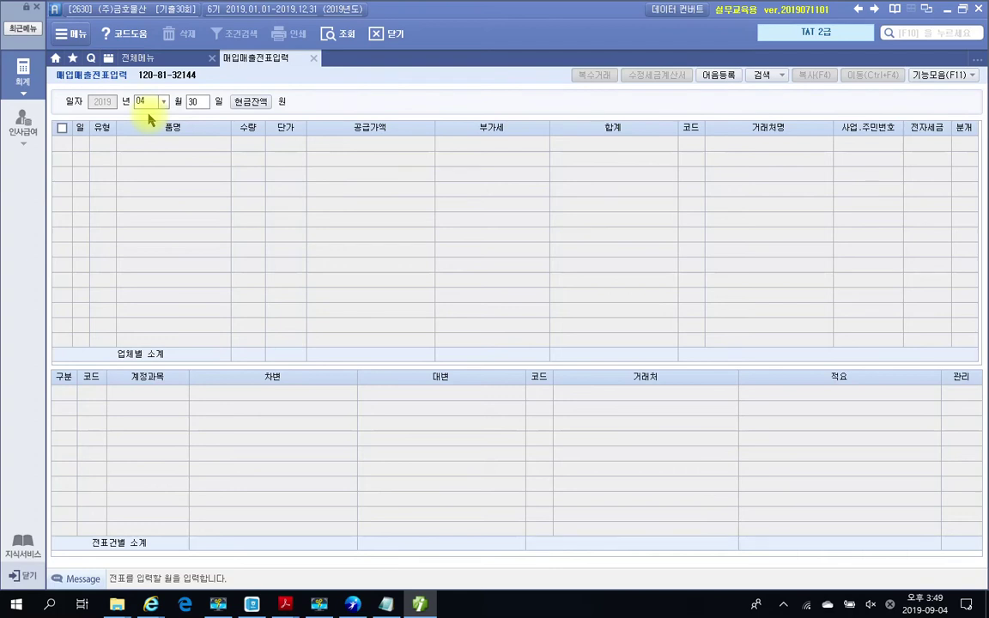
click(161, 101)
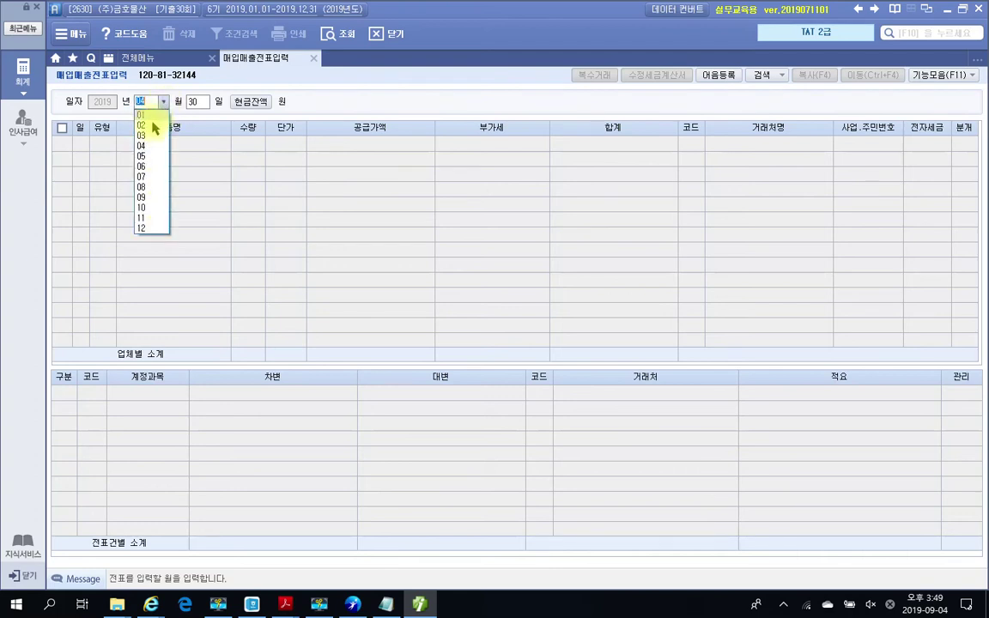
click(142, 125)
text(12)
key(Return)
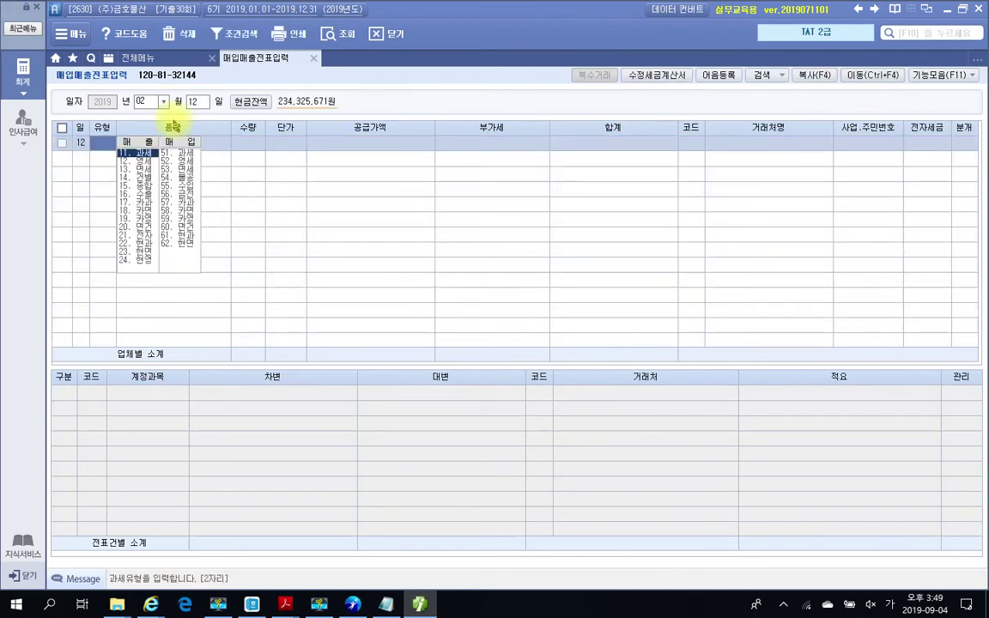
Set the new voucher row's type to 11 과세 sales and open the 복수거래 entry window
text(11)
key(Return)
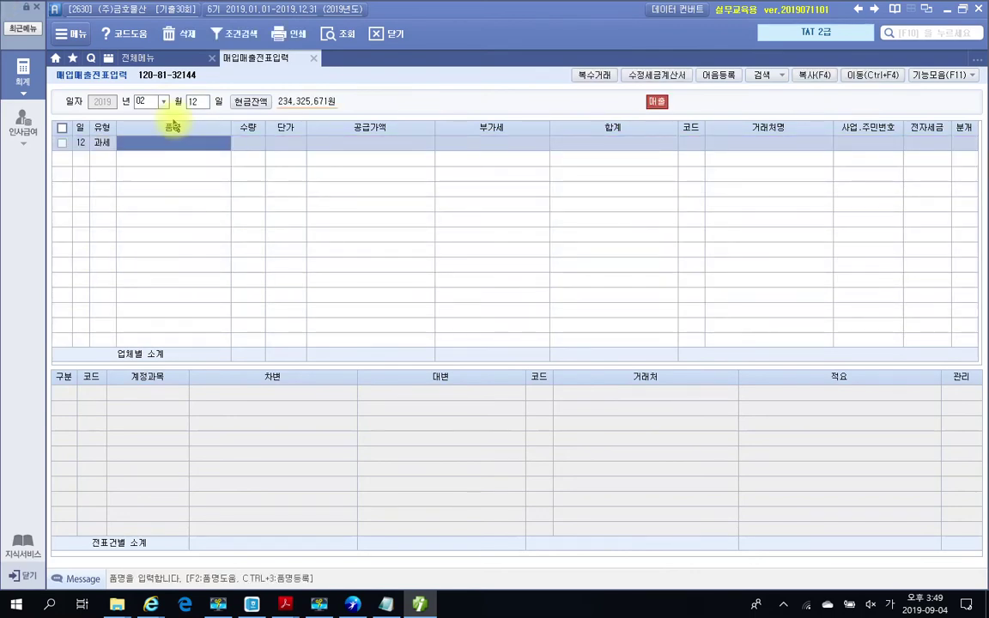
key(F7)
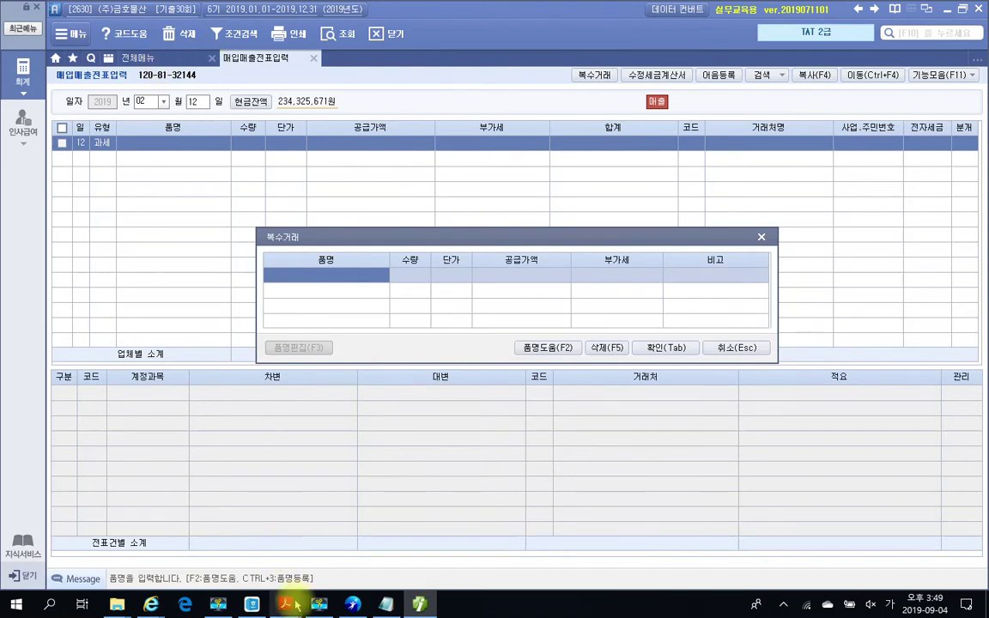
Display the PDF's 거래명세서 behind the 복수거래 window and enter 골프공 with a quantity of 200
mouse_move(285, 604)
click(186, 556)
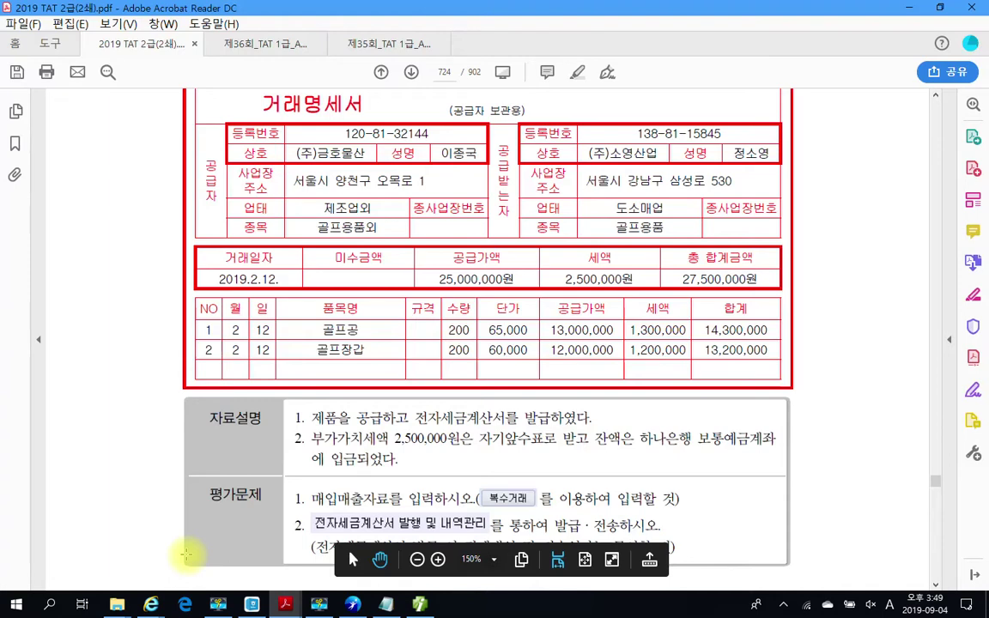
mouse_move(319, 605)
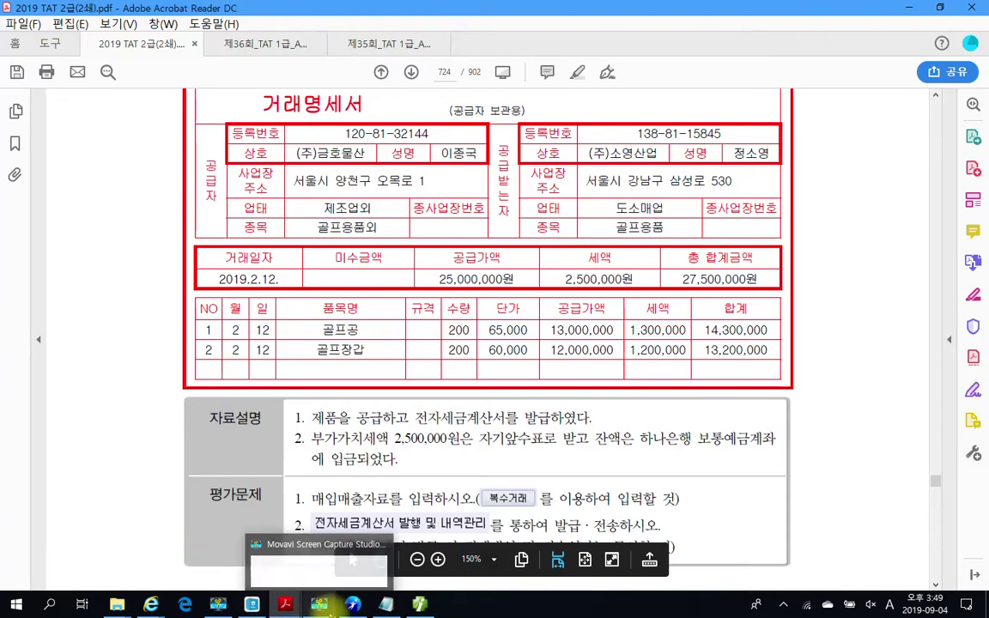
mouse_move(391, 609)
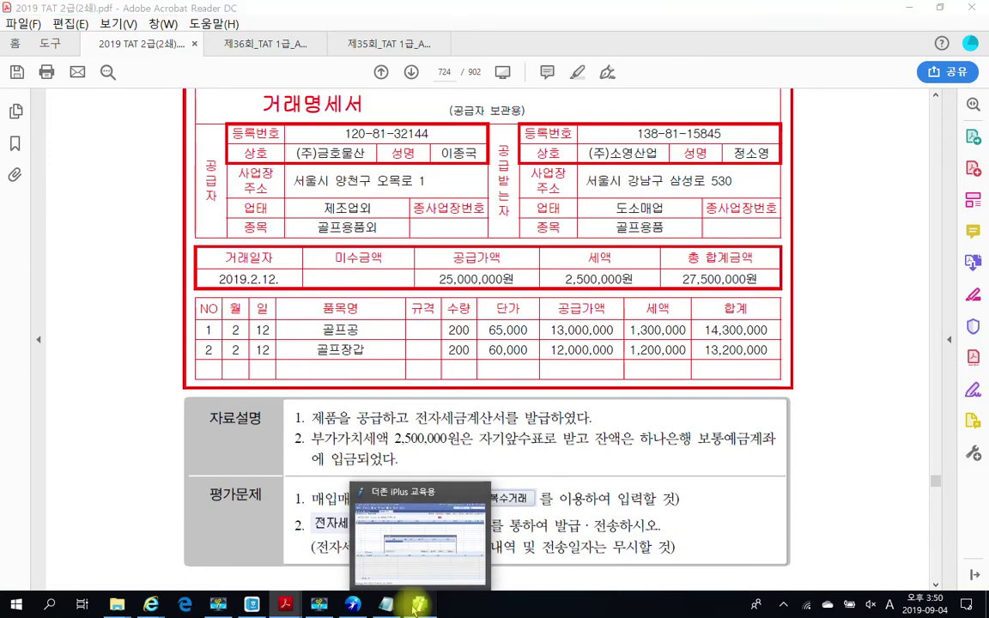
click(418, 608)
text(골프)
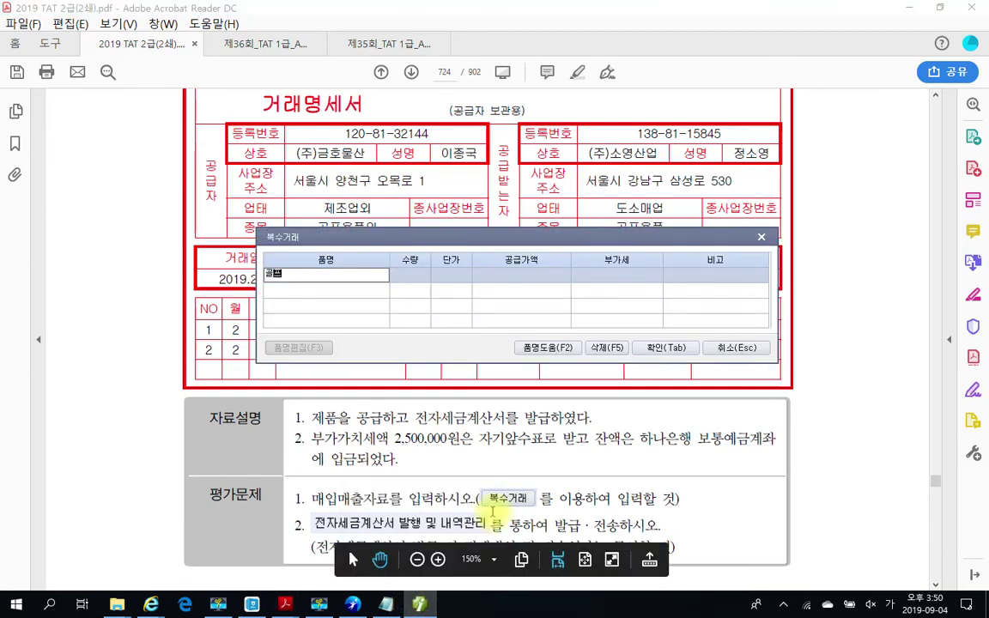
text(공)
key(Return)
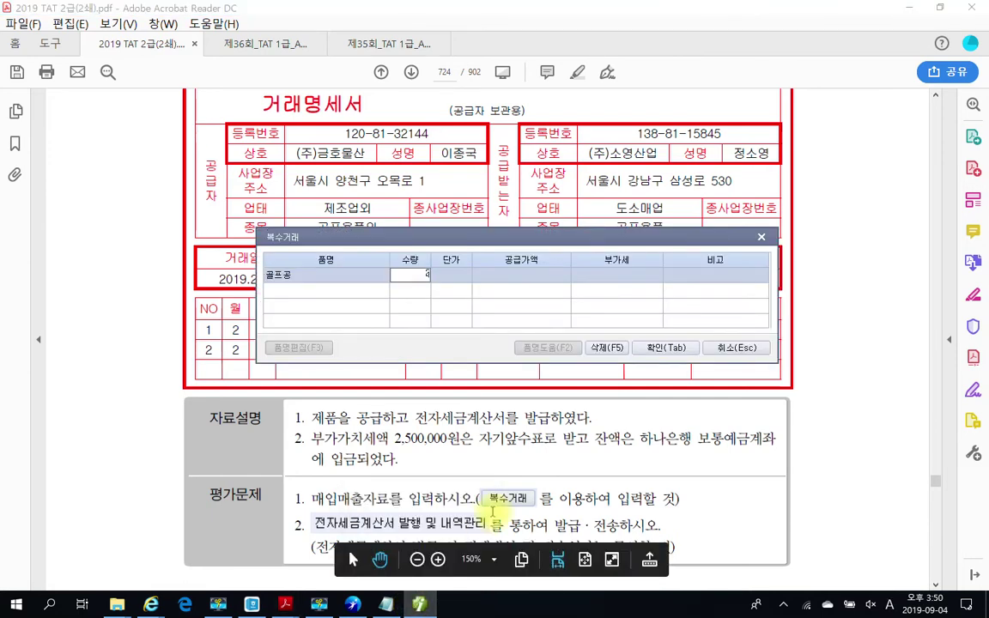
text(2,000)
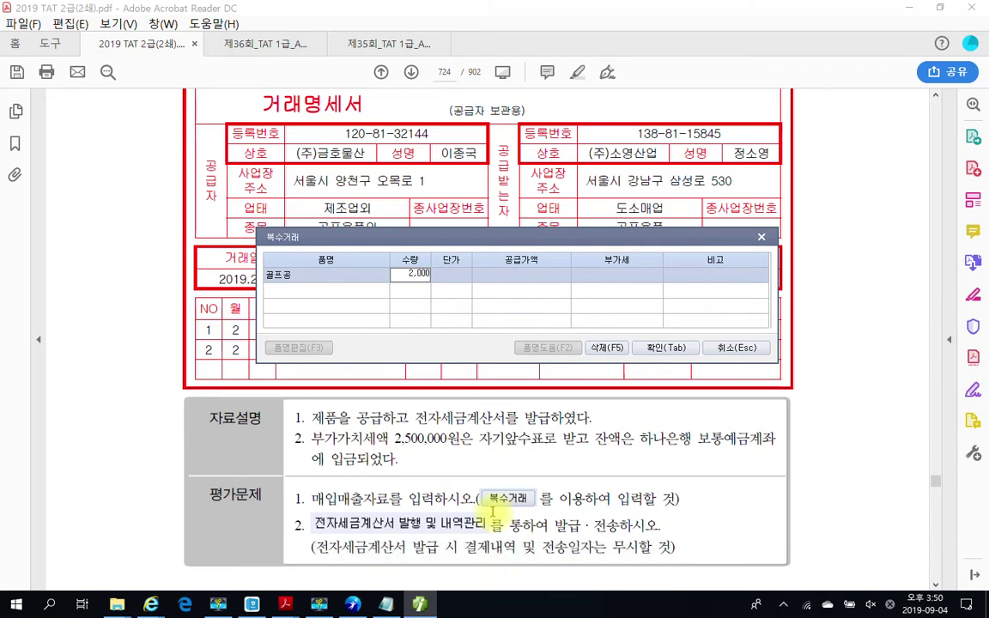
key(Return)
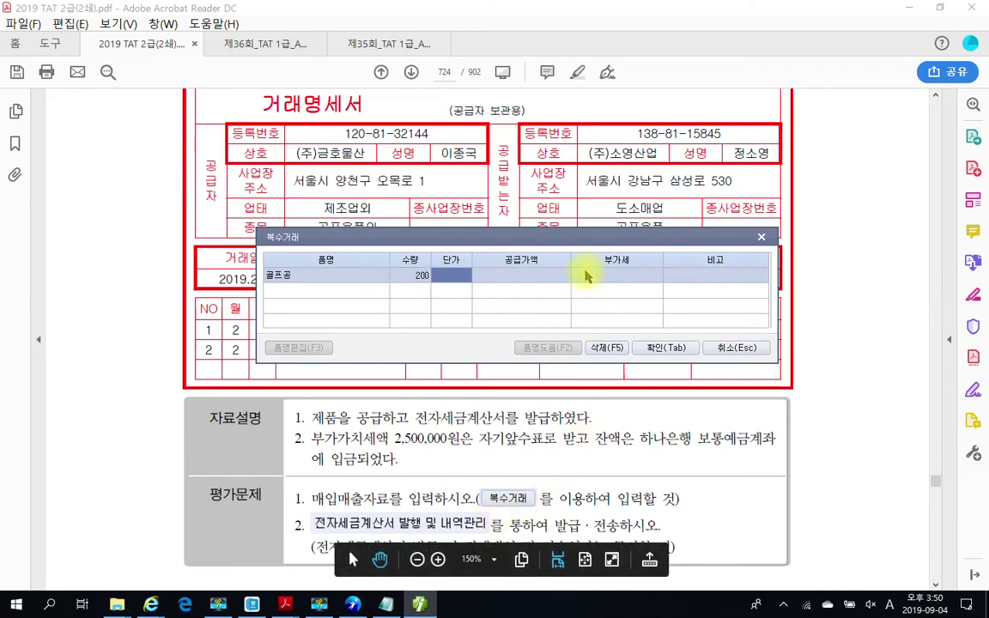
Shift the 복수거래 window up over the statement and set the 골프공 unit price to 65,000, completing the row
drag(583, 233, 581, 207)
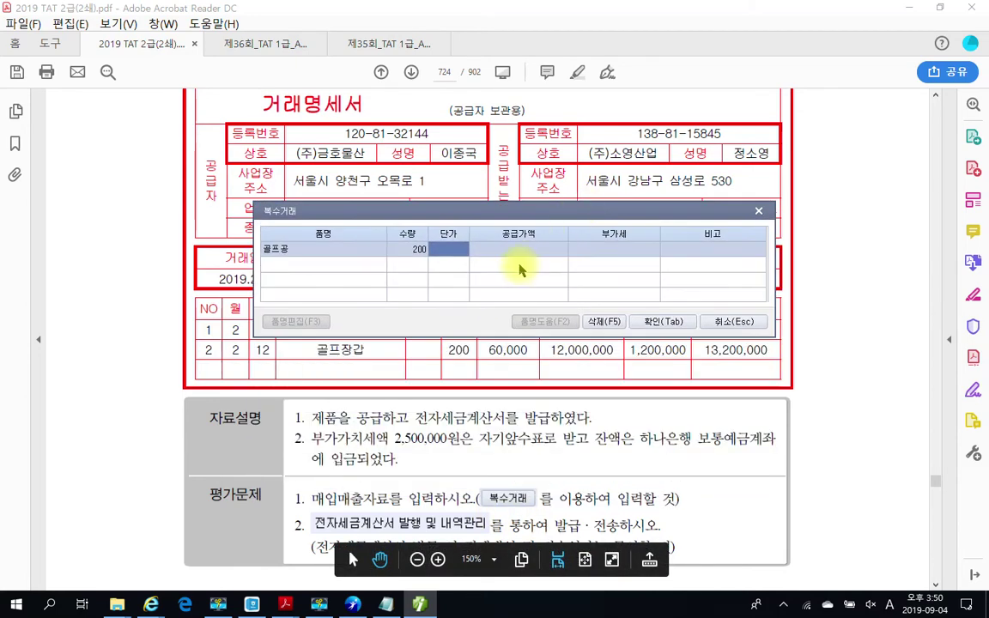
click(449, 251)
text(65,)
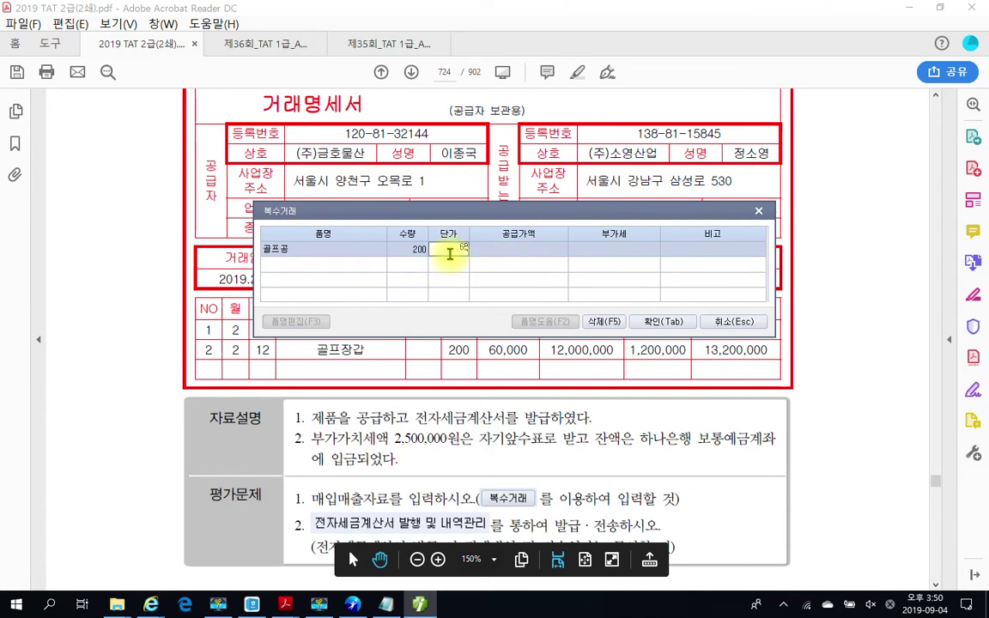
text(000)
key(Return)
key(Return)
key(Return)
key(Return)
Add 골프장갑 with quantity 200 and unit price 60,000 as the second item, and confirm the 복수거래 entries
text(골프장)
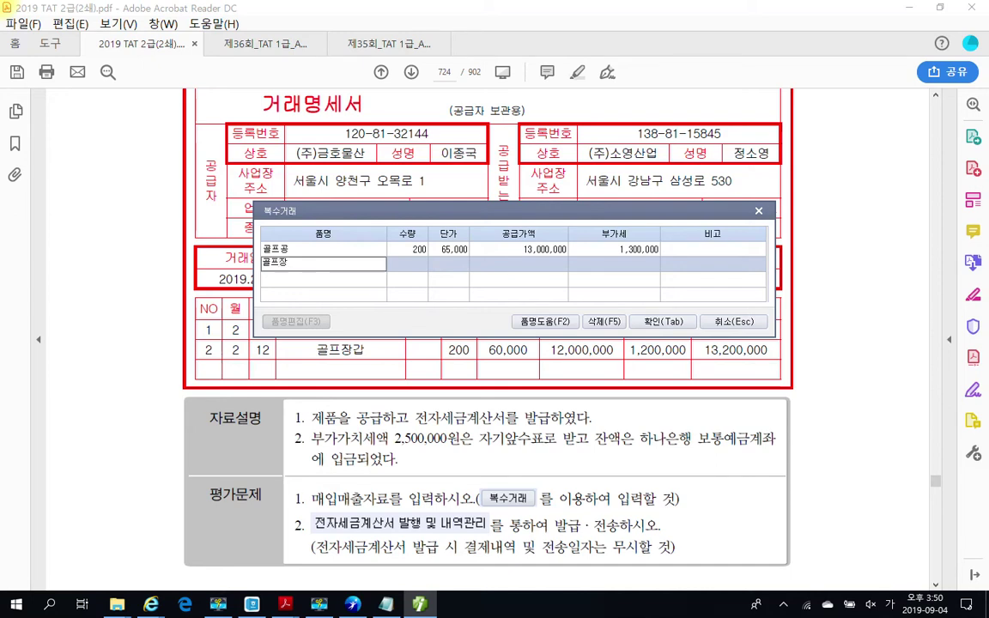
text(갑)
key(Return)
text(200)
key(Return)
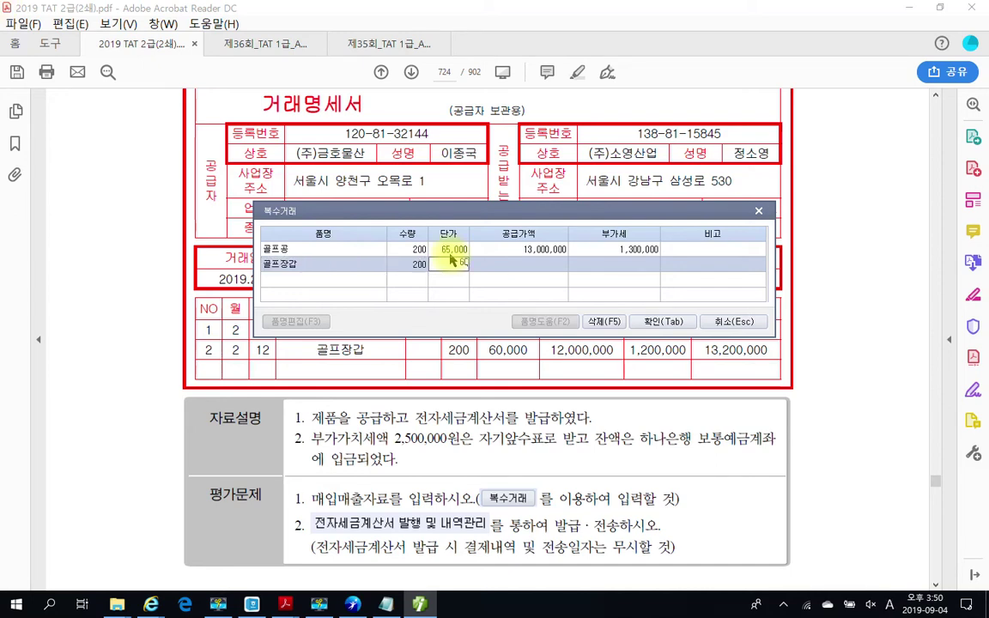
text(600000)
key(Return)
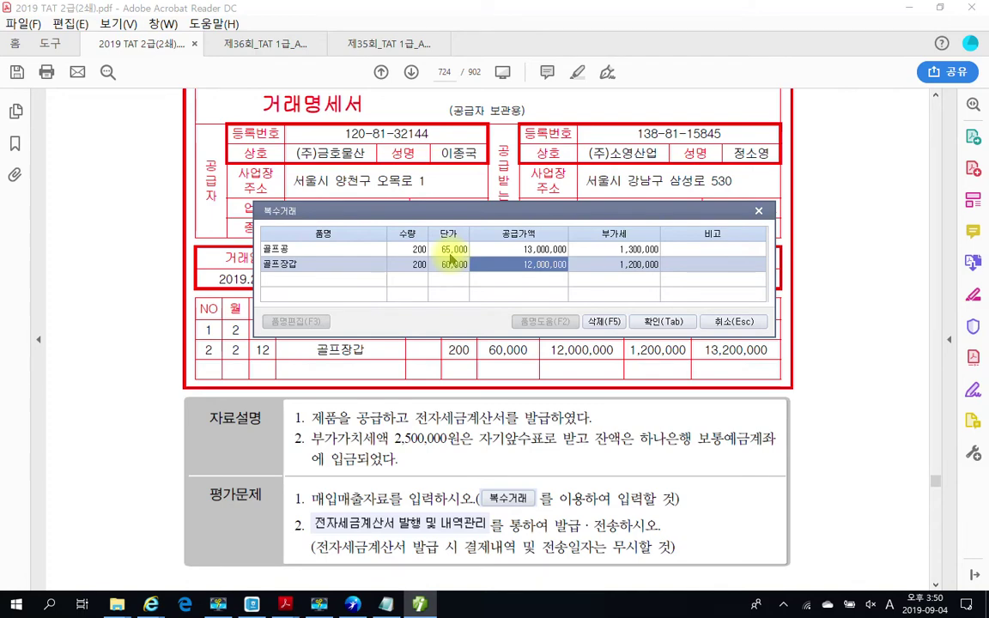
click(663, 321)
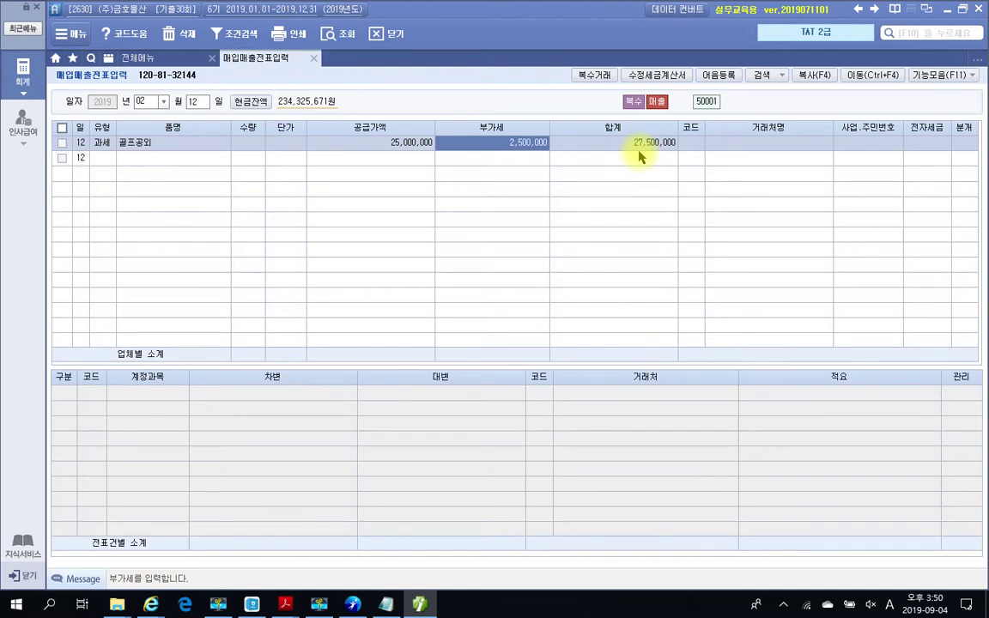
Assign (주)소영산업 as the customer, leave 전자세금 blank and set the journal type to 3 혼합
click(694, 149)
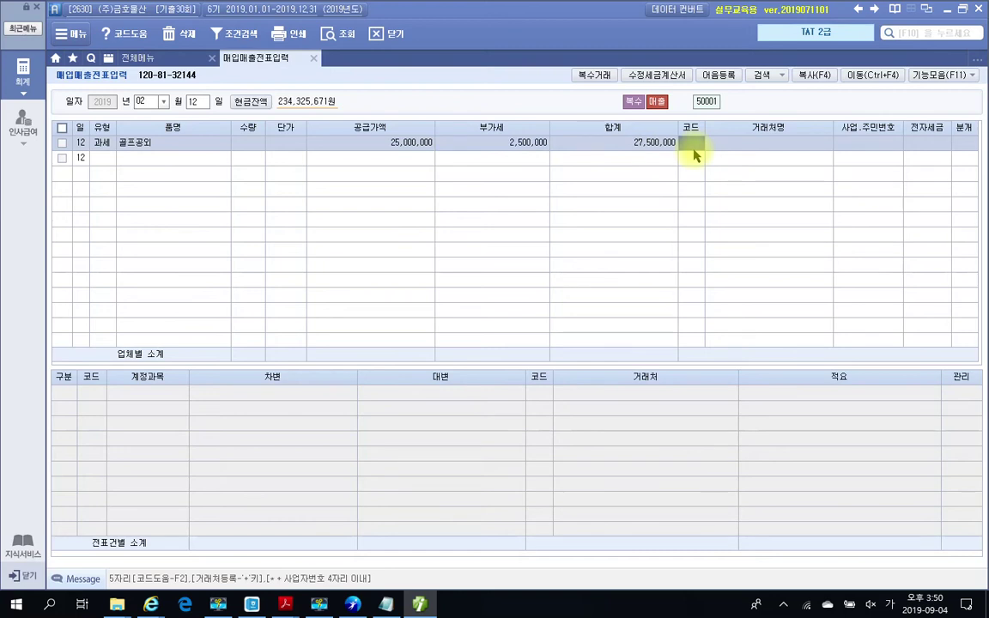
text(소원)
key(Return)
key(Return)
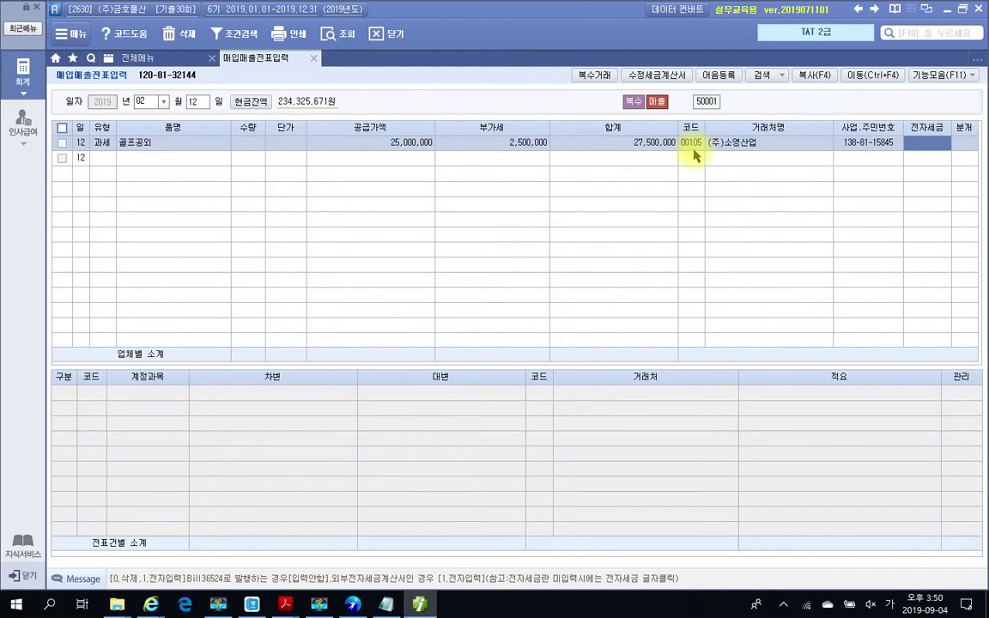
key(Return)
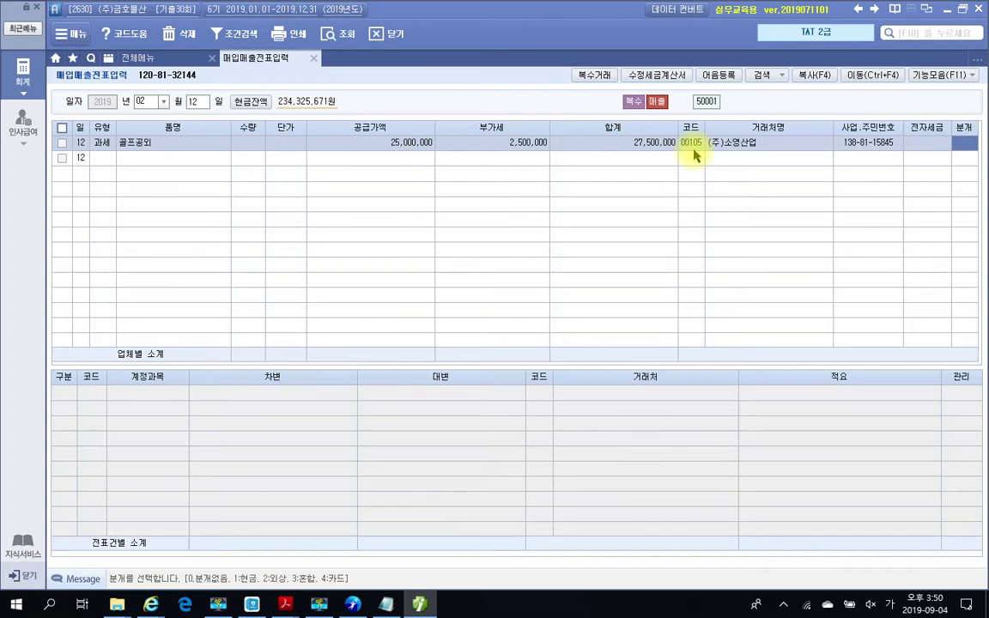
text(3)
key(Return)
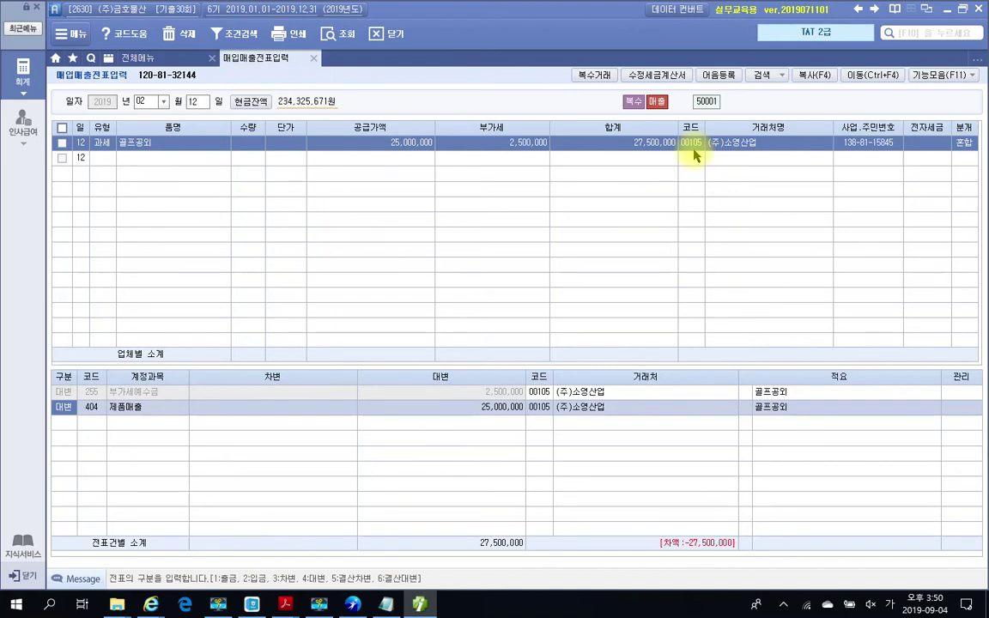
Add a debit line for account 101 현금 with an amount of 2,500,000 to the 골프공외 sale's journal entry
key(Return)
text(3)
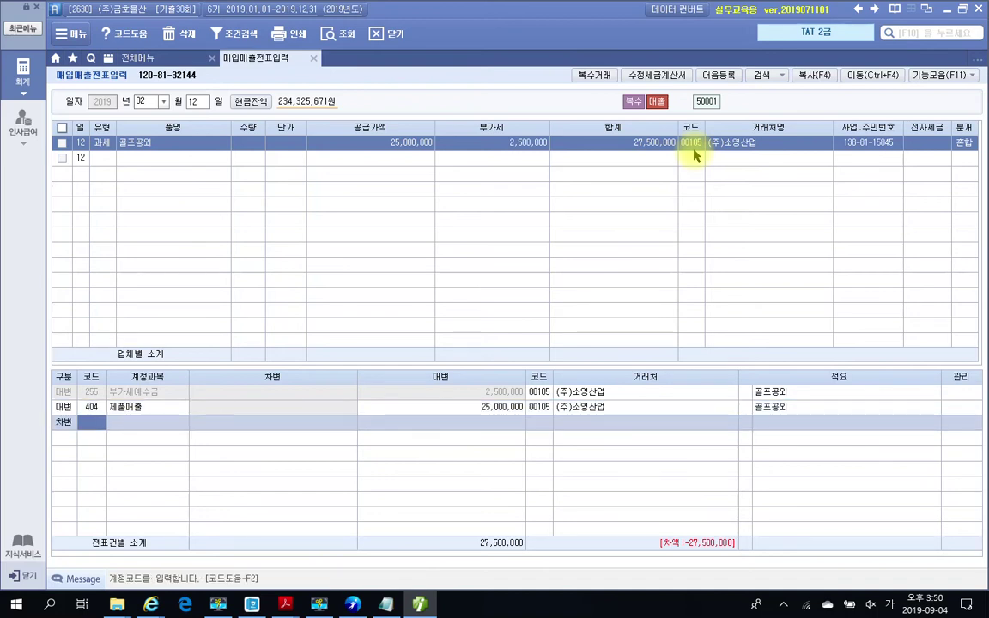
text(101)
key(Return)
text(2,500)
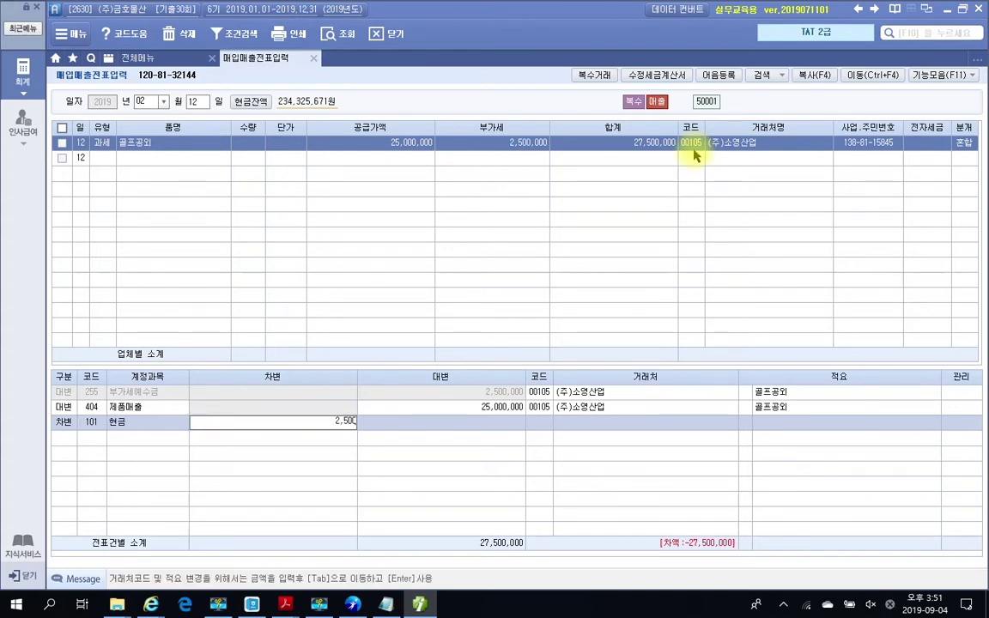
text(,000)
key(Return)
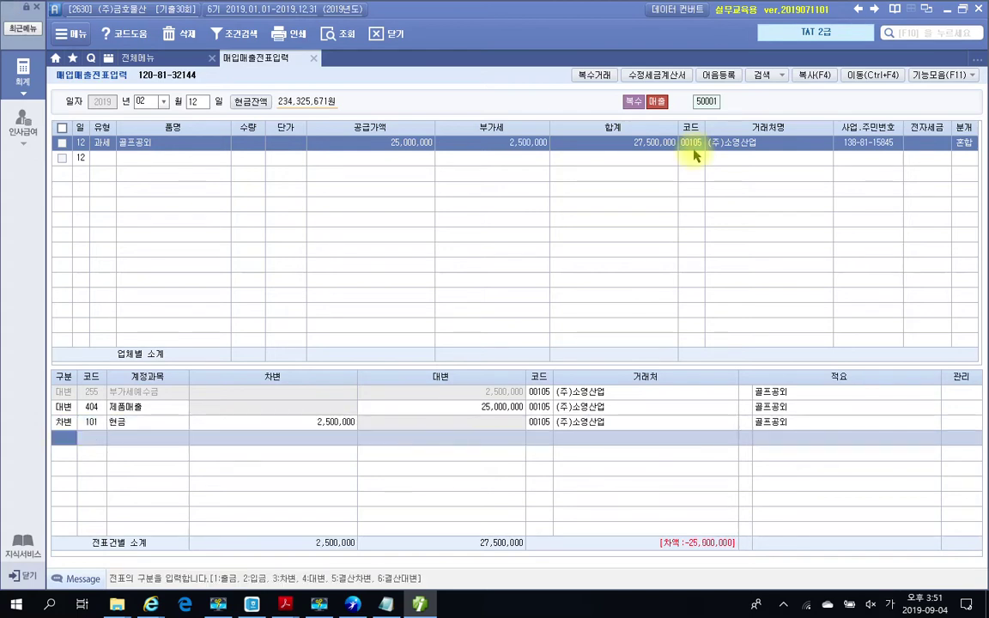
Add a debit line for account 103 보통예금 of 25,000,000 with 하나은행 as its 거래처
text(3)
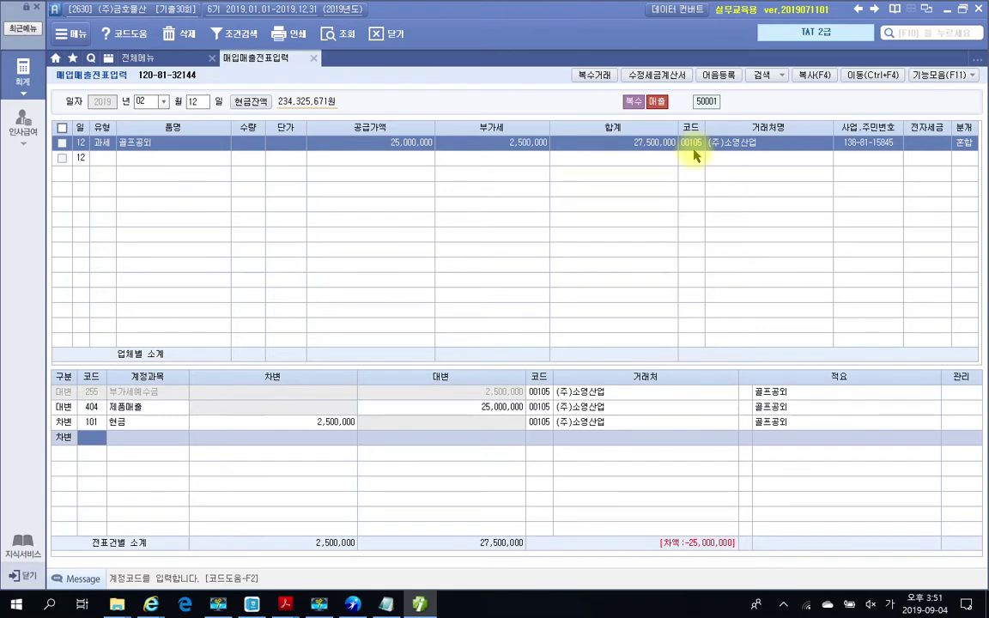
text(103)
key(Return)
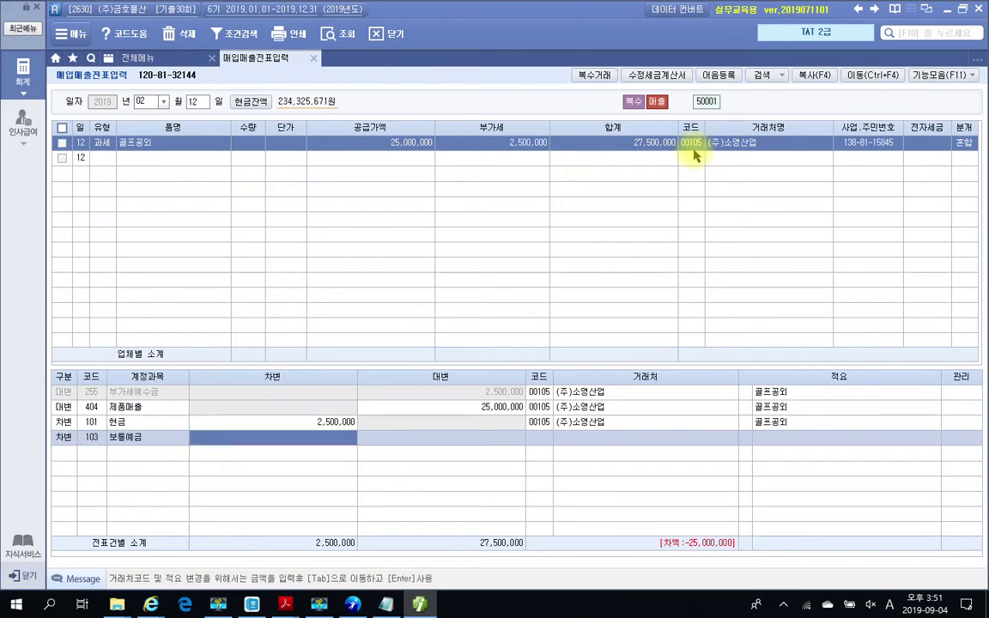
text(25000000)
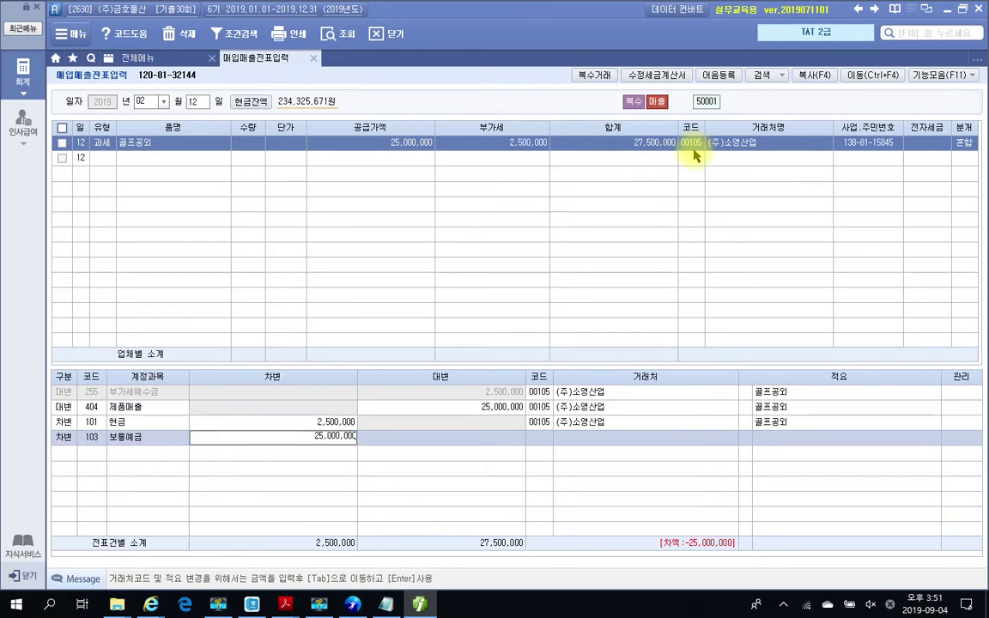
key(Return)
text(하나)
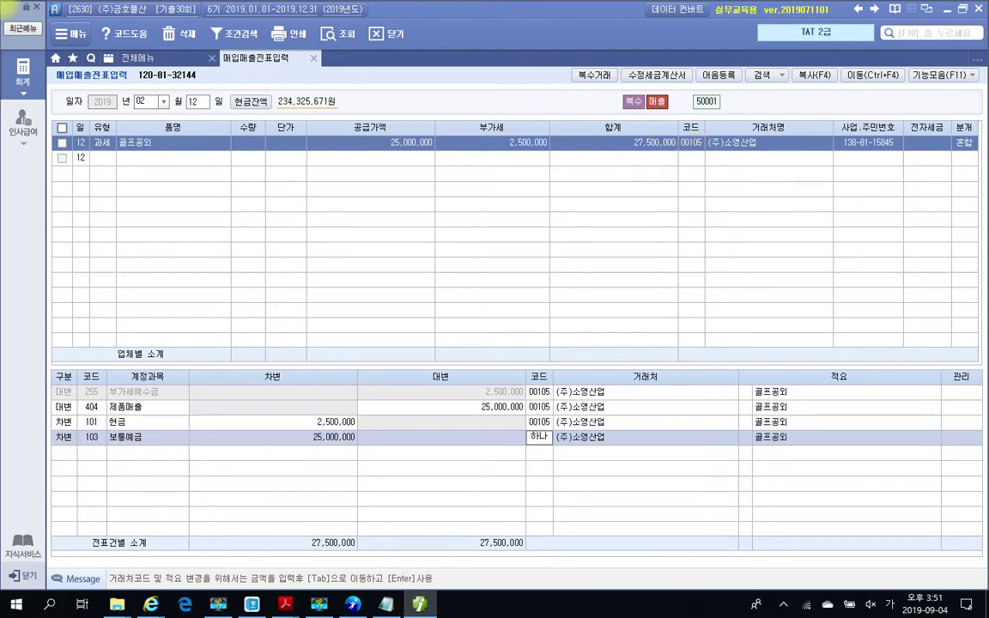
key(Return)
mouse_move(597, 472)
mouse_down()
mouse_move(529, 441)
mouse_move(606, 478)
mouse_up()
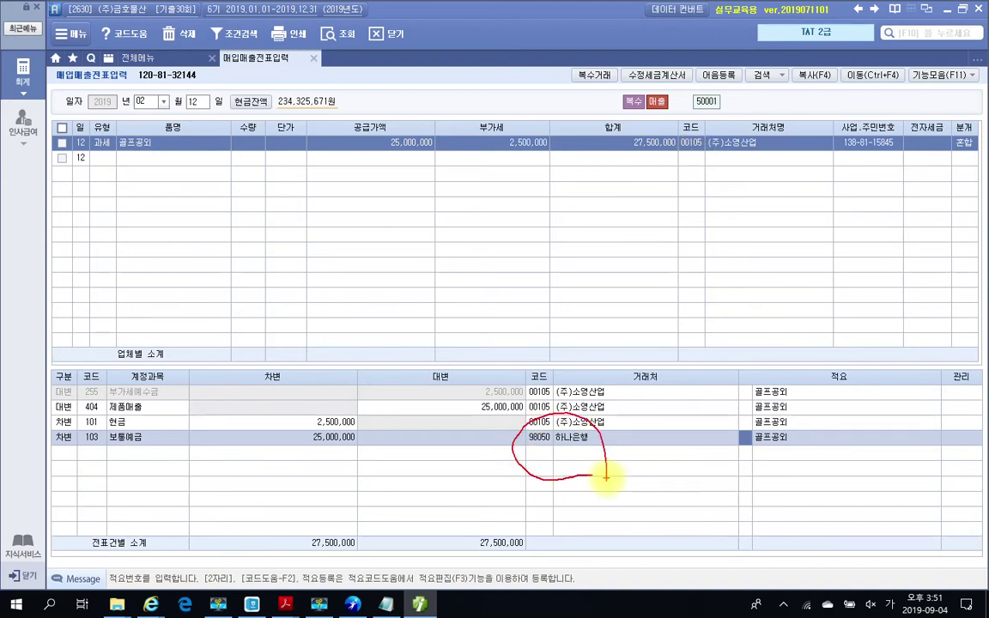
key(Escape)
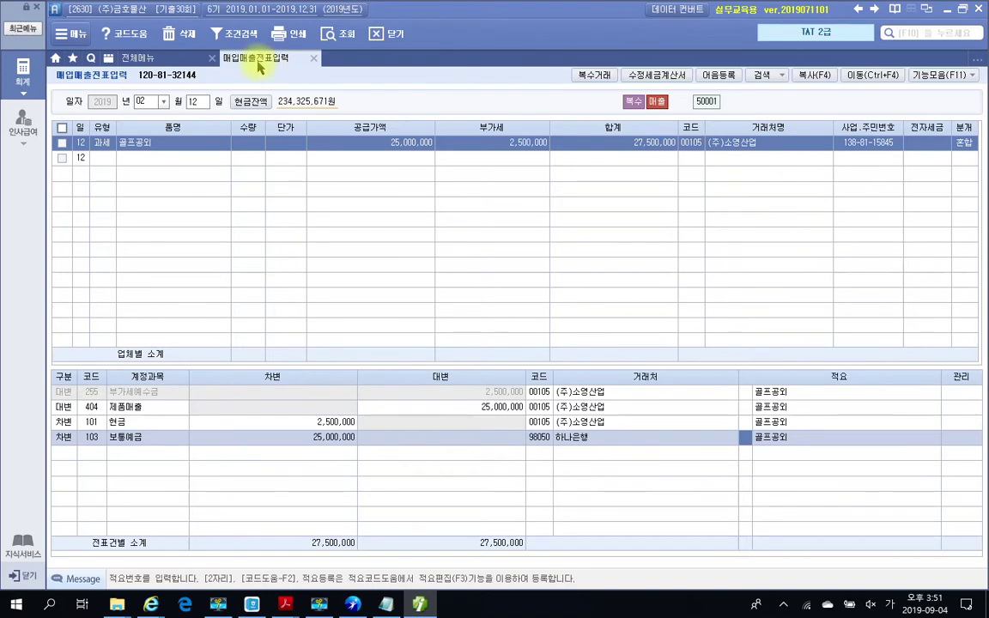
Open 전자세금계산서 발행 및 내역관리 and retrieve the sales invoices of all customers for 2019-02-12 through 2019-02-12
click(139, 58)
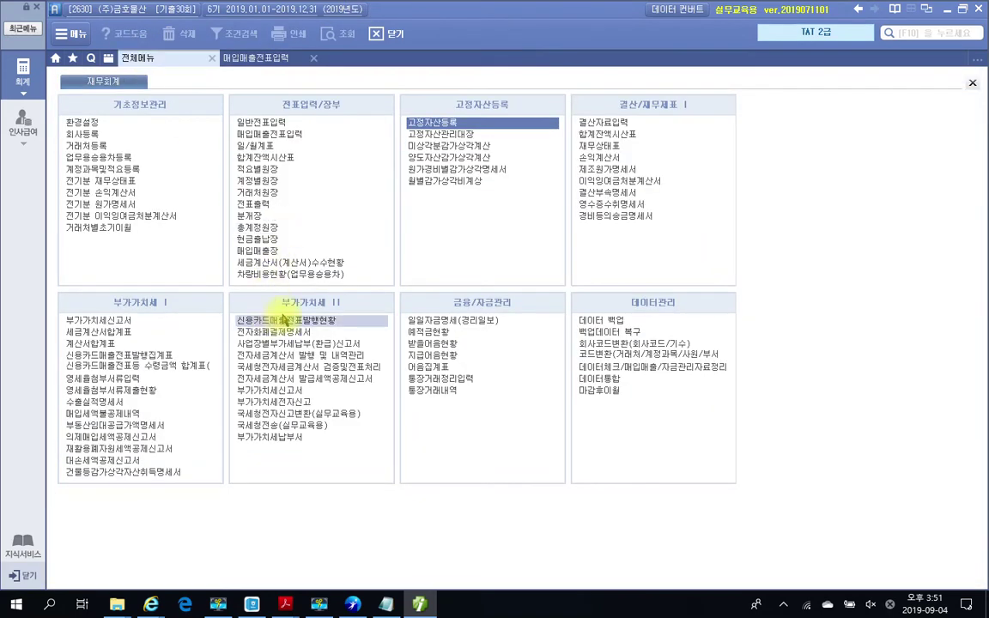
click(354, 357)
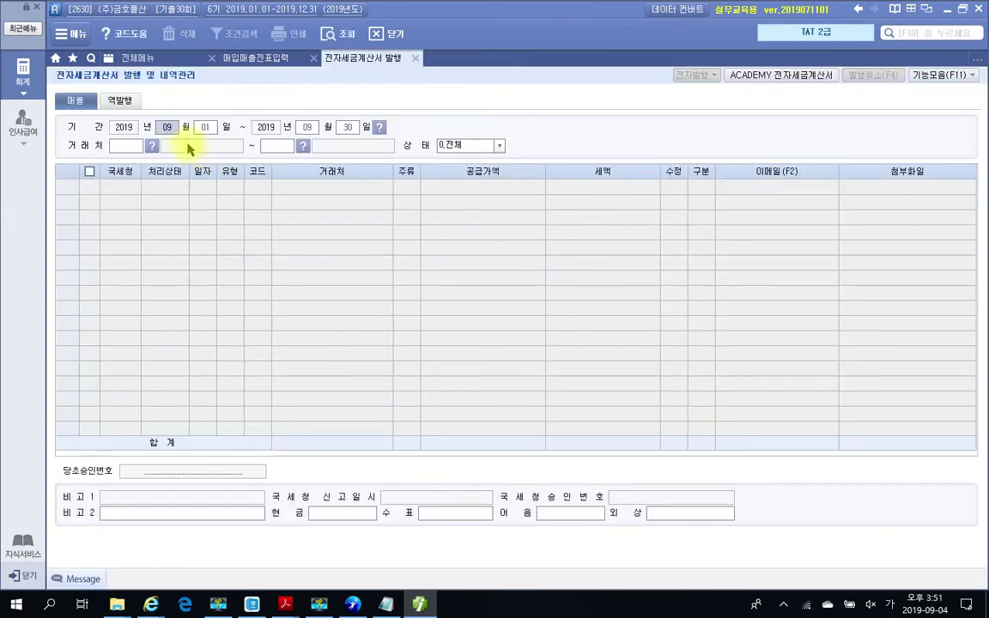
text(4)
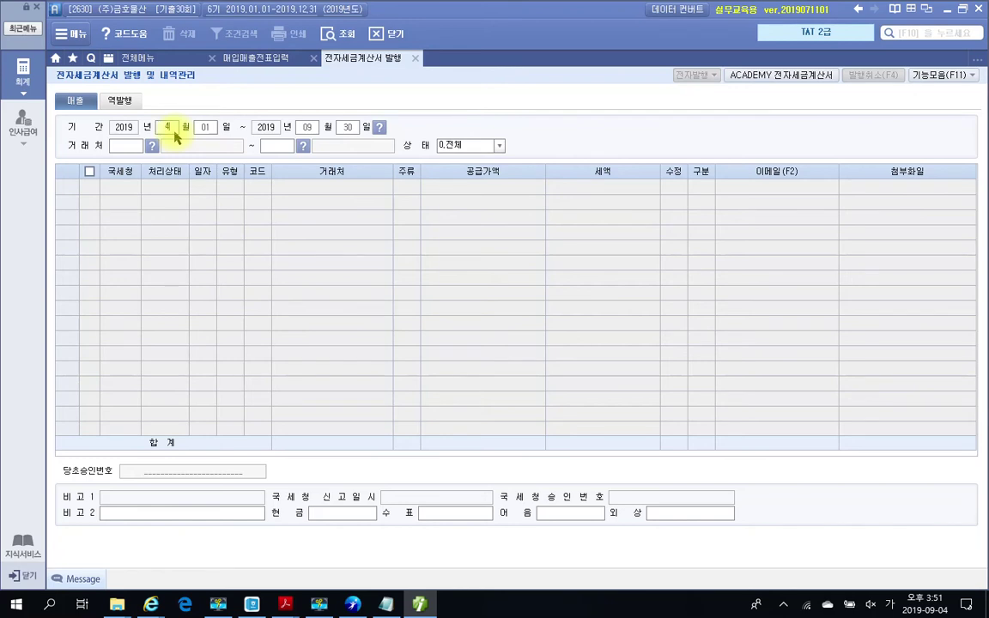
text(02)
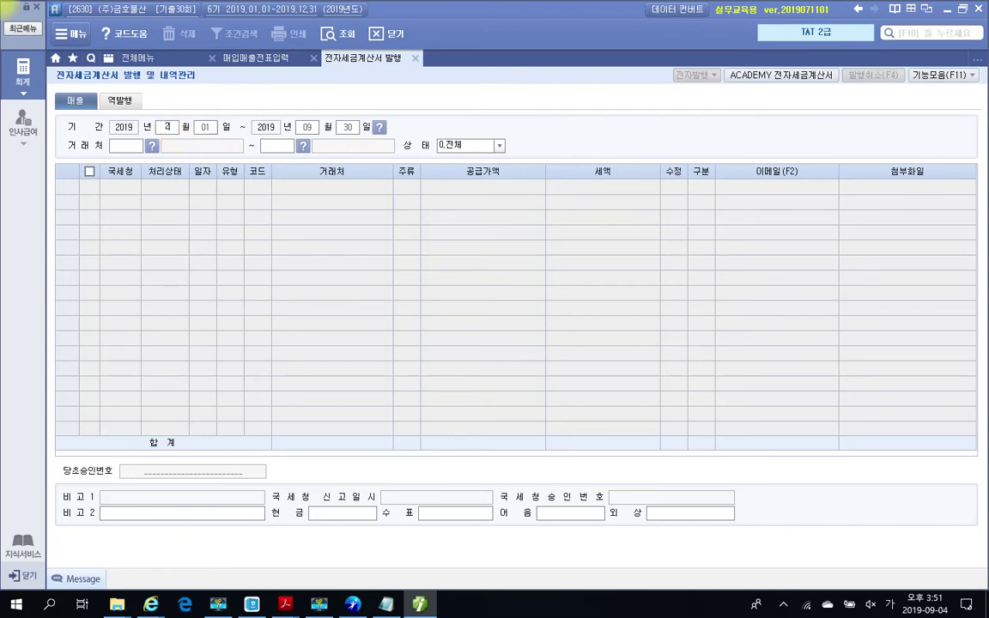
text(12)
text(02)
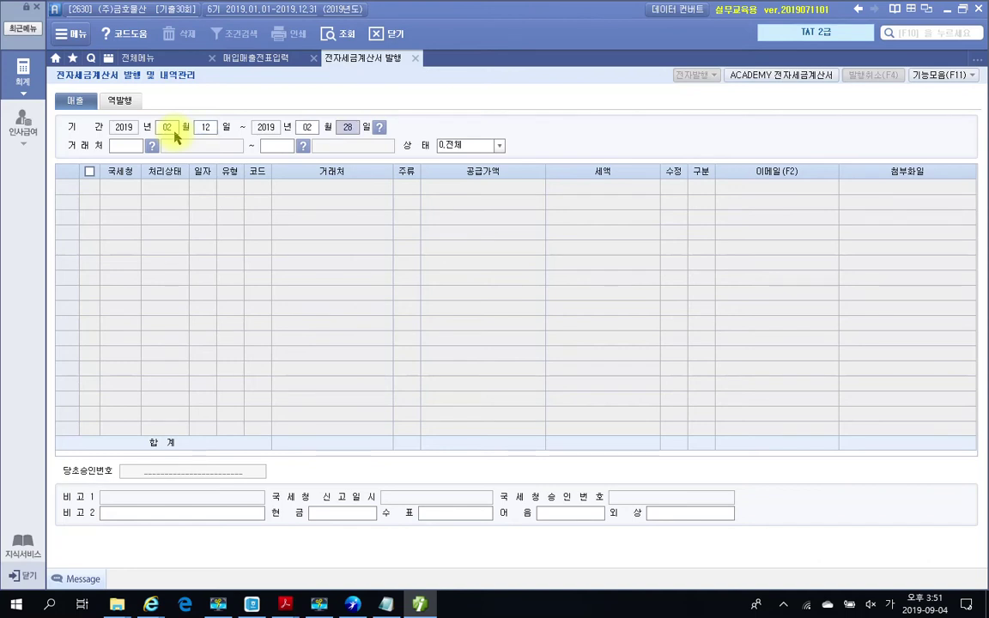
text(12)
key(Return)
key(Return)
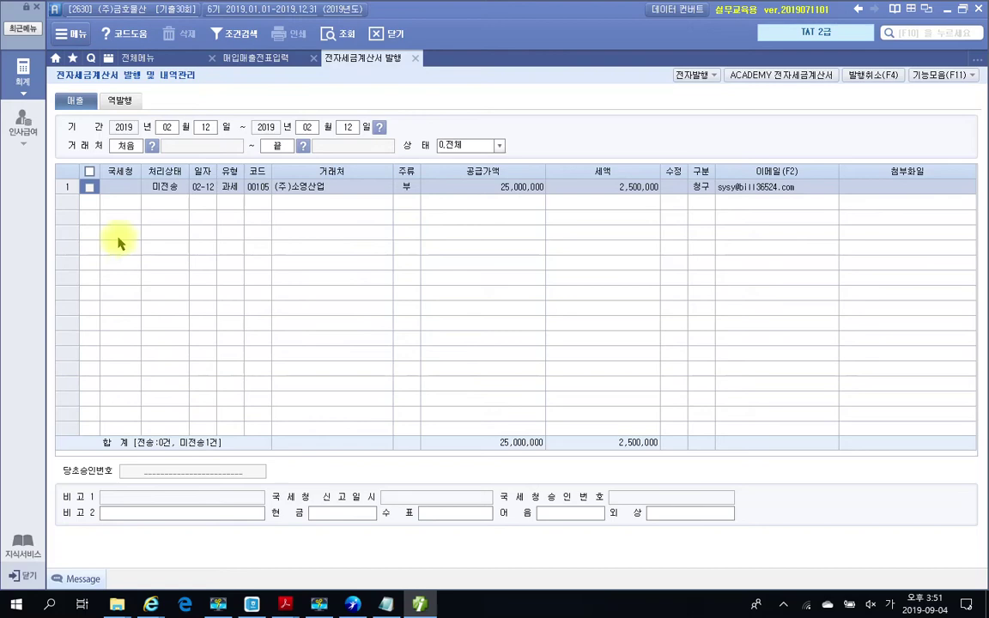
Issue the electronic tax invoice for the 02-12 (주)소영산업 sale through 전자발행
click(89, 186)
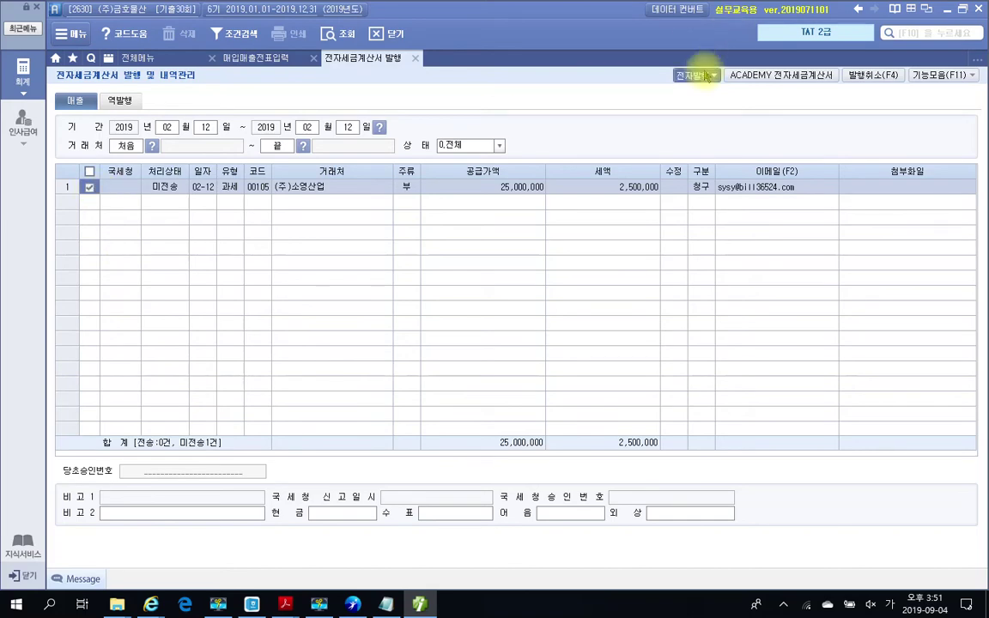
click(699, 74)
click(420, 367)
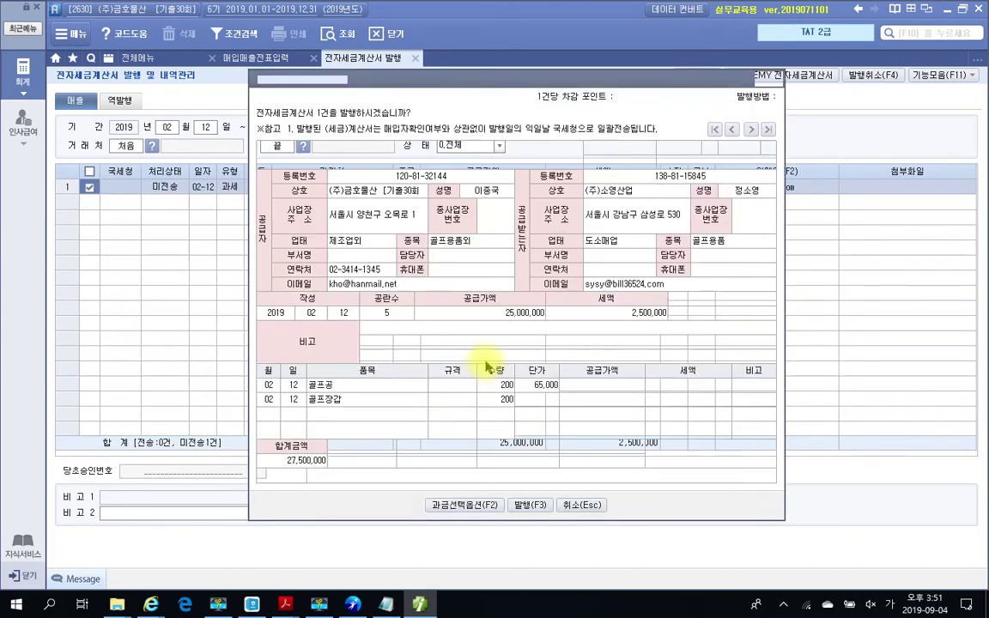
click(524, 502)
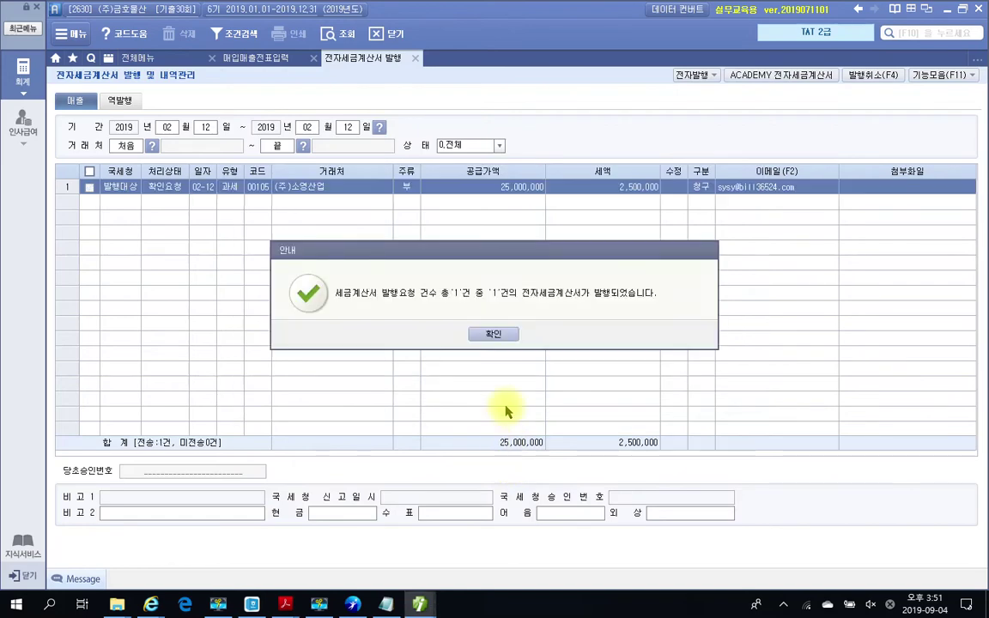
click(498, 333)
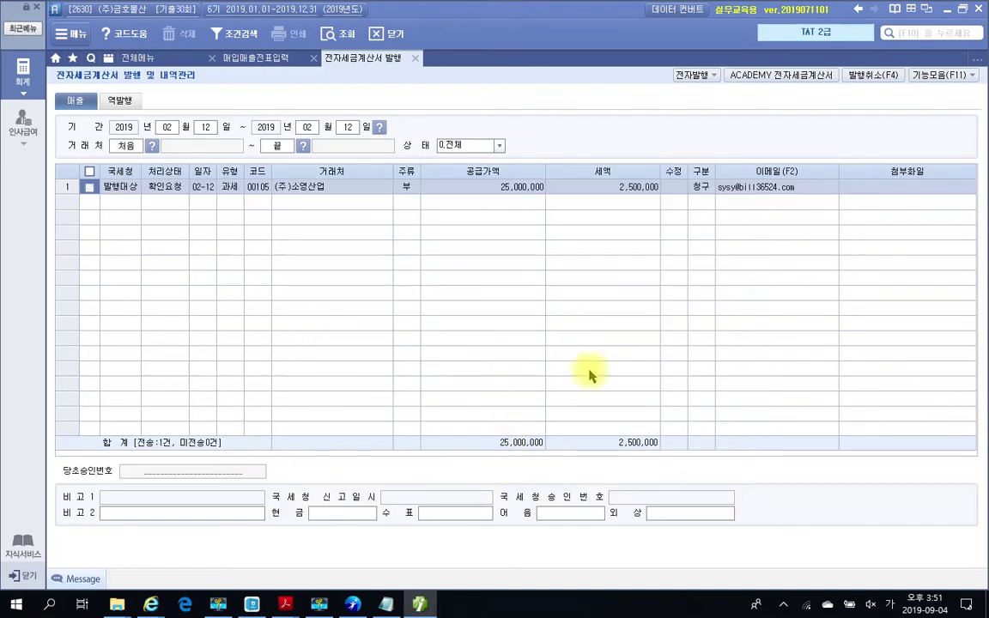
Log in to the ACADEMY 전자세금계산서 site with the prefilled credentials and retrieve the unsent sales tax invoices
click(814, 75)
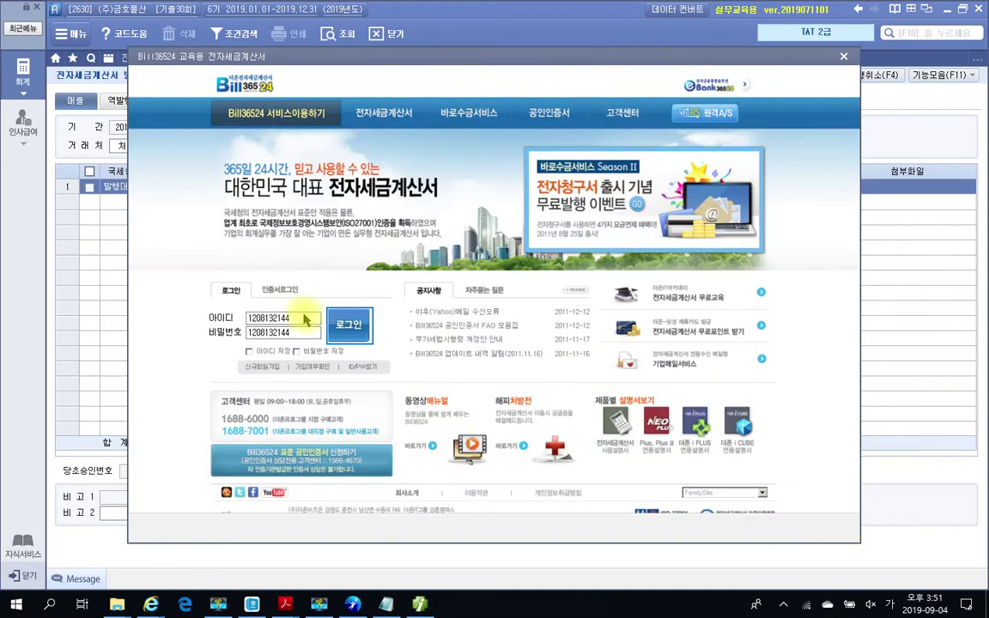
click(338, 330)
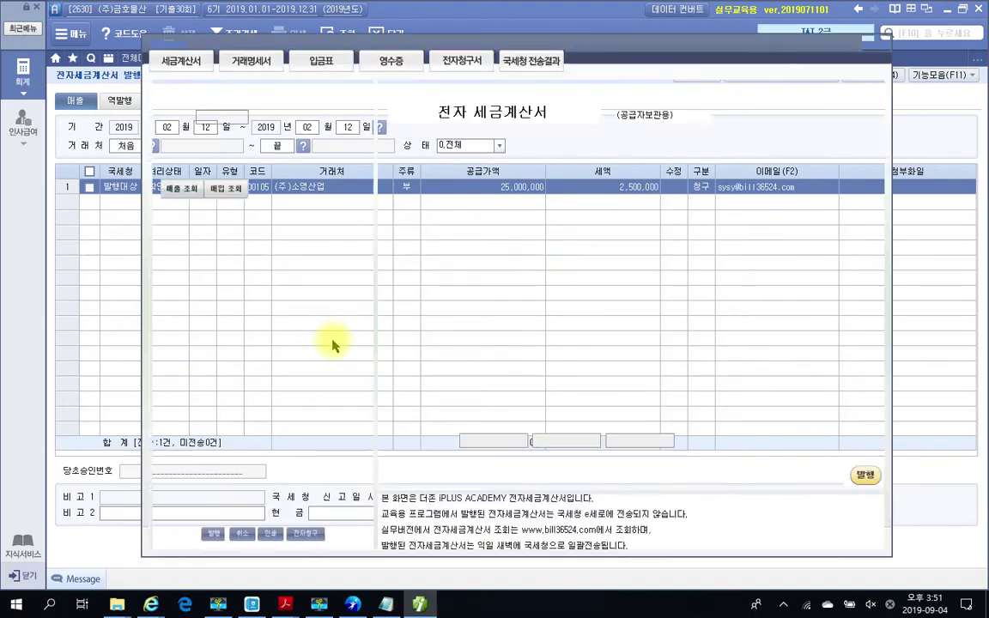
click(177, 163)
click(182, 189)
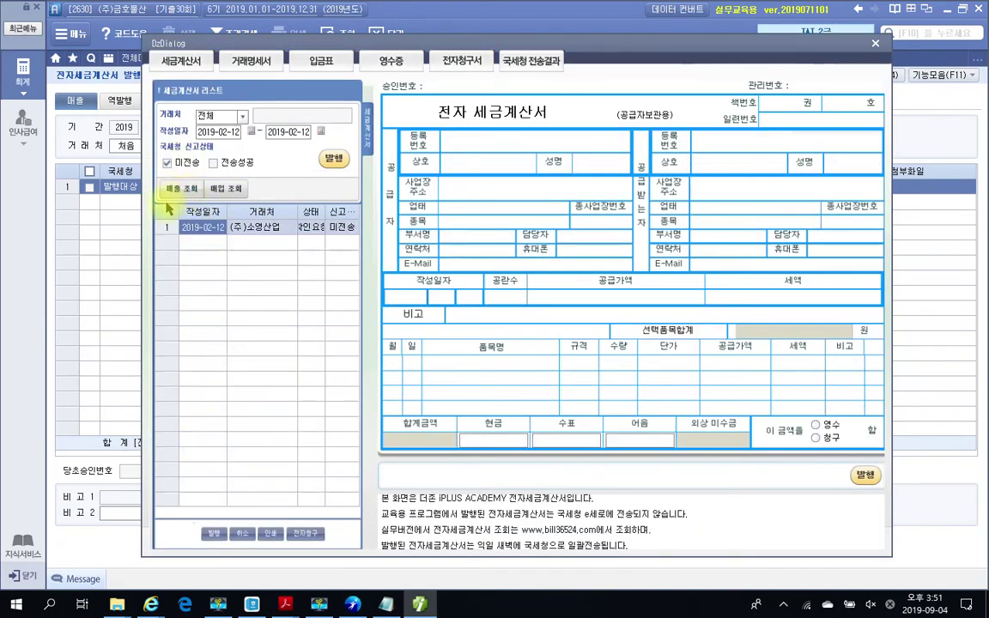
Select the 2019-02-12 (주)소영산업 invoice in the 세금계산서 리스트, issue it and confirm
click(206, 226)
click(337, 170)
click(438, 303)
click(479, 334)
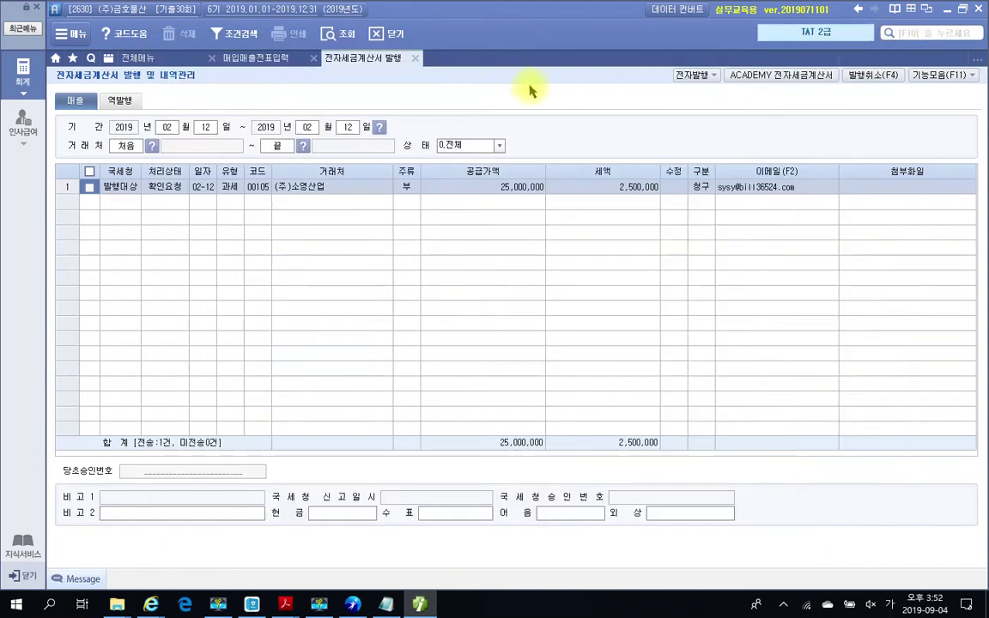
Close the 전자세금계산서 발행 screen, reload the February 12 vouchers and check the 골프공외 sale's 전자세금 field
click(414, 58)
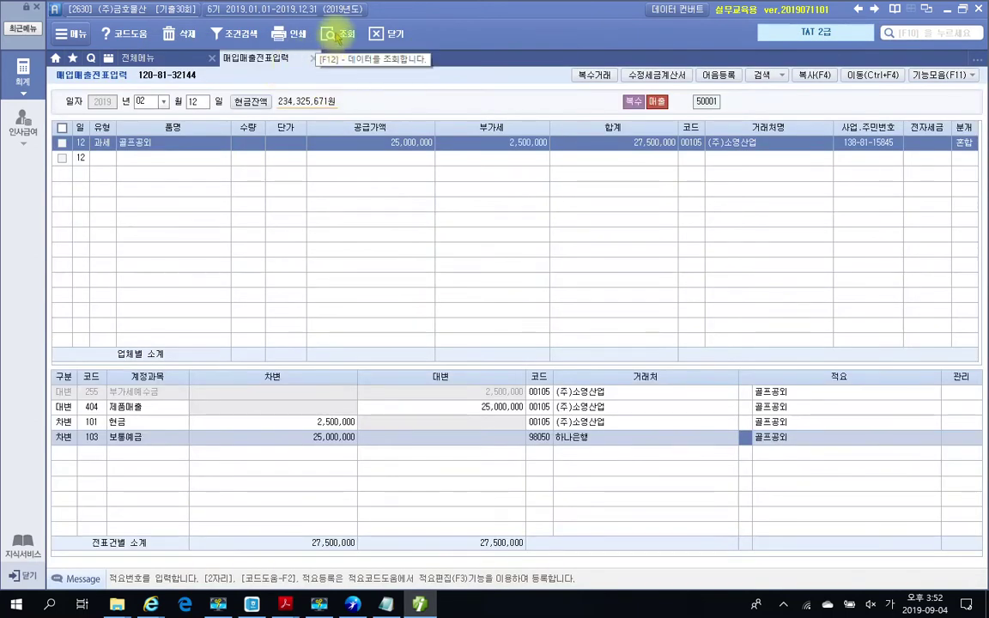
click(335, 32)
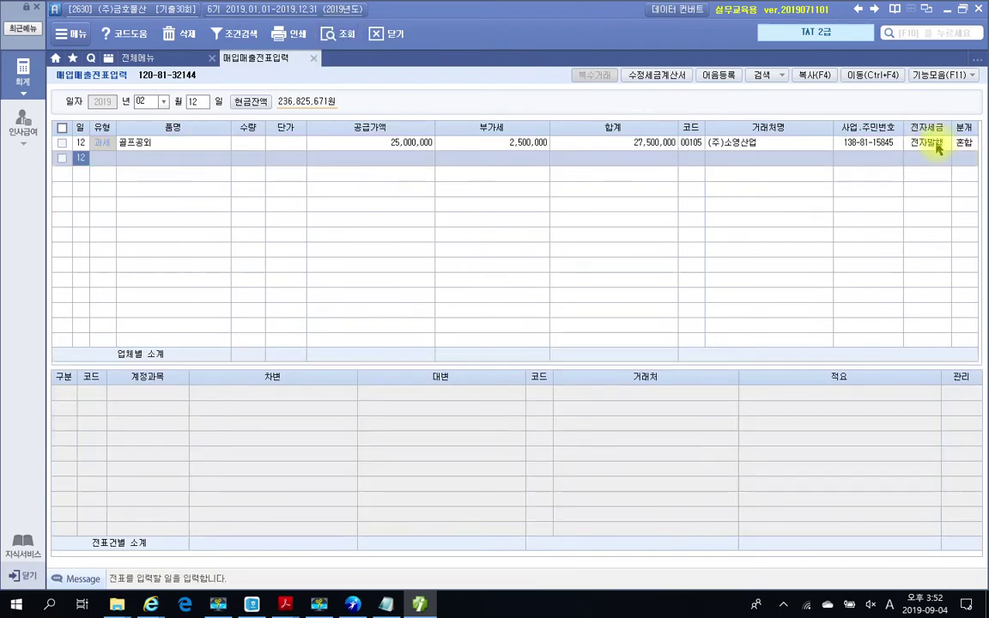
click(937, 146)
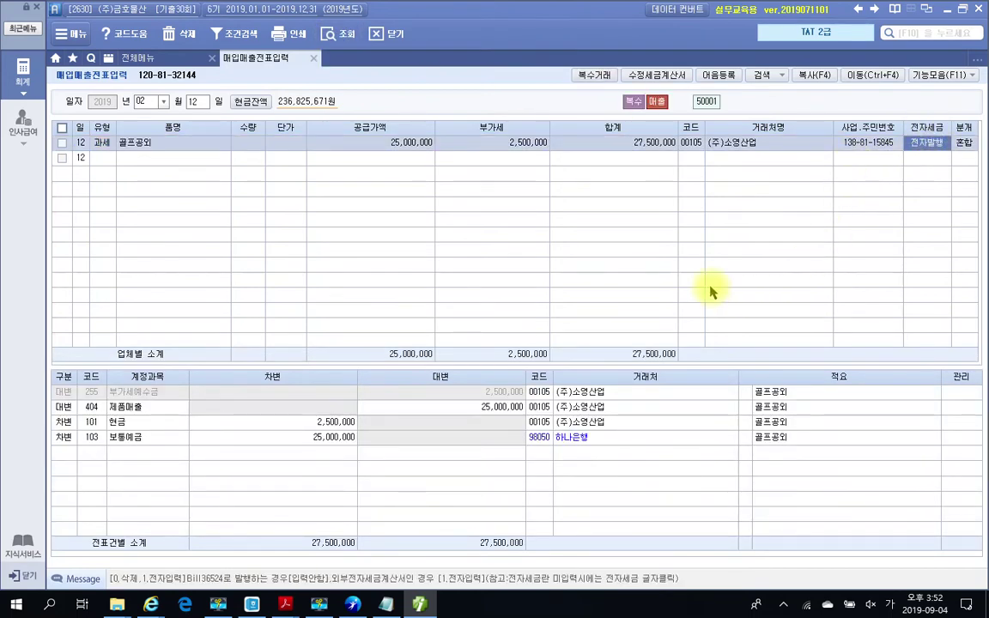
Switch to the 2019 TAT 2급 PDF in Acrobat Reader and read question 2, 수정전자세금계산서의 발행, down to its 자료설명 and 평가문제
mouse_move(285, 604)
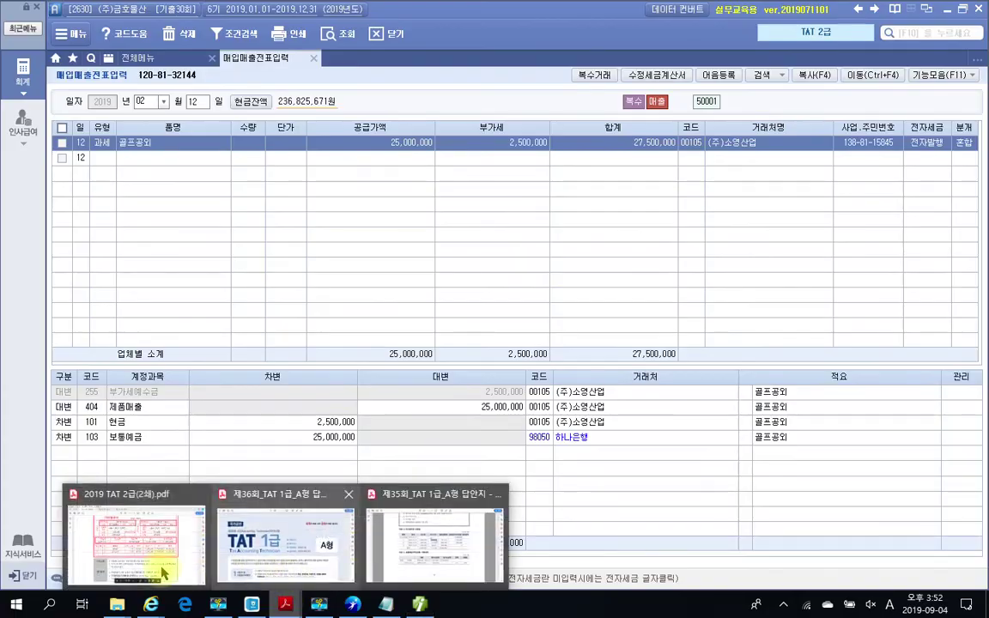
click(163, 573)
scroll(233, 507, down, 10)
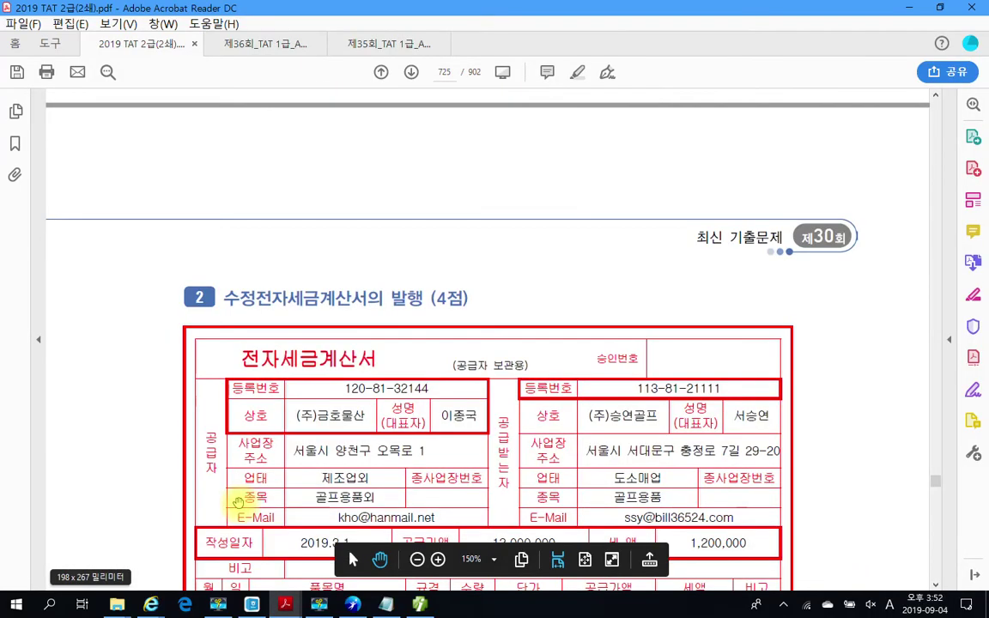
scroll(238, 502, down, 3)
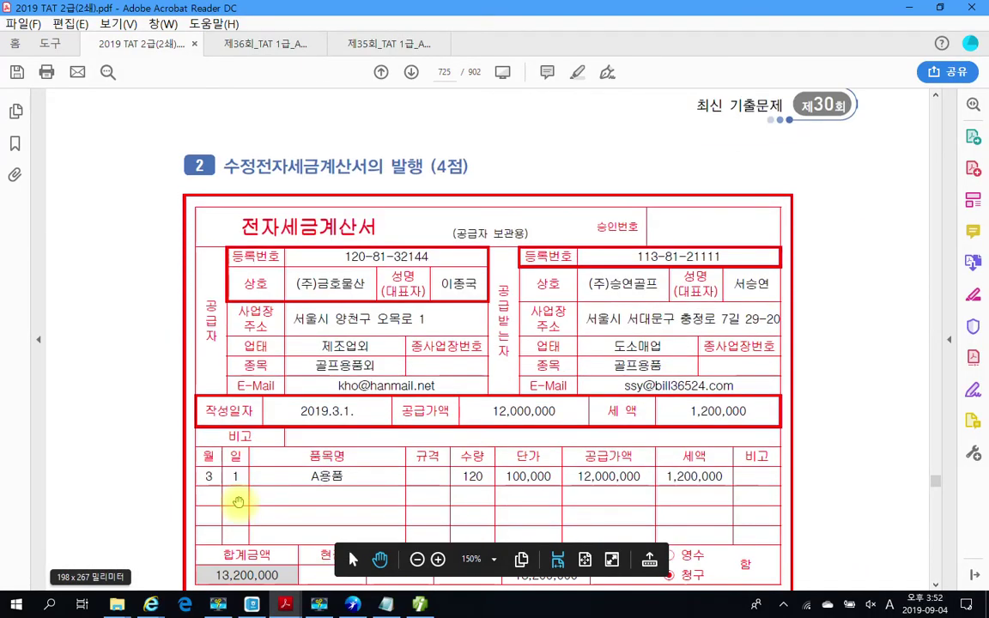
scroll(238, 502, down, 1)
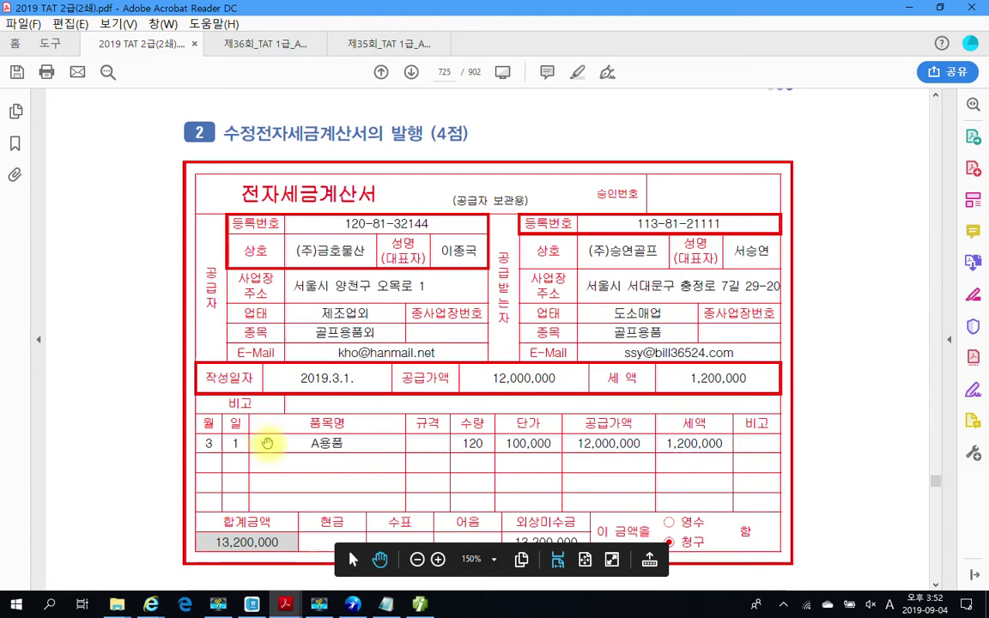
scroll(267, 443, down, 3)
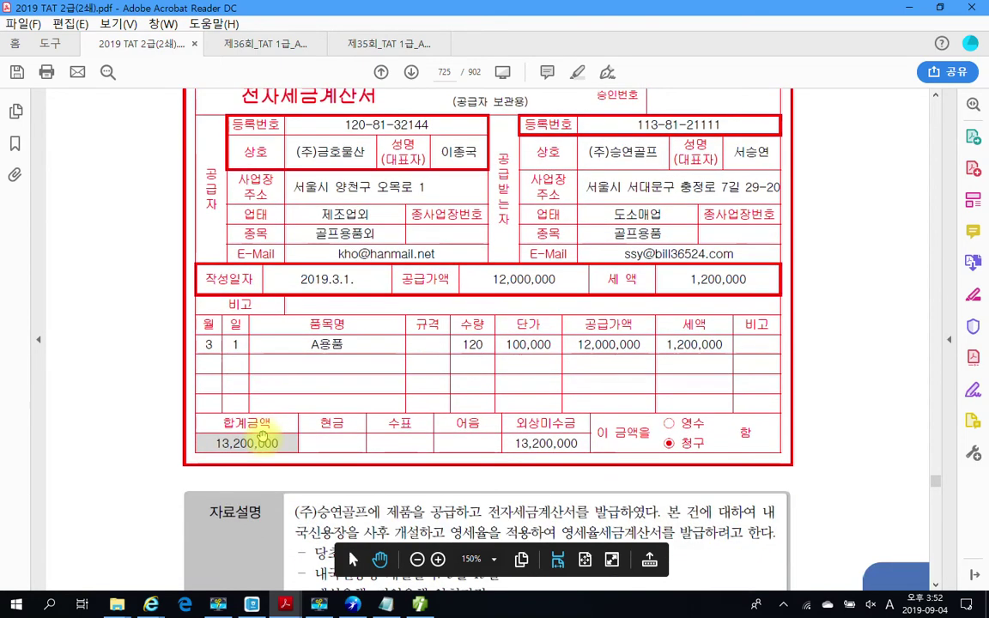
scroll(262, 438, down, 5)
Mark (주)승연골프, the 내국신용장 사후 개설 and 영세율세금계산서 phrases, and the invoice's 세액 on the question page
key(ctrl+2)
drag(303, 358, 359, 358)
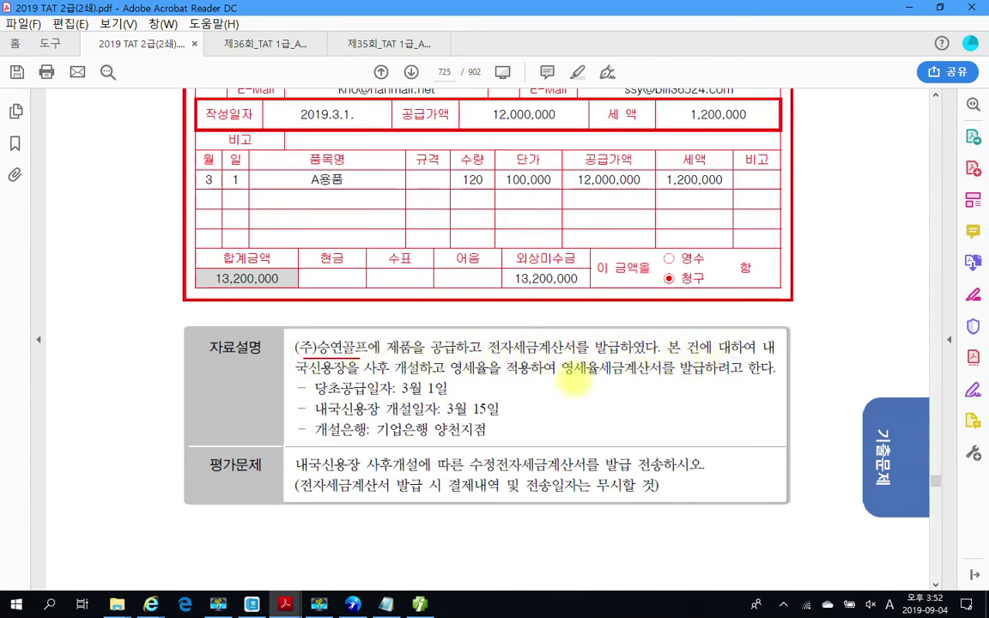
drag(294, 375, 444, 375)
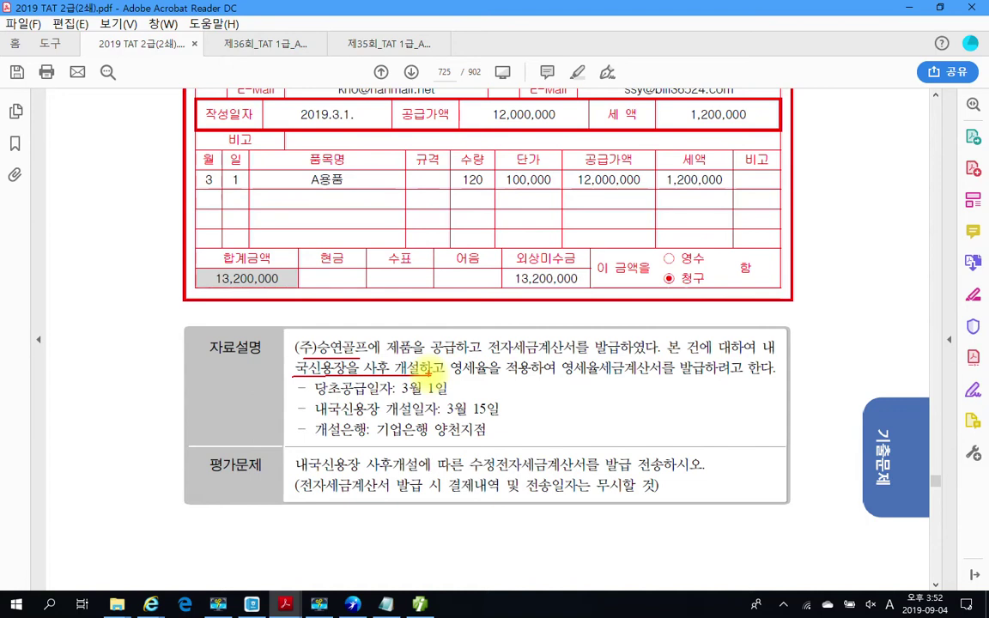
mouse_move(697, 153)
mouse_down()
mouse_move(659, 182)
mouse_move(702, 211)
mouse_up()
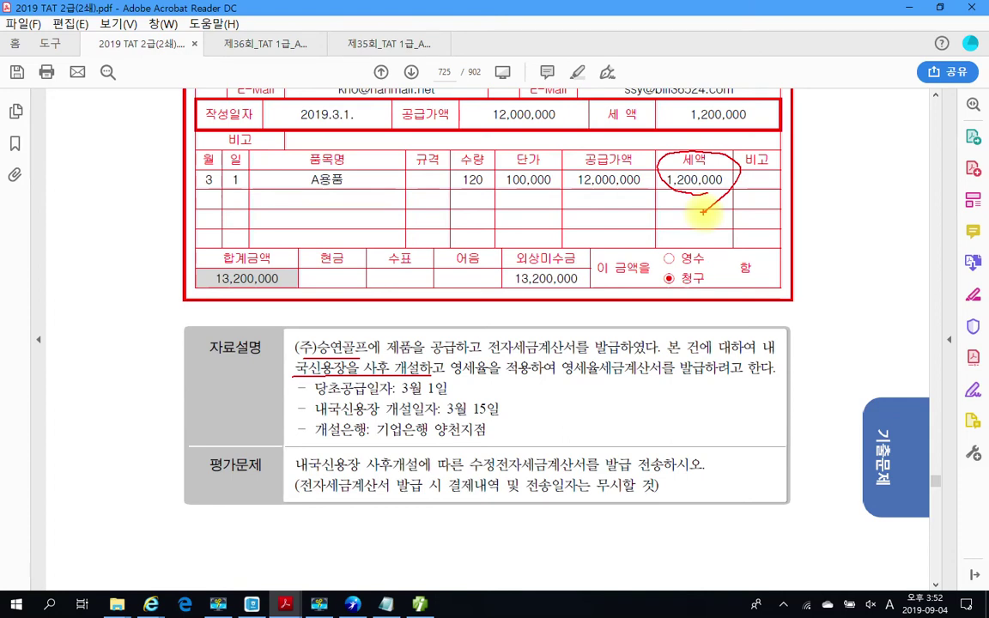
drag(562, 374, 731, 384)
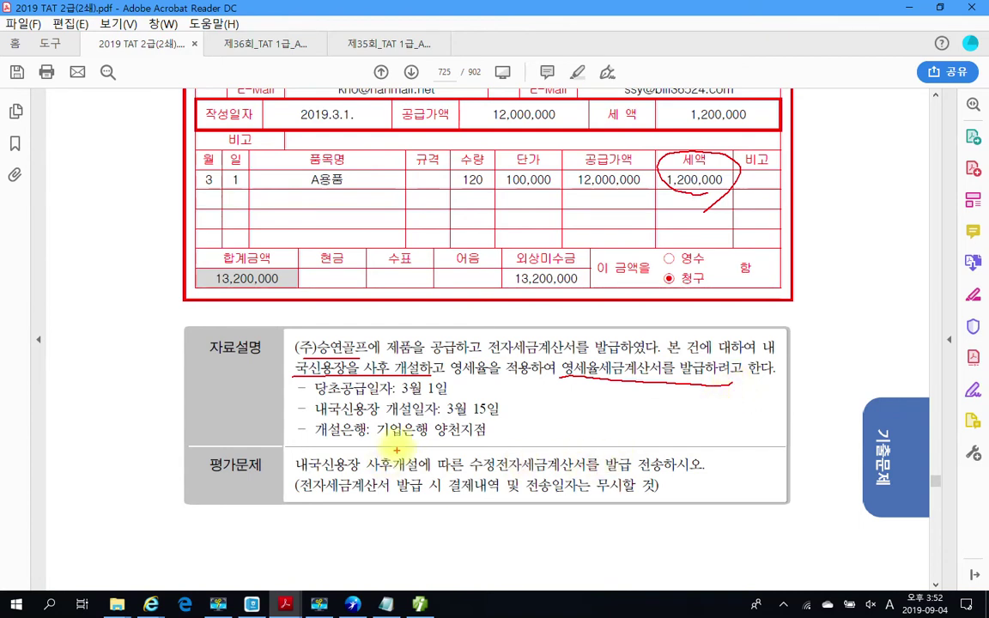
Mark 3월 1일, 3월 15일, the 개설은행 and the 평가문제 wording on the question page, and clear all the marks
drag(398, 396, 447, 396)
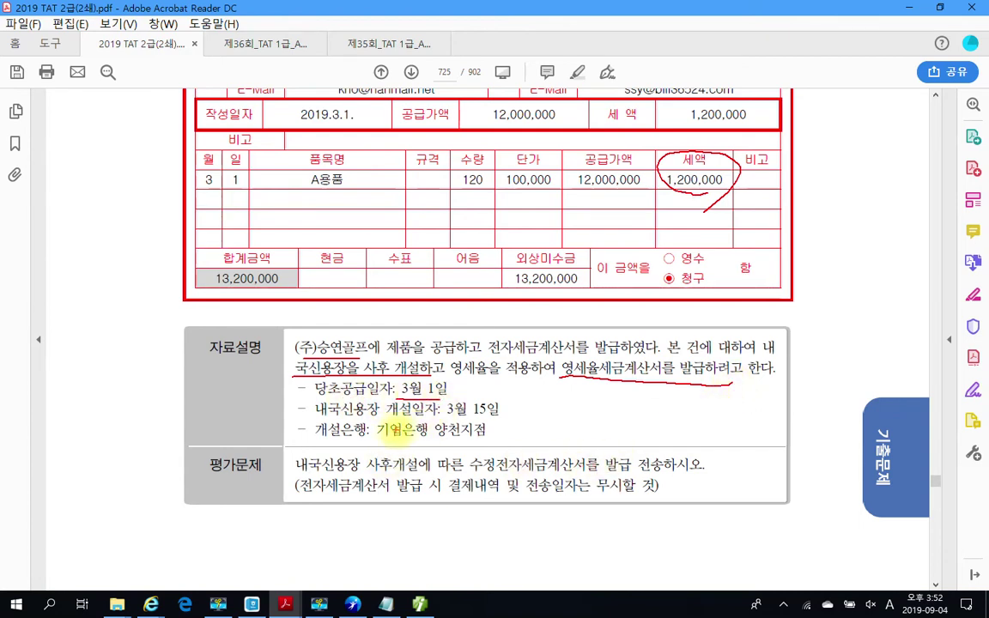
drag(445, 418, 498, 418)
drag(377, 438, 483, 438)
mouse_move(299, 471)
mouse_down()
mouse_move(486, 472)
mouse_move(477, 462)
mouse_move(597, 453)
mouse_move(515, 472)
mouse_up()
drag(637, 472, 697, 472)
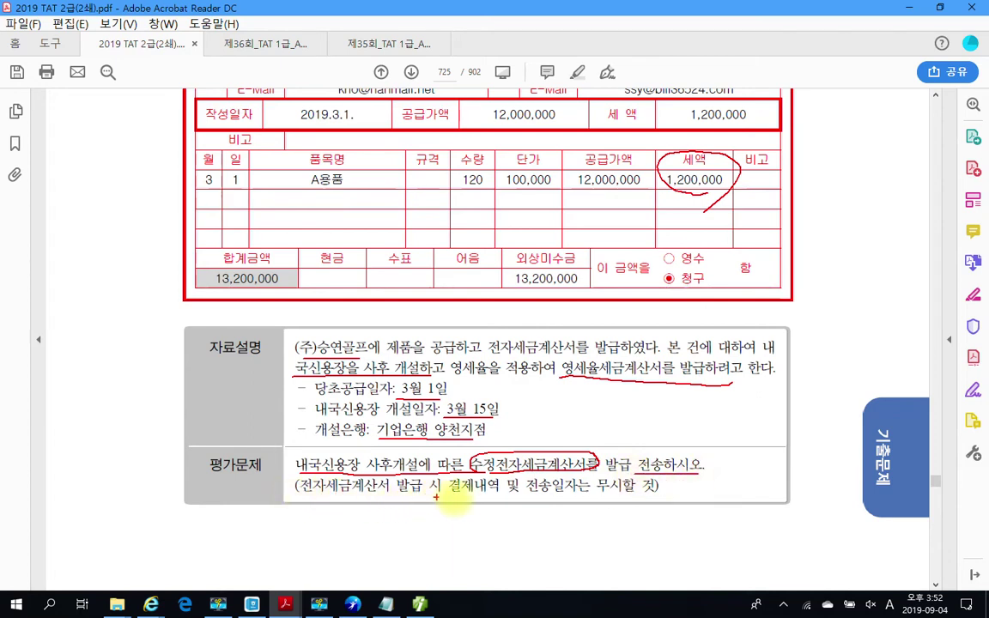
mouse_move(472, 481)
mouse_down()
mouse_move(467, 501)
mouse_move(435, 503)
mouse_up()
mouse_move(566, 481)
mouse_down()
mouse_move(557, 503)
mouse_move(528, 506)
mouse_move(525, 487)
mouse_up()
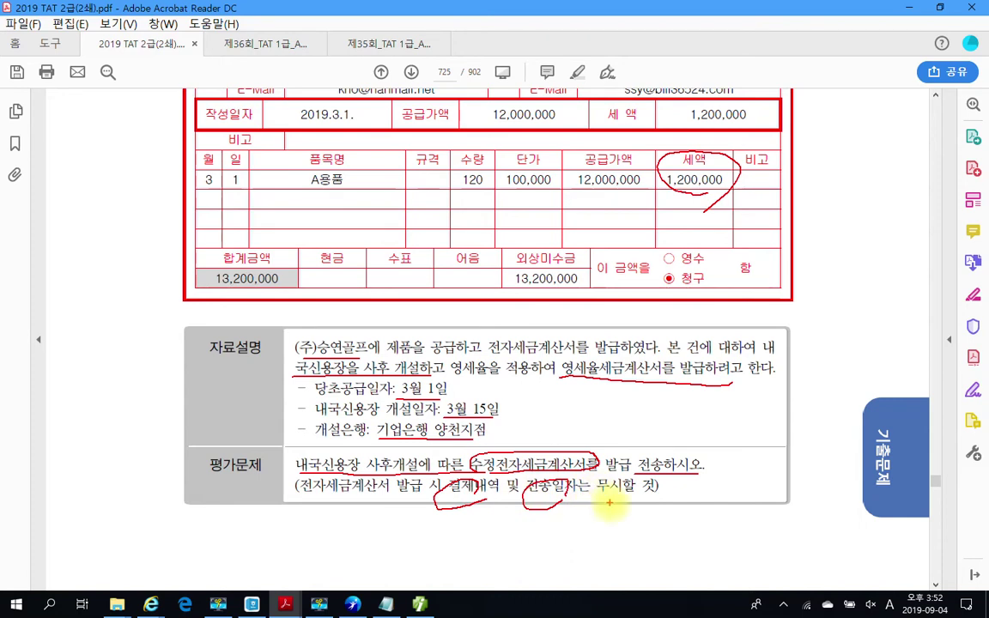
key(Escape)
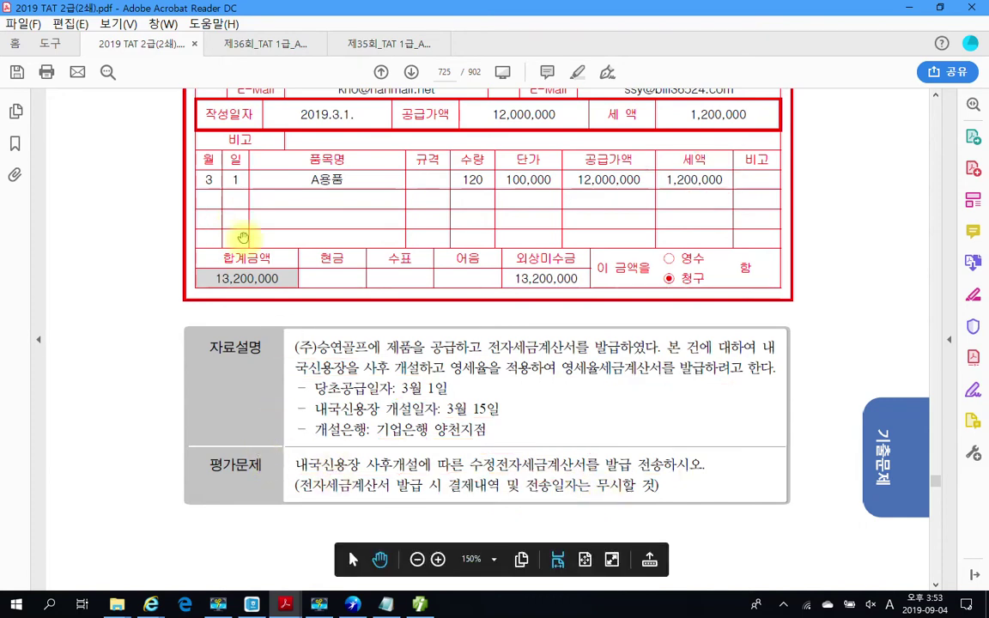
Switch to Smart A, load the March 1 vouchers, and start a 수정세금계산서 for the (주)승연골프 A용품 sale
click(418, 605)
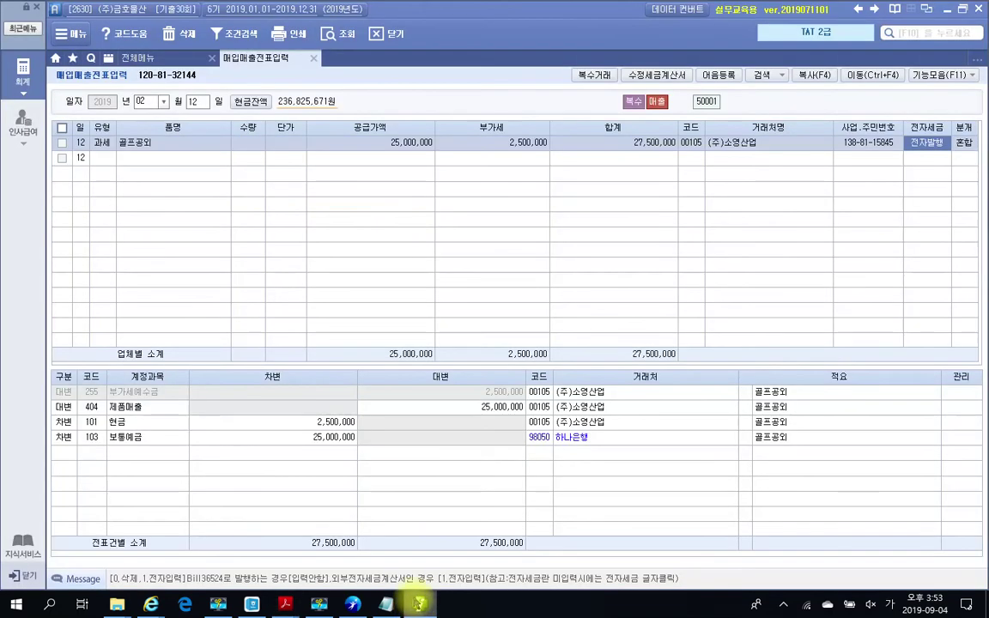
click(147, 103)
text(3)
key(Return)
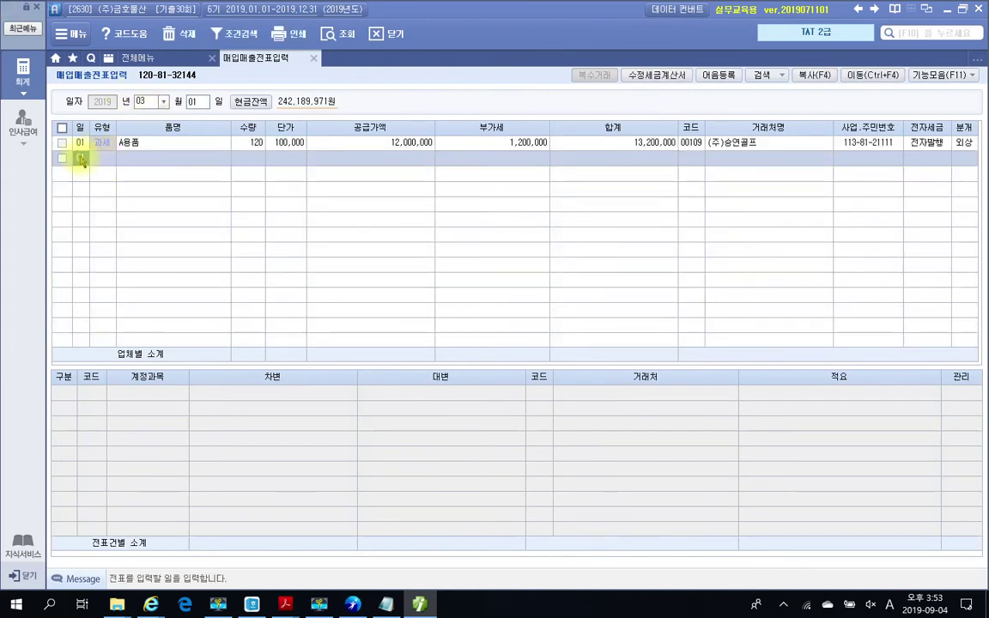
click(62, 144)
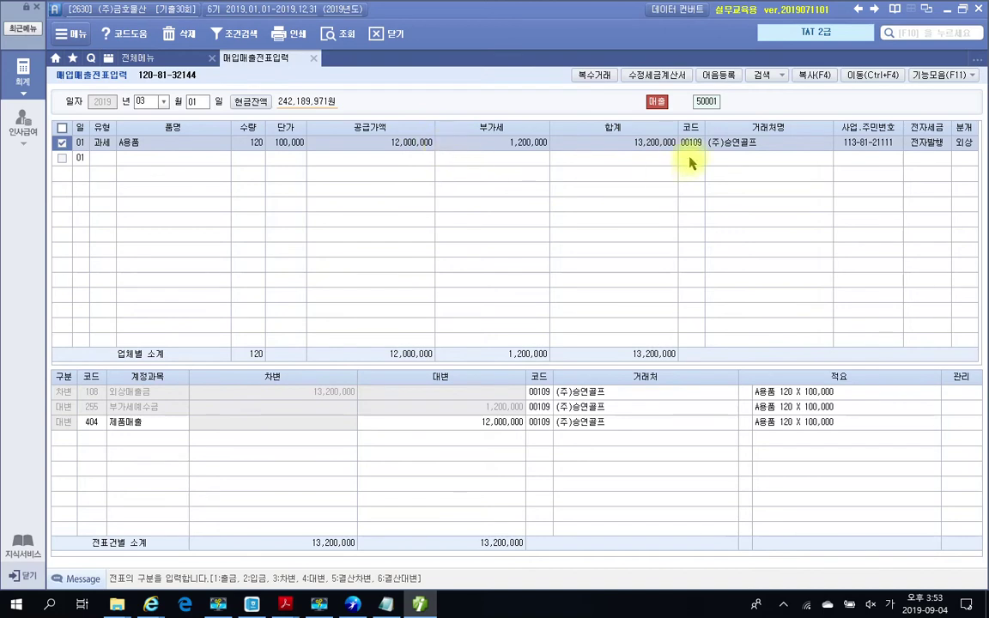
click(663, 76)
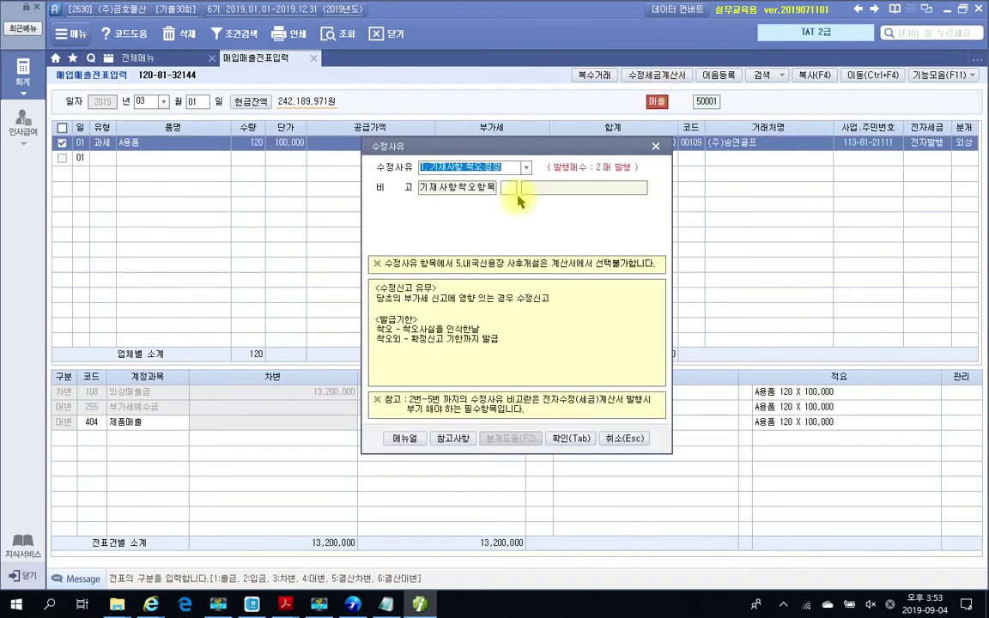
Set the 수정사유 to 5. 내국신용장 사후 개설 with 내국신용장개설일 2019-03-15 and 신고년월 2019-03, and confirm
click(526, 169)
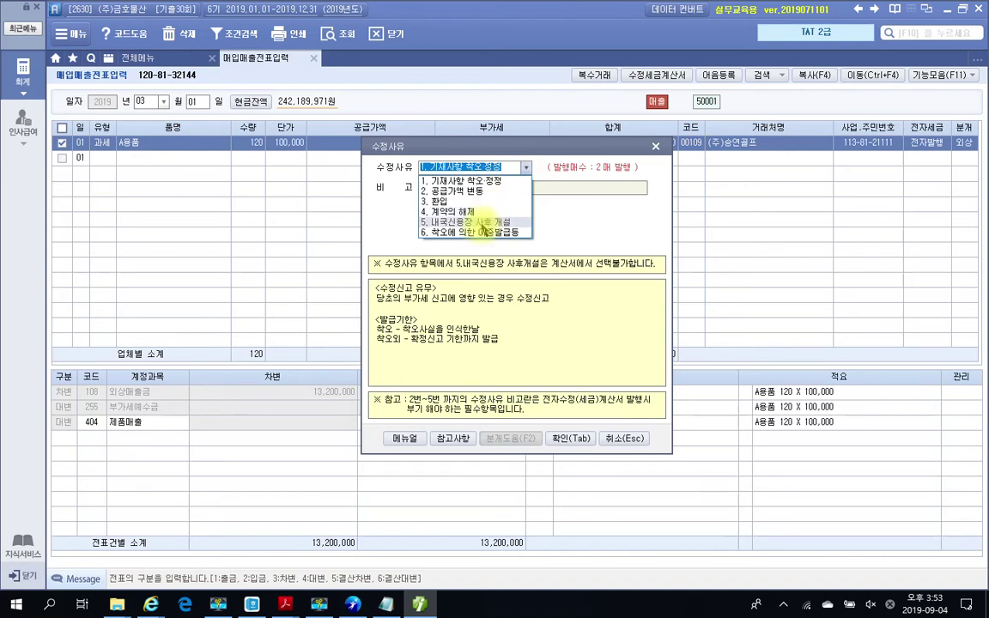
click(482, 224)
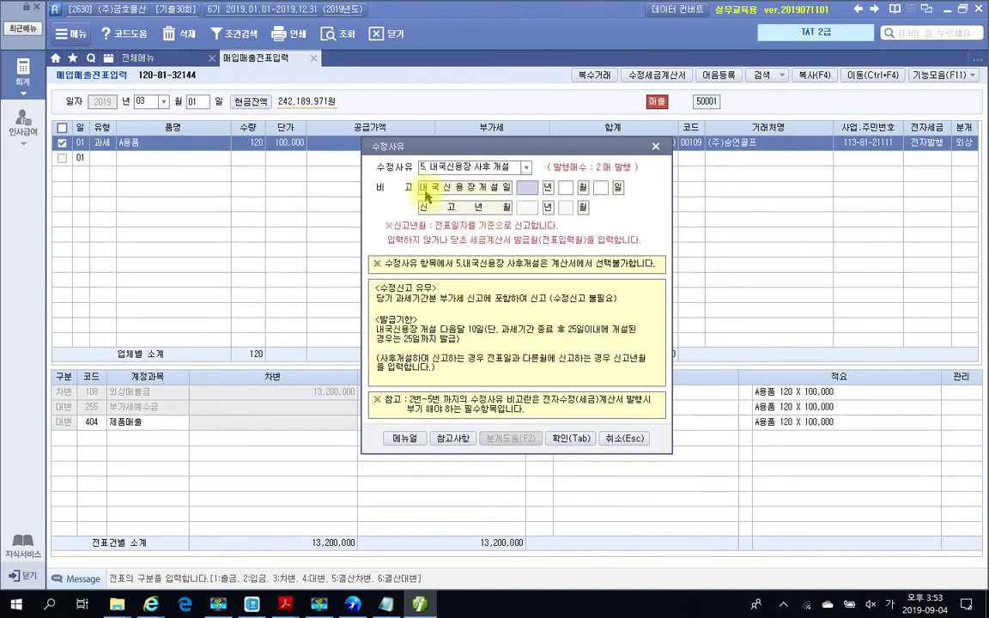
click(534, 187)
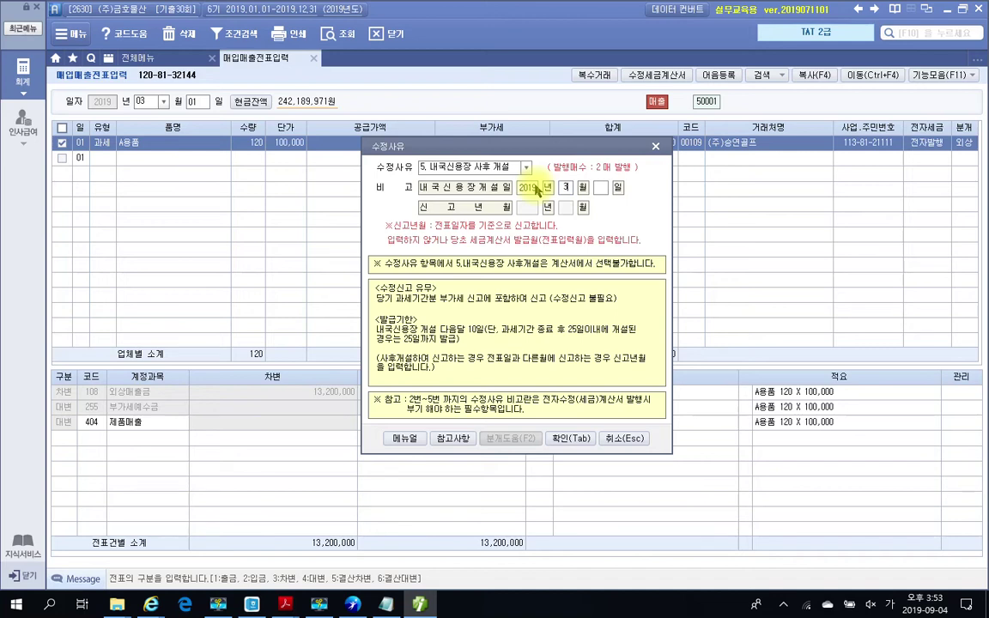
text(15)
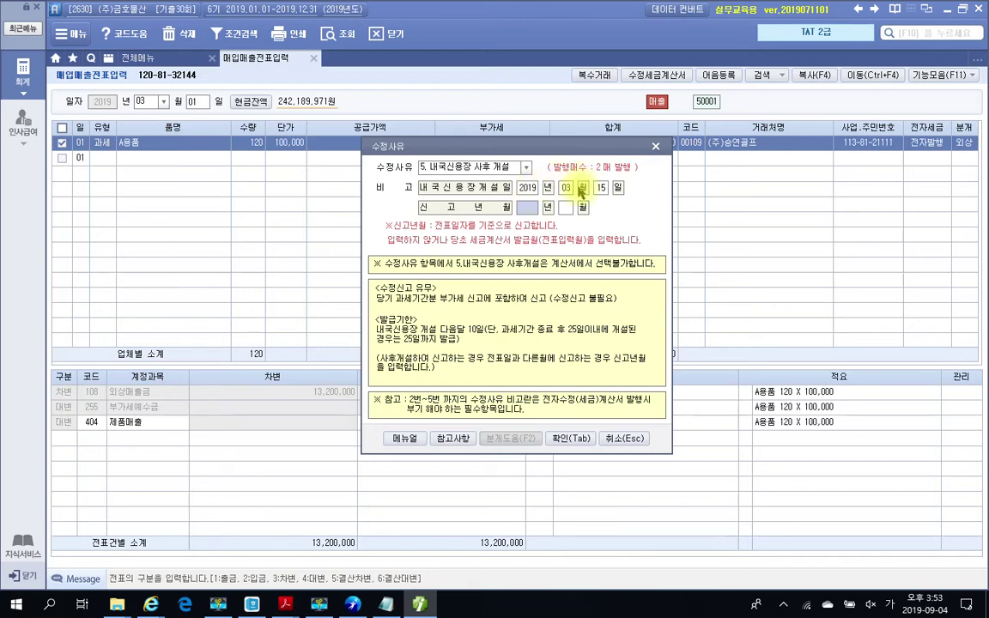
text(2019 년 )
text(0)
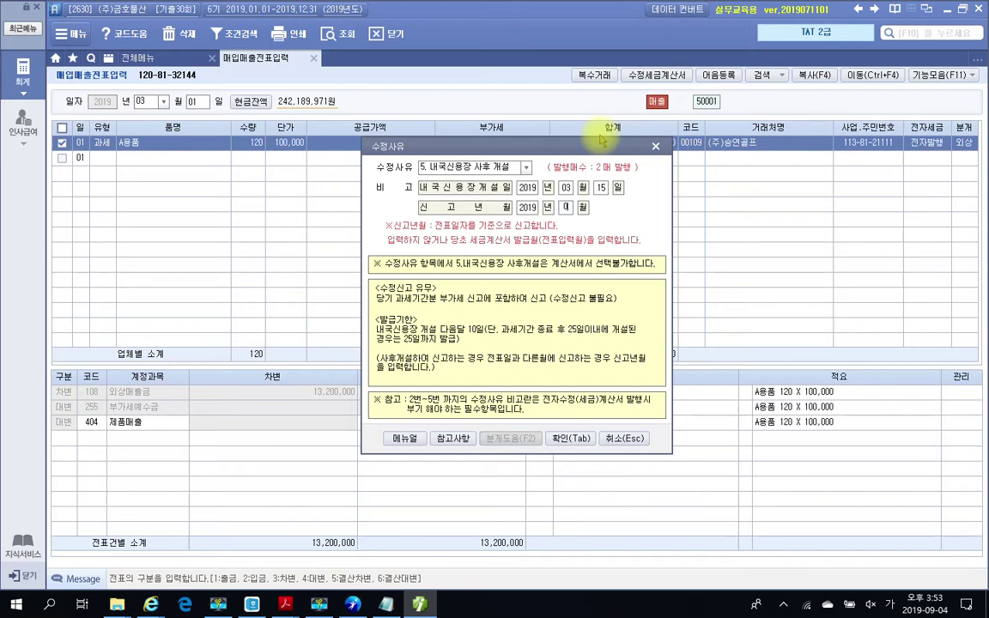
text(3)
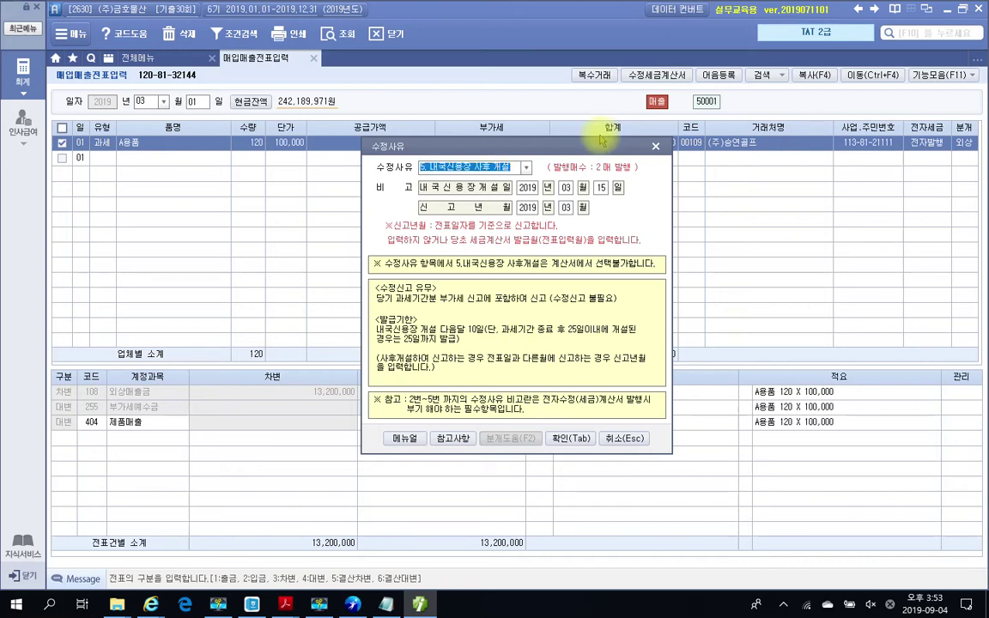
key(ctrl+2)
mouse_move(580, 220)
mouse_down()
mouse_move(549, 206)
mouse_move(573, 222)
mouse_up()
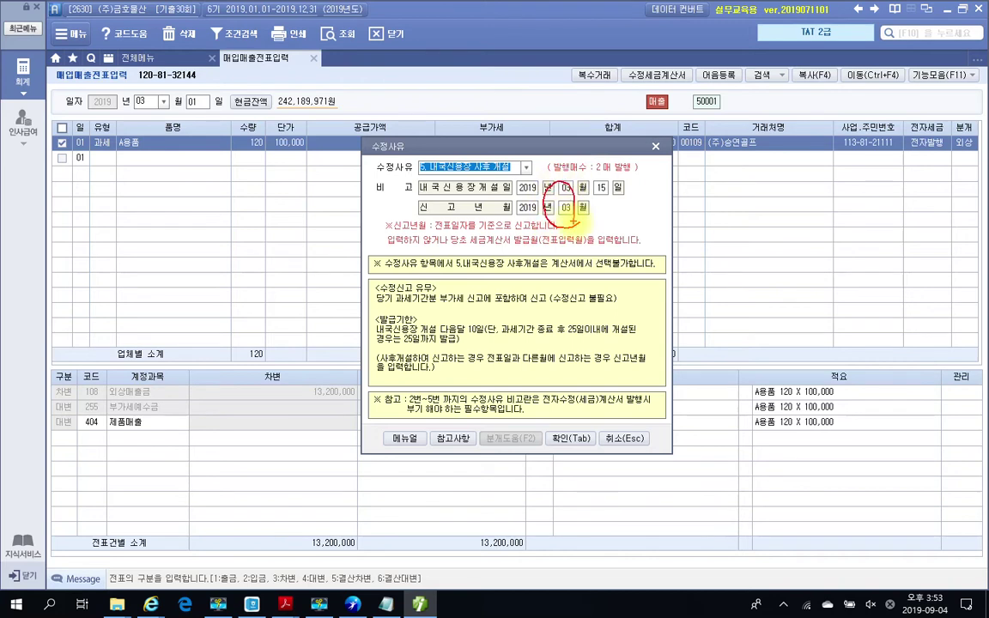
key(Escape)
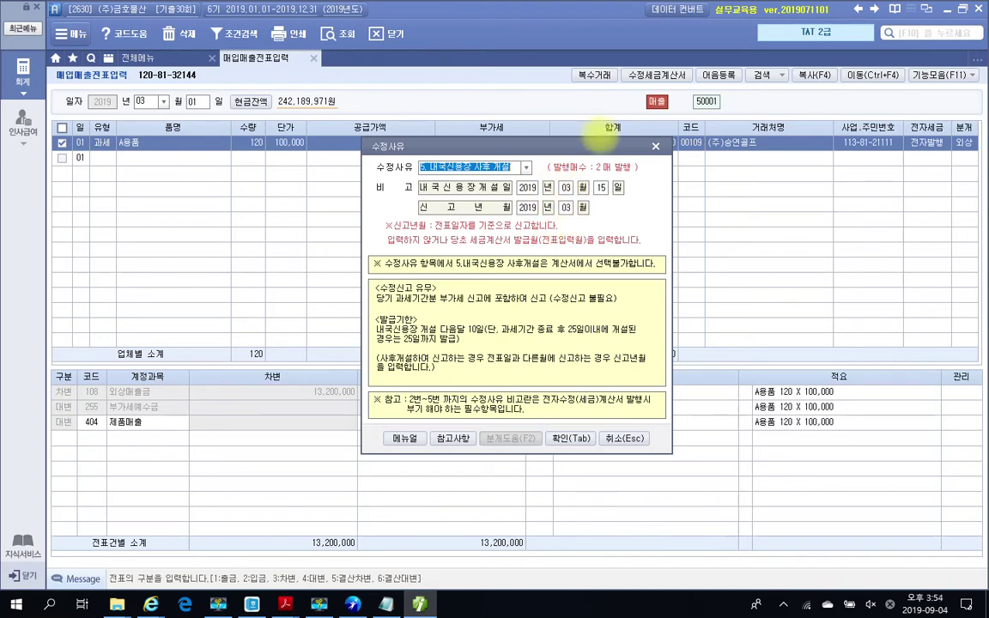
click(569, 437)
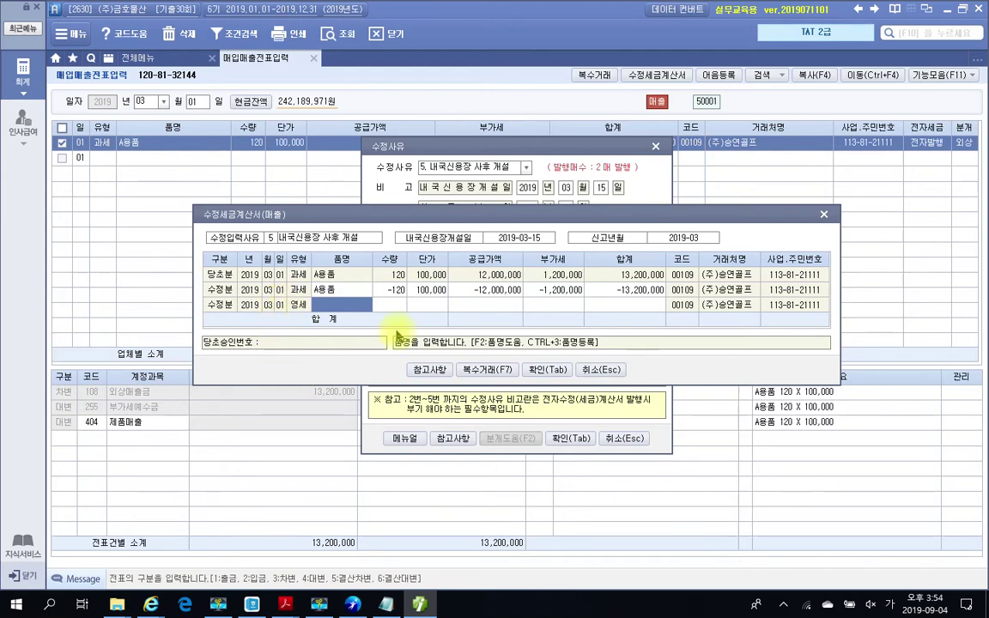
Consult the 참고사항 table, complete the 영세 수정분 line with A용품, quantity 120 and unit price 100,000, and confirm the entry
click(411, 370)
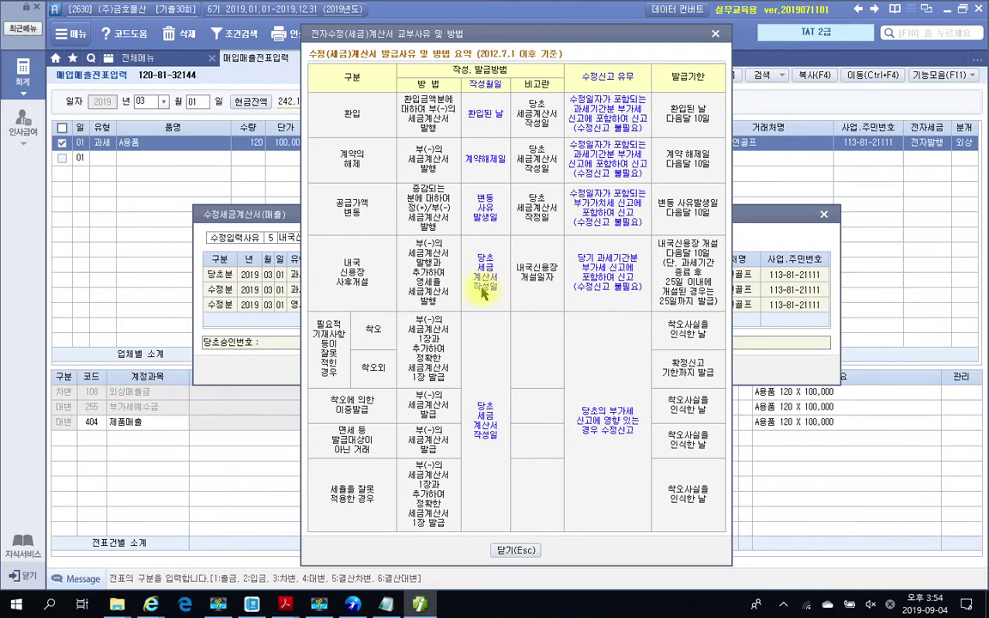
click(506, 549)
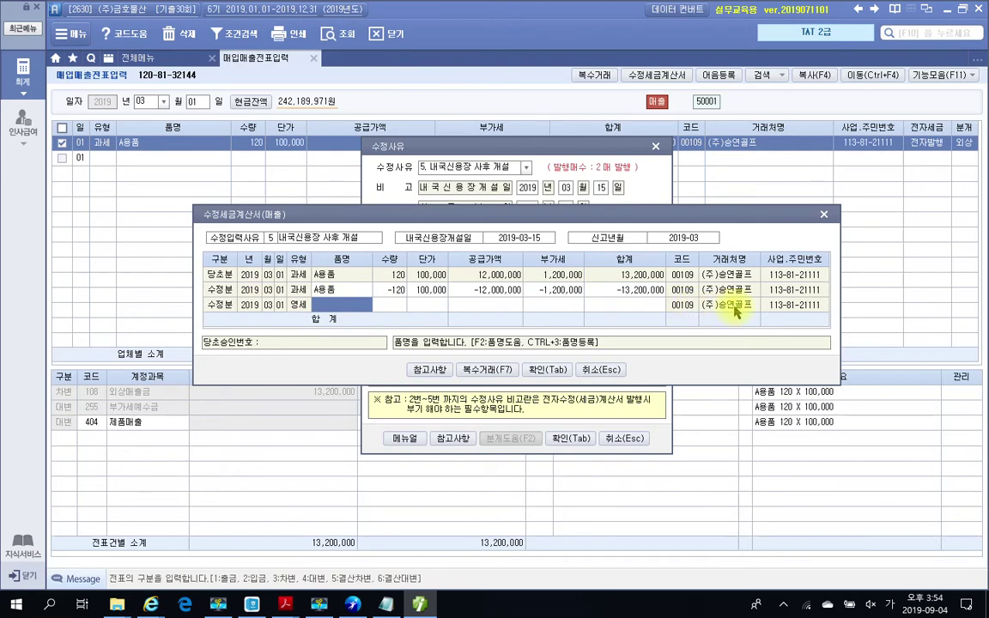
key(Return)
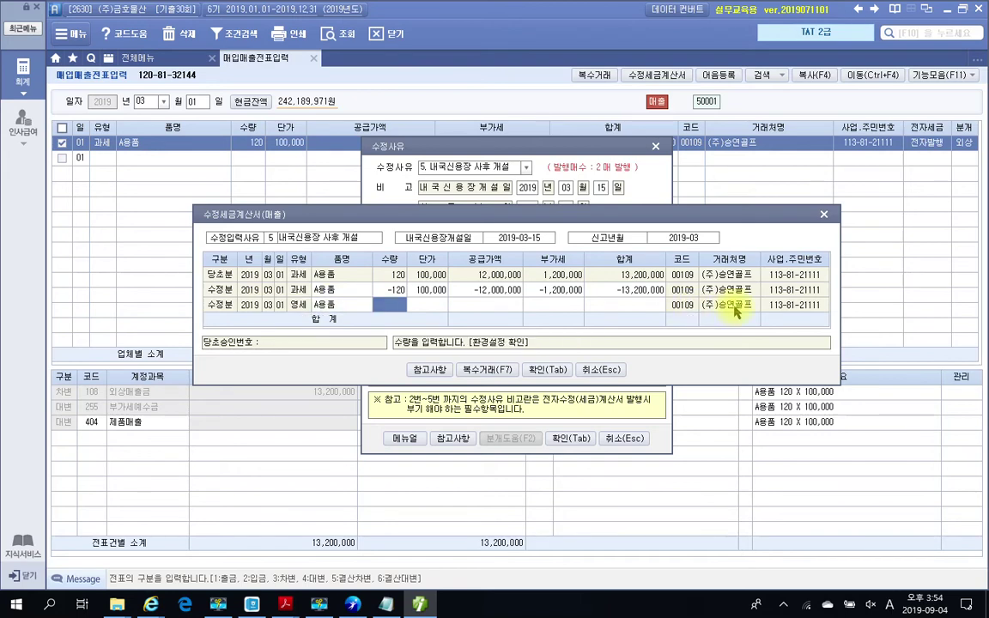
text(120)
key(Return)
text(1)
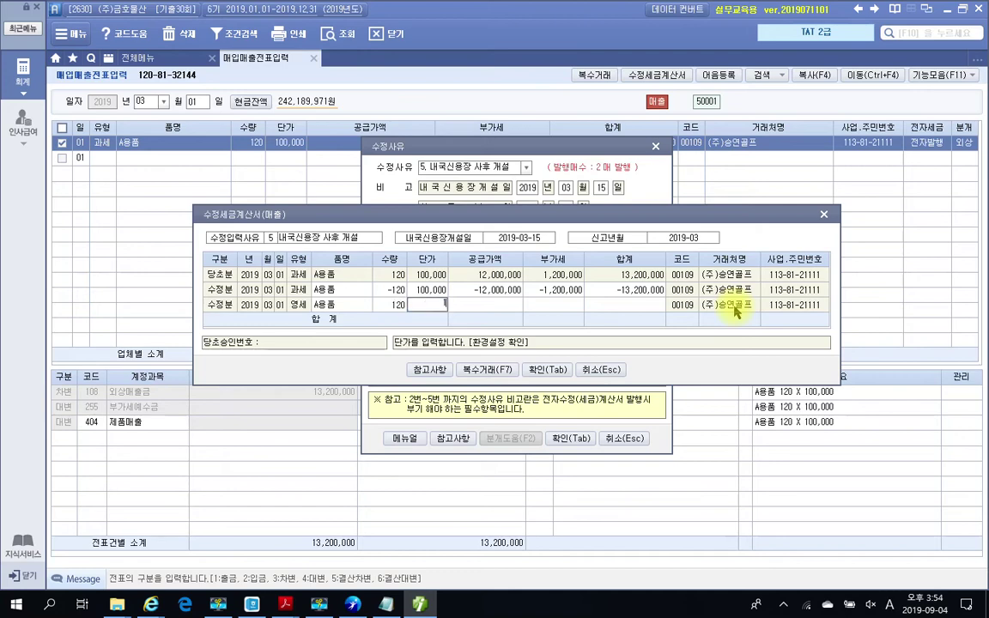
text(00,000)
key(Return)
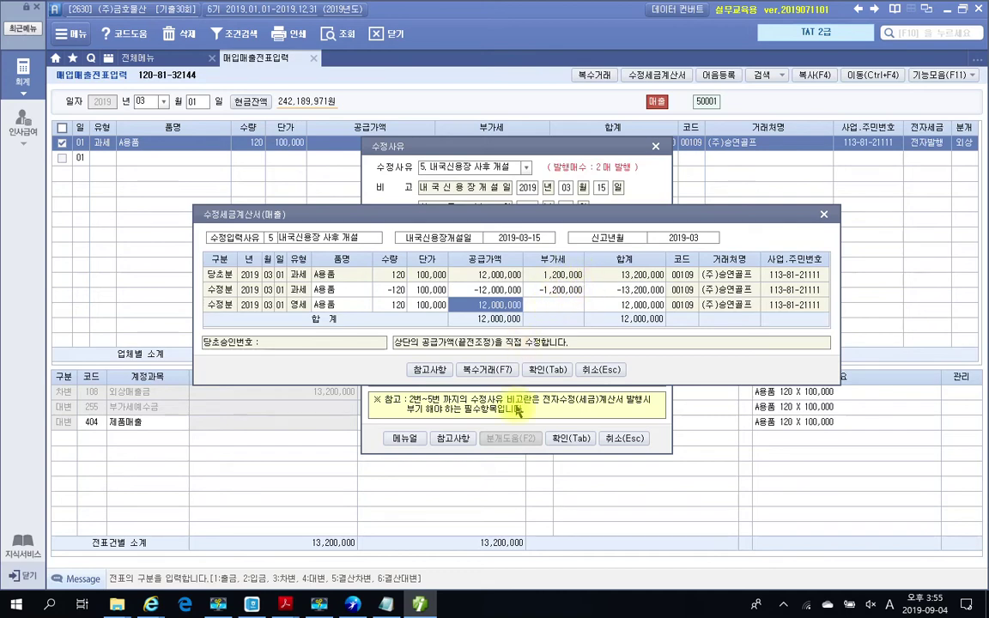
click(542, 377)
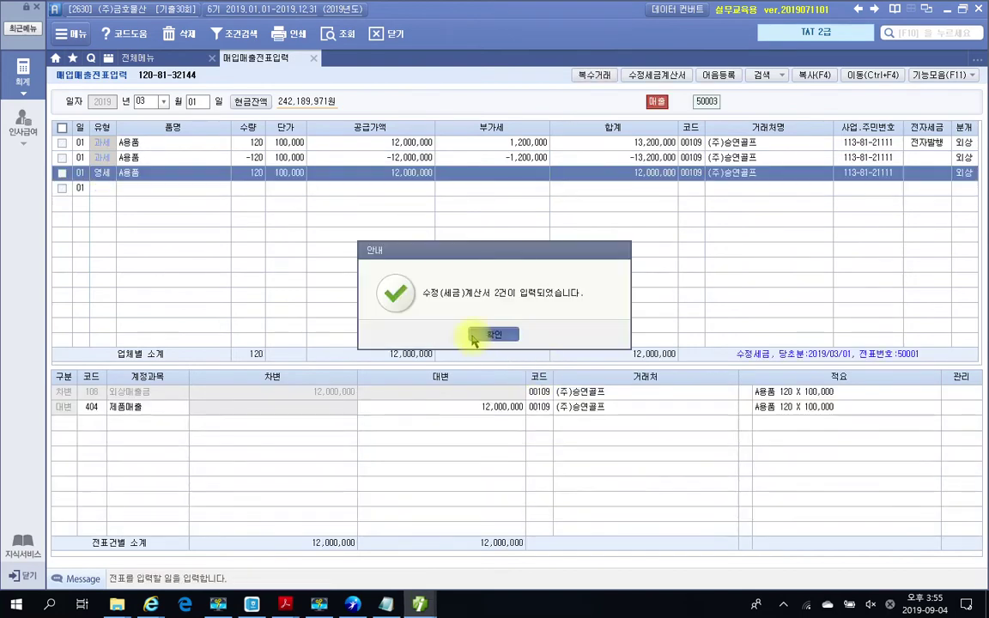
click(483, 333)
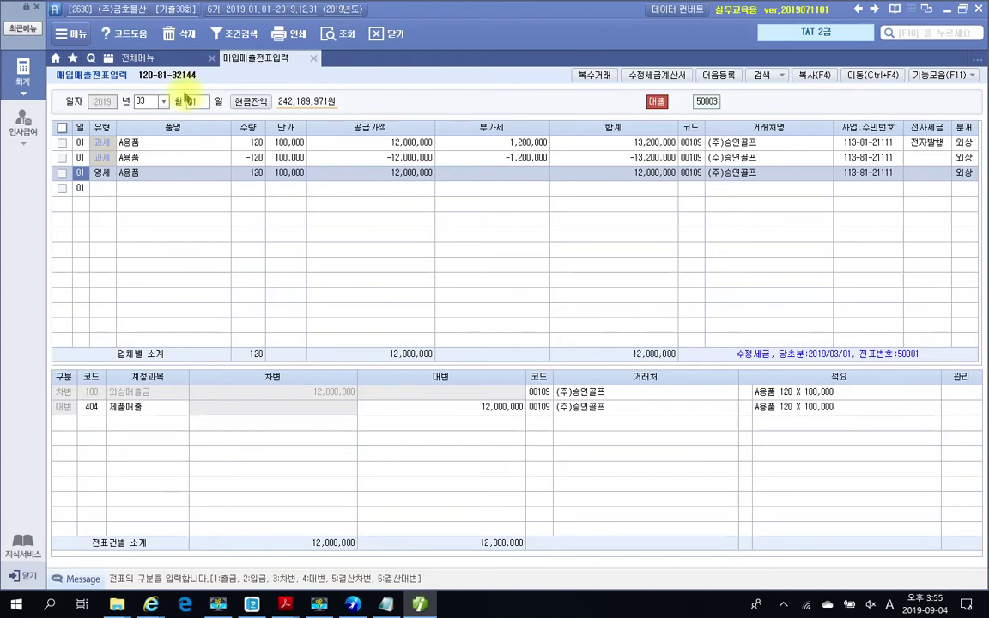
Open 전자세금계산서 발행 및 내역관리 and list the sales invoices from 2019-03-01 to 2019-03-01 for all 거래처
click(151, 59)
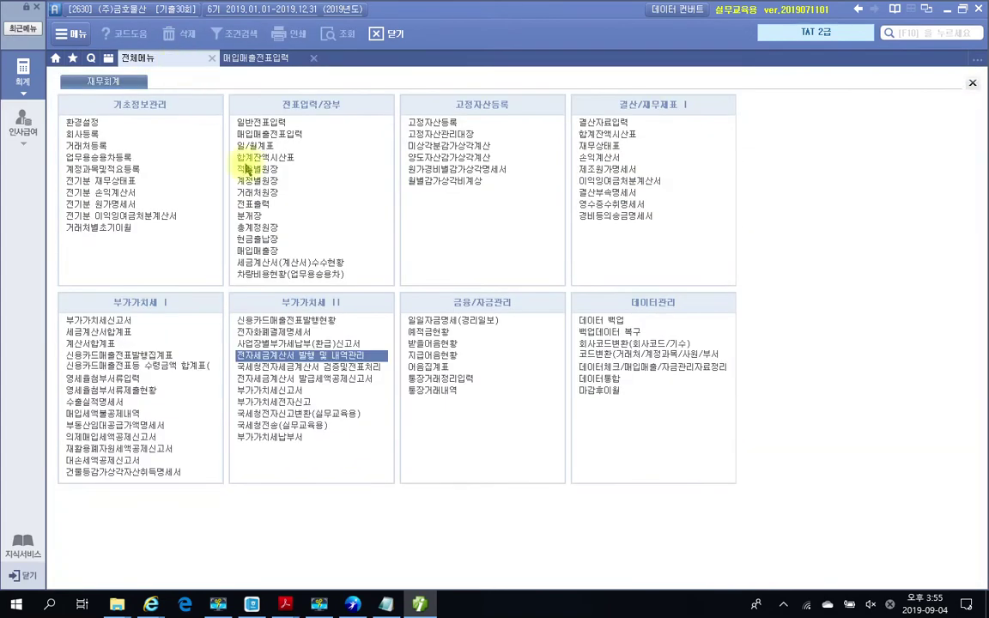
click(285, 354)
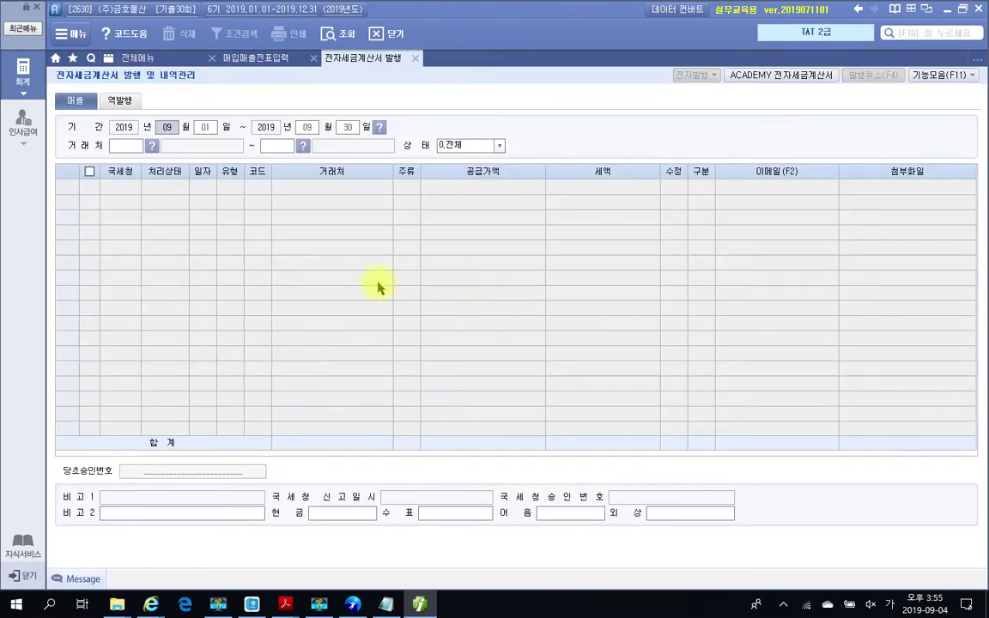
text(3)
key(Return)
text(3)
key(Return)
text(1)
key(Return)
key(Return)
key(Return)
key(Return)
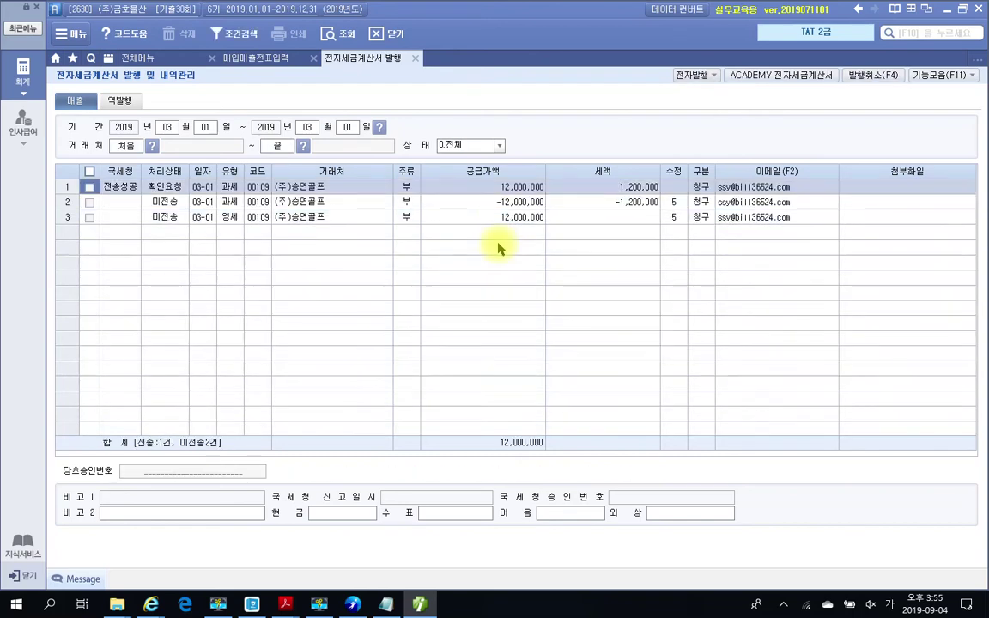
Select the two 미전송 (주)승연골프 amended invoices and issue them through 전자발행
click(89, 202)
click(90, 218)
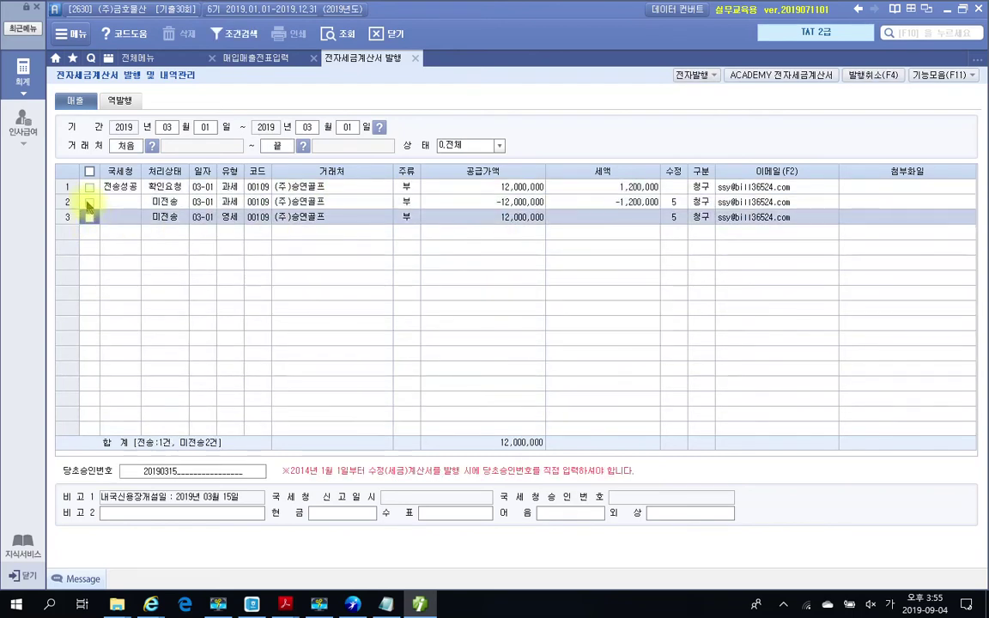
click(90, 202)
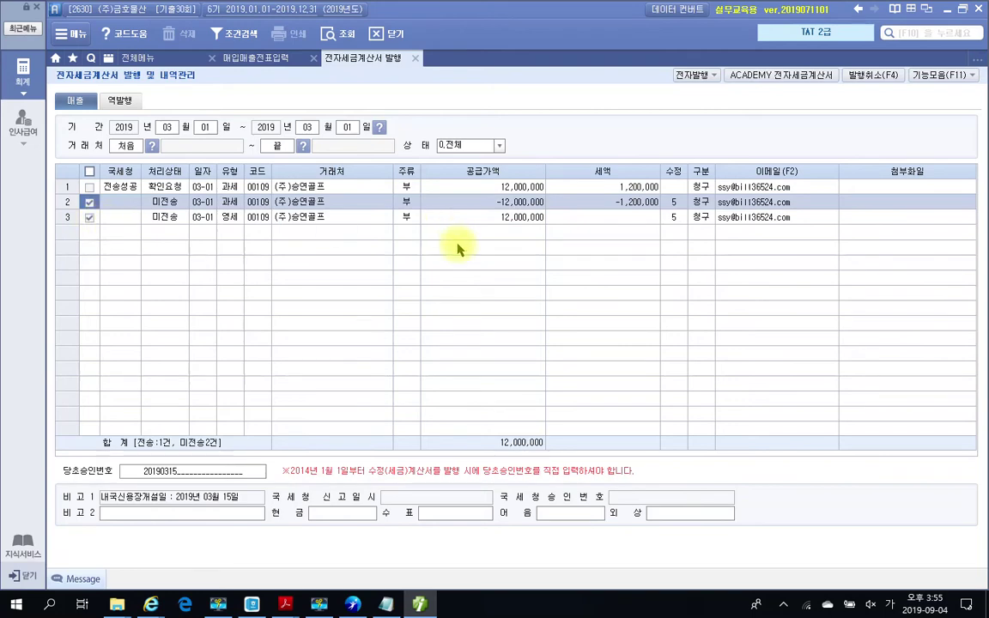
click(693, 75)
click(494, 386)
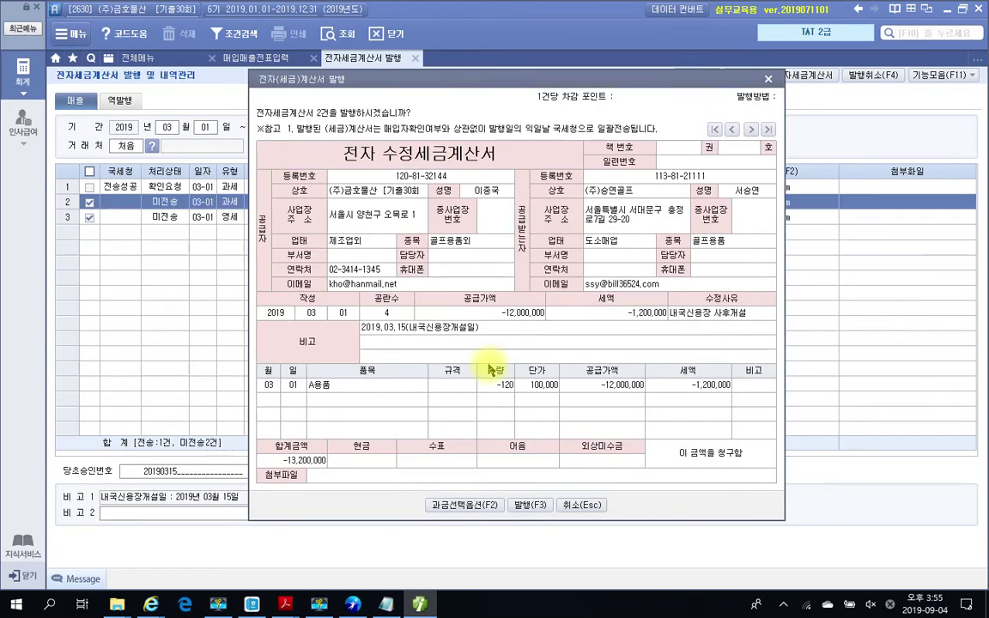
click(524, 505)
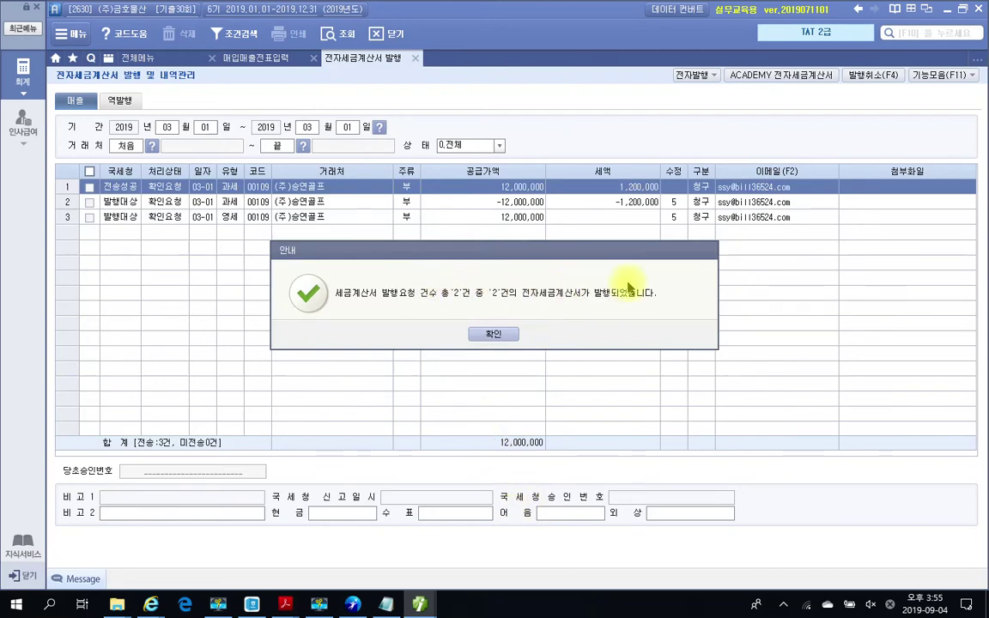
click(499, 335)
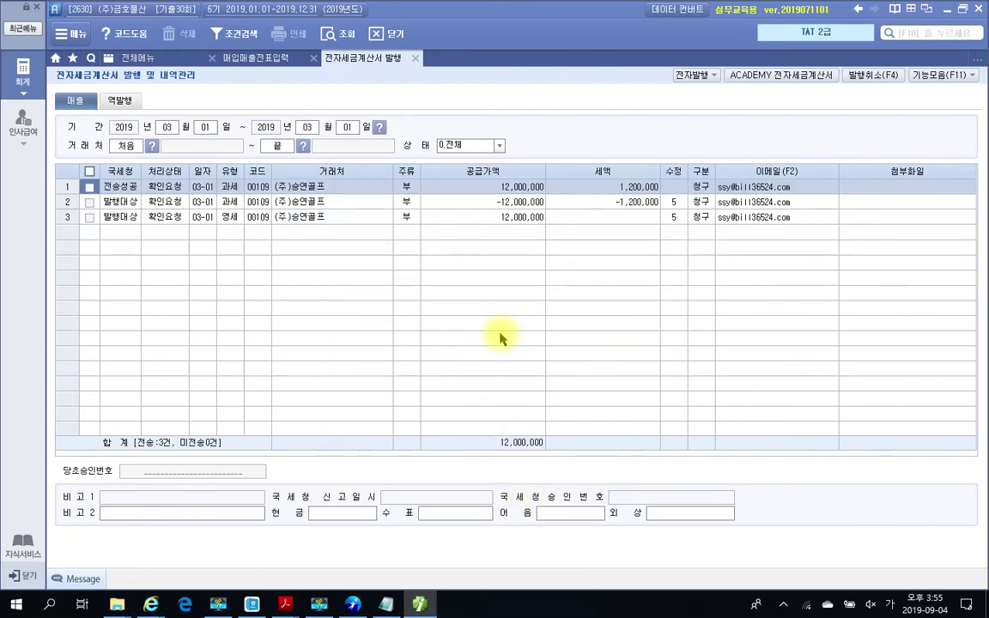
Log in to ACADEMY 전자세금계산서 and retrieve the unsent sales invoices dated 2019-03-01
click(762, 75)
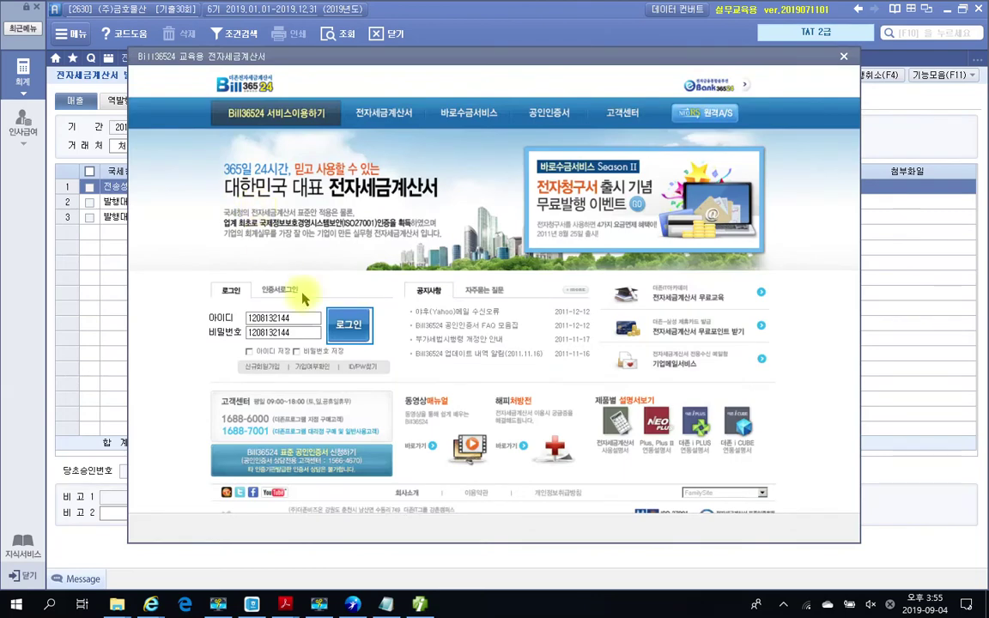
click(333, 322)
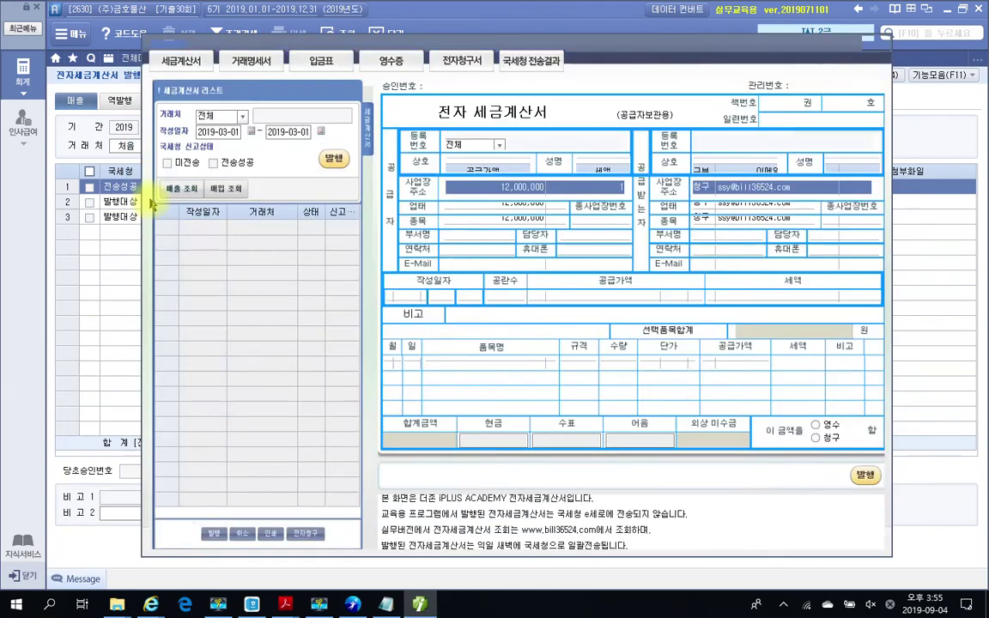
click(181, 195)
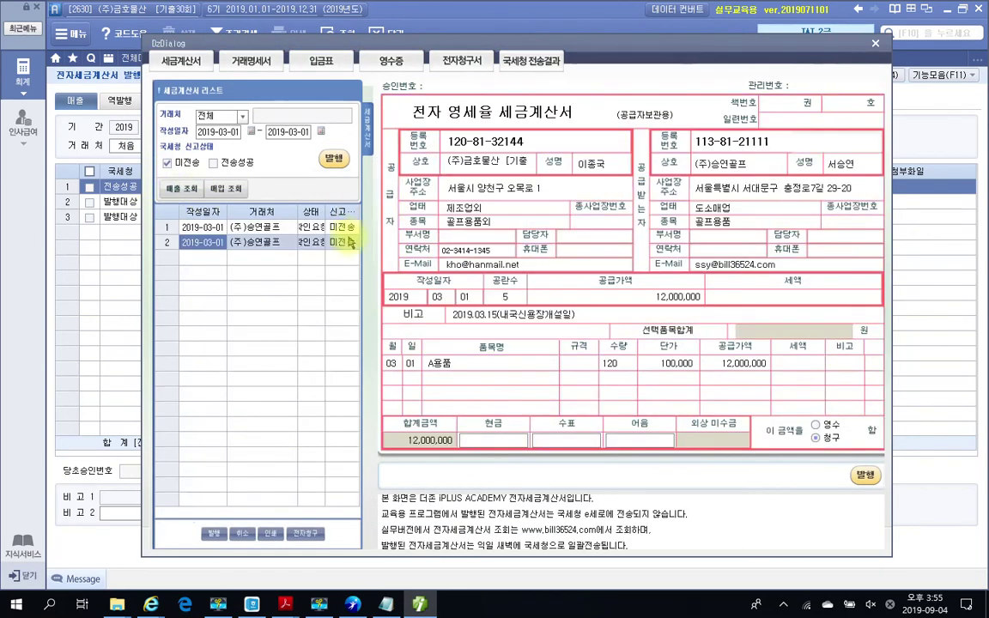
Issue both unsent (주)승연골프 sales invoices dated 2019-03-01, the 영세율 one and the negative 수정 one, and acknowledge each completion
click(334, 162)
click(493, 328)
click(336, 162)
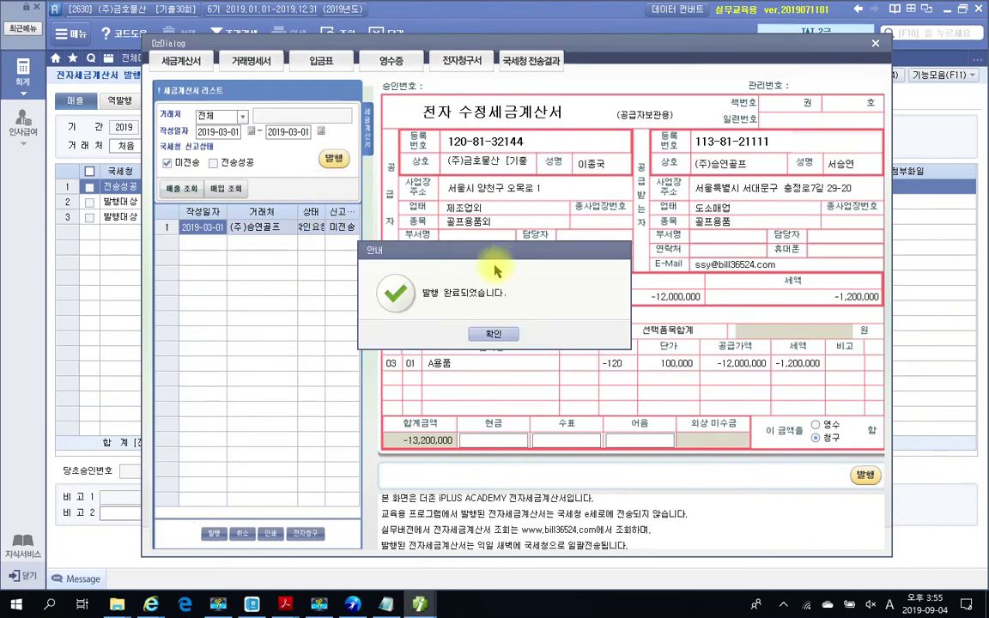
click(490, 336)
click(491, 334)
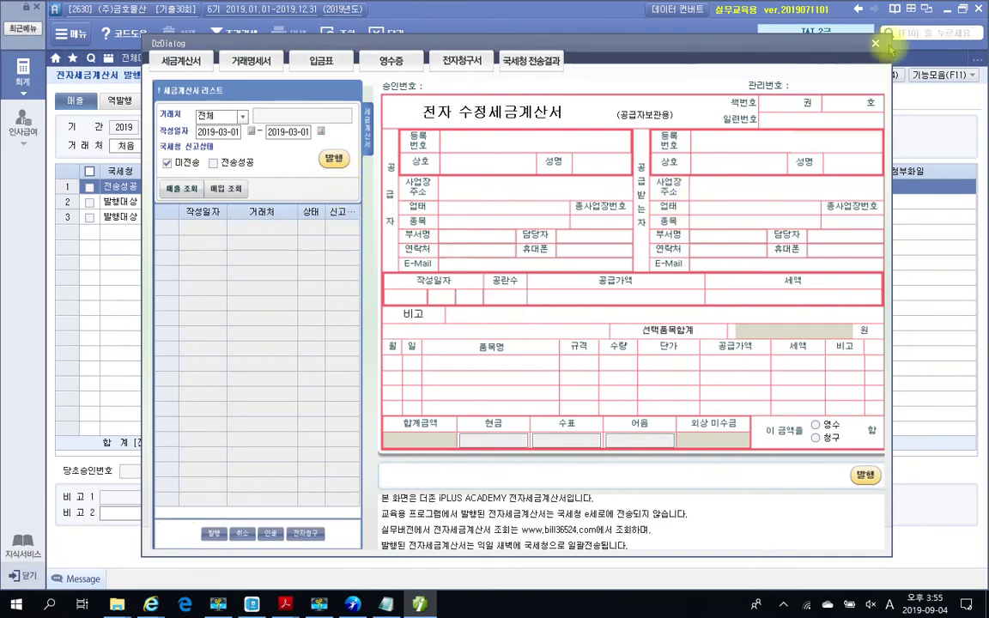
Close the ACADEMY 전자세금계산서 window and the issuance screen, and refresh the March 1 entries in 매입매출전표입력
key(Escape)
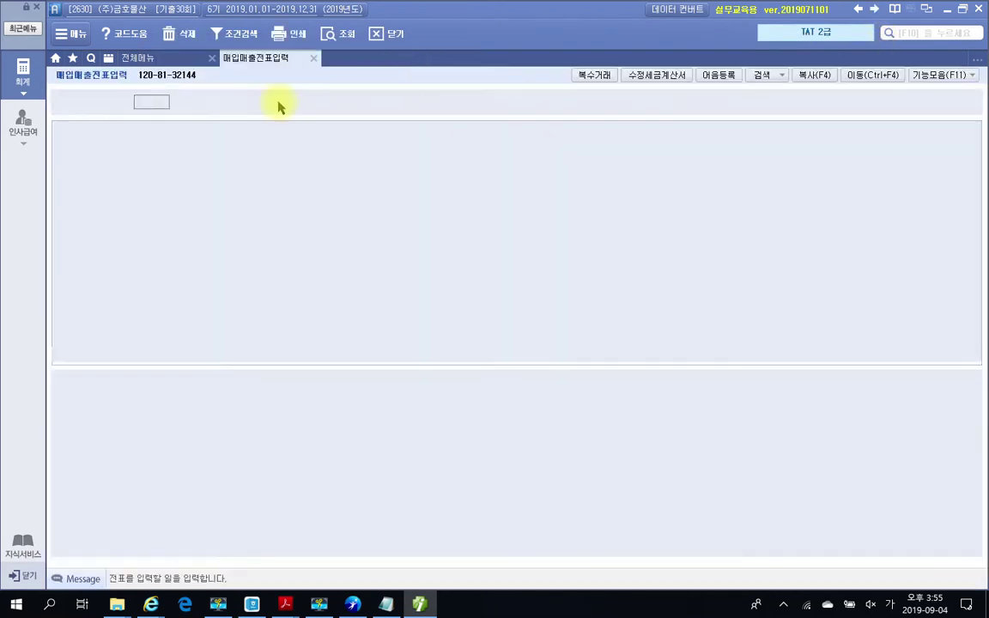
click(383, 35)
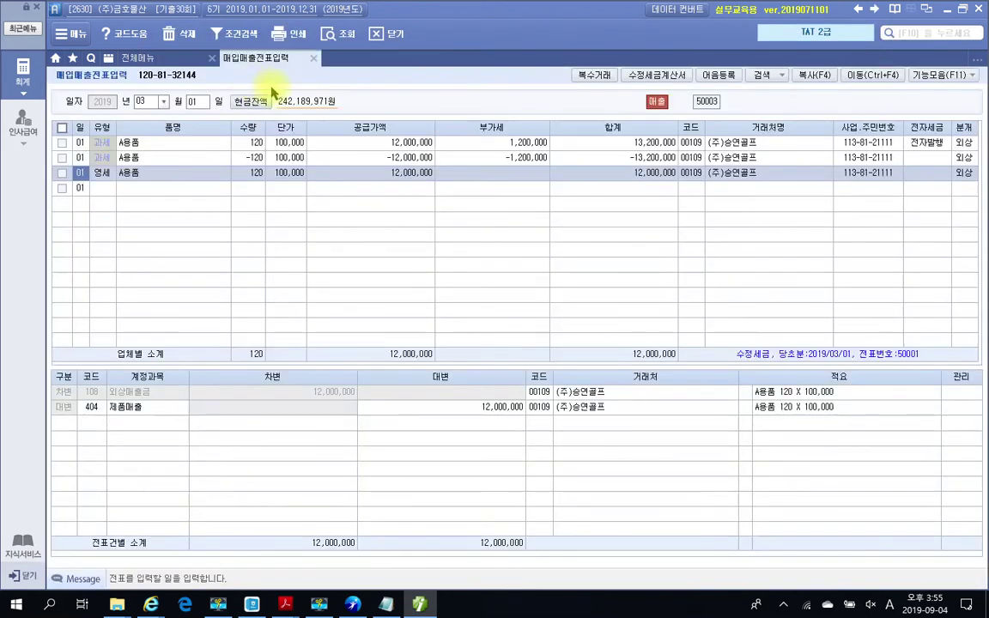
click(340, 34)
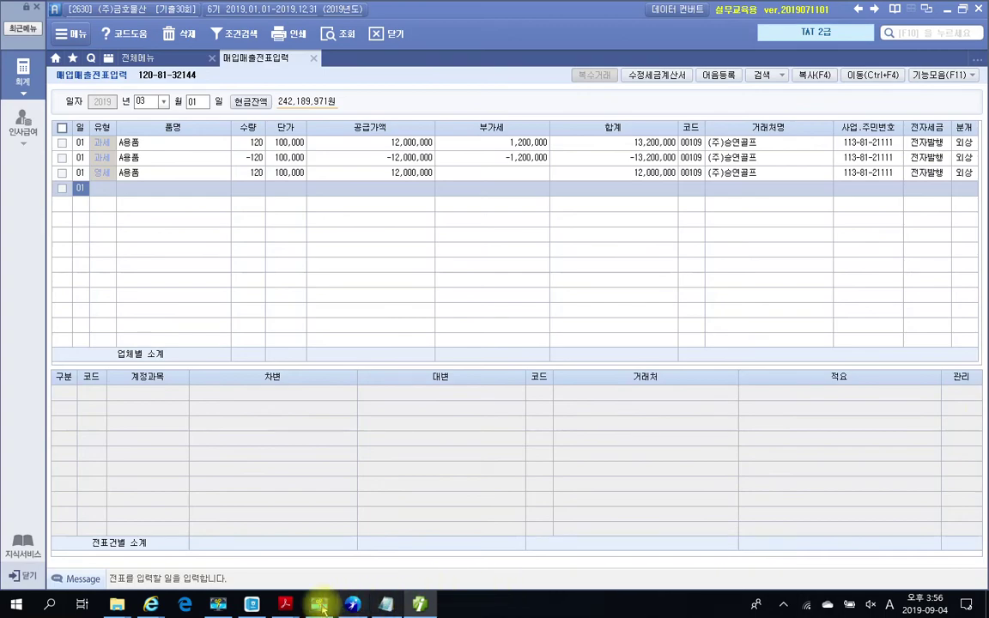
Switch to the 2019 TAT 2급 PDF in Adobe Acrobat Reader and read question 3, 대손세액공제신고서 작성, including 자료 1, 자료 2 and 자료설명
mouse_move(296, 609)
click(214, 552)
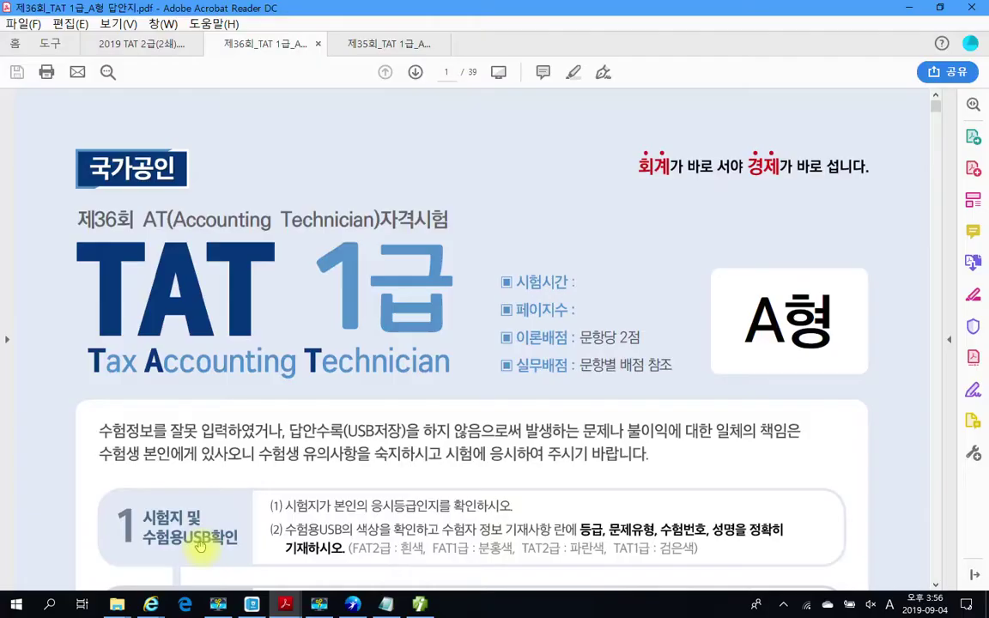
click(142, 558)
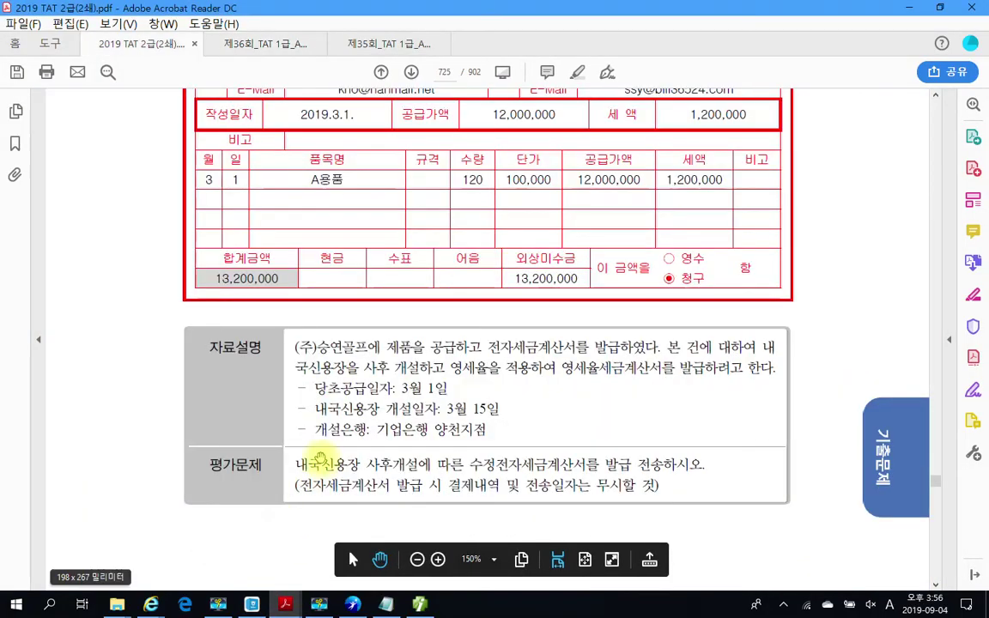
scroll(375, 391, down, 3)
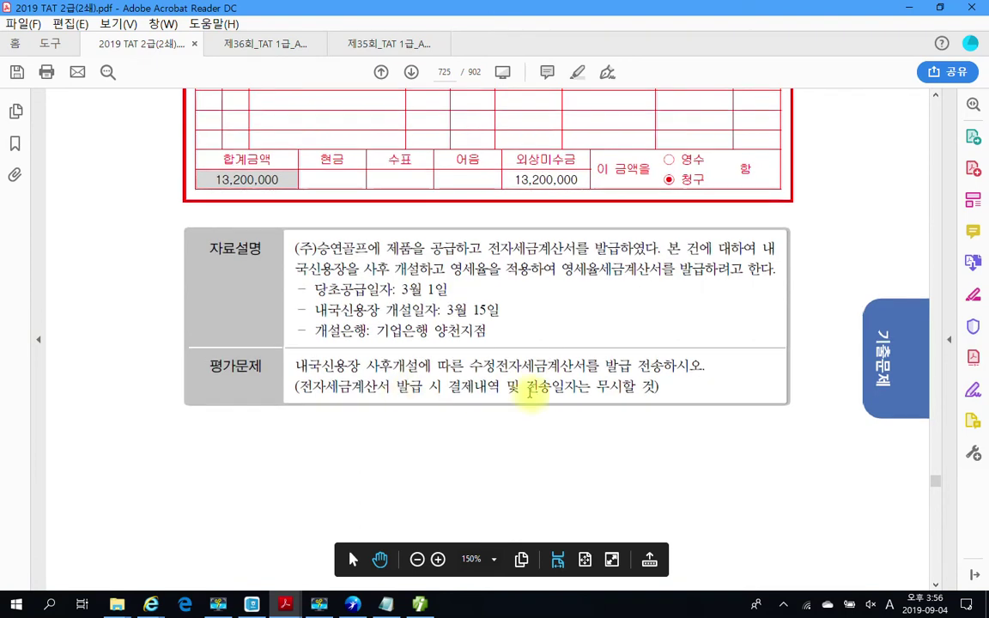
scroll(525, 391, down, 9)
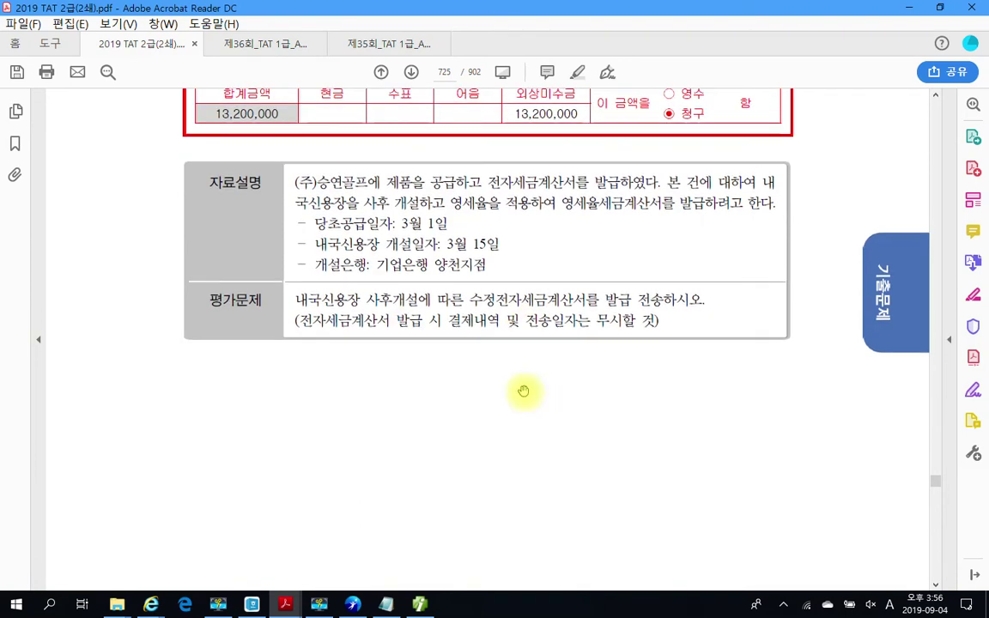
scroll(524, 392, down, 15)
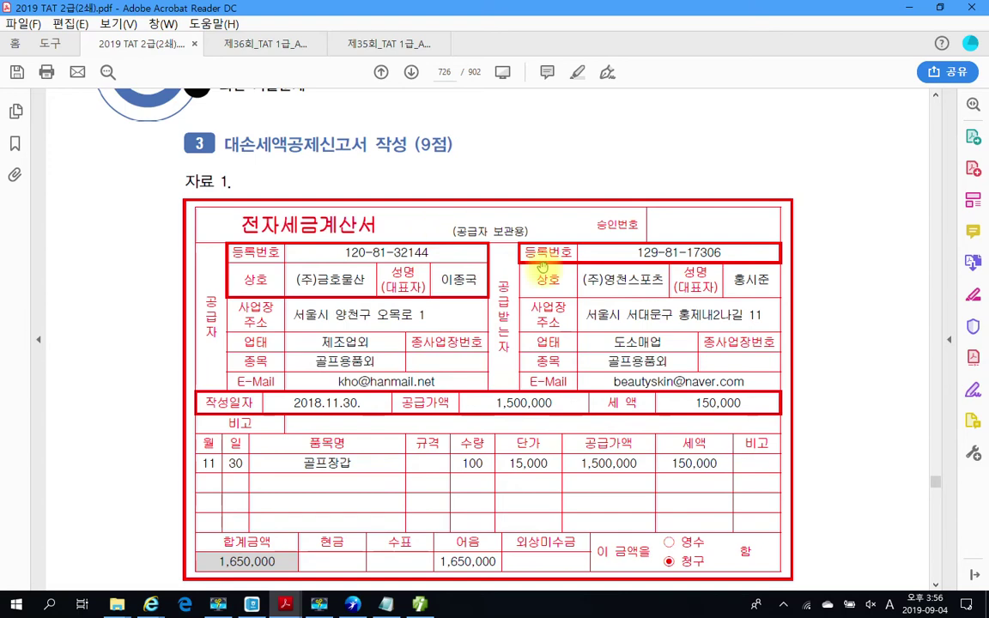
scroll(523, 378, down, 2)
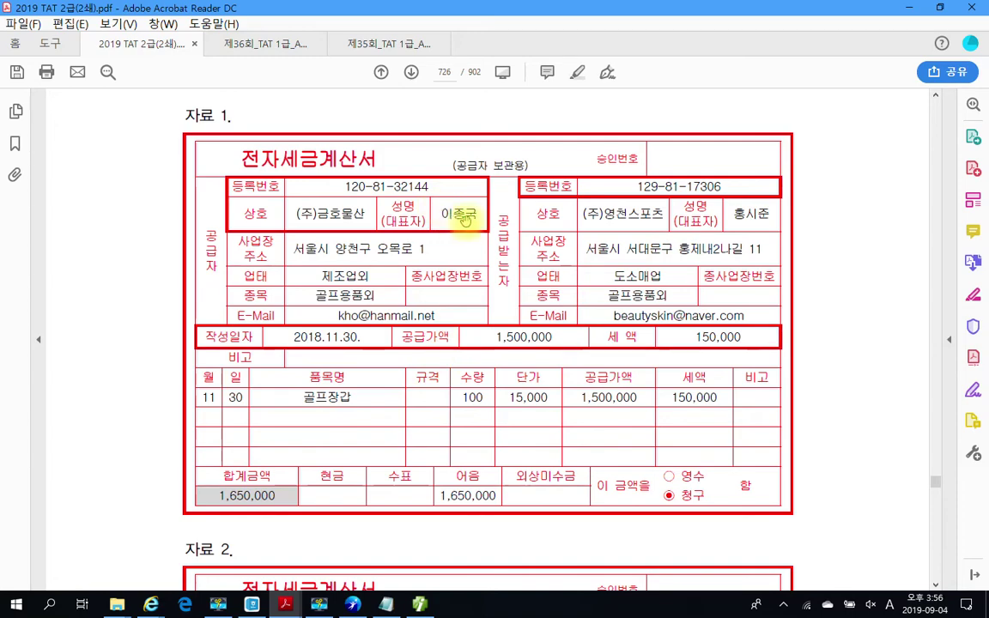
scroll(348, 433, down, 6)
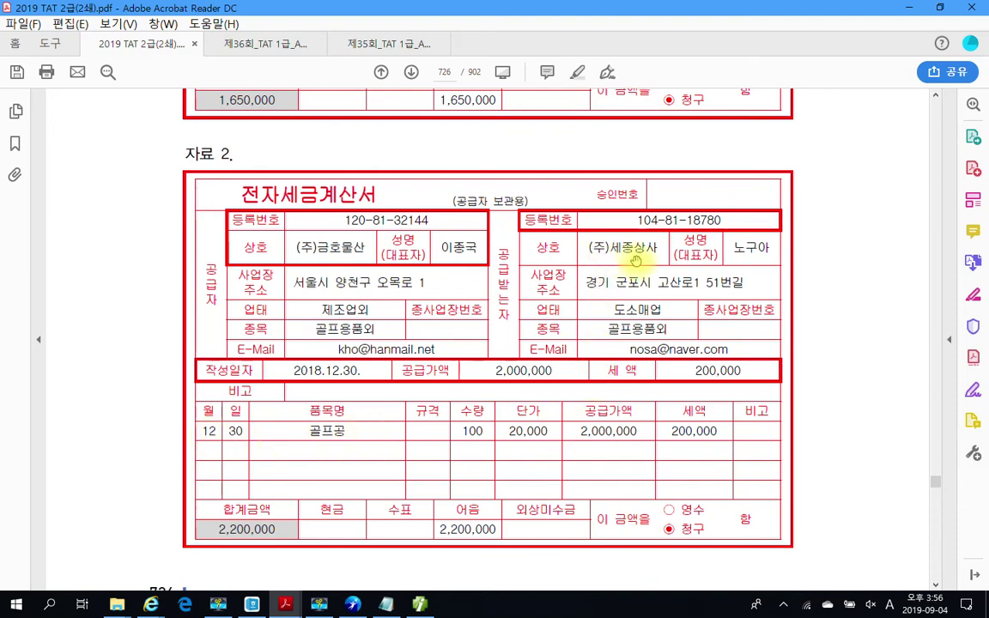
scroll(383, 481, down, 3)
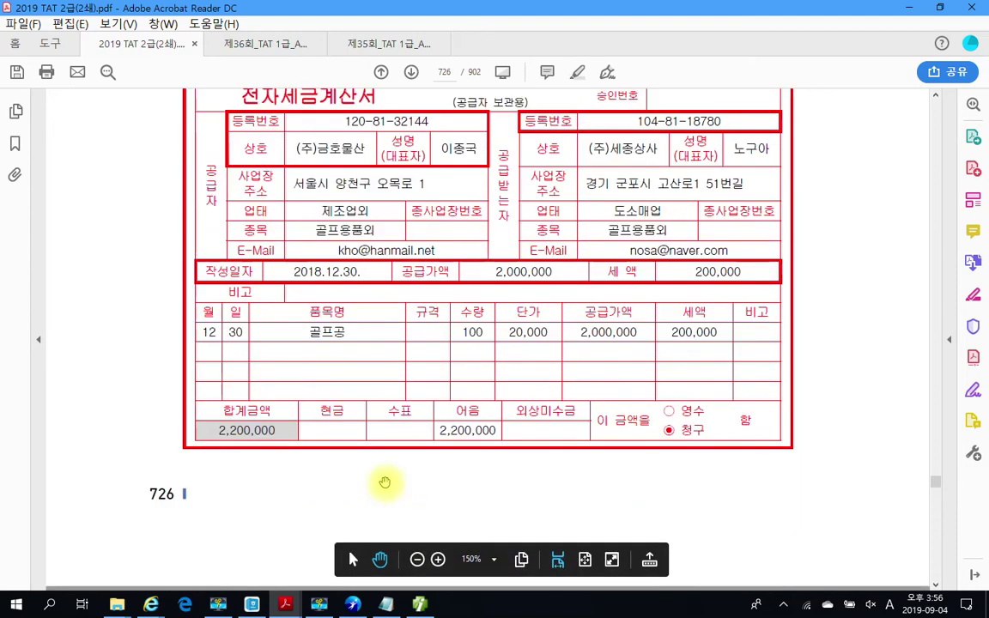
scroll(384, 481, down, 2)
scroll(384, 482, down, 7)
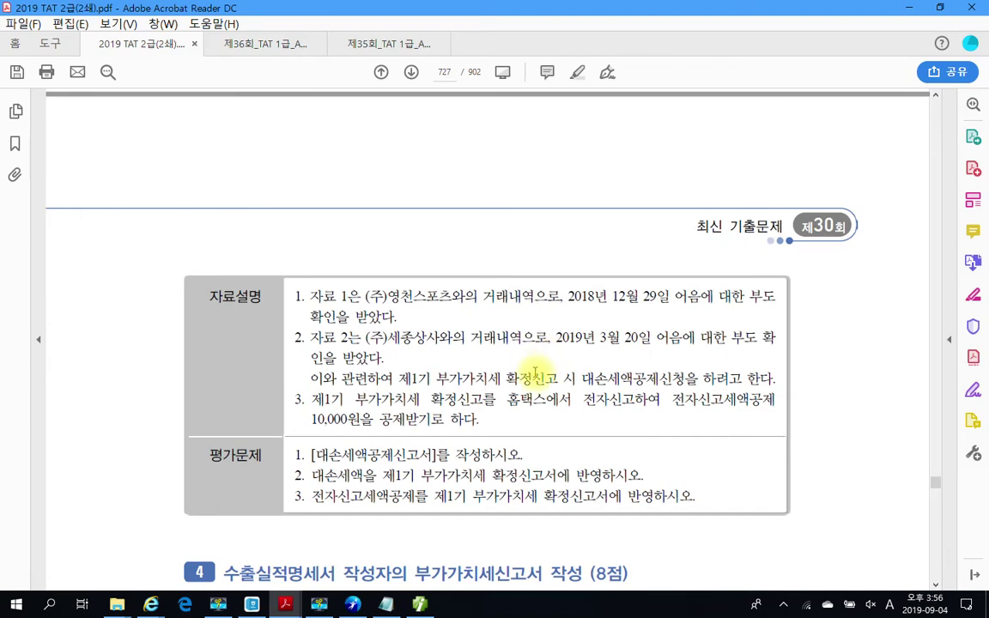
Compare the (주)영천스포츠 and (주)세종상사 invoices paid by 어음 with the 부도 확인 dates given in the 자료설명
scroll(532, 375, up, 10)
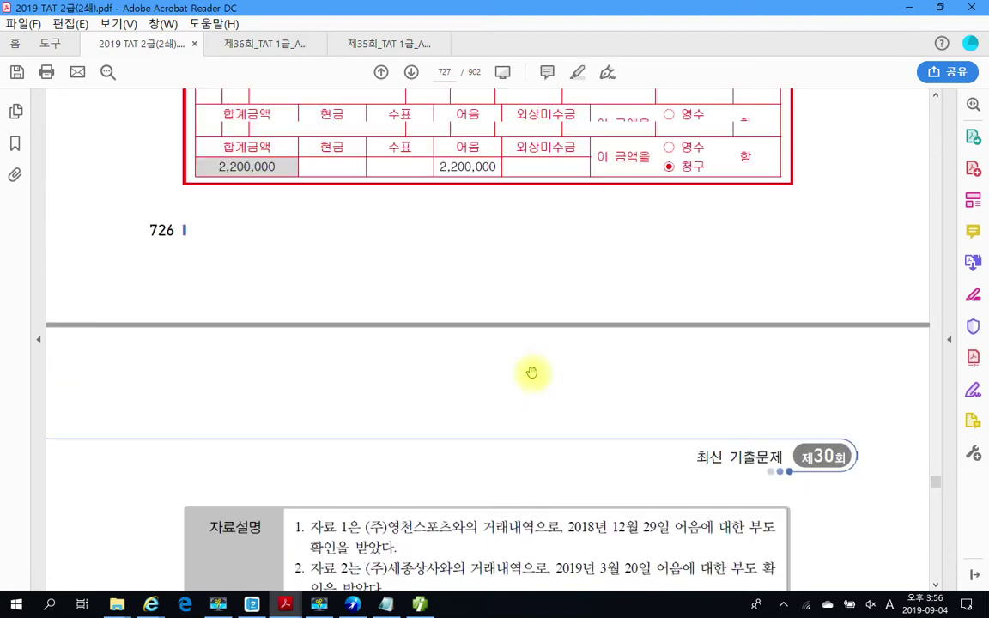
scroll(532, 374, up, 3)
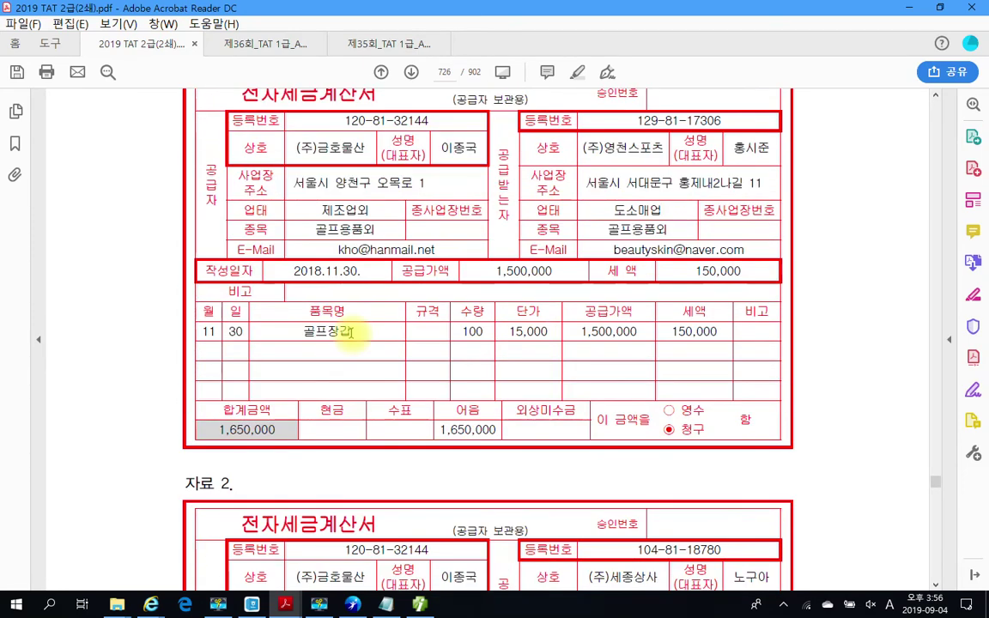
scroll(282, 332, up, 1)
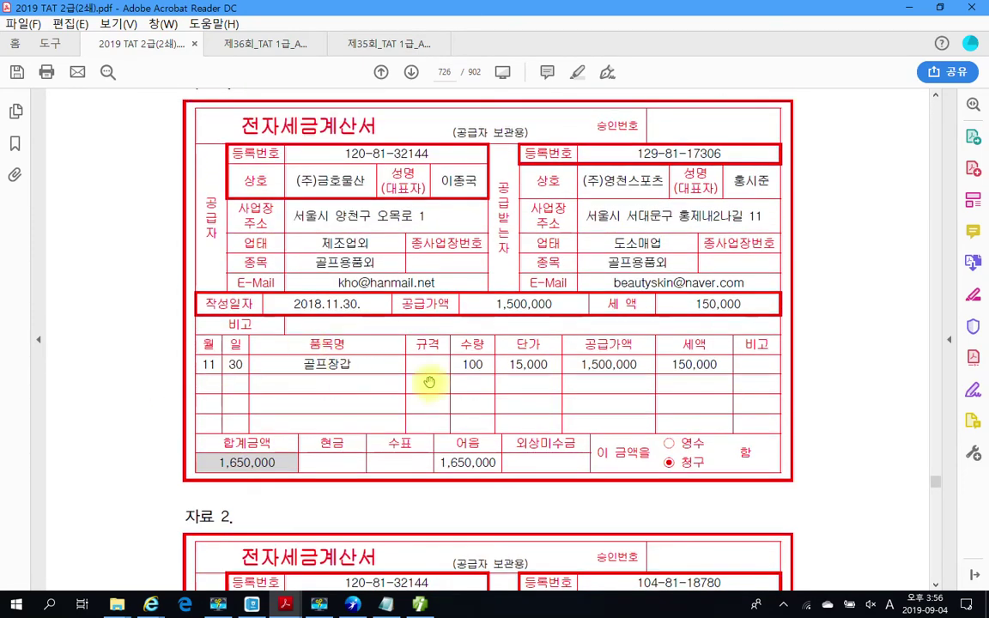
scroll(429, 381, up, 5)
scroll(429, 381, down, 5)
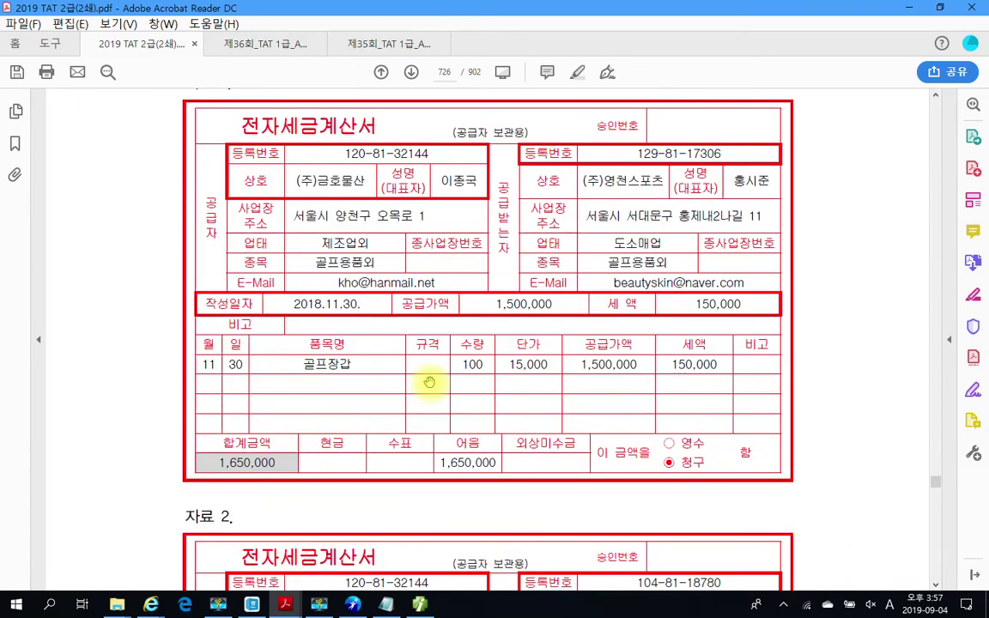
scroll(429, 381, down, 4)
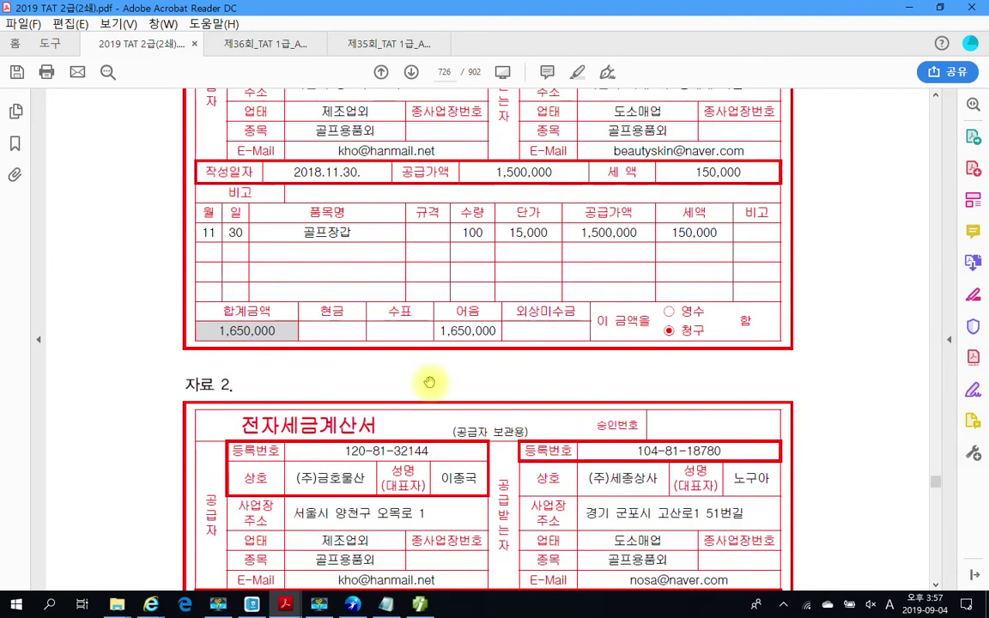
scroll(429, 381, down, 15)
scroll(429, 381, down, 9)
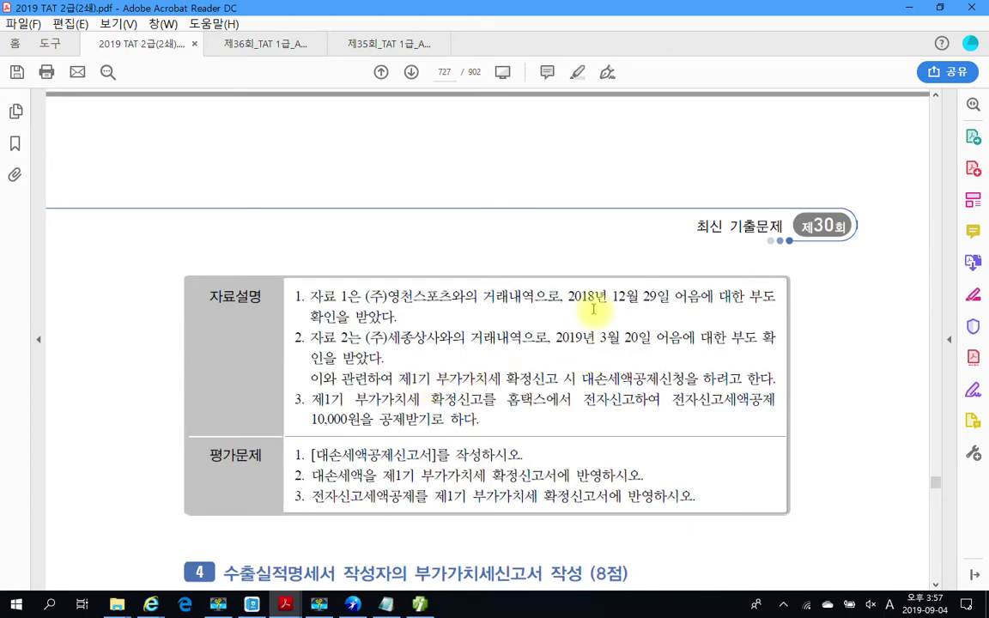
scroll(499, 326, up, 13)
scroll(453, 329, up, 11)
scroll(464, 326, down, 20)
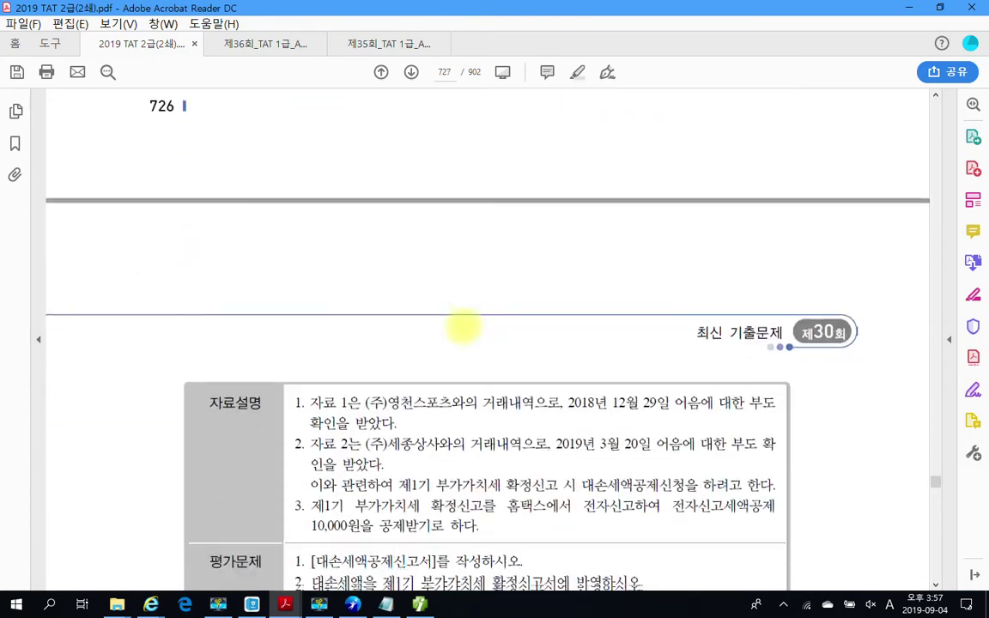
scroll(571, 412, down, 2)
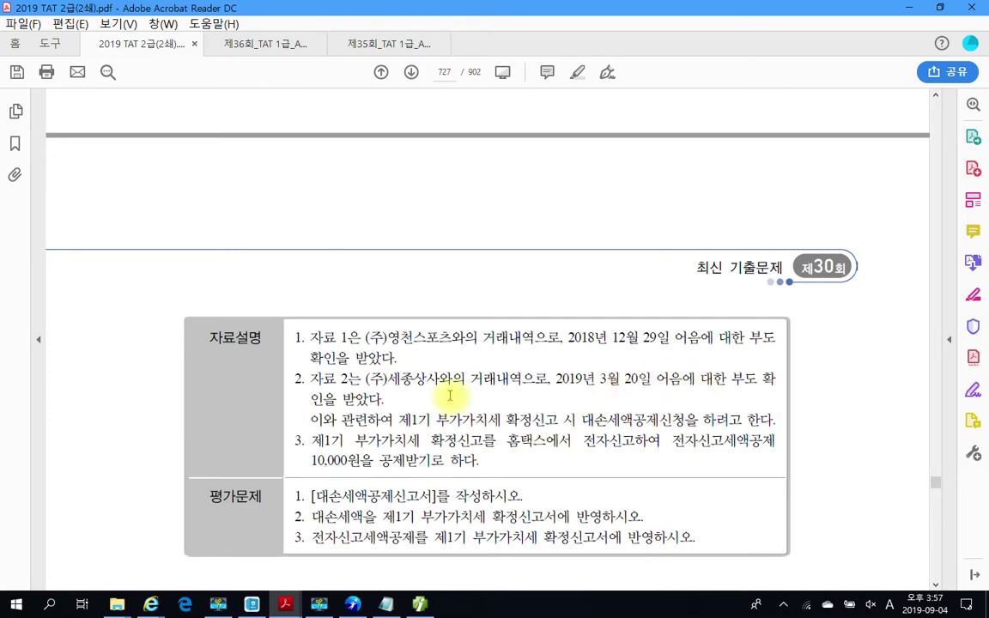
scroll(453, 384, up, 10)
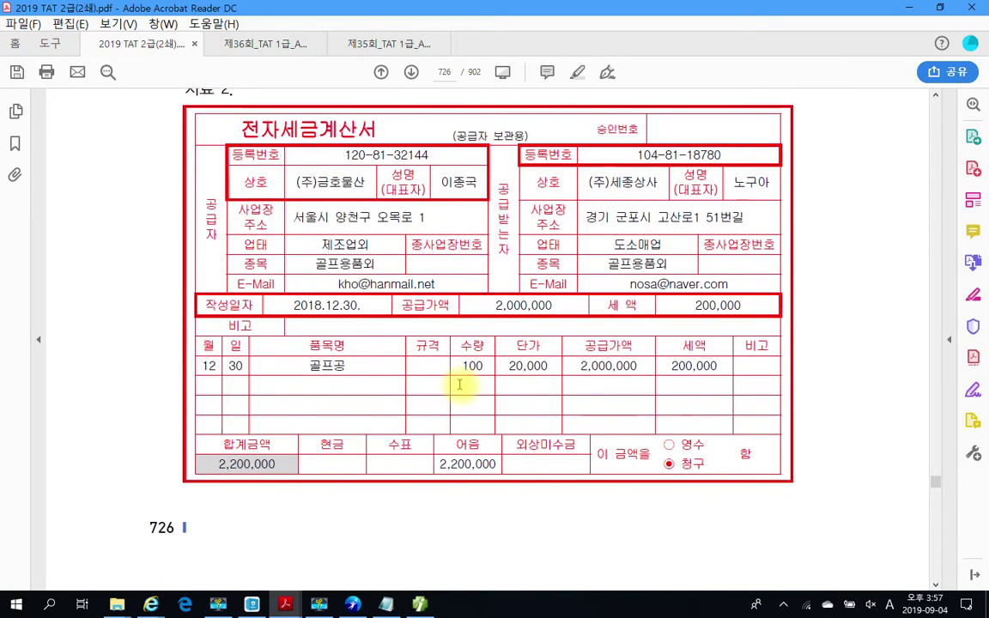
scroll(459, 385, down, 10)
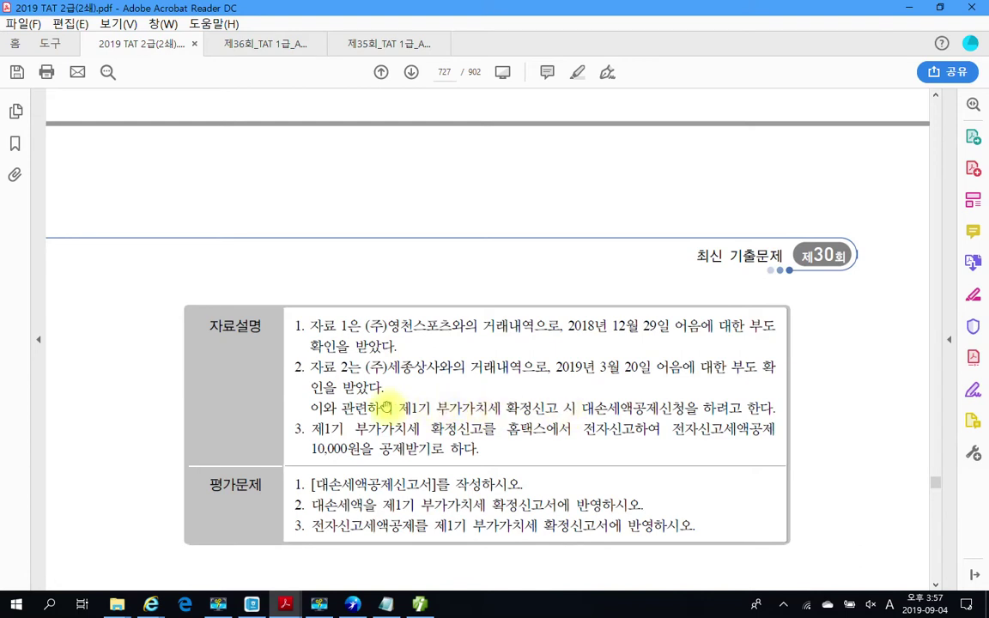
Highlight the phrase 제1기 부가가치세 확정신고 in question 3's 자료설명
drag(397, 408, 558, 409)
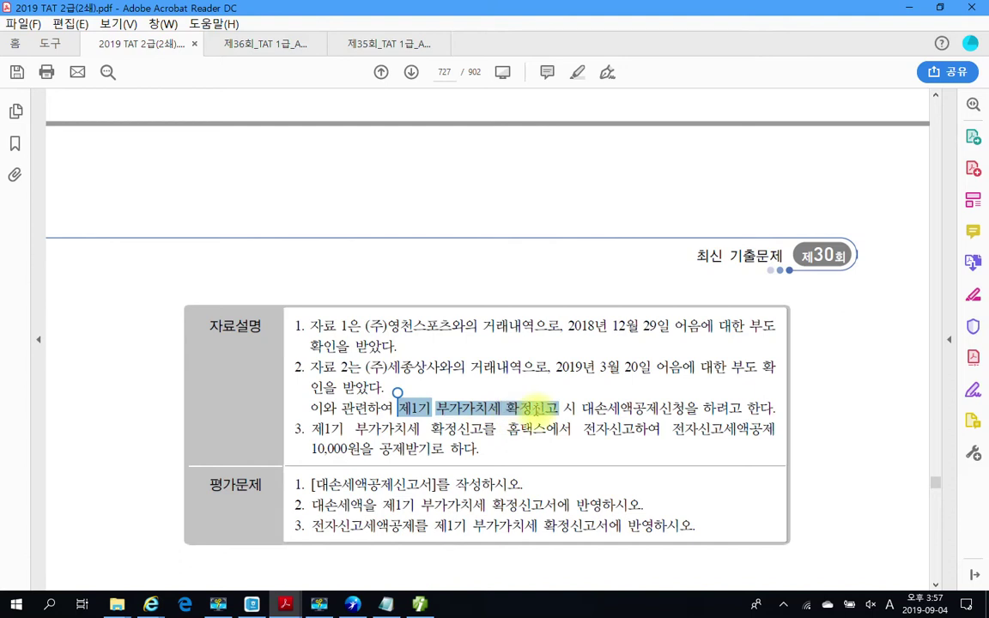
right_click(535, 416)
click(601, 453)
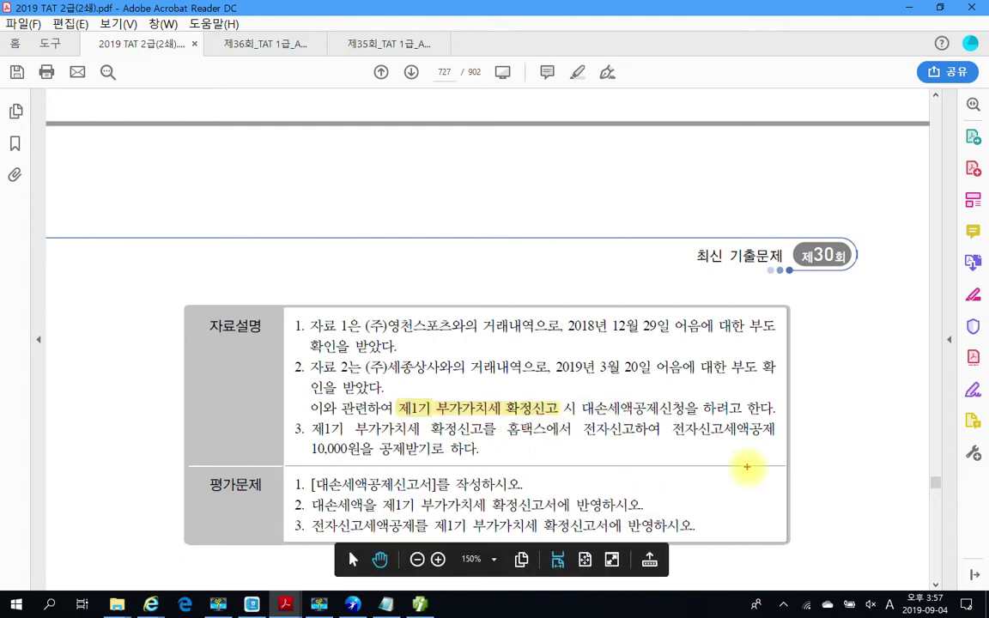
Annotate the highlighted phrase with a circled 6/30, mark item 1 and both 부도 dates, and clear the red annotations
mouse_move(585, 385)
mouse_down()
mouse_move(591, 418)
mouse_move(592, 402)
mouse_move(614, 442)
mouse_up()
drag(648, 400, 659, 436)
drag(681, 397, 695, 391)
mouse_move(403, 415)
mouse_down()
mouse_move(414, 380)
mouse_move(566, 399)
mouse_move(467, 427)
mouse_up()
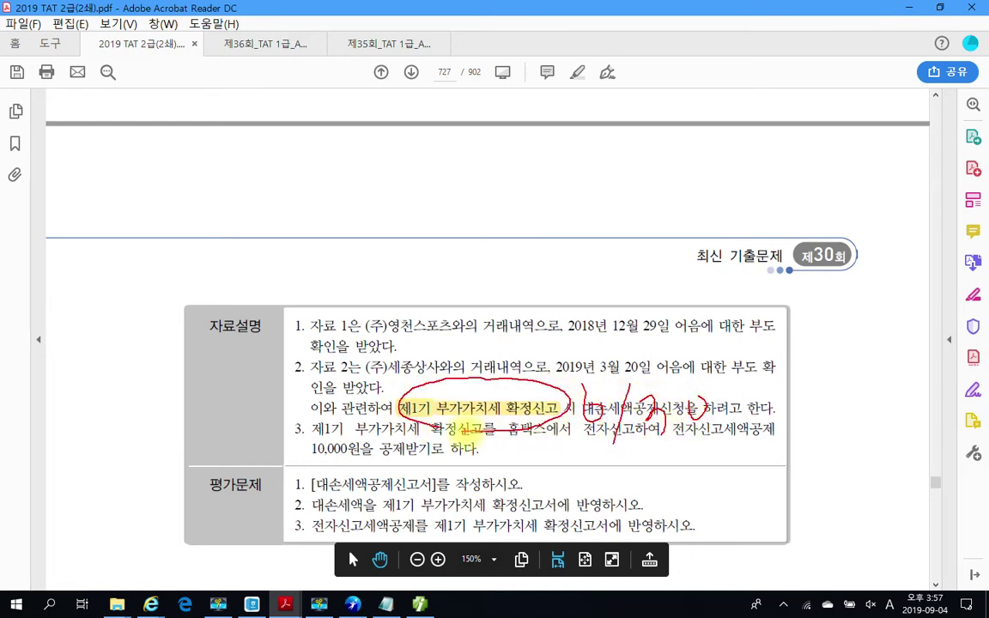
mouse_move(571, 429)
mouse_down()
mouse_move(601, 363)
mouse_move(725, 452)
mouse_up()
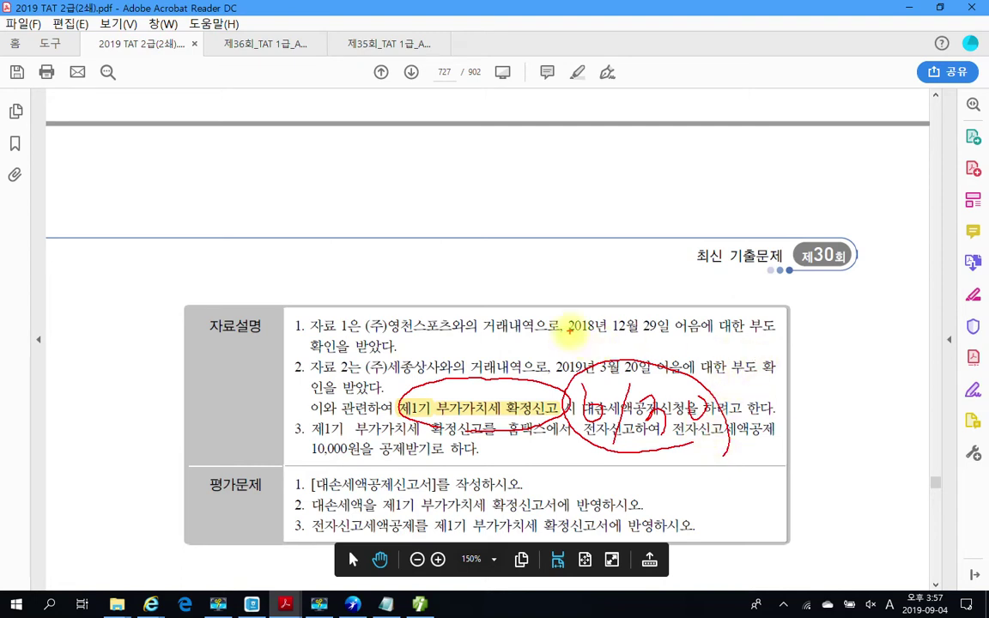
drag(566, 337, 663, 337)
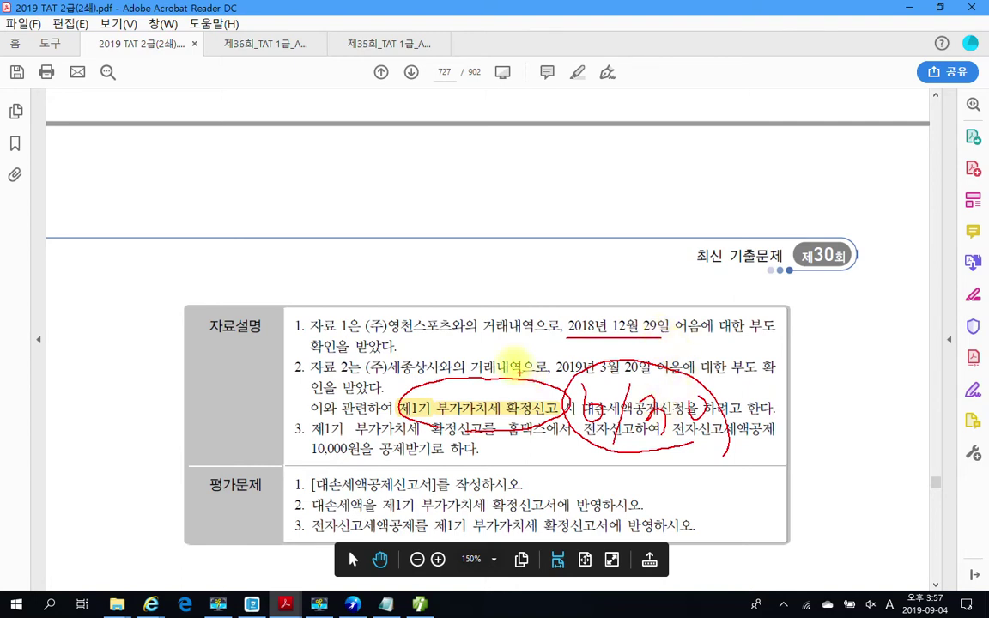
drag(280, 319, 293, 333)
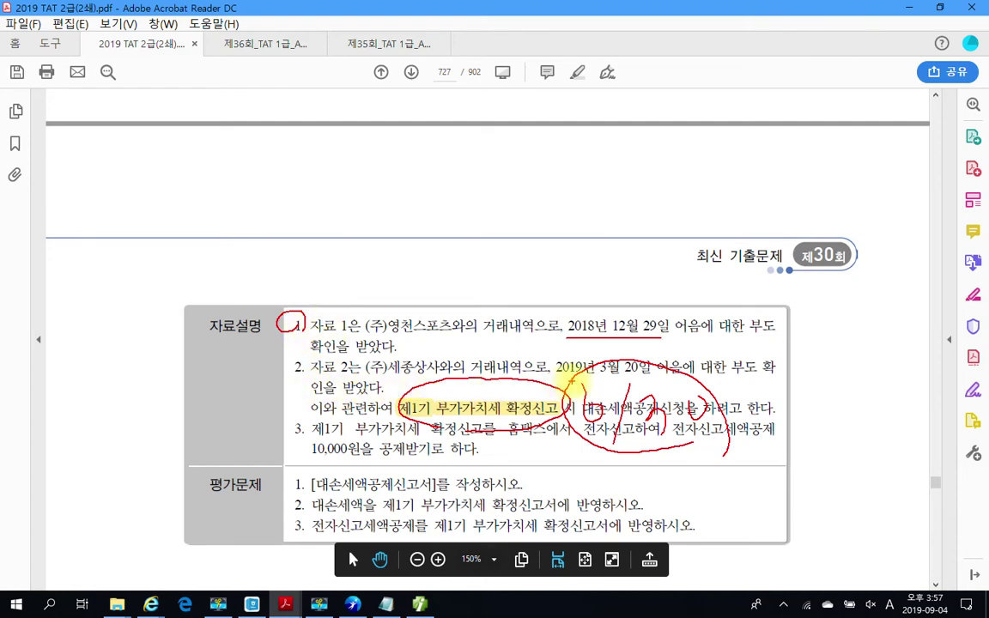
drag(597, 384, 651, 384)
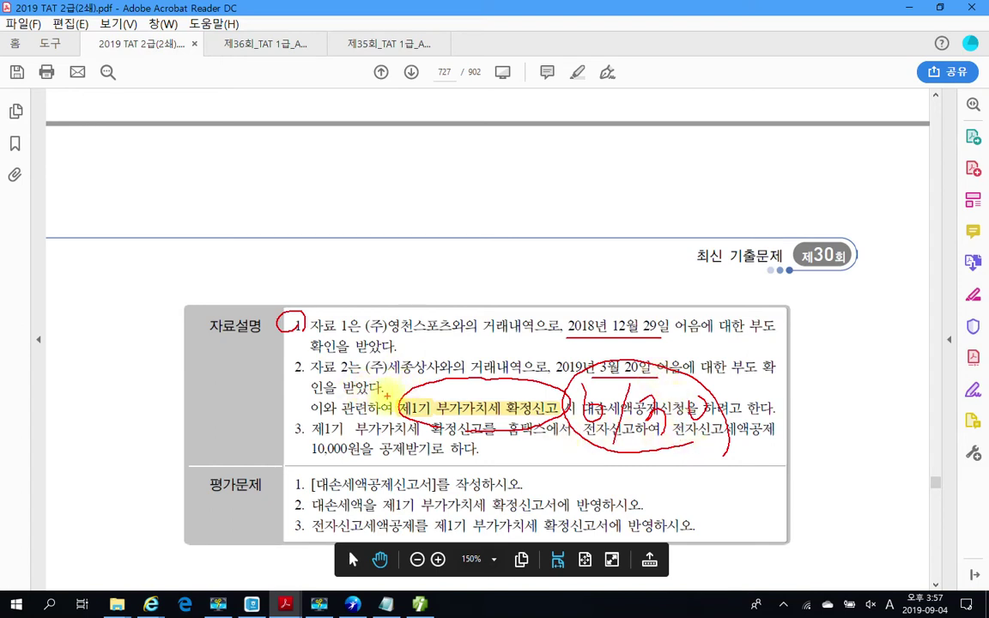
key(Escape)
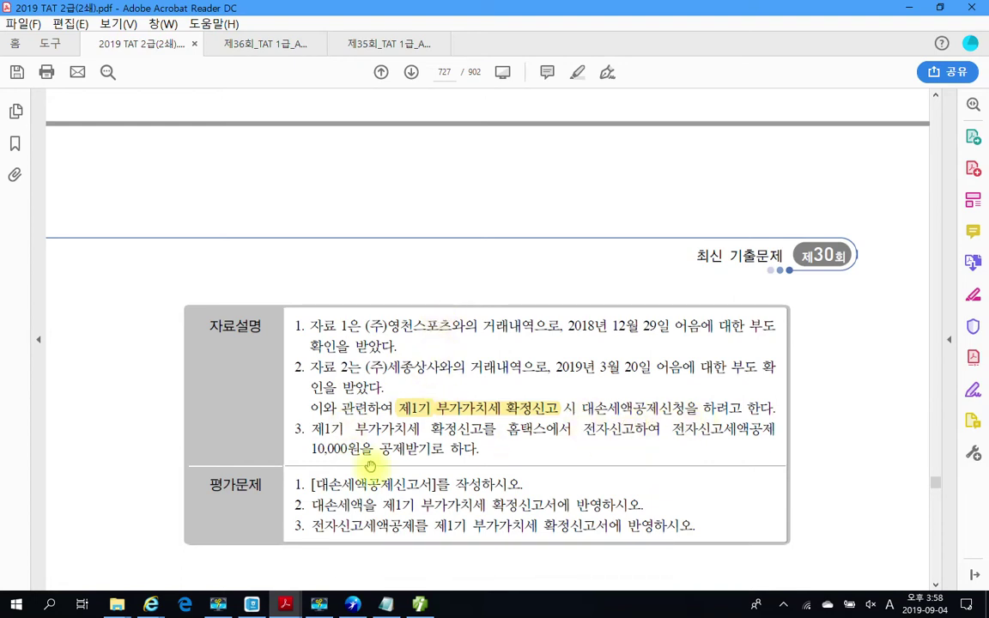
Read the 전자신고세액공제 note and the three 평가문제 tasks of question 3
scroll(371, 470, down, 1)
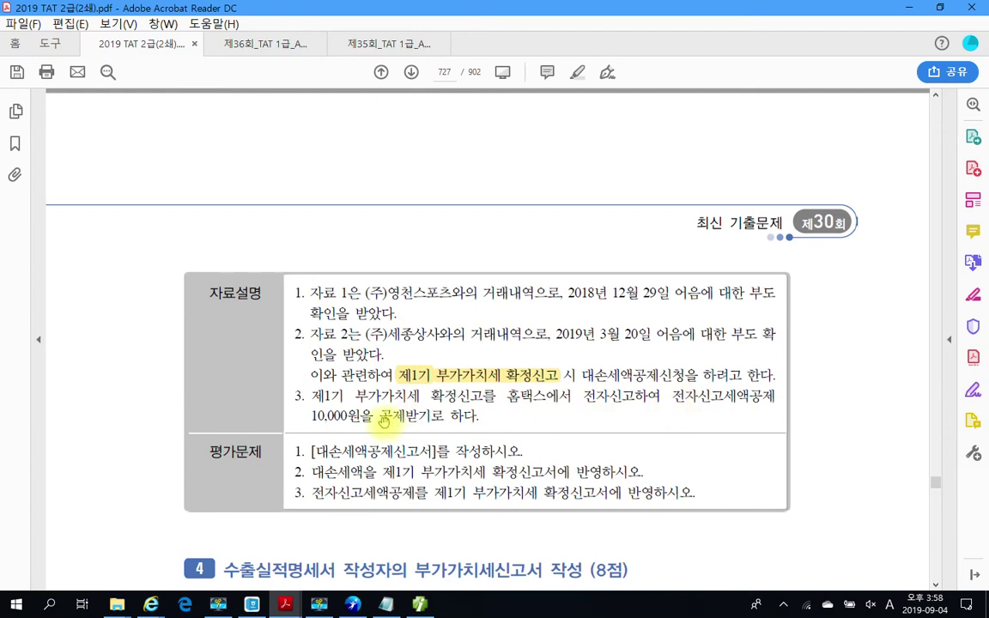
scroll(427, 418, down, 1)
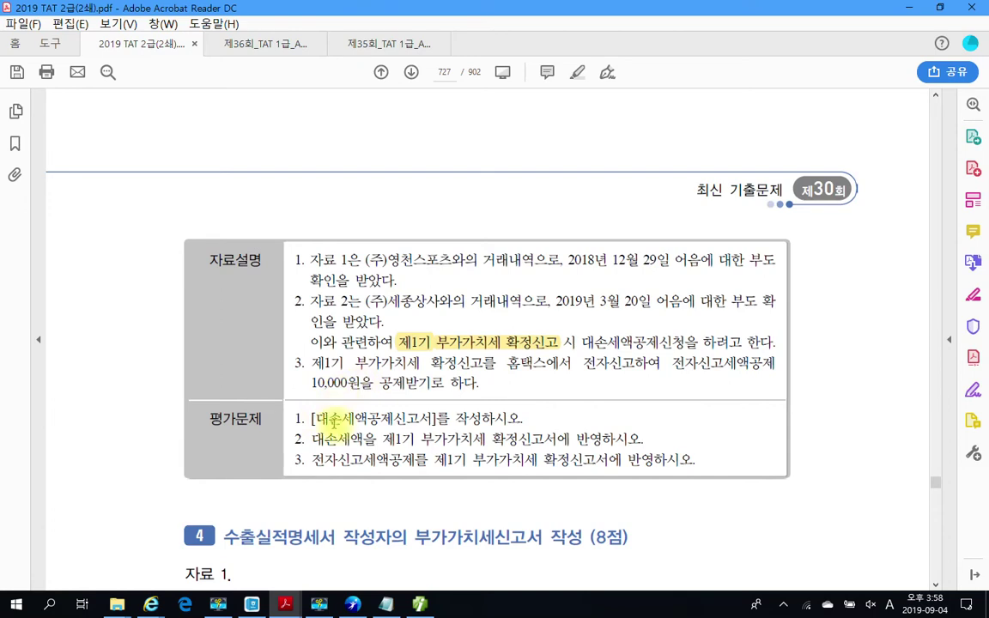
scroll(333, 418, down, 2)
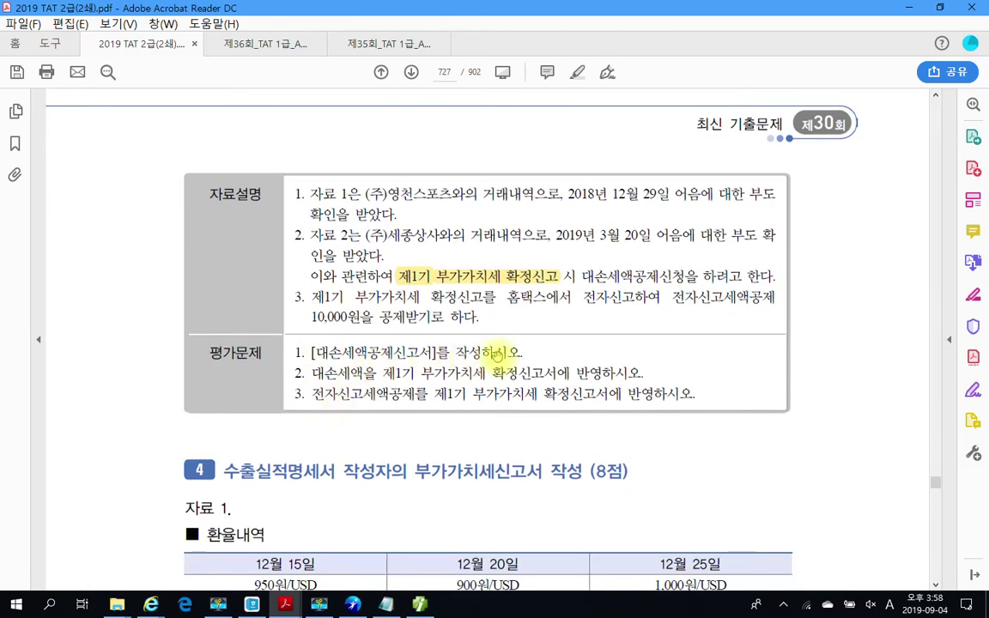
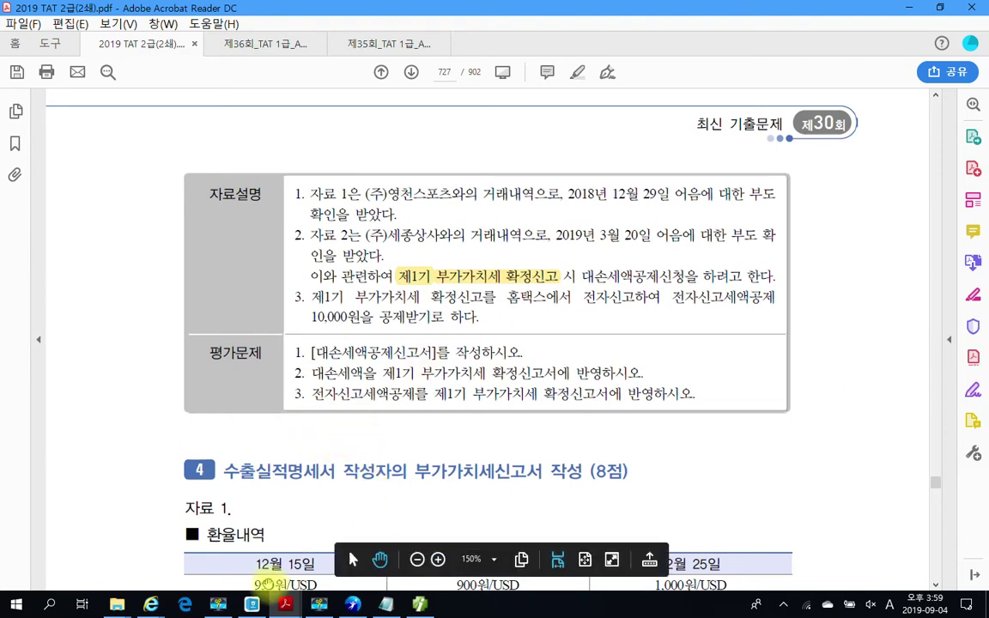
Switch to the accounting program and open the 대손세액공제신고서 for 2019년 04월 to 06월
key(alt+Tab)
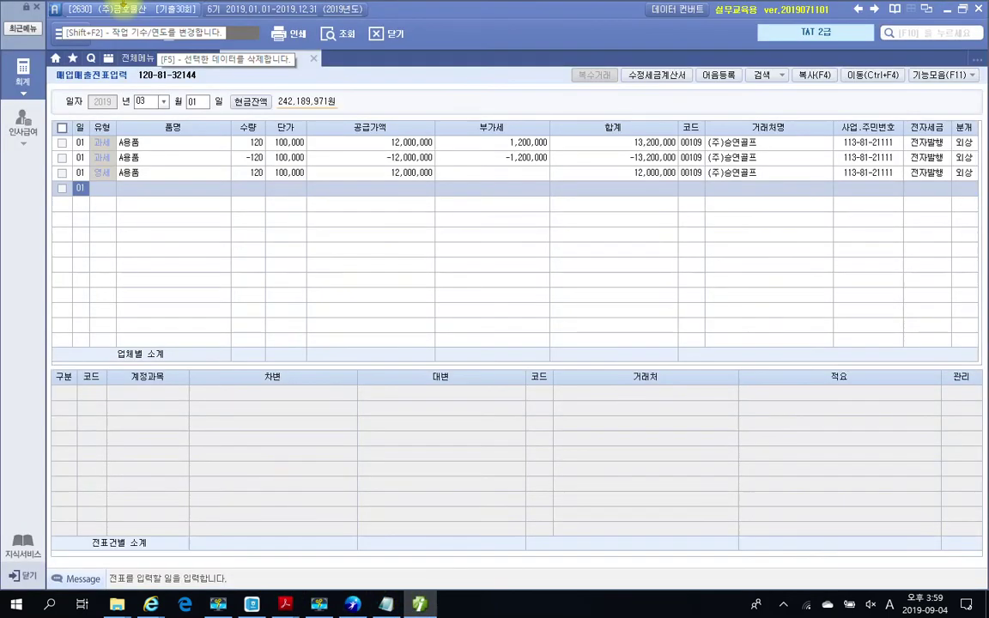
click(145, 60)
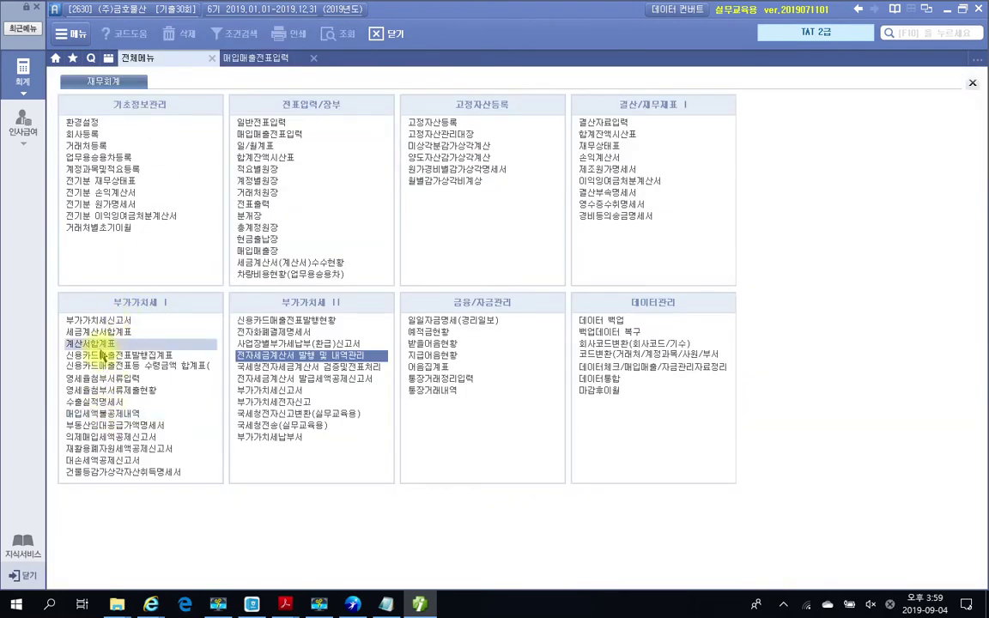
click(102, 460)
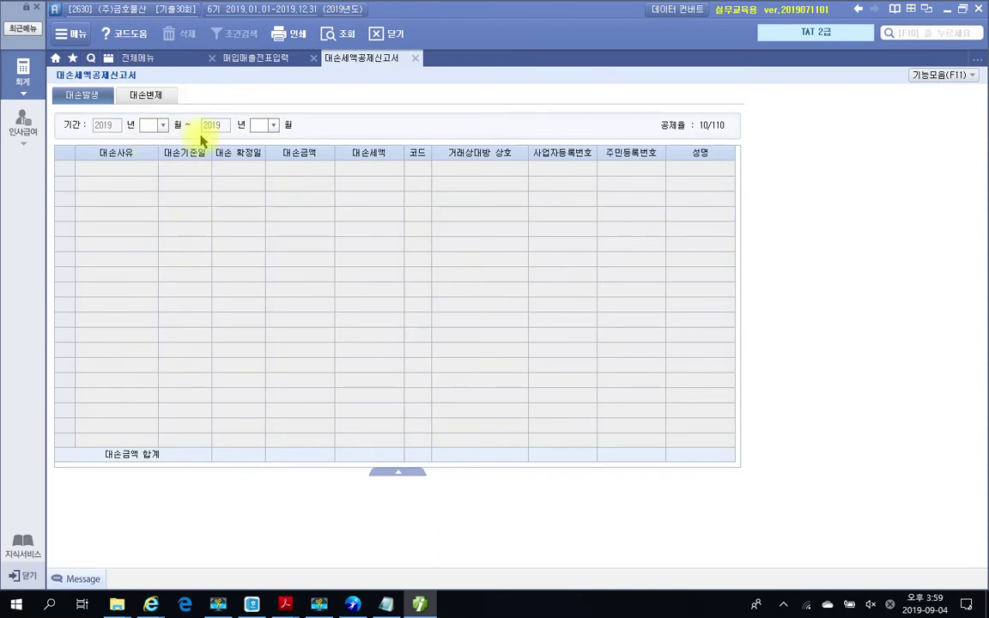
text(4)
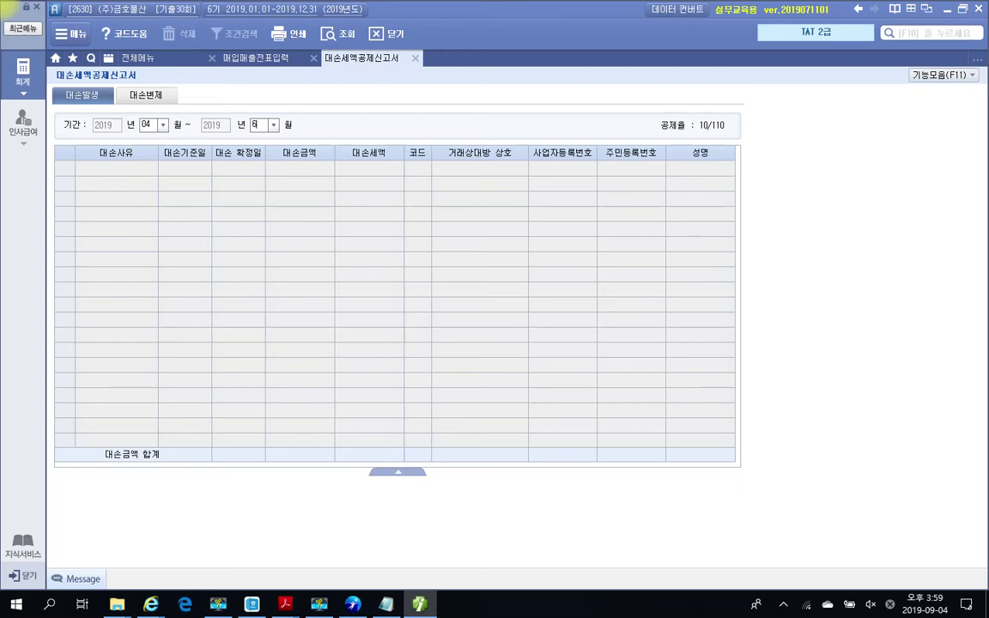
key(Return)
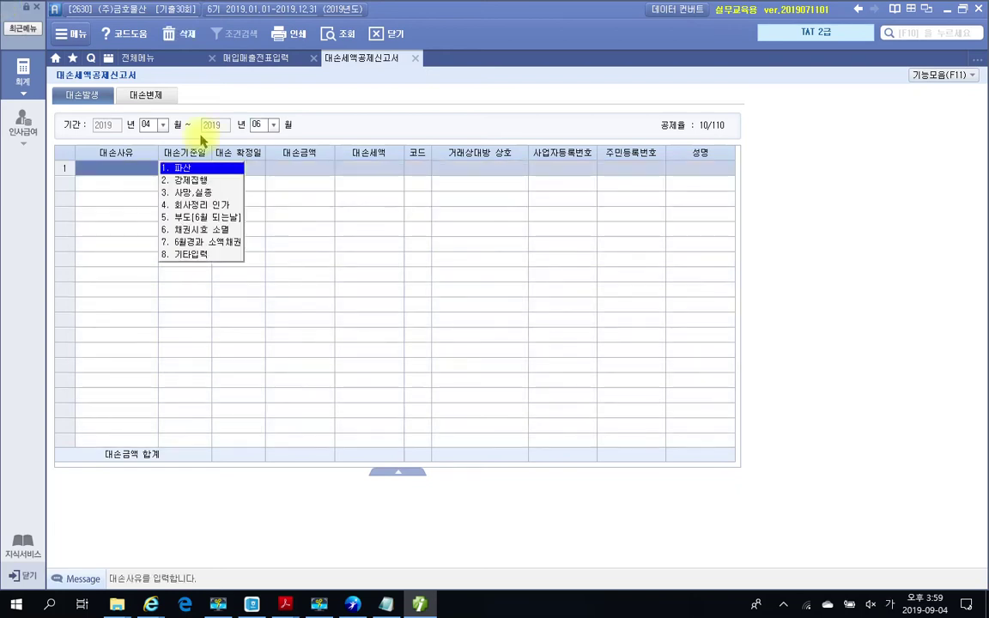
Set row 1's 대손사유 to 부도[6월 되는날] with 대손기준일 2018-12-29 and accept the 대손 확정일 2019-06-30
click(175, 221)
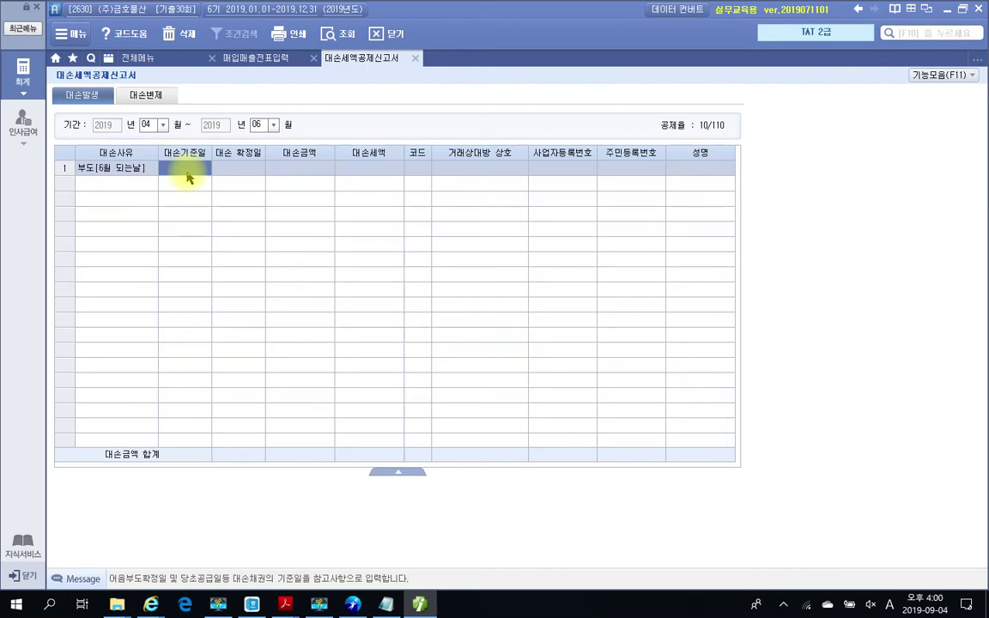
text(2018-)
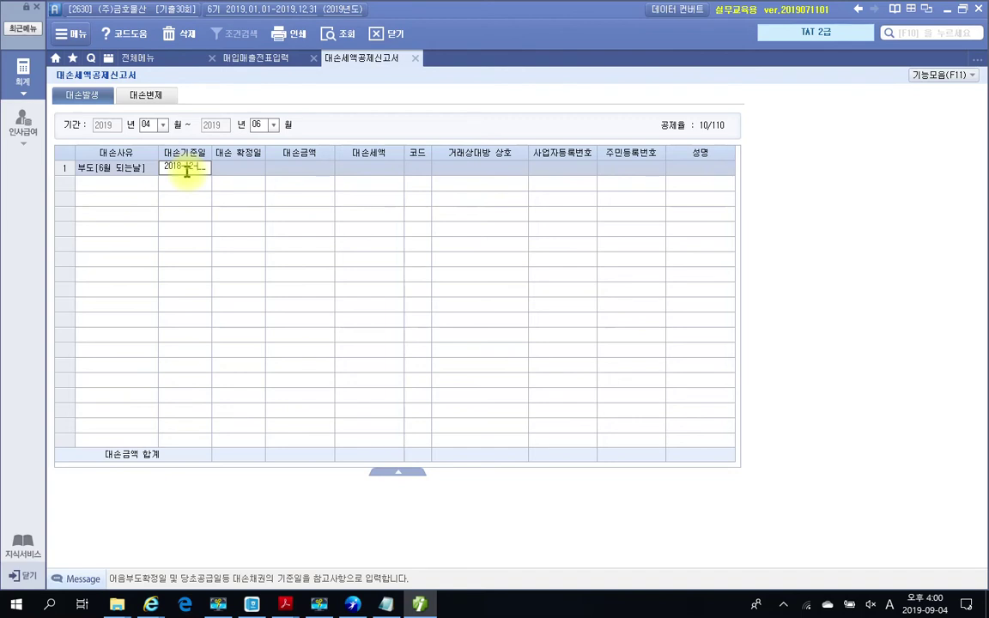
text(12-29)
key(Return)
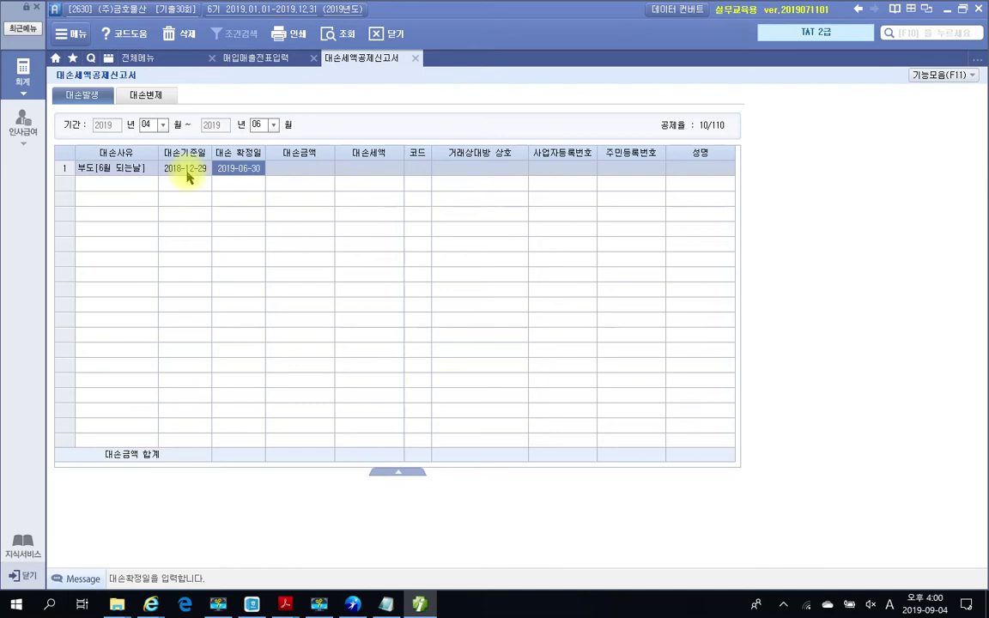
key(Return)
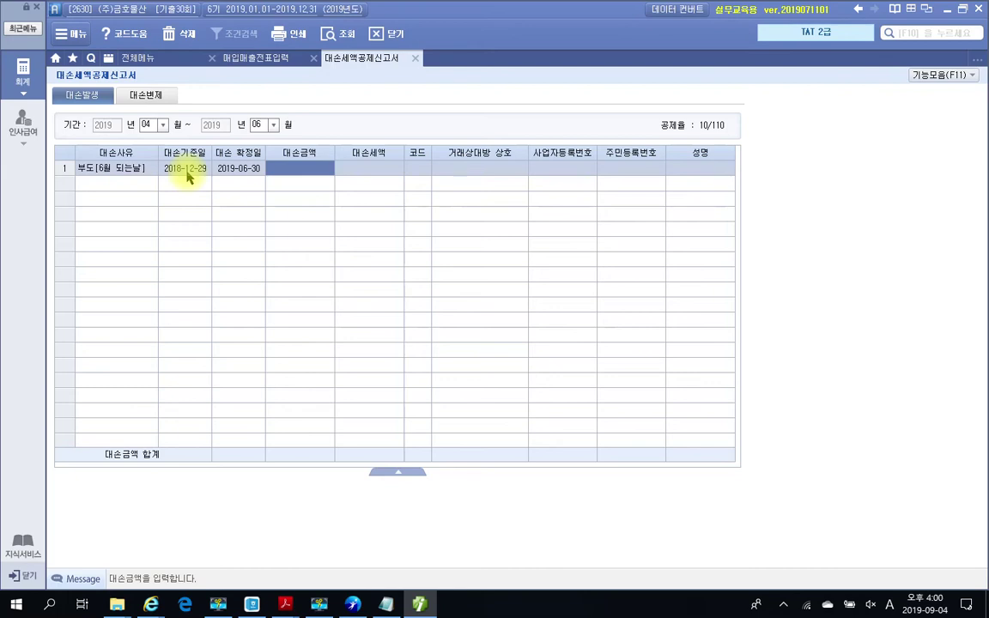
Look up the 합계금액 on the 자료 1 invoice in the exam PDF and enter 1,650,000 as row 1's 대손금액
mouse_move(283, 601)
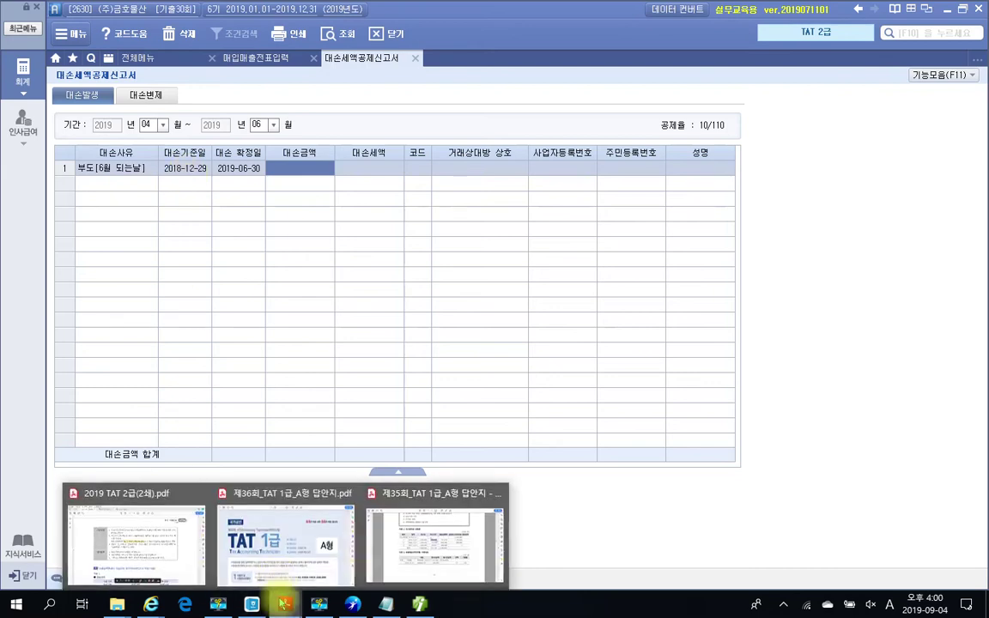
click(114, 549)
scroll(318, 416, up, 8)
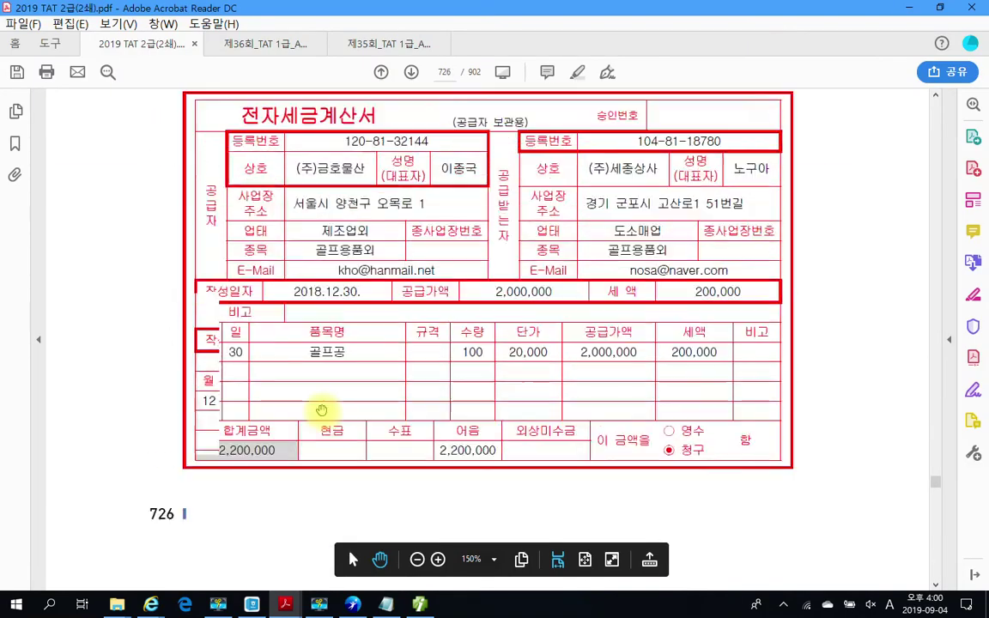
scroll(321, 410, up, 5)
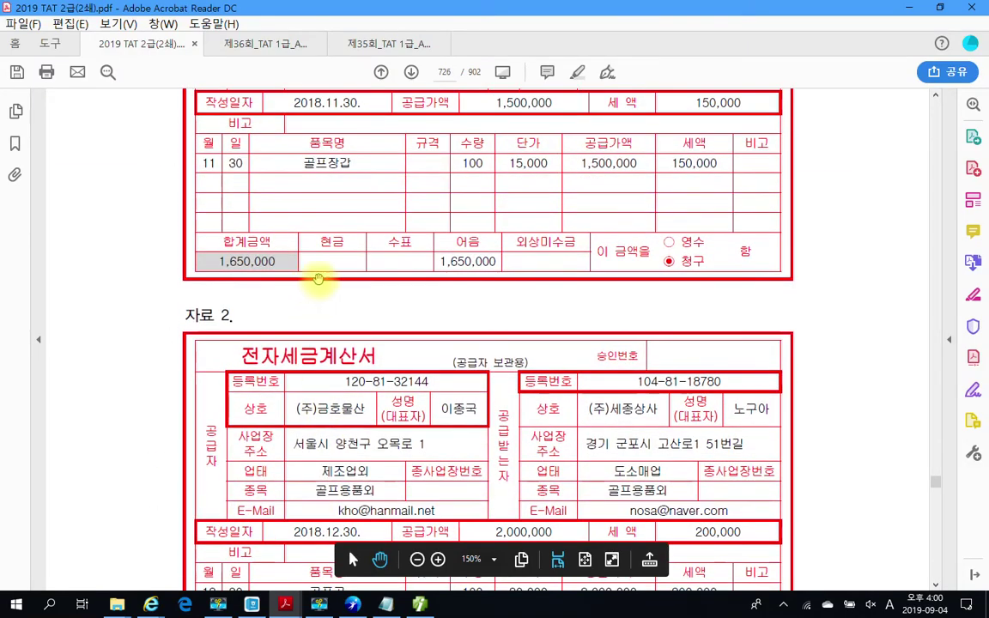
scroll(378, 261, up, 5)
scroll(387, 344, up, 1)
scroll(387, 386, down, 2)
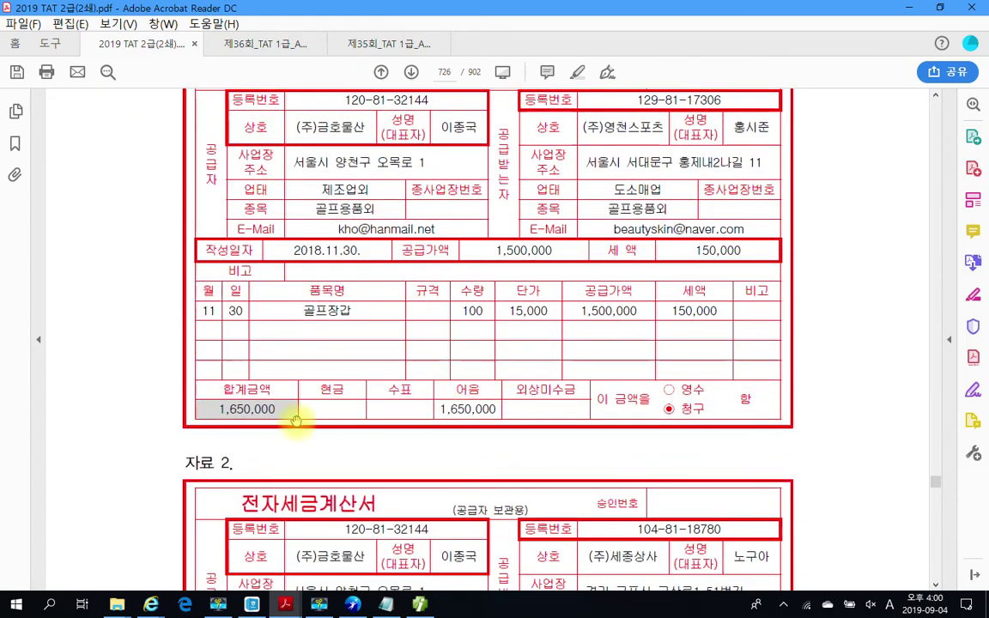
click(418, 604)
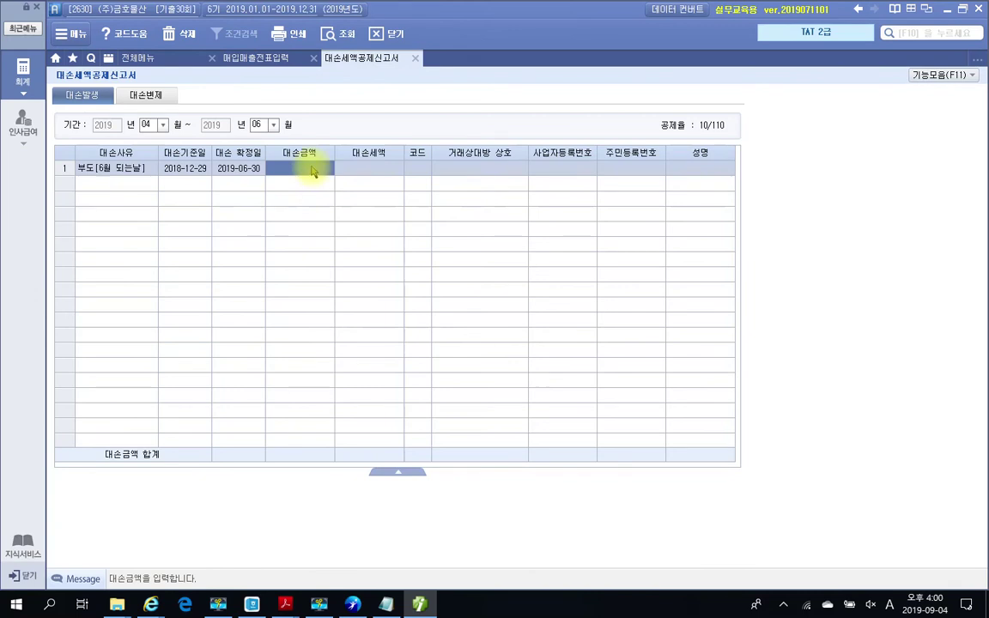
click(311, 168)
text(1650000)
key(Return)
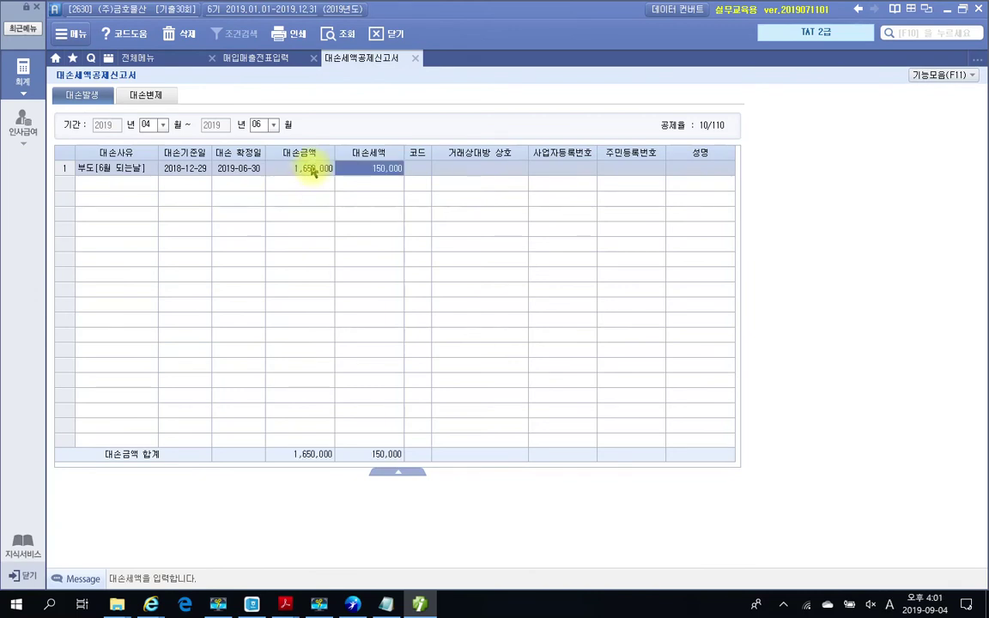
key(Return)
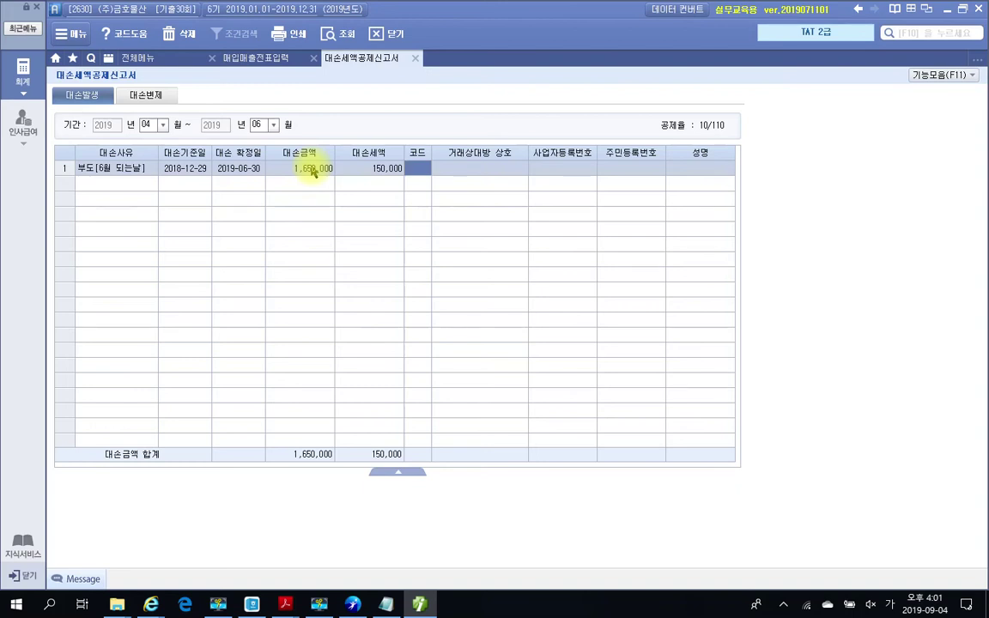
Check the buyer on the 자료 1 invoice and assign (주)영천스포츠 as row 1's 거래상대방
mouse_move(285, 604)
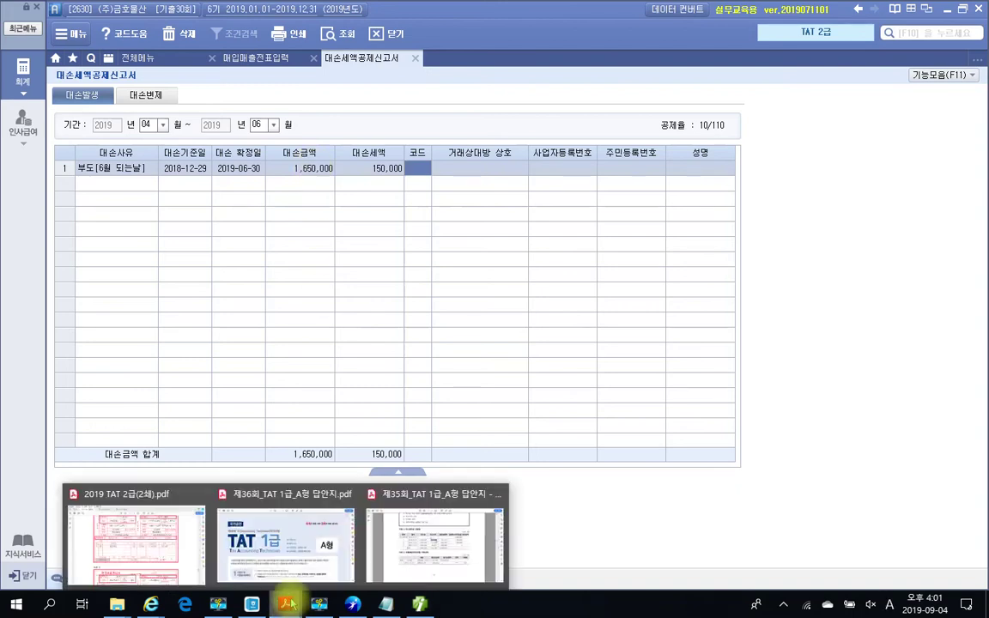
click(137, 526)
scroll(331, 448, up, 2)
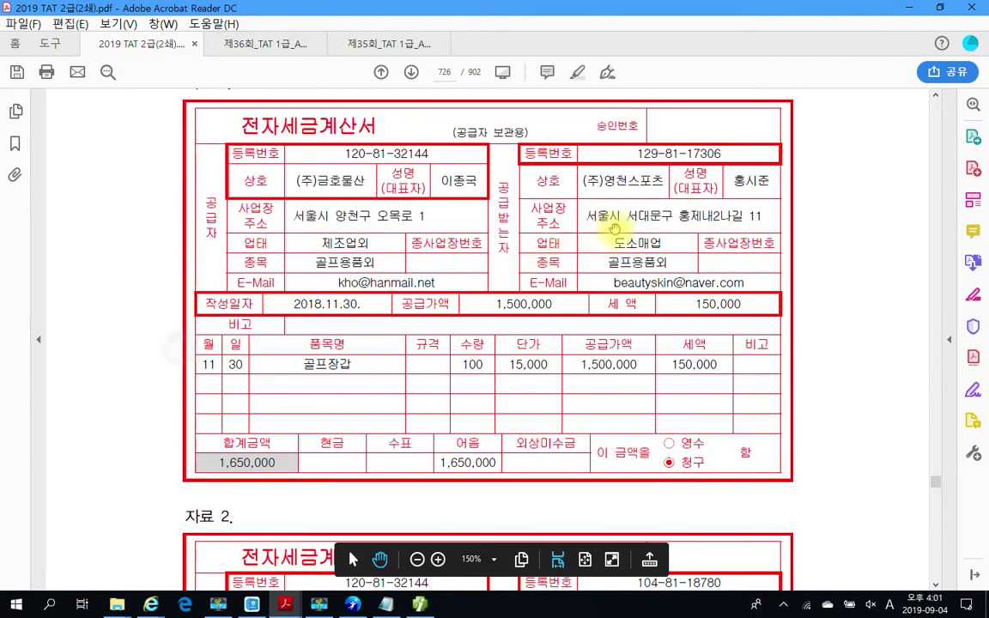
key(alt+Tab)
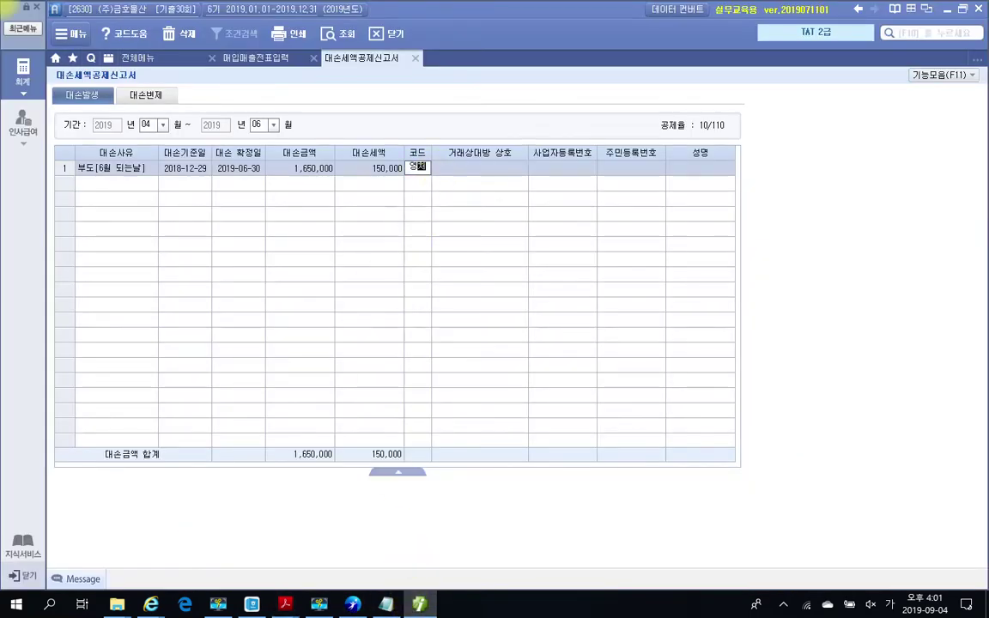
key(Return)
key(Left)
double_click(424, 175)
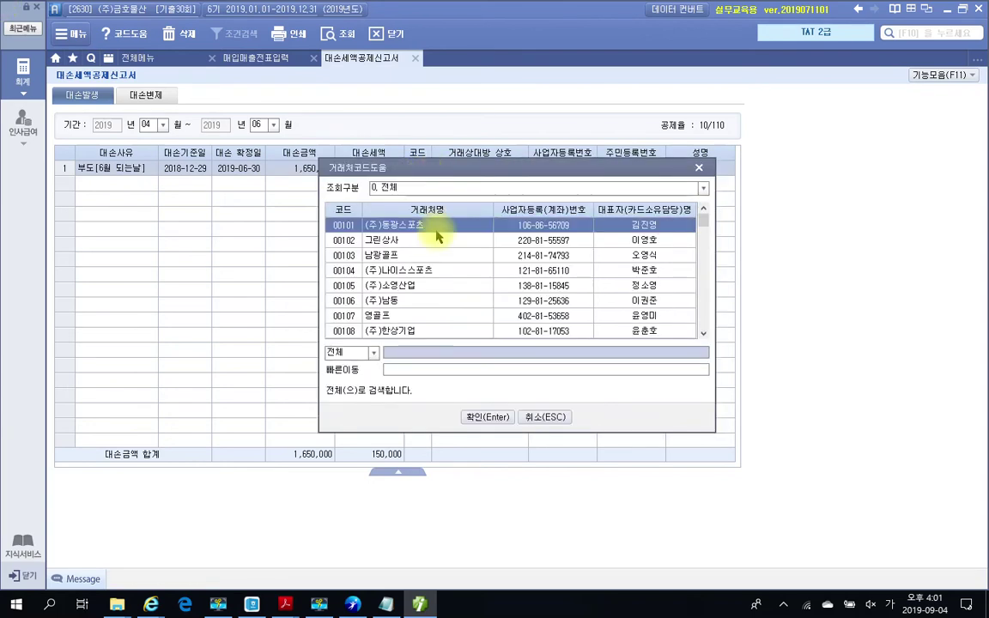
text(영헌)
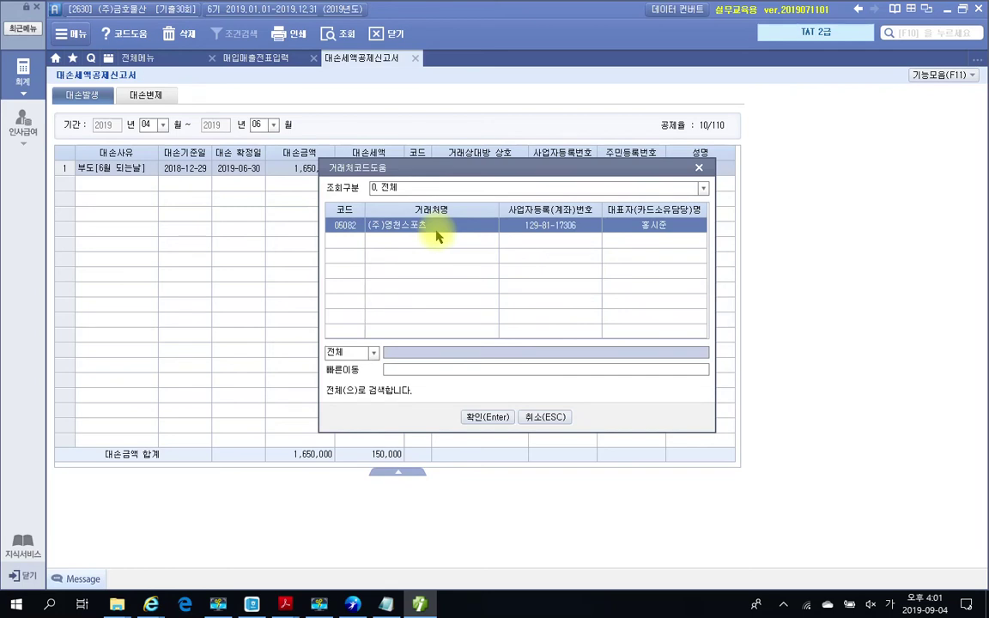
key(Return)
key(Return)
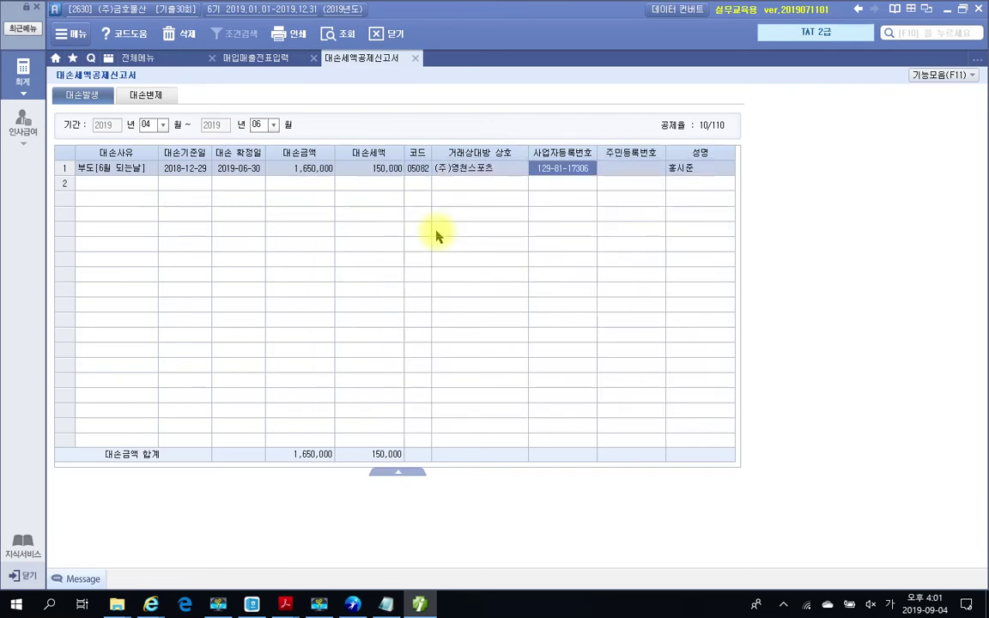
key(Return)
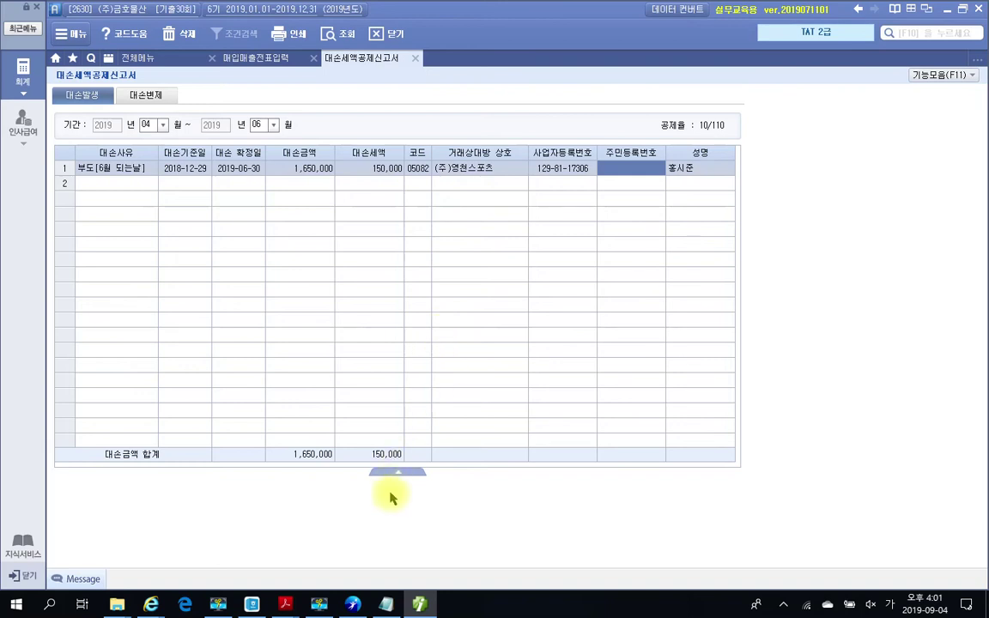
Close the completed 대손세액공제신고서
drag(357, 437, 408, 466)
key(Escape)
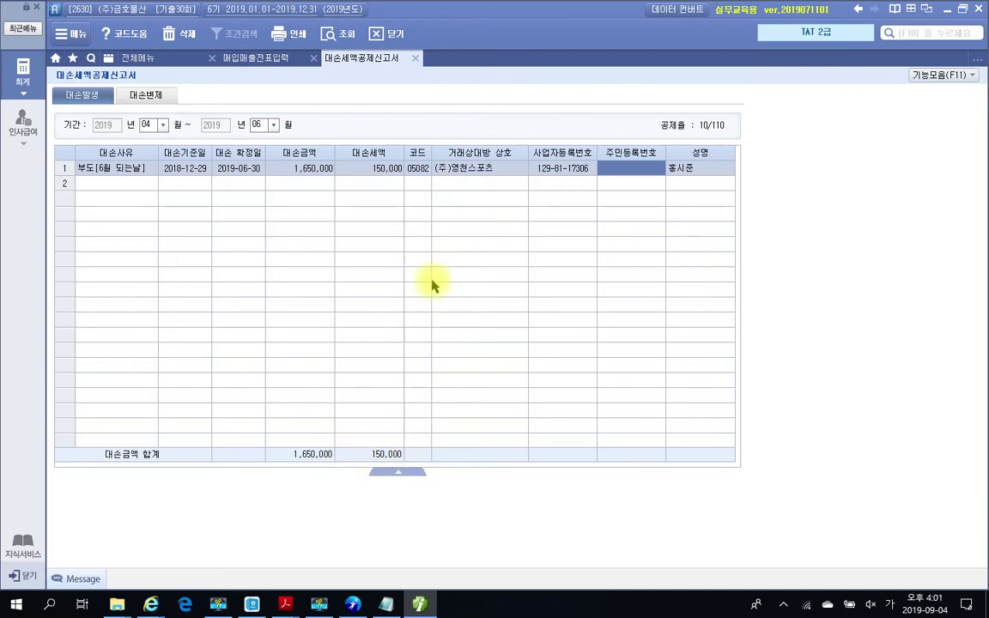
click(415, 62)
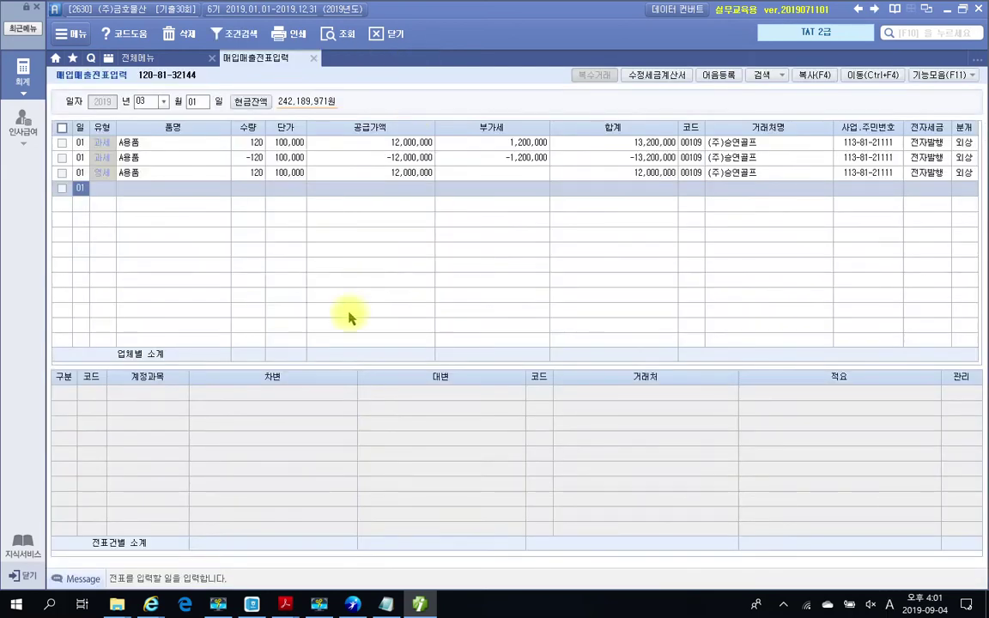
Review question 3's remaining 평가문제 tasks, then open the 부가가치세신고서 for 2019-04-01 to 2019-06-30 as 정기신고
mouse_move(282, 601)
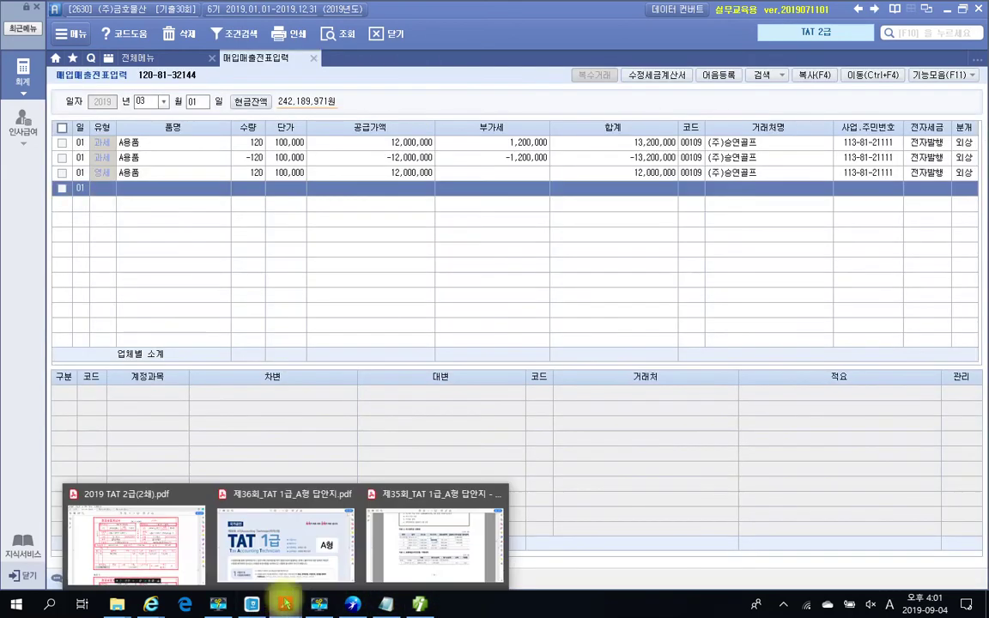
click(165, 558)
scroll(367, 431, down, 10)
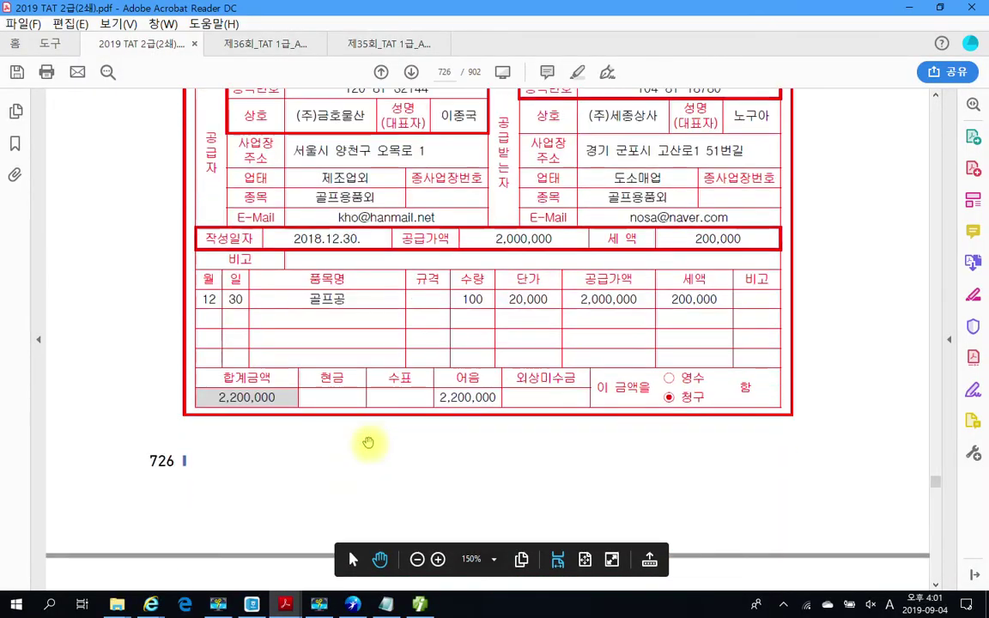
scroll(369, 440, down, 3)
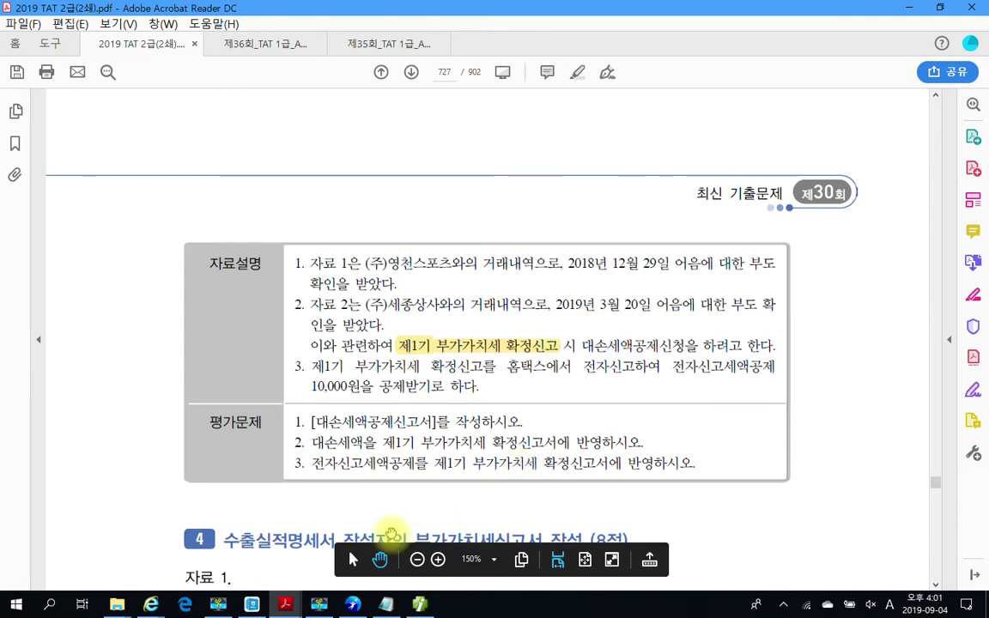
click(420, 605)
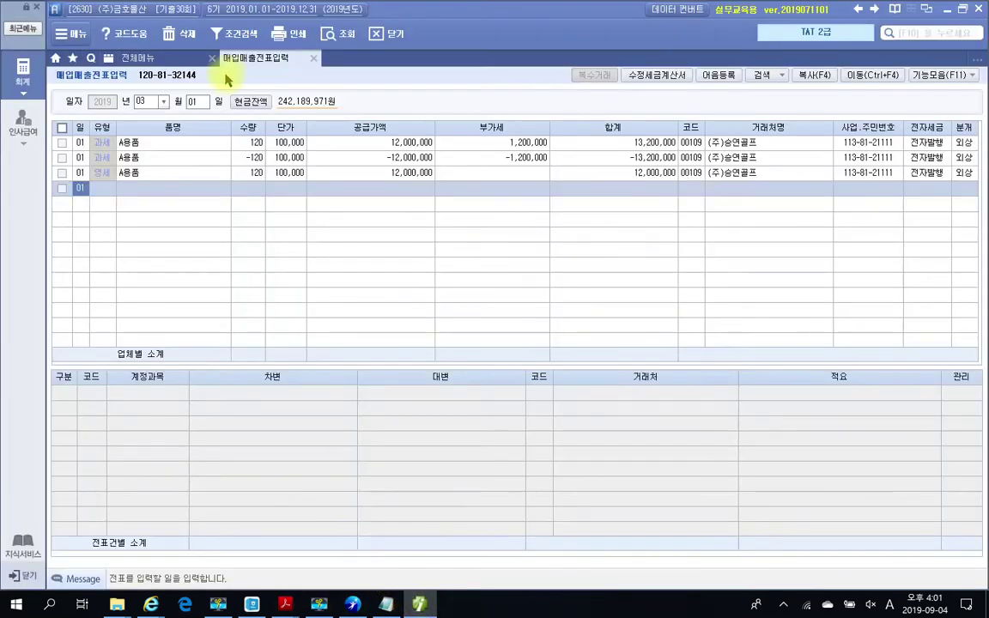
click(146, 57)
click(134, 320)
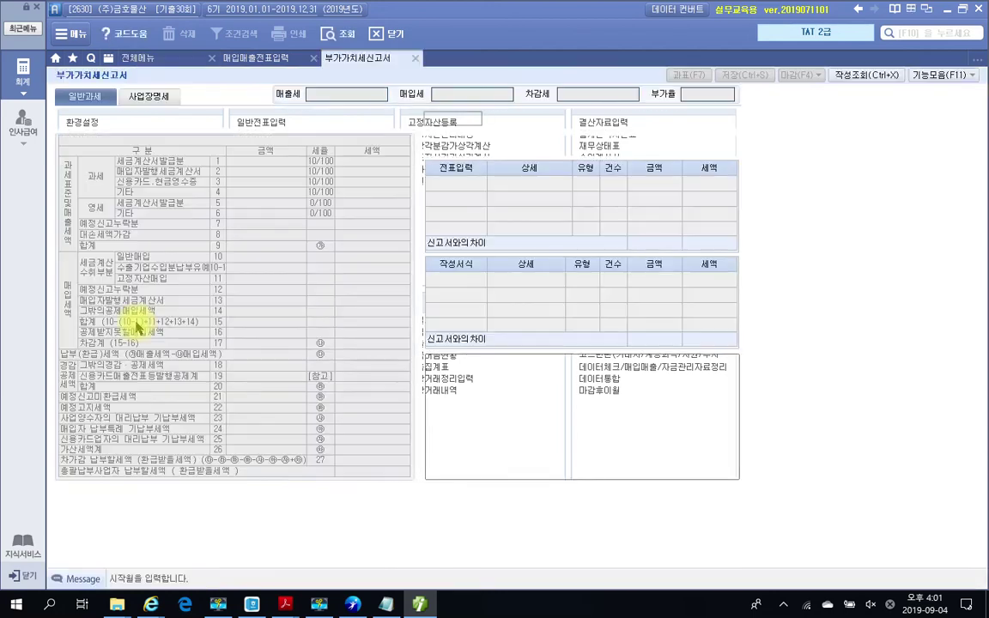
text(04016)
key(Return)
key(Return)
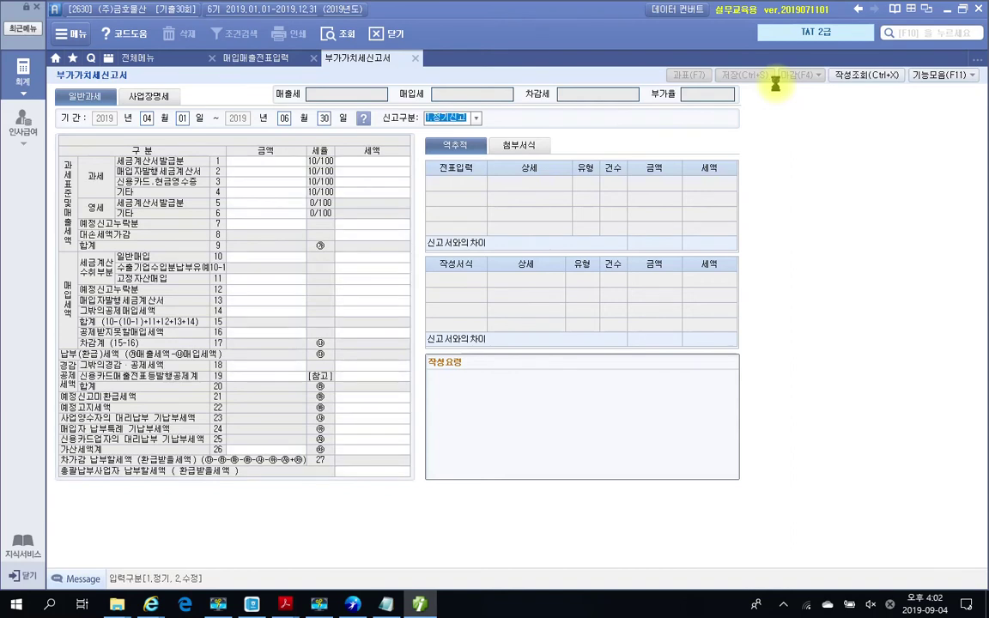
key(Return)
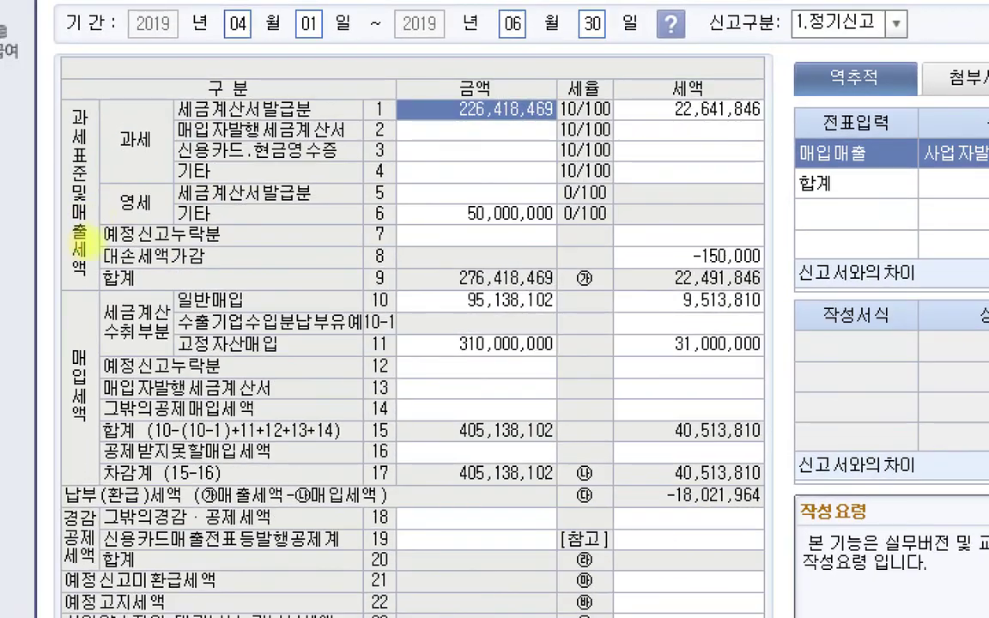
Box the 대손세액가감 line in red to check the bad-debt tax carried into the VAT return
mouse_move(82, 241)
mouse_down()
mouse_move(470, 294)
mouse_move(780, 274)
mouse_up()
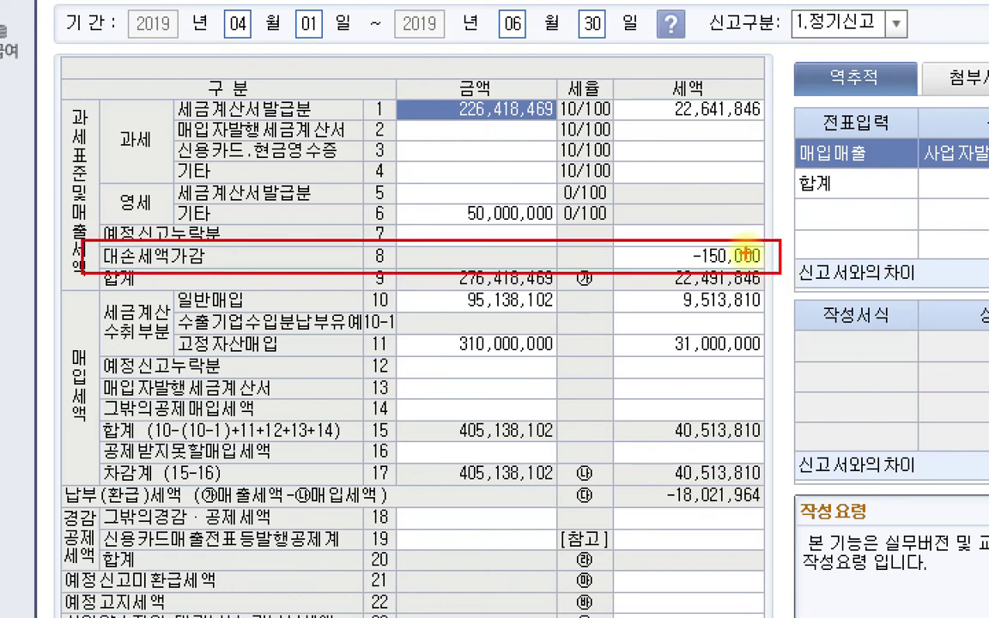
drag(739, 237, 769, 233)
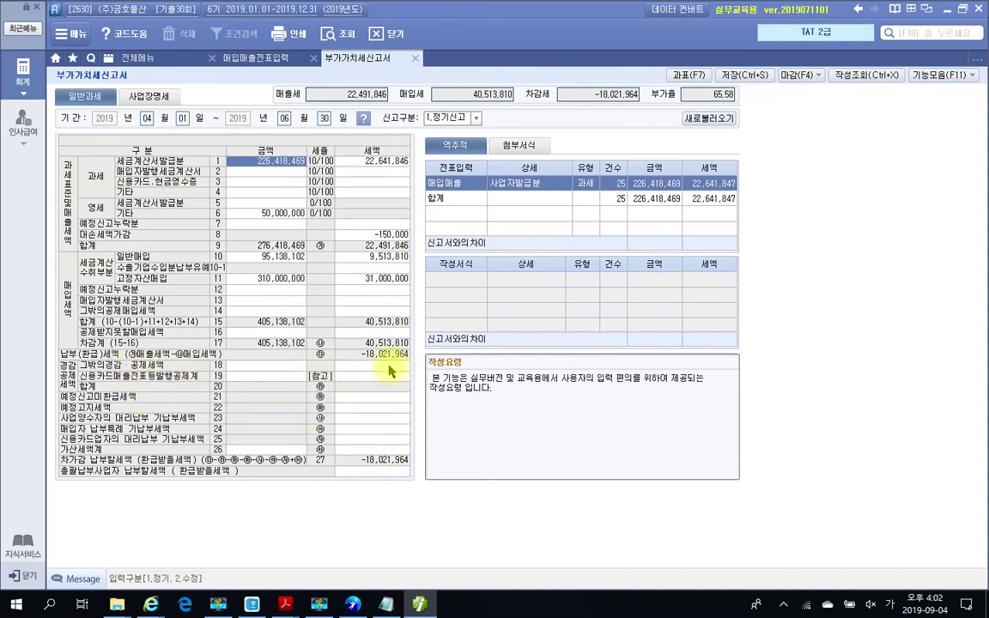
Enter a 전자신고세액공제 of 10,000 in the 그 밖의 경감·공제 세액 명세 of line 18 and return to the VAT return
click(387, 366)
double_click(388, 370)
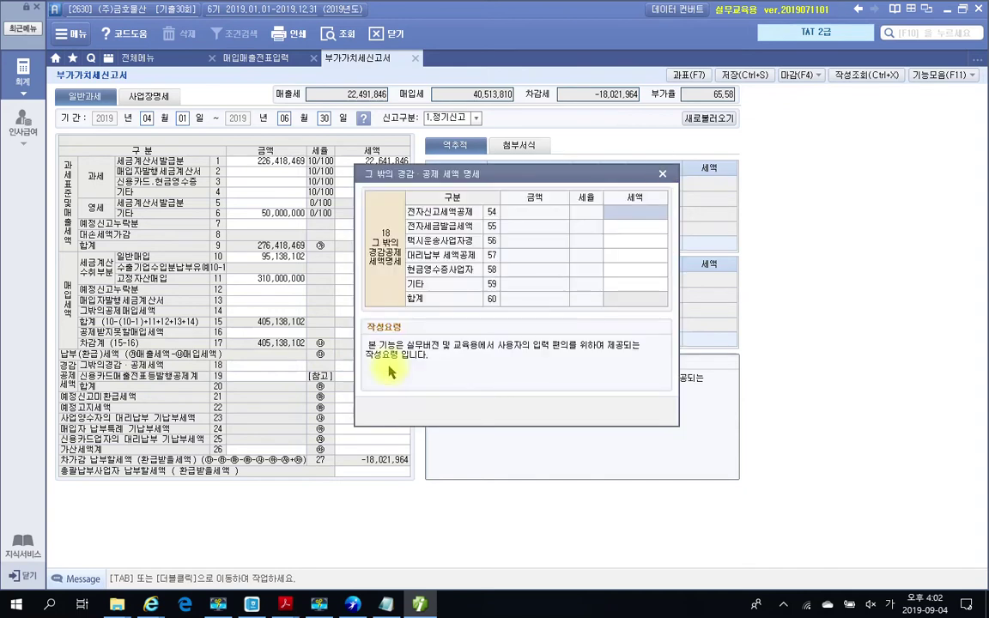
drag(469, 182, 603, 191)
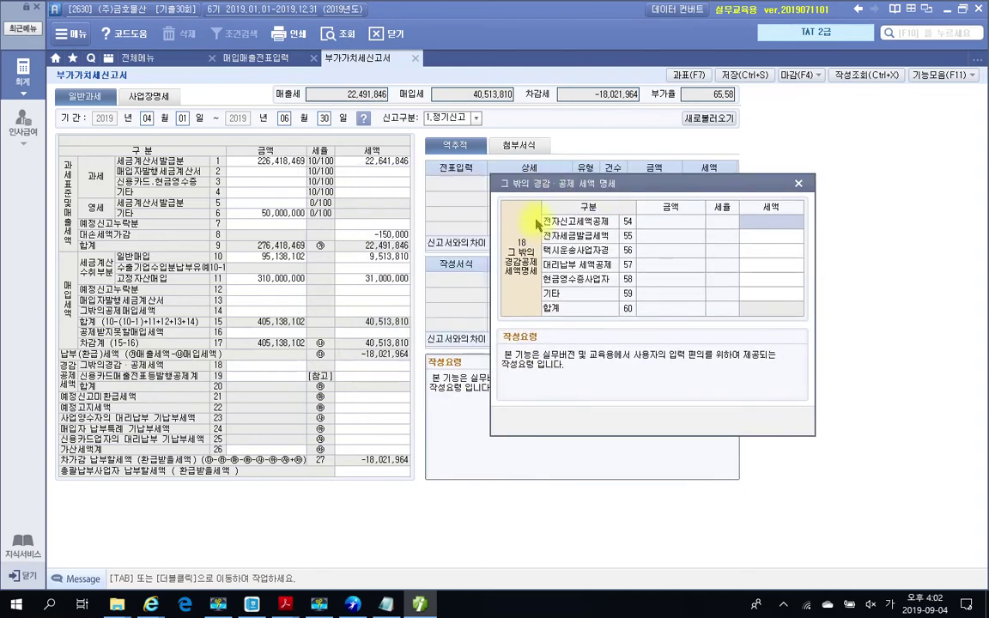
mouse_move(531, 211)
mouse_down()
mouse_move(831, 233)
mouse_move(762, 227)
mouse_up()
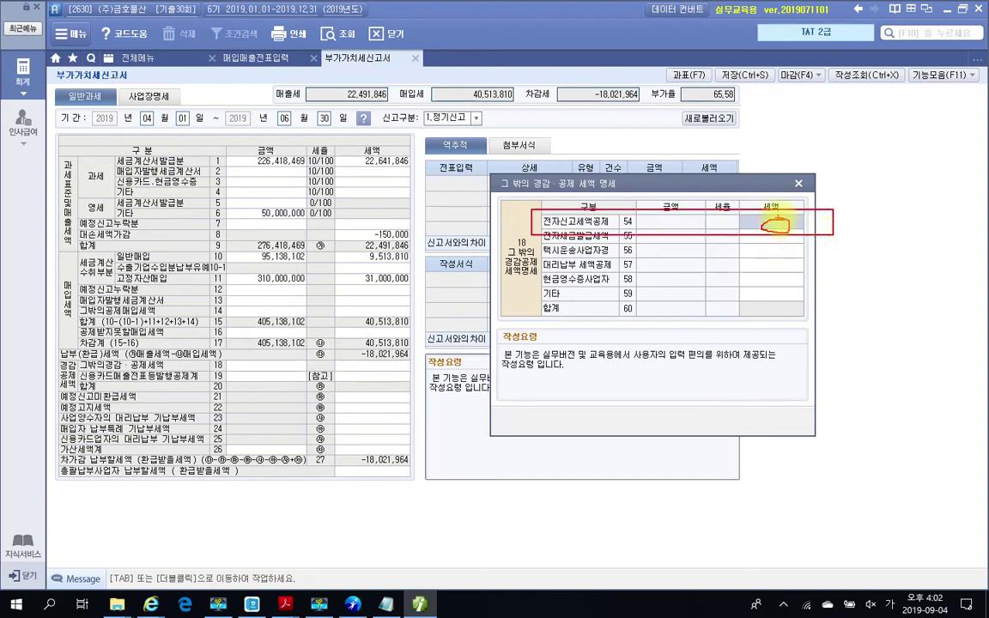
key(Escape)
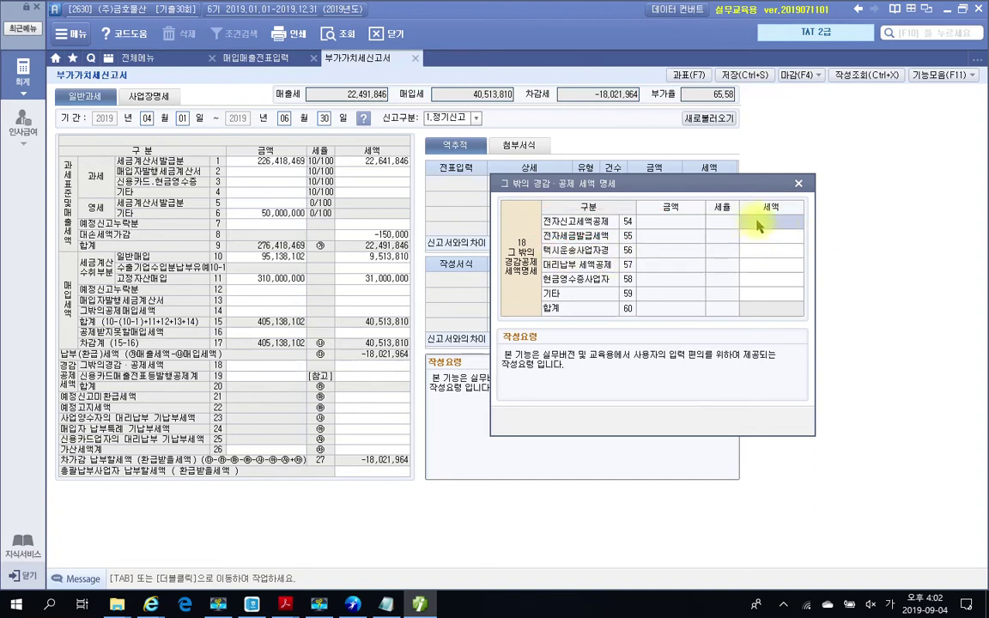
click(759, 226)
key(Return)
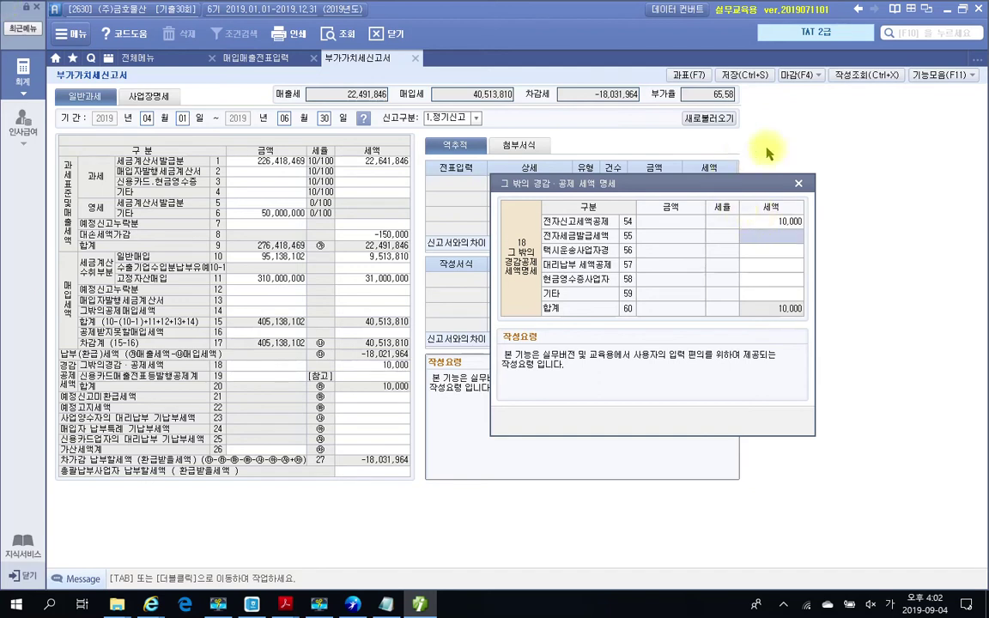
click(799, 183)
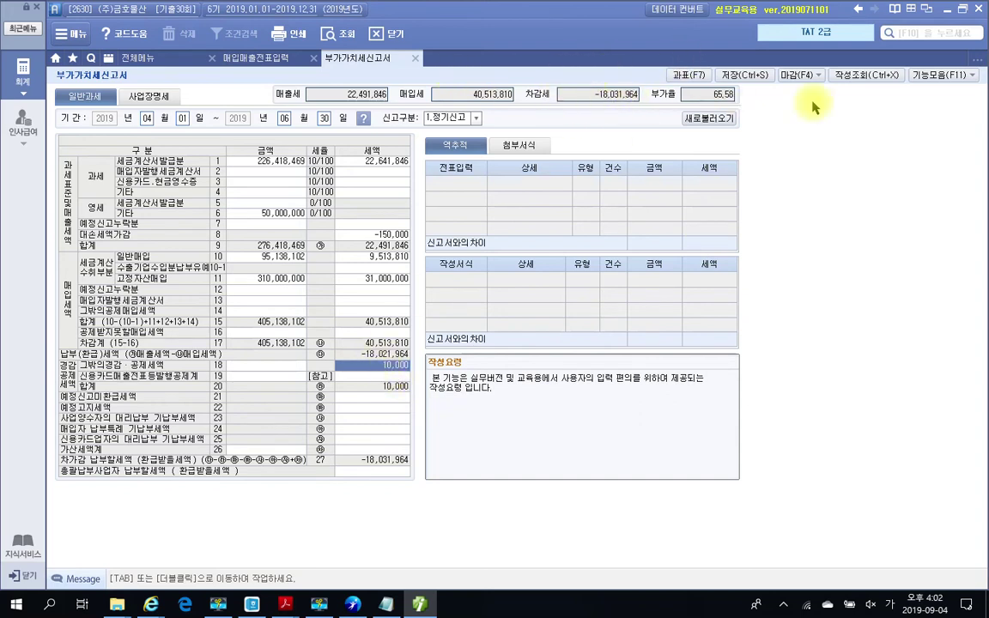
Save the 부가가치세신고서 and close it
click(744, 75)
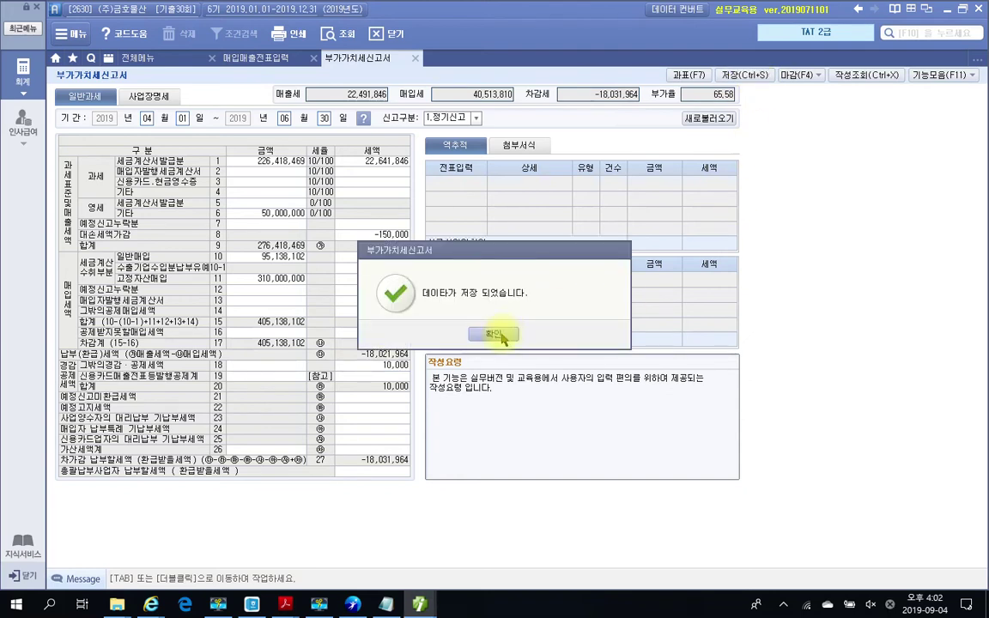
click(506, 333)
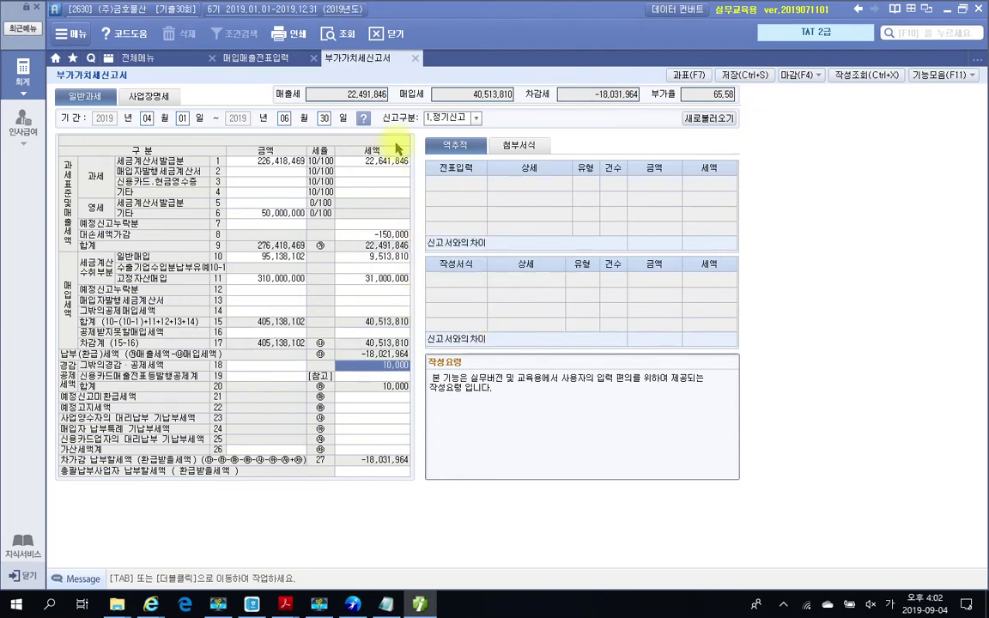
click(415, 59)
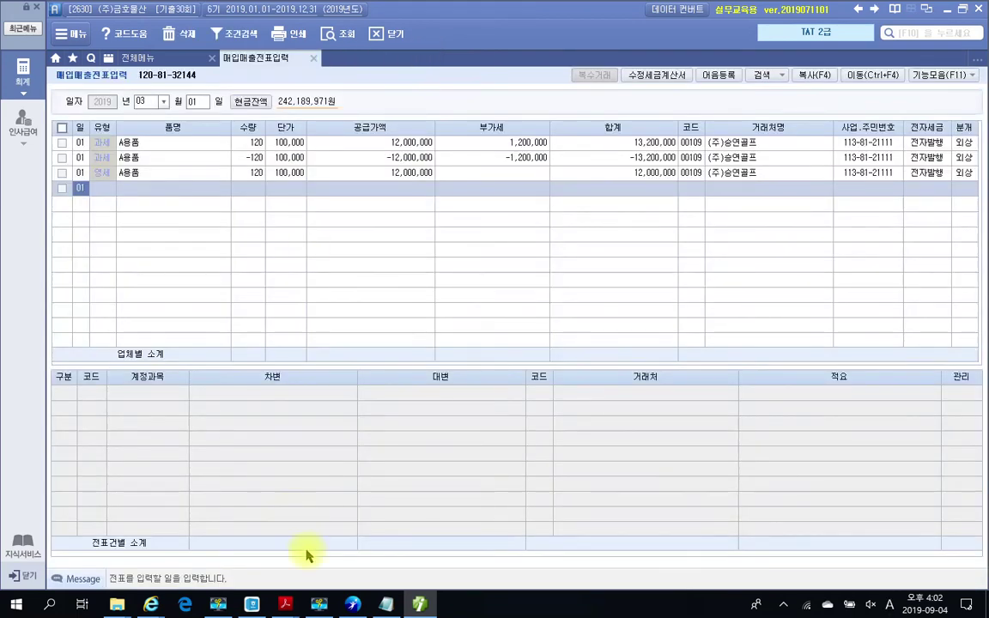
Switch to the exam PDF in Adobe Acrobat Reader and review question 3's 자료설명 against its three 평가문제 tasks, clearing the temporary marks
mouse_move(286, 600)
click(163, 550)
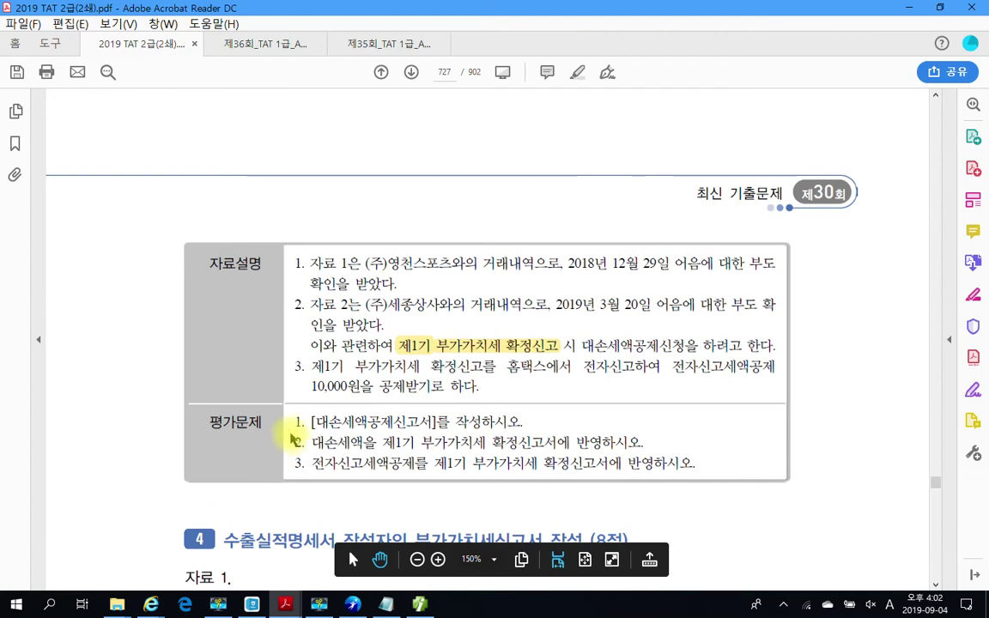
drag(312, 402, 543, 429)
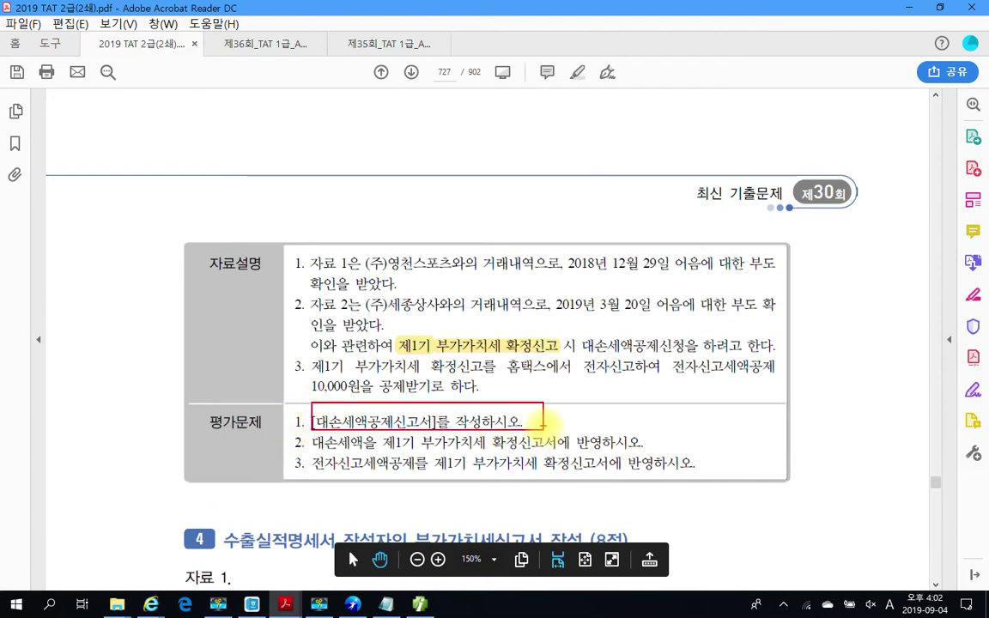
drag(309, 314, 333, 312)
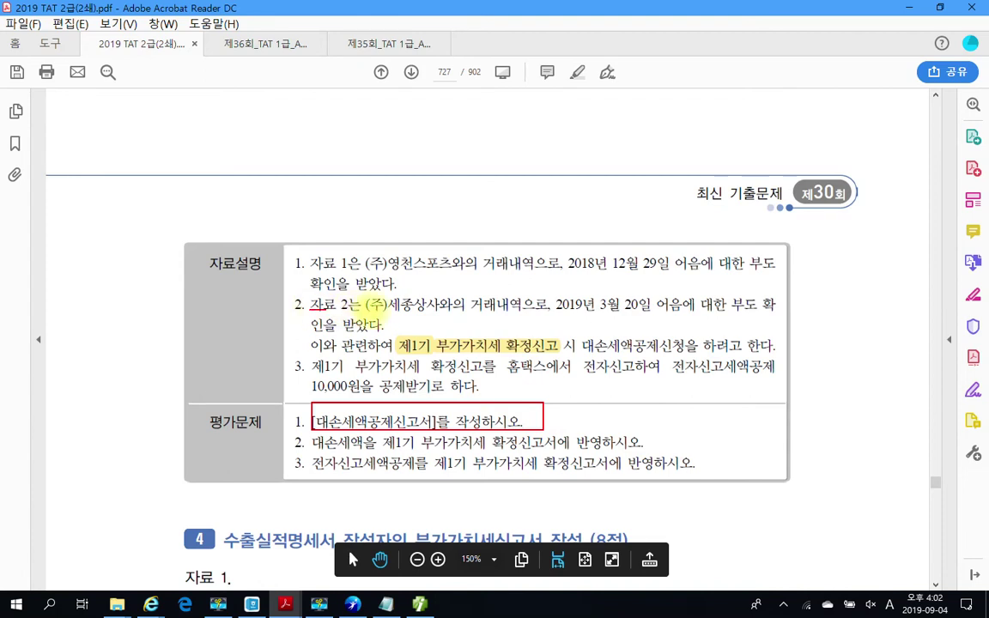
drag(547, 313, 743, 314)
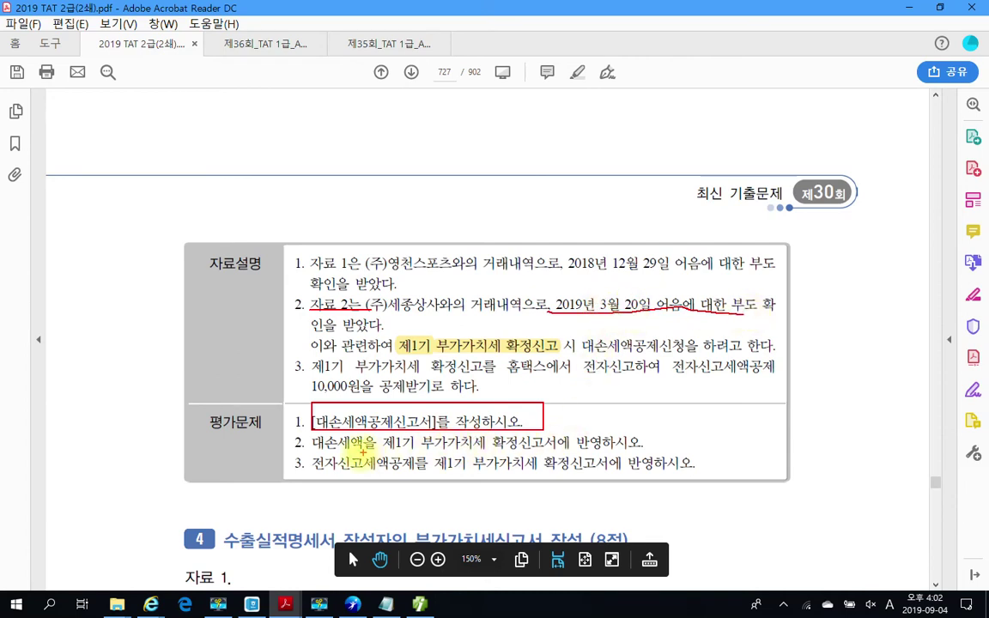
drag(314, 451, 539, 448)
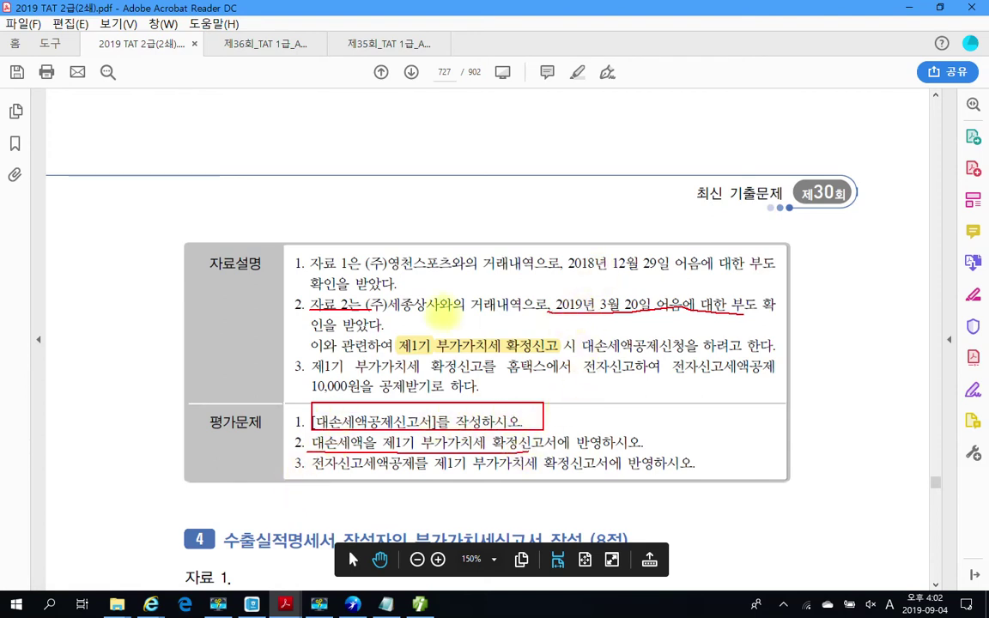
mouse_move(328, 245)
mouse_down()
mouse_move(291, 262)
mouse_move(337, 258)
mouse_move(227, 417)
mouse_move(330, 413)
mouse_up()
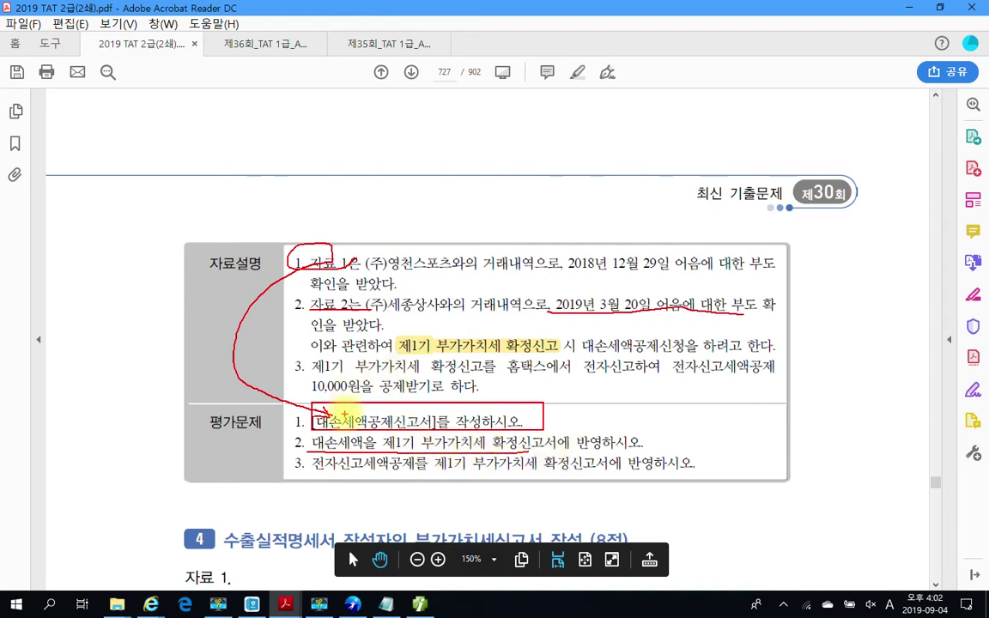
drag(540, 427, 568, 438)
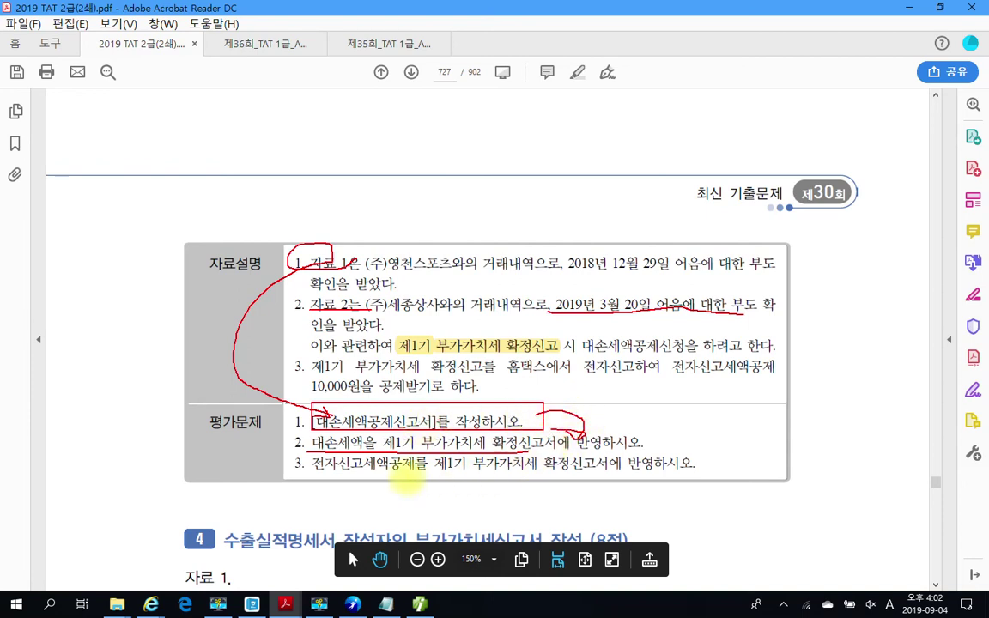
drag(313, 471, 429, 473)
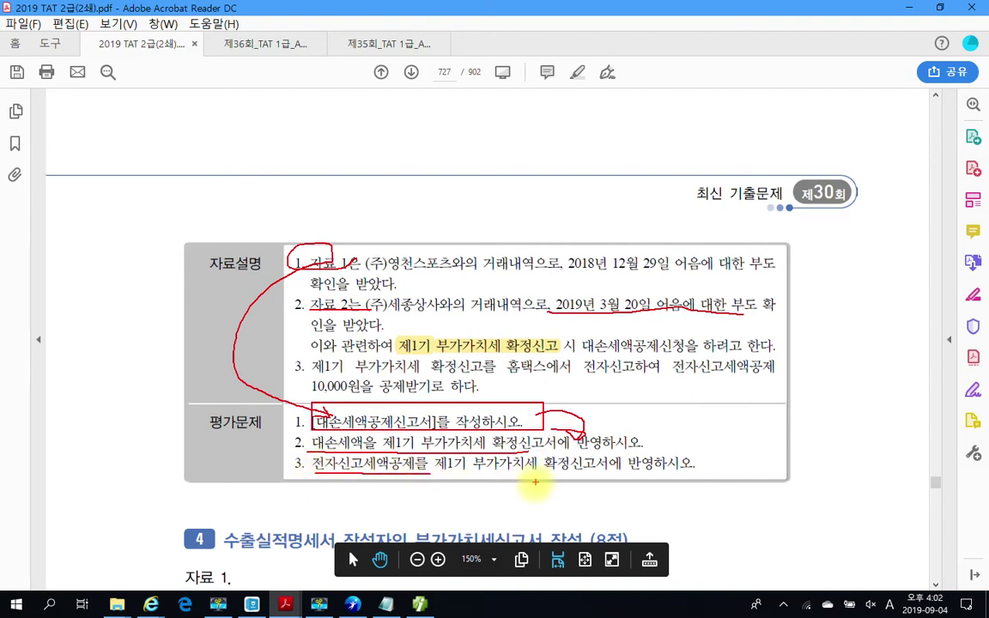
key(Escape)
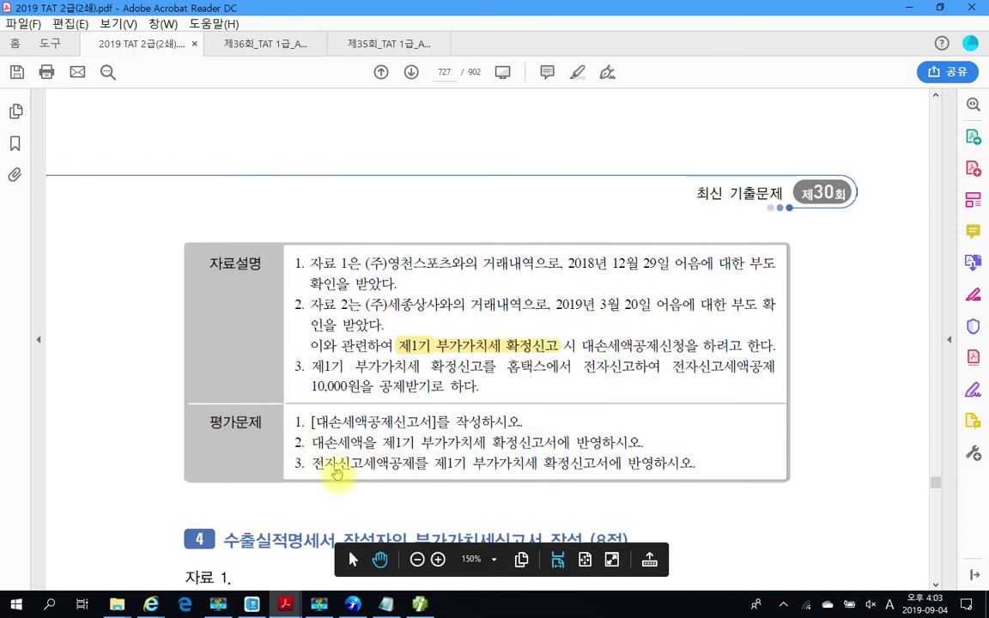
Read question 4's 자료 1, covering the 환율내역 and the 보통예금(하나은행) deposit record
scroll(410, 474, down, 5)
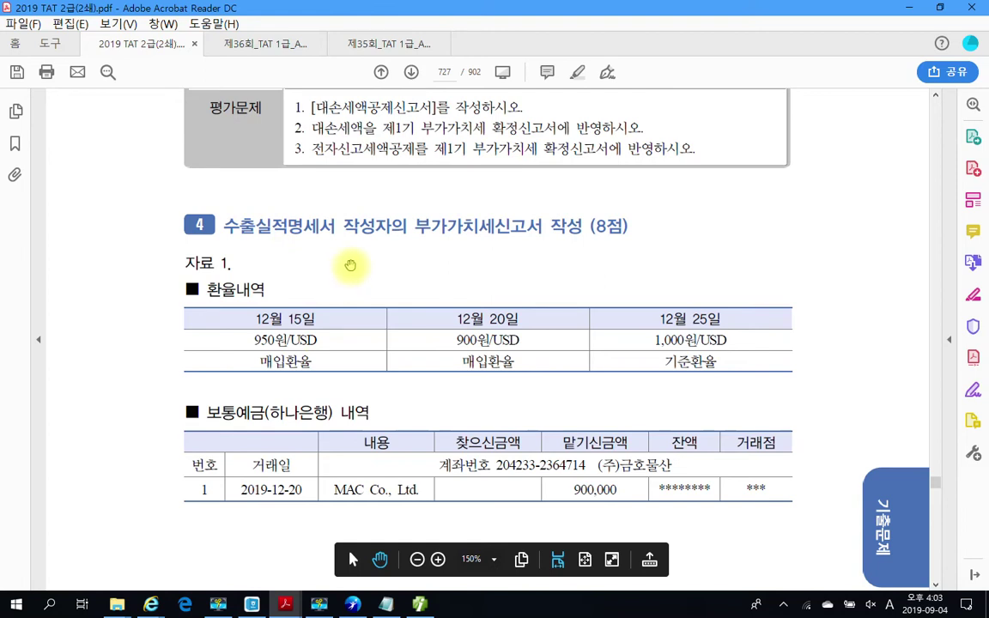
drag(593, 226, 610, 227)
click(559, 255)
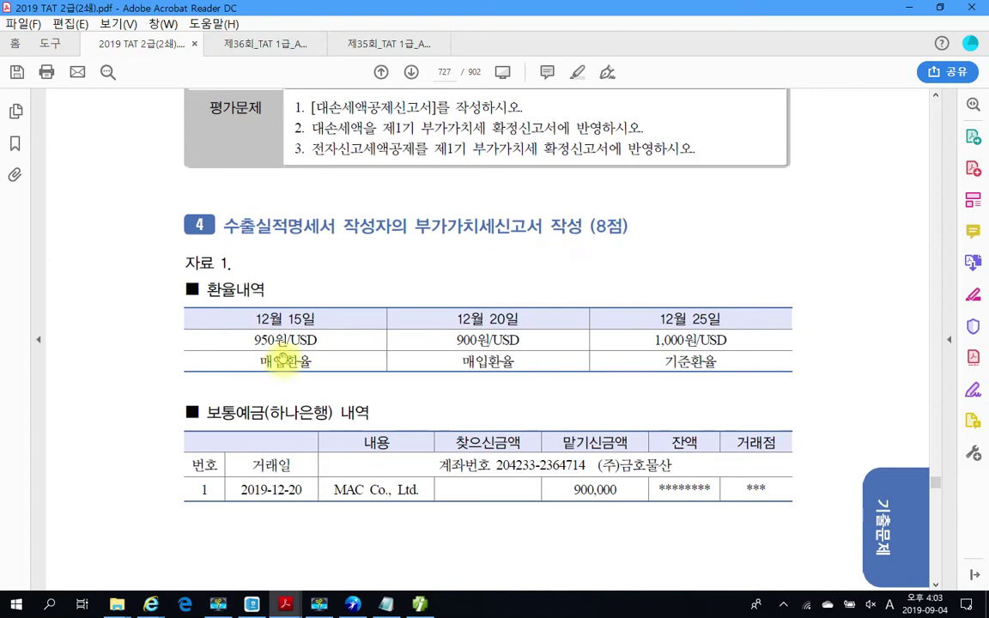
scroll(284, 360, down, 2)
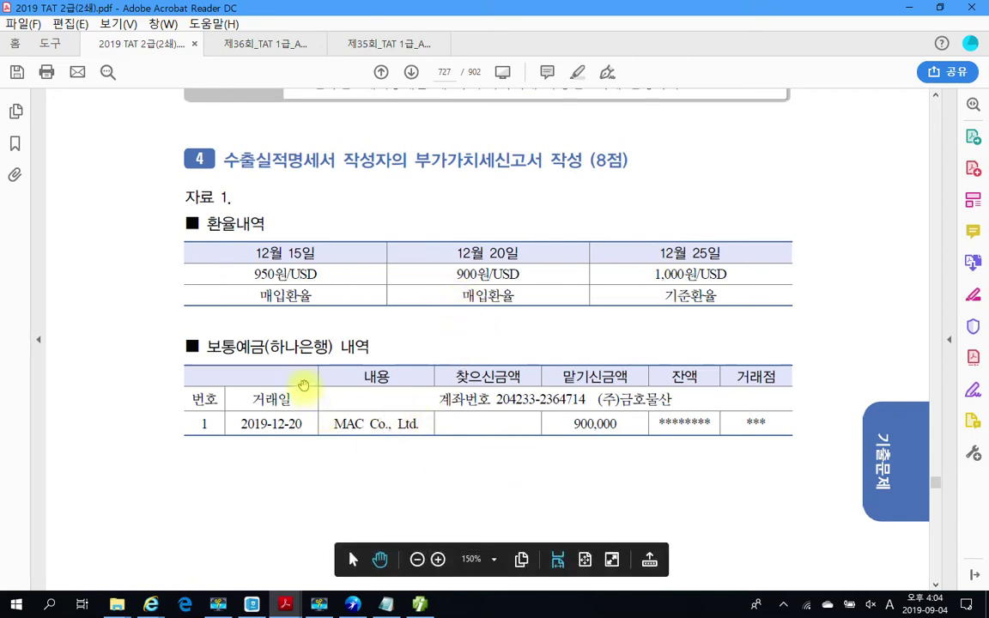
scroll(547, 404, down, 1)
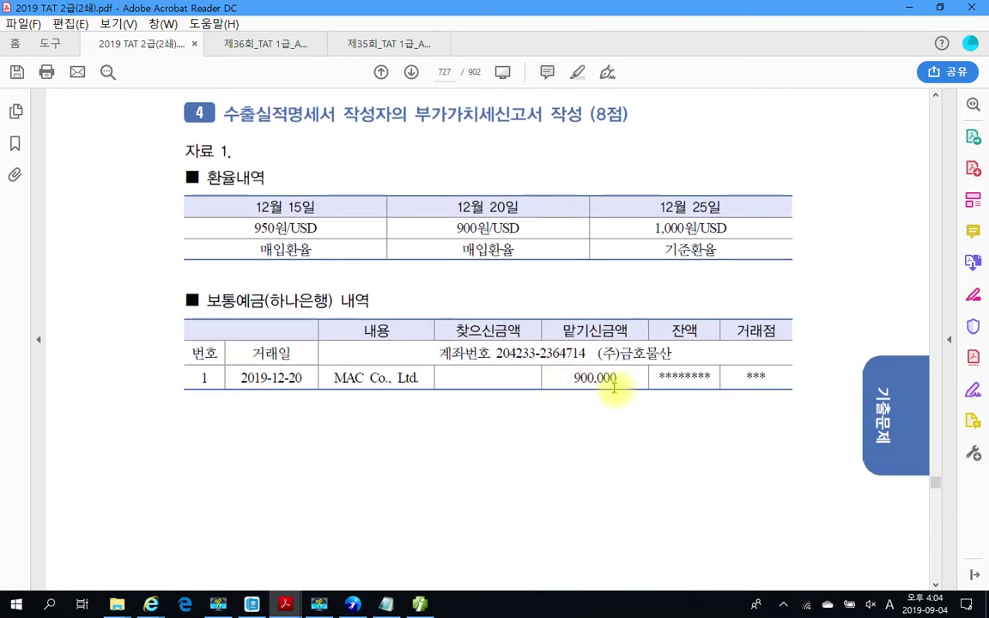
Examine the 자료 2 수출신고필증 and temporarily box its 결제금액 field in red
scroll(614, 388, down, 10)
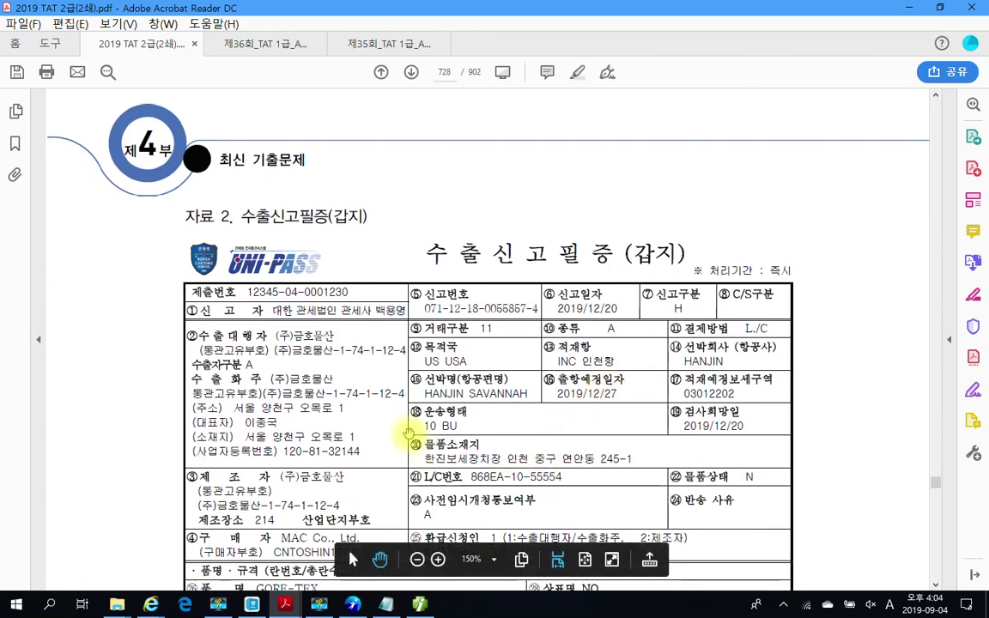
scroll(442, 377, down, 1)
scroll(442, 378, down, 1)
scroll(442, 378, down, 11)
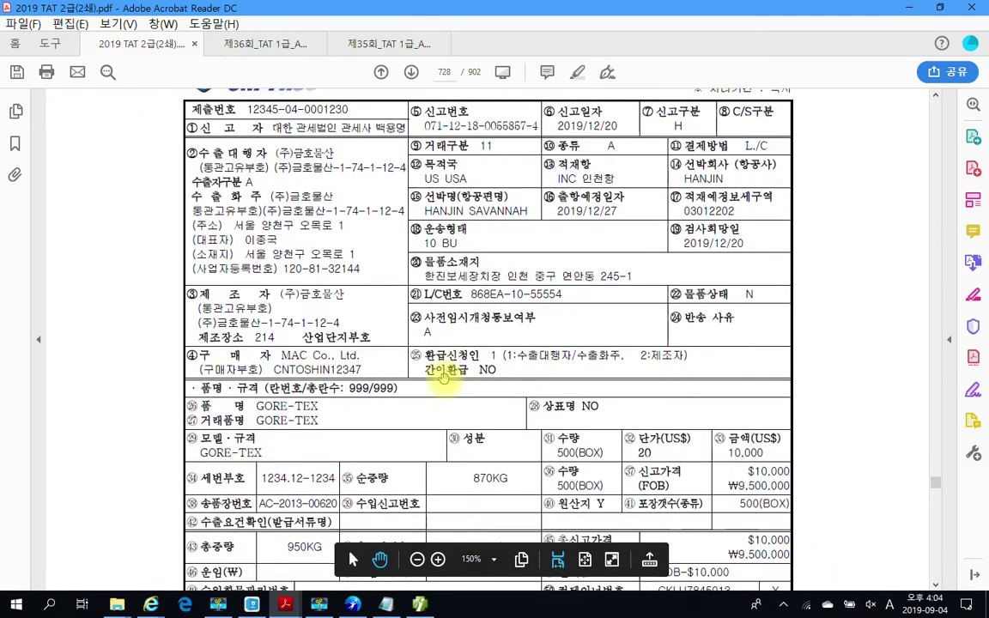
scroll(442, 378, down, 1)
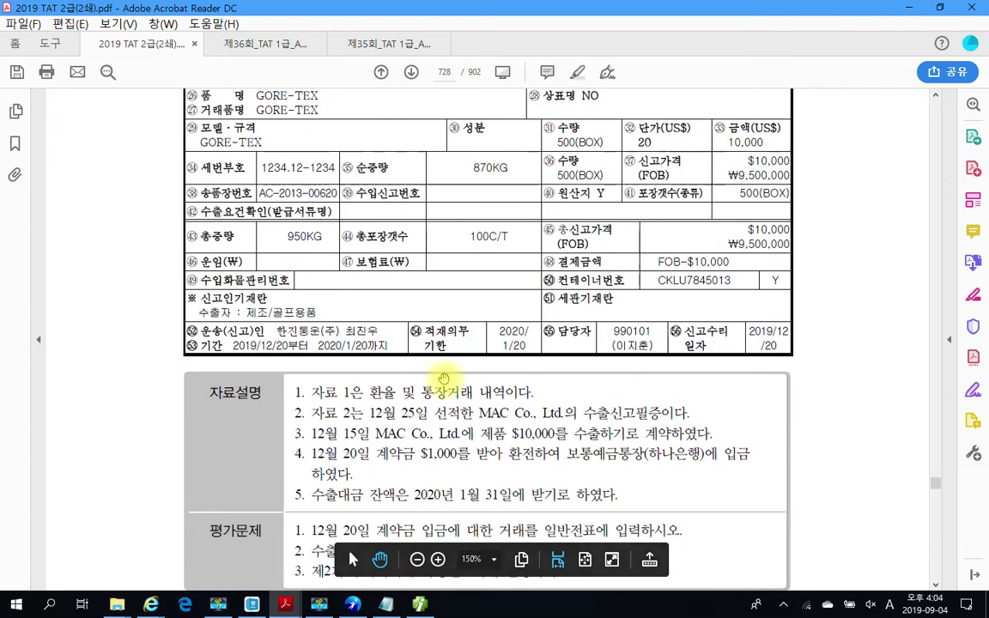
scroll(442, 378, up, 2)
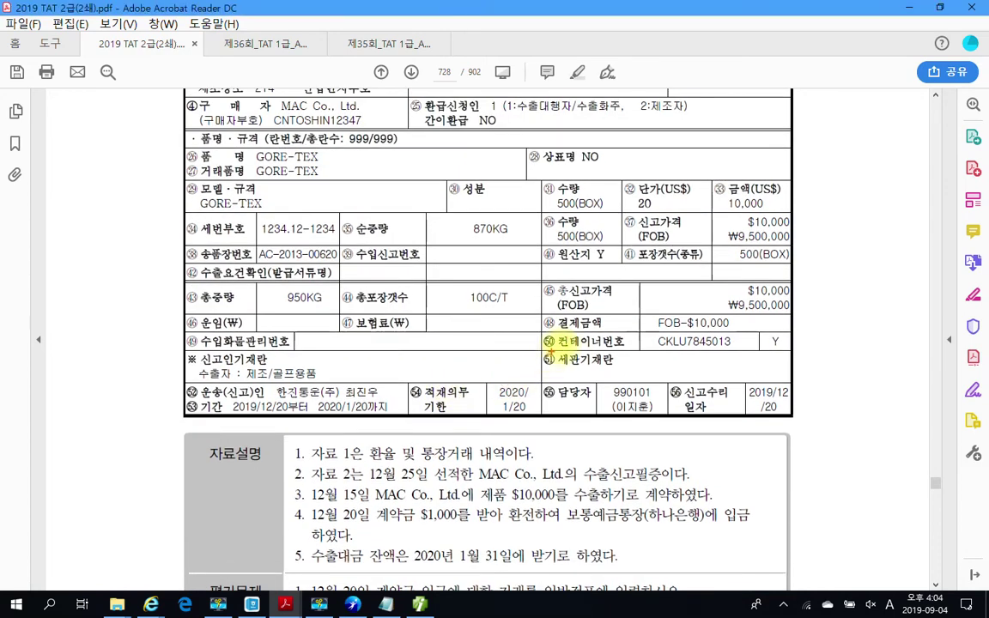
drag(541, 312, 822, 339)
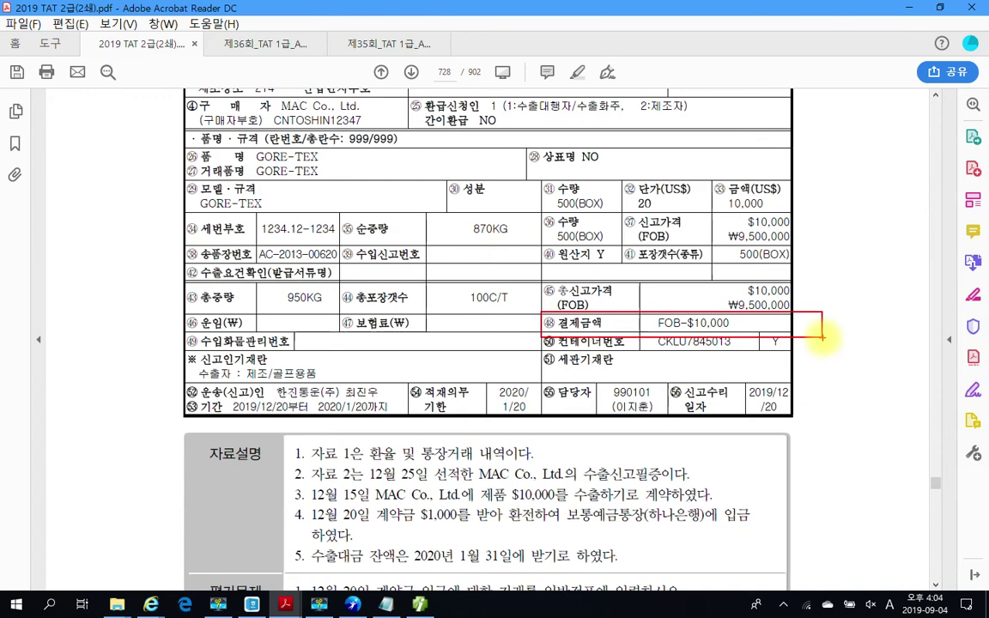
key(Escape)
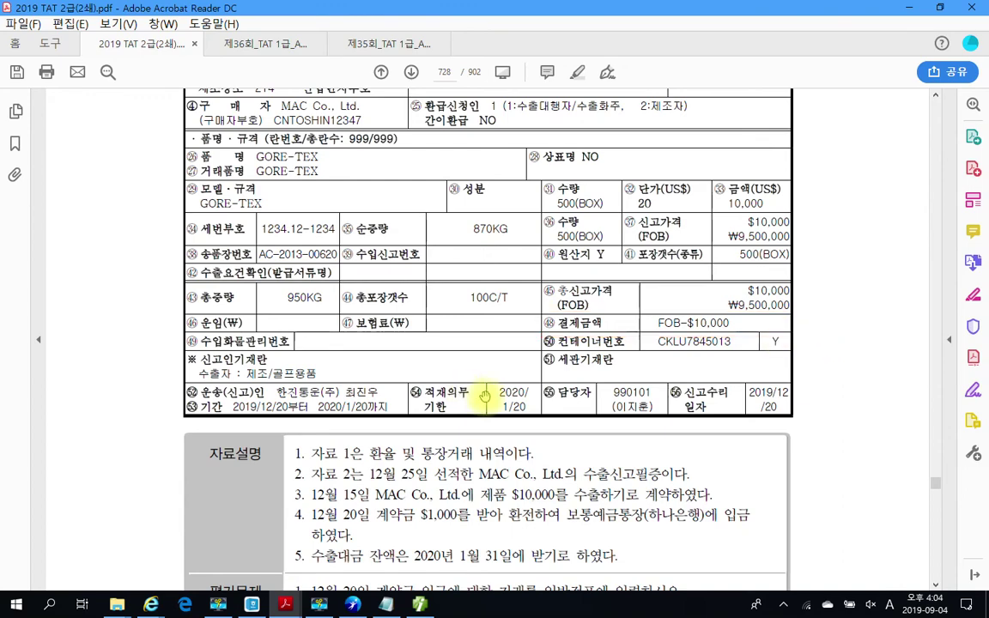
Examine the 수출신고필증, temporarily marking its 신고일자 field, and read on to question 4's 자료설명 and 평가문제
scroll(609, 391, up, 8)
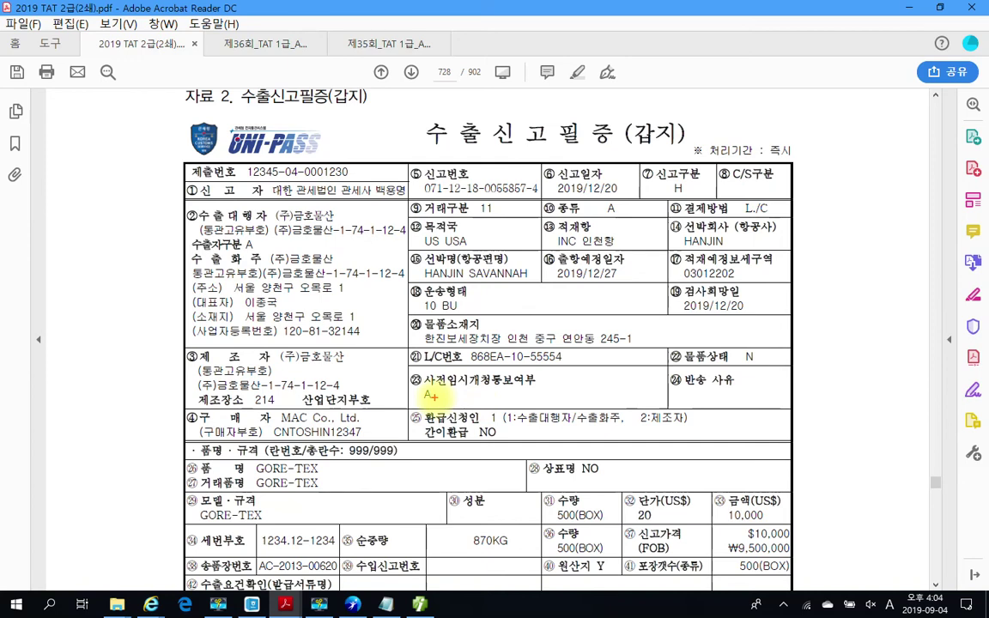
drag(604, 165, 562, 189)
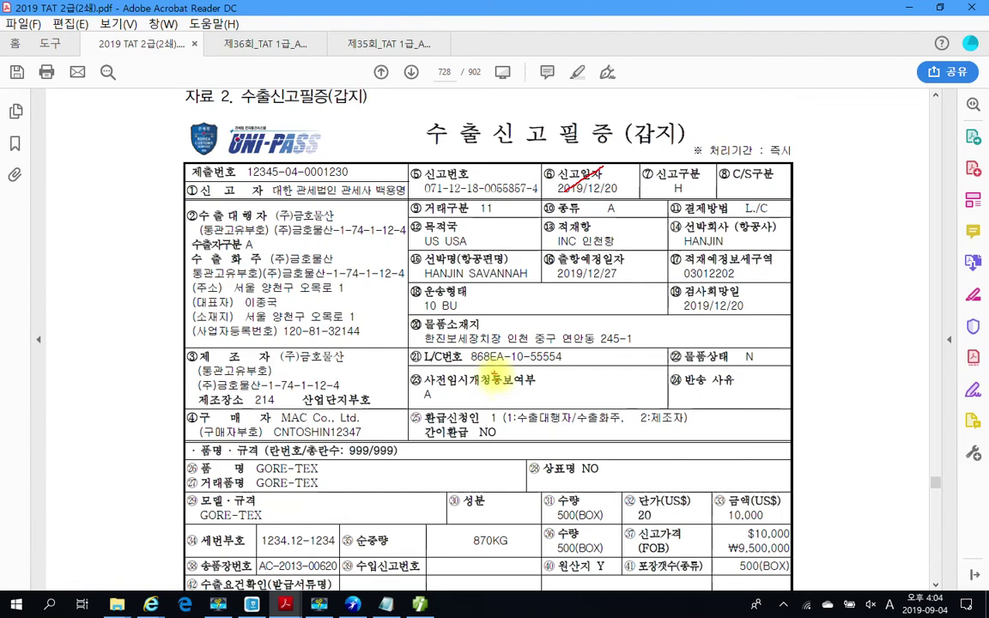
scroll(608, 395, down, 2)
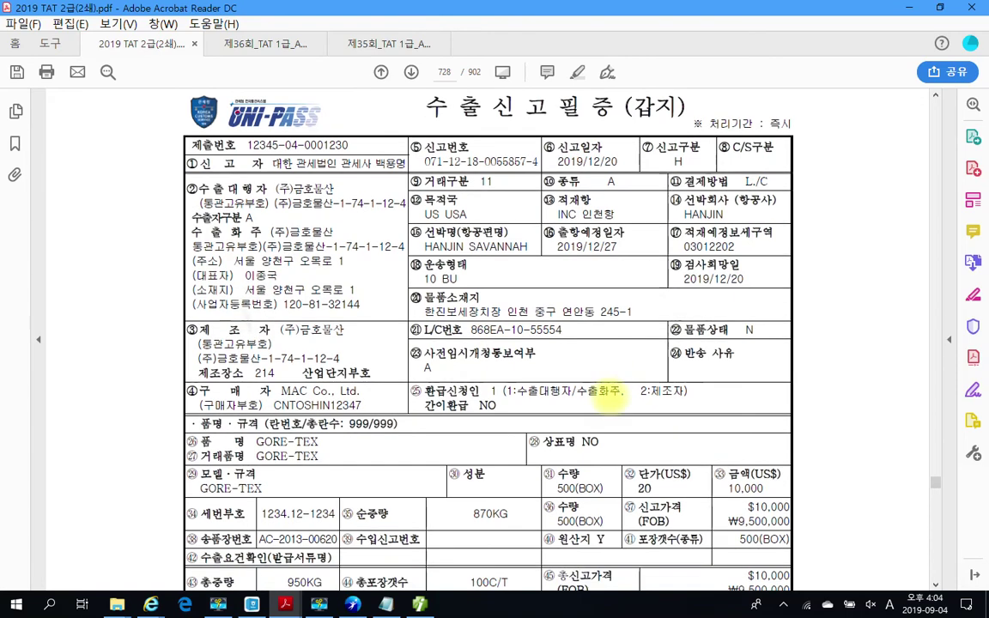
scroll(608, 395, down, 4)
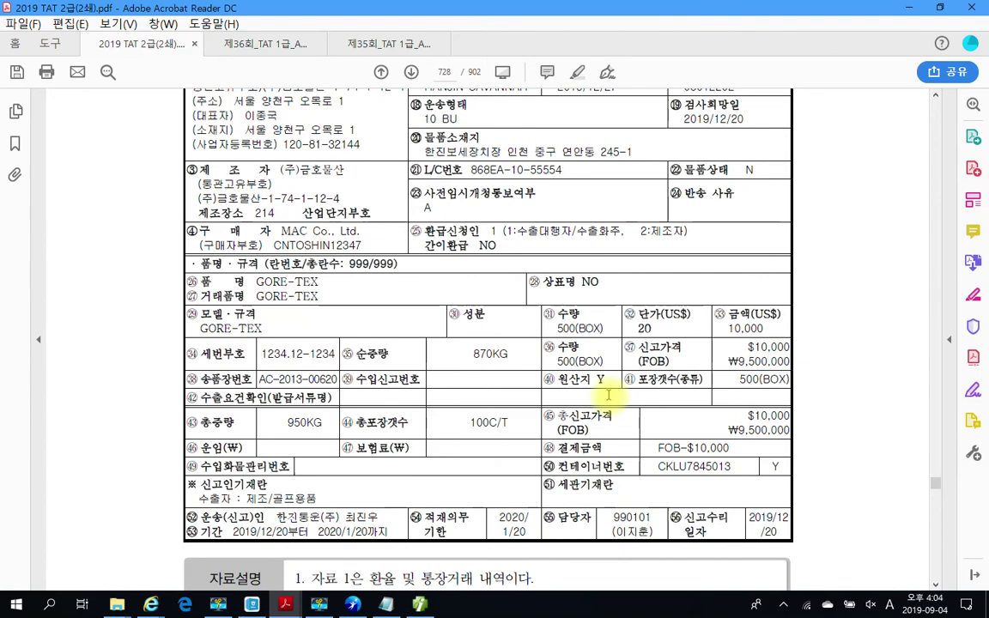
scroll(608, 395, down, 3)
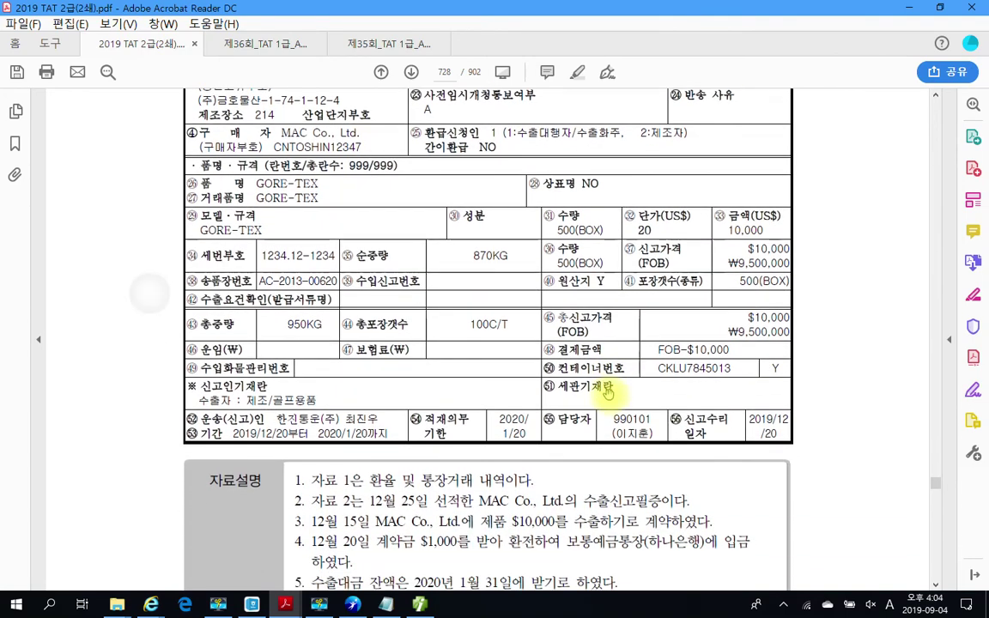
scroll(607, 390, down, 4)
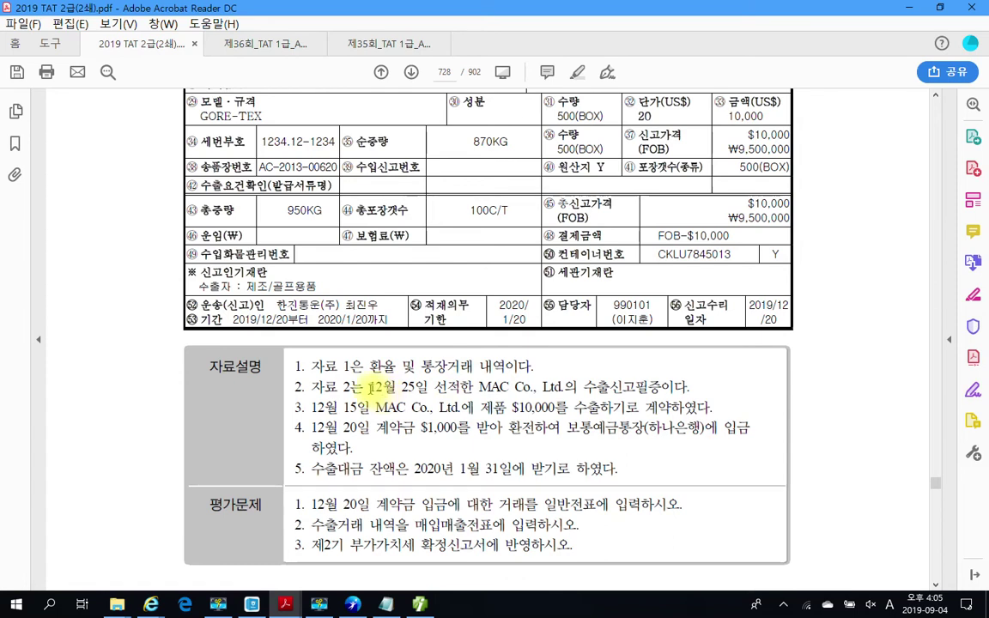
Highlight "12월 25일 선적한", "계약금 $1,000를" and "보통예금통장(하나은행)에 입금" in question 4's 자료설명
drag(369, 386, 471, 388)
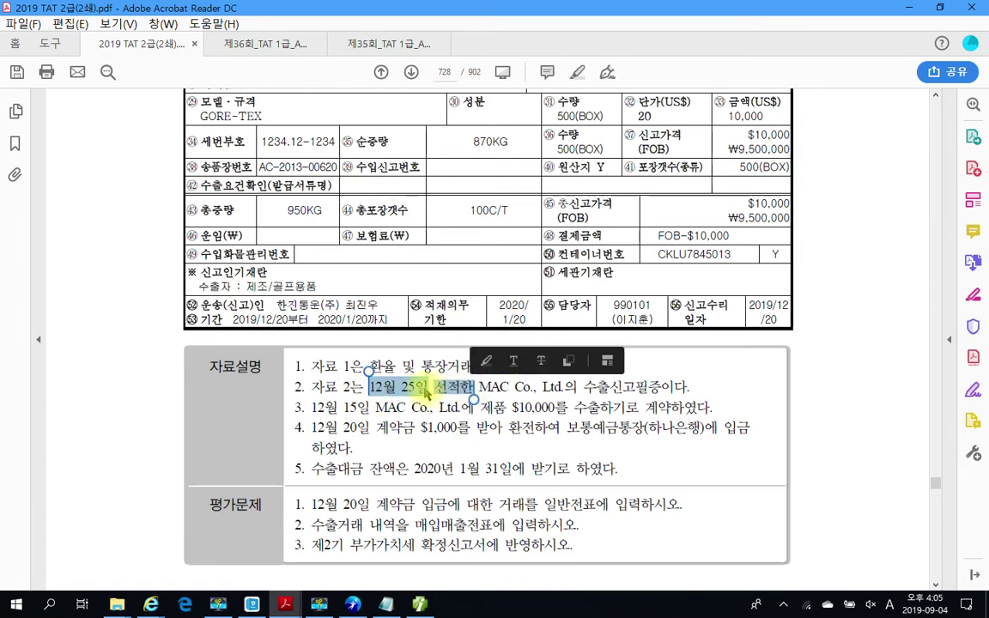
right_click(426, 390)
click(485, 427)
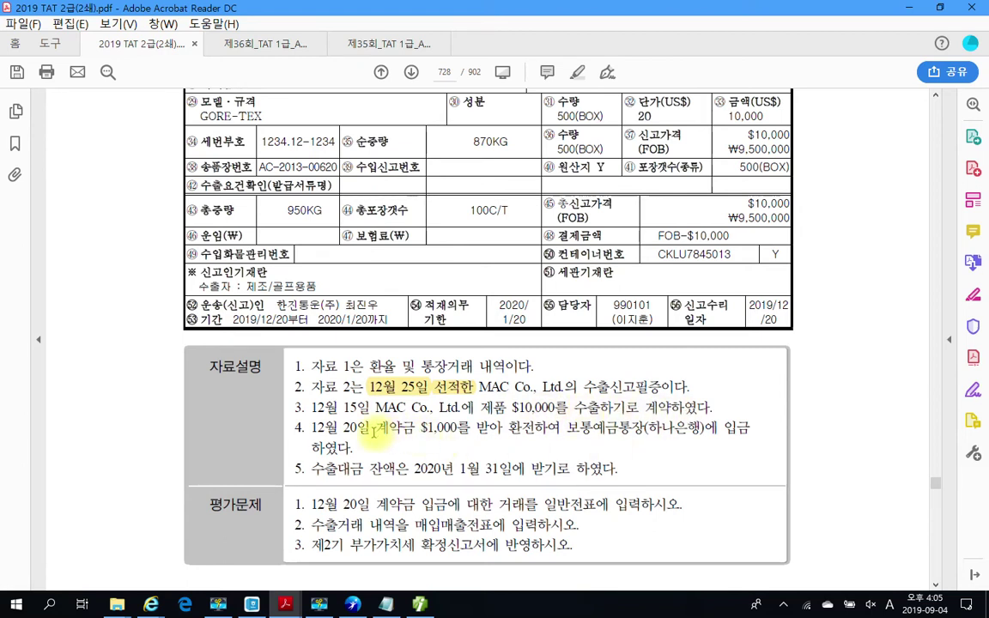
drag(375, 427, 439, 429)
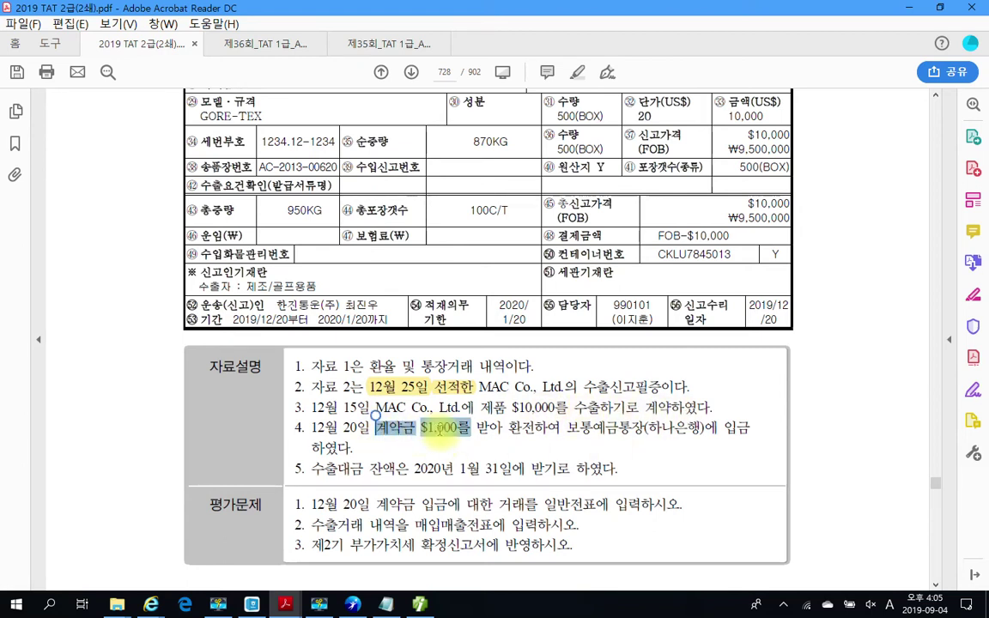
right_click(439, 429)
click(463, 468)
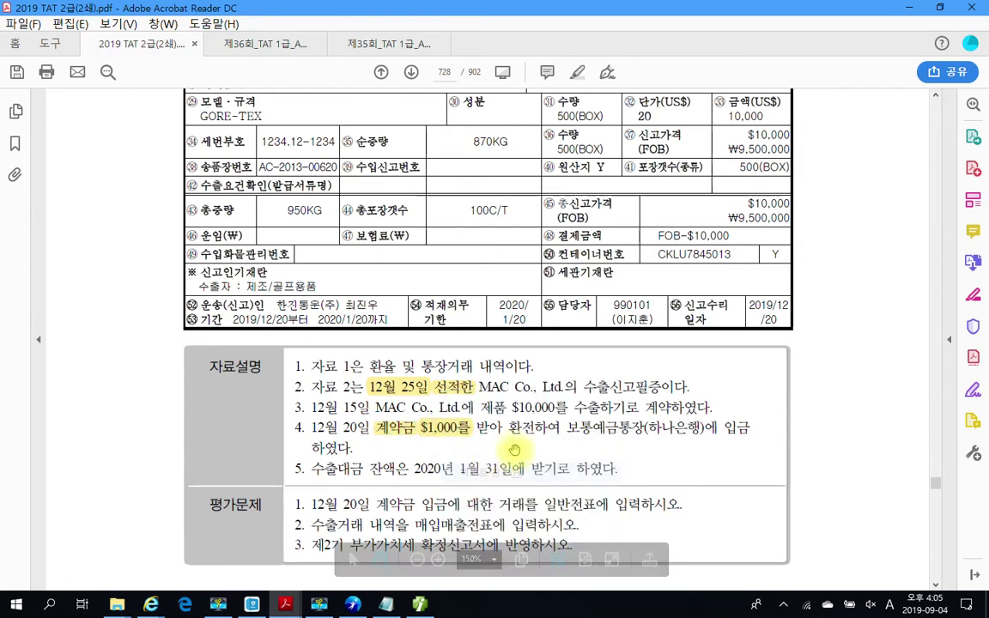
drag(566, 427, 748, 429)
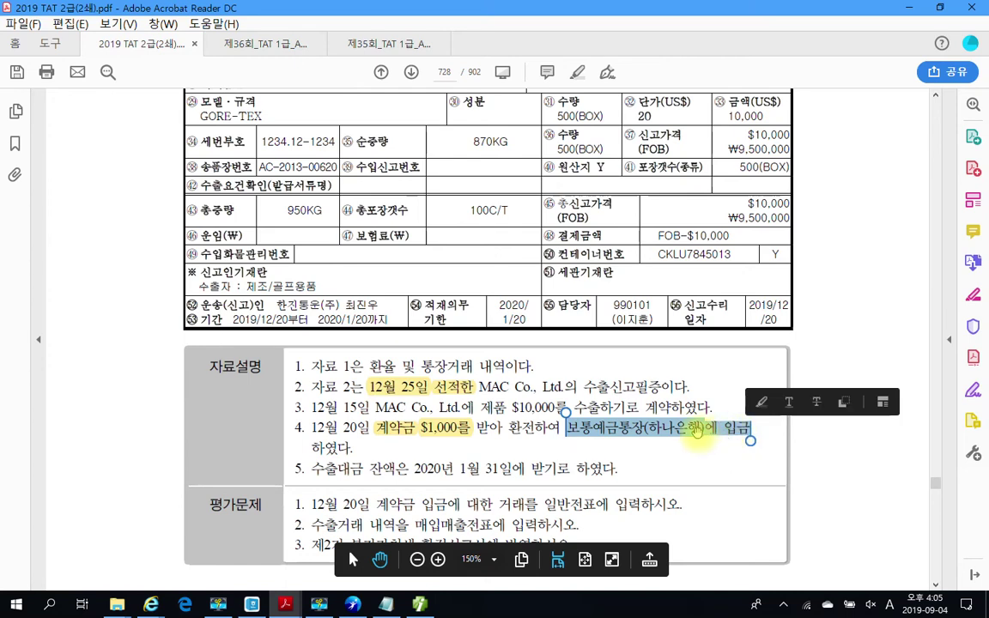
right_click(747, 435)
click(735, 475)
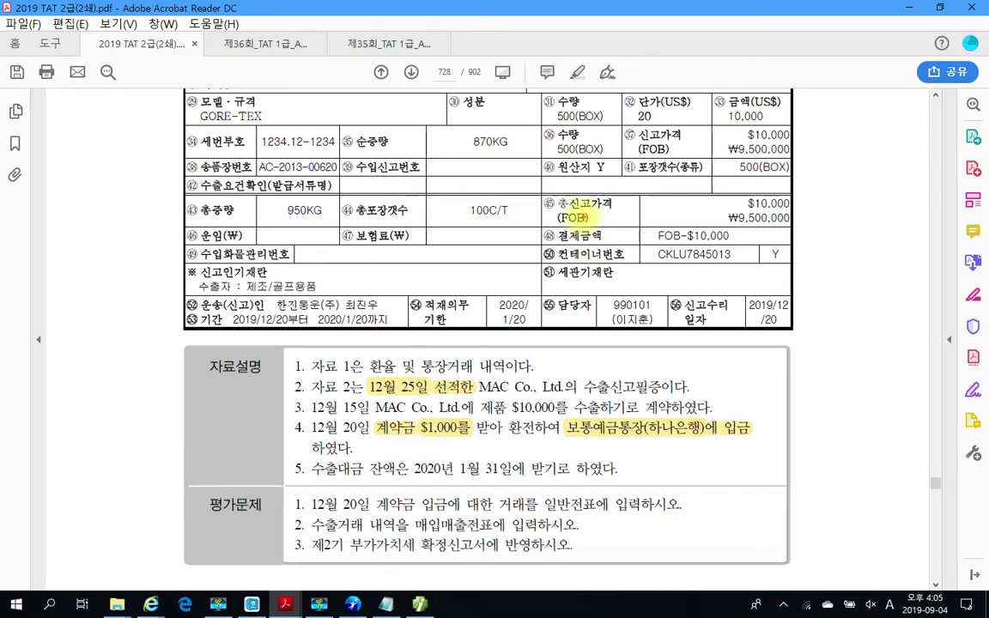
Temporarily box the 결제금액 FOB-$10,000 field and the $1,000 계약금 in red, and write a circled 9000 beside the declaration
mouse_move(539, 224)
mouse_down()
mouse_move(670, 246)
mouse_move(769, 246)
mouse_up()
drag(407, 420, 482, 440)
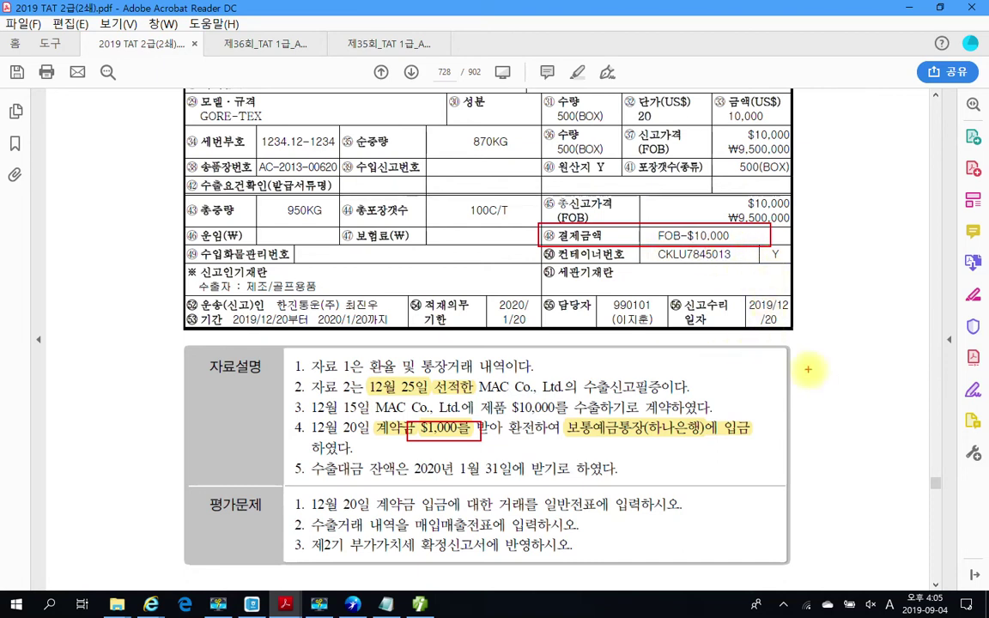
mouse_move(795, 230)
mouse_down()
mouse_move(815, 233)
mouse_move(803, 281)
mouse_up()
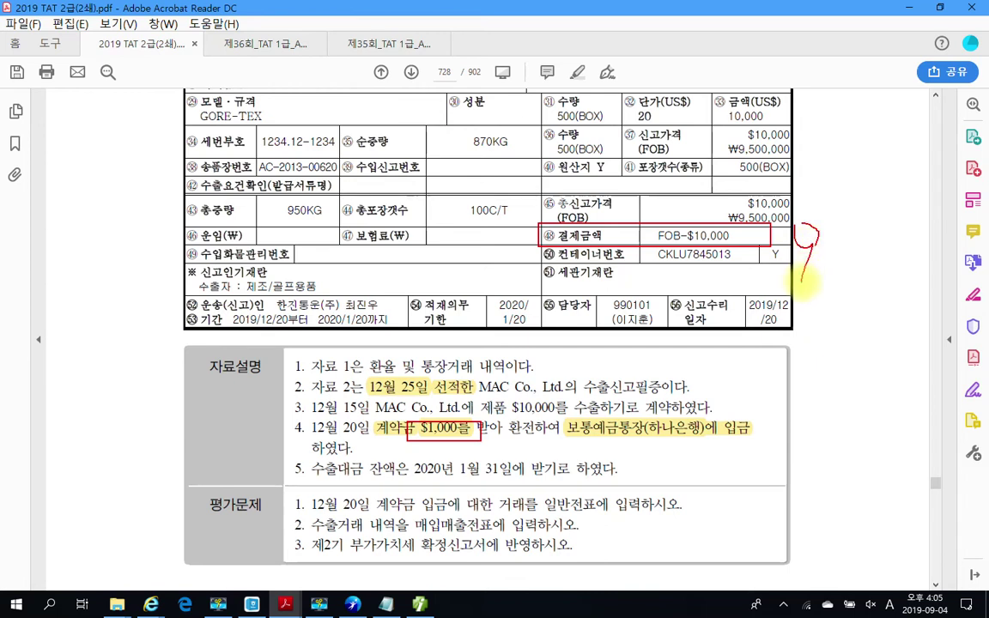
drag(826, 228, 891, 218)
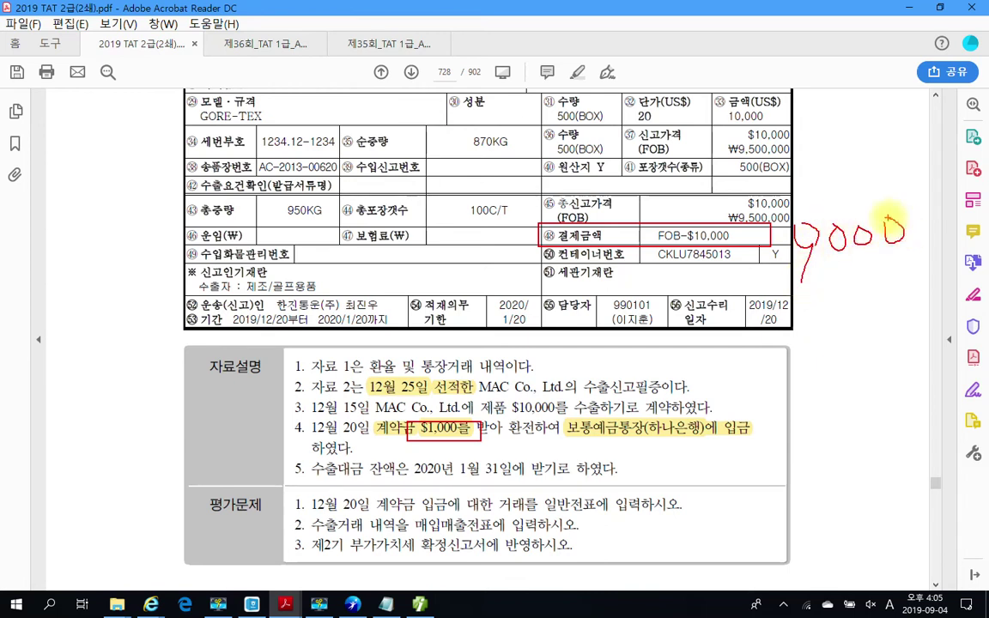
drag(858, 297, 897, 286)
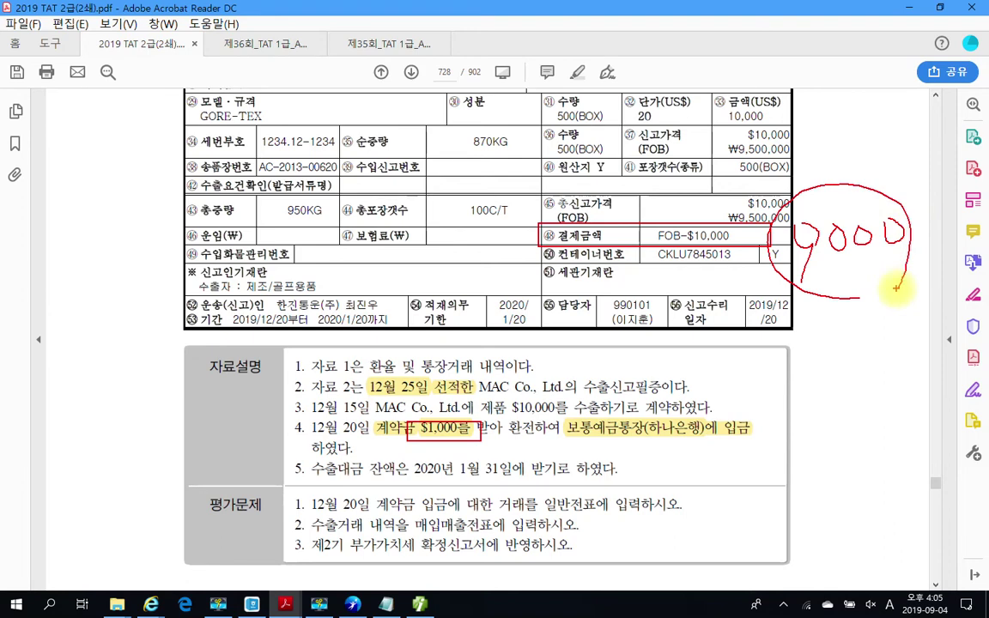
Temporarily mark the 12월 25일, 12월 20일 and 1월 31일 details and 평가문제 1 in red, and clear all the marks
drag(388, 360, 423, 393)
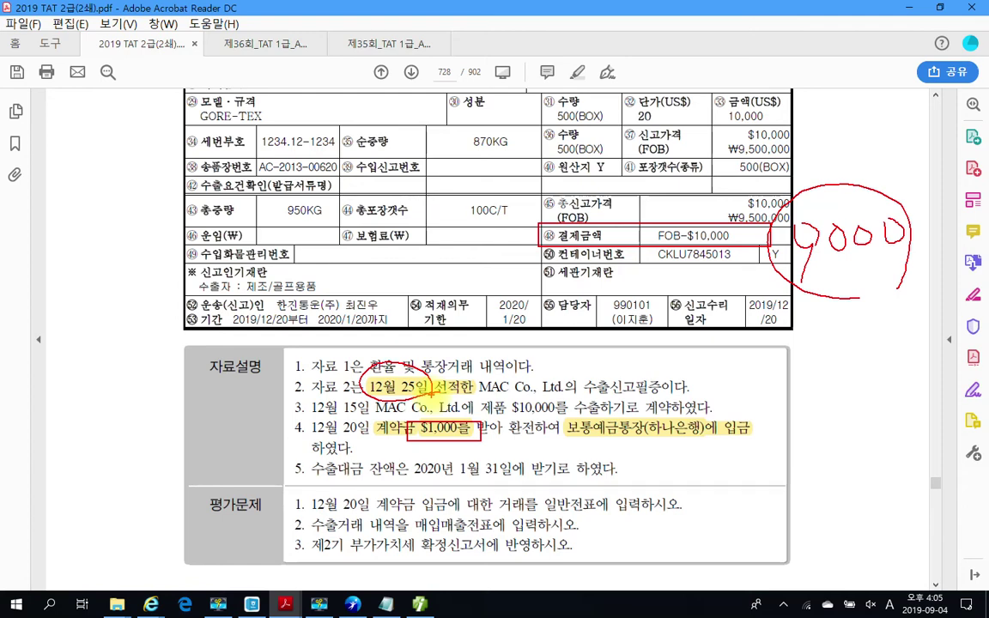
mouse_move(420, 413)
mouse_down()
mouse_move(472, 436)
mouse_move(417, 414)
mouse_up()
drag(315, 446, 375, 436)
drag(511, 417, 517, 452)
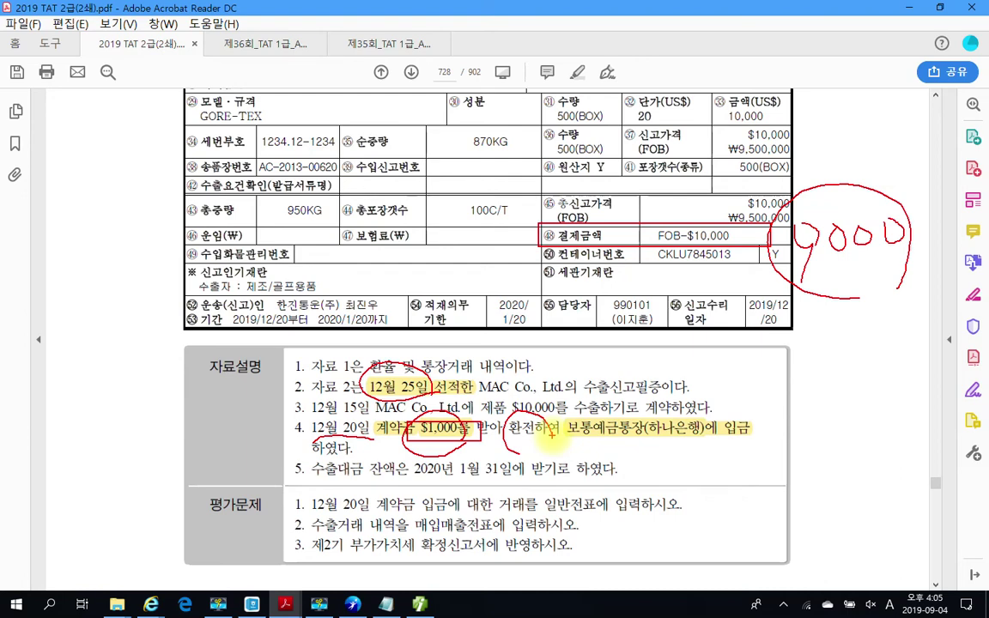
drag(459, 485, 562, 486)
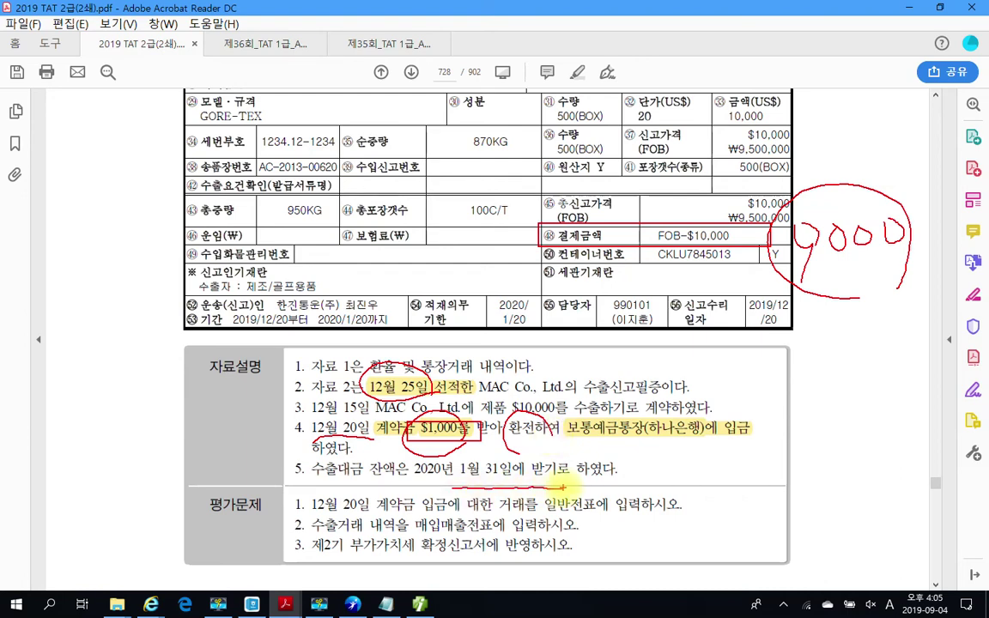
mouse_move(798, 202)
mouse_down()
mouse_move(776, 275)
mouse_move(815, 300)
mouse_move(908, 266)
mouse_move(865, 321)
mouse_up()
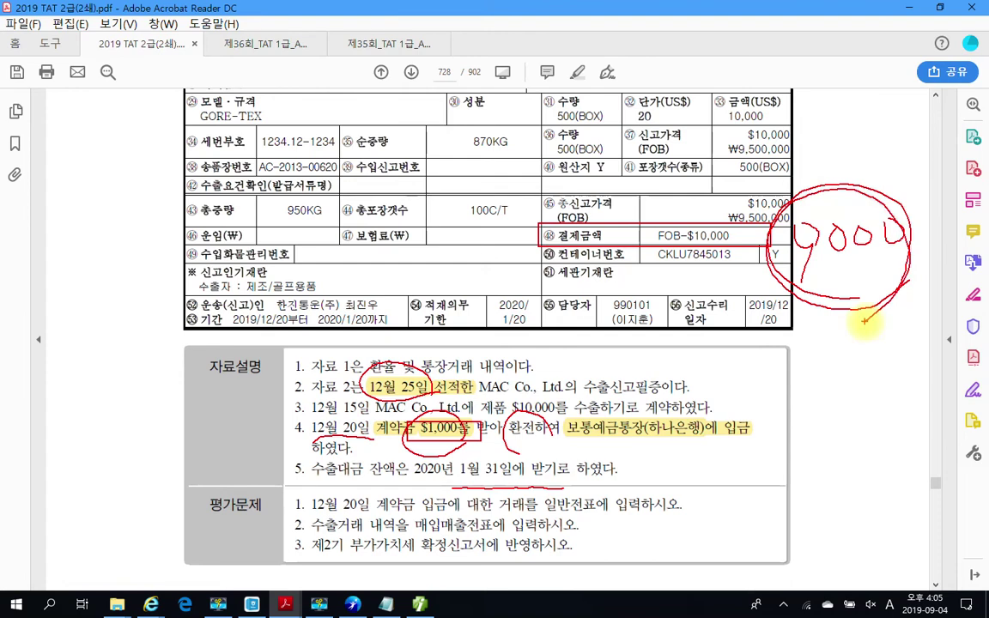
drag(305, 515, 687, 513)
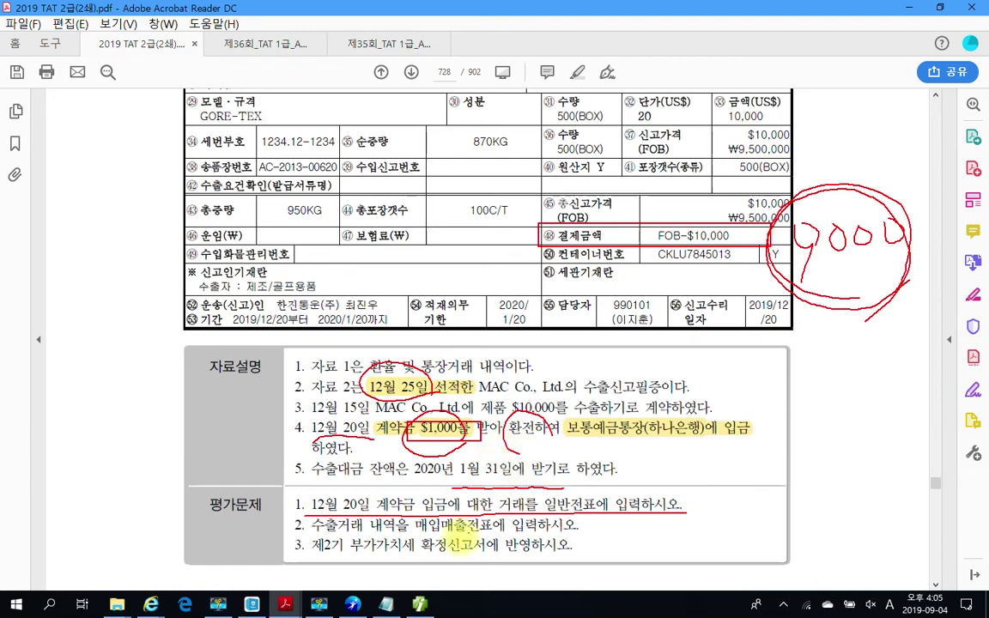
key(Escape)
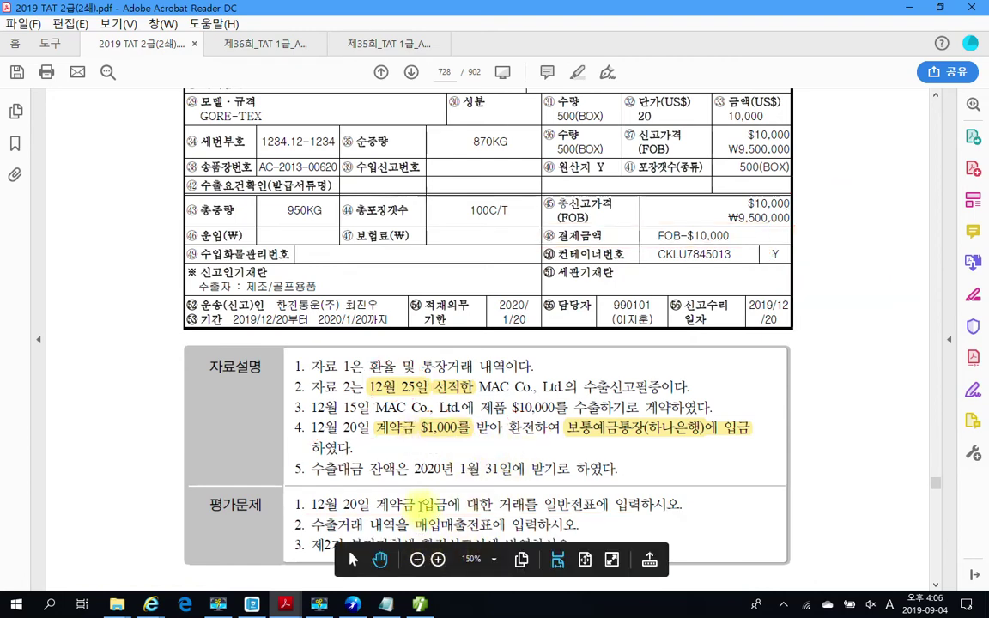
Check 자료 1's exchange rates and deposit record, switch to the accounting program and open 일반전표입력 for 12월 20일
scroll(391, 519, up, 9)
scroll(385, 521, up, 20)
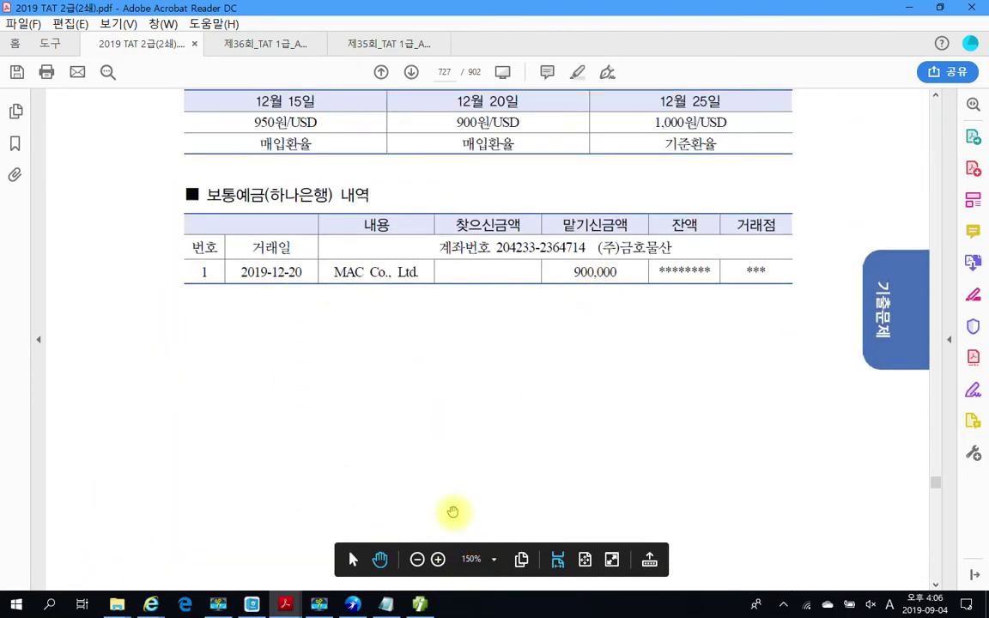
click(419, 605)
click(167, 58)
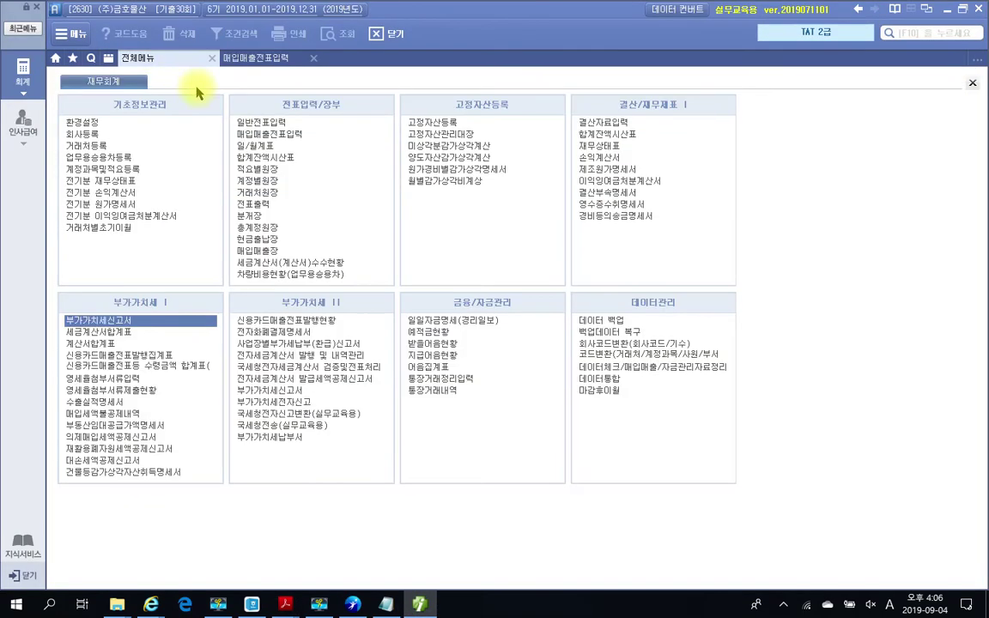
click(261, 126)
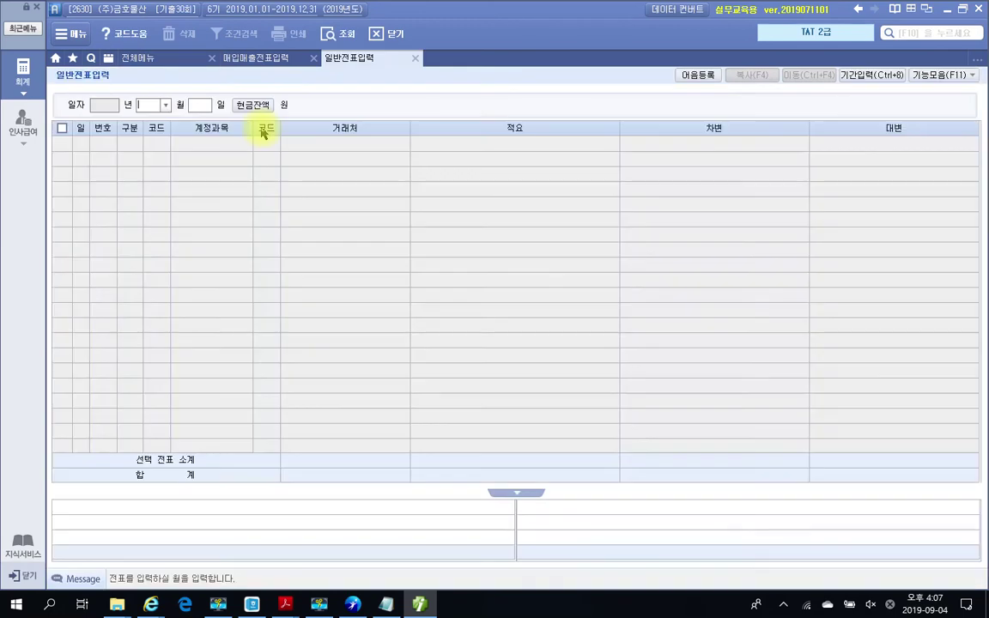
text(12)
key(Return)
text(20)
key(Return)
Enter a 차변 line for 103 보통예금 with 거래처 98050 하나은행 and an amount of 900,000
text(3)
key(Return)
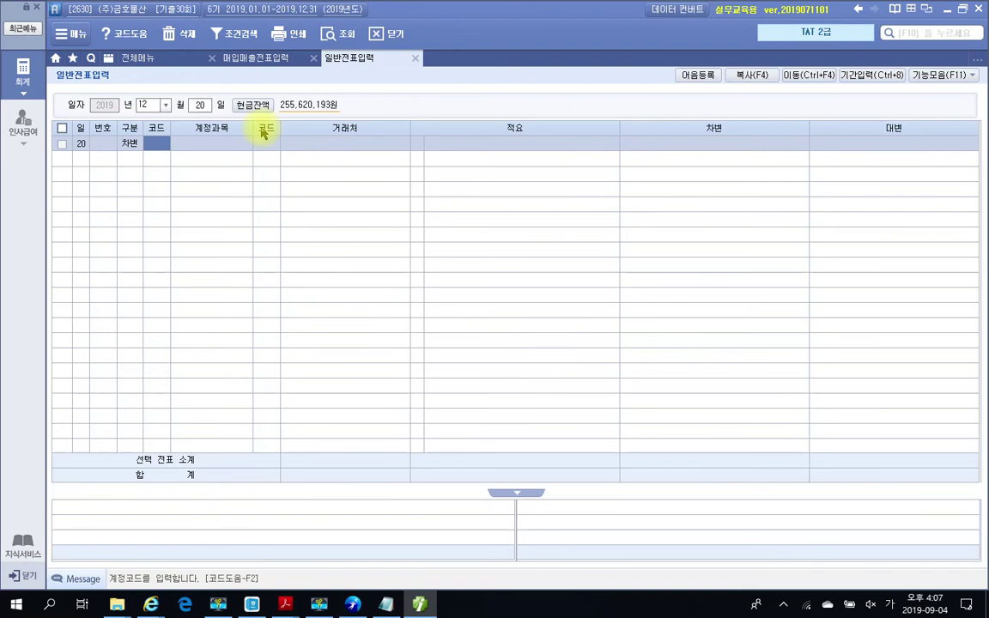
text(103)
key(Return)
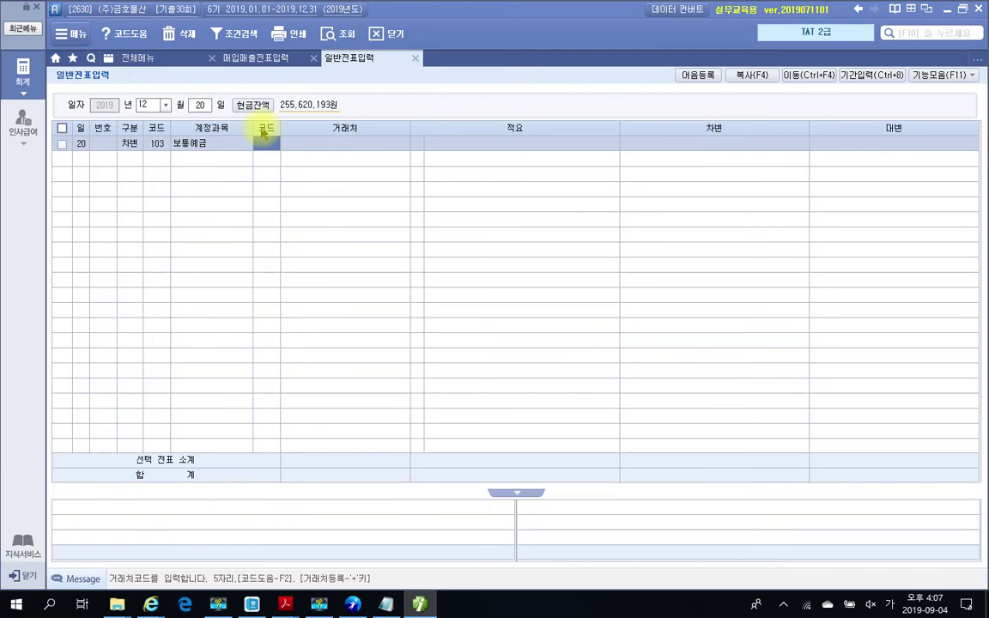
text(98050)
key(Return)
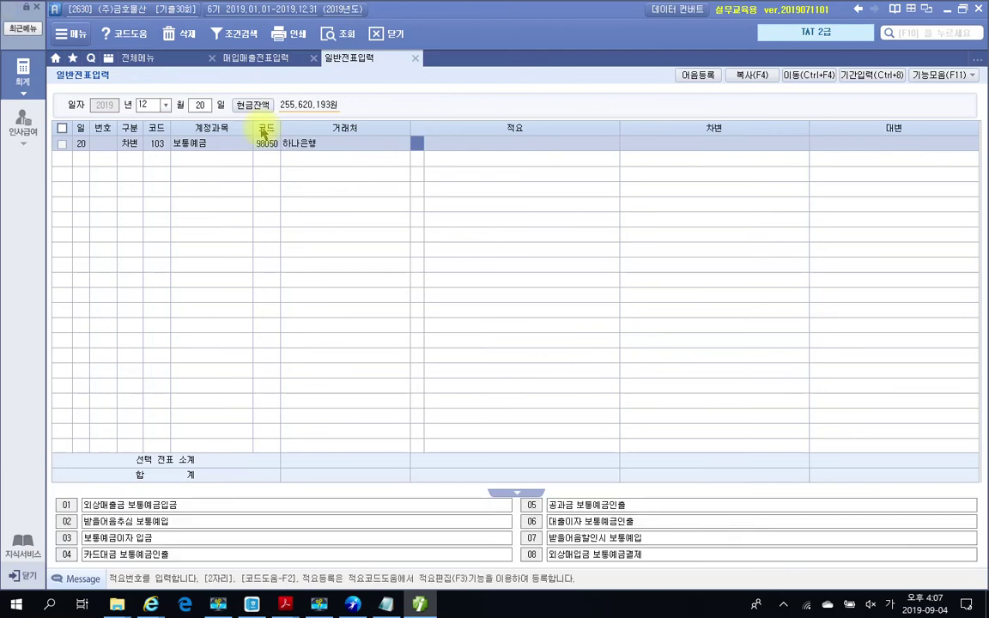
key(Return)
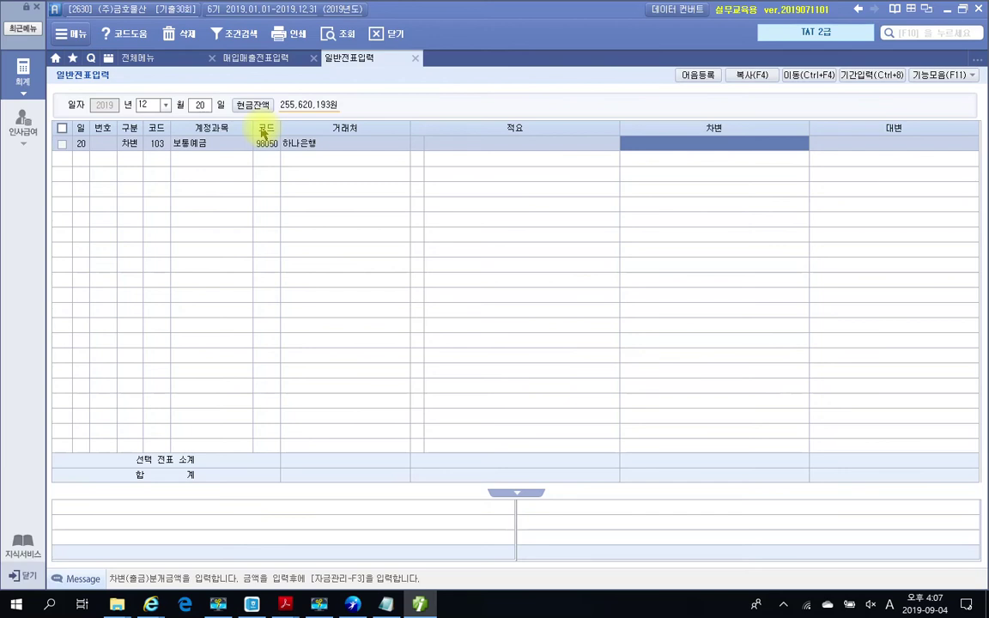
text(900)
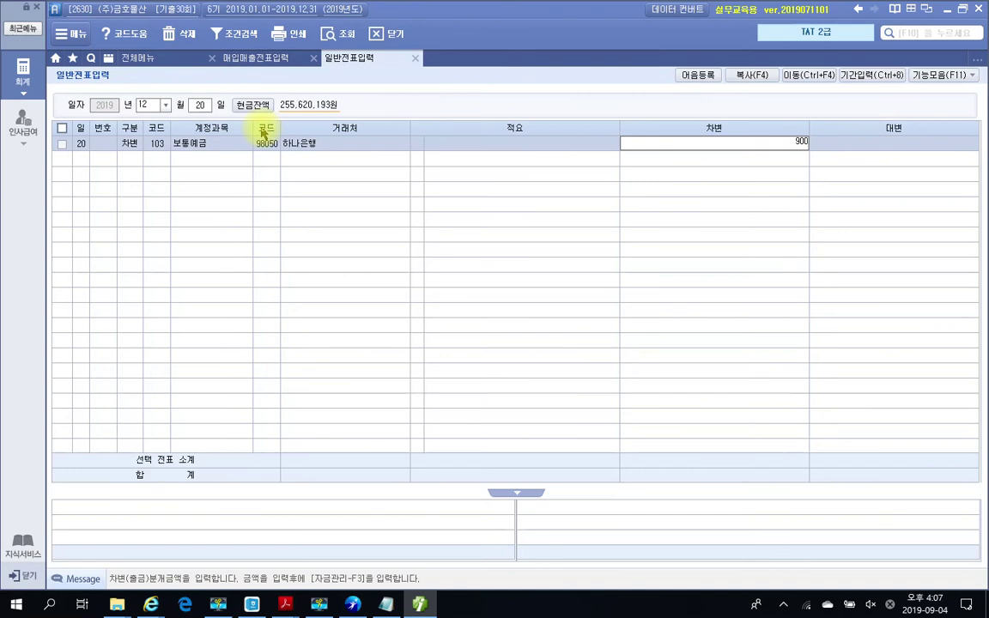
text(000)
key(Return)
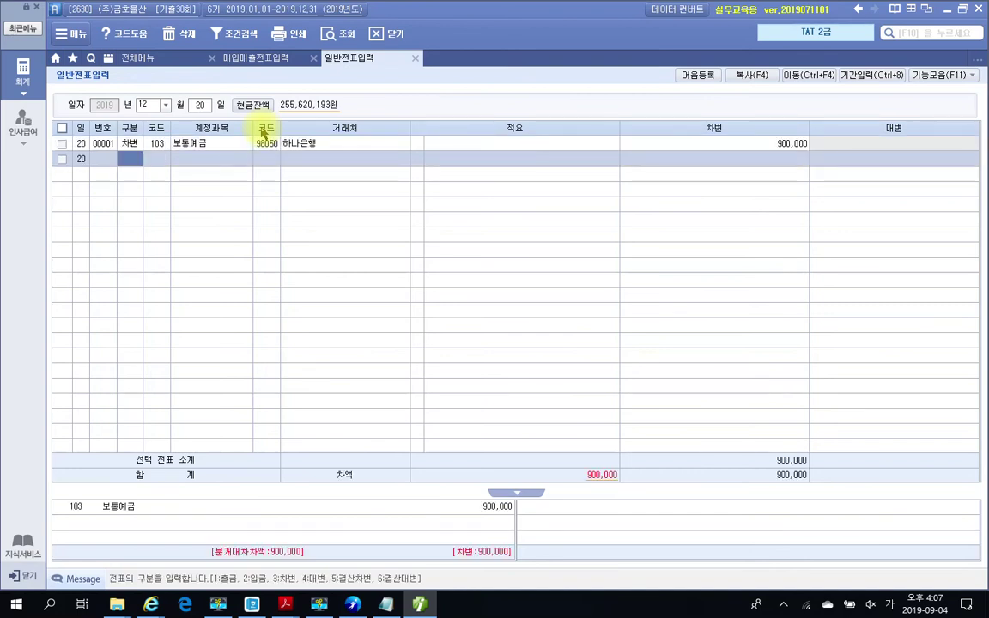
Start a second 차변 line for 259 선수금 with 거래처 00600 MAC Co., Ltd. and clear its partly entered amount
text(3)
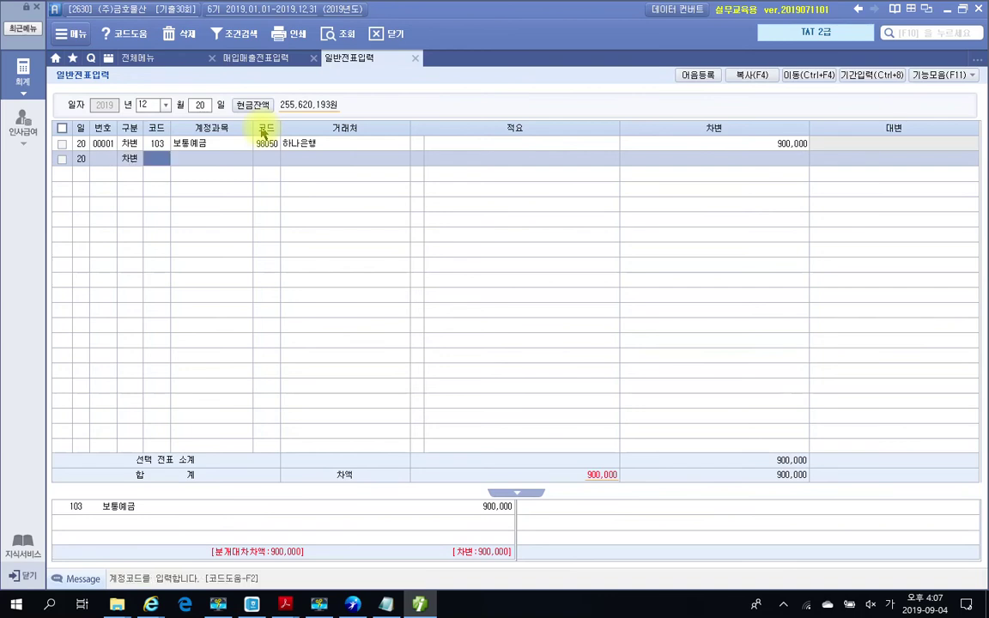
text(선)
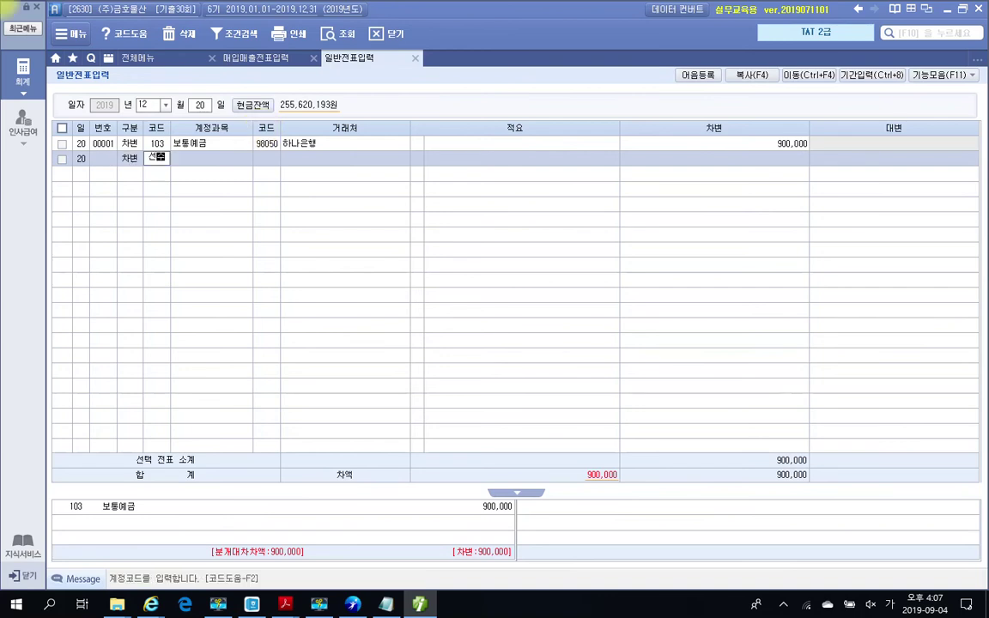
text(수)
key(Return)
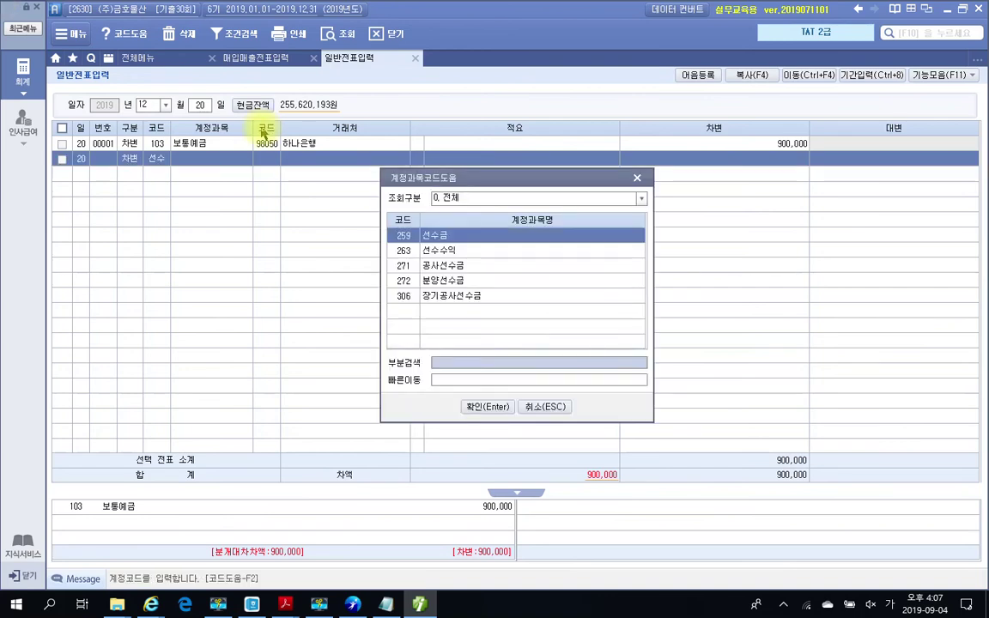
key(Return)
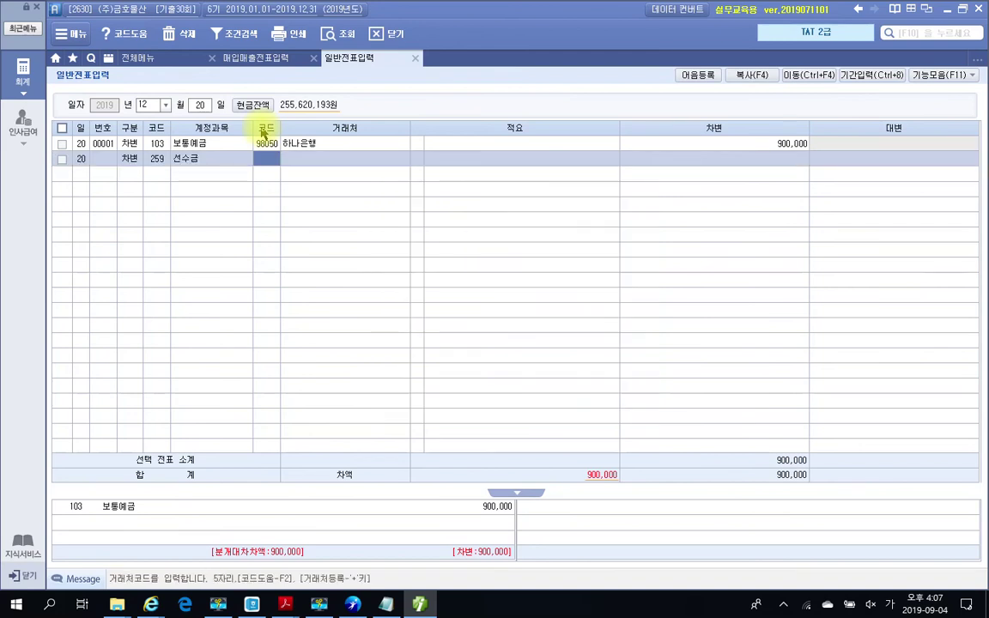
text(맥)
key(Return)
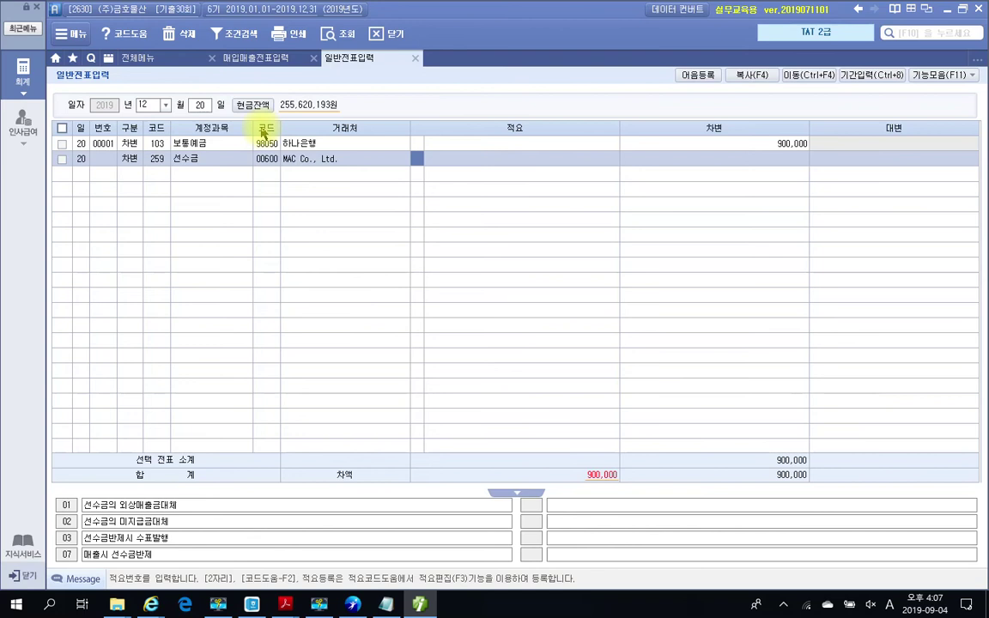
key(Return)
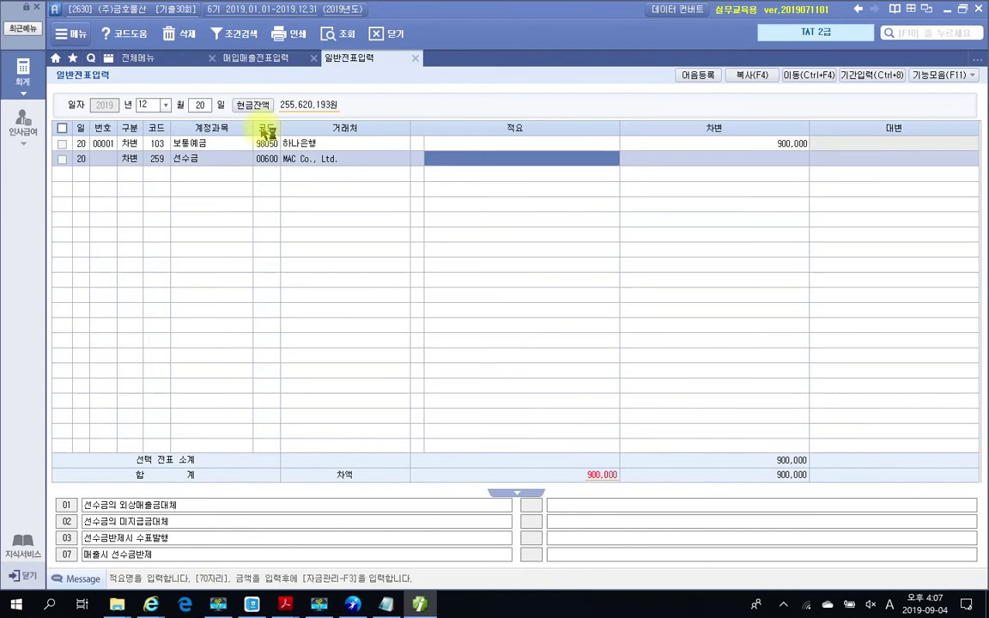
key(Return)
text(900)
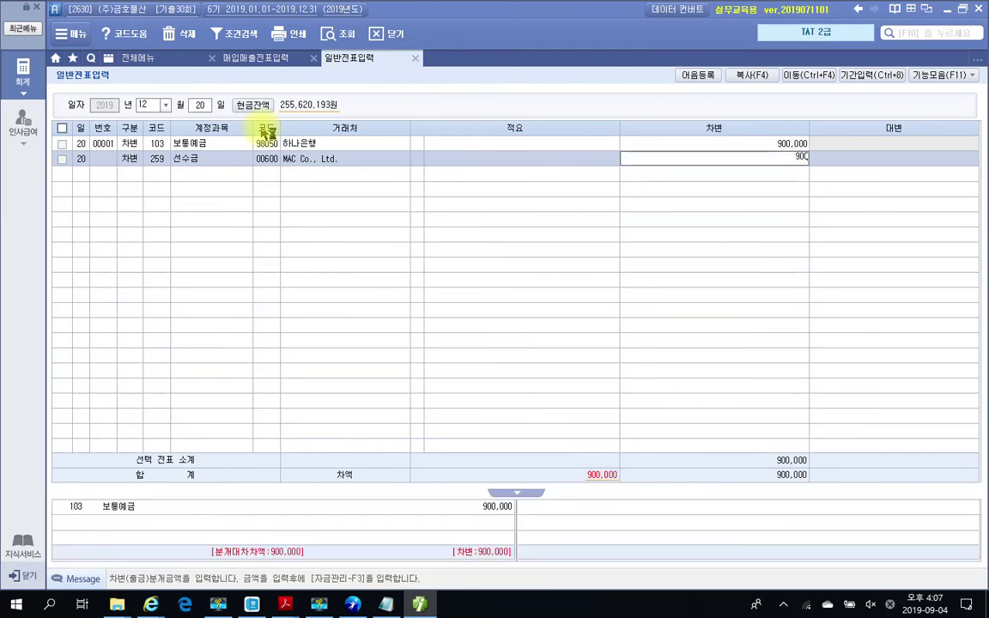
key(BackSpace)
key(BackSpace)
key(BackSpace)
Change the 선수금 line to 대변 and enter an amount of 900,000
click(129, 160)
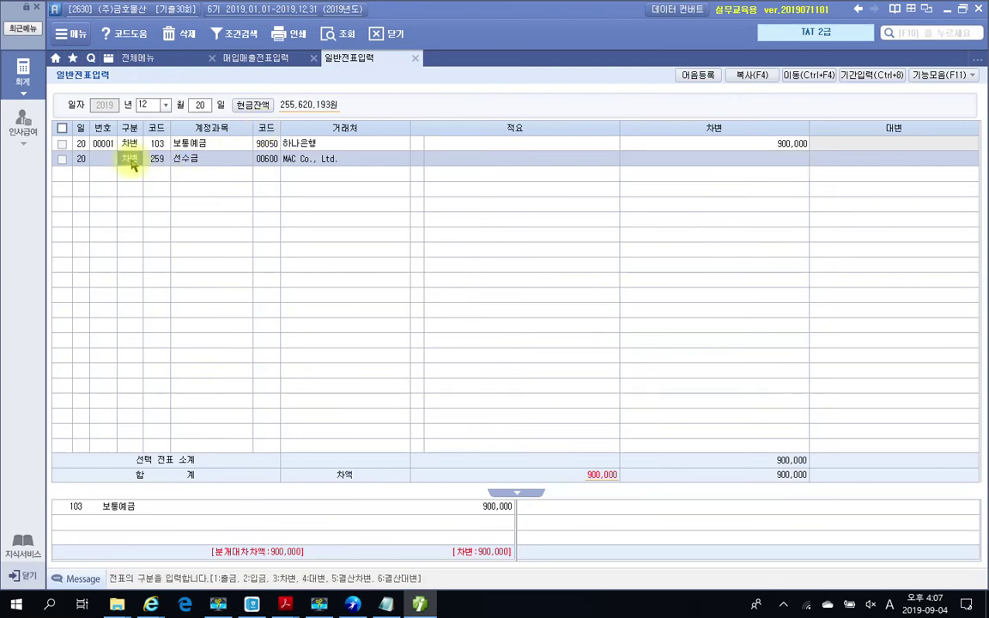
key(4)
key(Return)
key(Return)
key(Return)
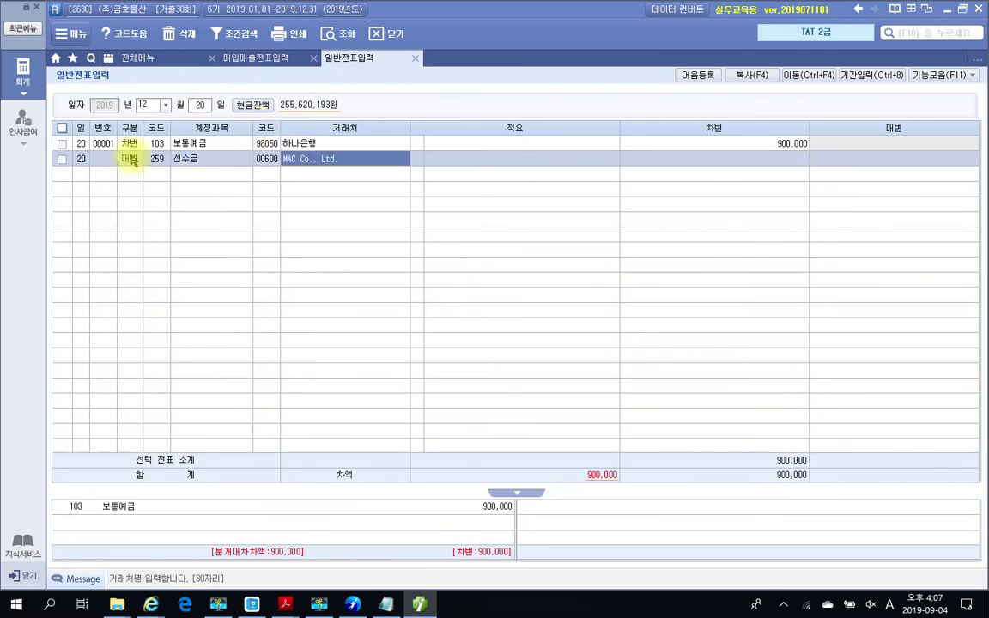
key(Return)
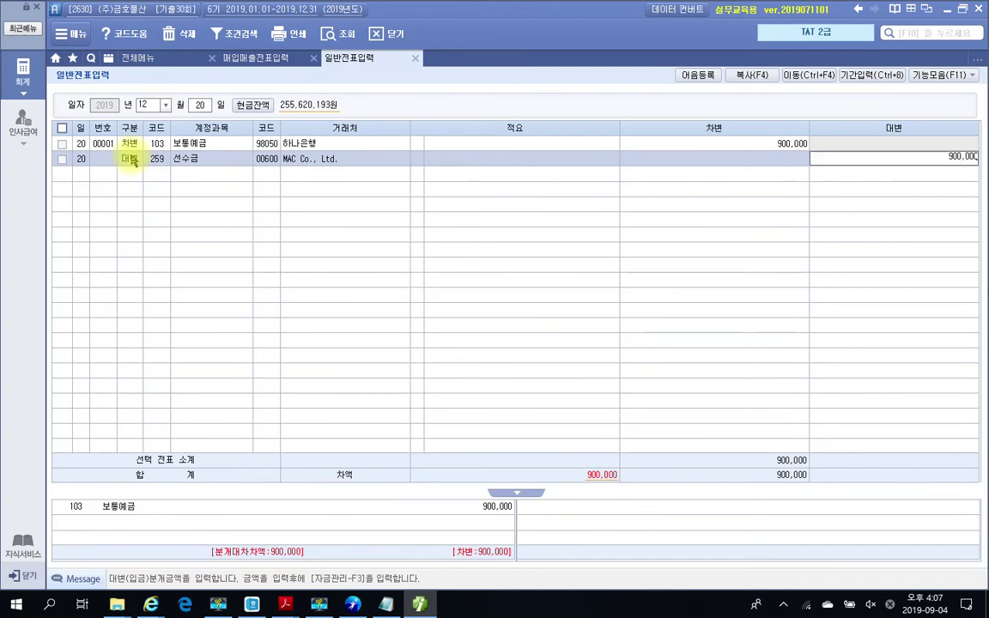
key(Return)
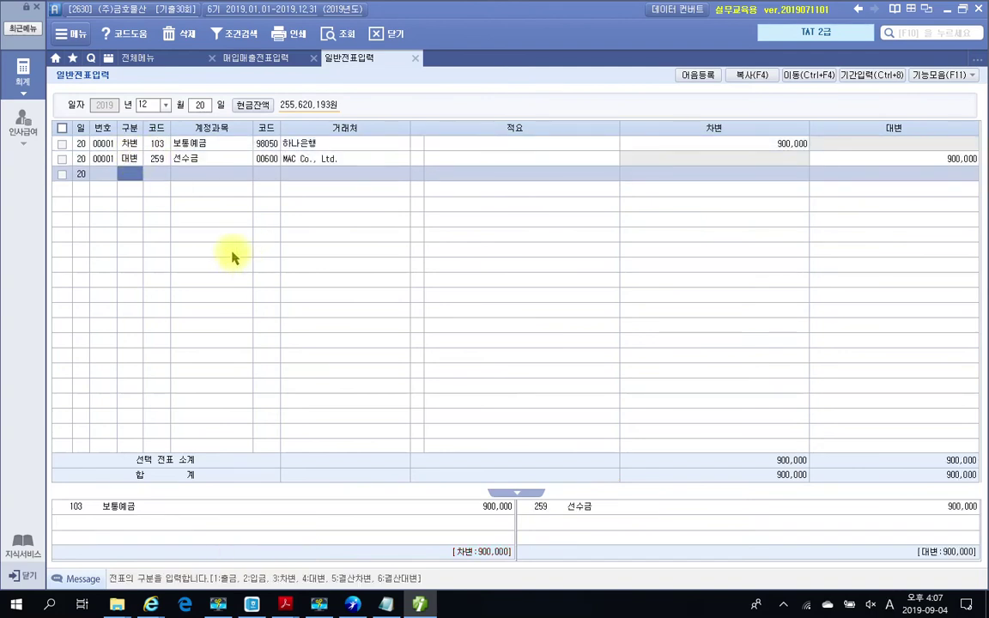
Switch to the TAT 2급 PDF and review question 4's 자료설명, 평가문제 and the export declaration
click(285, 605)
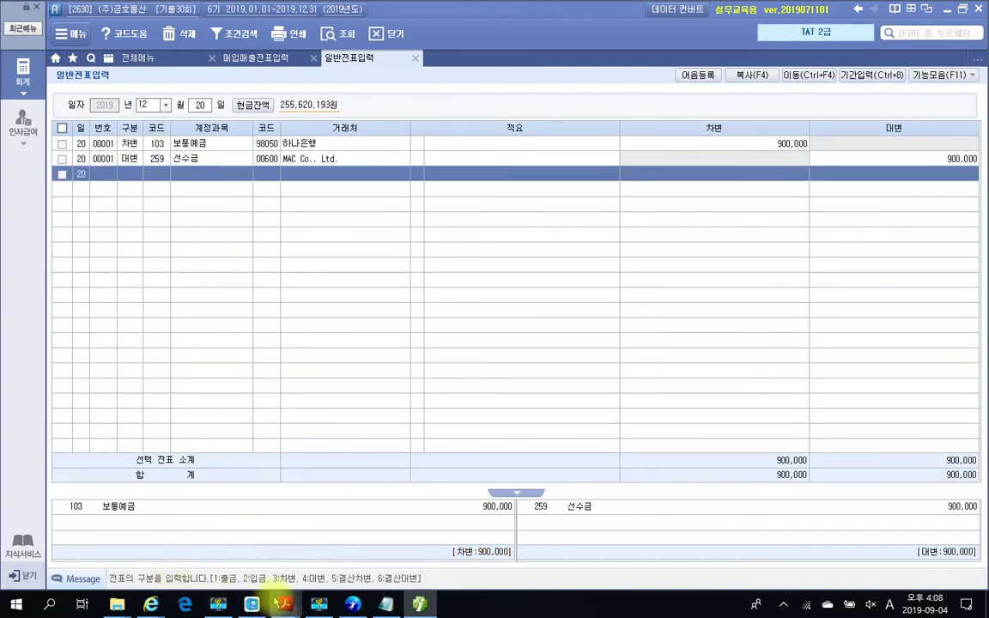
click(159, 559)
scroll(428, 390, down, 5)
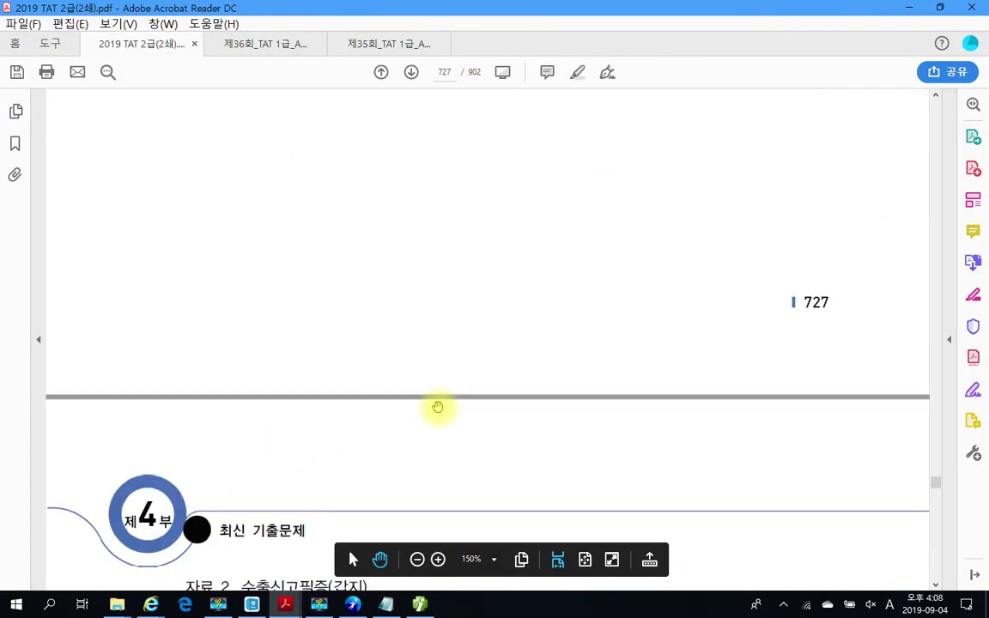
scroll(438, 399, up, 5)
scroll(438, 400, down, 9)
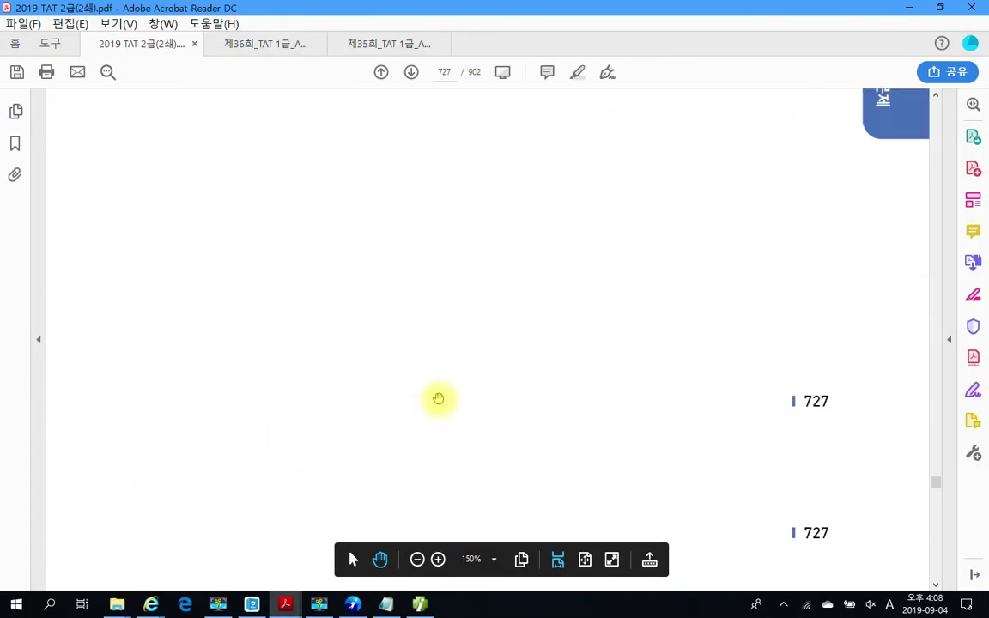
scroll(437, 398, down, 12)
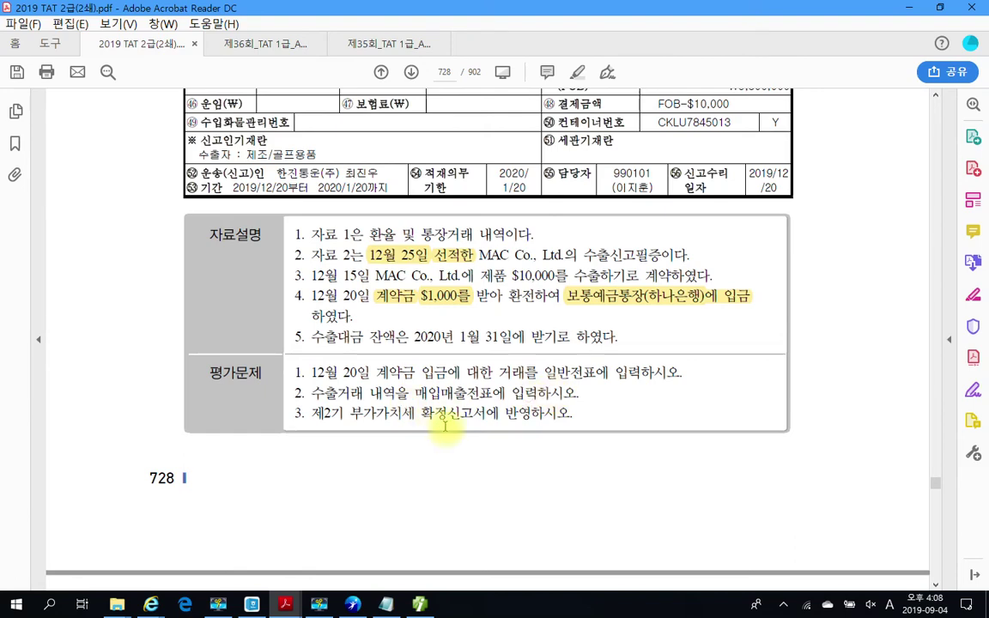
scroll(444, 427, up, 7)
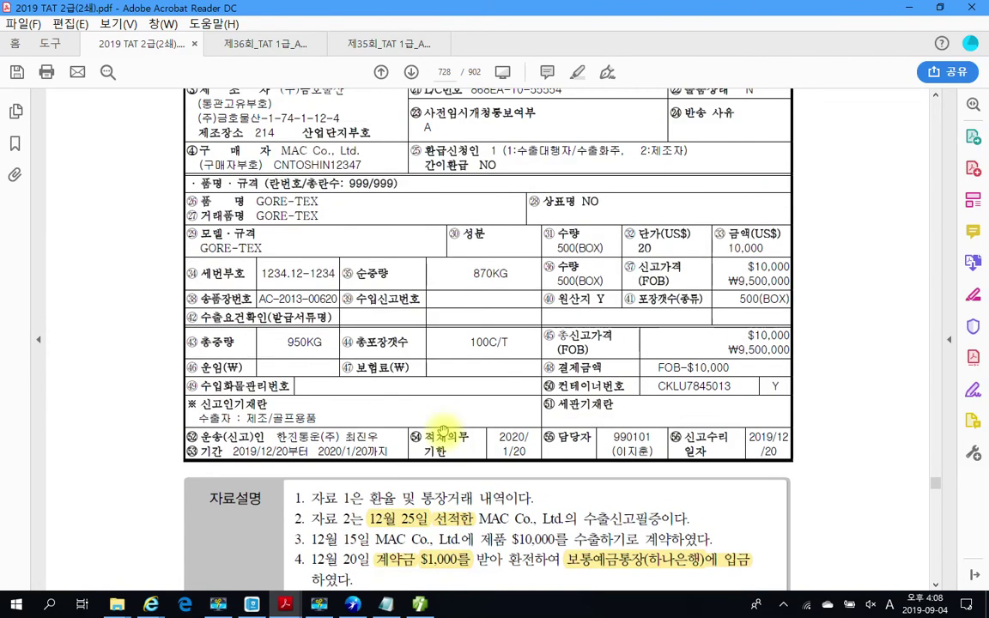
Switch back to the accounting program and open 매입매출전표입력 for 12월 25일
key(alt+Tab)
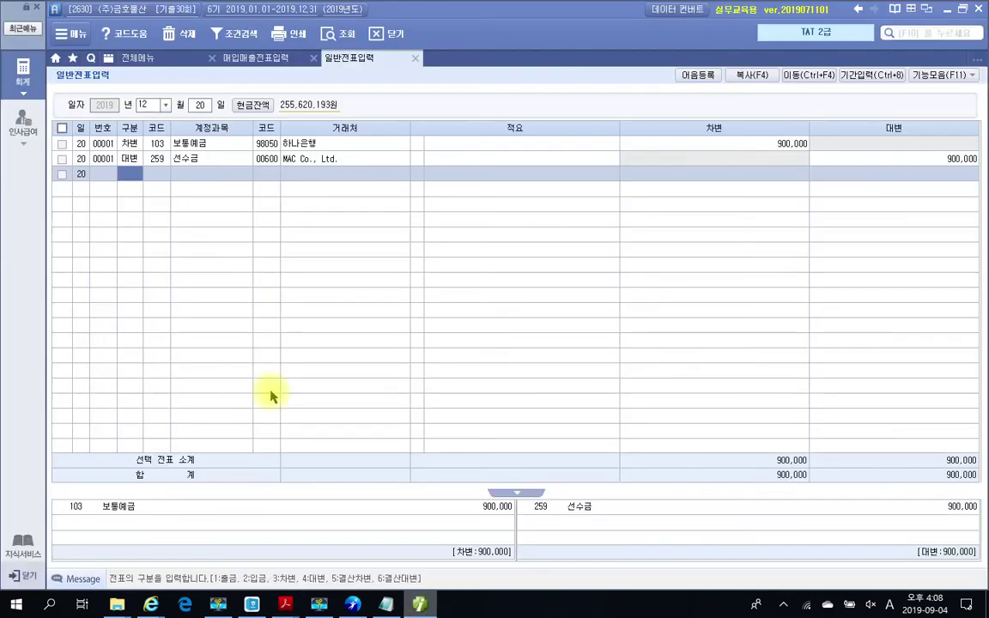
click(255, 58)
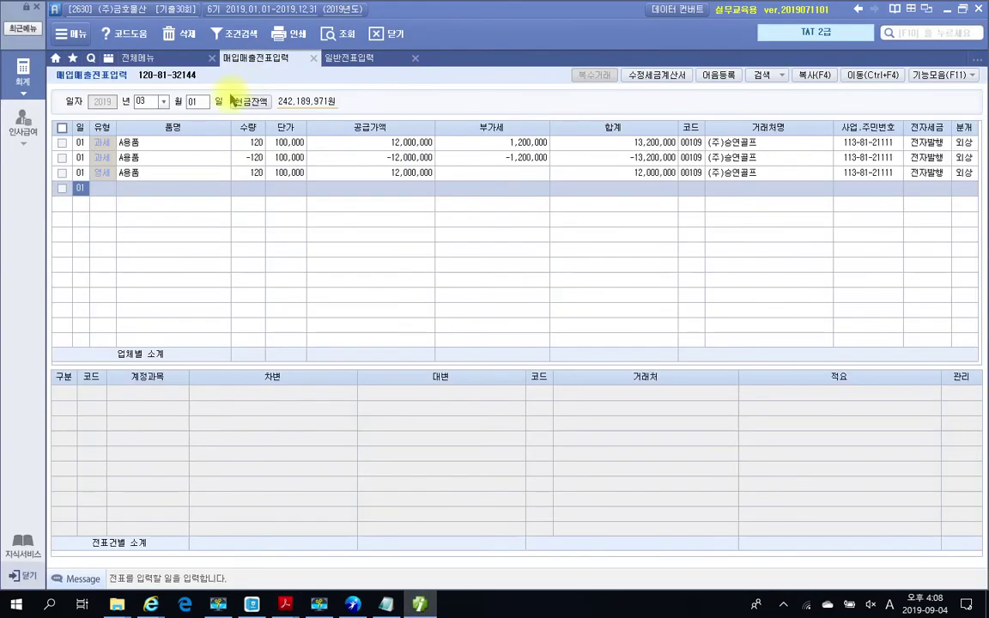
click(142, 102)
text(0312)
key(Return)
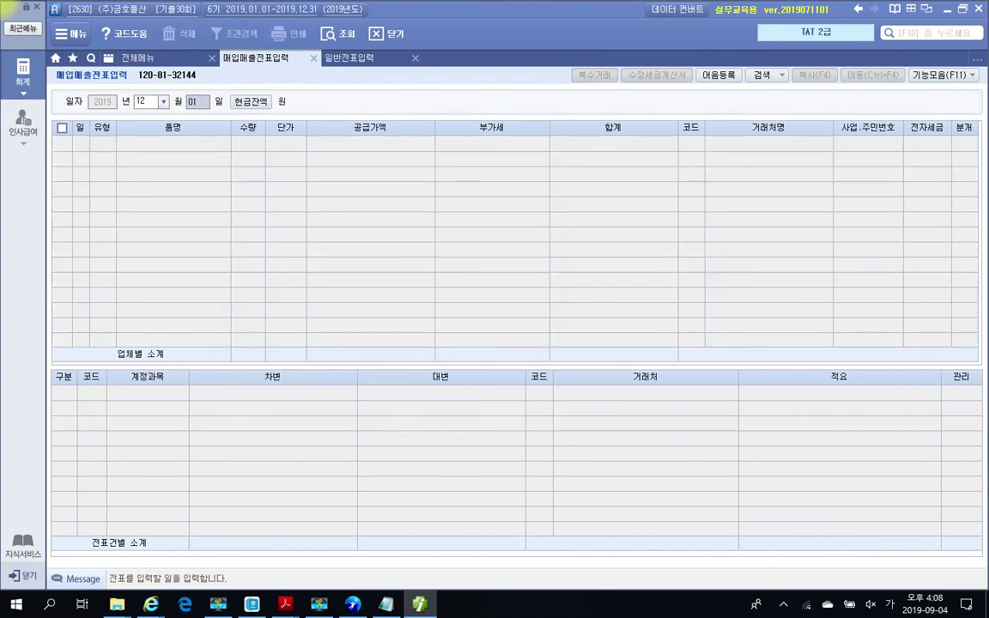
text(2)
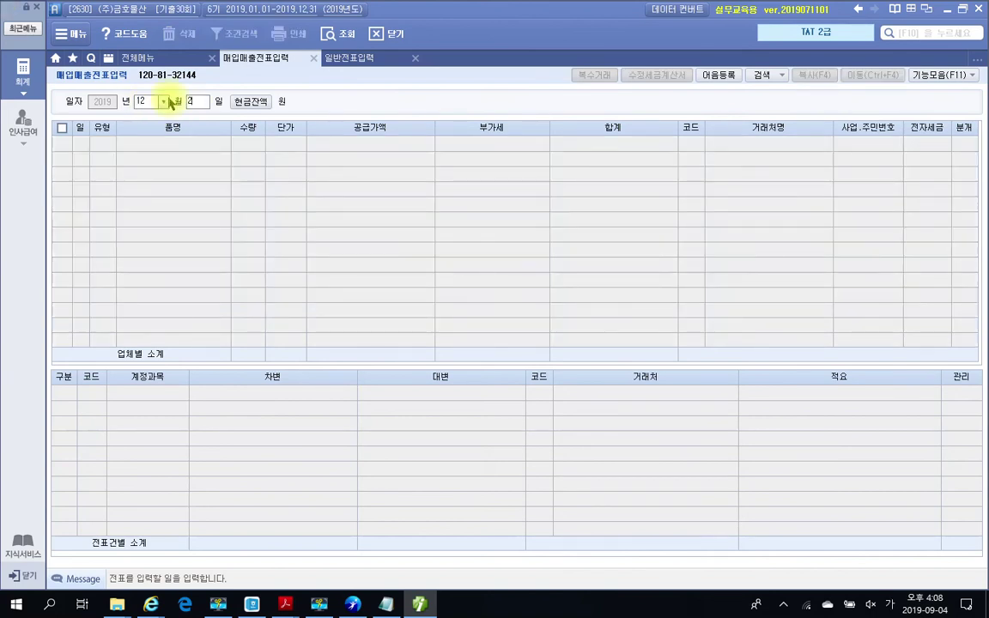
text(5)
key(Return)
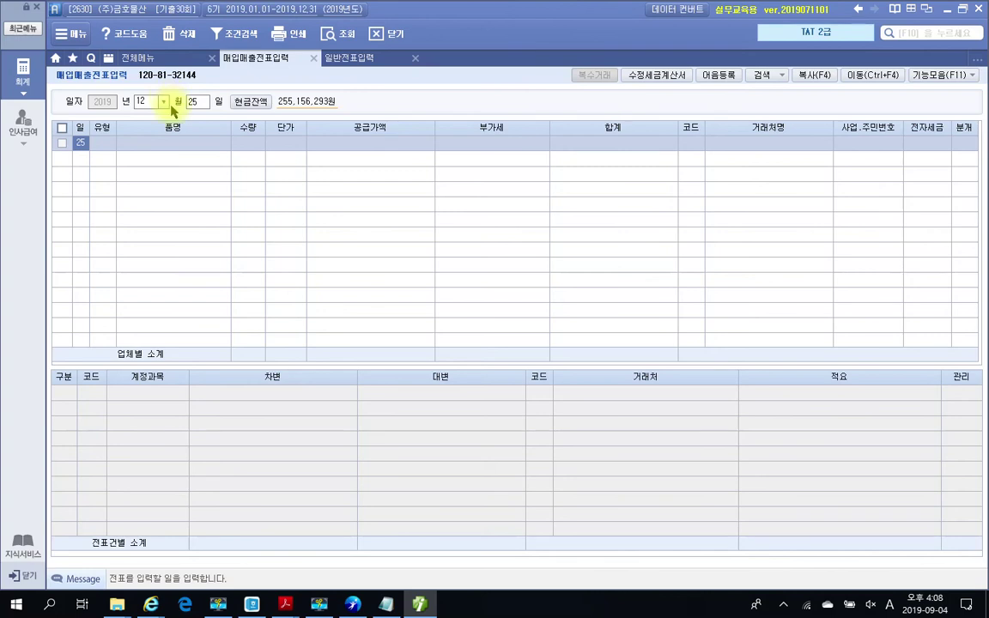
Set the 유형 of the 12월 25일 line to 16 수출
click(103, 147)
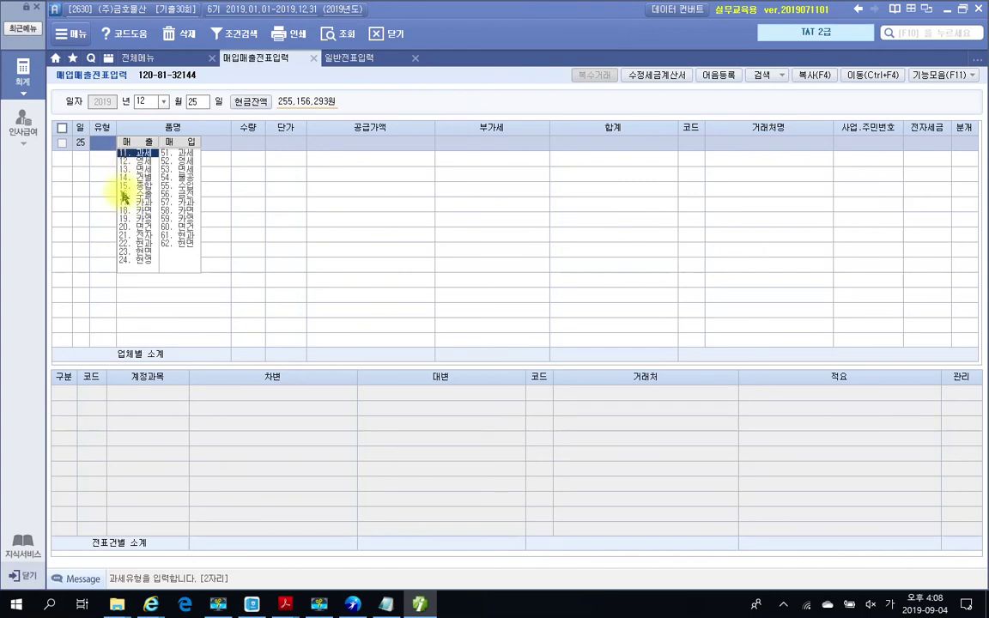
click(125, 195)
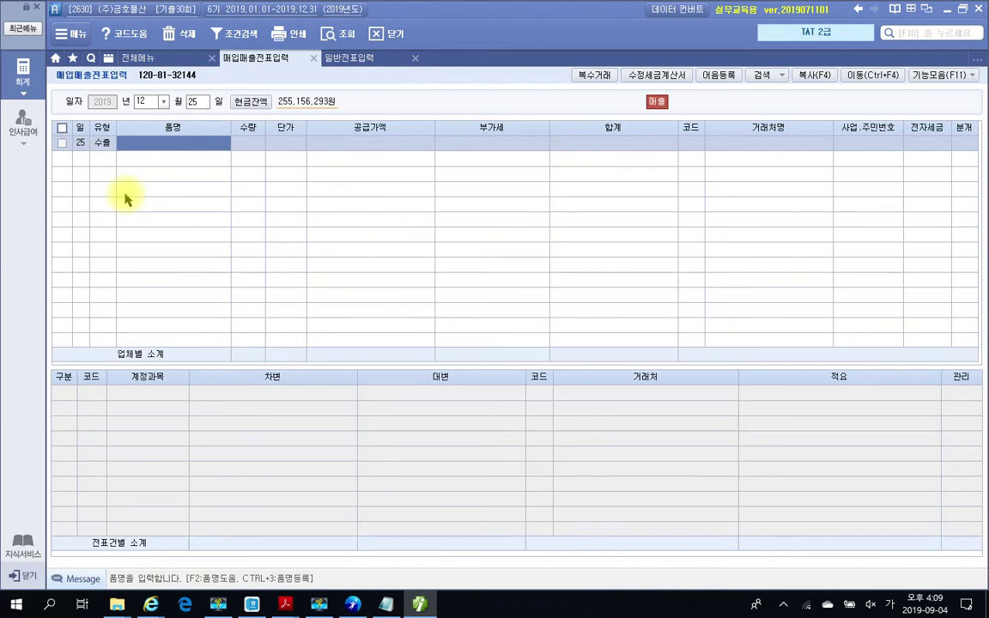
key(shift+Tab)
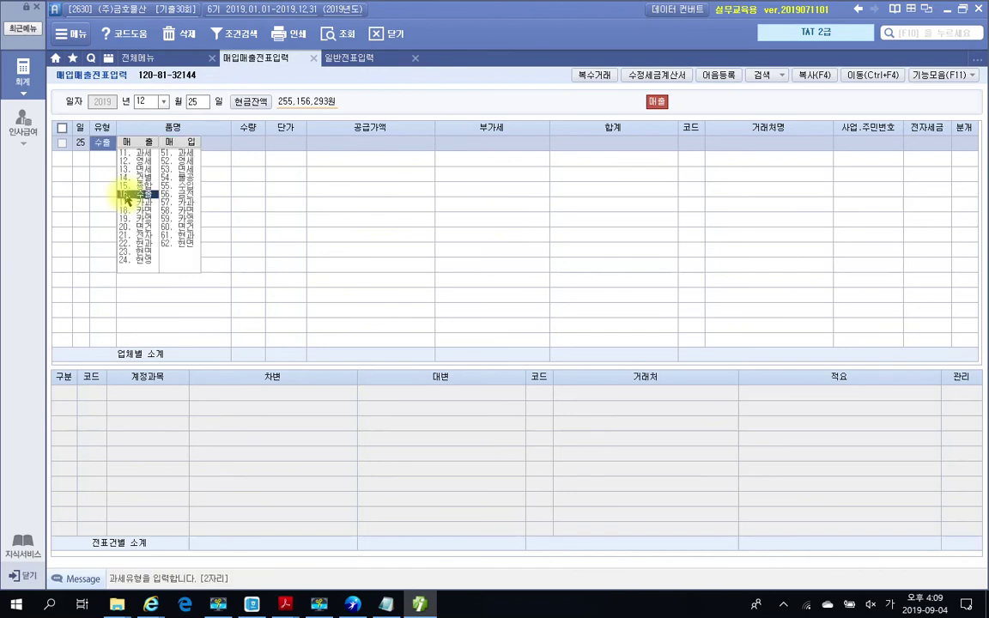
click(125, 197)
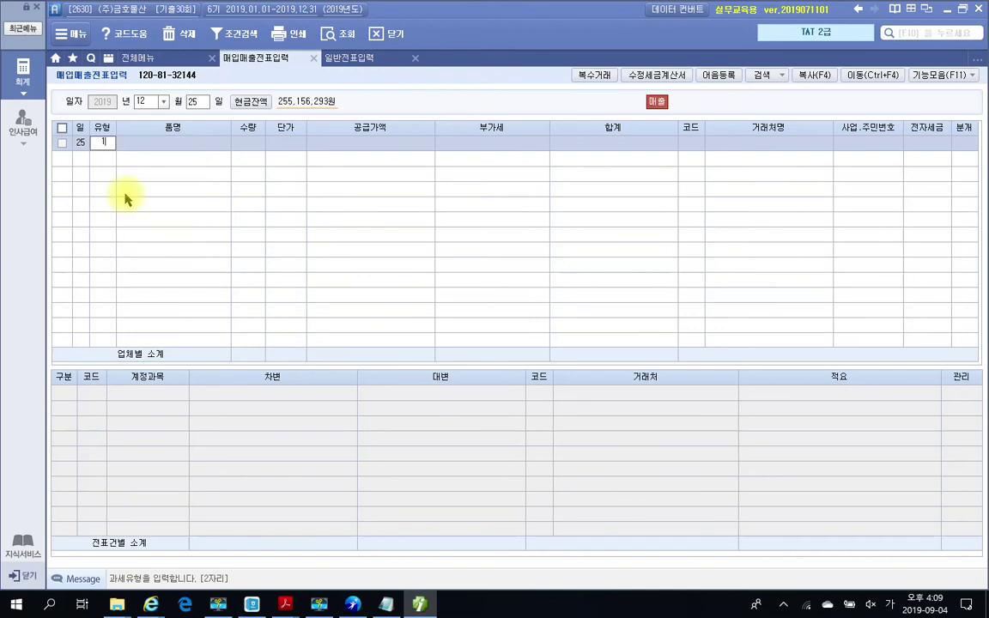
key(Return)
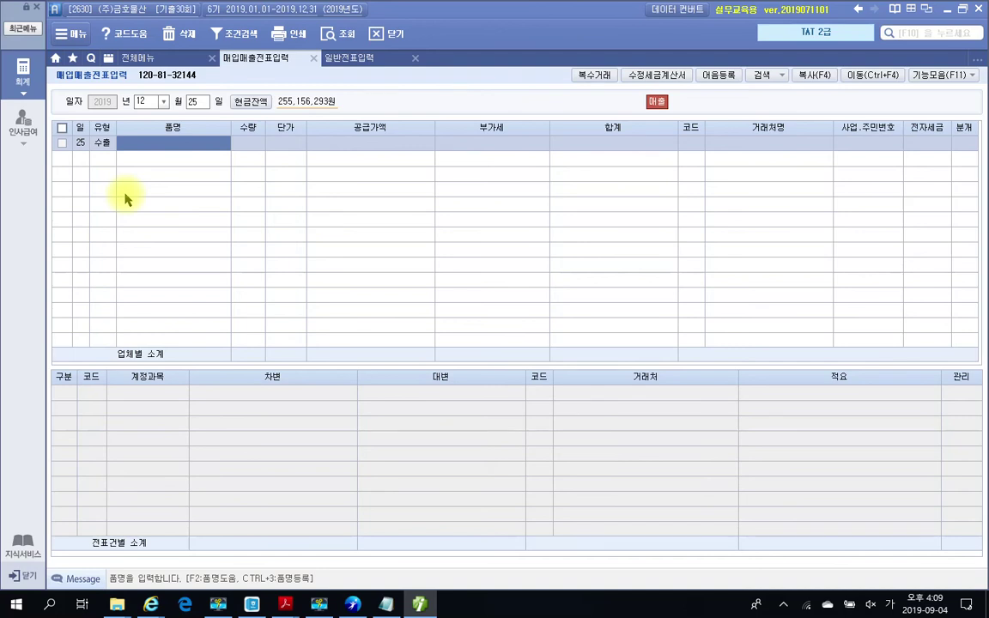
Enter GORE-TEX as the 품명 of the 수출 line
key(Hangul)
text(Cor)
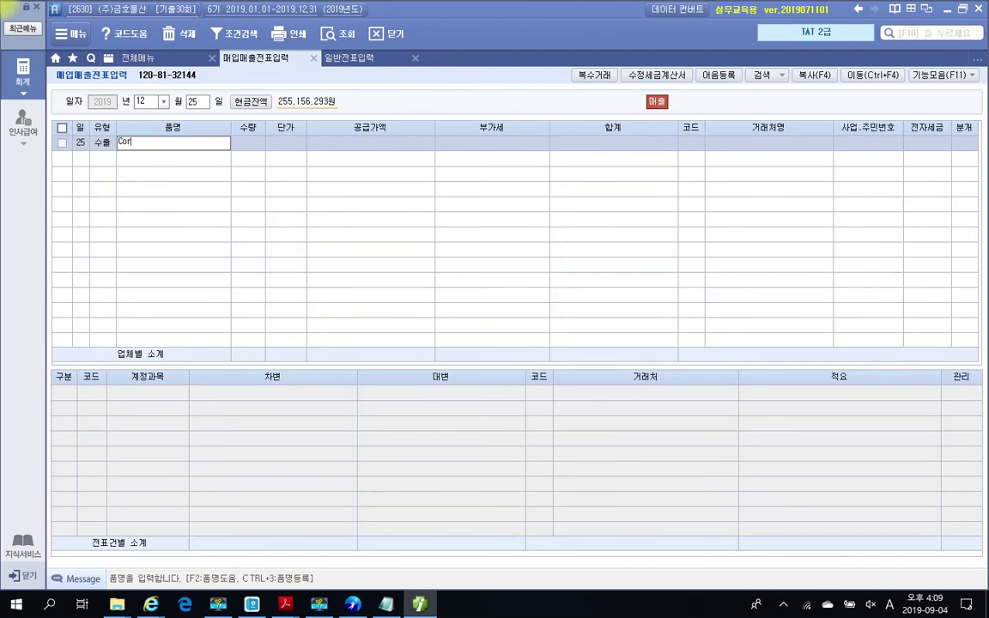
text(e-)
key(BackSpace)
key(BackSpace)
key(BackSpace)
key(BackSpace)
key(BackSpace)
text(H)
text(OR)
text(E-)
text(TEX)
key(Return)
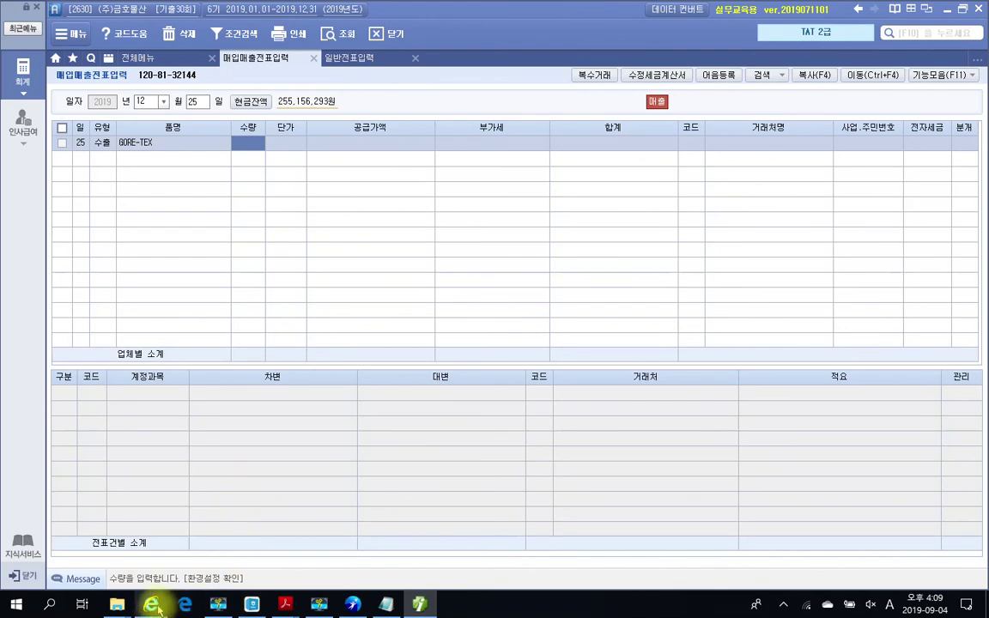
Check the export declaration's quantity and price in the PDF, then return to the accounting program and select the 공급가액 field of the GORE-TEX line
click(284, 605)
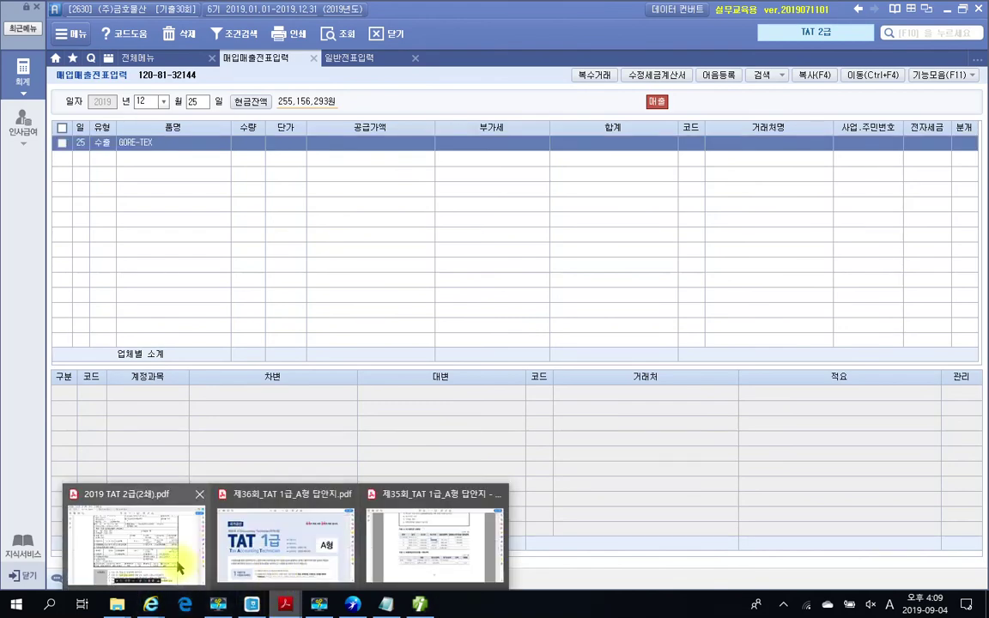
click(177, 566)
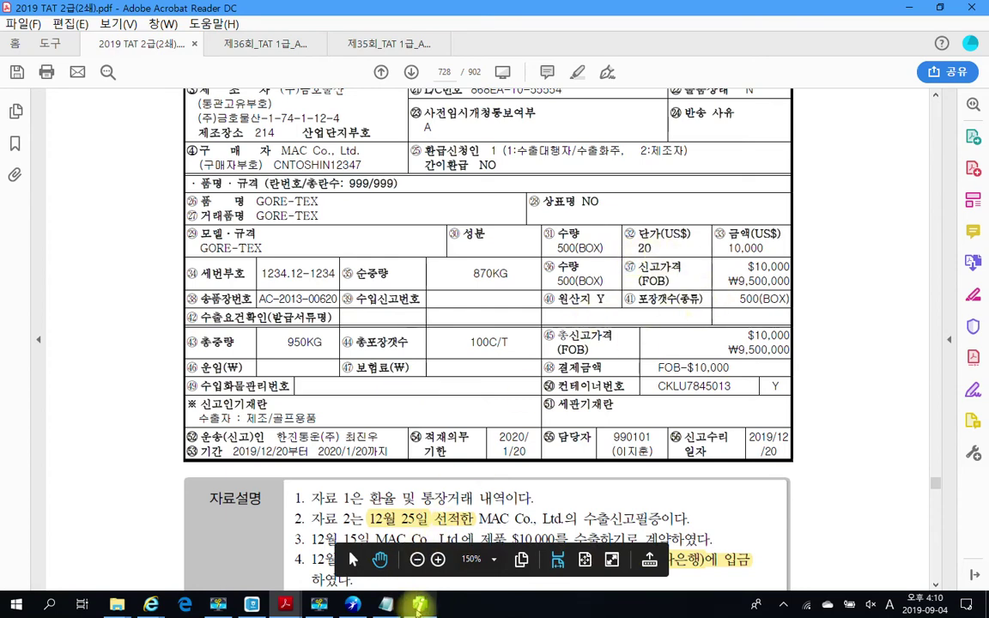
click(419, 604)
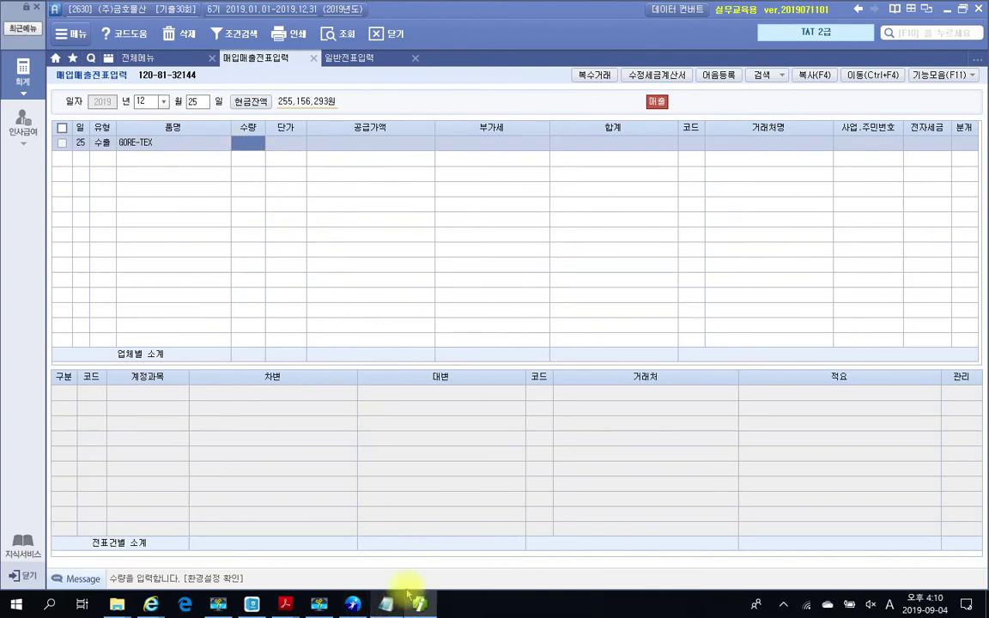
click(297, 146)
click(354, 149)
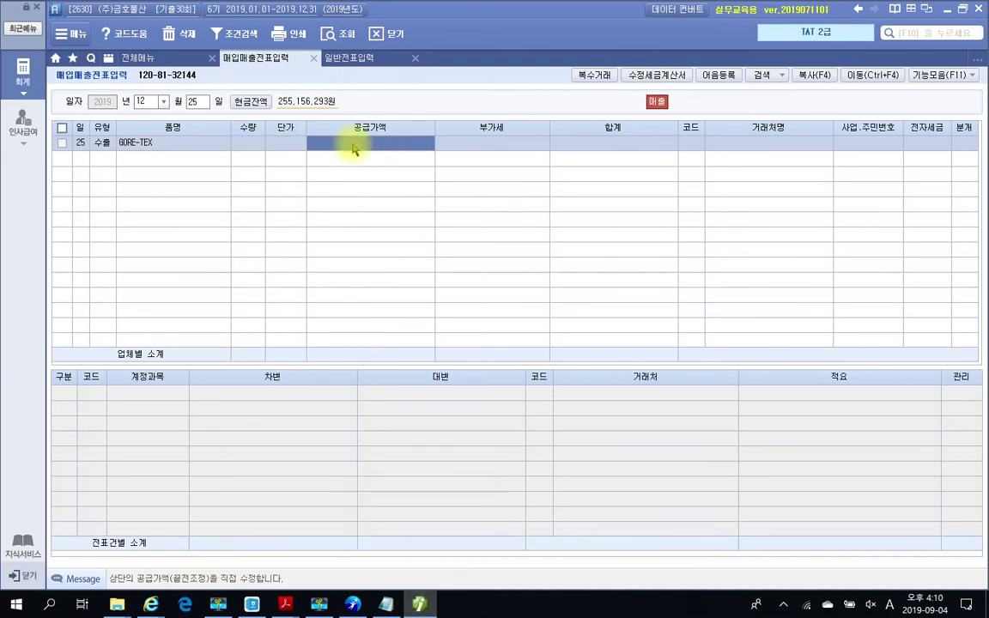
Switch to the PDF and check the 12월 25일 기준환율 in 자료 1's 환율내역 table
click(418, 604)
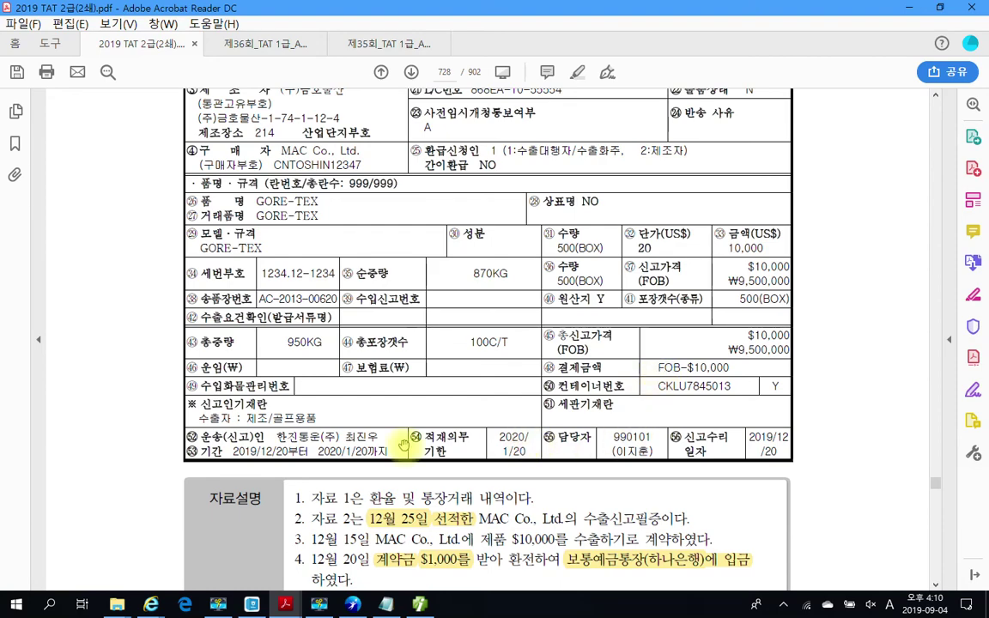
scroll(341, 427, up, 5)
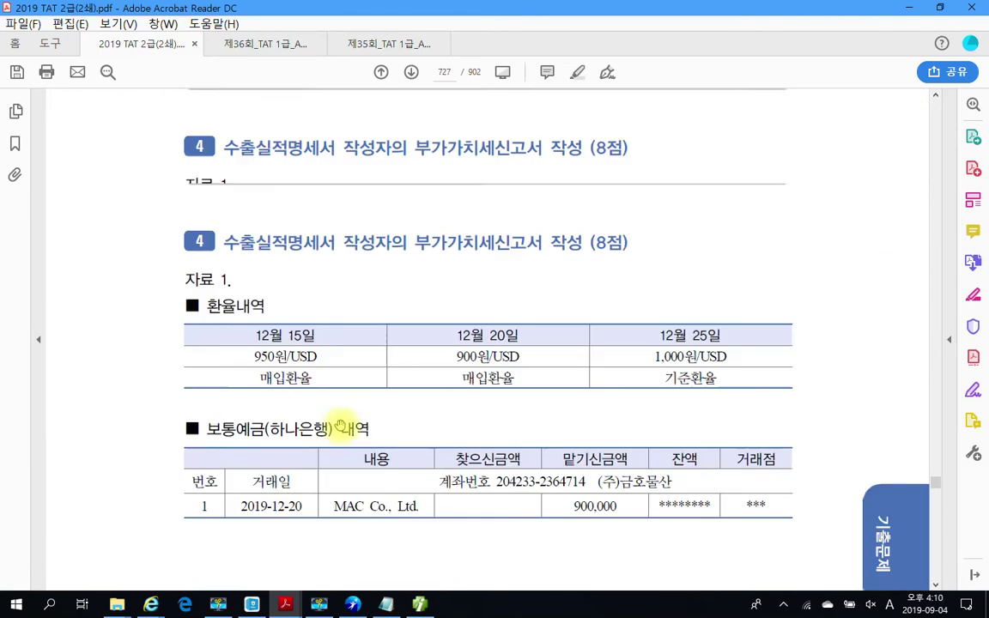
scroll(341, 427, up, 3)
scroll(591, 441, down, 5)
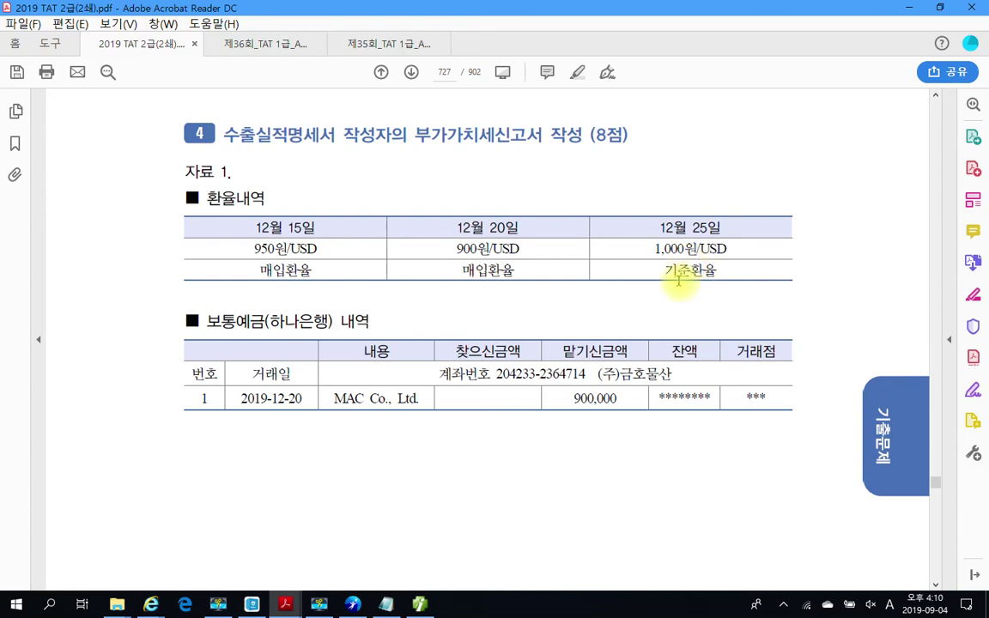
Examine the 결제금액, 총신고가격 and dates in 자료 2's 수출신고필증, along with the 자료설명 on the shipment and deposit
scroll(604, 449, down, 5)
scroll(604, 449, down, 15)
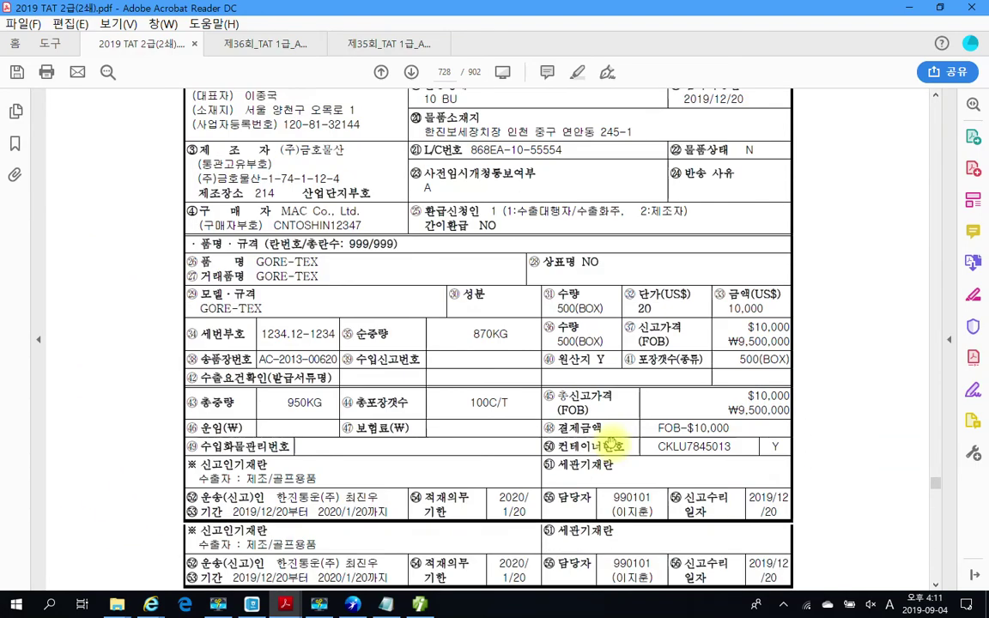
scroll(612, 443, down, 2)
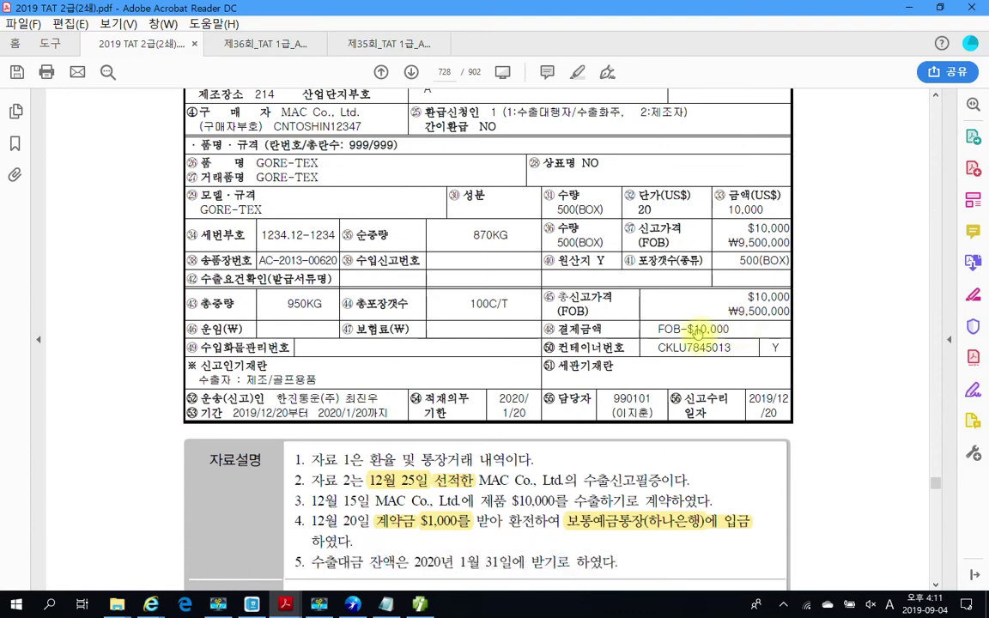
scroll(652, 382, up, 6)
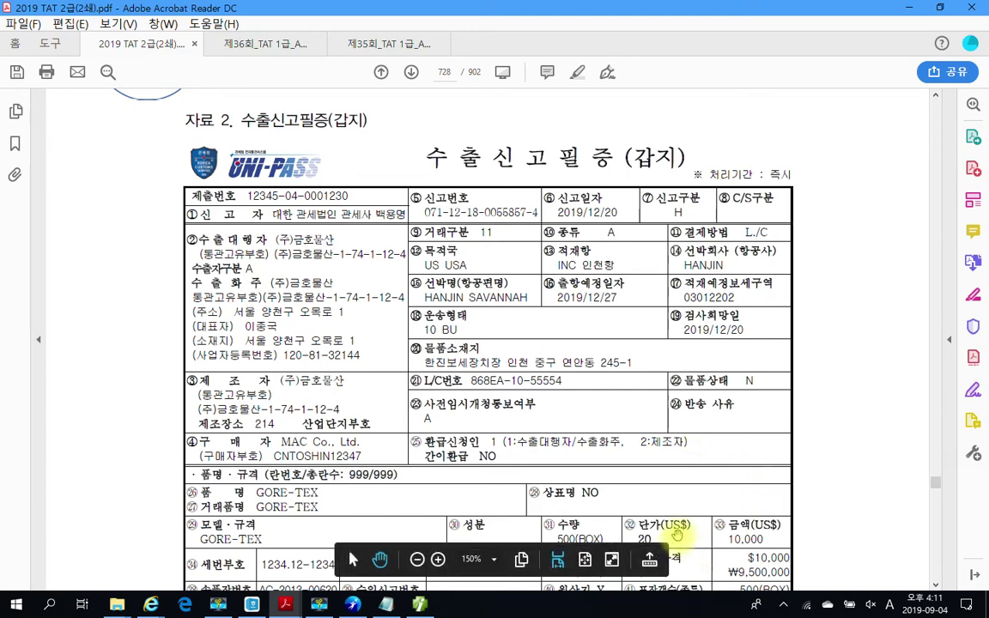
scroll(683, 446, down, 7)
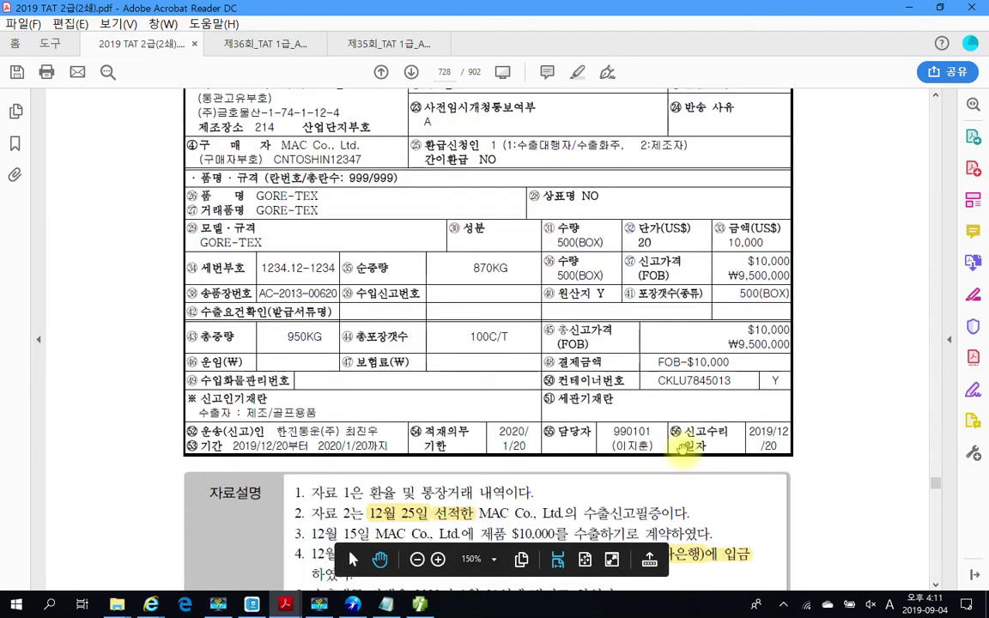
scroll(683, 448, down, 2)
scroll(677, 447, up, 1)
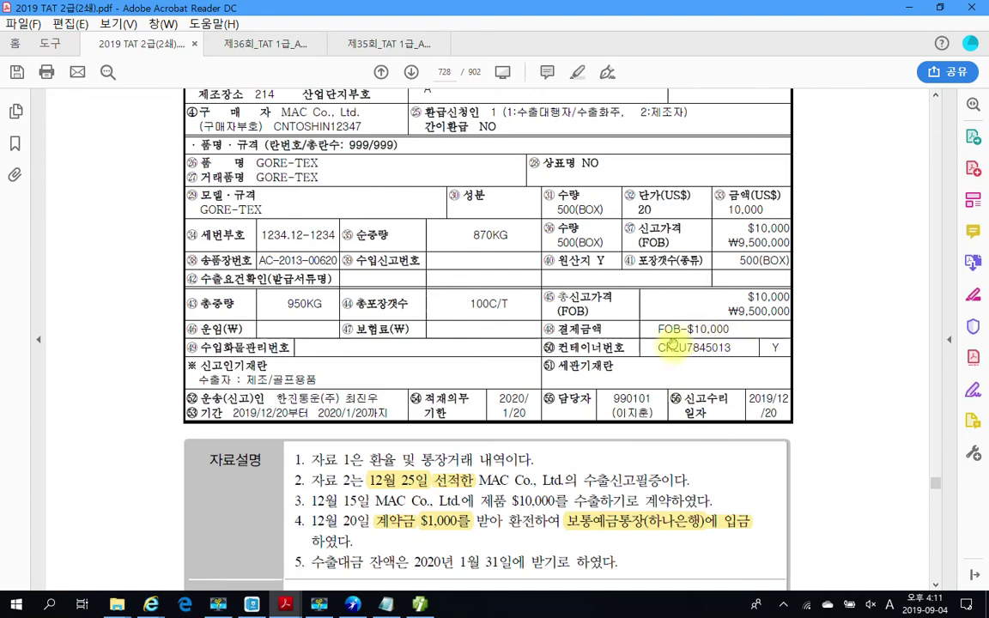
scroll(463, 386, up, 5)
scroll(464, 386, up, 5)
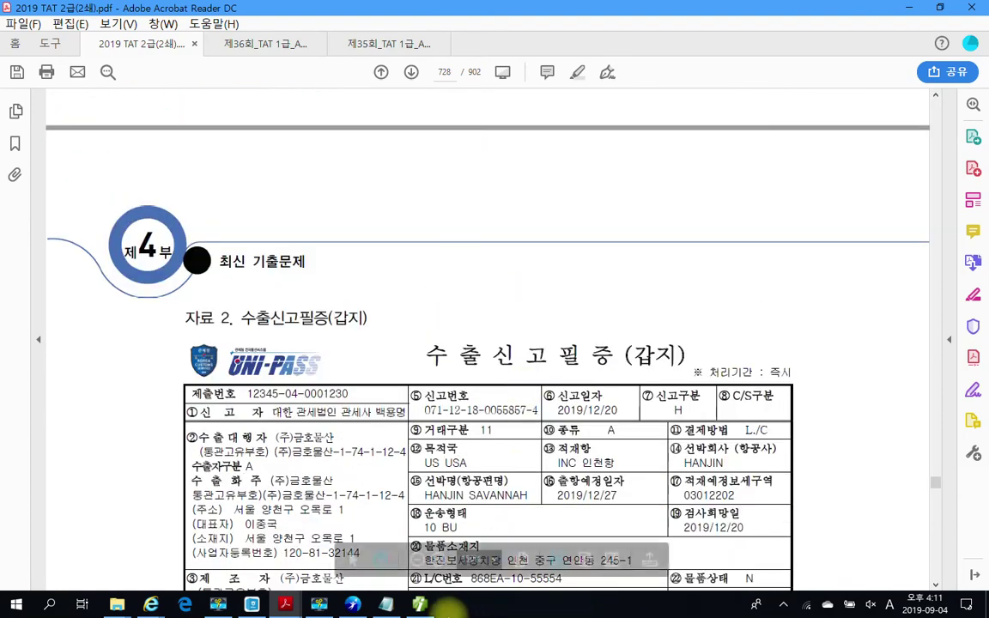
Return to the accounting program and set the 공급가액 of the GORE-TEX export line to 10,000,000
key(alt+Tab)
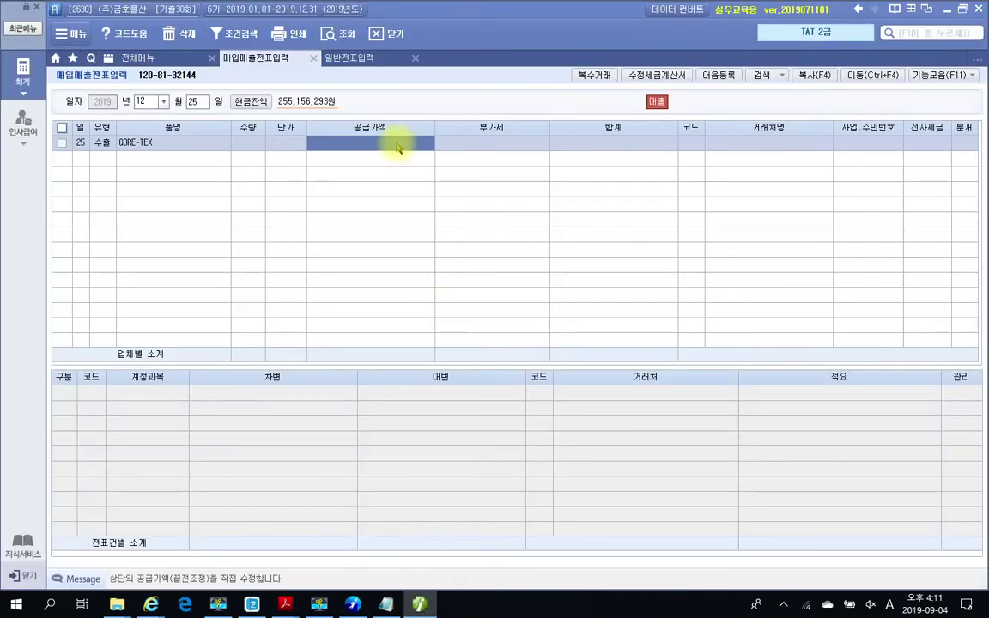
text(10,000,000)
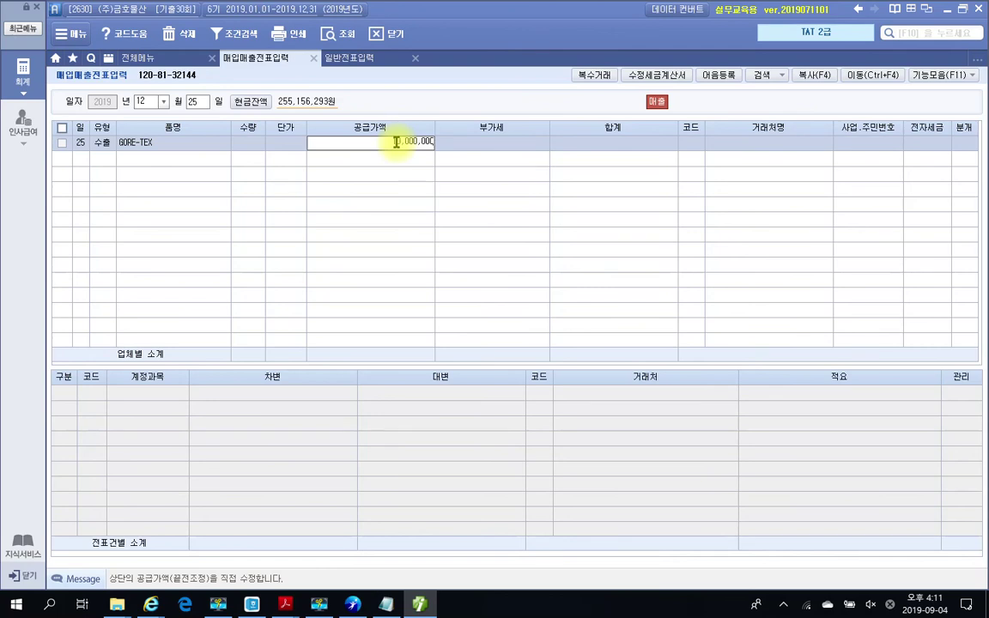
key(Return)
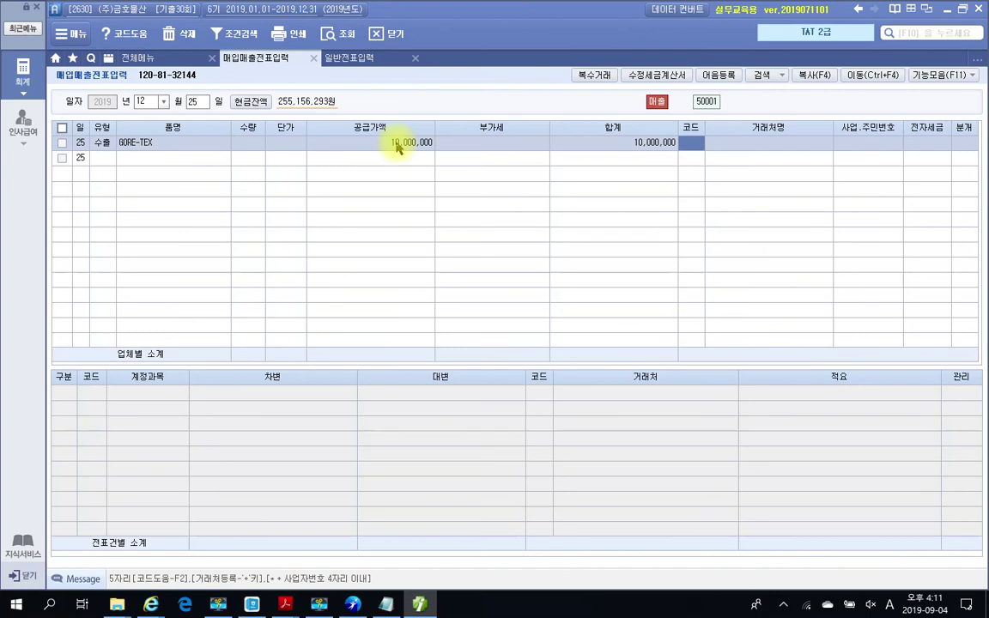
Set the 거래처 of the GORE-TEX export line to 00600 MAC Co., Ltd
key(Hangul)
text(ㅡㅏ)
key(BackSpace)
key(BackSpace)
key(Hangul)
text(mk)
key(Return)
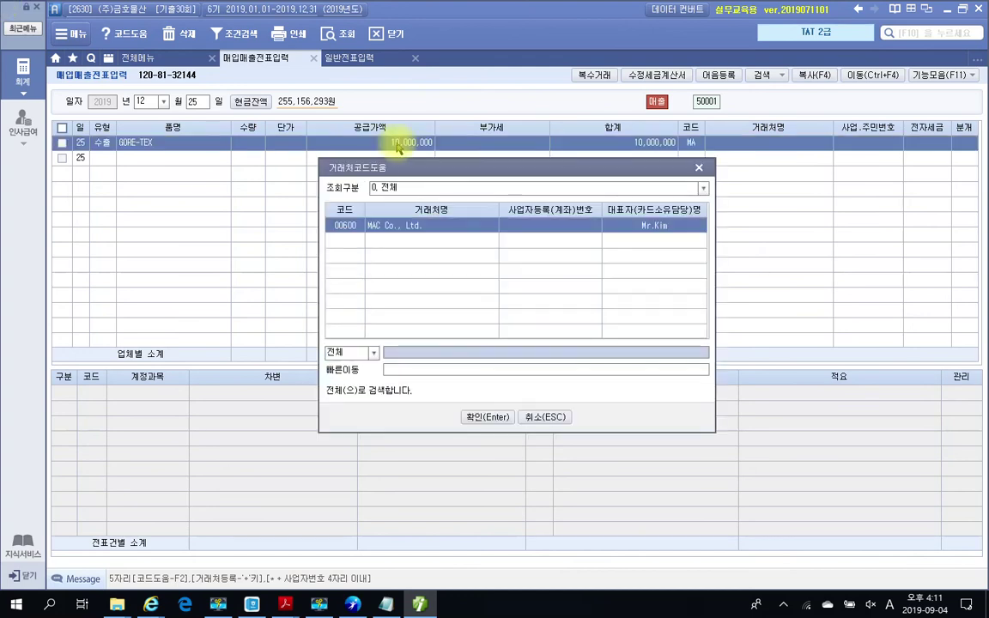
key(Return)
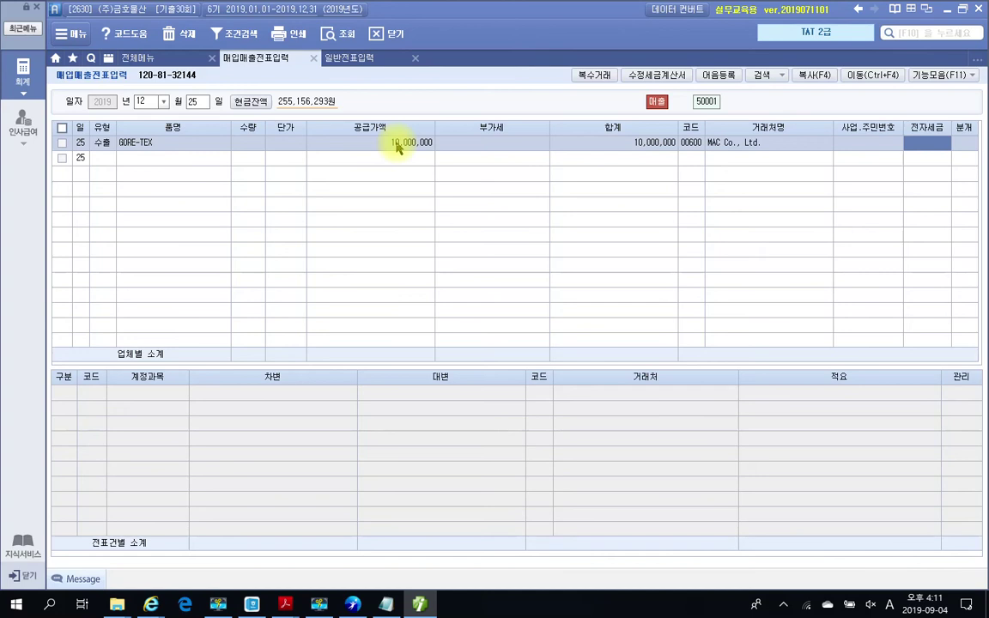
Leave 전자세금 blank on the GORE-TEX line and set its 분개 to 3 혼합
key(Return)
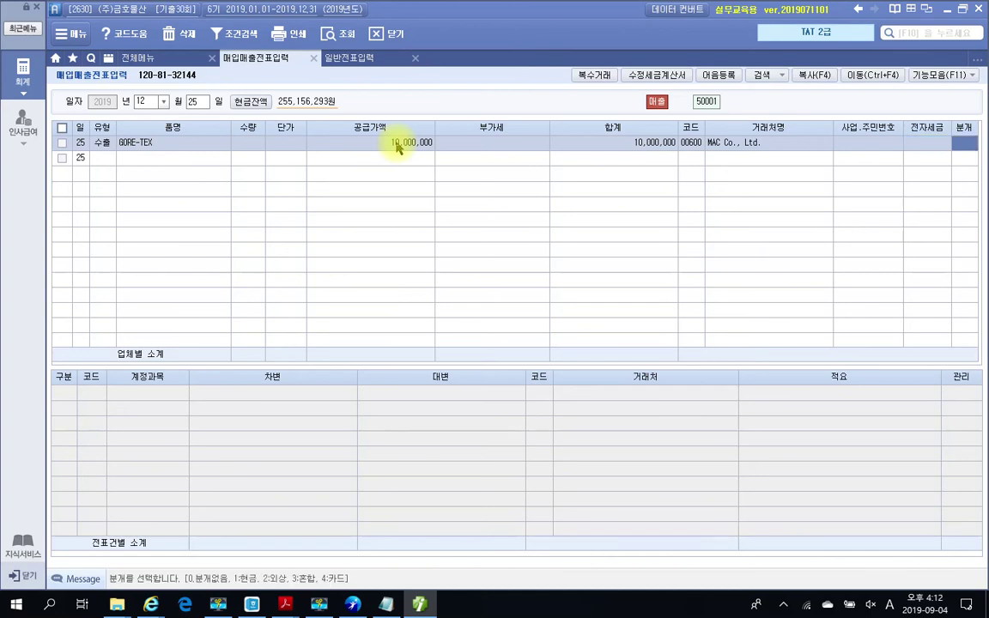
text(3)
key(Return)
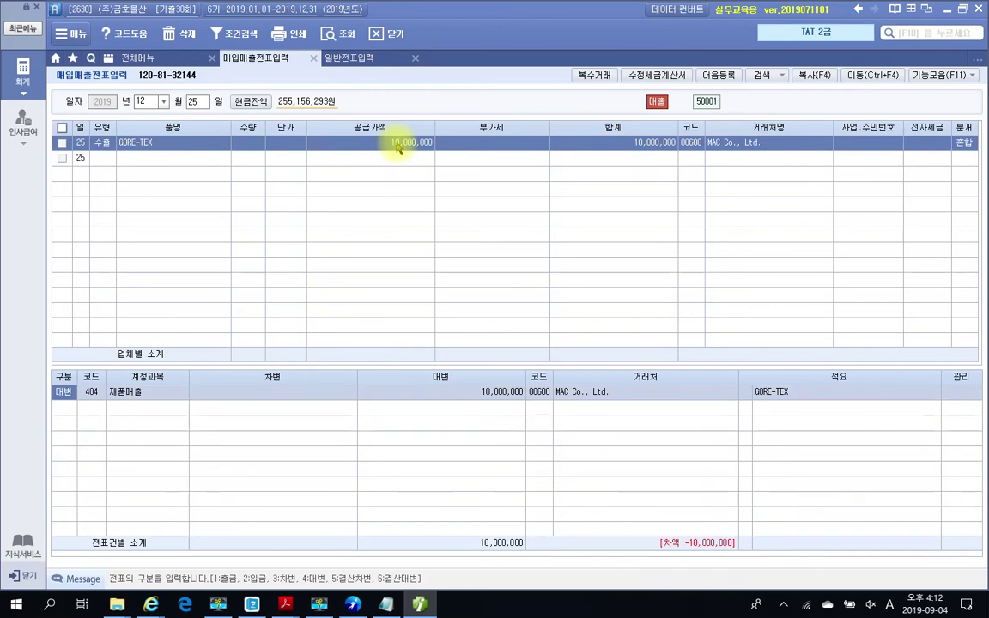
key(Return)
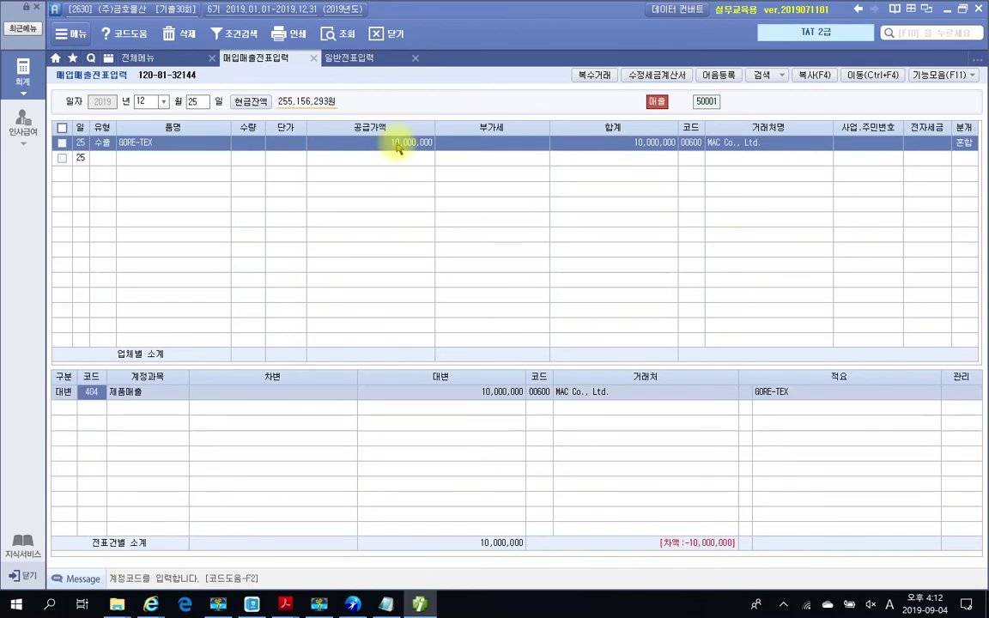
key(Left)
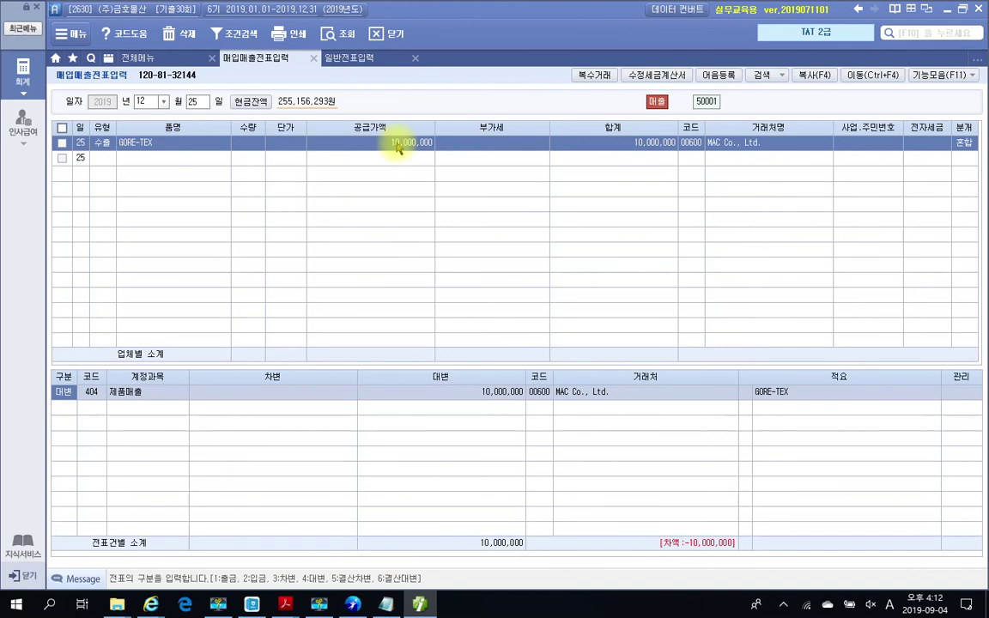
Add a 차변 line for account 259 선수금 with 900,000 to the export sale's journal entry
key(Down)
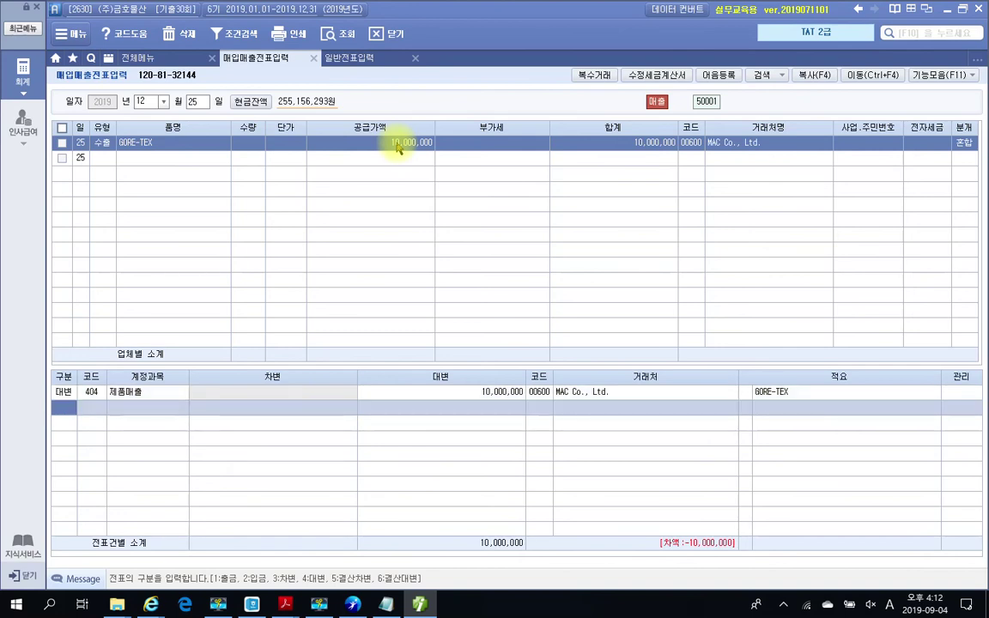
text(3)
key(Return)
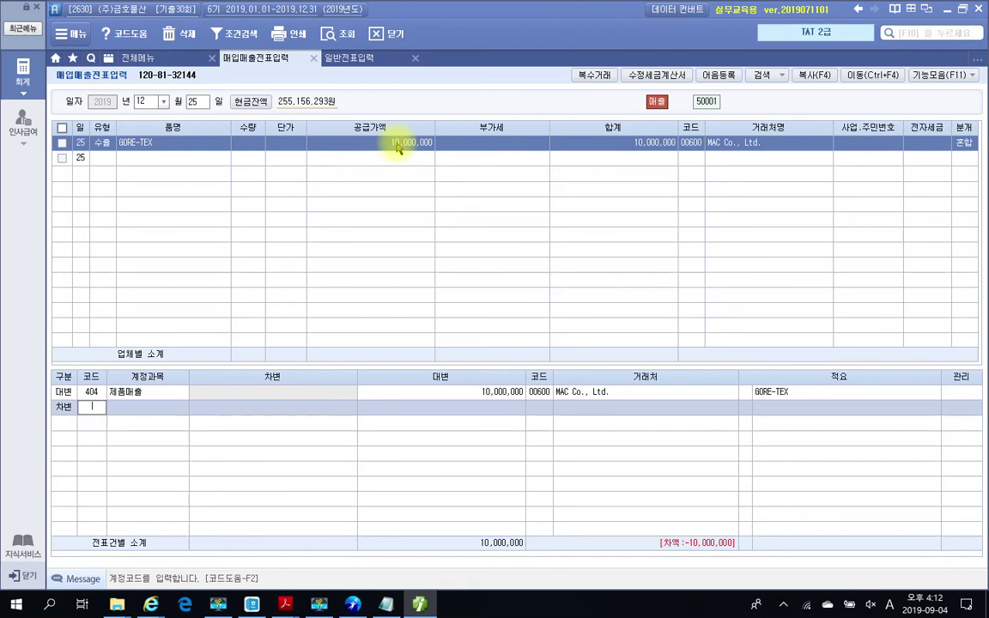
key(Hangul)
text(선)
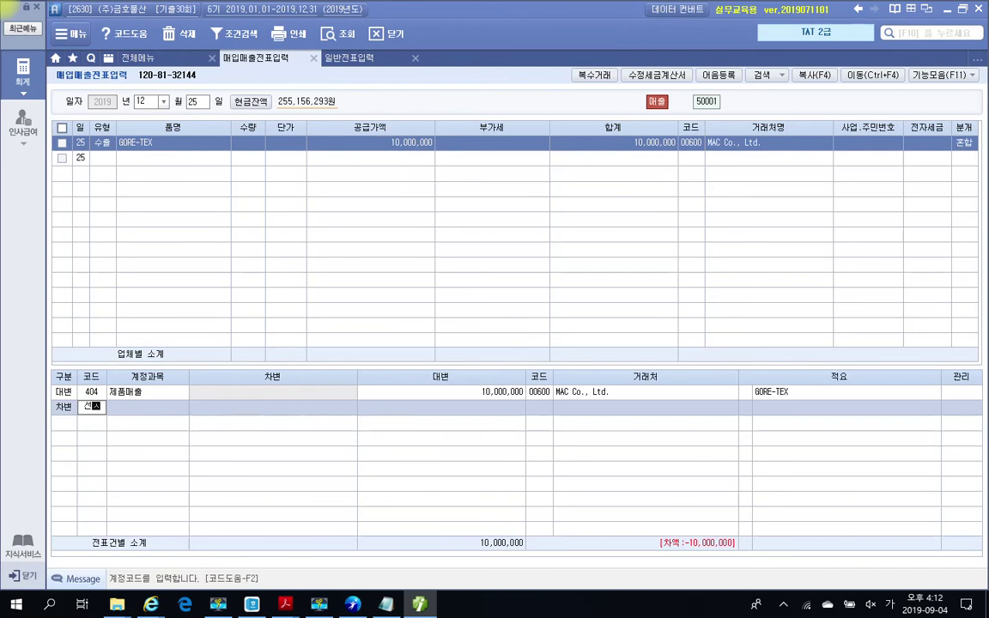
text(수)
key(Return)
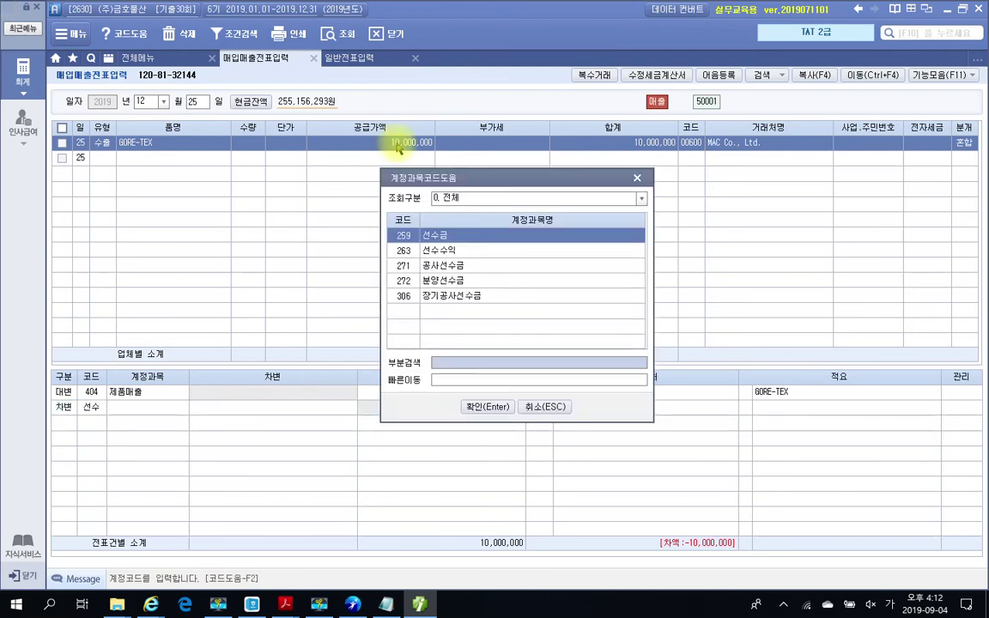
key(Return)
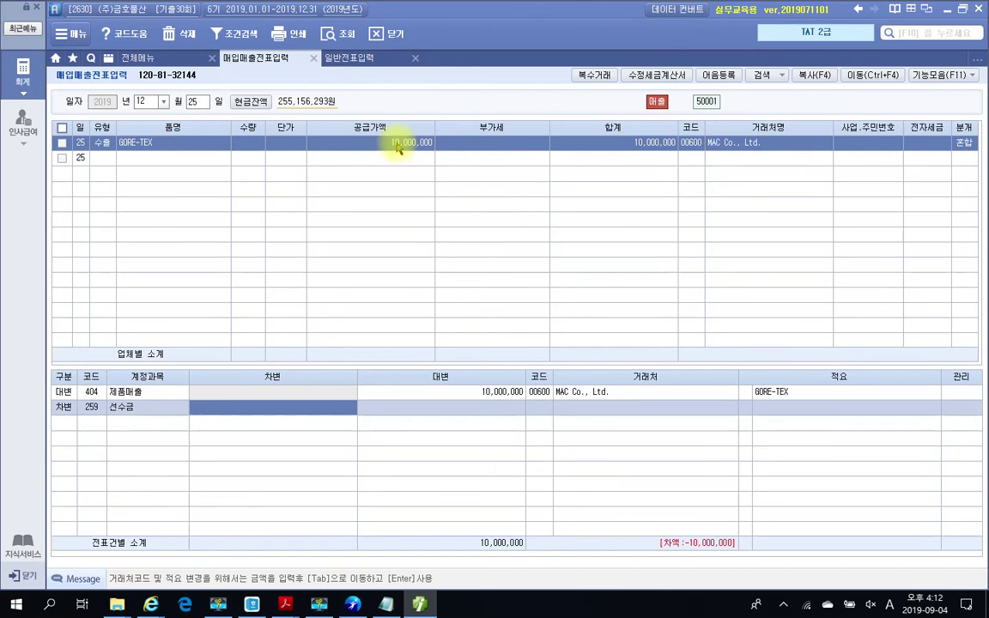
text(9000000)
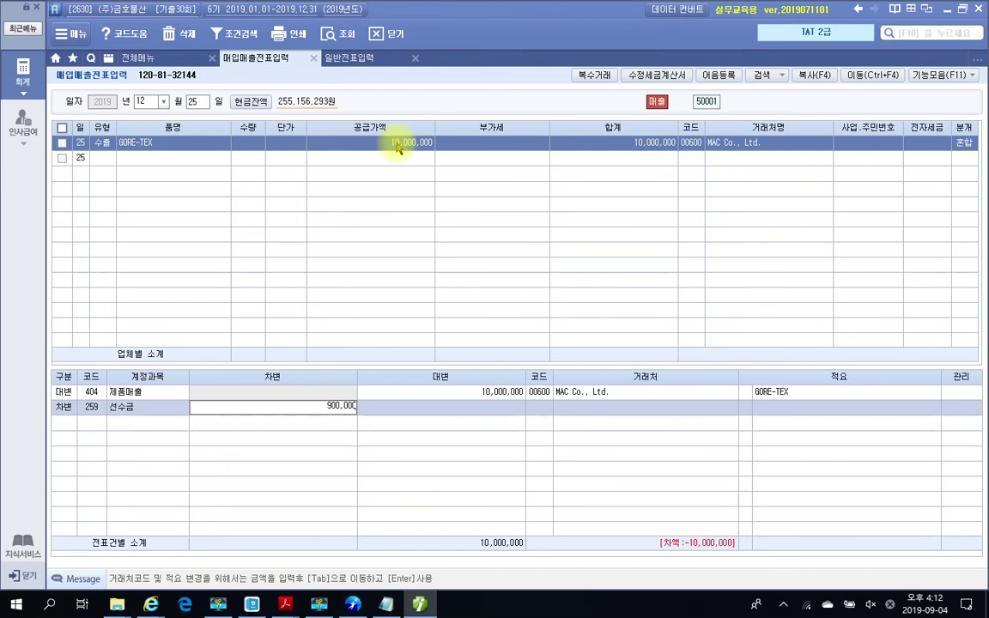
key(Return)
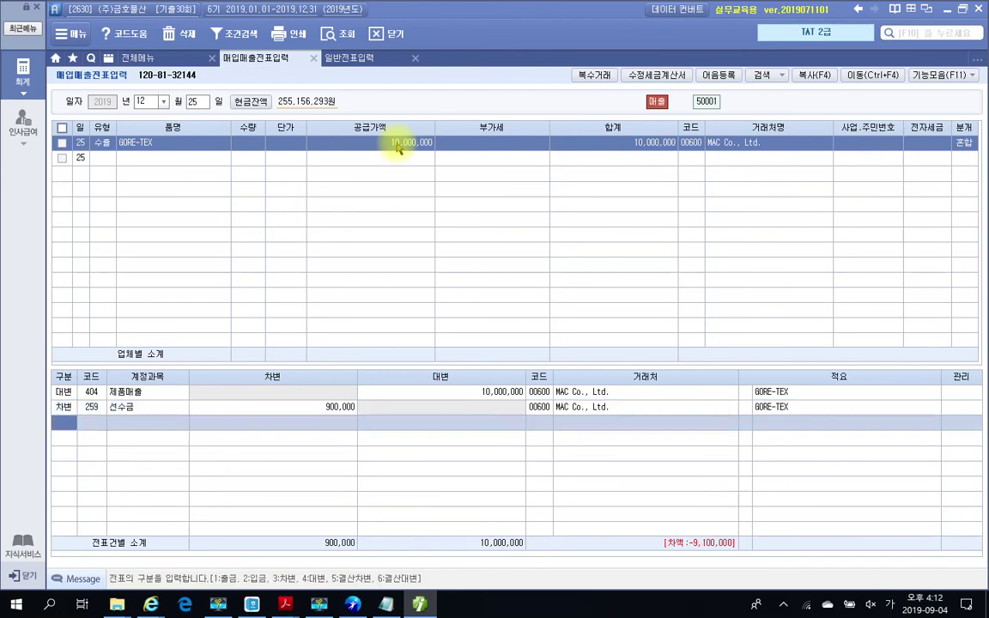
Add a 차변 line for account 108 외상매출금 with 9,000,000 to the export sale's journal entry
text(3)
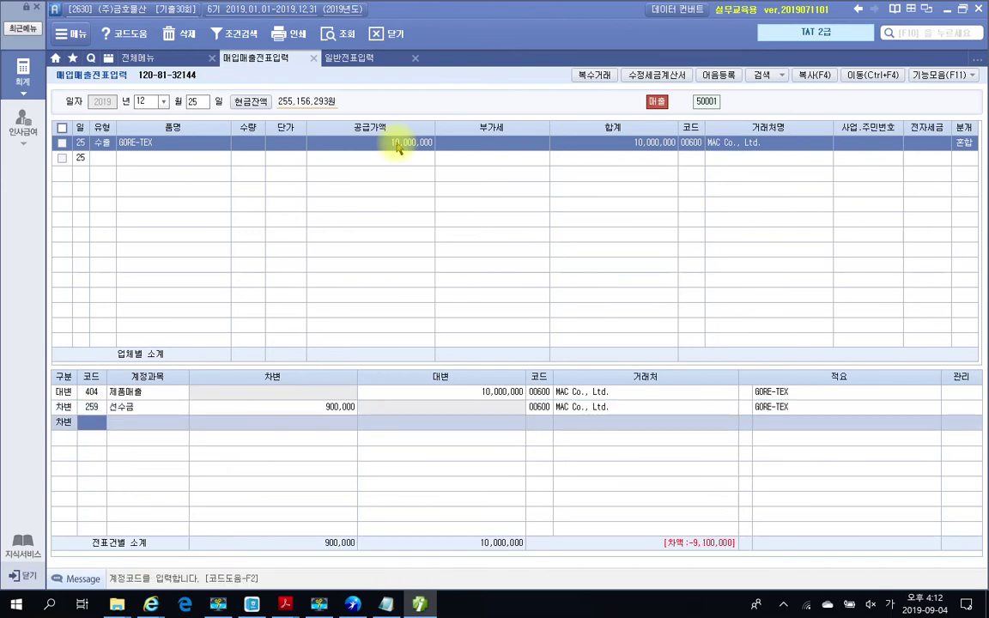
text(외상)
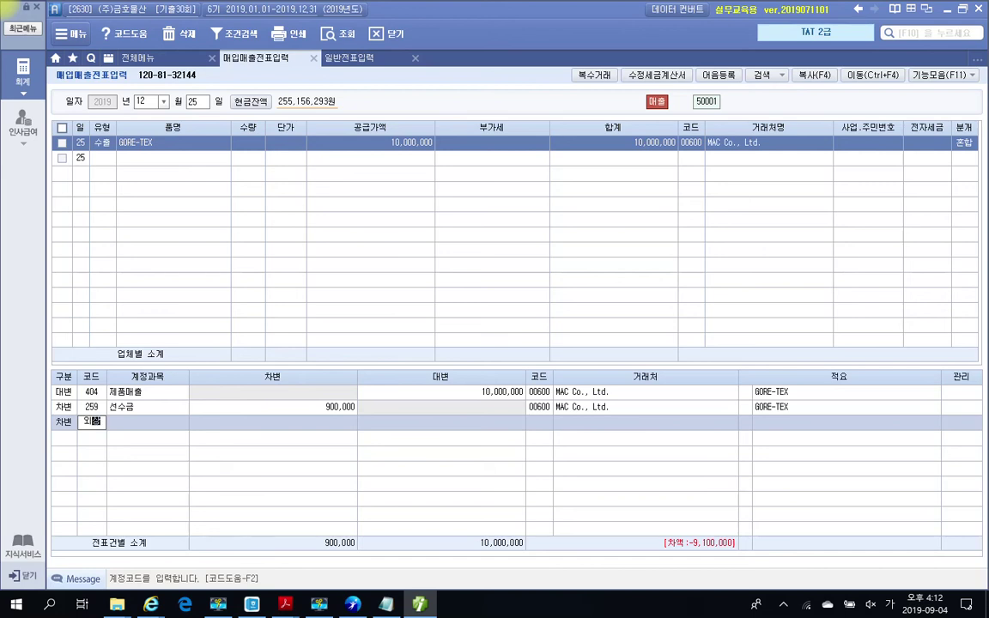
key(Return)
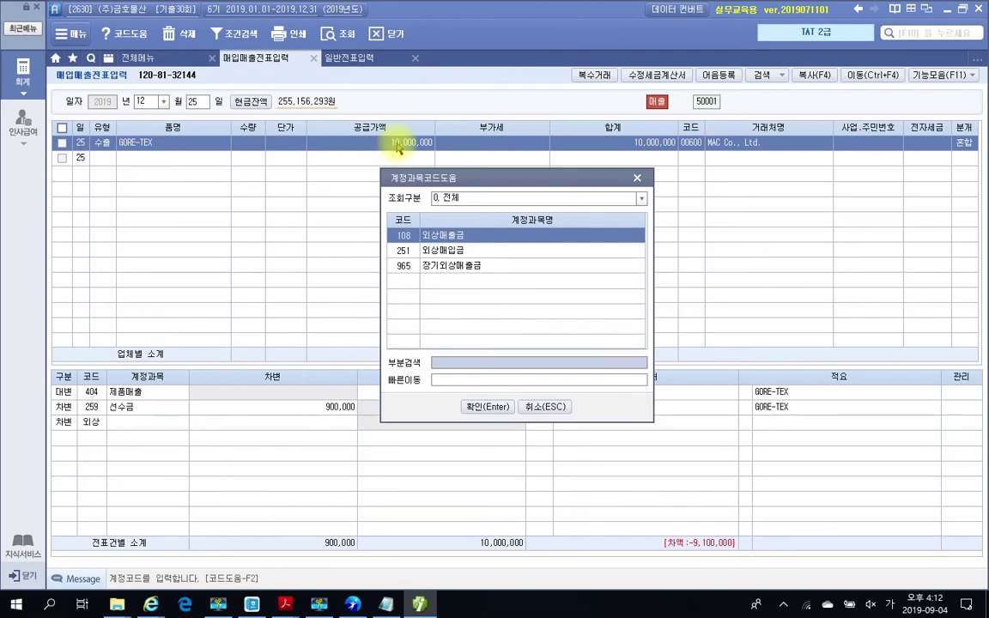
key(Return)
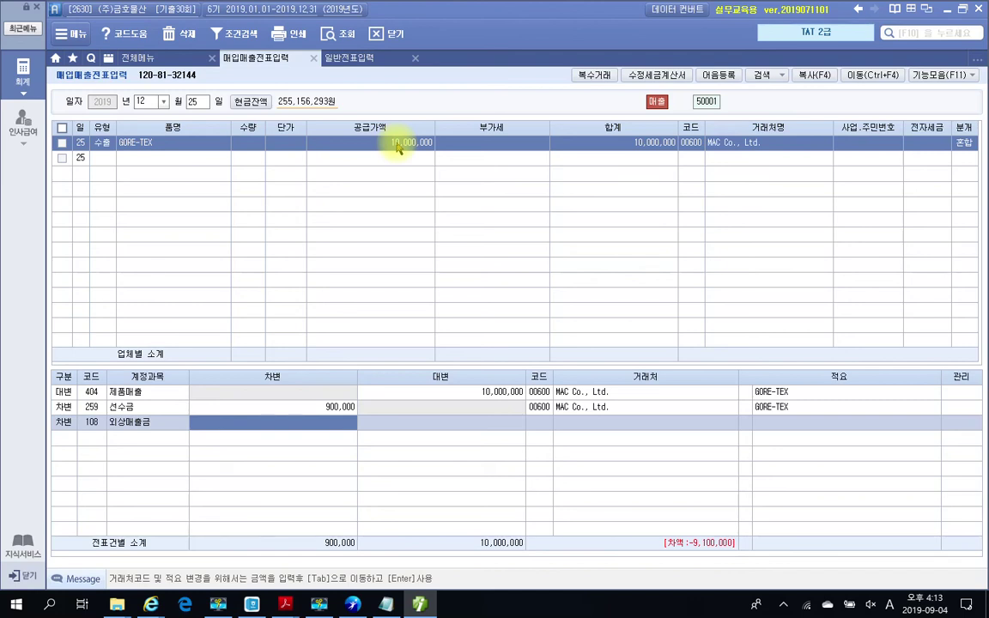
text(9)
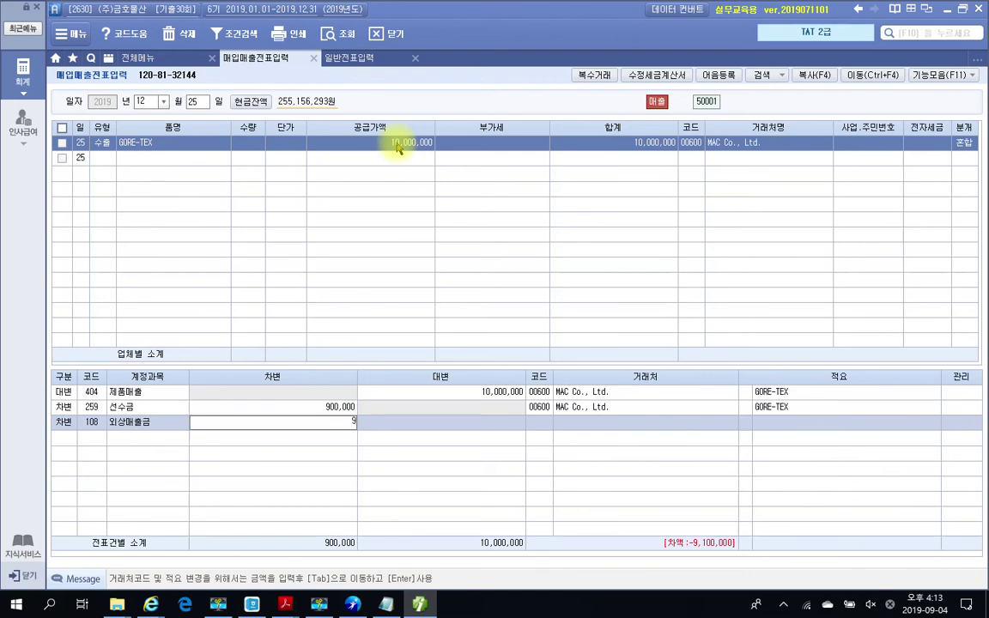
text(,000,000)
key(Return)
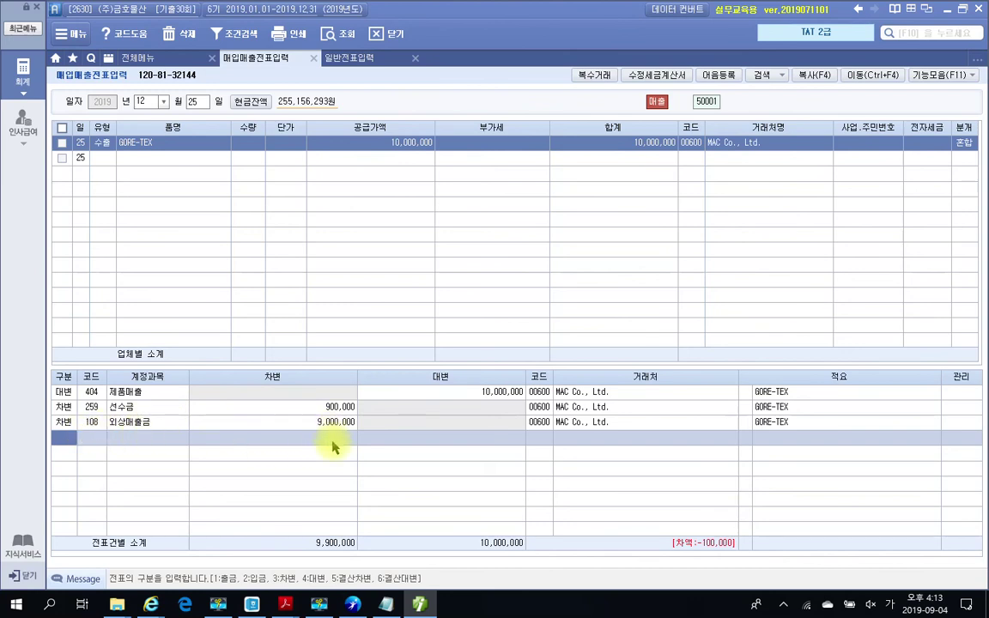
Add a 차변 line for account 932 외환차손 with 100,000 to the export sale's journal entry
text(3)
key(Return)
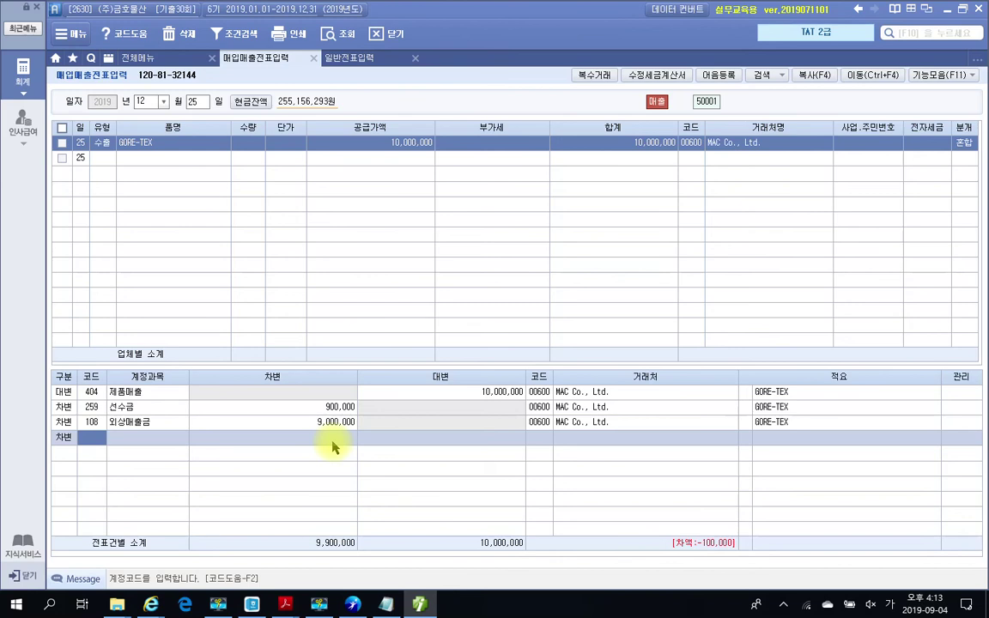
text(외상)
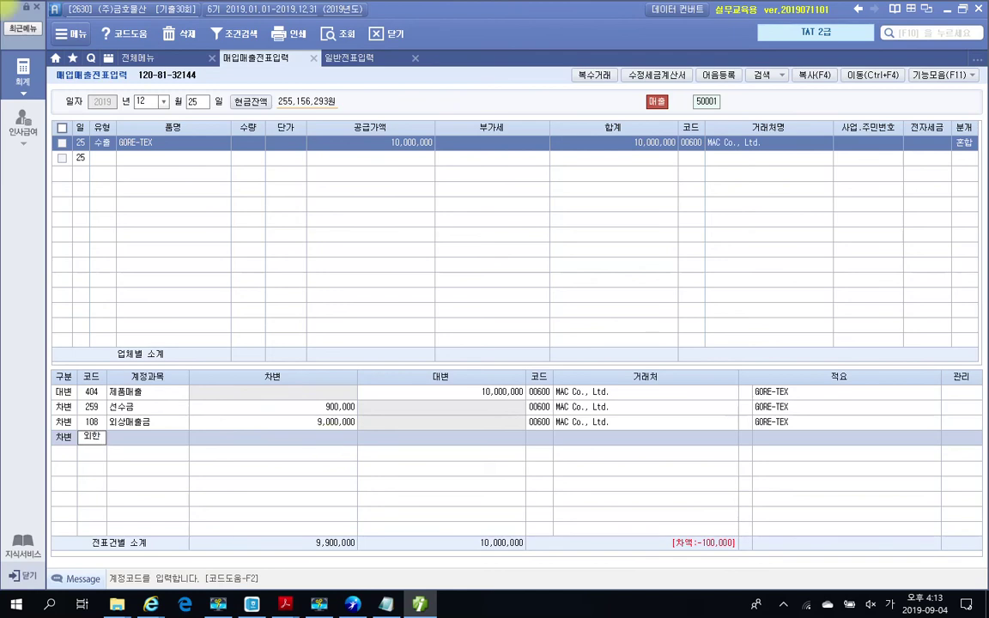
key(BackSpace)
key(BackSpace)
key(BackSpace)
text(ㅅ)
key(BackSpace)
key(BackSpace)
text(외환)
key(Return)
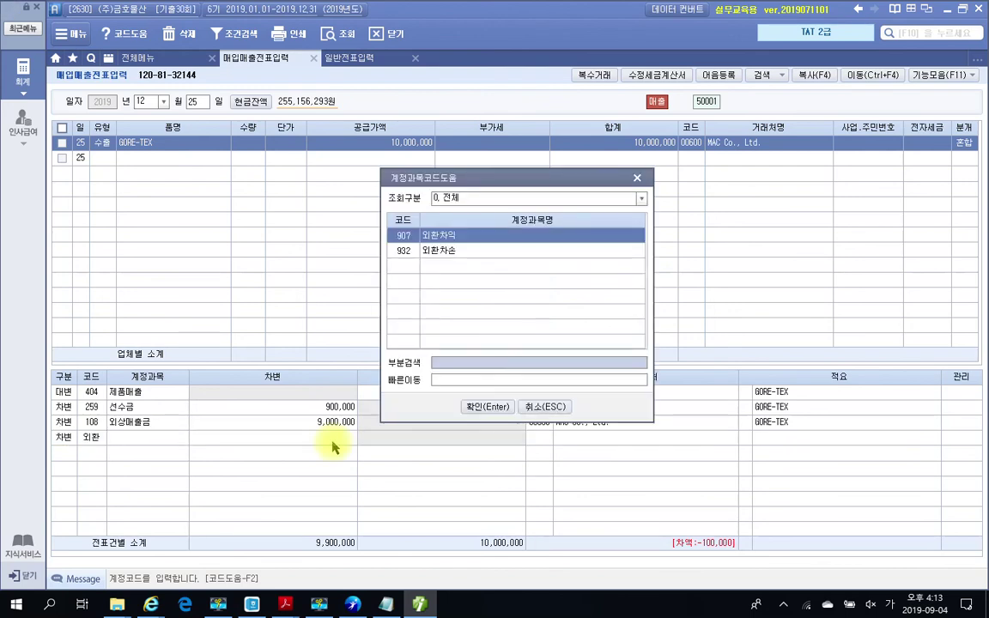
key(Down)
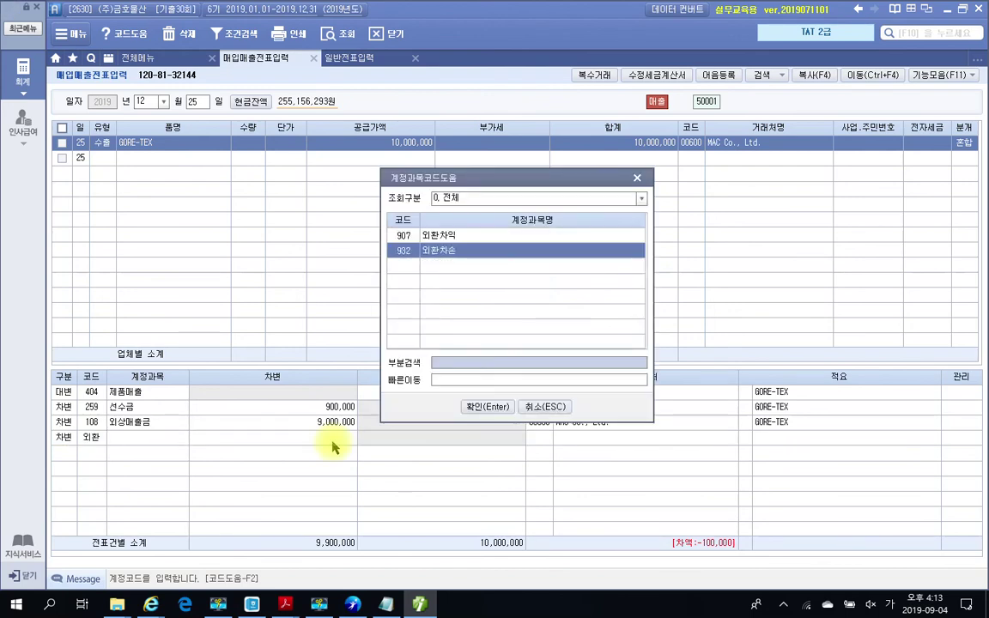
key(Return)
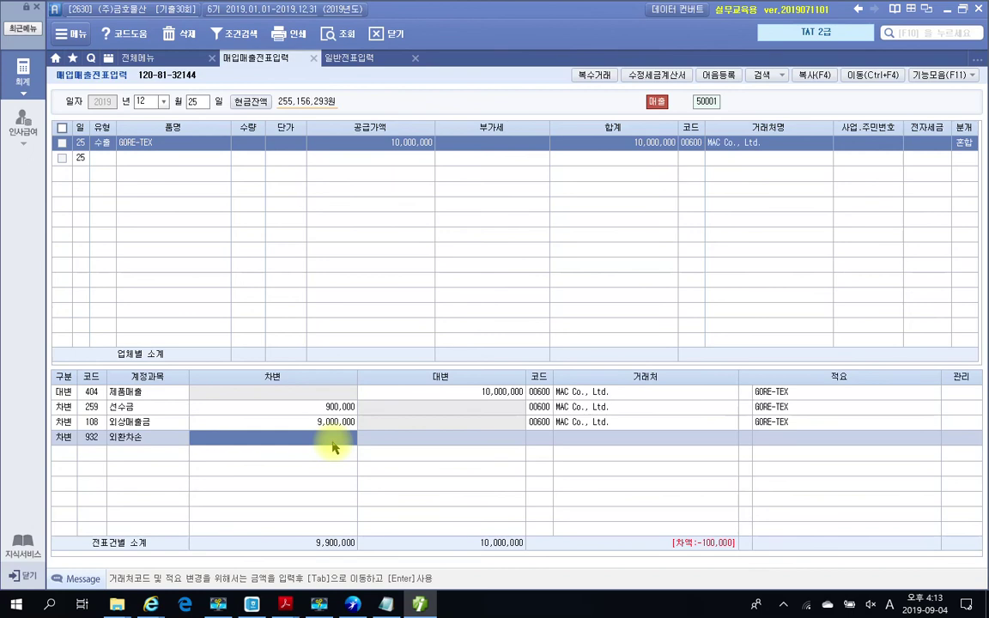
text(1000000)
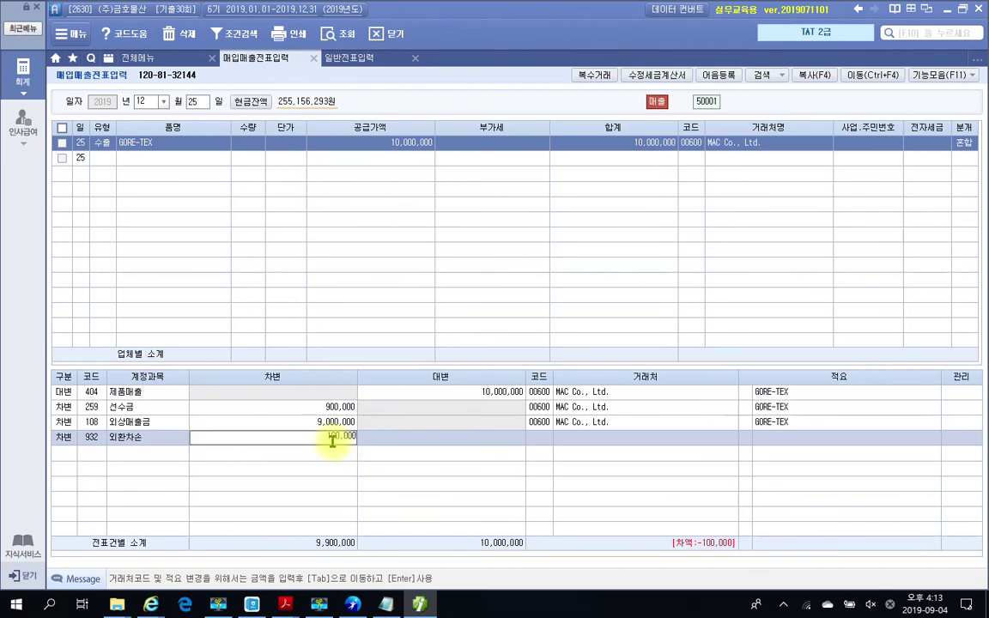
key(Return)
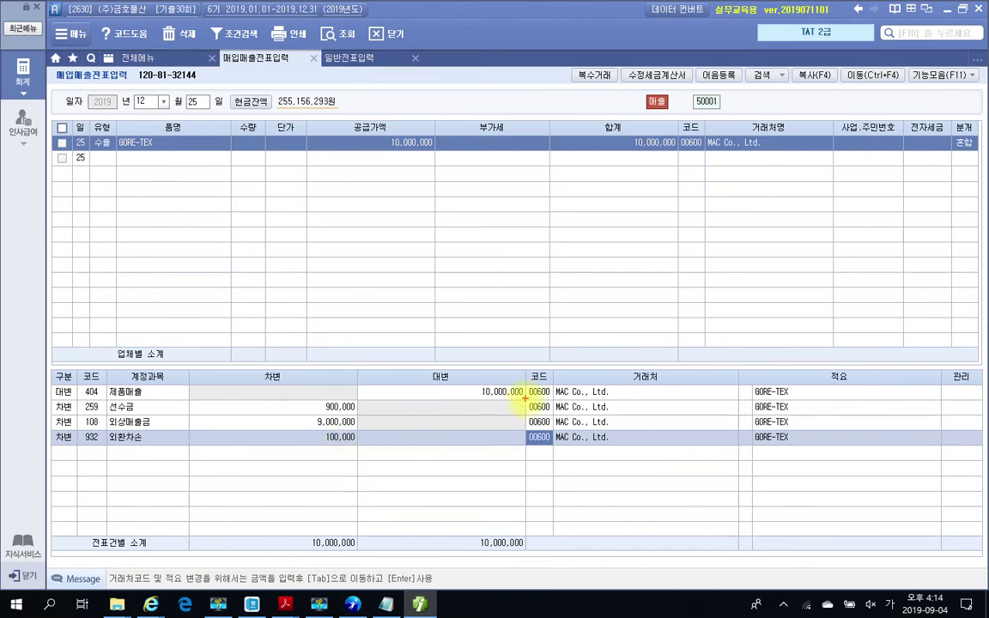
Compare the export sale's 차변 and 대변 amounts with the exchange rates and bank deposit in 자료 1 of the 2019 TAT 2급 PDF
mouse_move(524, 399)
mouse_down()
mouse_move(472, 399)
mouse_move(475, 382)
mouse_move(526, 382)
mouse_move(526, 398)
mouse_up()
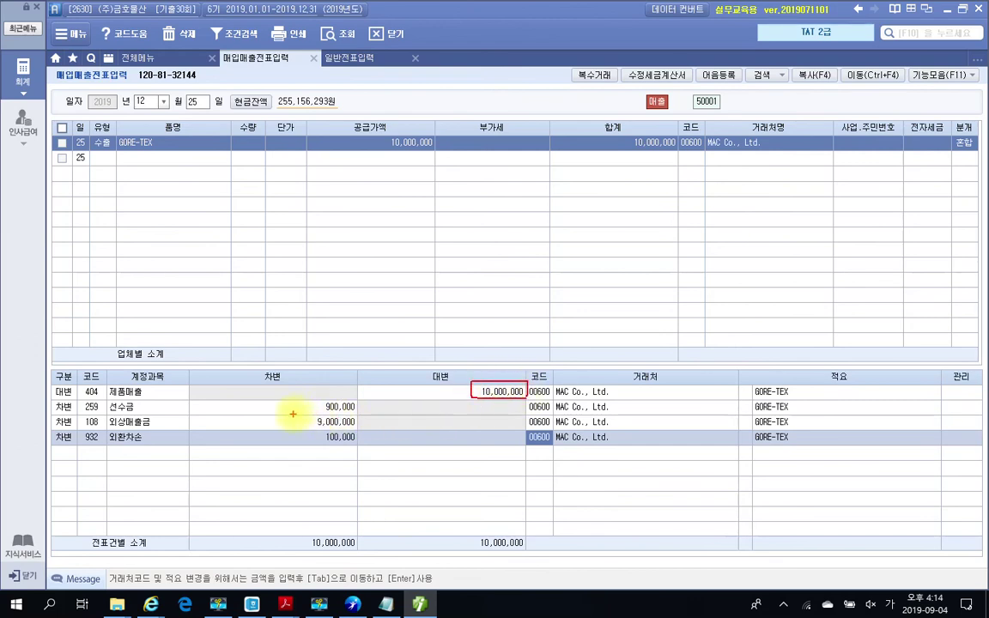
drag(292, 415, 354, 414)
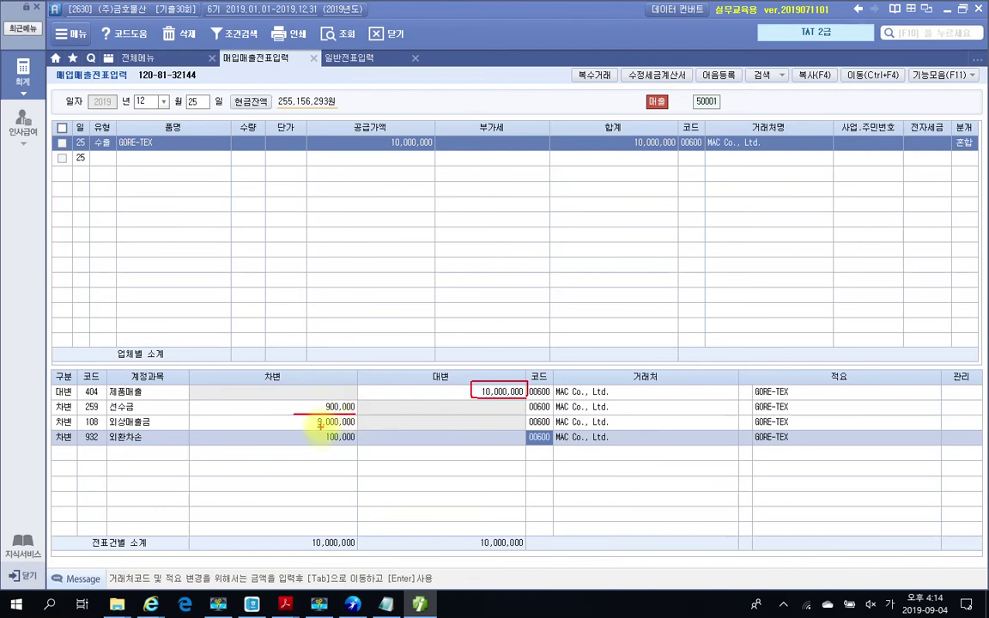
key(Escape)
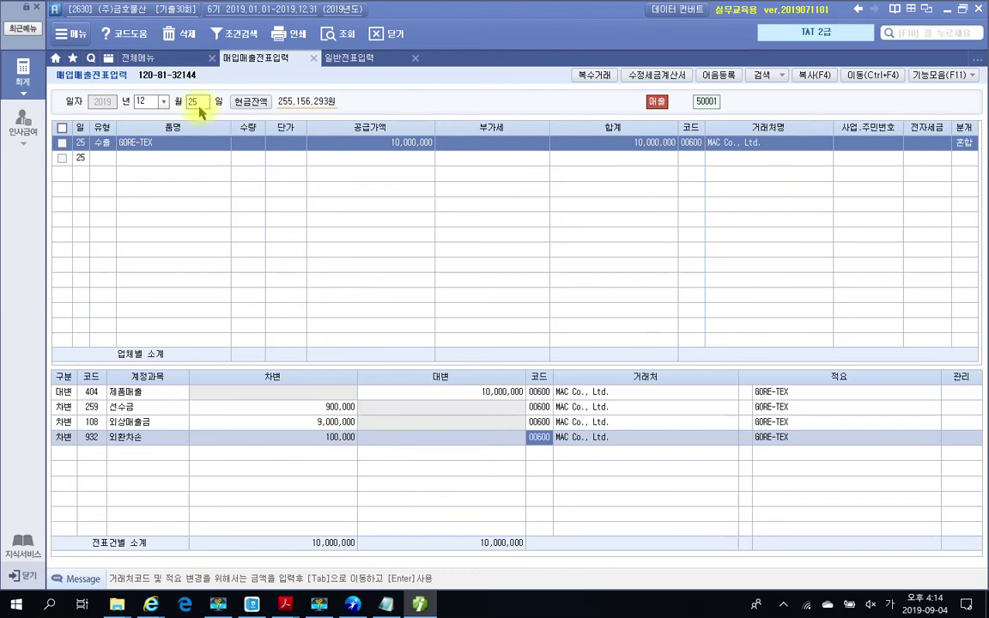
mouse_move(285, 605)
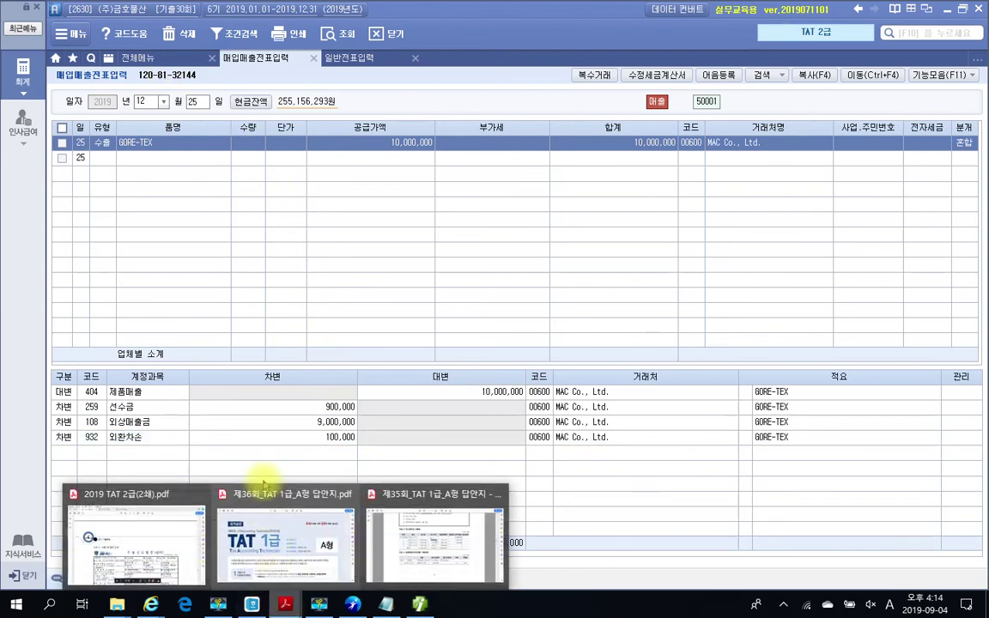
click(181, 559)
scroll(329, 415, up, 10)
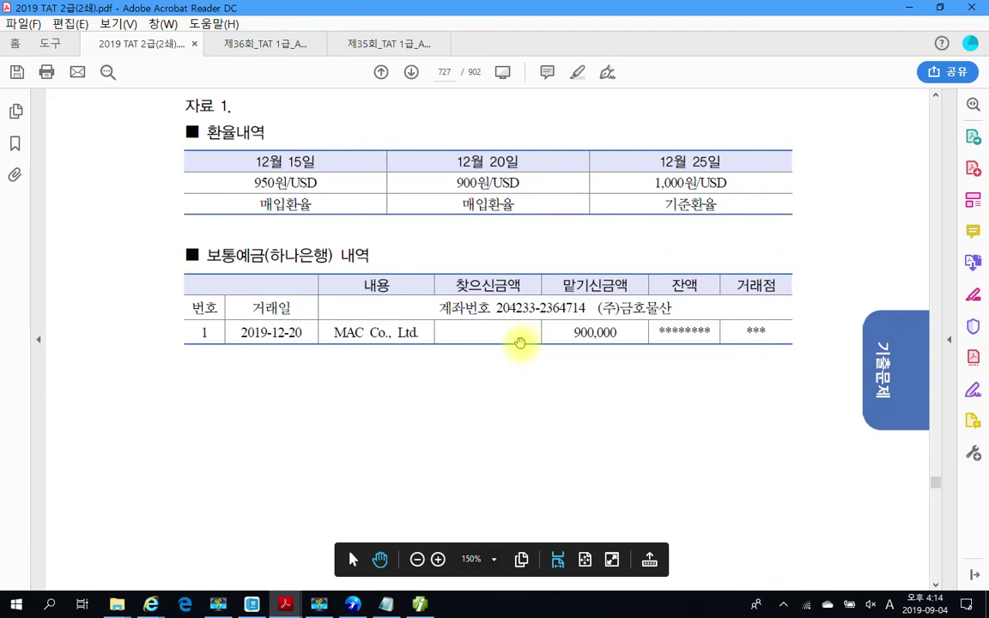
scroll(518, 342, up, 2)
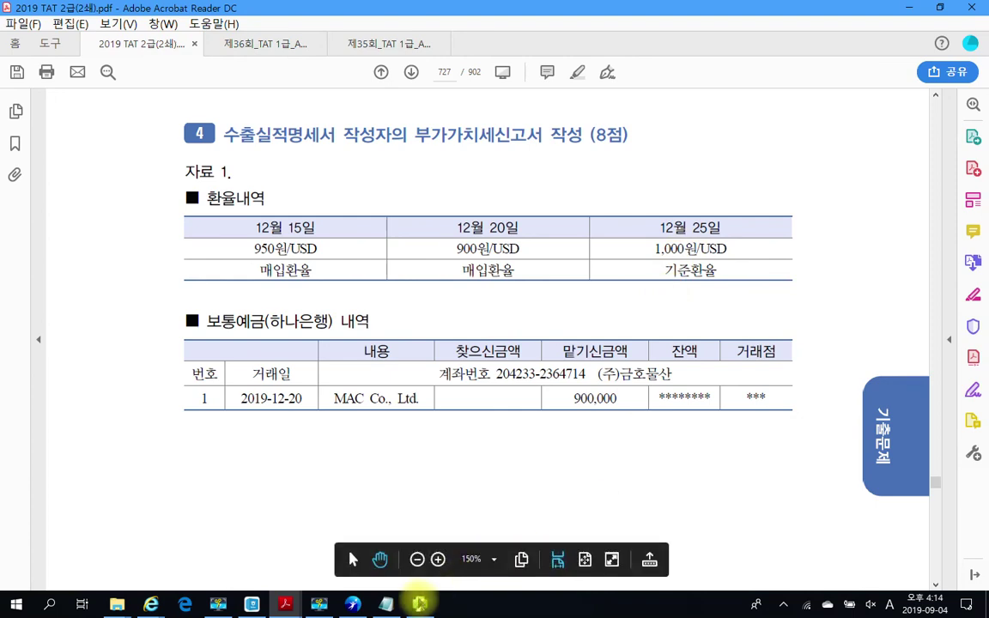
click(419, 605)
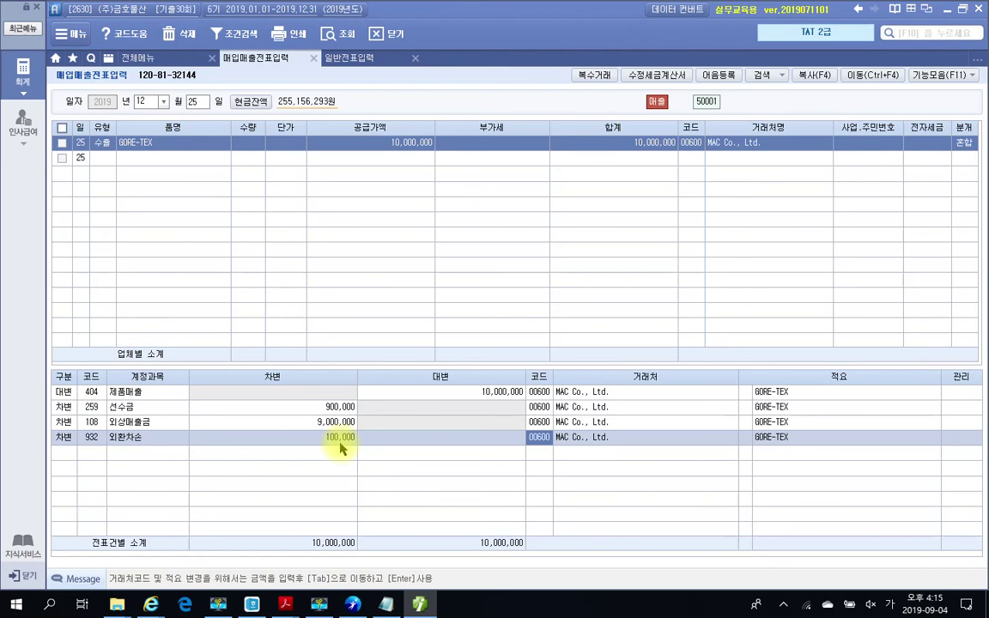
Switch back to the question PDF and examine the 12월 20일 and 12월 25일 exchange rates and the deposit from MAC Co., Ltd
click(419, 604)
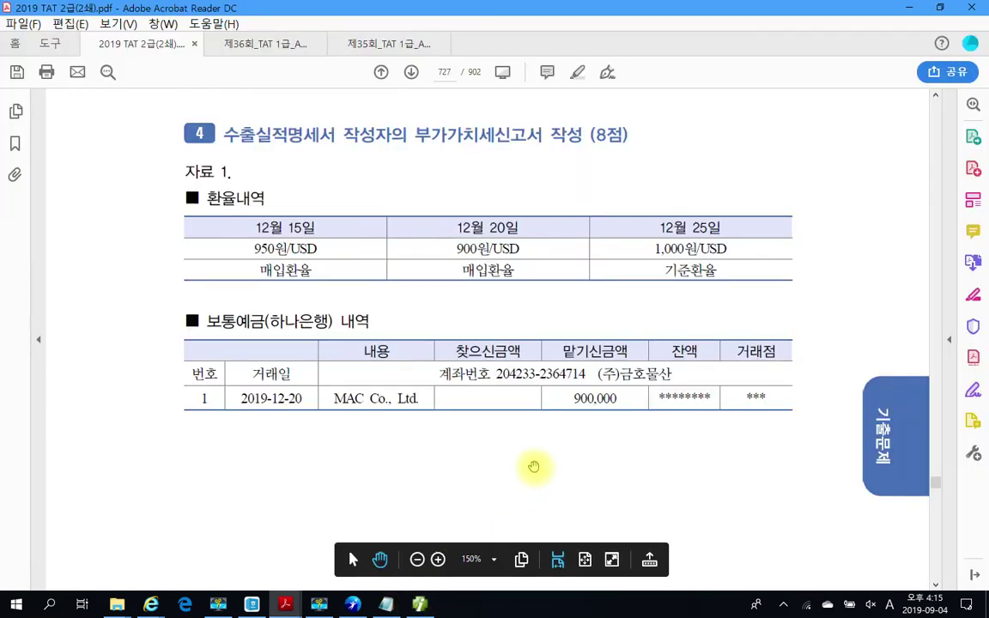
drag(569, 386, 627, 412)
key(Escape)
scroll(550, 472, down, 1)
scroll(550, 472, up, 1)
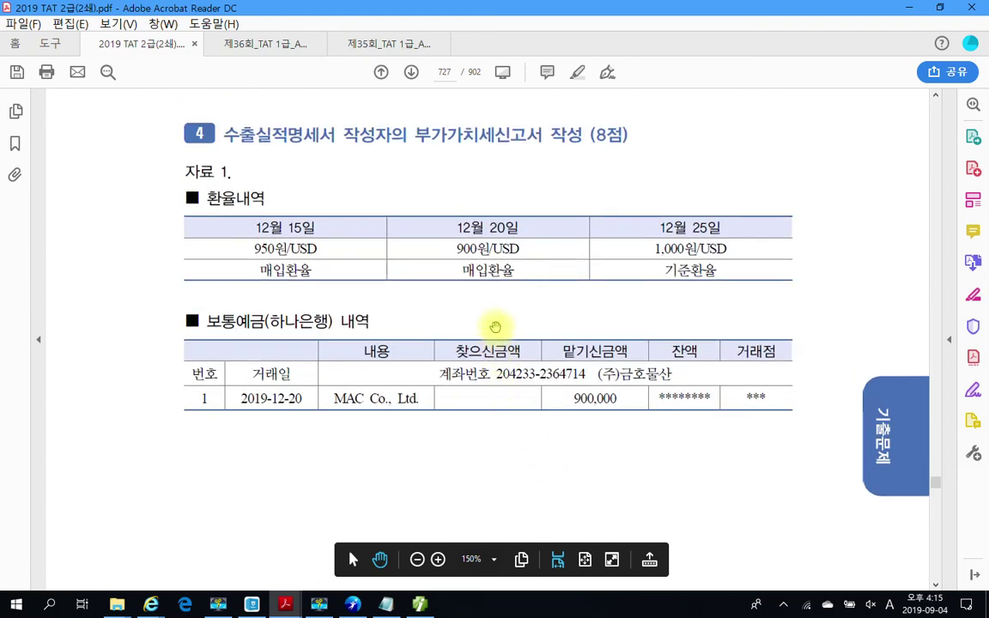
drag(449, 206, 539, 296)
drag(628, 206, 771, 294)
key(Escape)
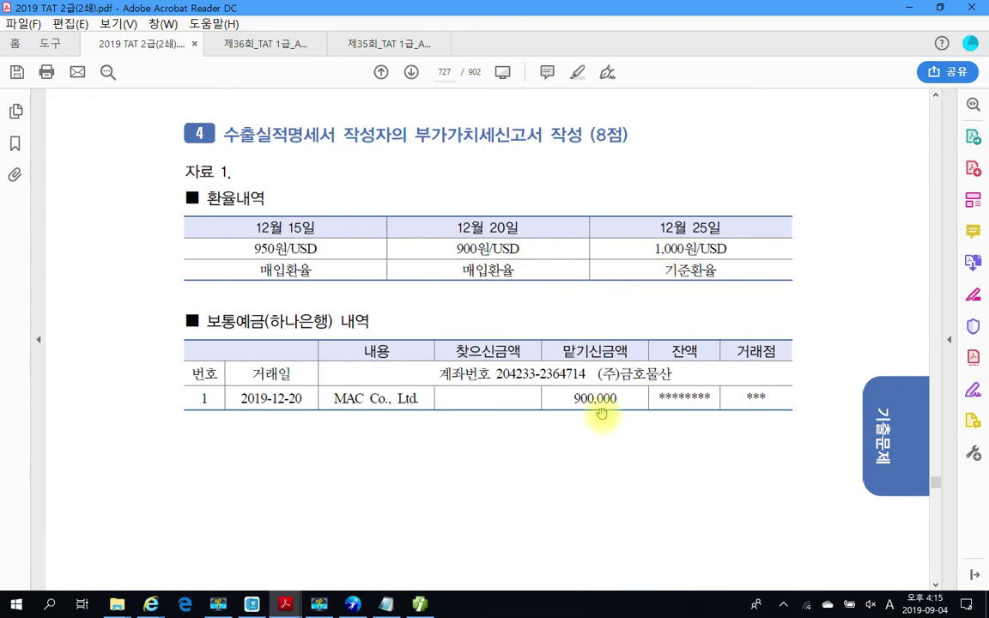
Read the 수출신고필증 in 자료 2 and question 4's 평가문제 items on the export entry and the 확정신고서
scroll(563, 437, down, 10)
scroll(563, 449, down, 10)
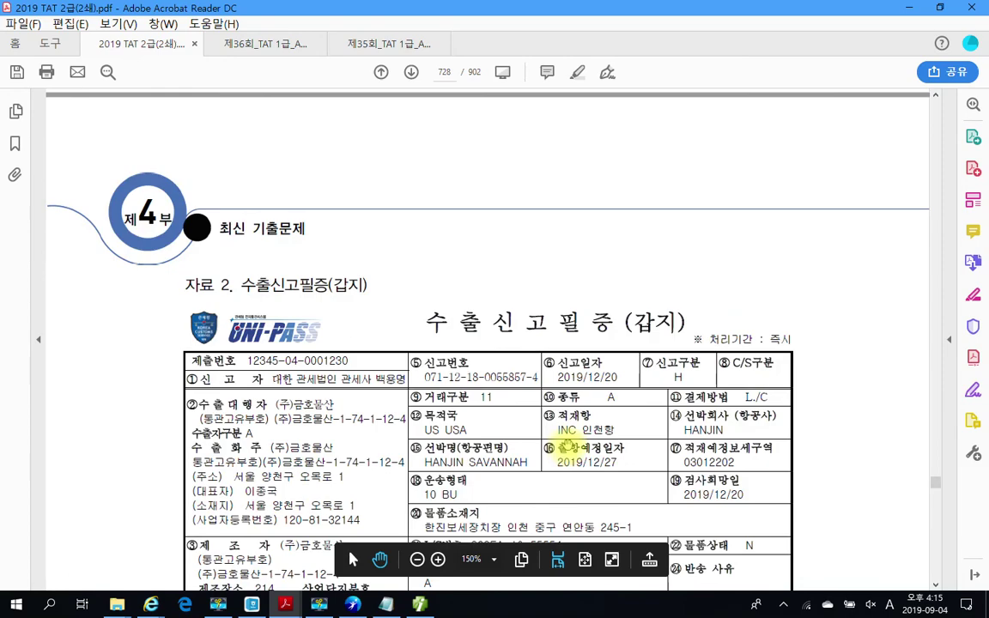
scroll(568, 395, down, 5)
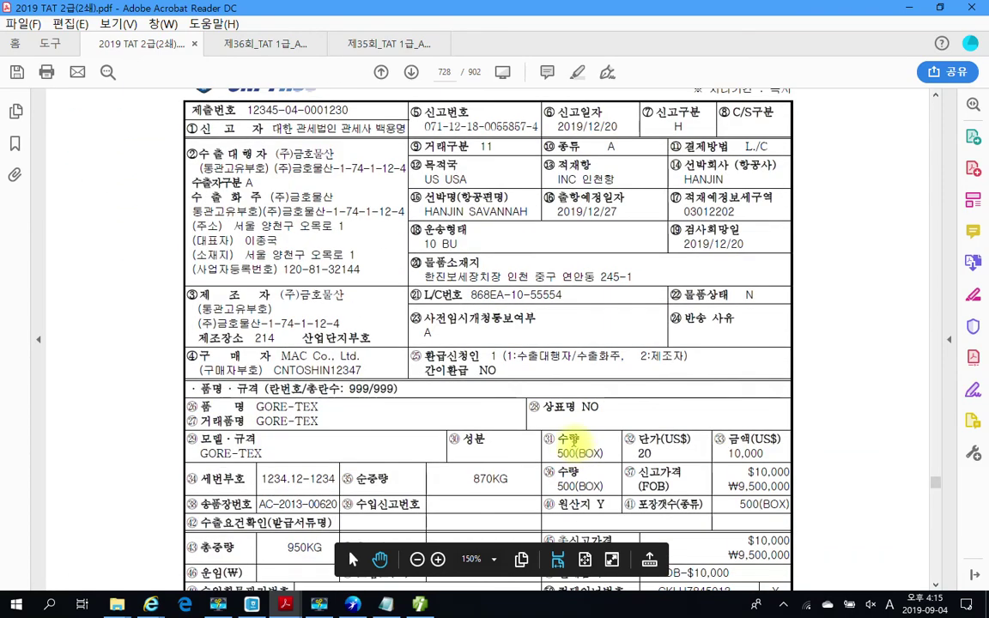
scroll(571, 441, down, 3)
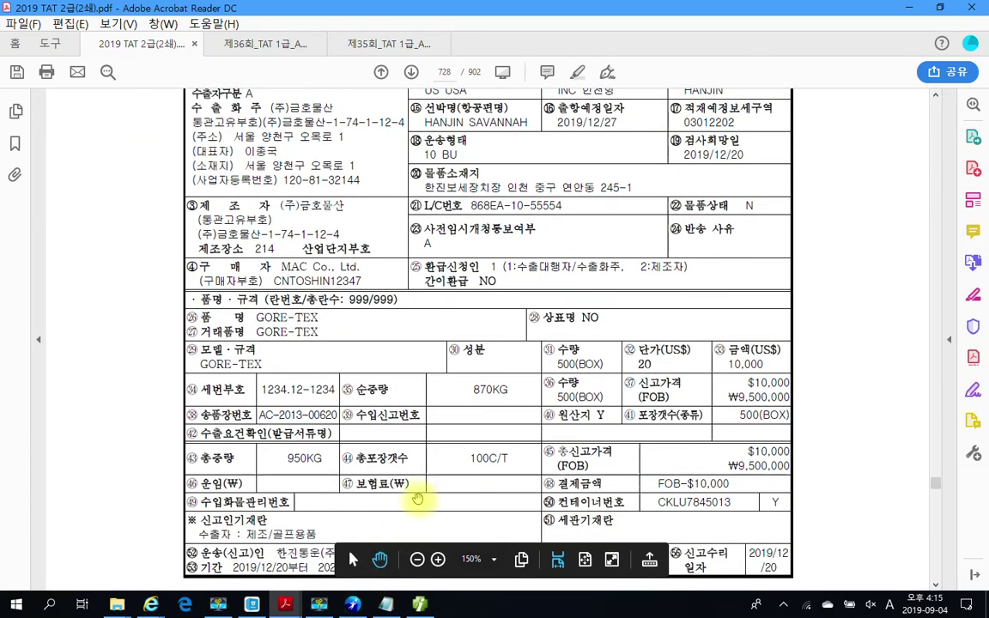
scroll(403, 523, down, 20)
scroll(422, 519, up, 5)
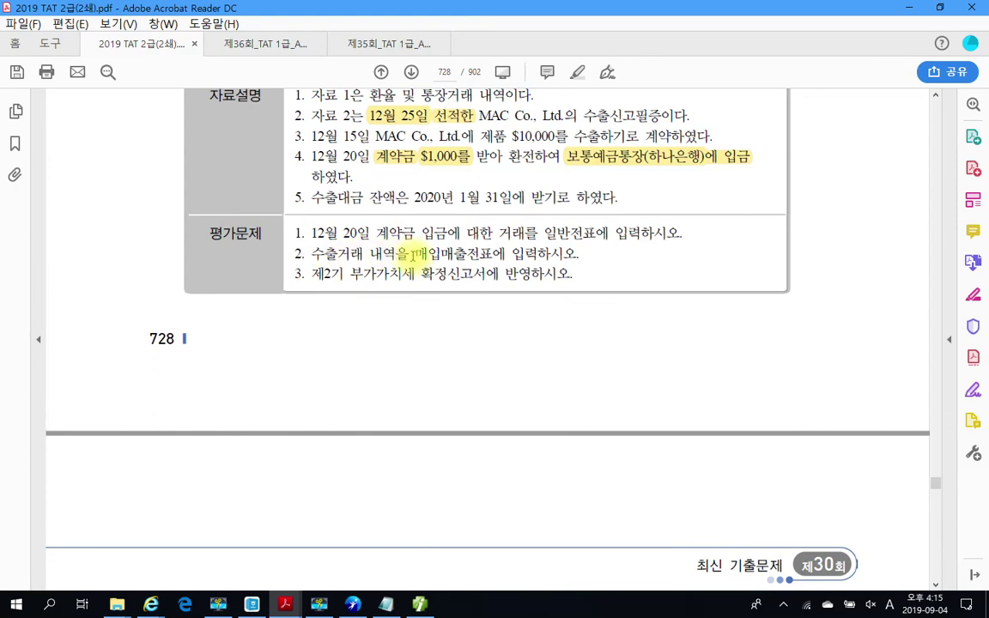
drag(415, 254, 578, 254)
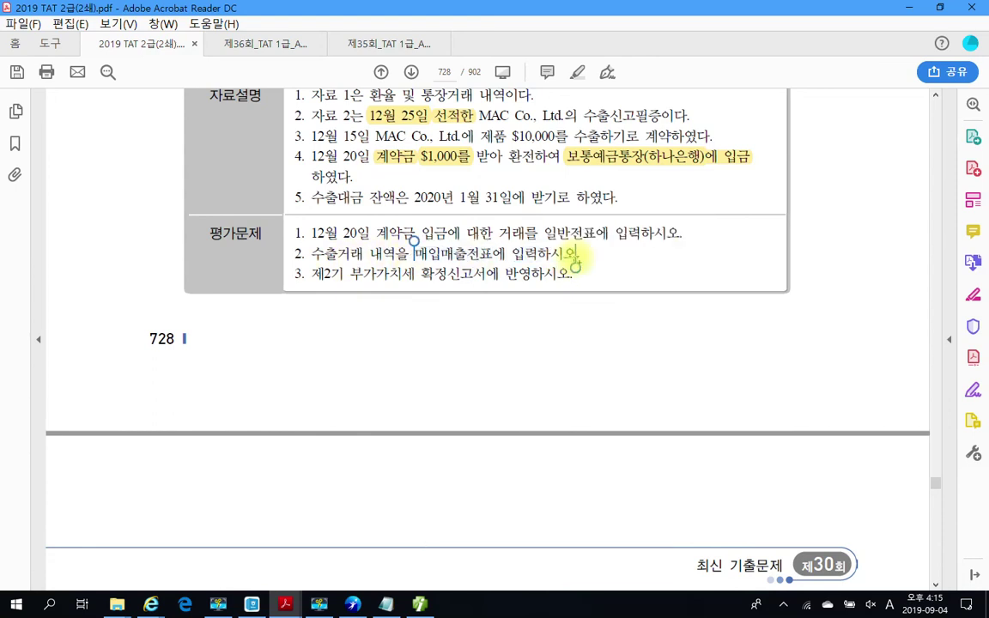
click(347, 282)
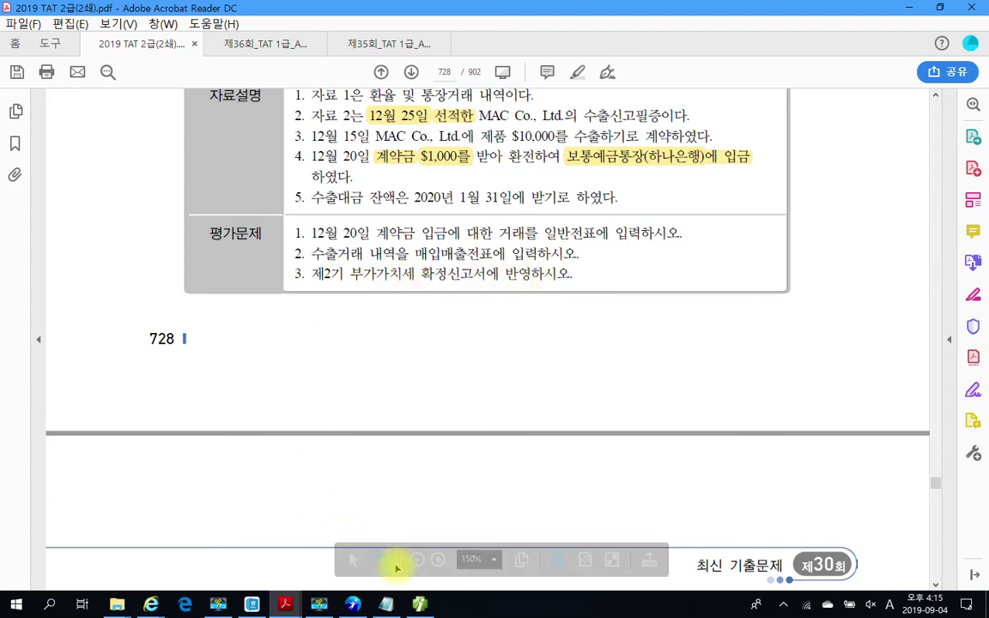
Switch to the accounting program, close 일반전표입력 and open 부가가치세신고서
click(419, 603)
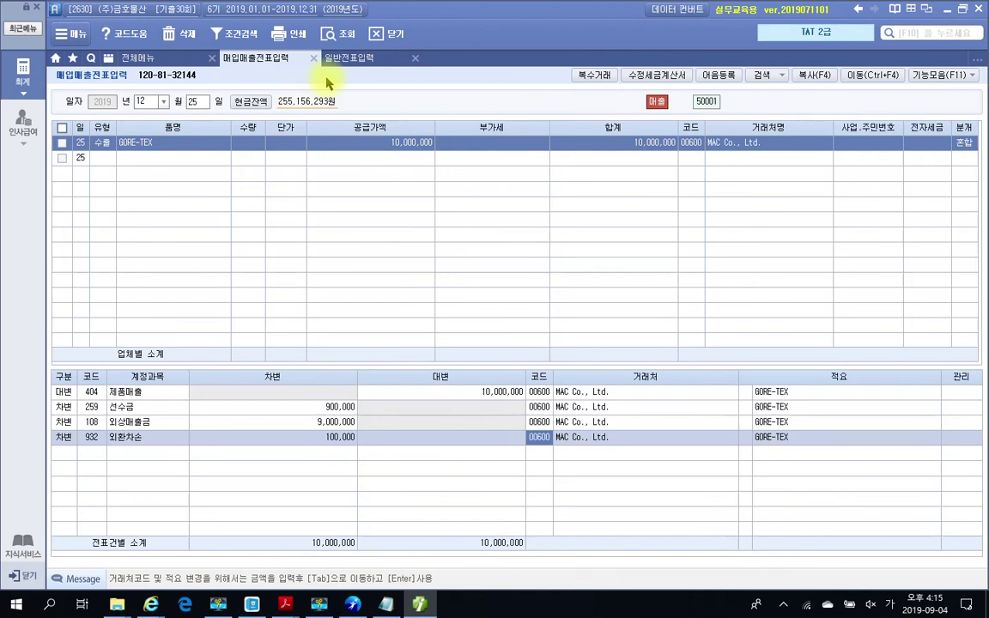
click(415, 59)
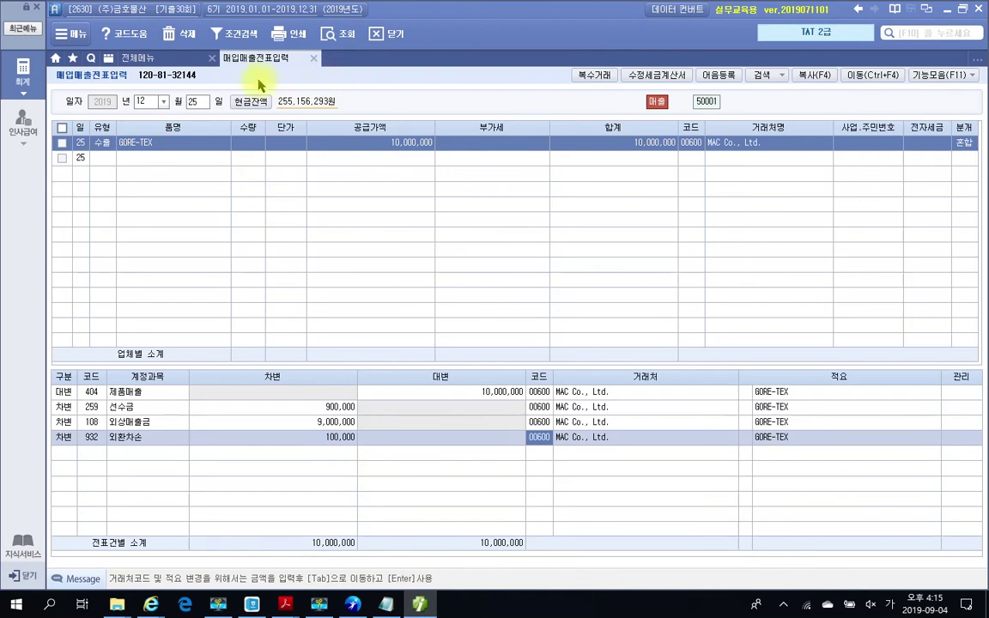
click(155, 58)
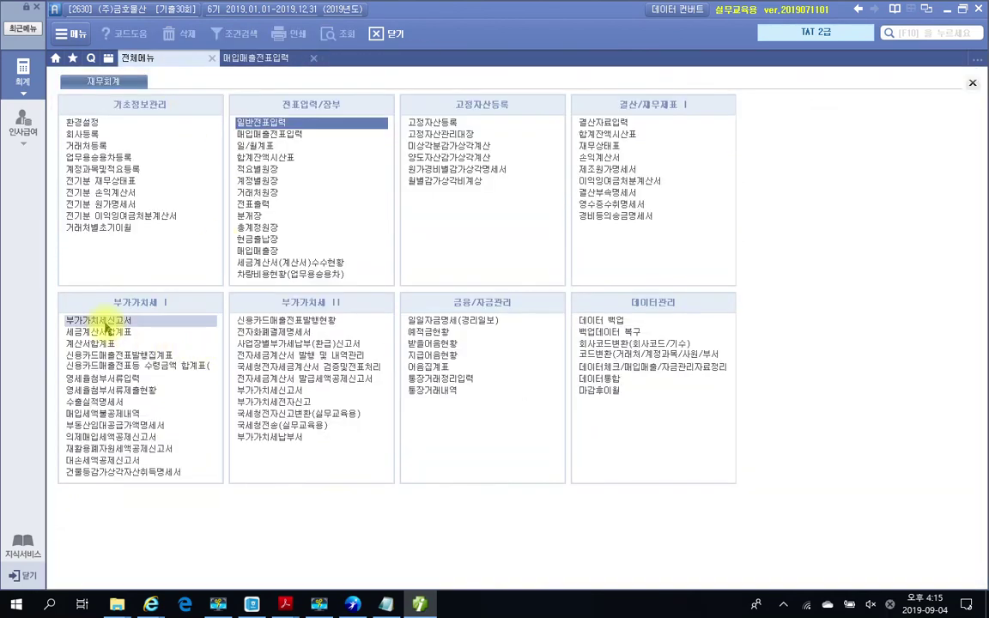
click(97, 320)
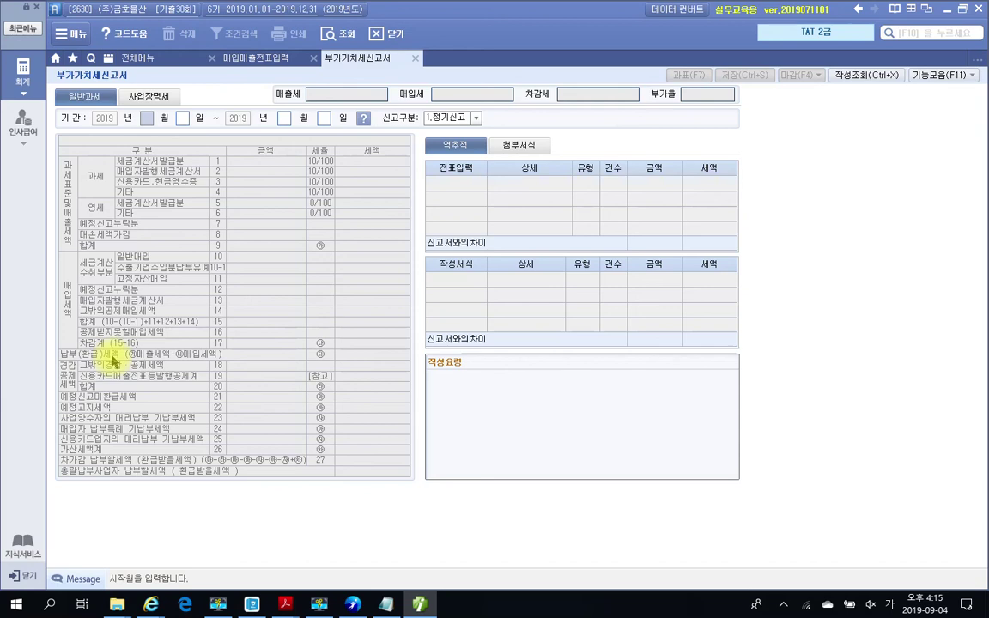
Load the VAT return for 2019년 10월 01일 to 12월 31일 with 신고구분 1.정기신고
text(10)
key(Return)
text(12)
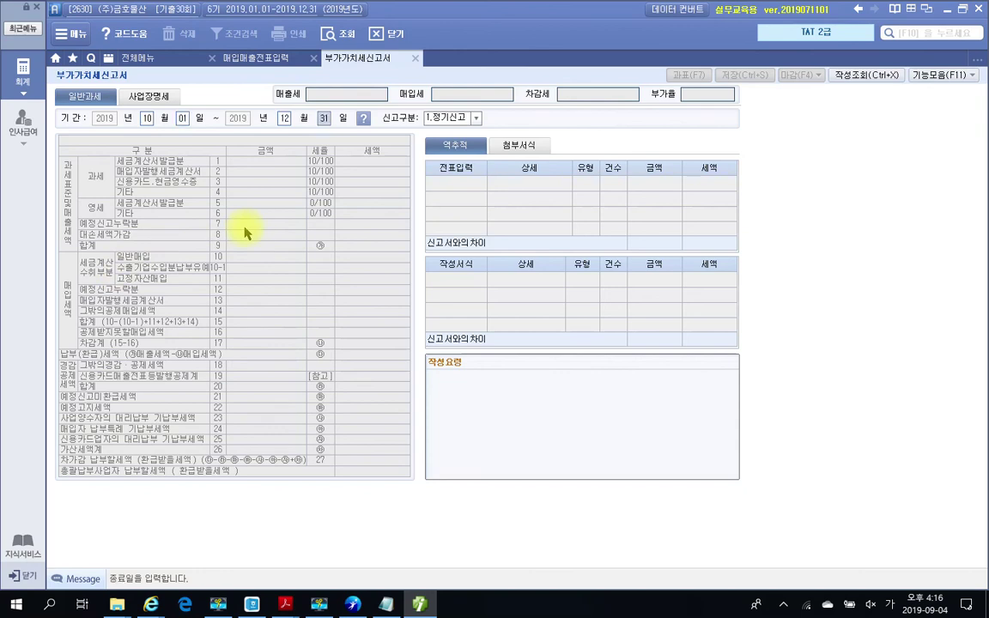
key(Return)
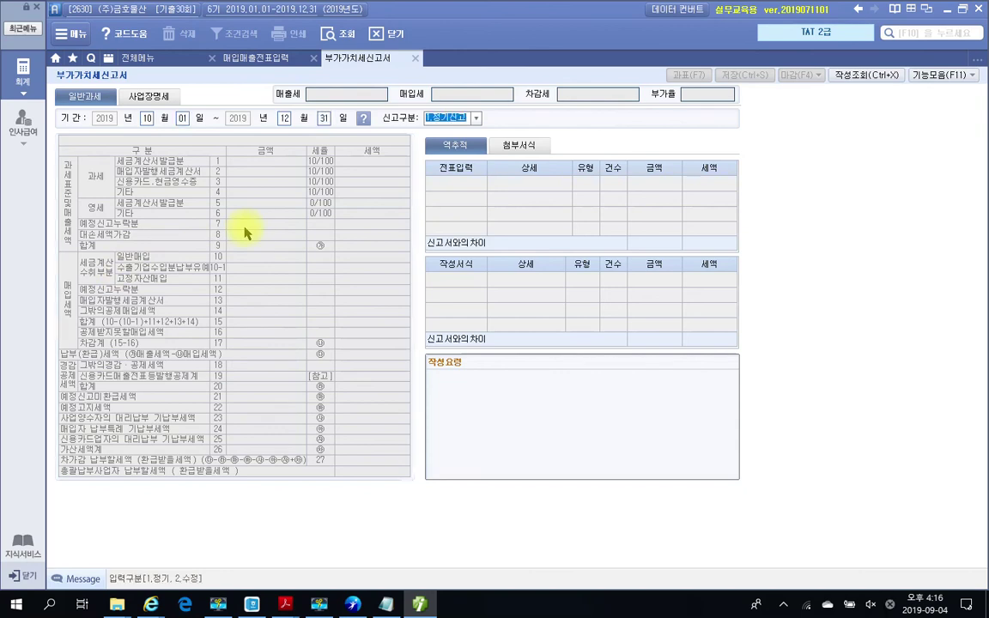
key(Return)
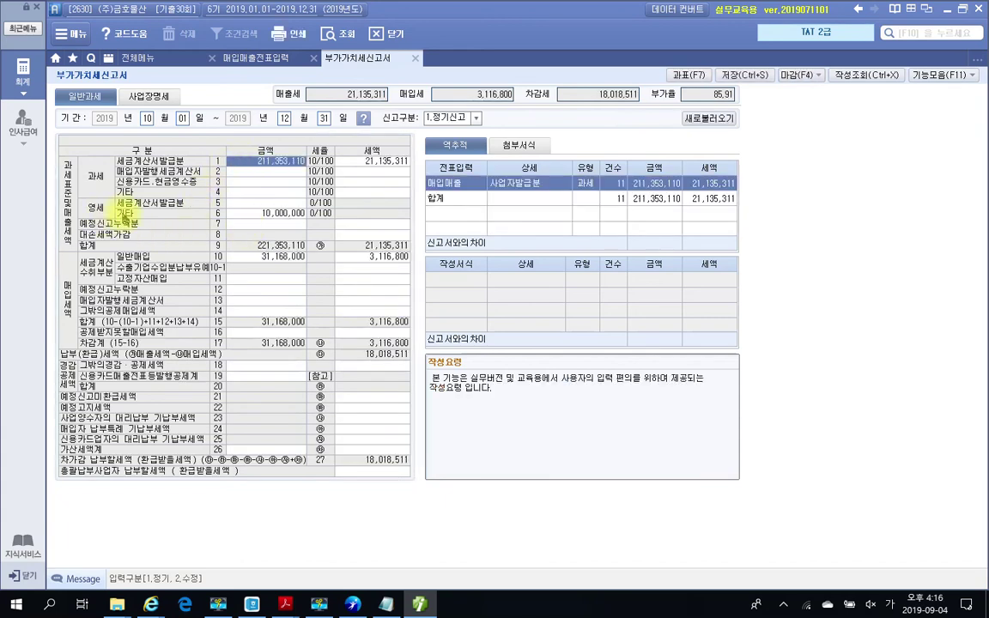
Check the source entries behind the 영세 세금계산서발급분 and 기타 amounts in the VAT return
click(257, 212)
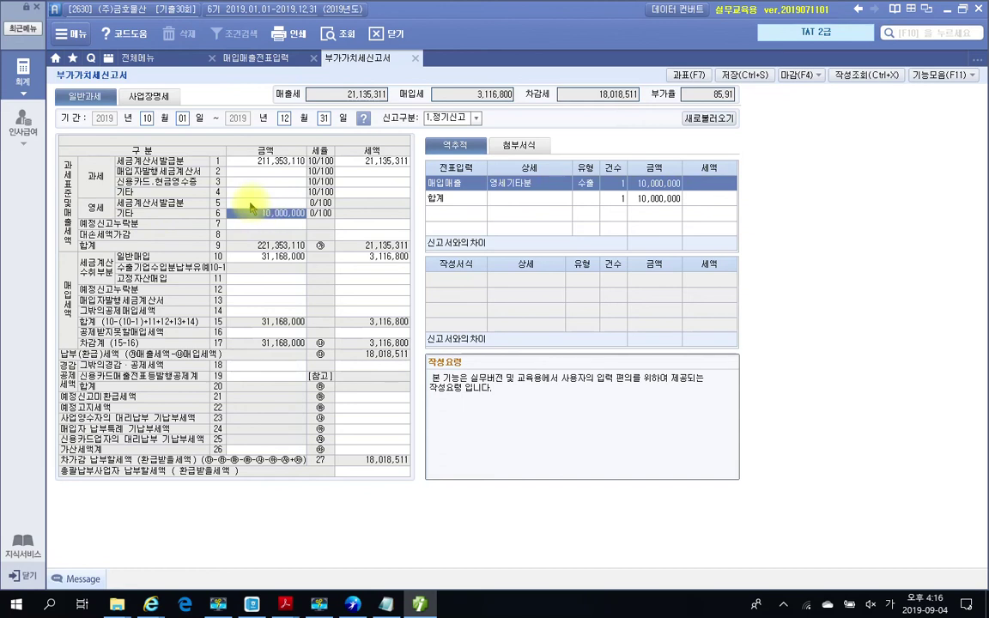
drag(231, 198, 325, 219)
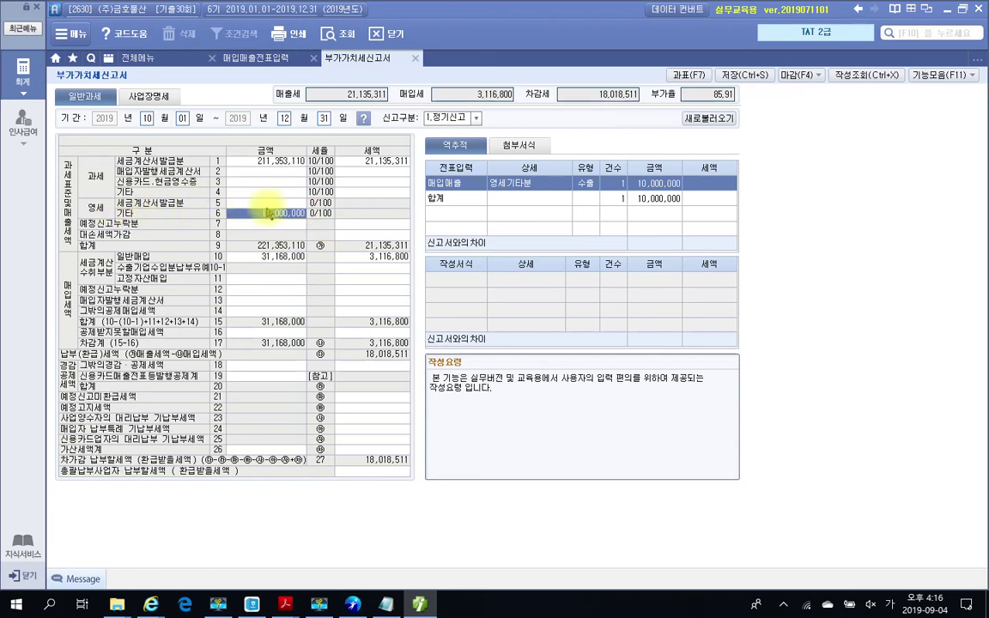
key(Up)
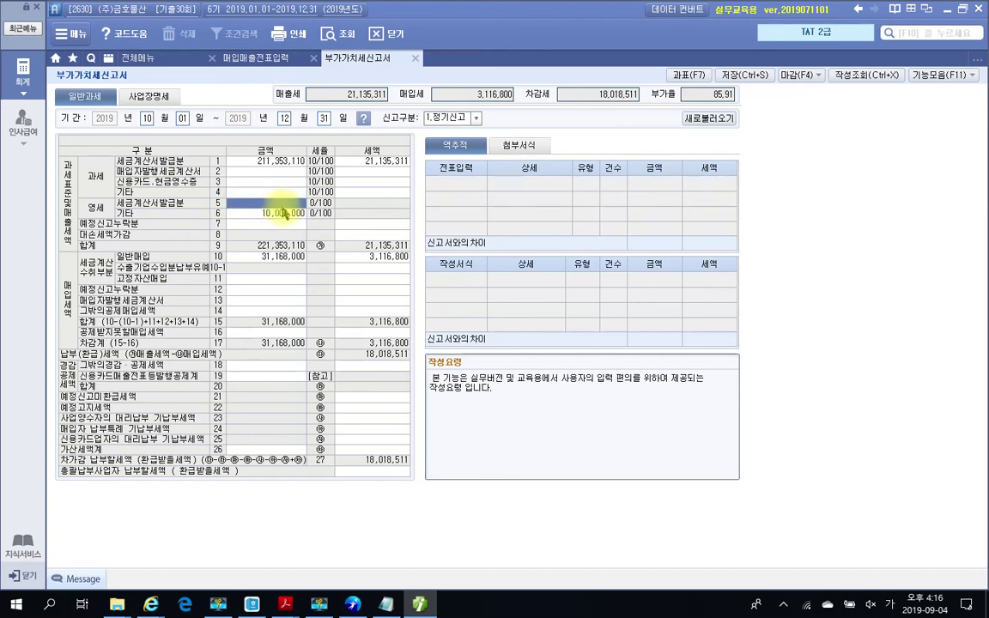
click(276, 217)
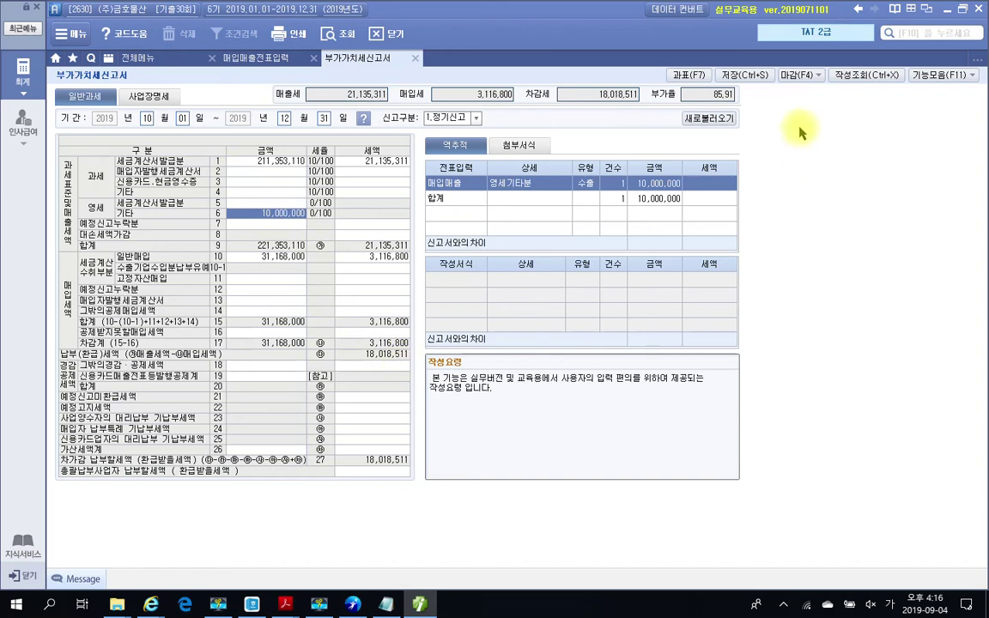
Save the 제2기 확정 VAT return and close 부가가치세신고서
click(744, 75)
click(618, 335)
click(384, 35)
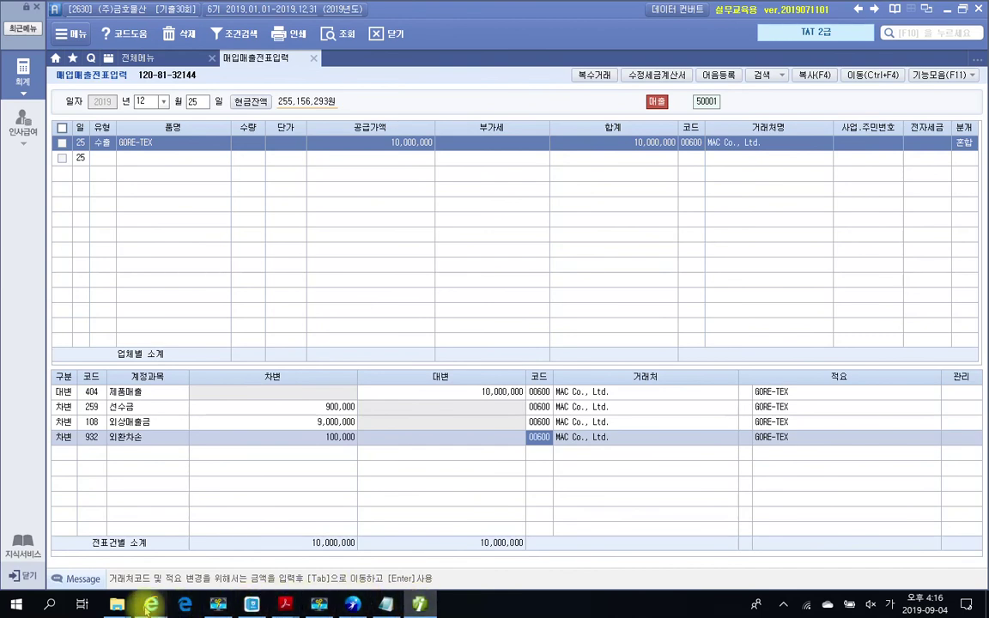
Open 전체메뉴 in the accounting program, and review question 4's 평가문제 and the start of 문제 3 결산 in the PDF
mouse_move(147, 609)
click(285, 604)
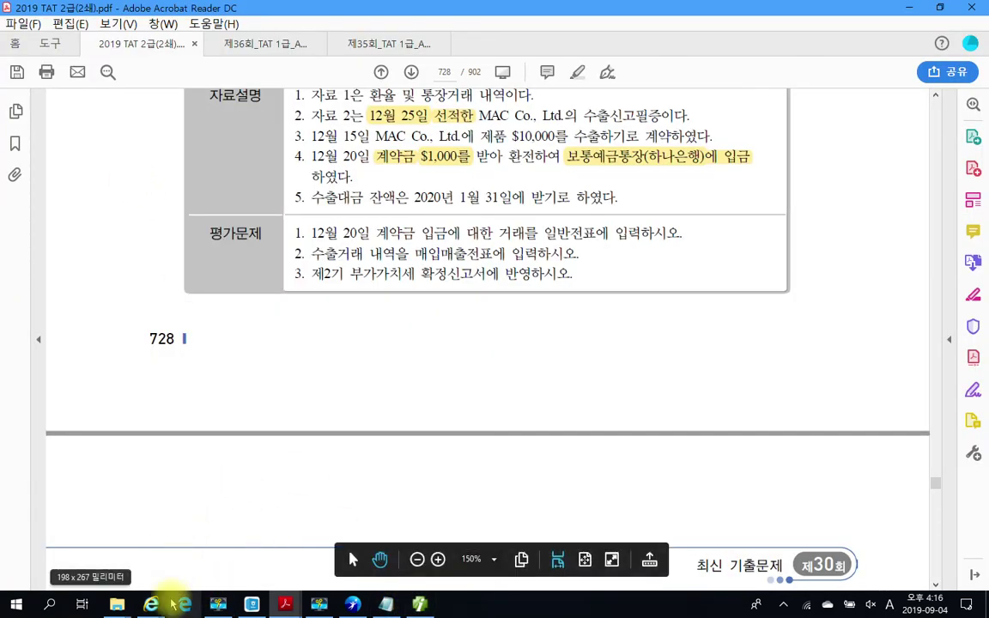
click(418, 604)
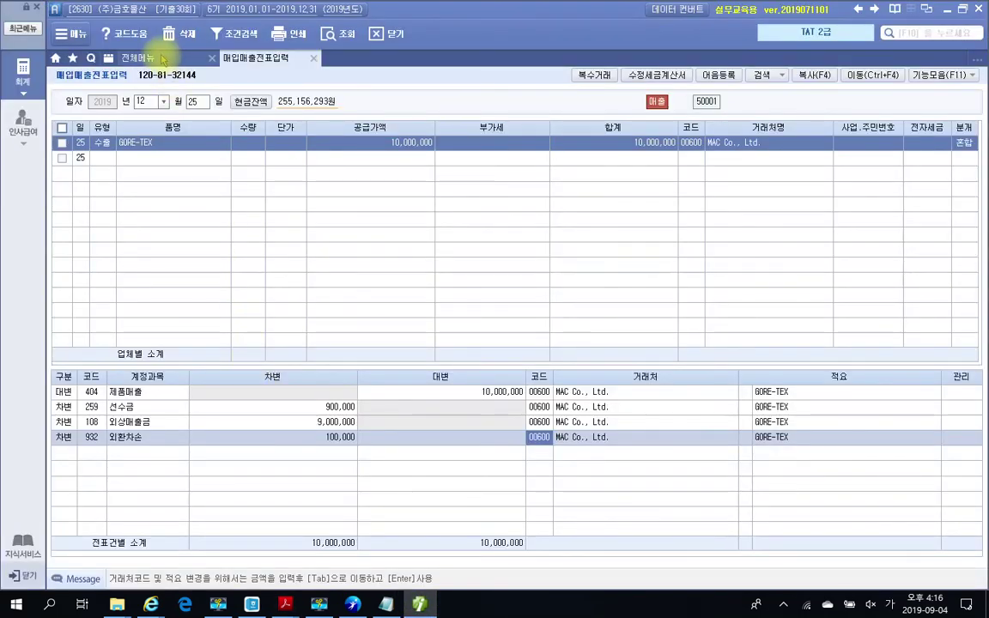
click(137, 57)
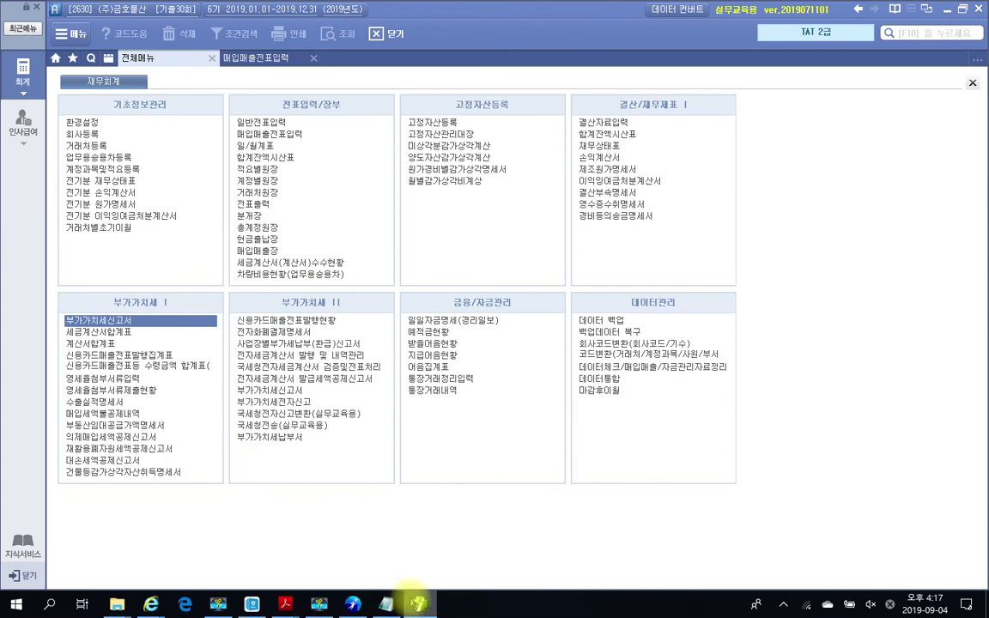
click(418, 607)
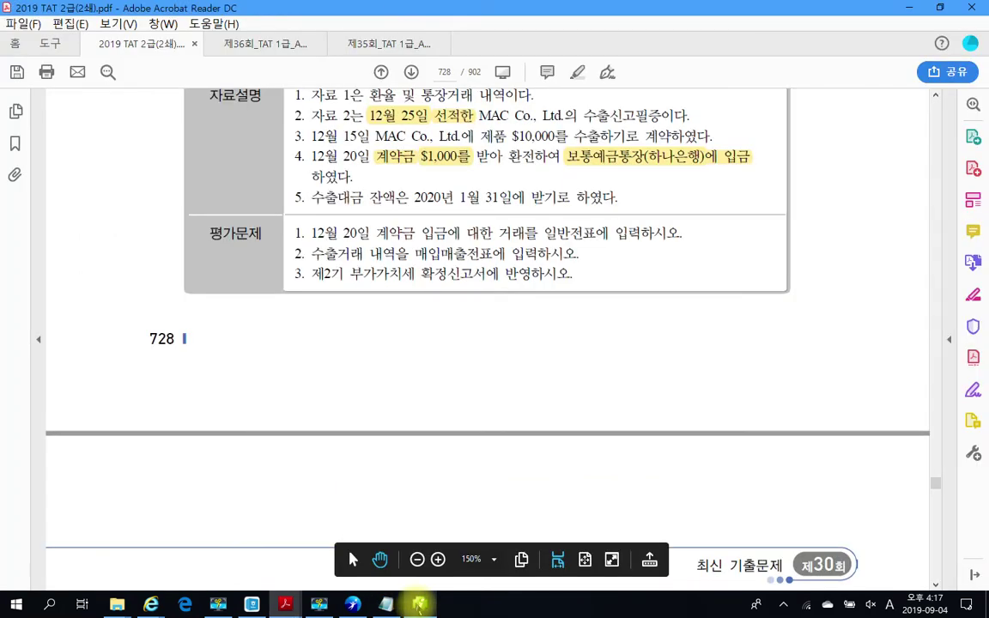
scroll(496, 342, up, 2)
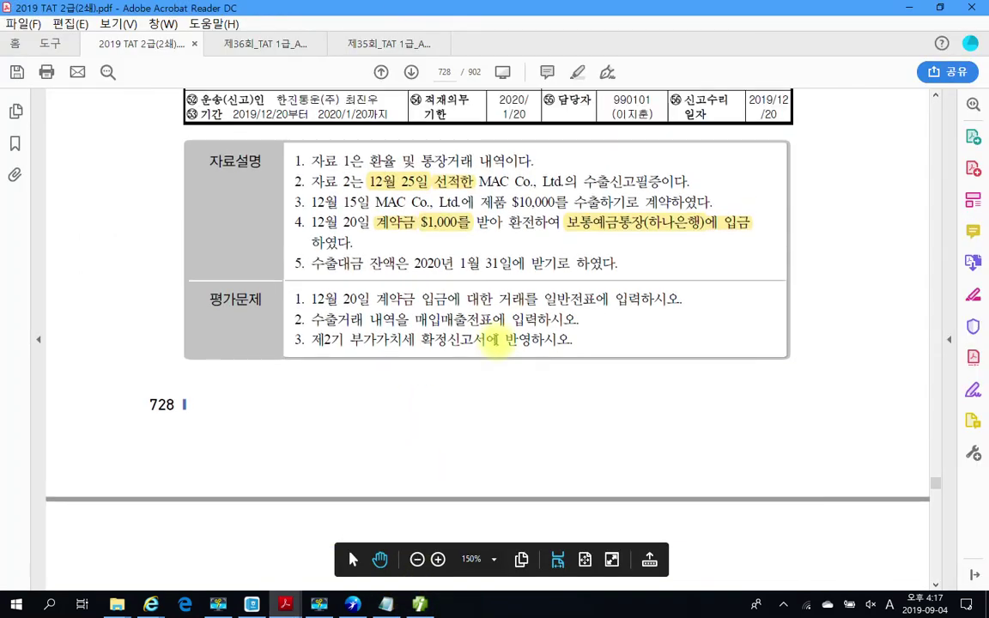
scroll(495, 340, down, 5)
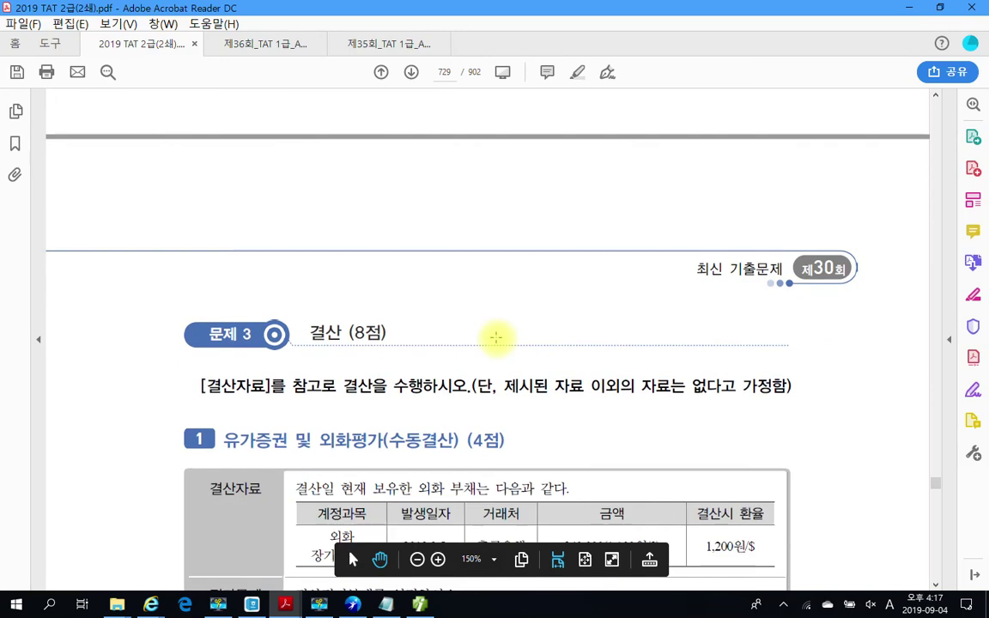
scroll(494, 332, up, 3)
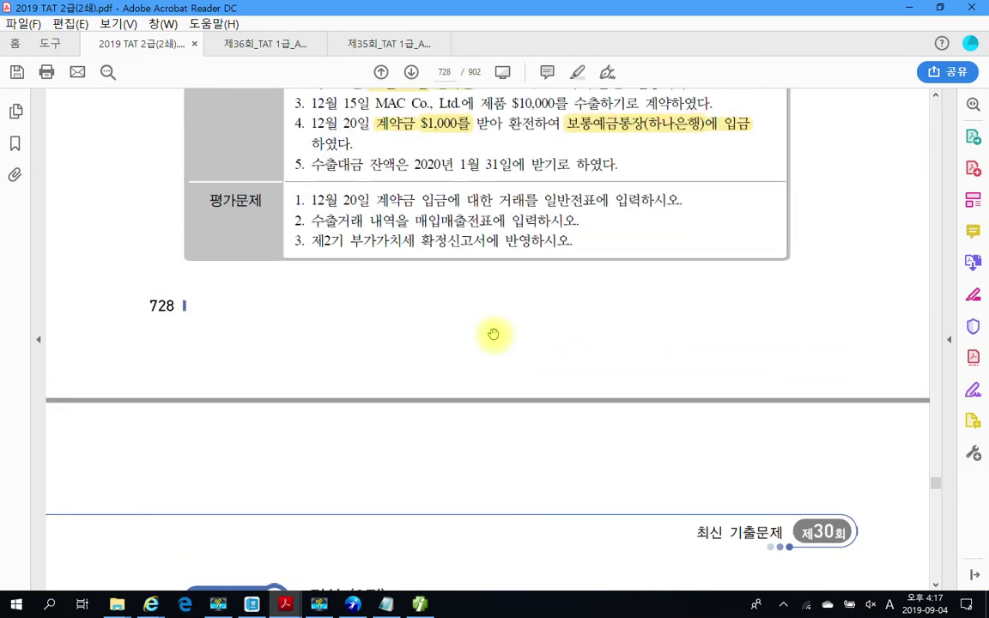
Review question 4's 자료설명, the 수출신고필증, and 자료 1's 환율내역 and 보통예금 내역 in the PDF
scroll(494, 333, up, 2)
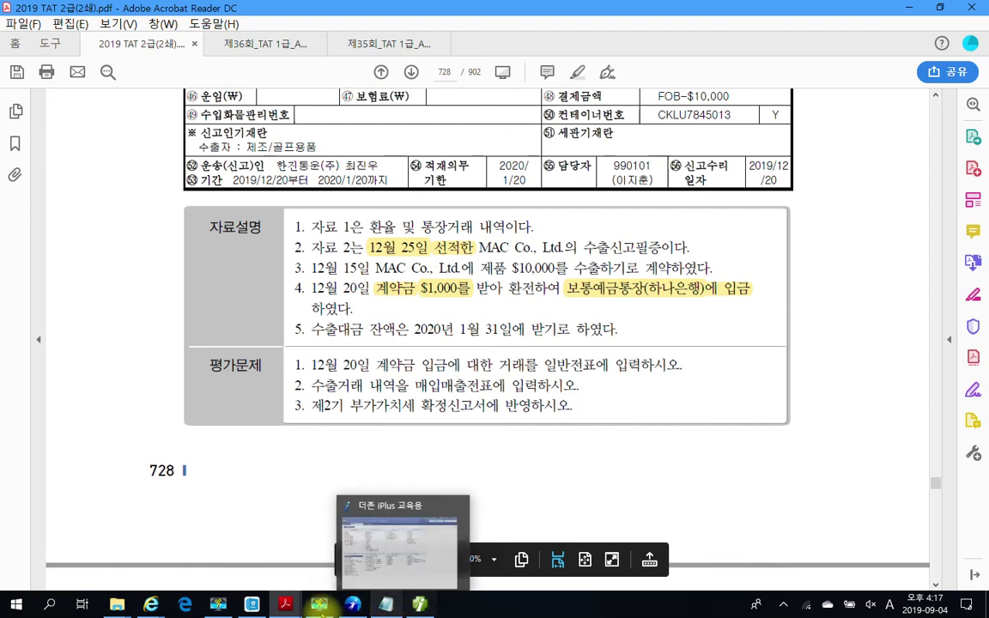
click(319, 604)
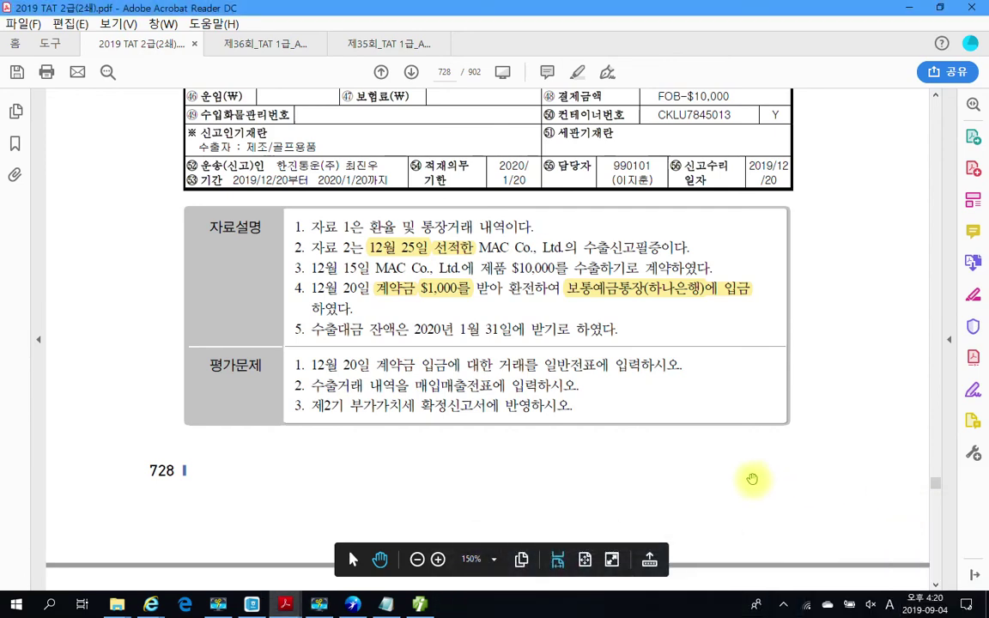
scroll(541, 403, up, 3)
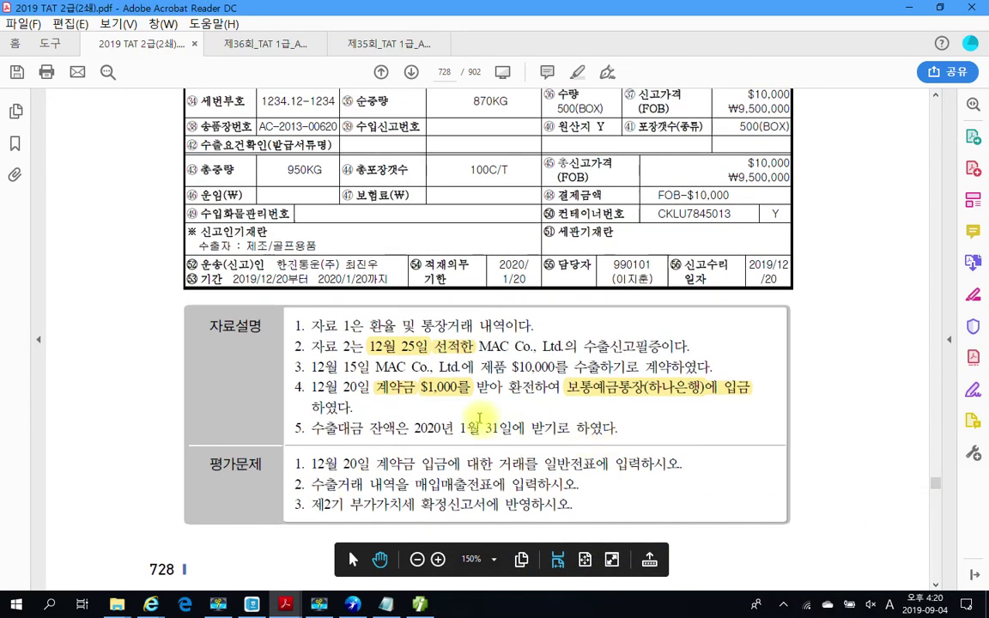
scroll(479, 417, up, 2)
scroll(479, 416, up, 1)
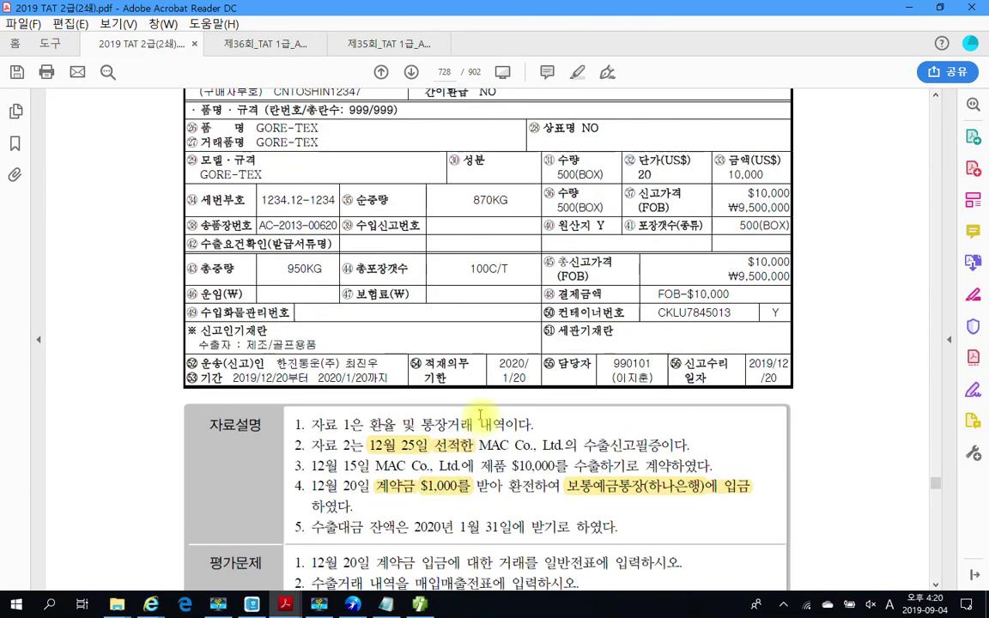
drag(480, 421, 507, 422)
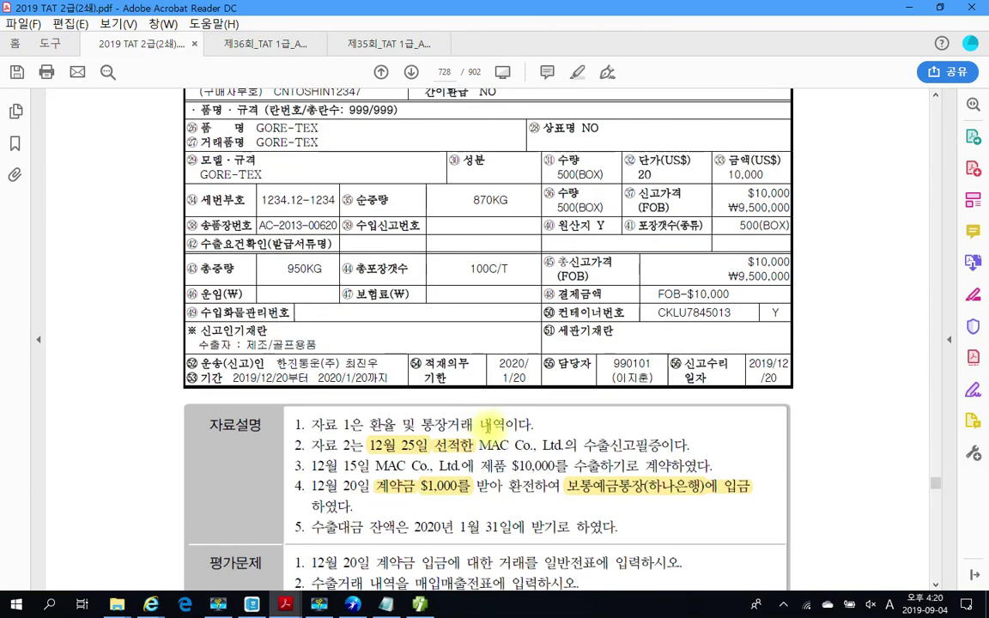
scroll(487, 428, up, 2)
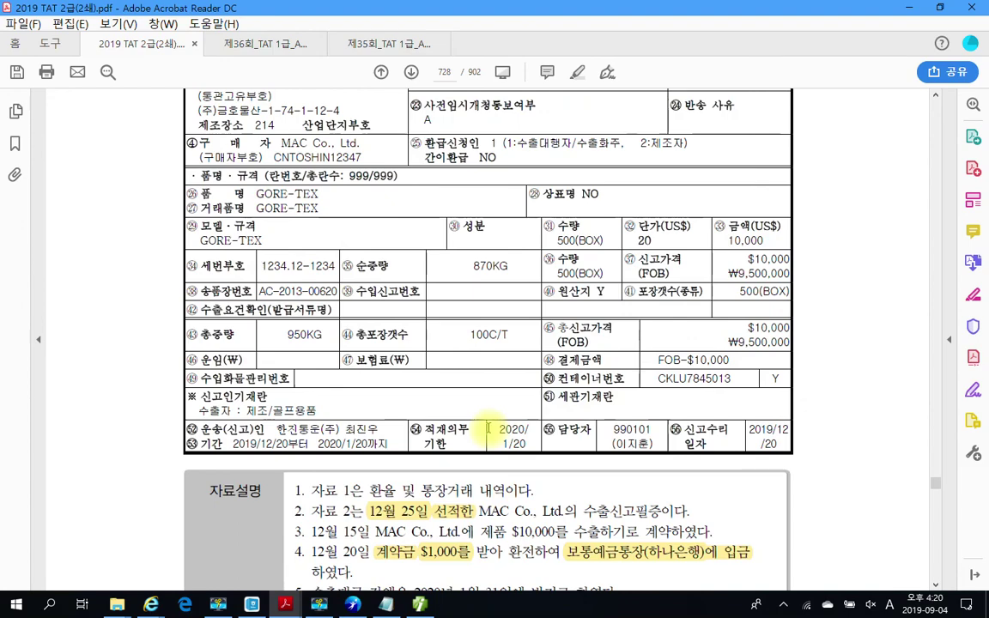
scroll(488, 427, up, 9)
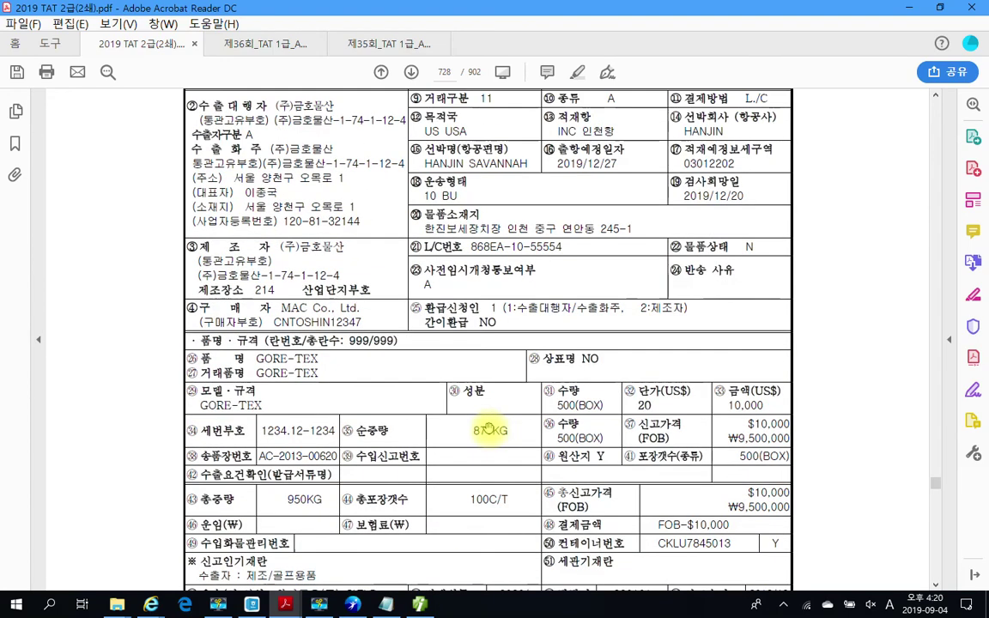
scroll(488, 428, up, 15)
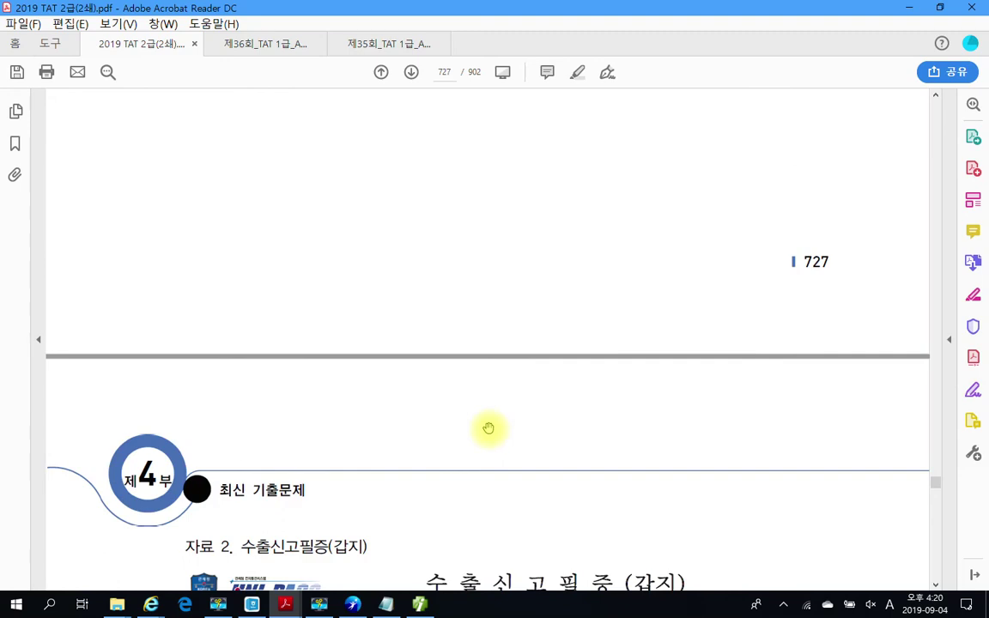
scroll(488, 427, up, 10)
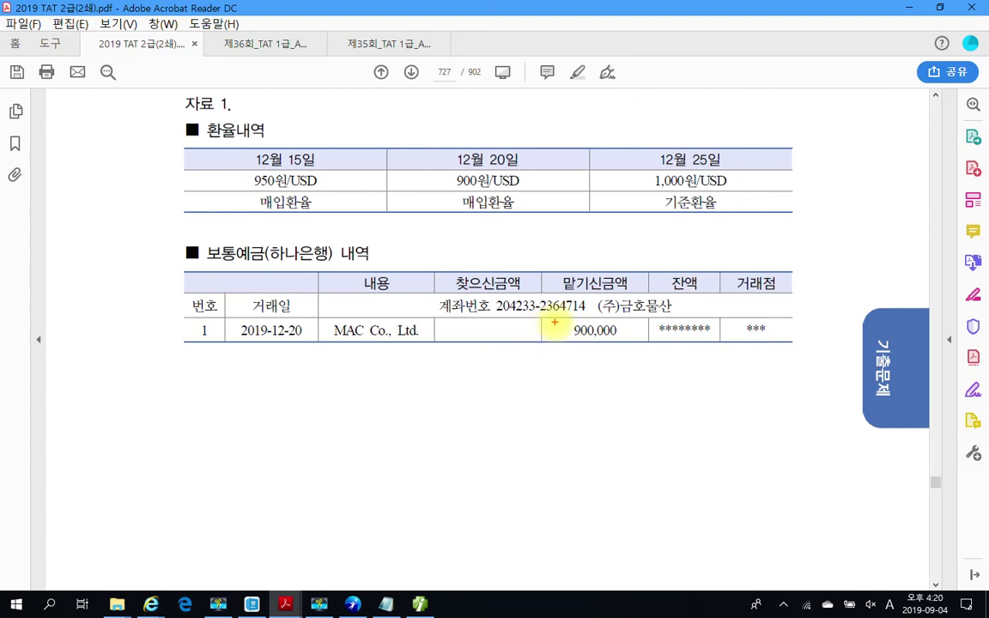
Annotate the 900,000 deposit and the 12월 25일 기준환율 in 자료 1 with 9,000 and 9,000,000, and clear the markings
drag(544, 315, 640, 363)
mouse_move(576, 376)
mouse_down()
mouse_move(584, 432)
mouse_move(624, 430)
mouse_up()
mouse_move(645, 383)
mouse_down()
mouse_move(644, 454)
mouse_move(689, 397)
mouse_move(700, 402)
mouse_up()
mouse_move(676, 427)
mouse_down()
mouse_move(698, 425)
mouse_move(699, 454)
mouse_move(713, 455)
mouse_up()
mouse_move(605, 304)
mouse_down()
mouse_move(633, 335)
mouse_move(628, 356)
mouse_up()
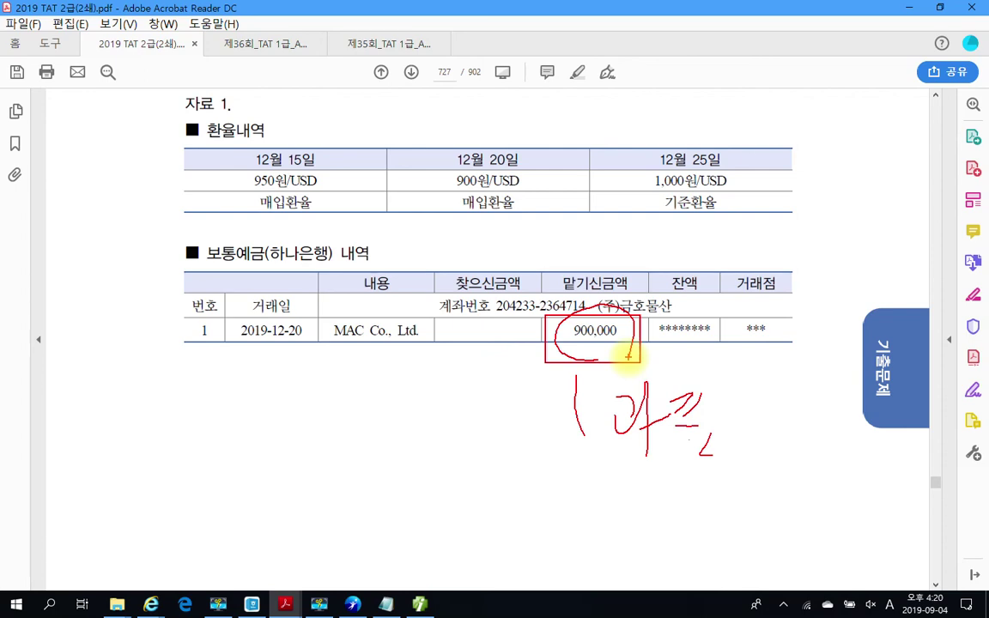
mouse_move(687, 211)
mouse_down()
mouse_move(625, 183)
mouse_move(739, 150)
mouse_move(717, 226)
mouse_up()
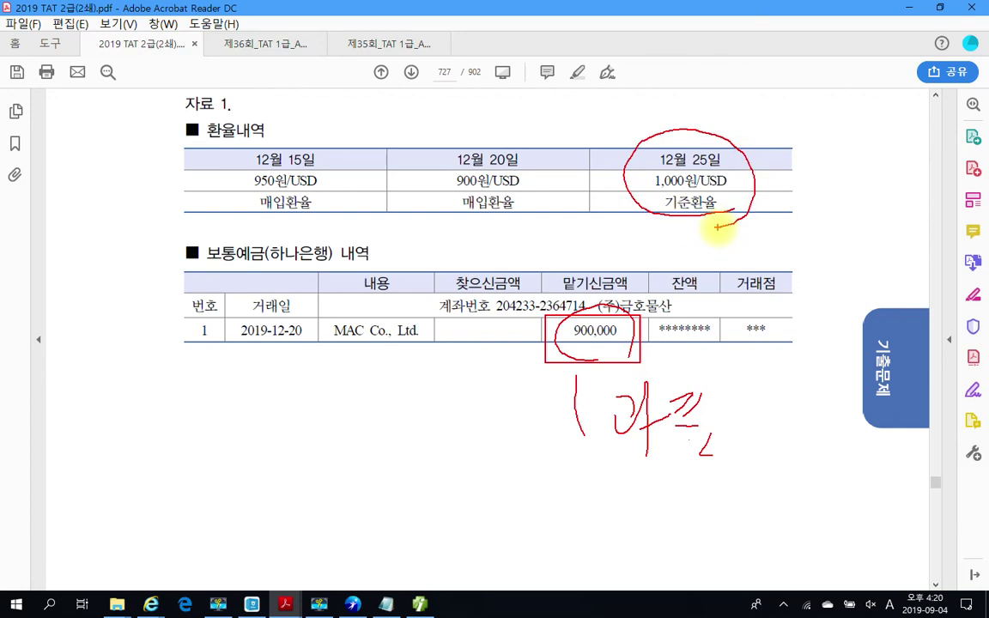
mouse_move(778, 123)
mouse_down()
mouse_move(760, 101)
mouse_move(759, 155)
mouse_move(783, 157)
mouse_up()
mouse_move(801, 120)
mouse_down()
mouse_move(800, 137)
mouse_move(800, 121)
mouse_move(857, 126)
mouse_up()
drag(642, 183, 691, 181)
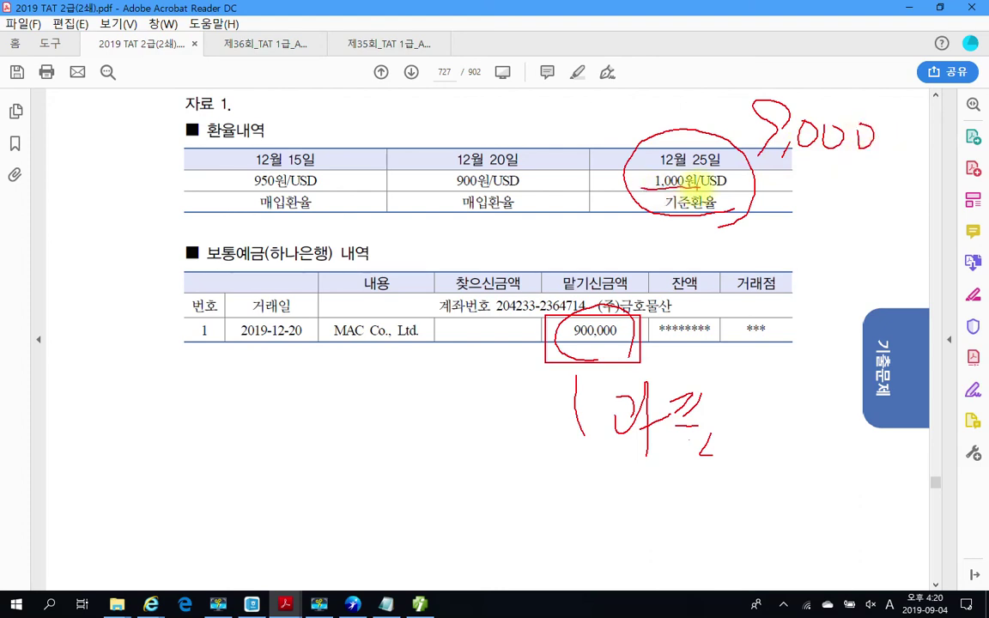
mouse_move(822, 196)
mouse_down()
mouse_move(791, 255)
mouse_move(808, 257)
mouse_up()
mouse_move(858, 219)
mouse_down()
mouse_move(868, 231)
mouse_move(926, 208)
mouse_move(928, 249)
mouse_up()
drag(951, 201, 972, 206)
mouse_move(609, 369)
mouse_down()
mouse_move(557, 339)
mouse_move(515, 287)
mouse_move(600, 472)
mouse_move(893, 281)
mouse_move(812, 203)
mouse_move(523, 339)
mouse_up()
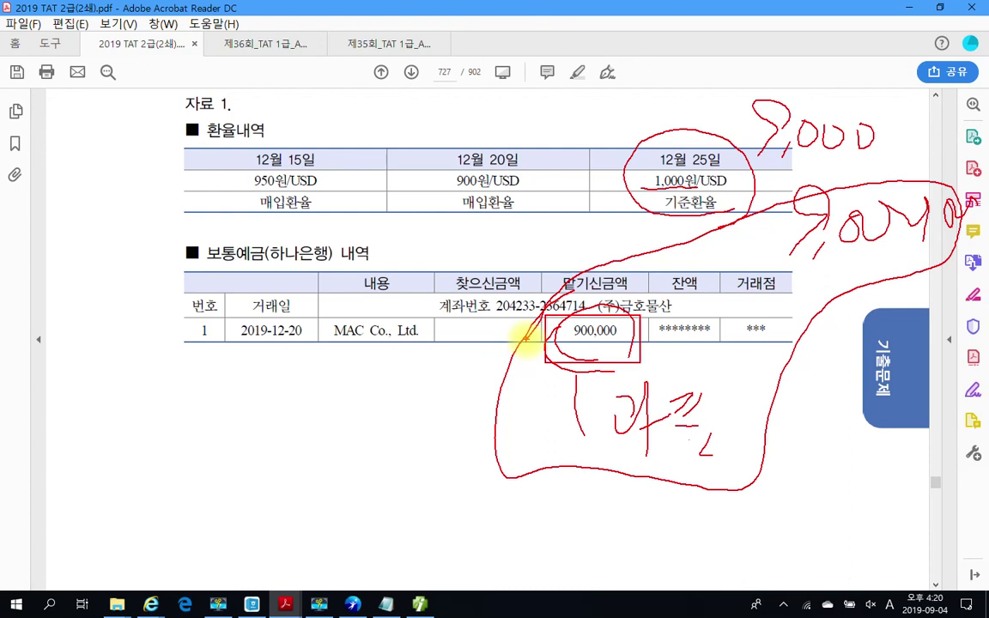
key(Escape)
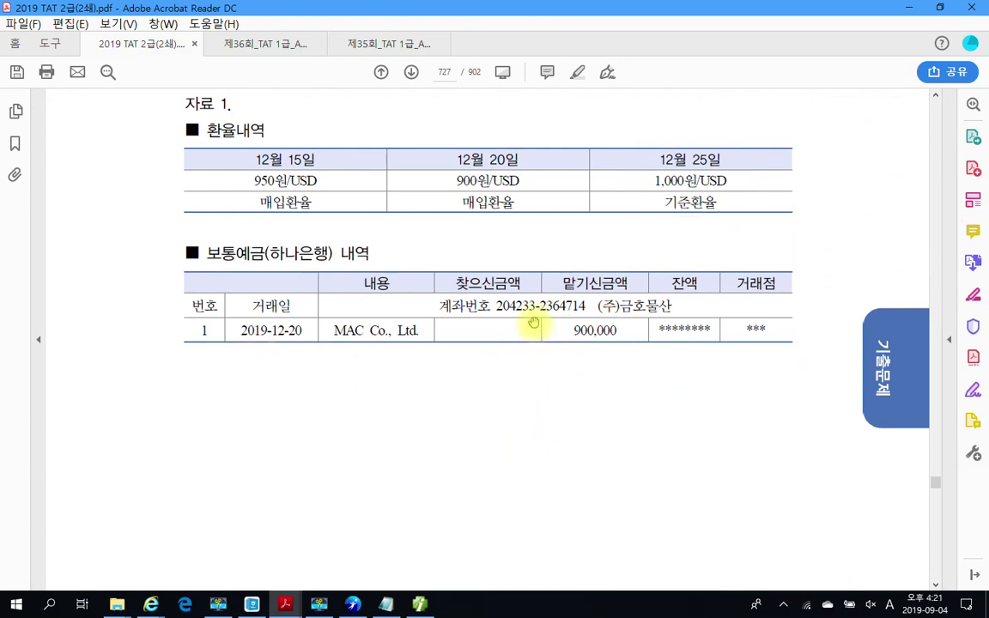
Switch to the accounting program and set the 제품매출 credit of the 12월 25일 entry in 매입매출전표입력 to 9,900,000
click(420, 603)
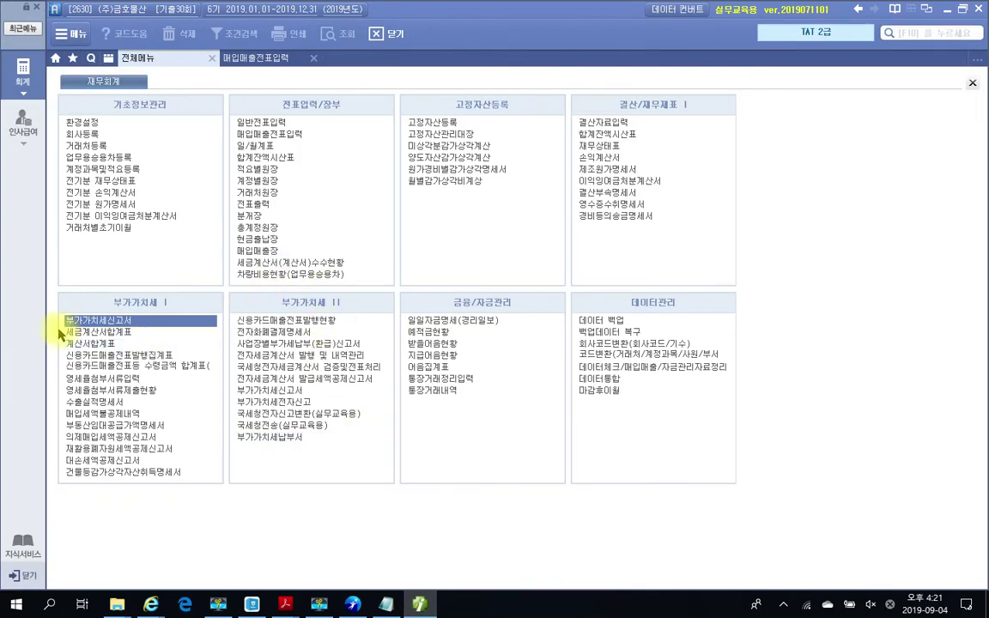
click(260, 134)
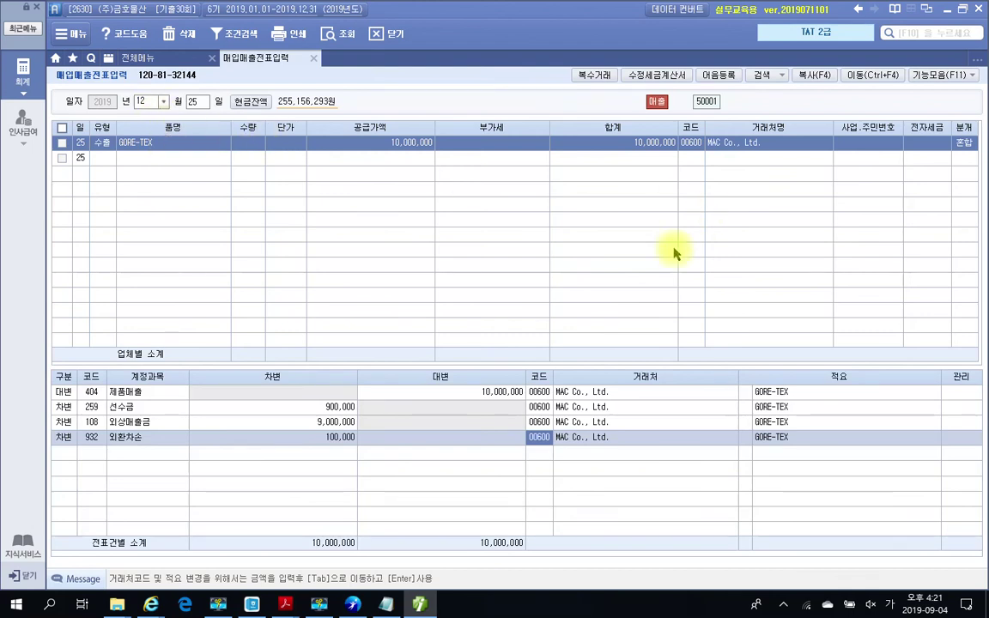
click(127, 397)
click(473, 399)
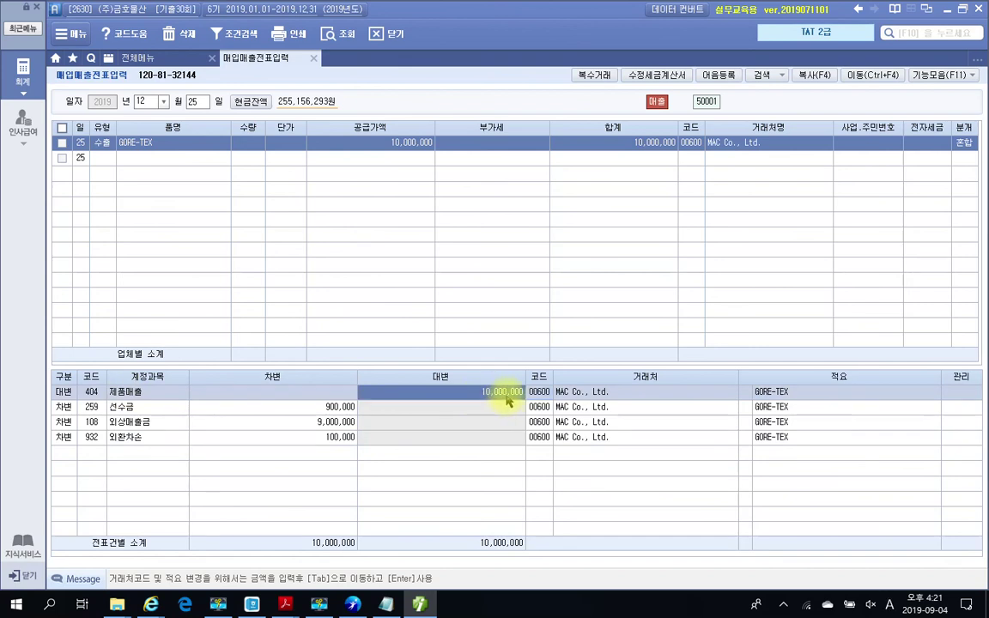
text(9)
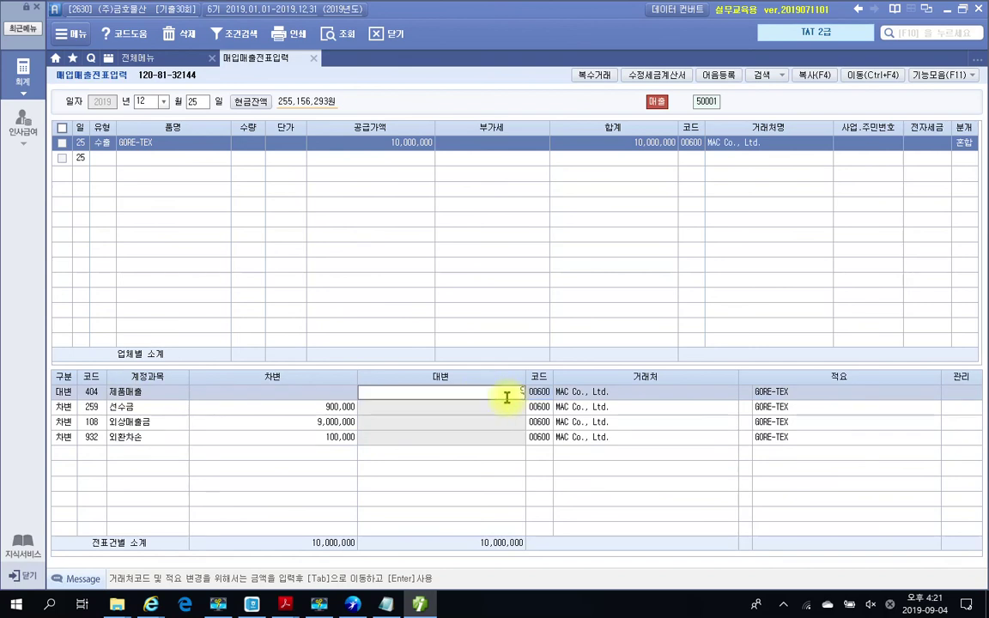
text(9,000,000)
key(Return)
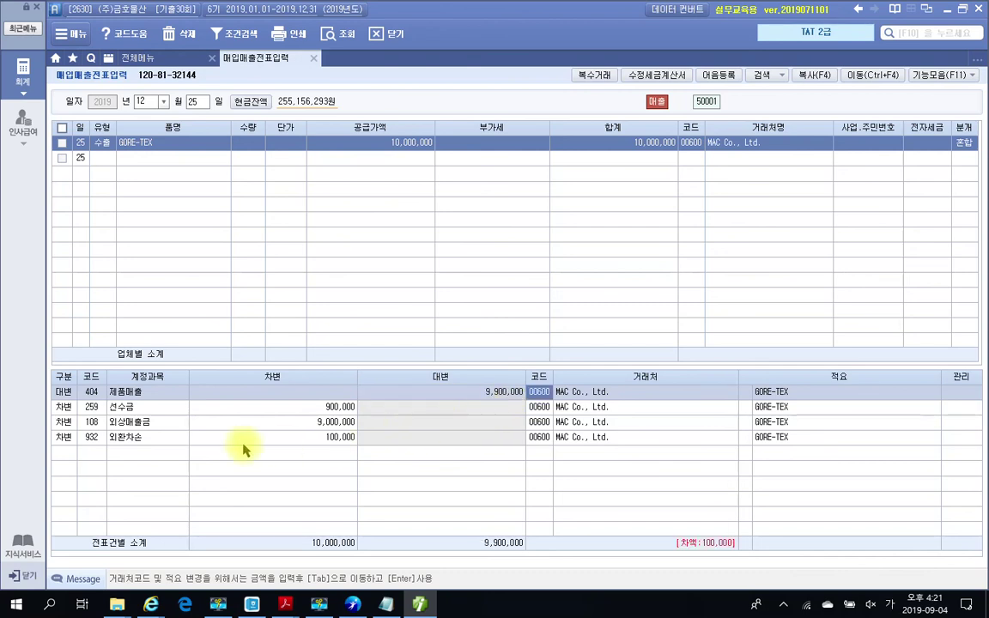
Delete the 외환차손 line from the journal lines of the 12월 25일 export sale
click(139, 438)
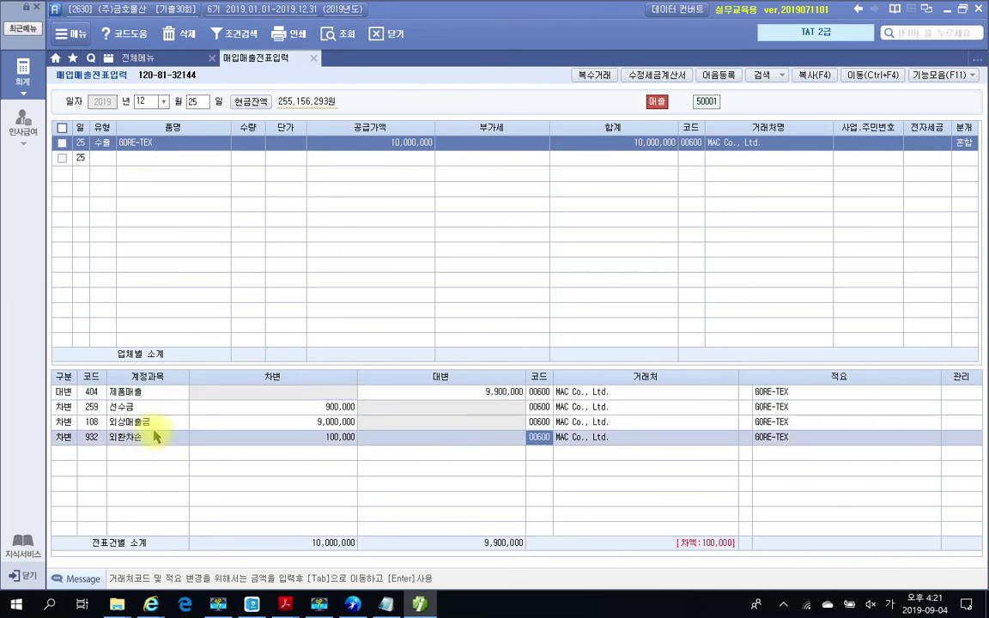
click(180, 34)
click(462, 334)
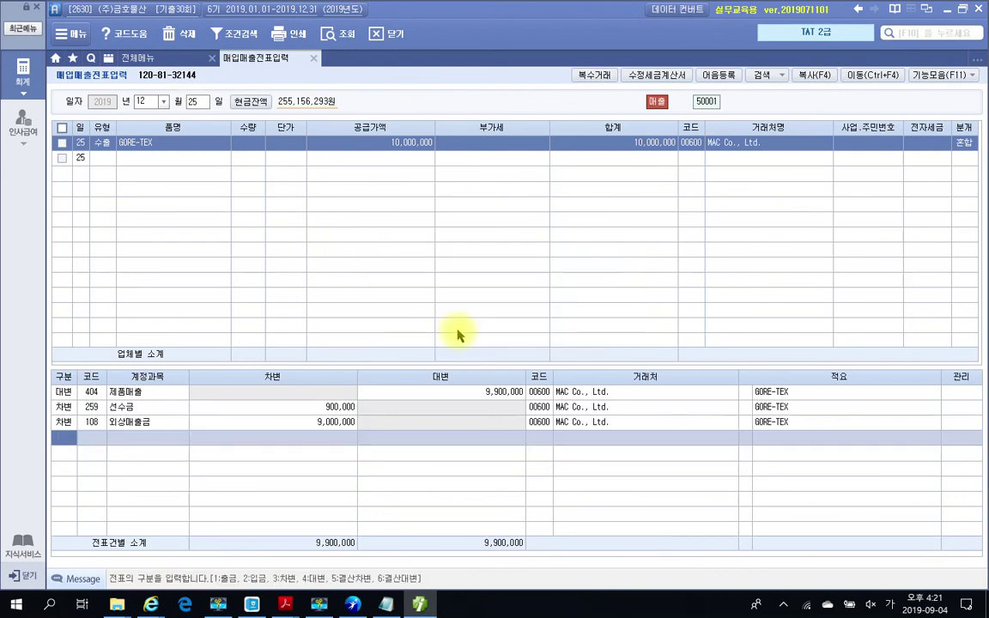
click(341, 424)
click(343, 408)
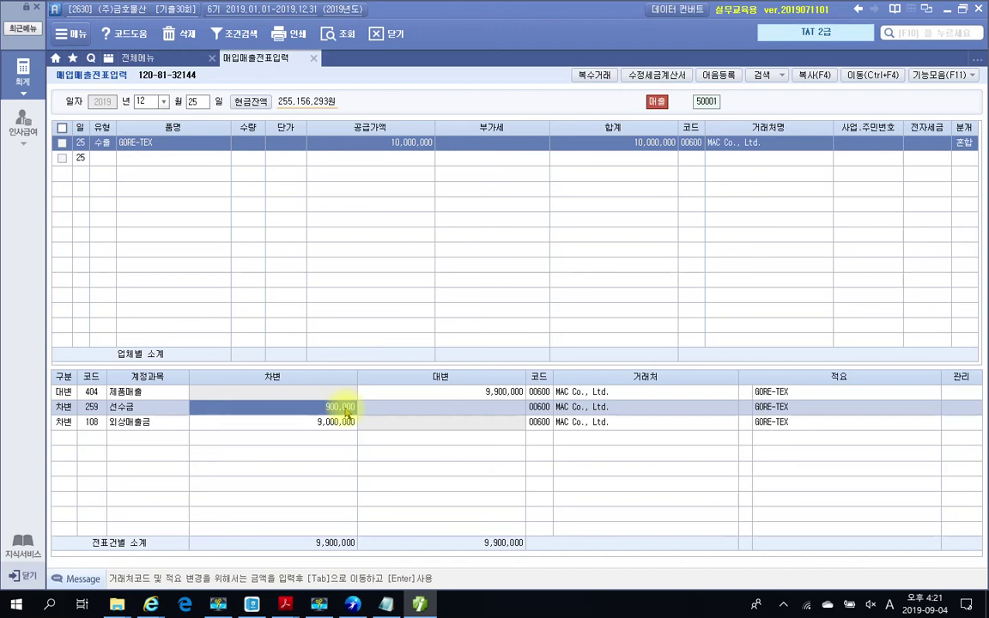
Set the 공급가액 of the GORE-TEX export sale to 9,900,000 and close 매입매출전표입력
click(403, 144)
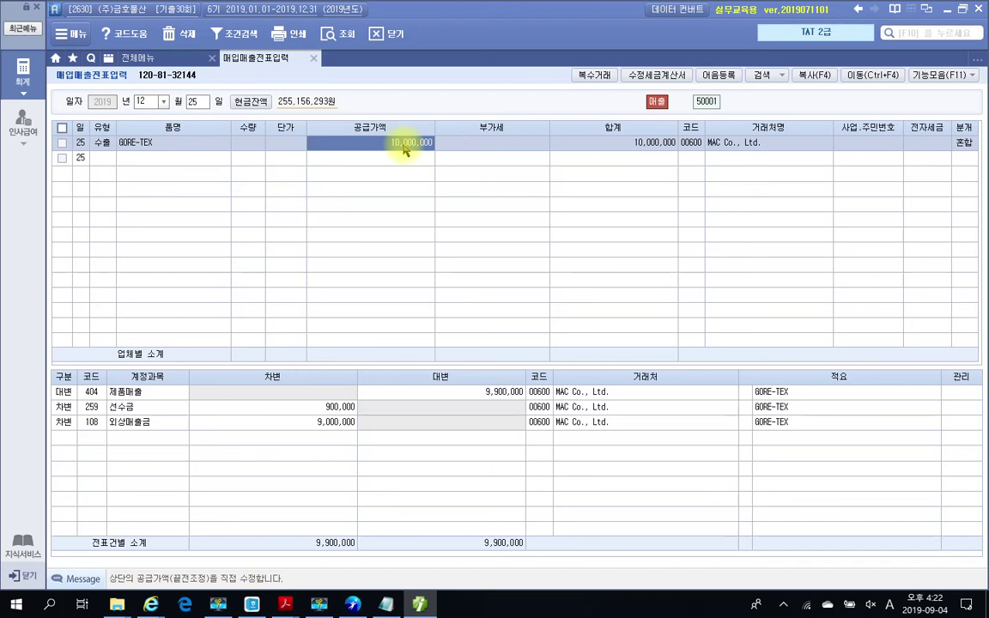
text(9,500,)
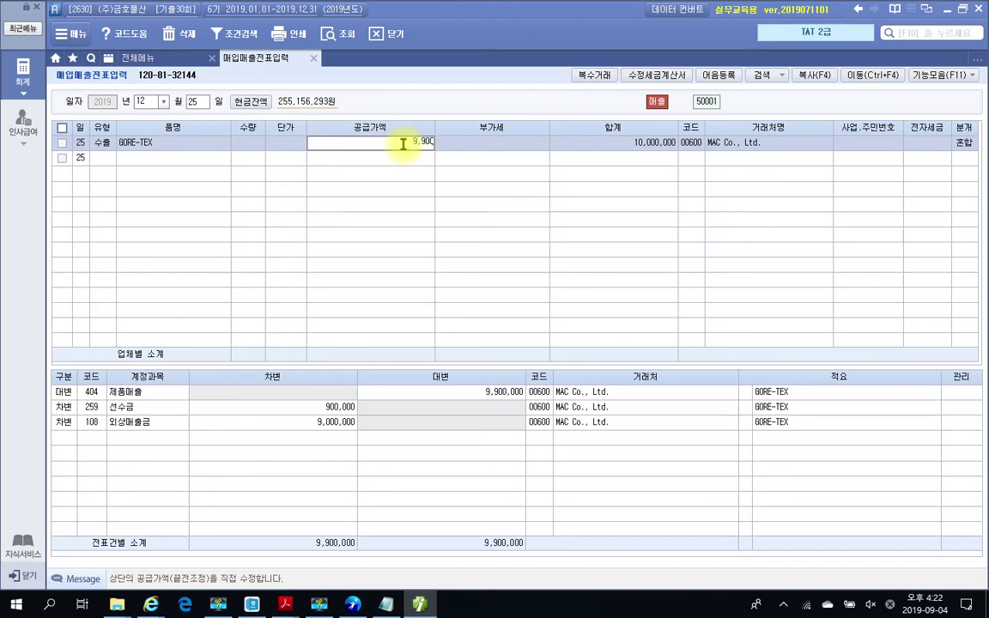
text(000)
key(Return)
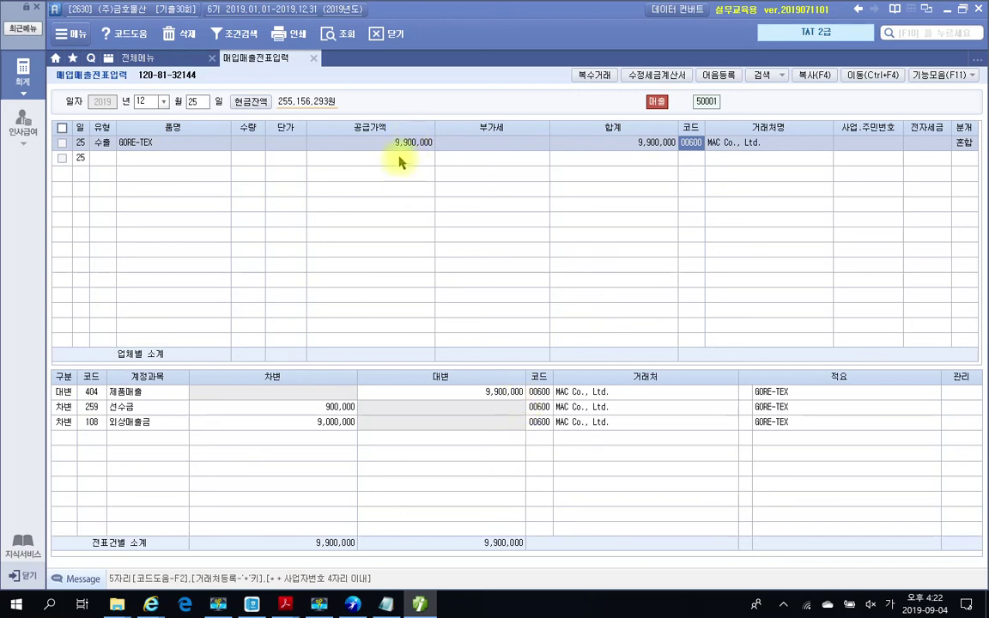
mouse_move(384, 126)
mouse_down()
mouse_move(460, 160)
mouse_move(453, 227)
mouse_move(494, 386)
mouse_up()
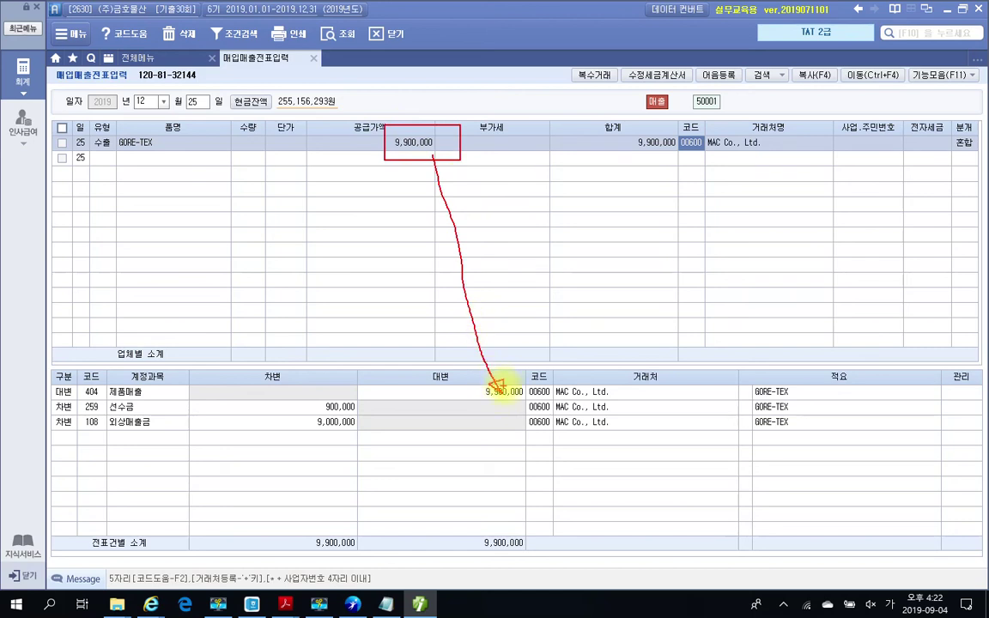
key(Escape)
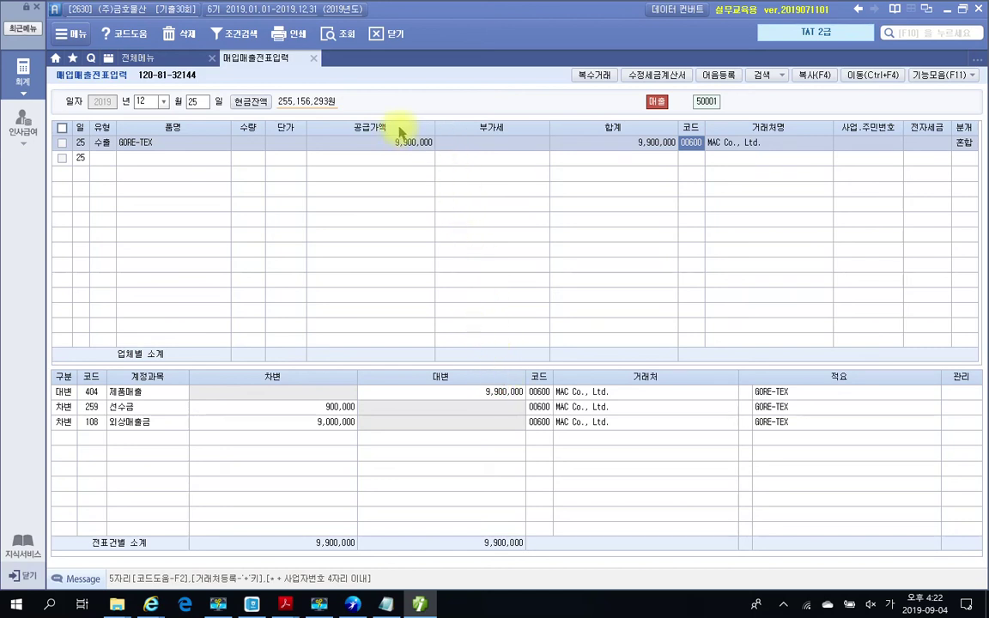
click(412, 143)
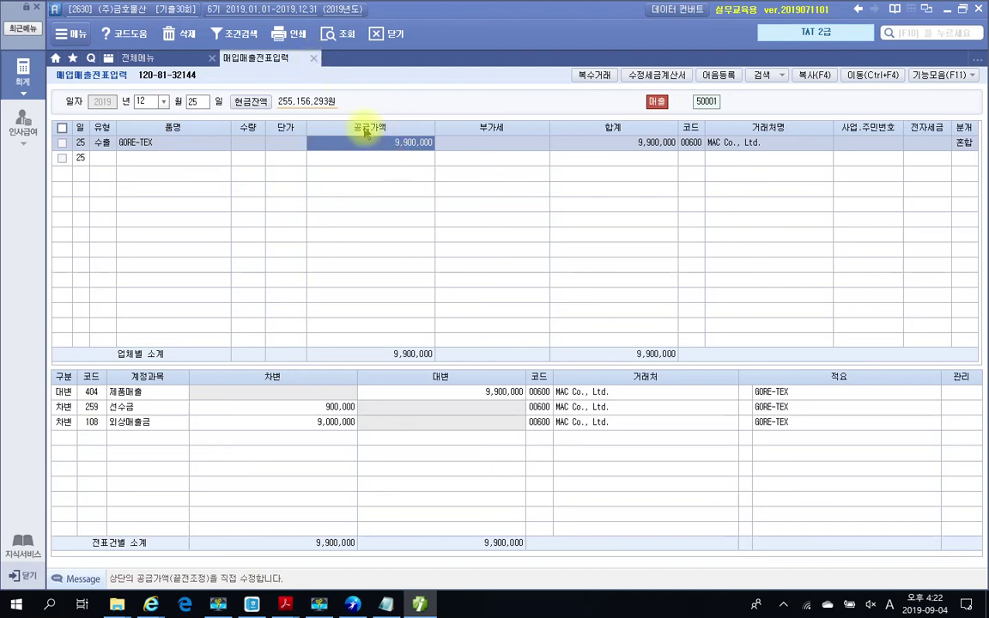
click(316, 60)
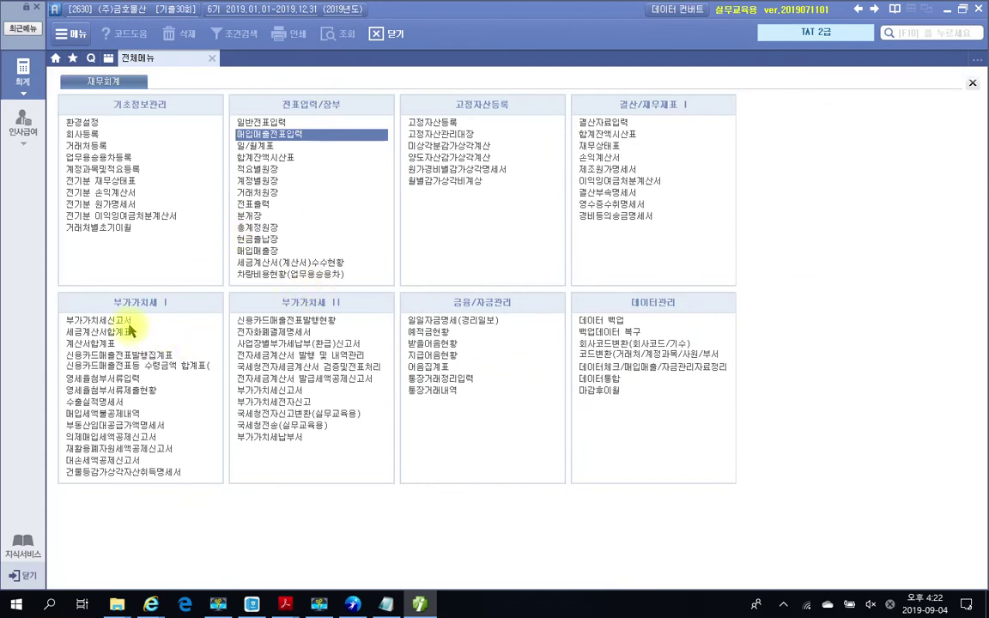
Open 부가가치세신고서 for 2019년 10월 01일 to 12월 31일 with 1.정기신고, without loading the previously saved data
click(128, 320)
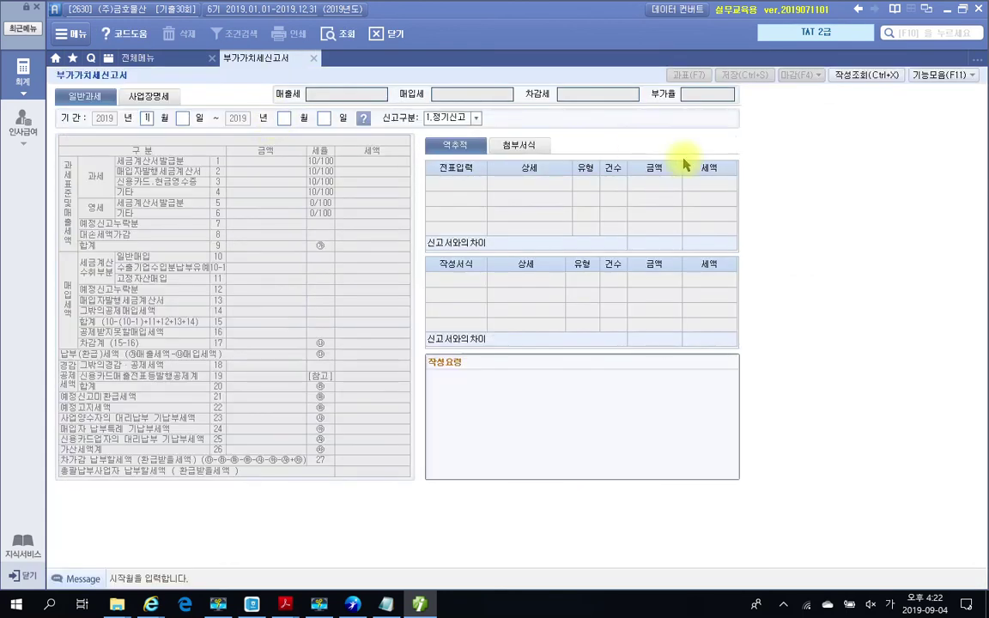
key(Return)
key(Return)
key(Return)
key(Return)
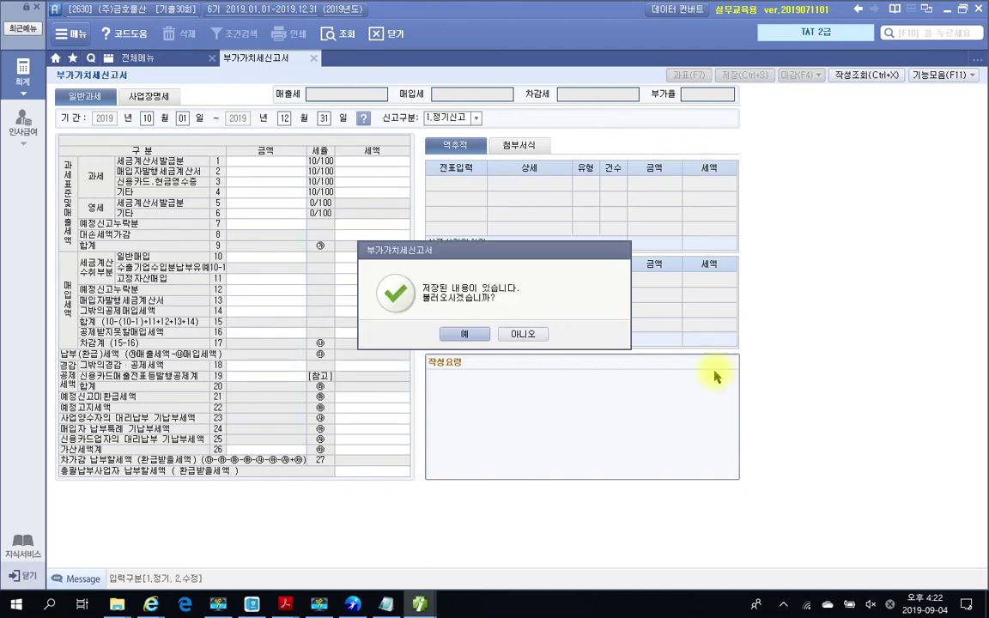
click(534, 334)
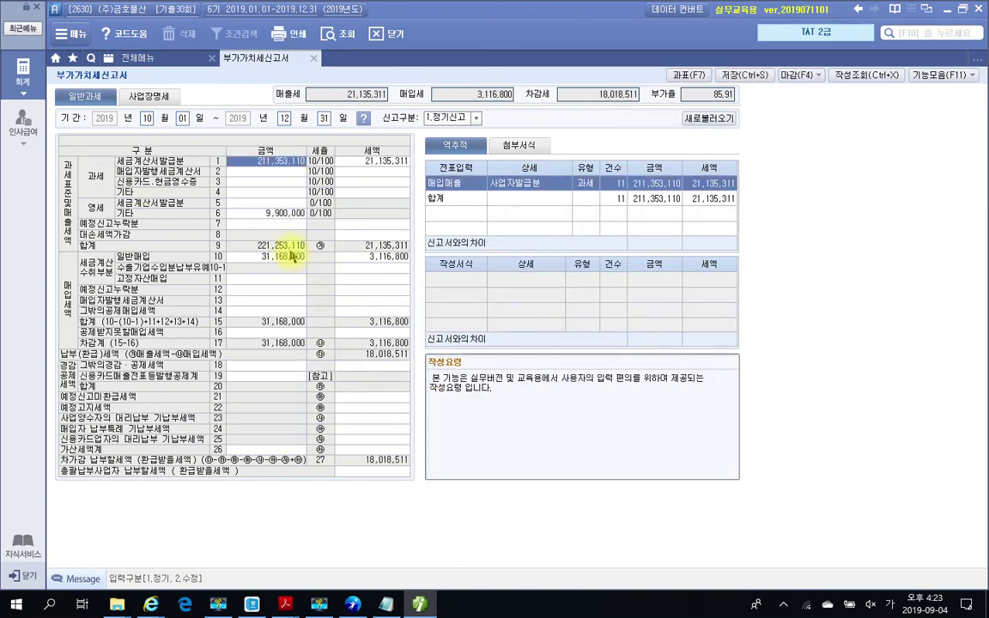
Check the zero-rated 기타 amount in 부가가치세신고서, and close the return while saving its data
mouse_move(241, 208)
mouse_down()
mouse_move(269, 221)
mouse_move(318, 221)
mouse_up()
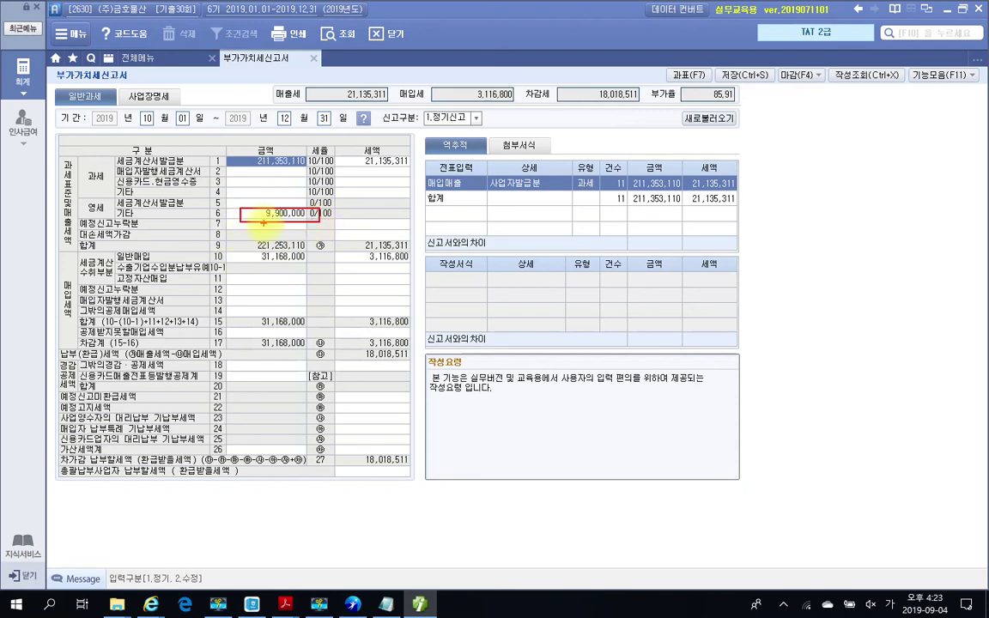
key(Escape)
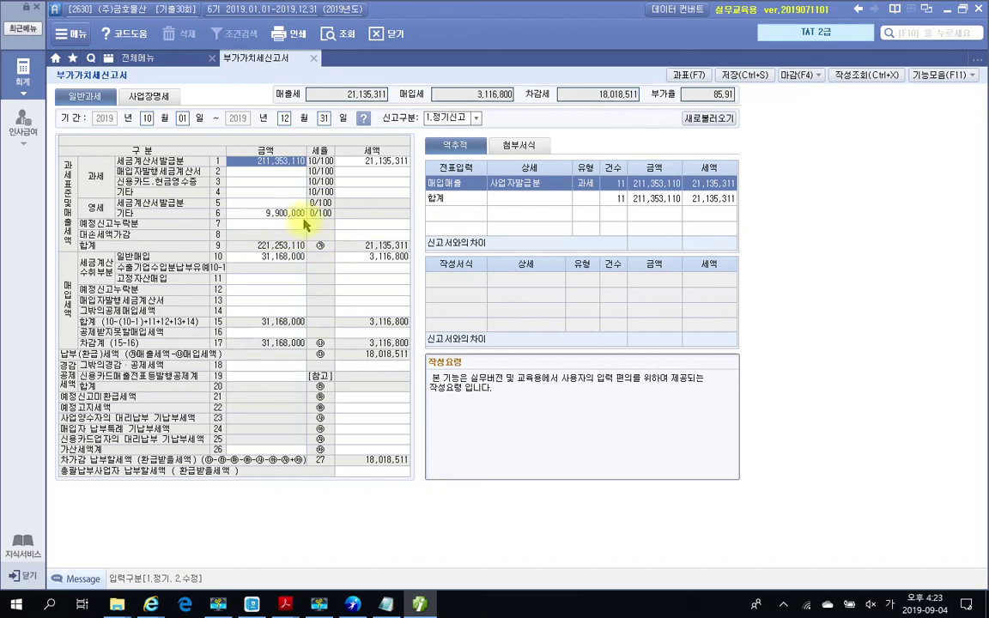
click(314, 58)
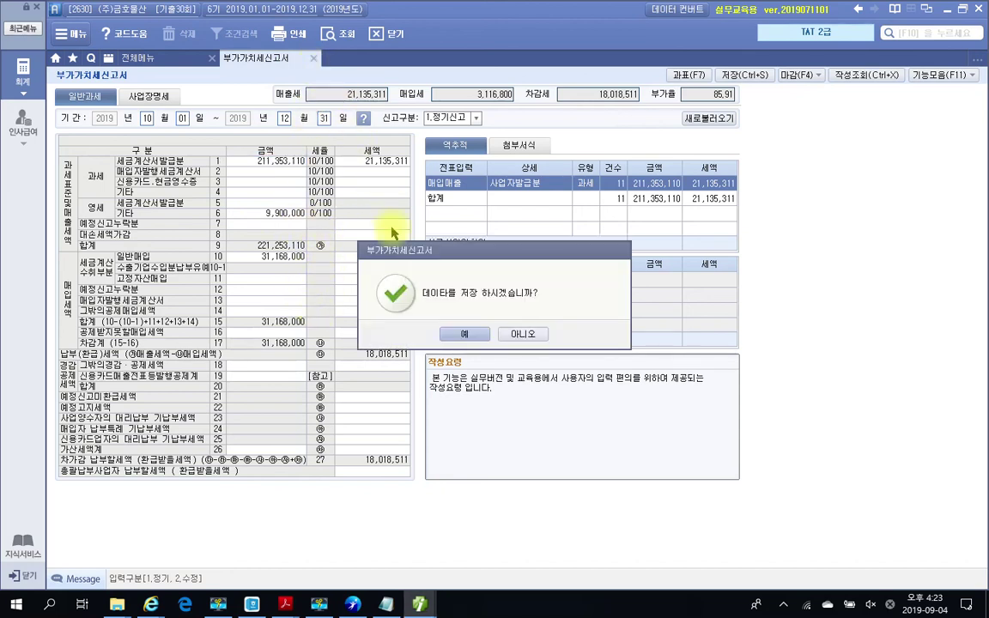
click(455, 334)
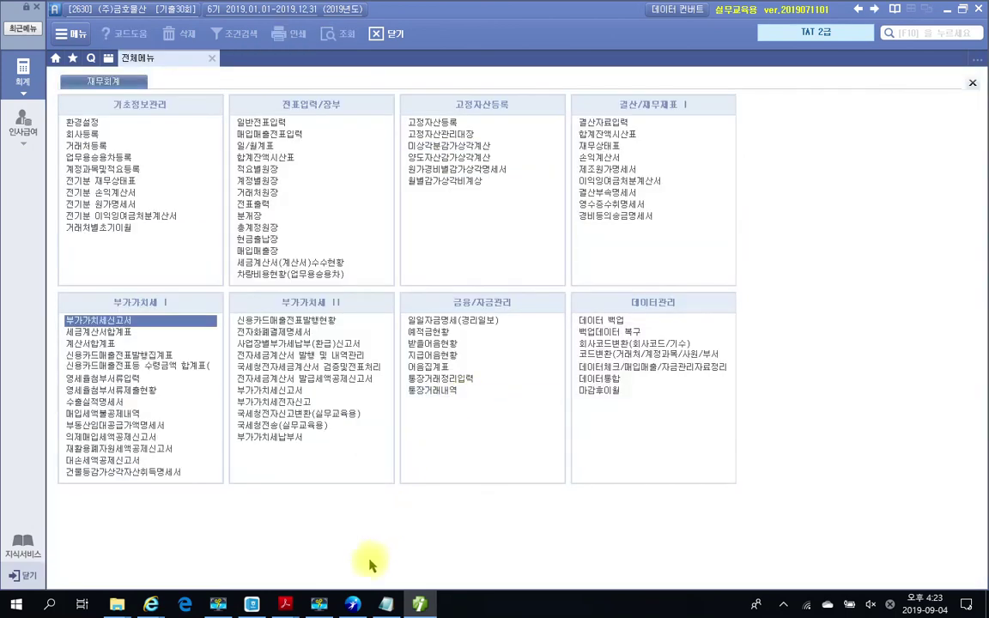
Read question 1 of 문제 3 결산, 유가증권 및 외화평가(수동결산), in the Acrobat Reader exam PDF and return to the accounting program
click(285, 604)
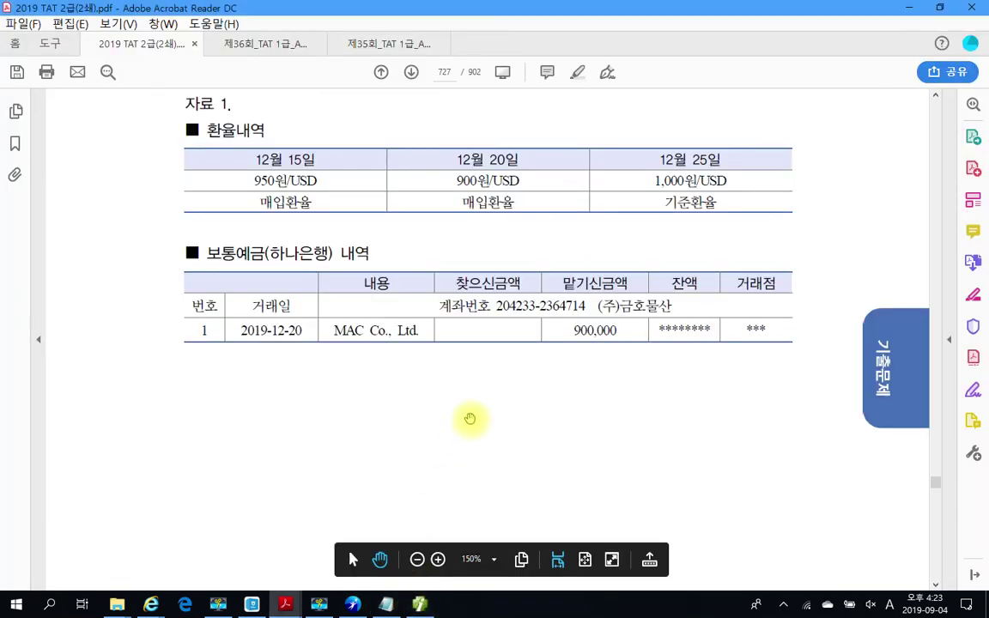
scroll(469, 418, down, 10)
scroll(468, 417, down, 15)
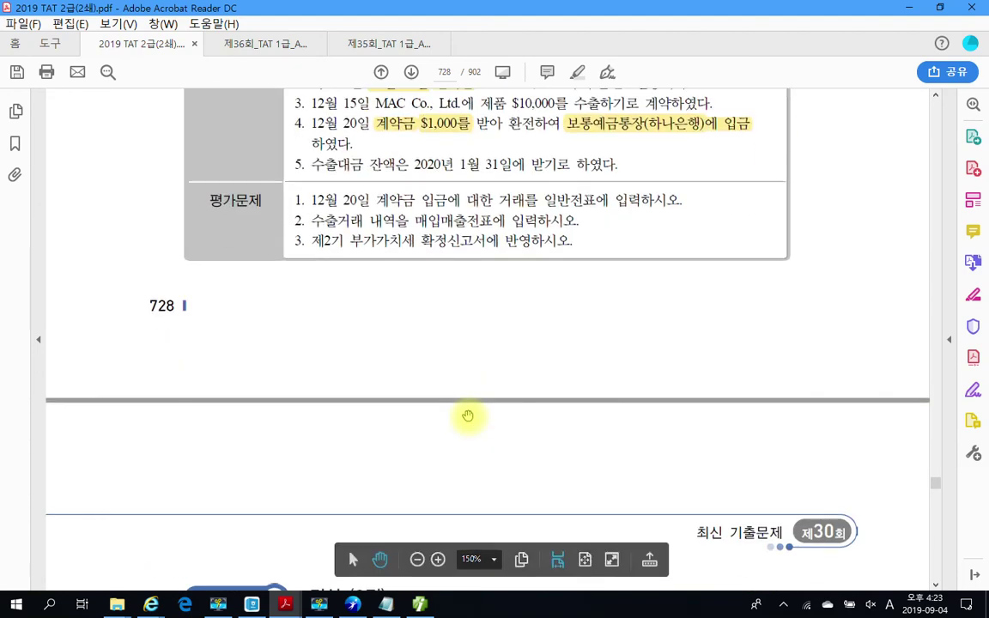
scroll(468, 416, down, 6)
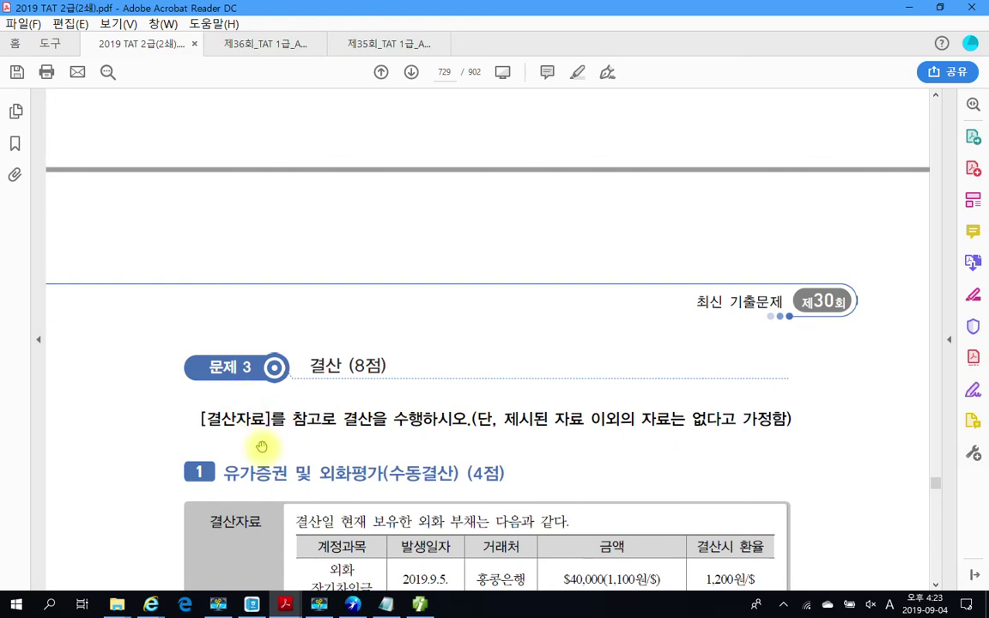
scroll(262, 445, down, 3)
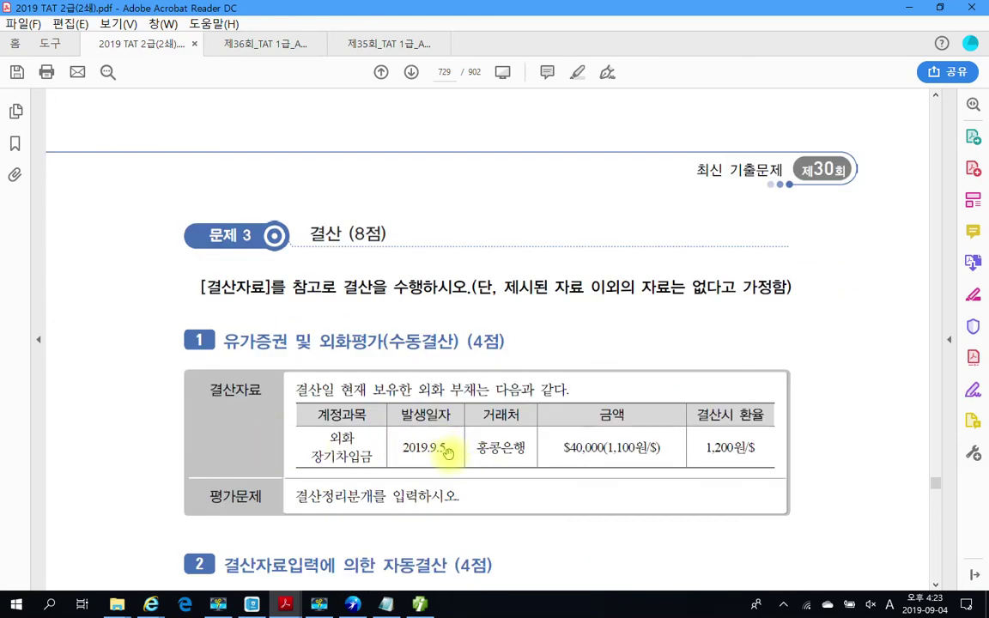
click(419, 606)
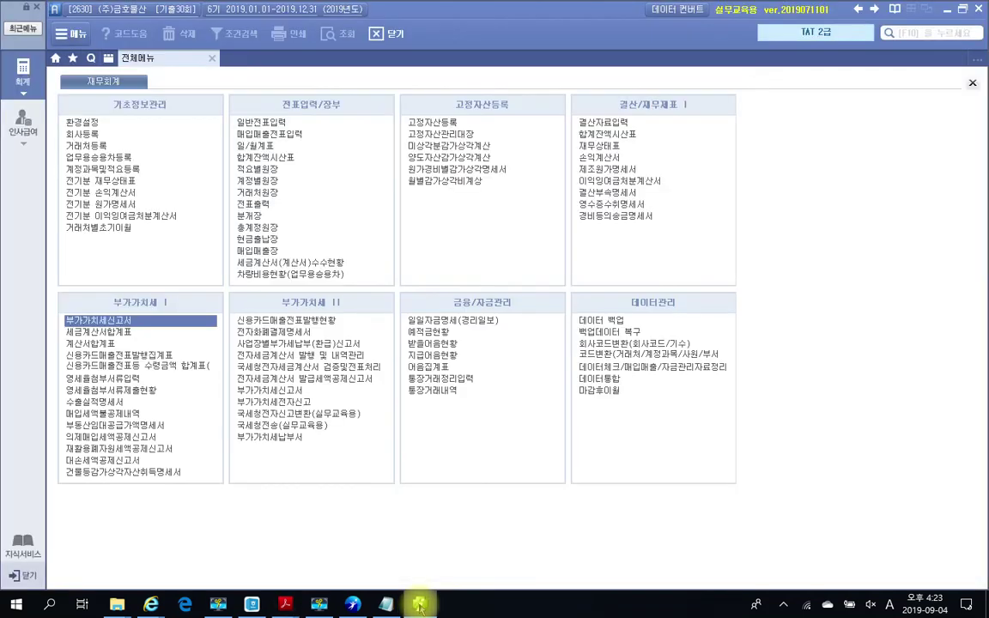
mouse_move(287, 604)
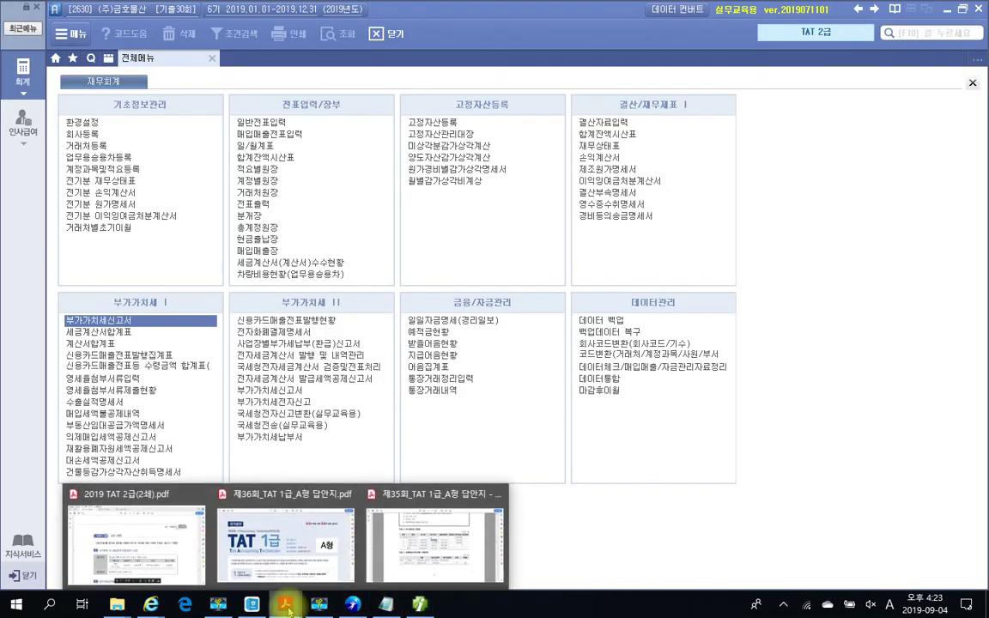